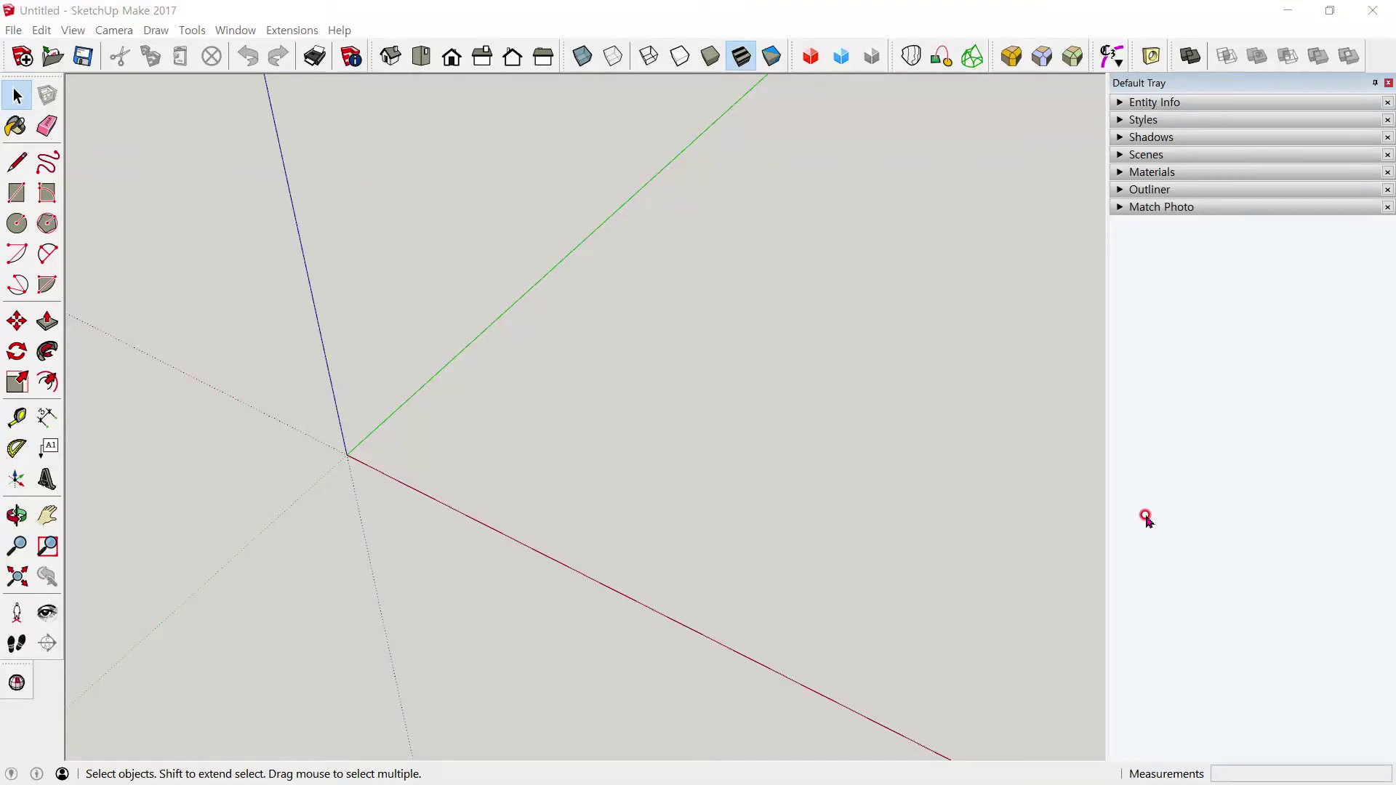
Review part 2's views in the 3D printer exam PDF, then return to the empty SketchUp model
key(alt+Tab)
key(alt+Tab)
key(alt+Tab)
key(alt+Tab)
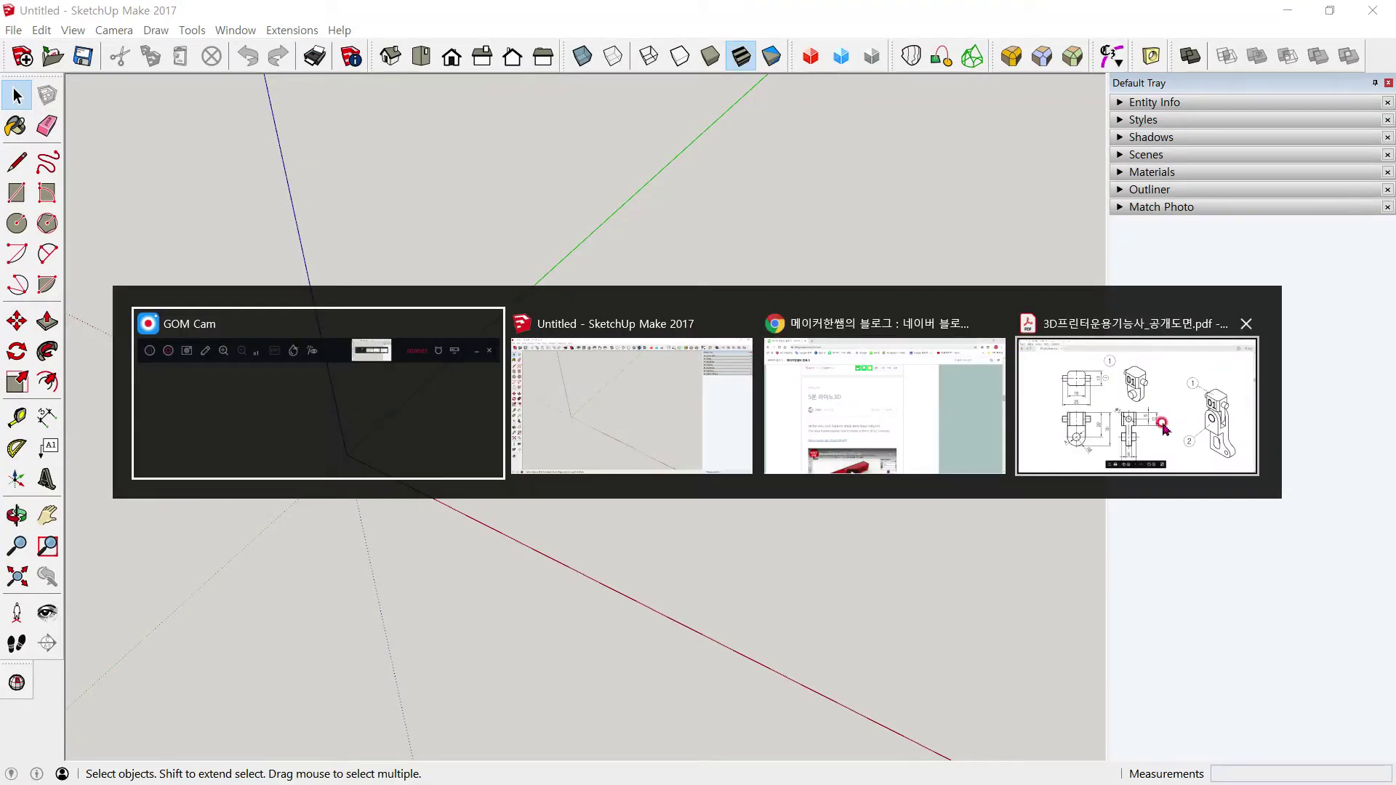
drag(726, 398, 716, 240)
mouse_move(786, 456)
mouse_down()
mouse_move(796, 575)
mouse_move(794, 352)
mouse_up()
scroll(770, 389, down, 3)
scroll(768, 416, down, 2)
scroll(756, 436, down, 2)
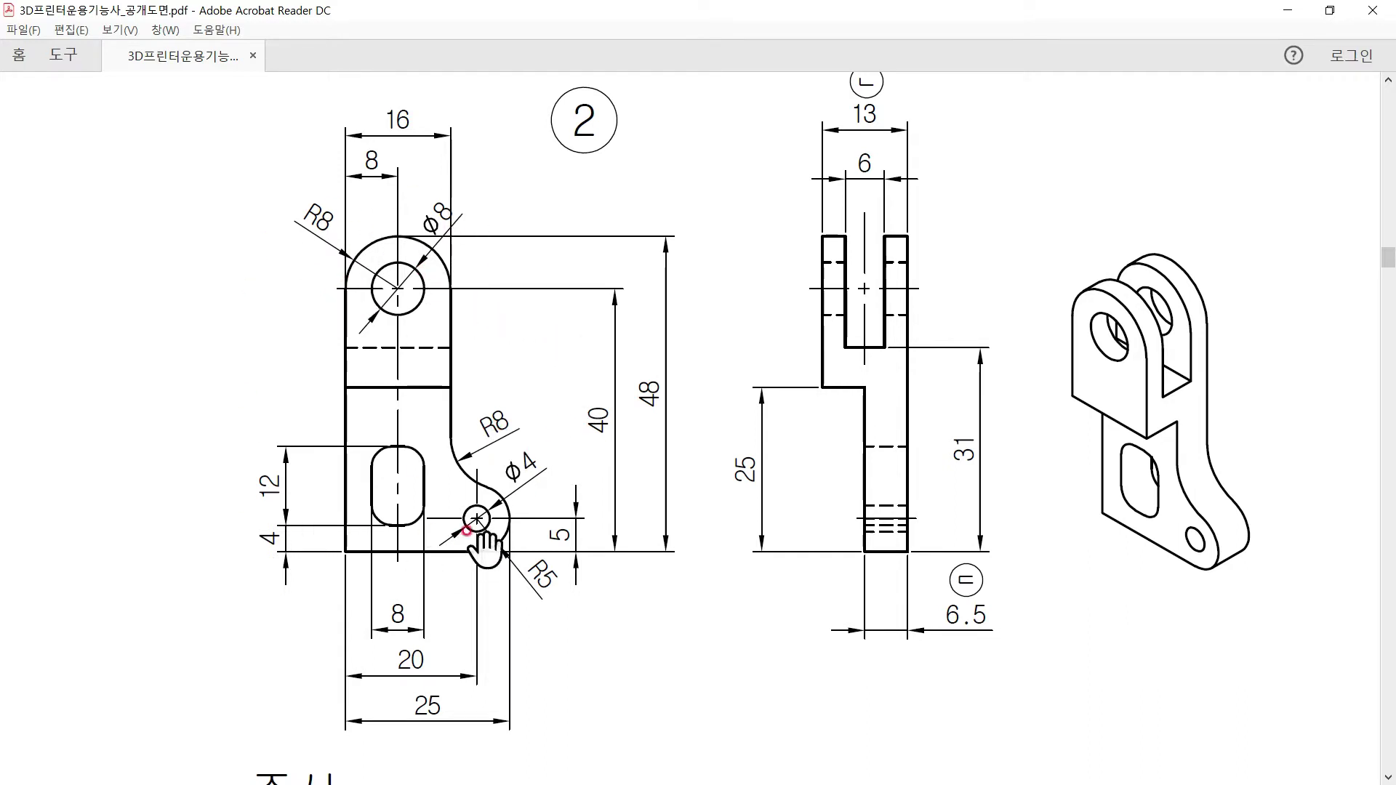
key(alt+Tab)
key(alt+Tab)
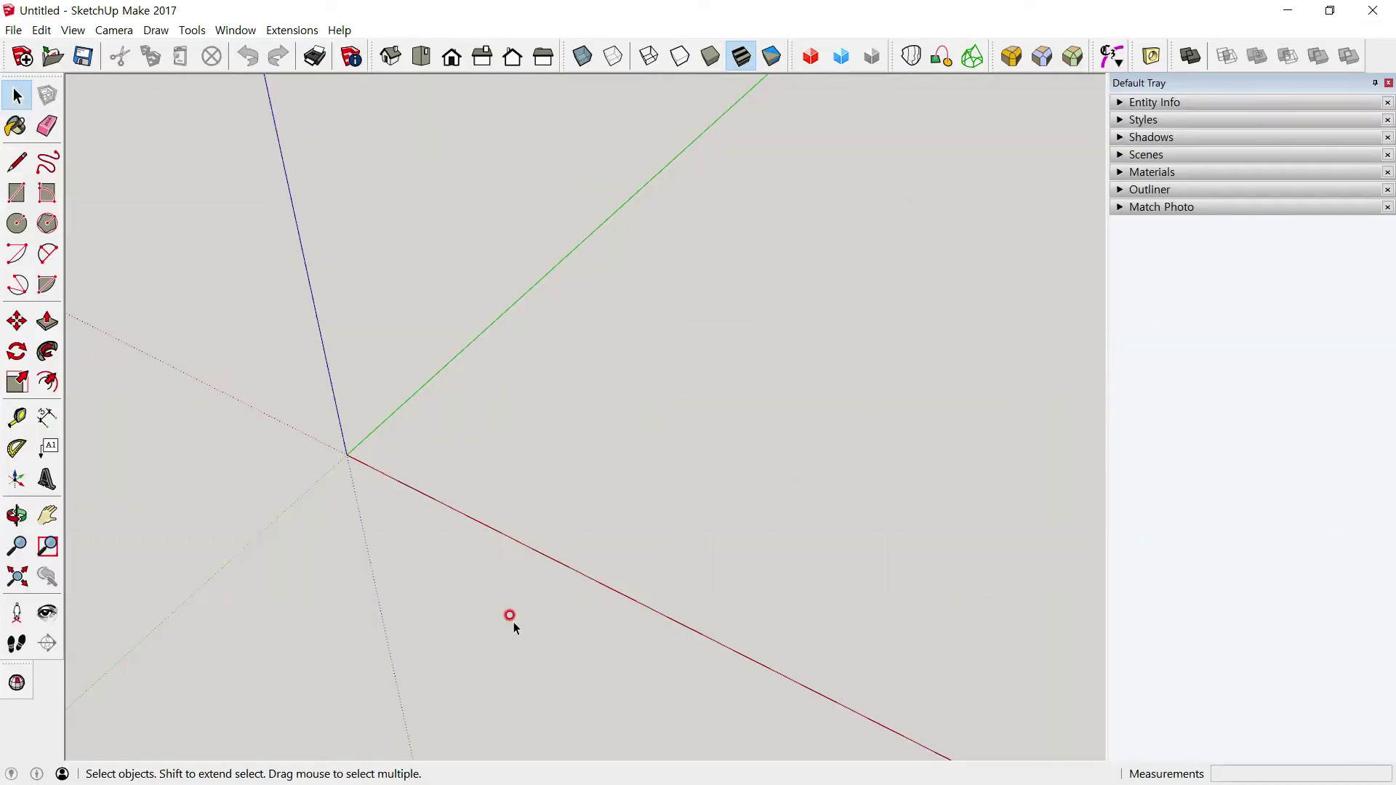
Switch the camera to the Front view
click(452, 56)
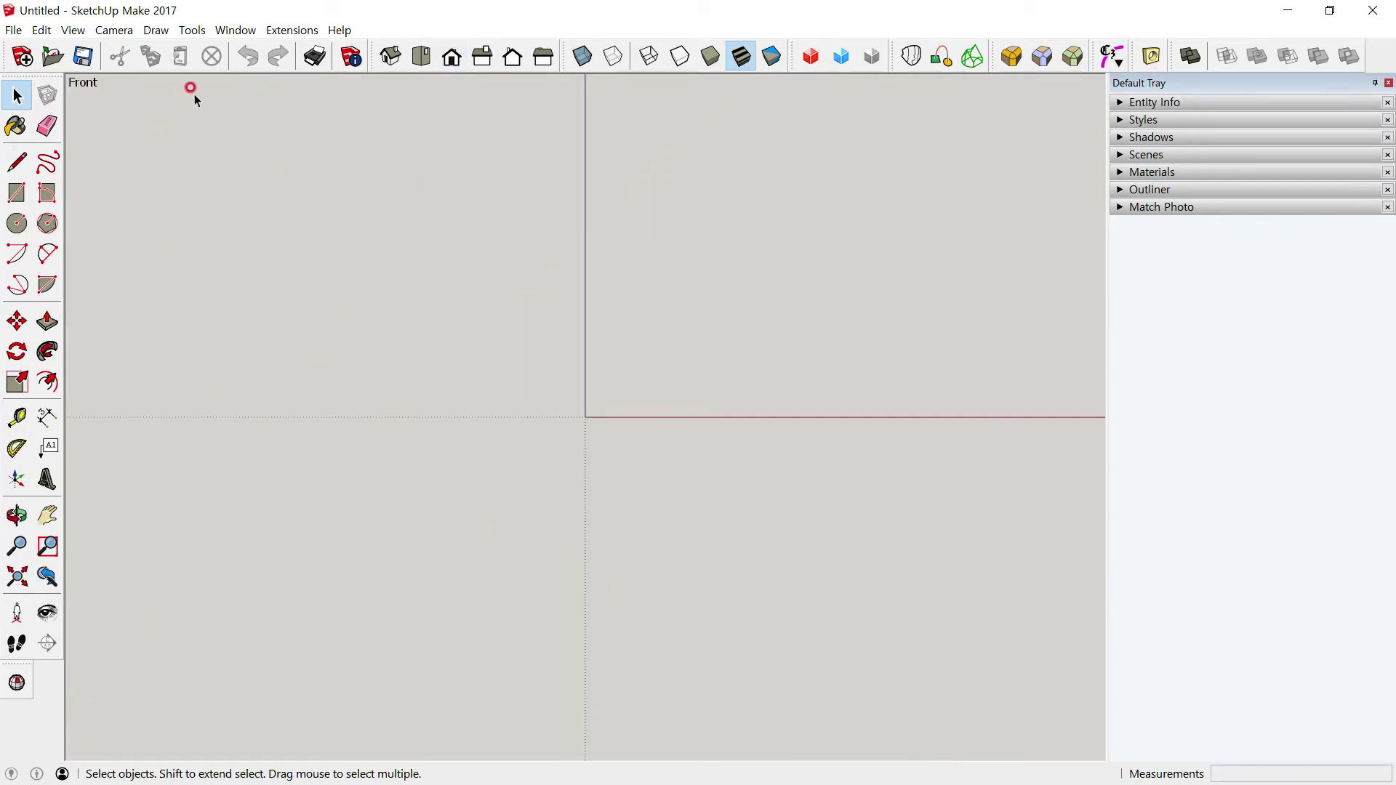
click(17, 193)
click(17, 95)
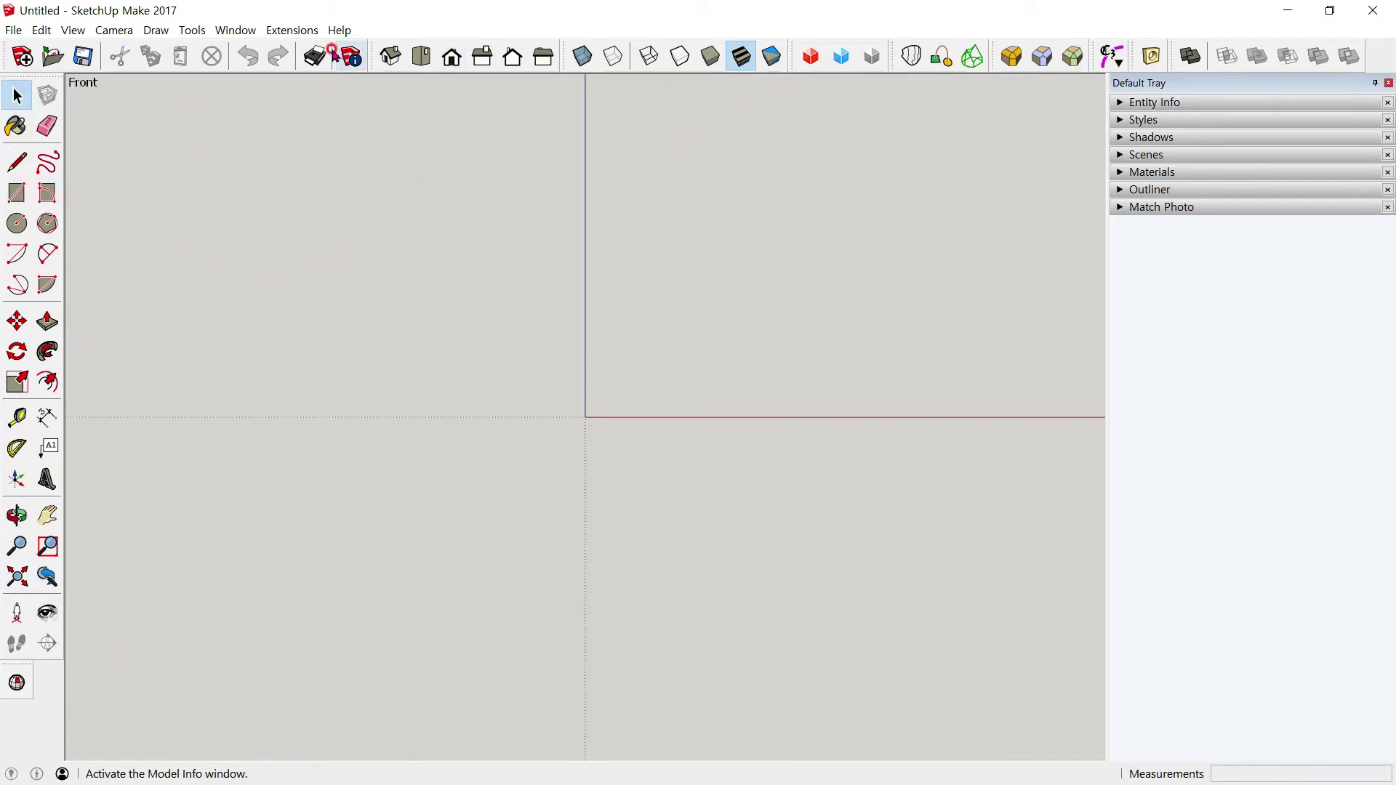
Set the model's length unit to Decimal centimetres in Model Info > Units
click(230, 31)
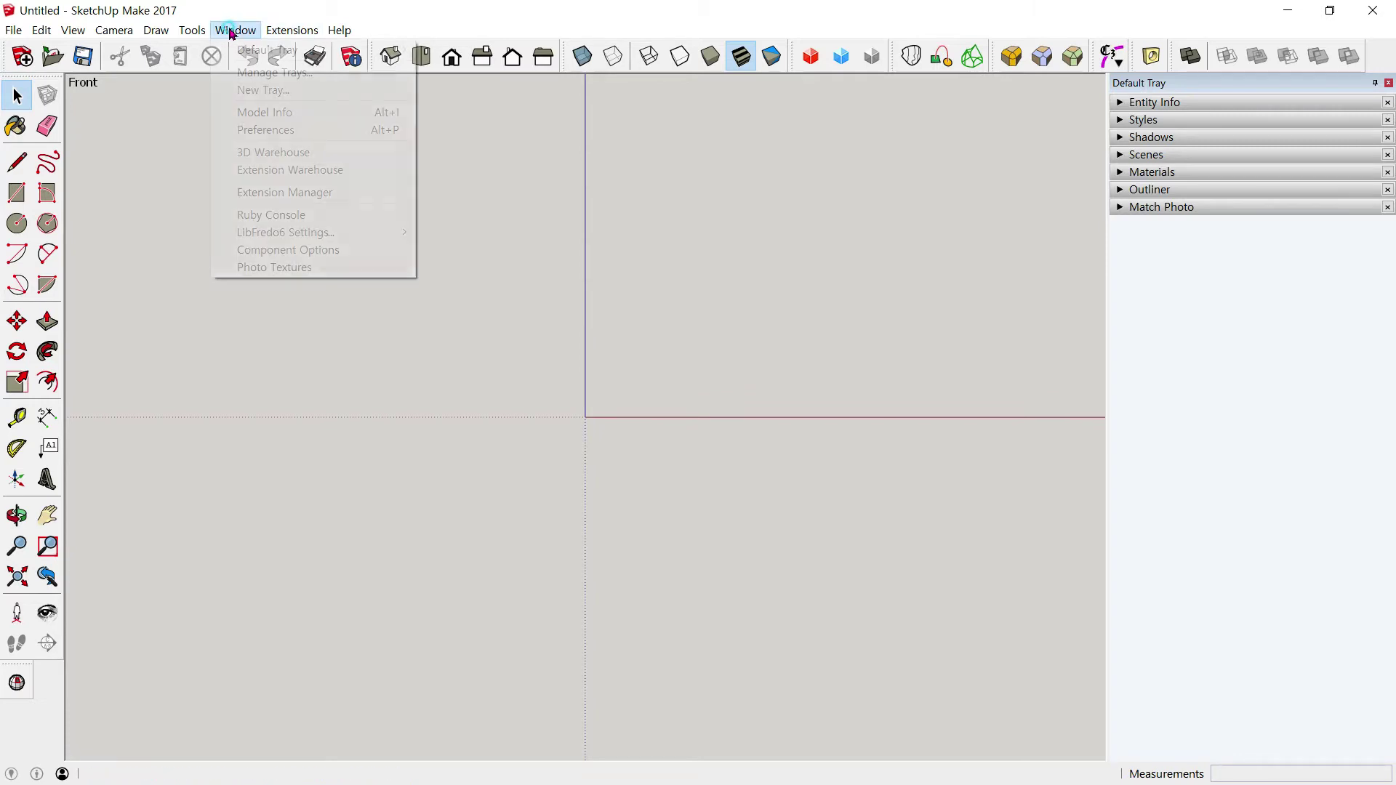
click(274, 116)
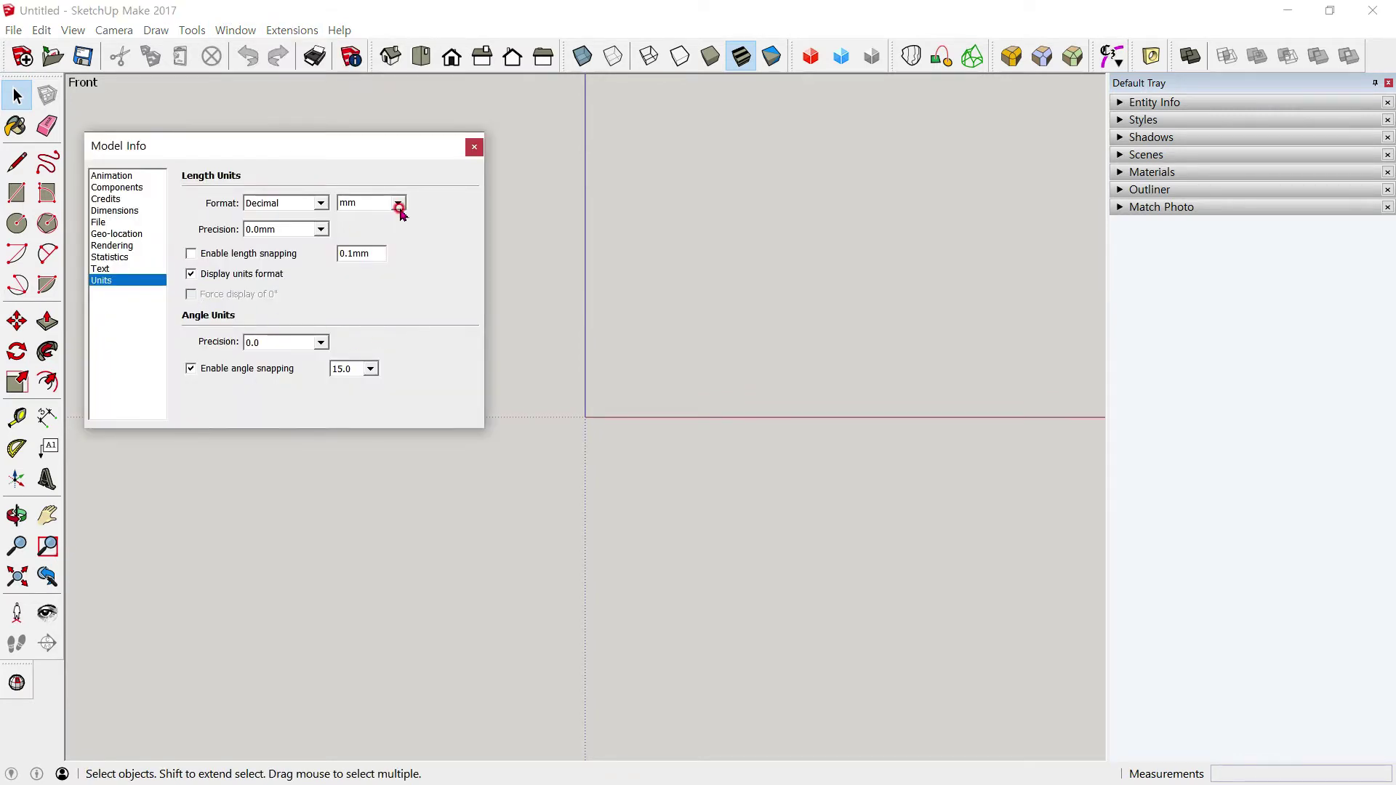
click(396, 211)
click(378, 253)
click(473, 148)
Draw a 60 by 40 rectangle at the origin, then undo it
click(16, 193)
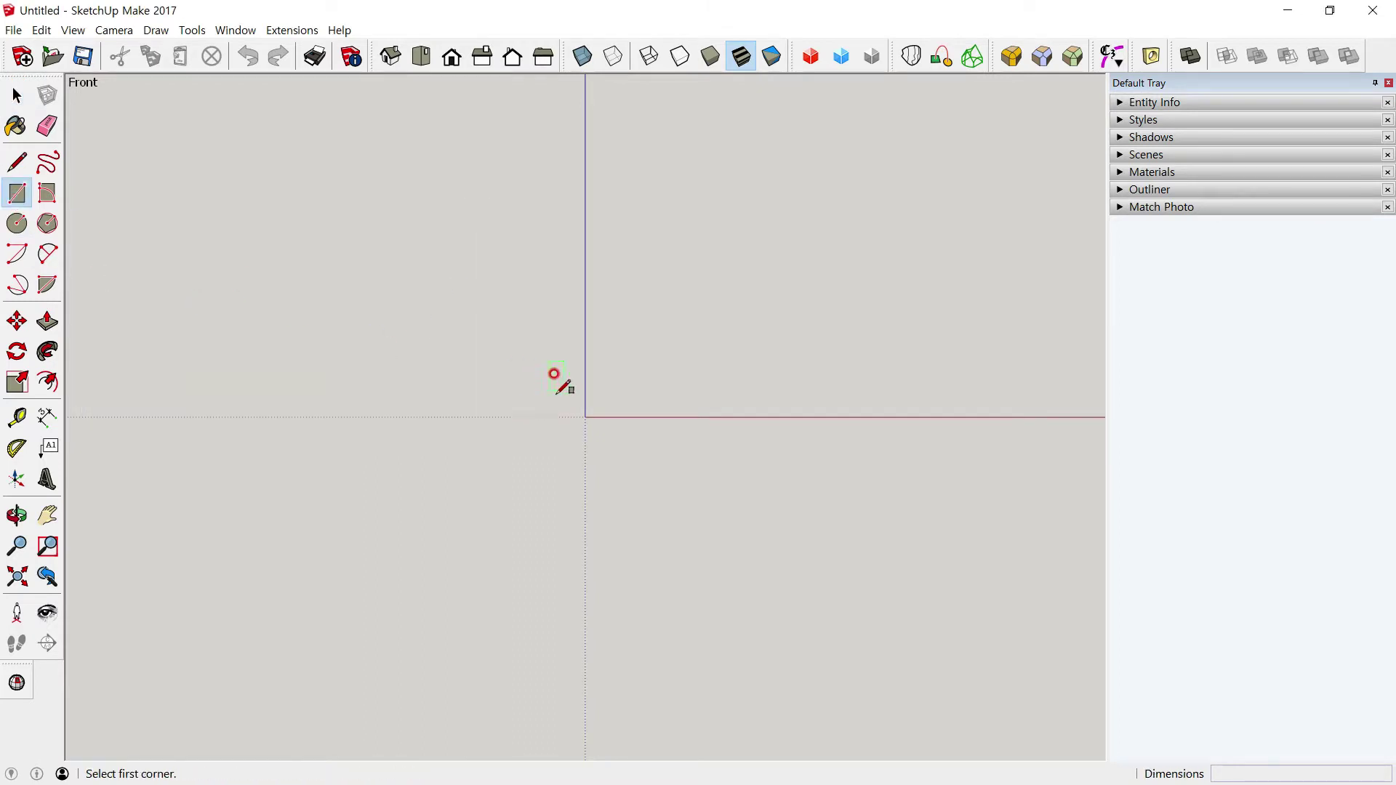
click(586, 417)
text(60,4)
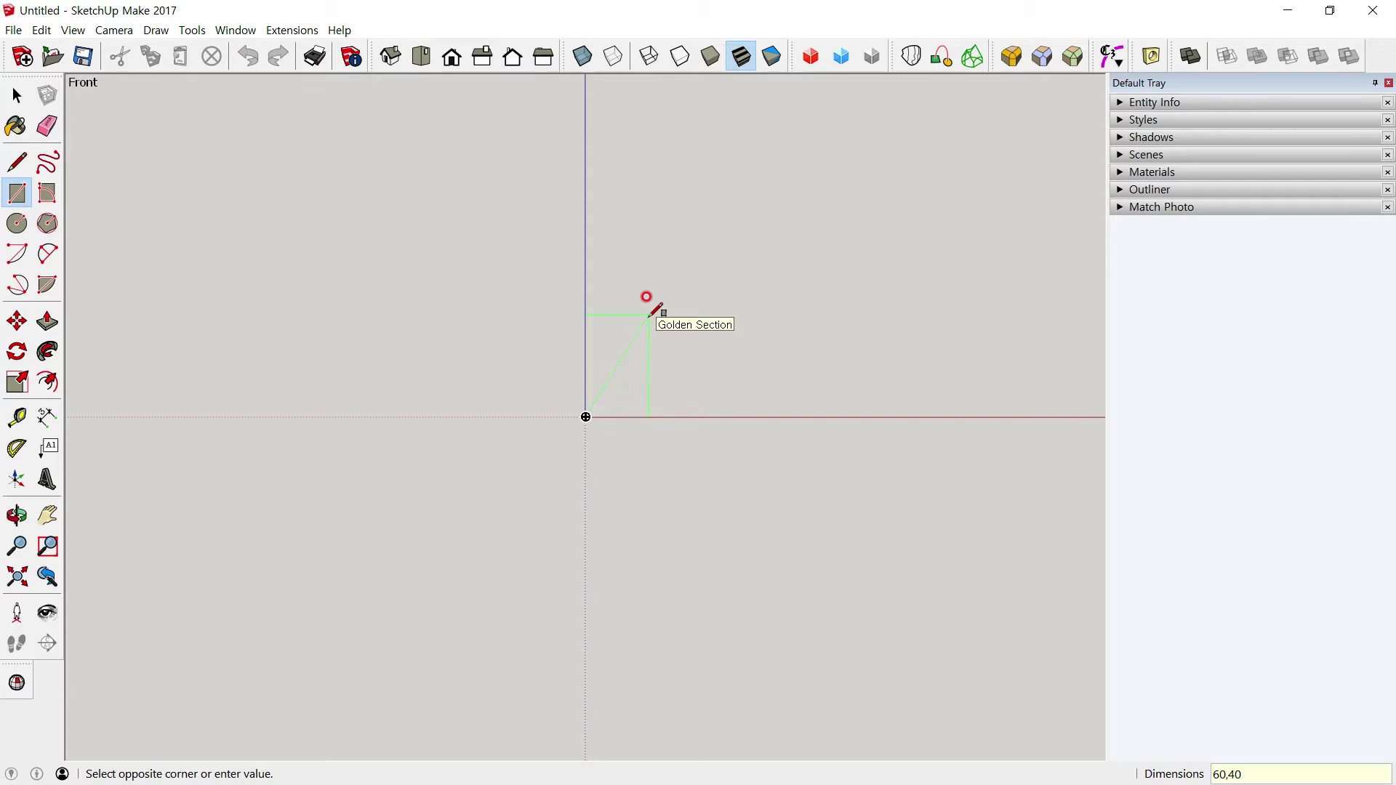
key(Return)
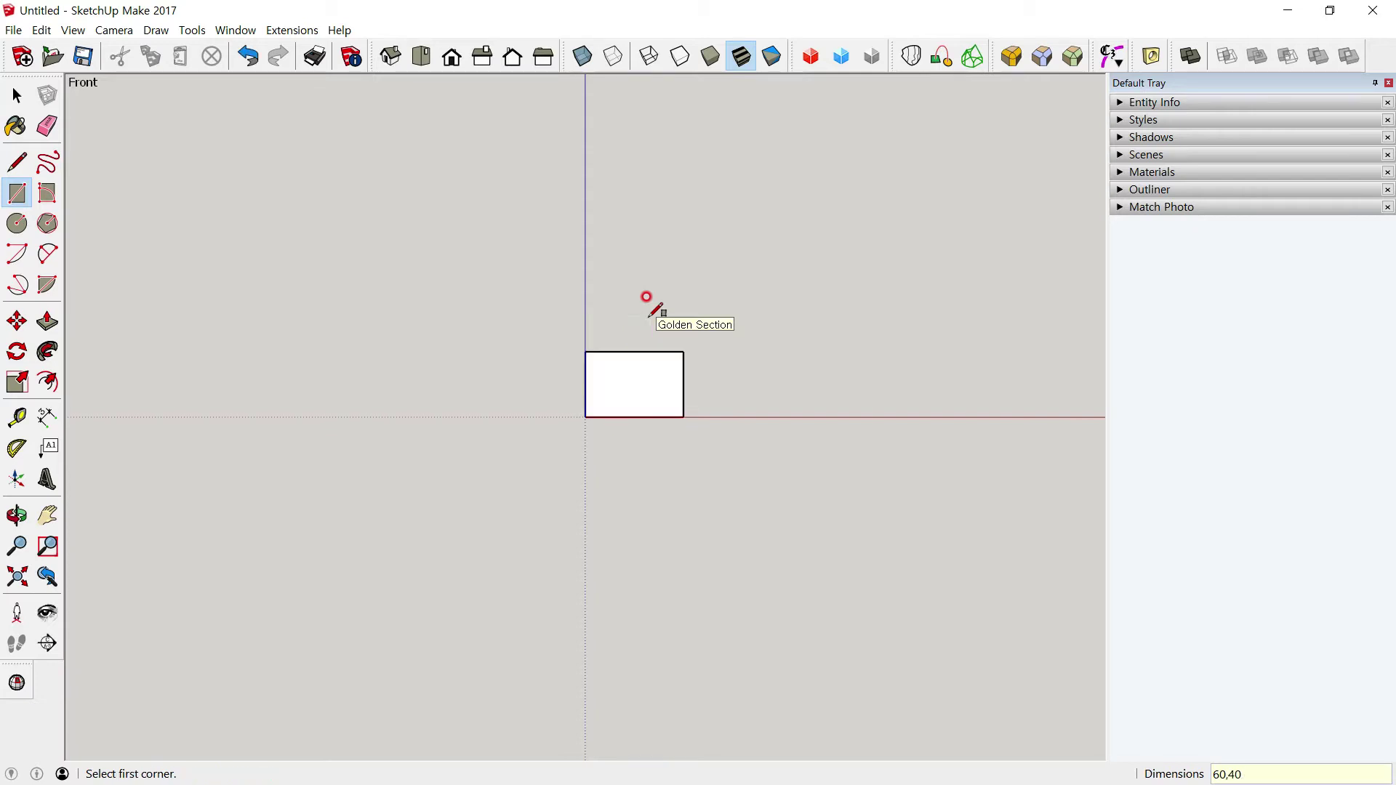
key(ctrl+z)
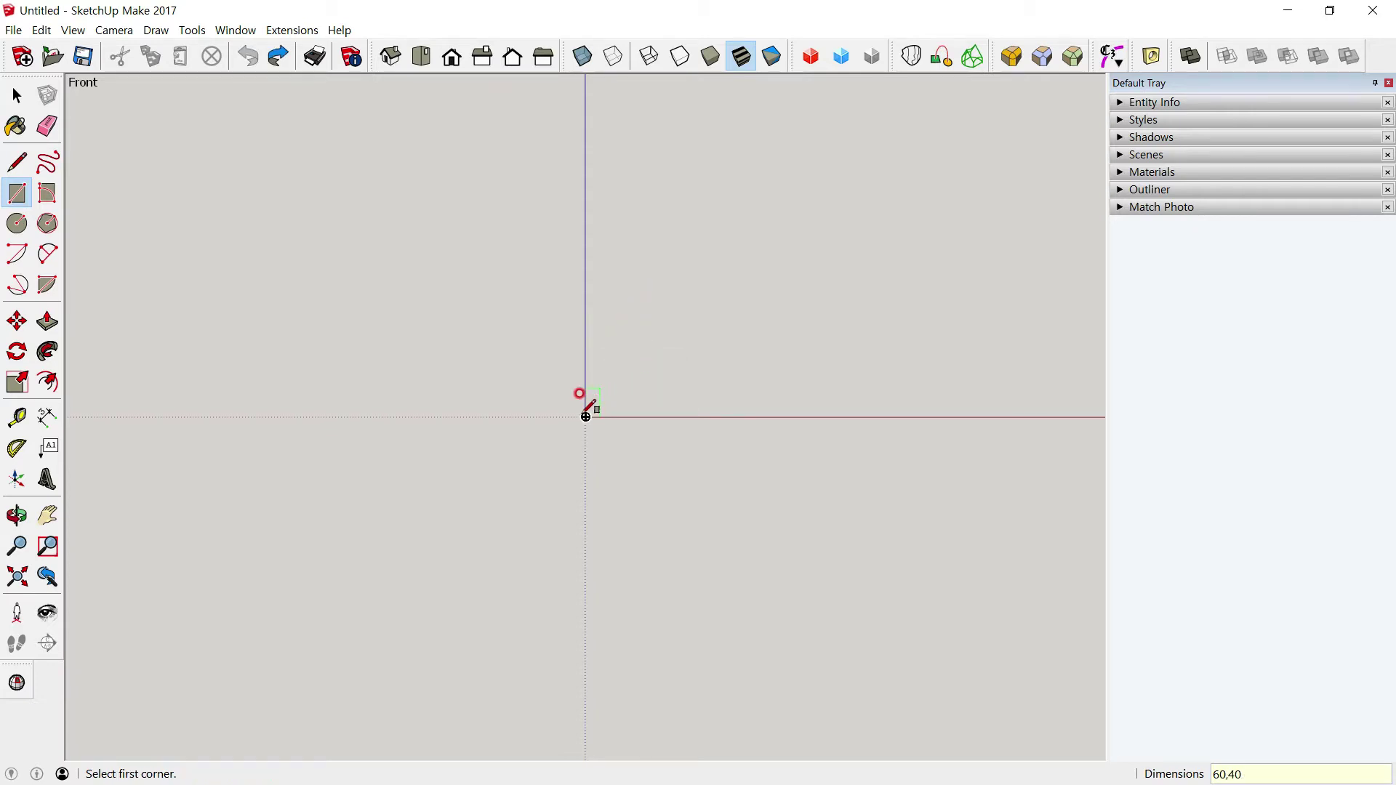
Redraw the rectangle at the origin as 16 by 40 cm and check it against the PDF
click(586, 417)
text(16,4)
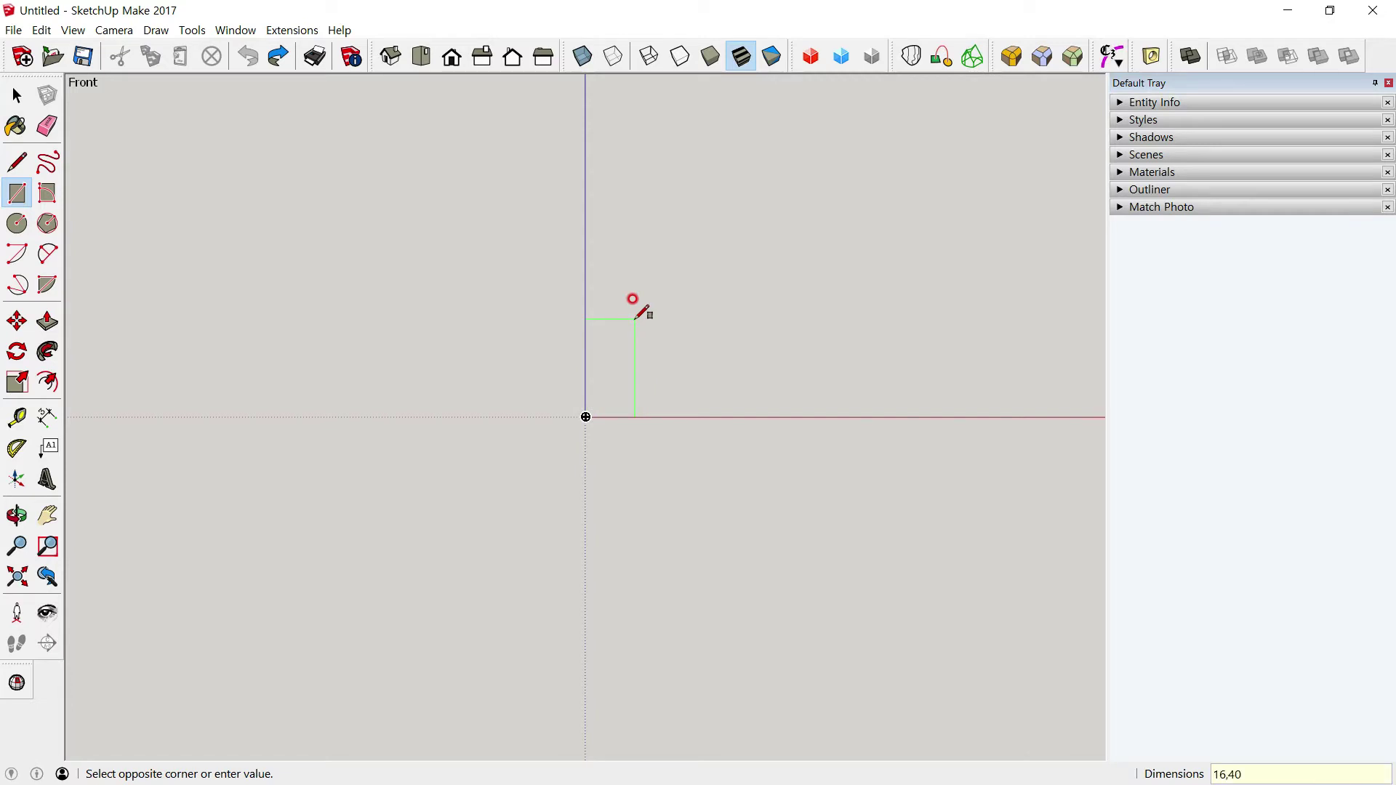
key(Return)
scroll(629, 320, up, 2)
scroll(618, 340, up, 1)
key(alt+Tab)
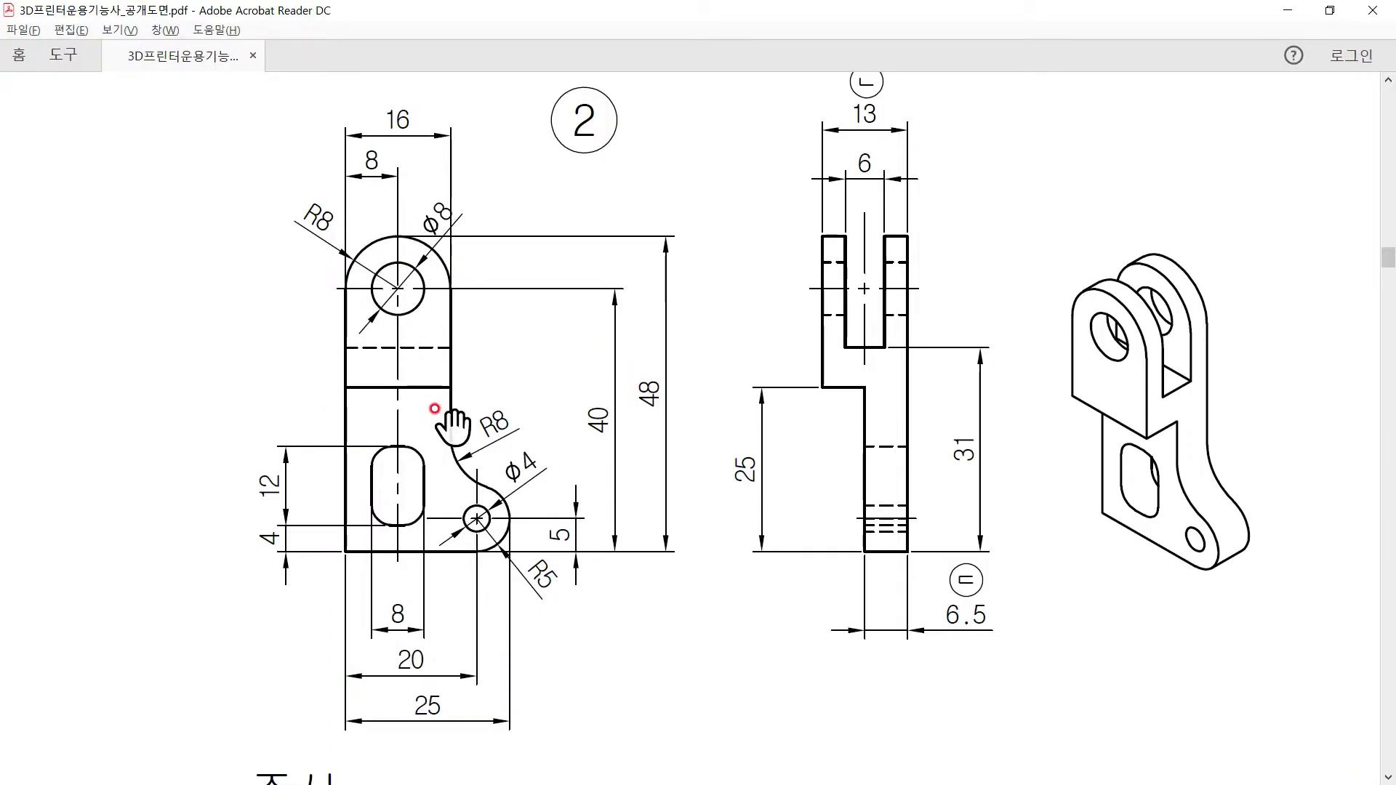
key(alt+Tab)
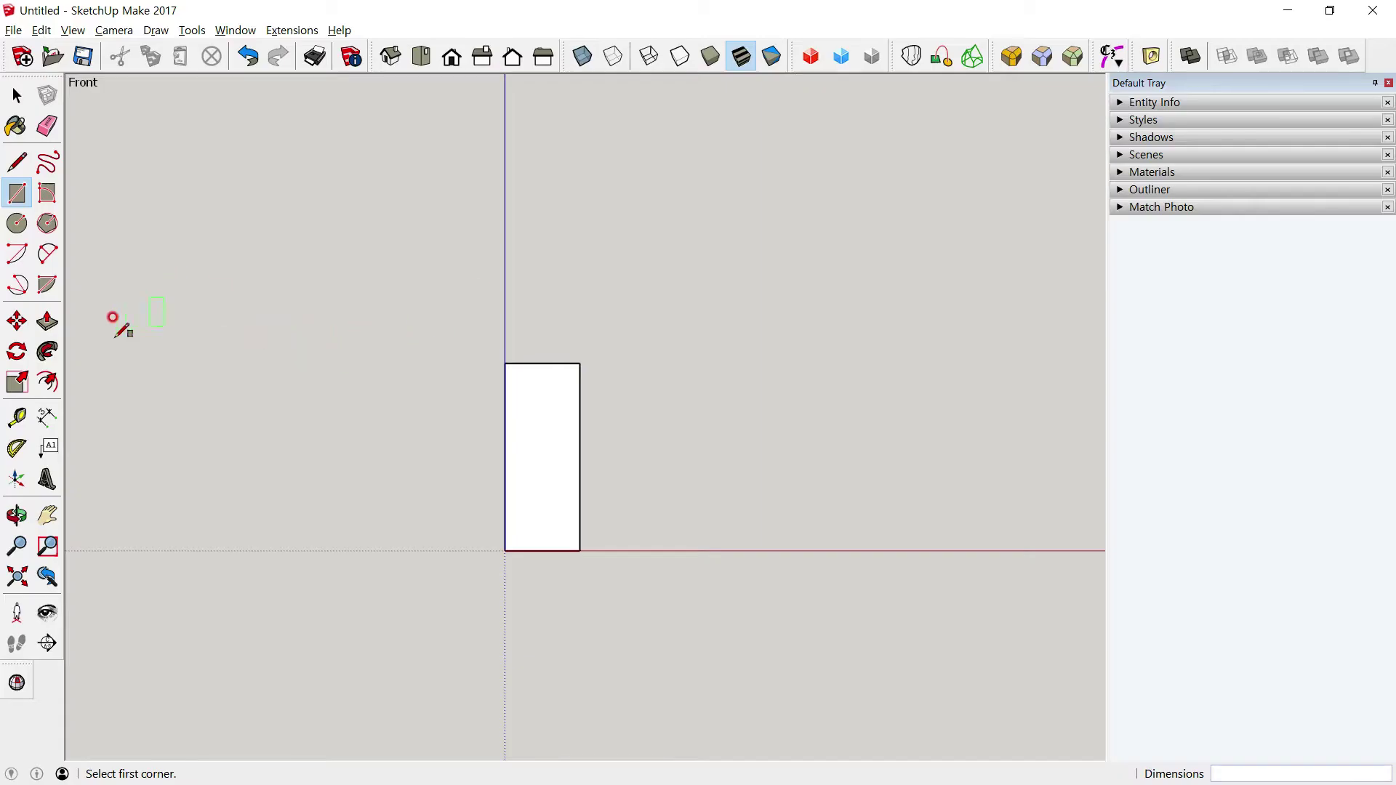
Cap the rectangle's top with a half-circle arc centred on the top edge's midpoint
scroll(84, 313, up, 2)
click(17, 254)
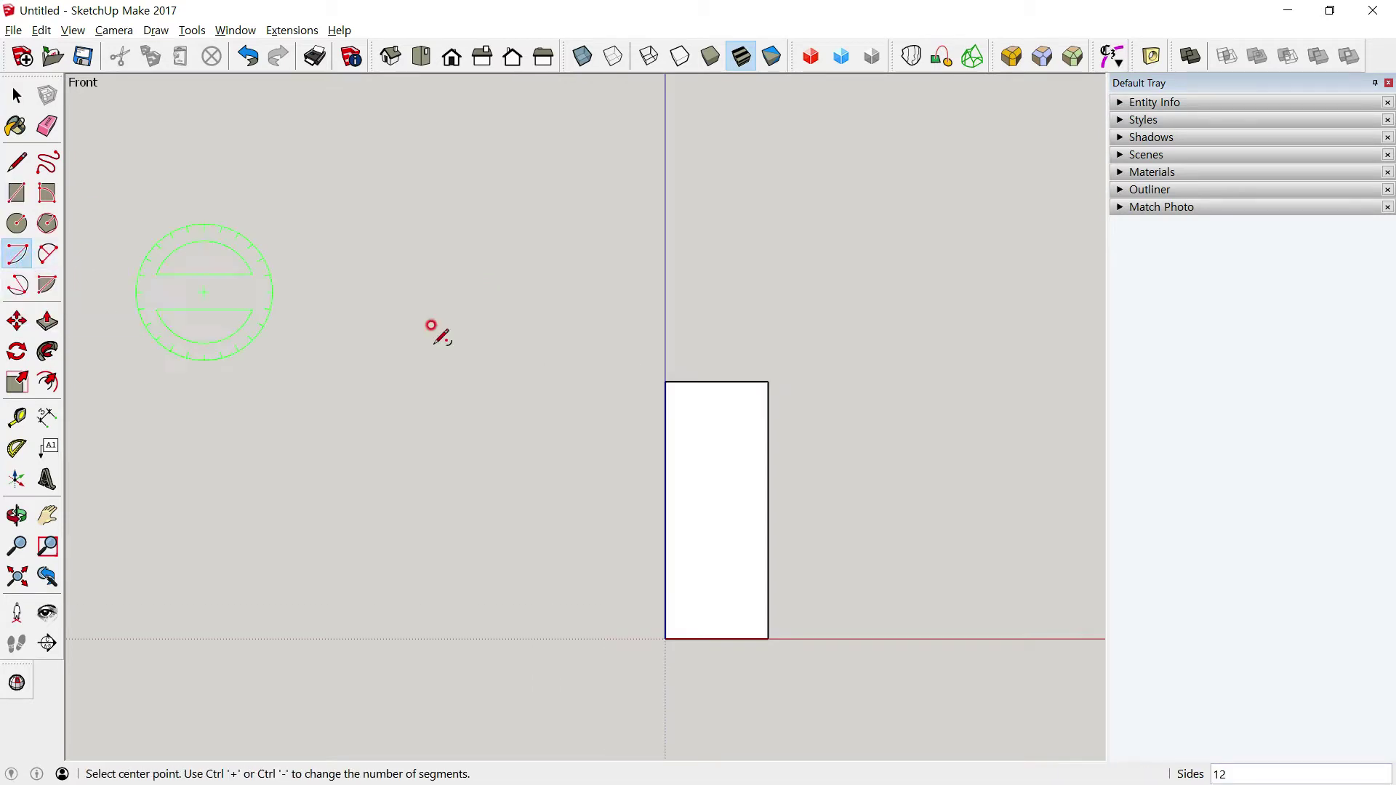
click(716, 381)
click(767, 381)
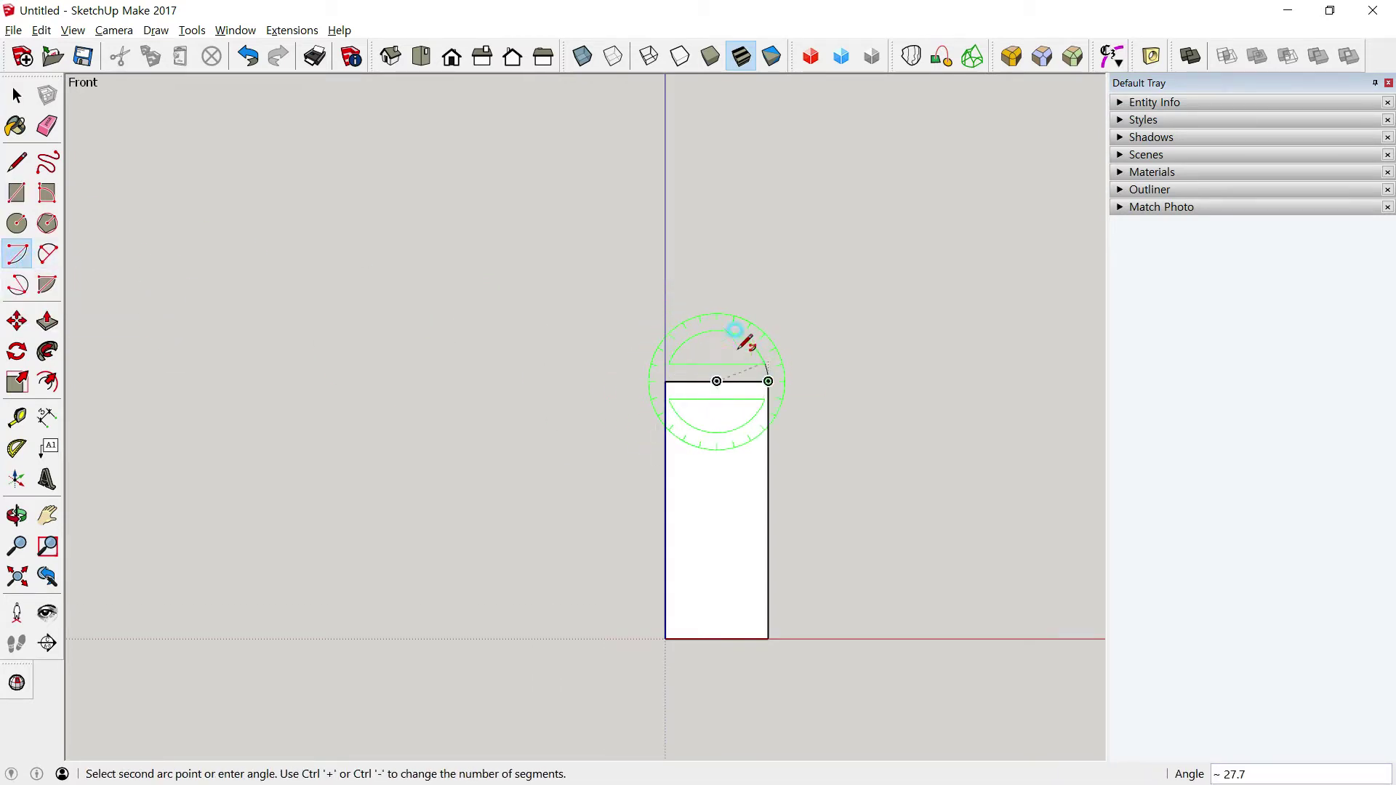
click(671, 355)
click(17, 95)
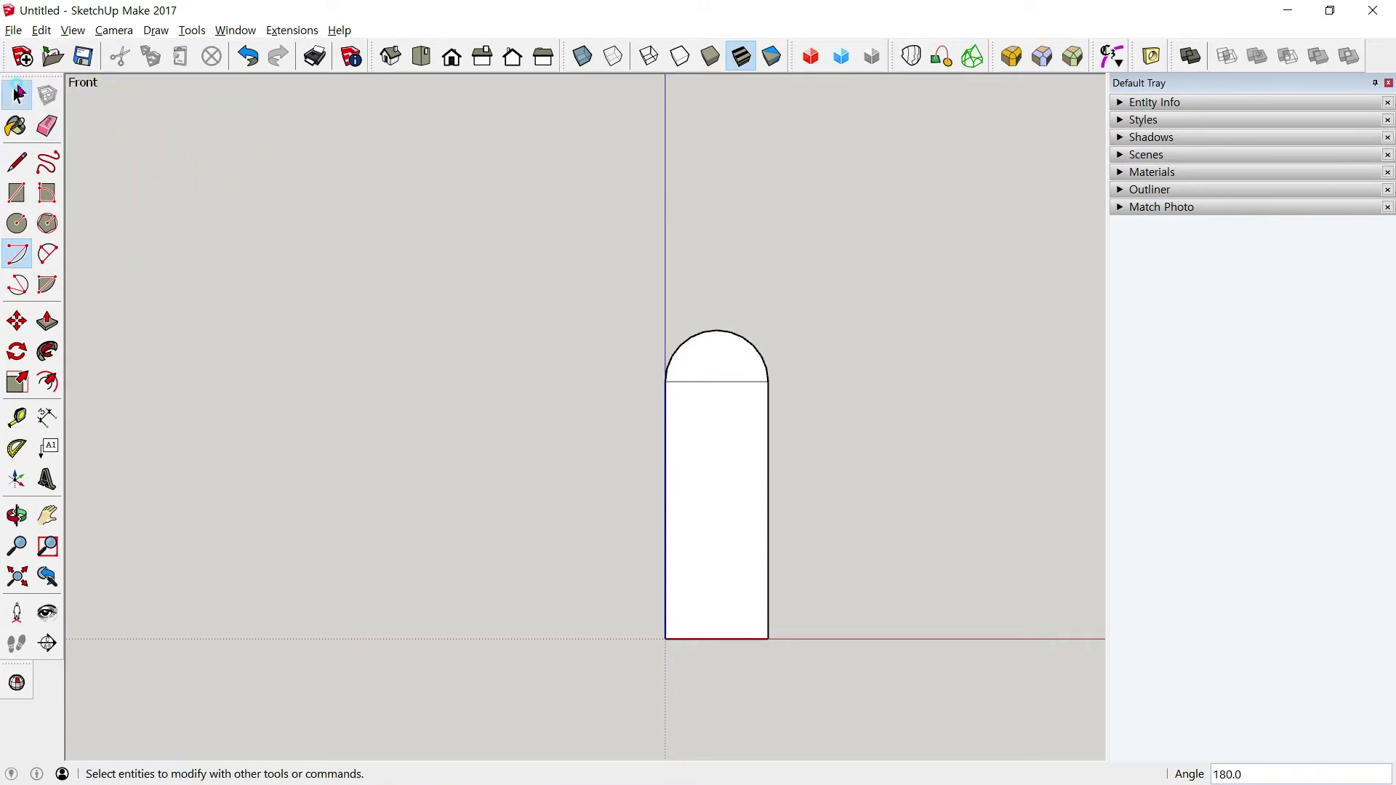
Give the arc 48 segments in Entity Info
click(712, 332)
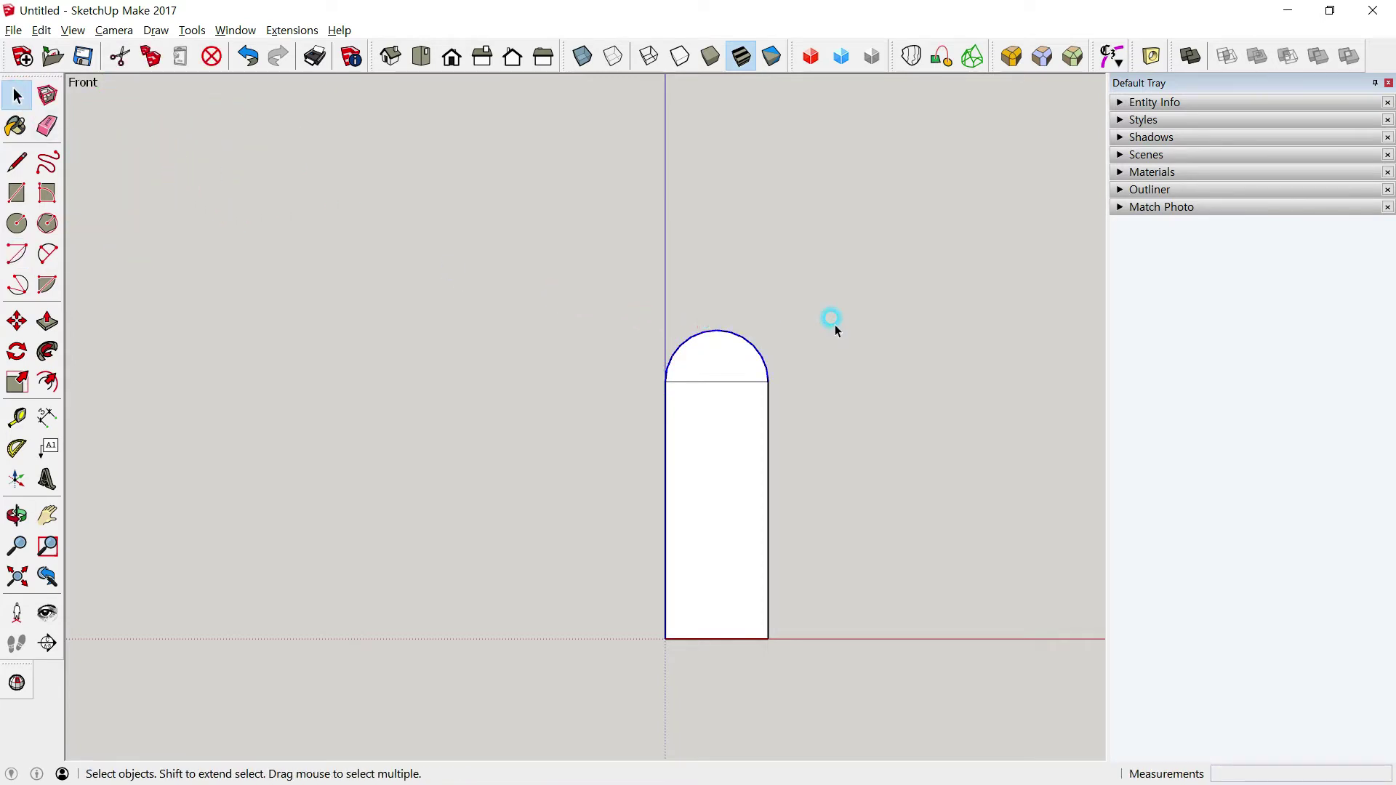
click(1120, 102)
click(1224, 194)
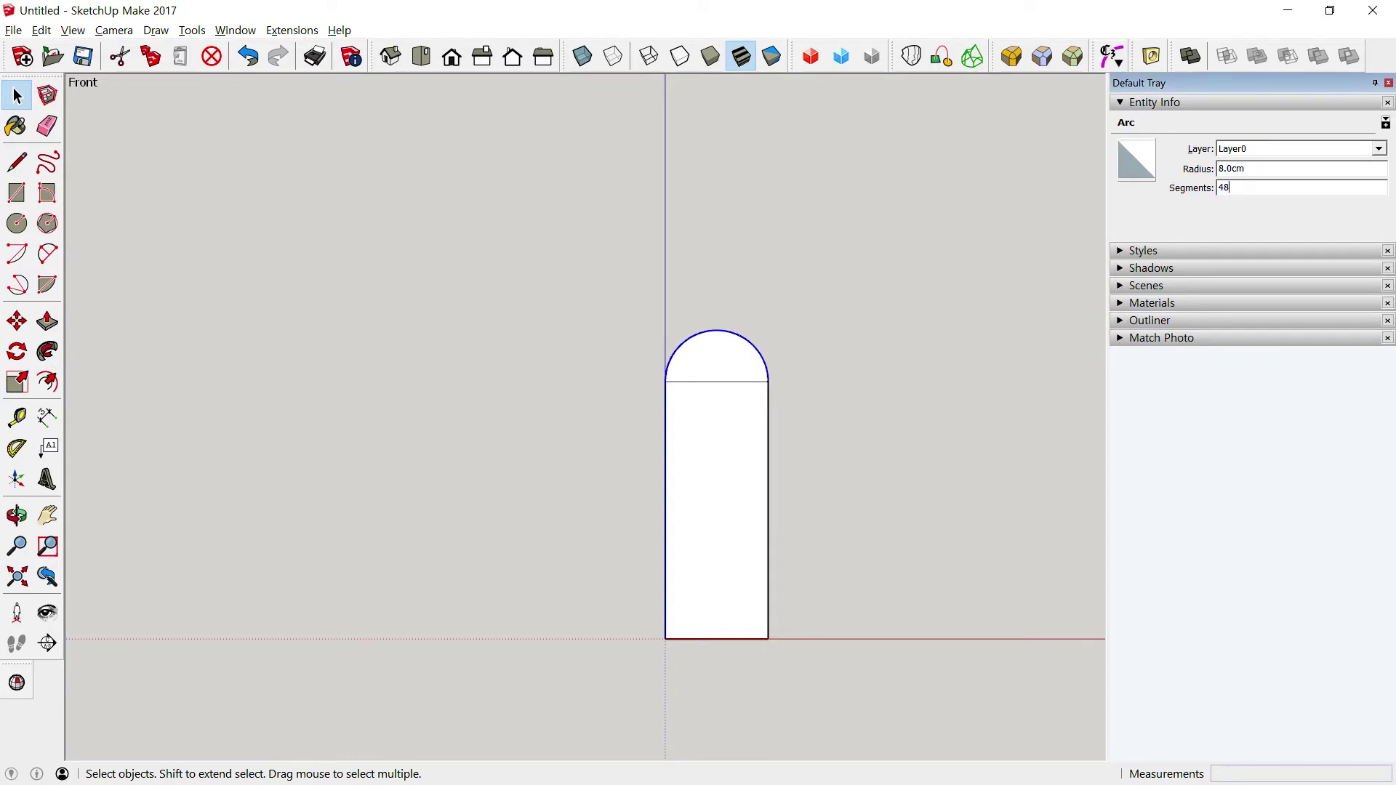
click(994, 253)
scroll(752, 367, up, 2)
scroll(749, 381, up, 2)
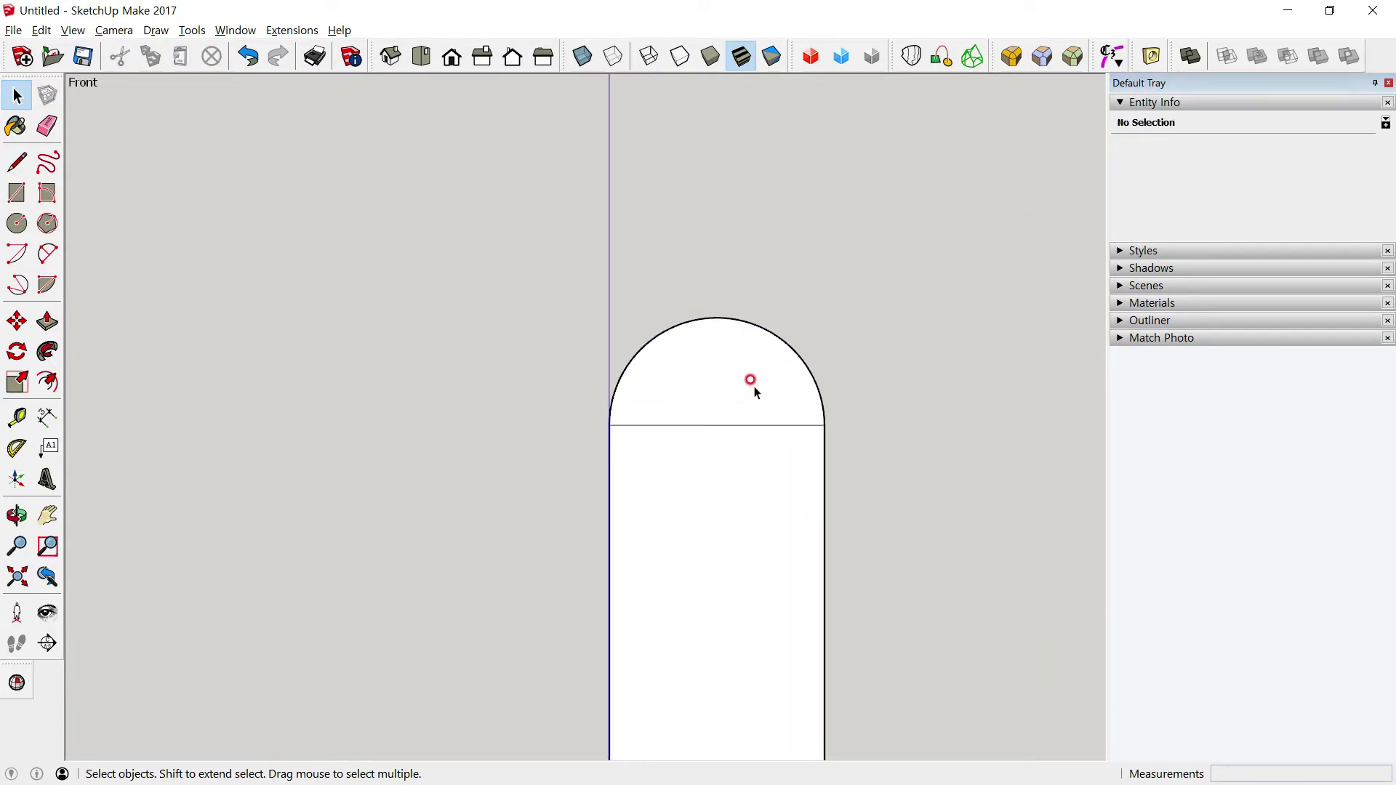
scroll(748, 381, down, 3)
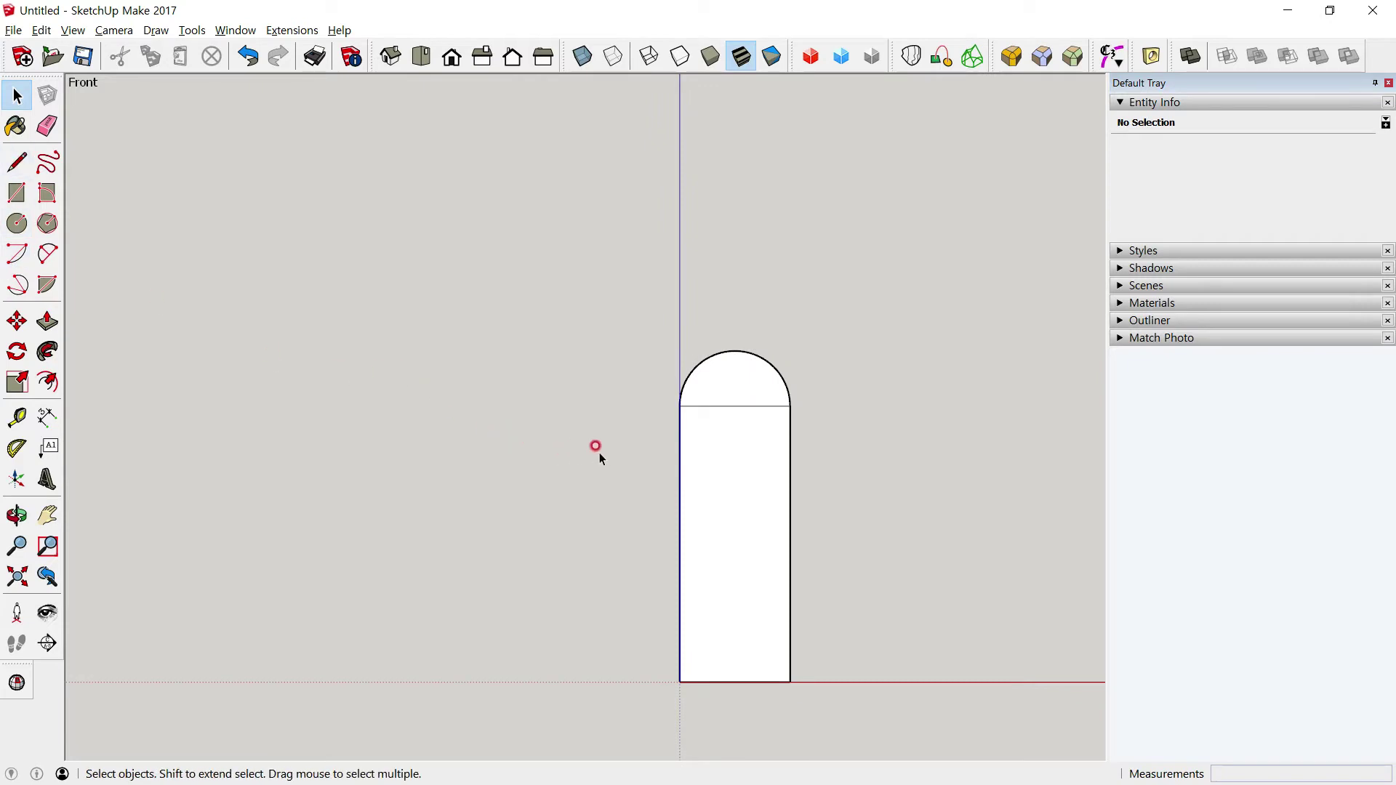
shift+middle_drag(634, 453, 363, 325)
key(alt+Tab)
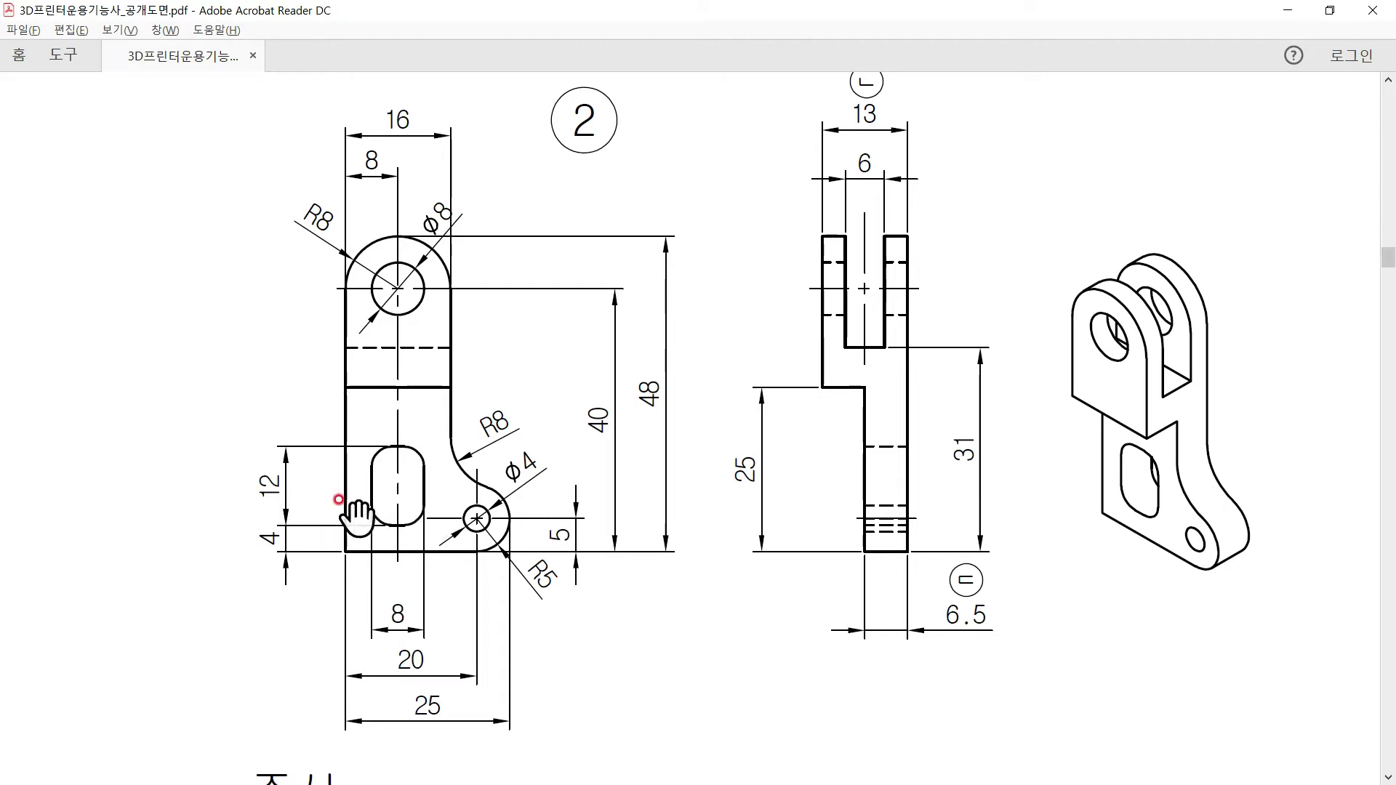
key(alt+Tab)
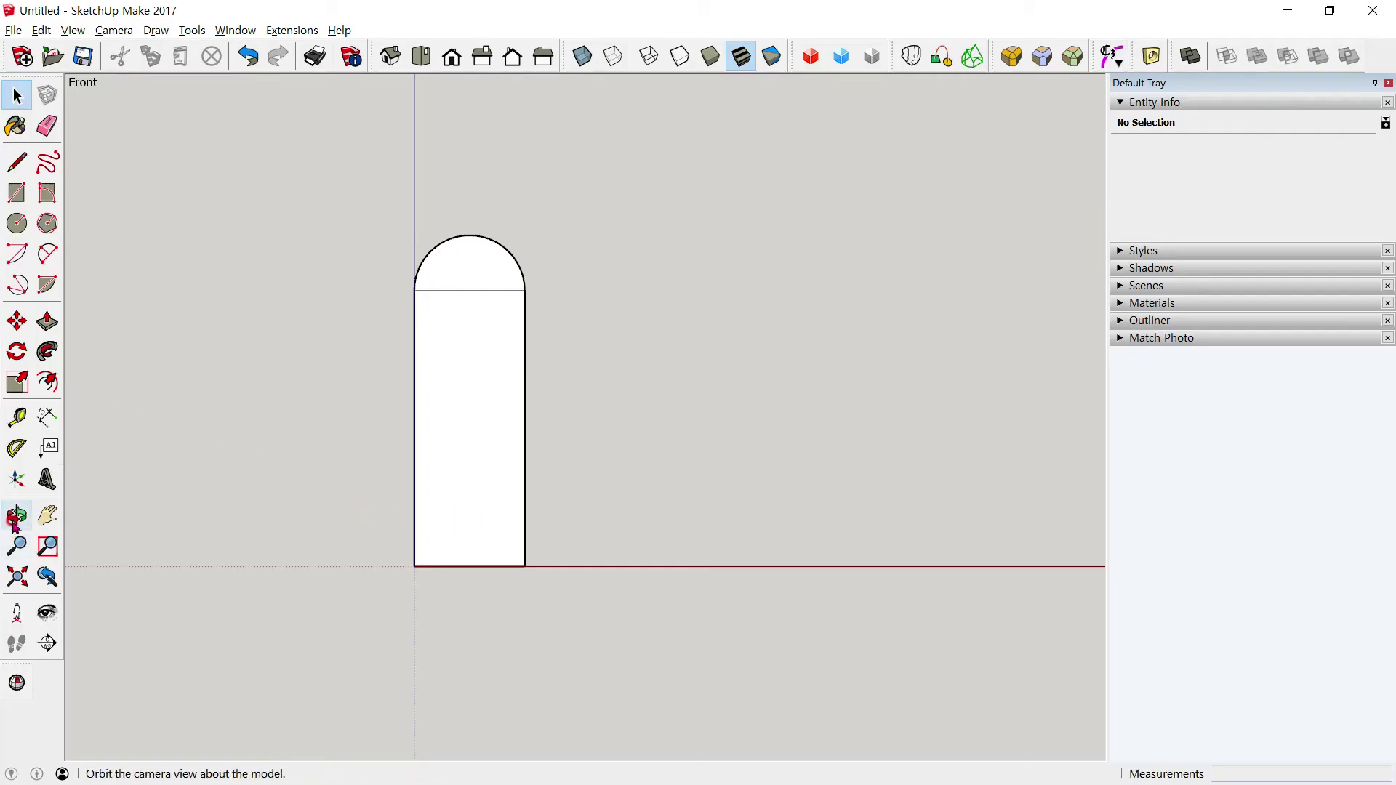
Place Tape Measure guides 4 cm in from the profile's left edge and 4 cm up from its base
click(16, 416)
click(414, 483)
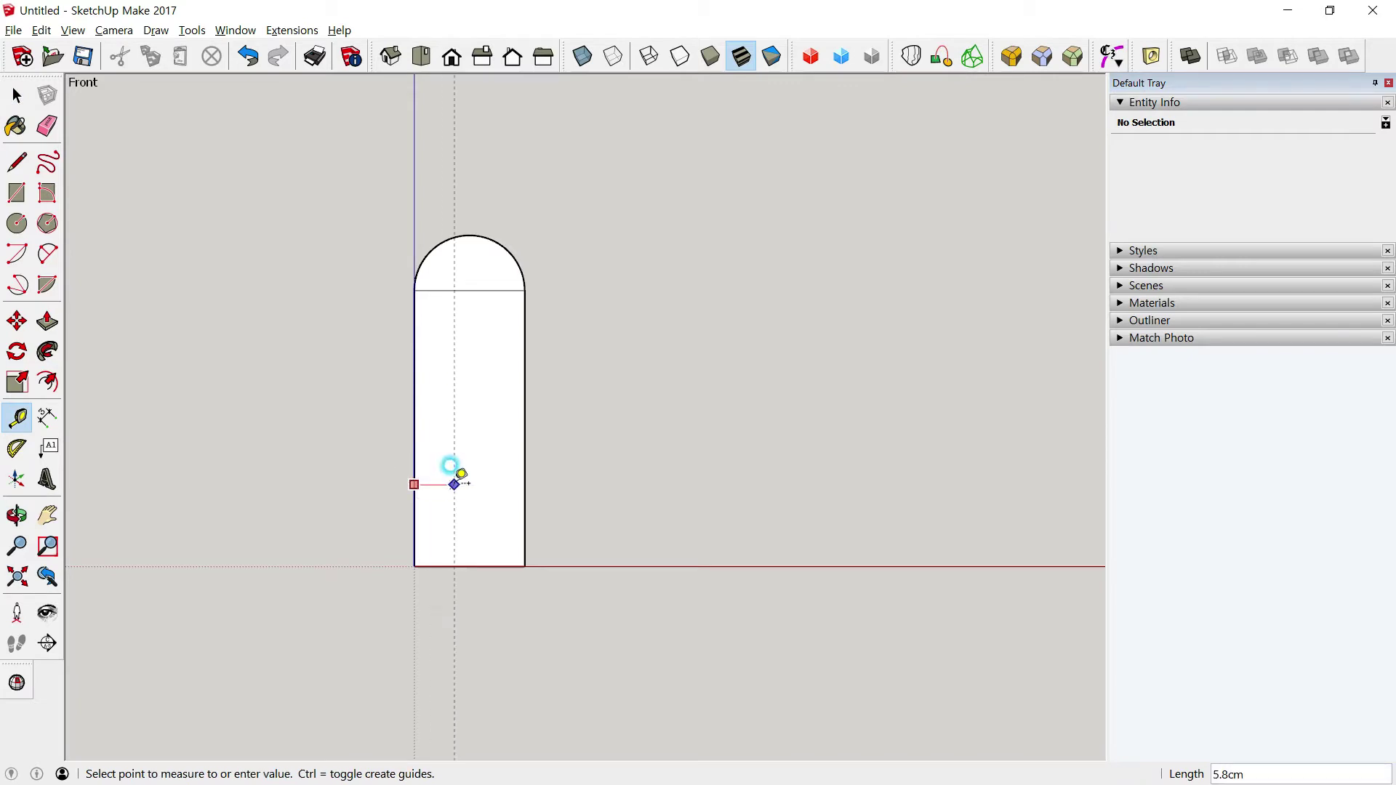
text(4)
key(Return)
click(469, 566)
click(469, 507)
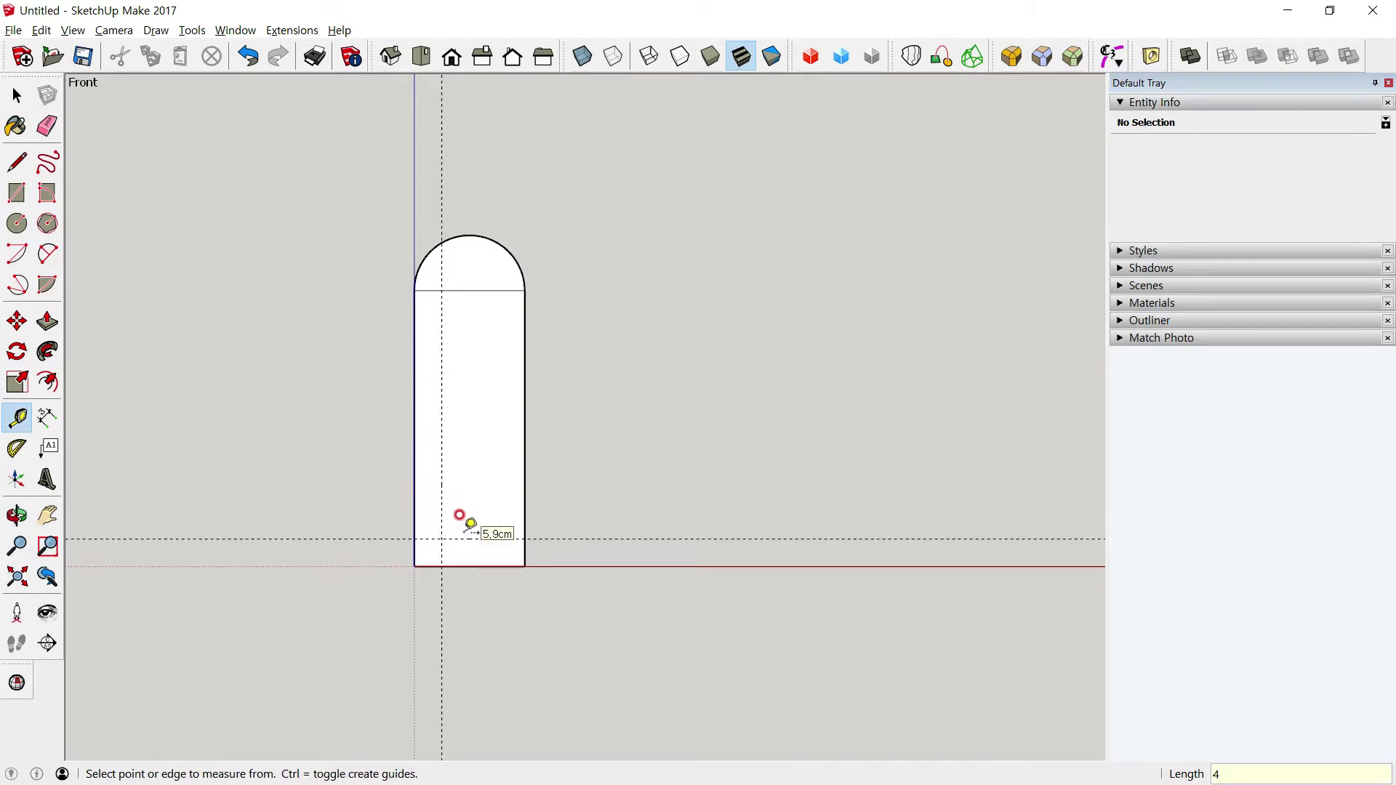
scroll(472, 534, up, 2)
scroll(476, 535, up, 2)
Draw an 8 by 12 rectangle from the guide intersection and compare it with the PDF
key(e)
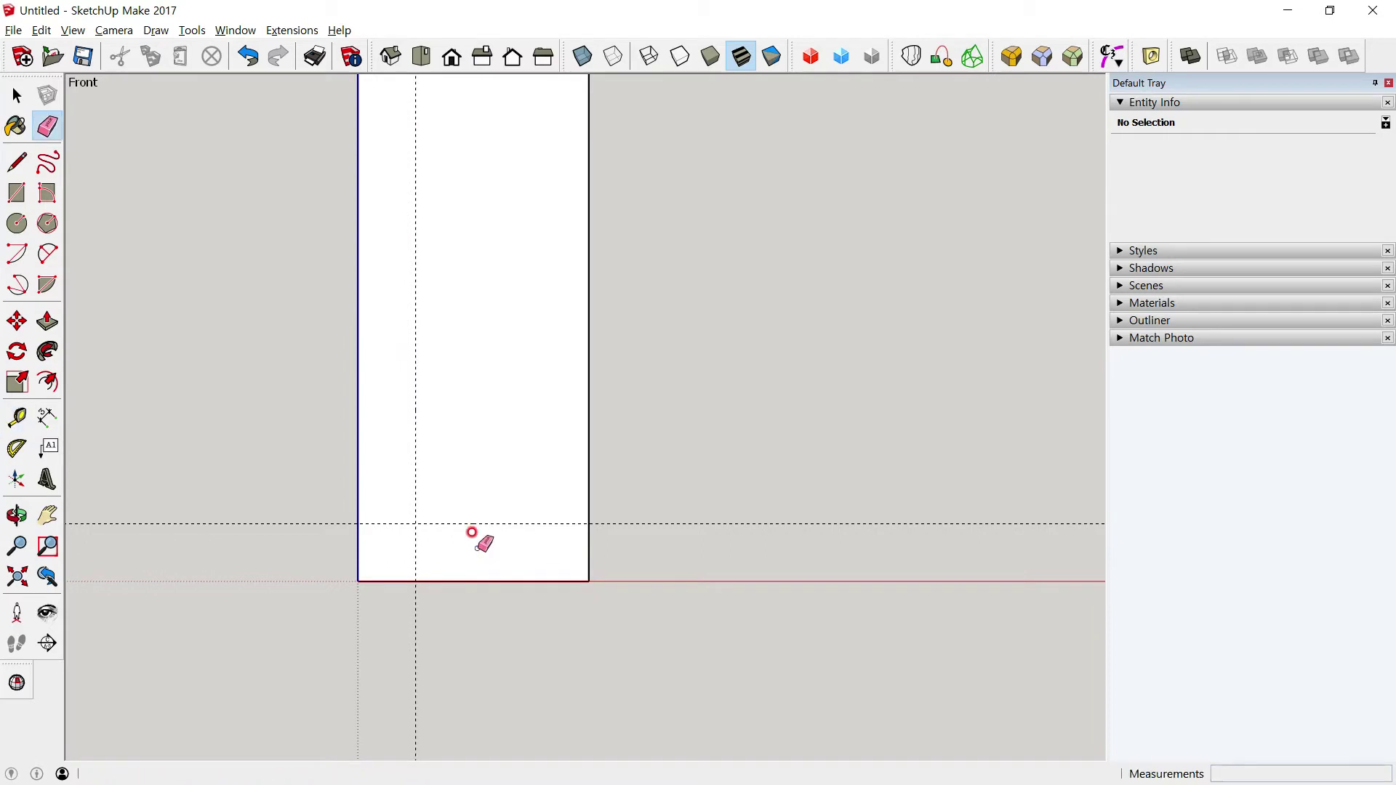
key(r)
click(415, 522)
text(8,12)
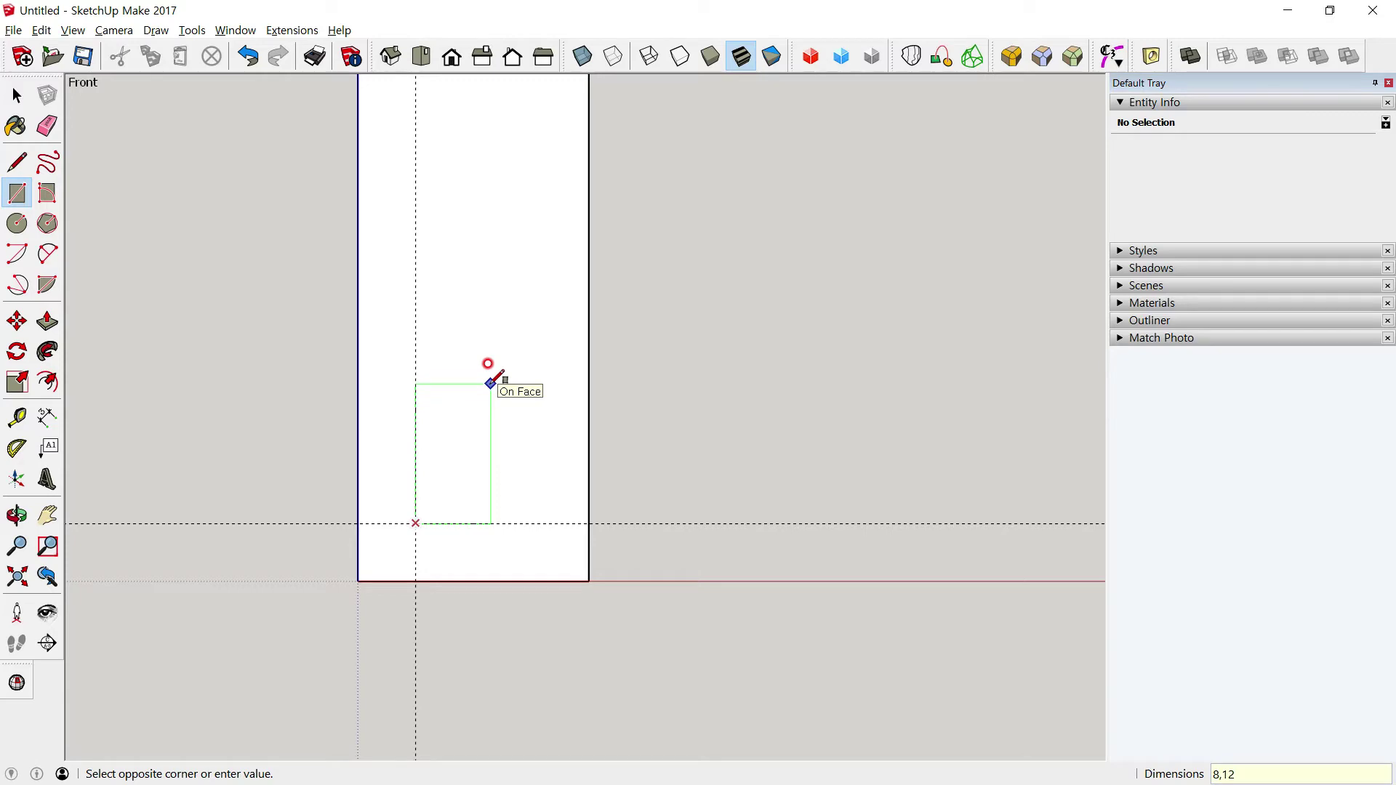
key(Return)
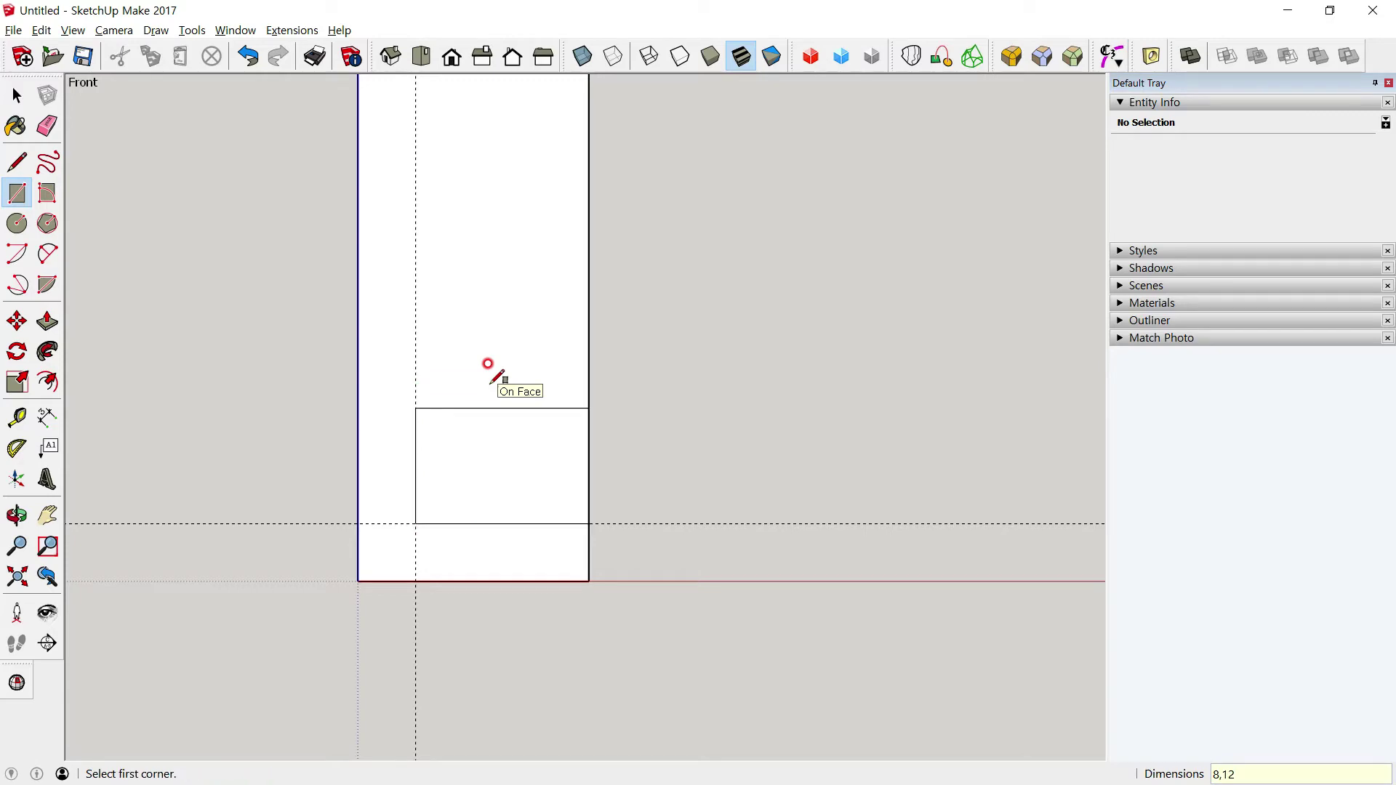
key(alt+Tab)
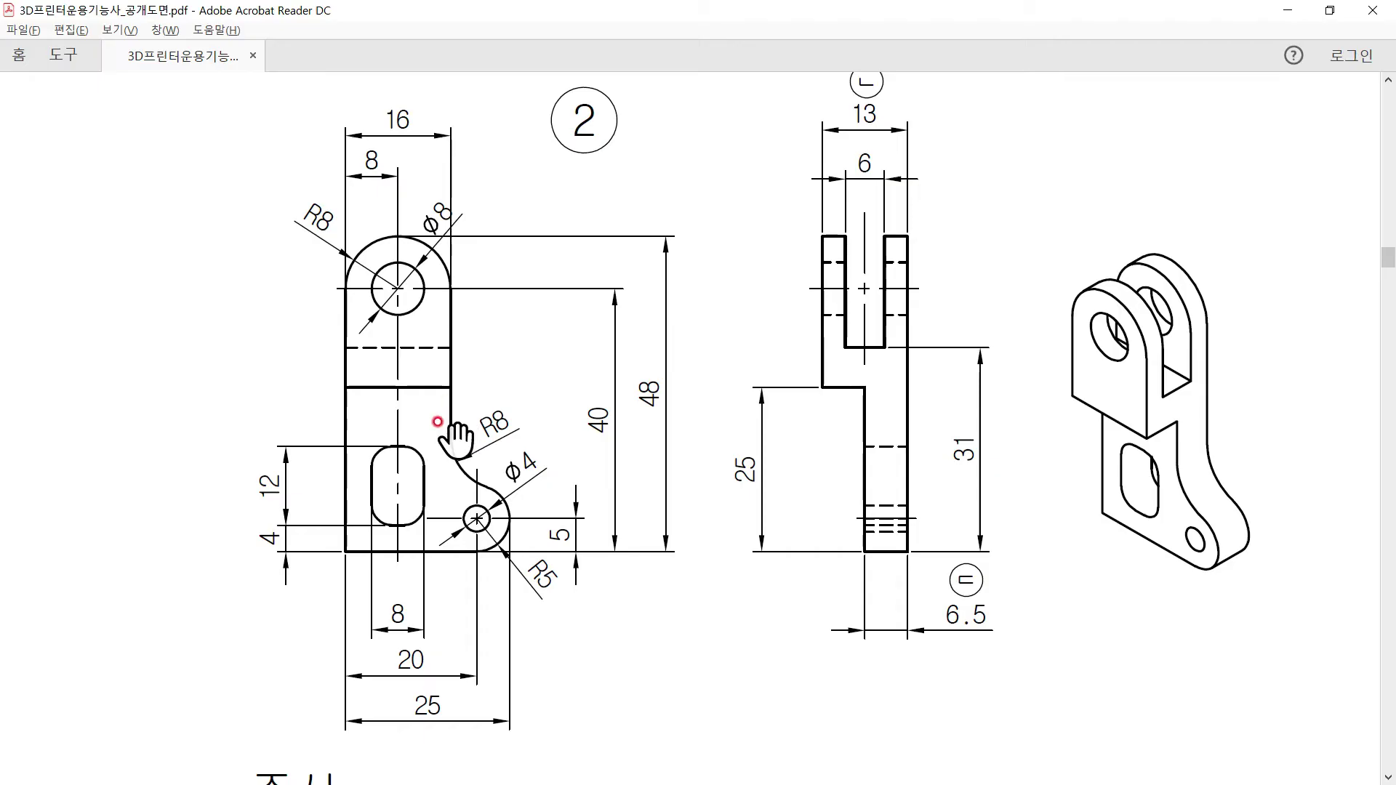
key(alt+Tab)
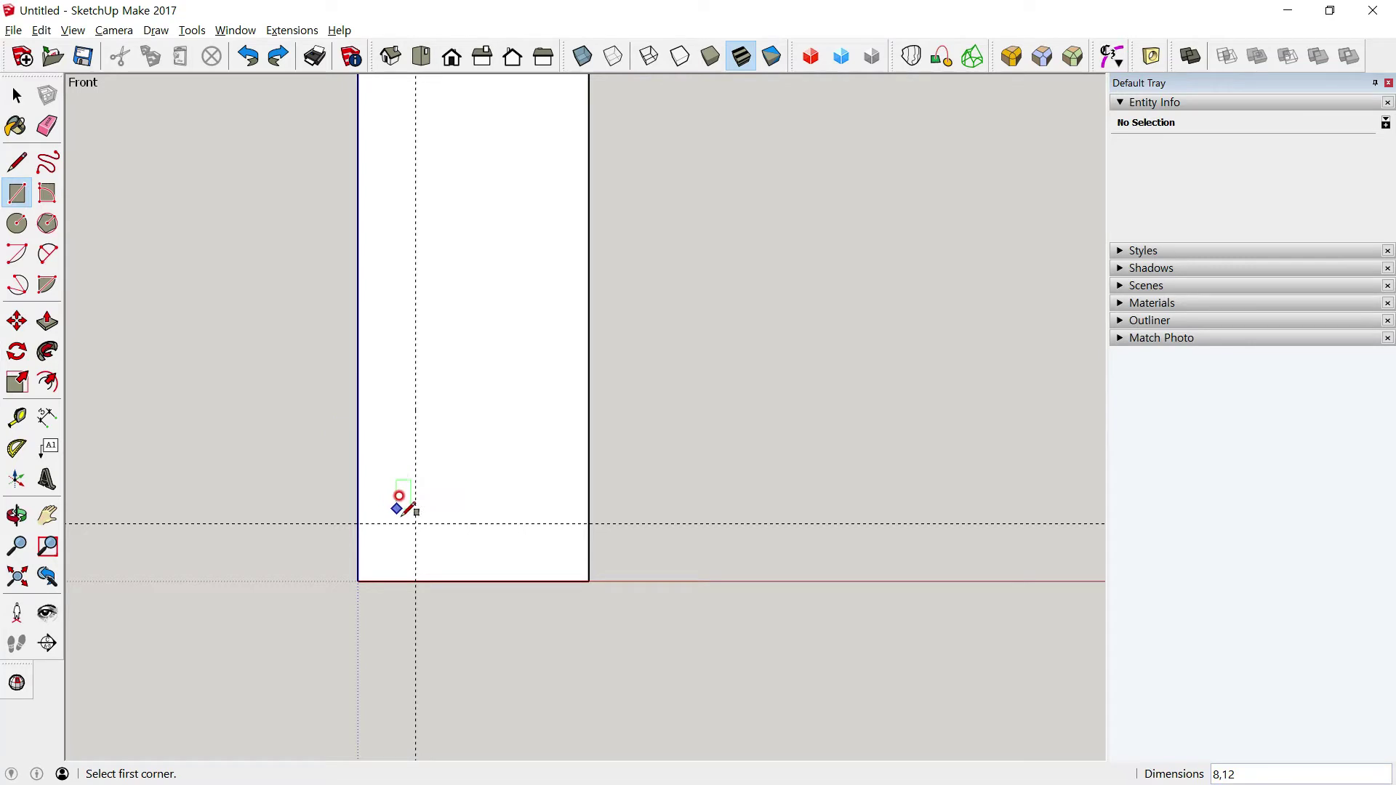
Undo the wrongly sized rectangle and redraw it from the guide intersection as 12,8
click(416, 522)
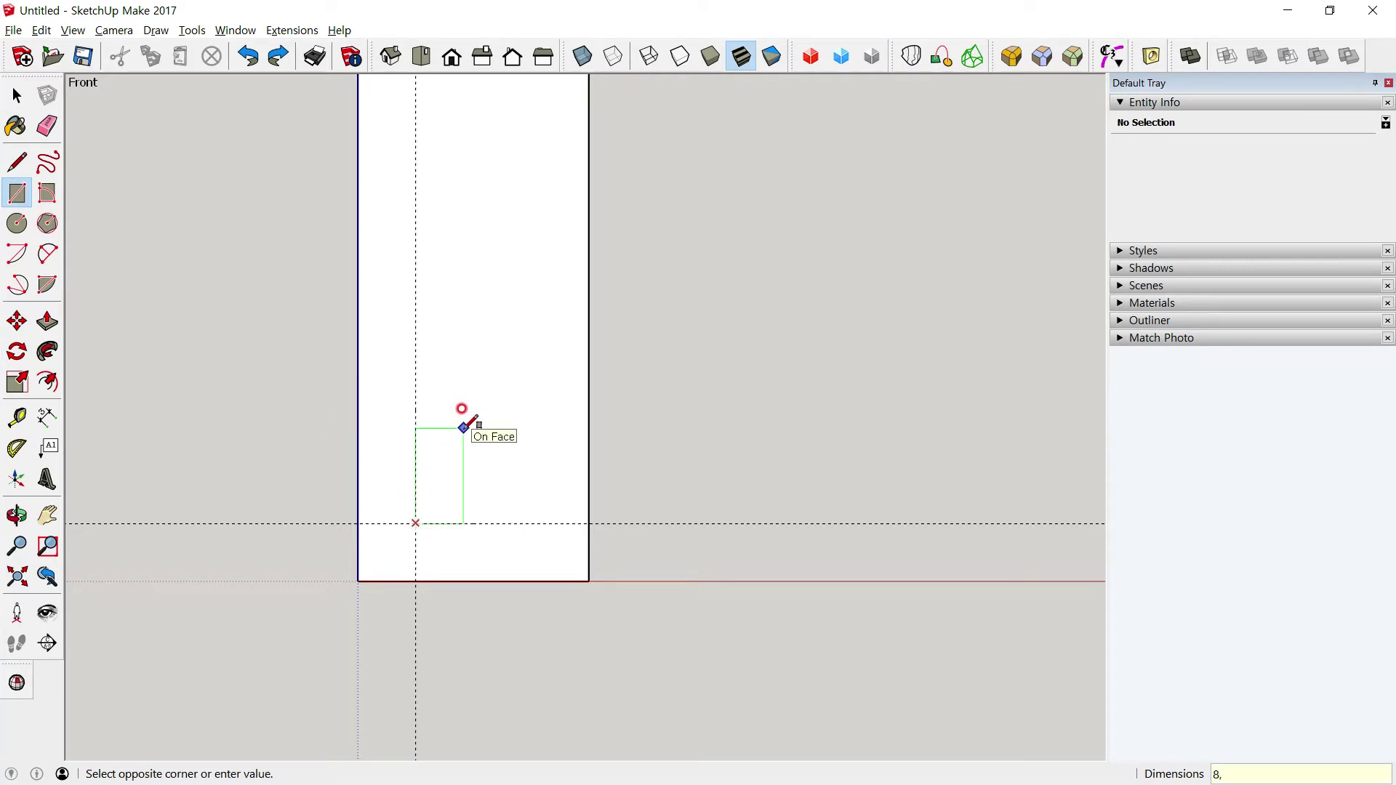
text(12)
key(Return)
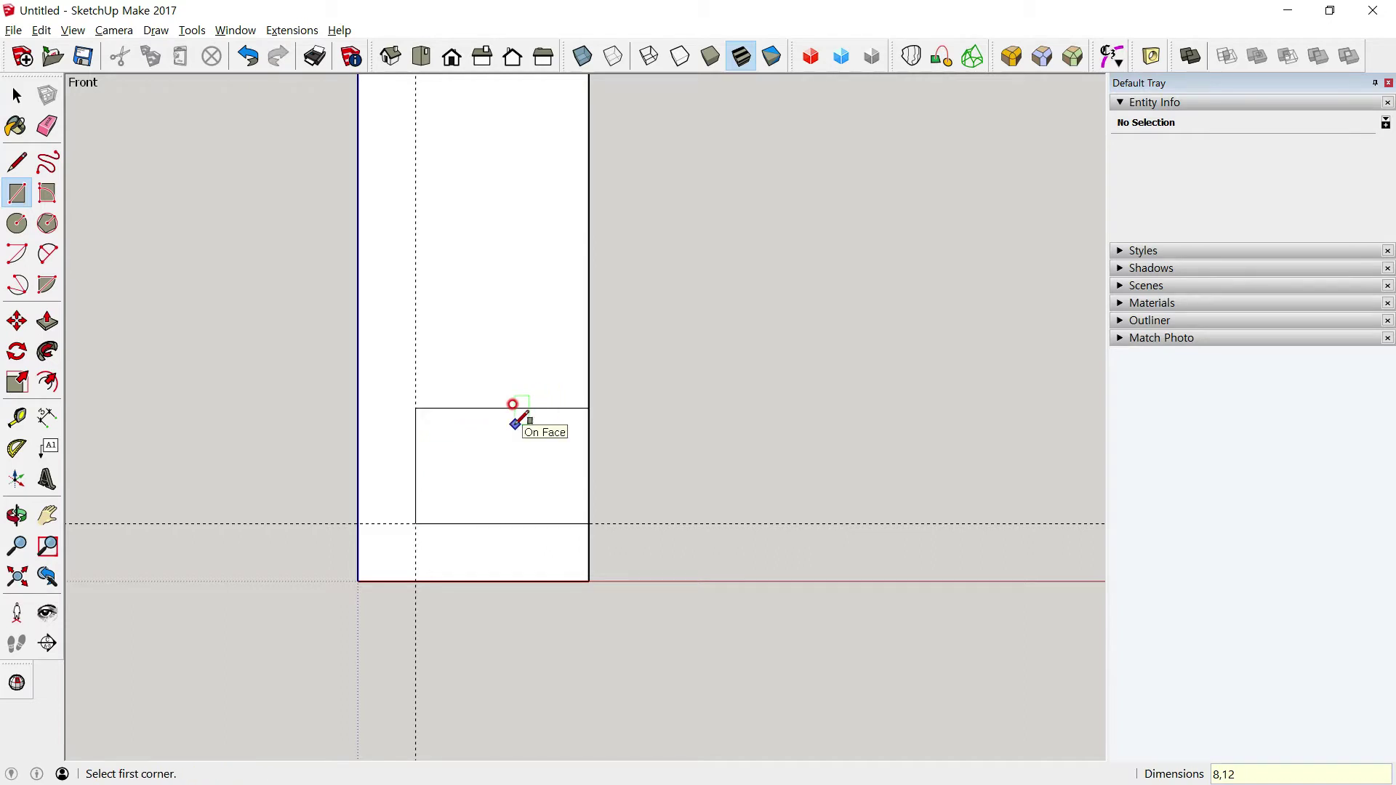
key(ctrl+z)
click(415, 523)
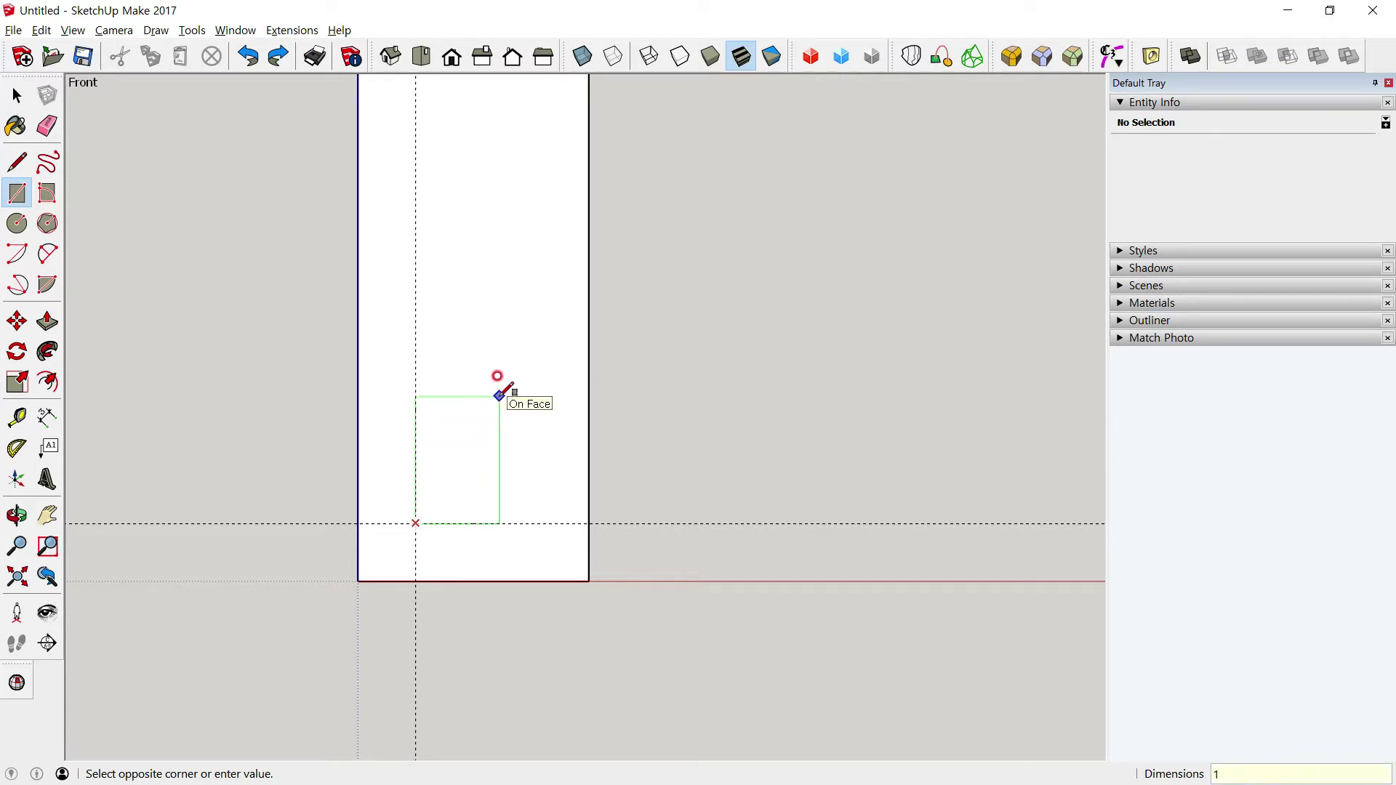
text(2,8)
key(Return)
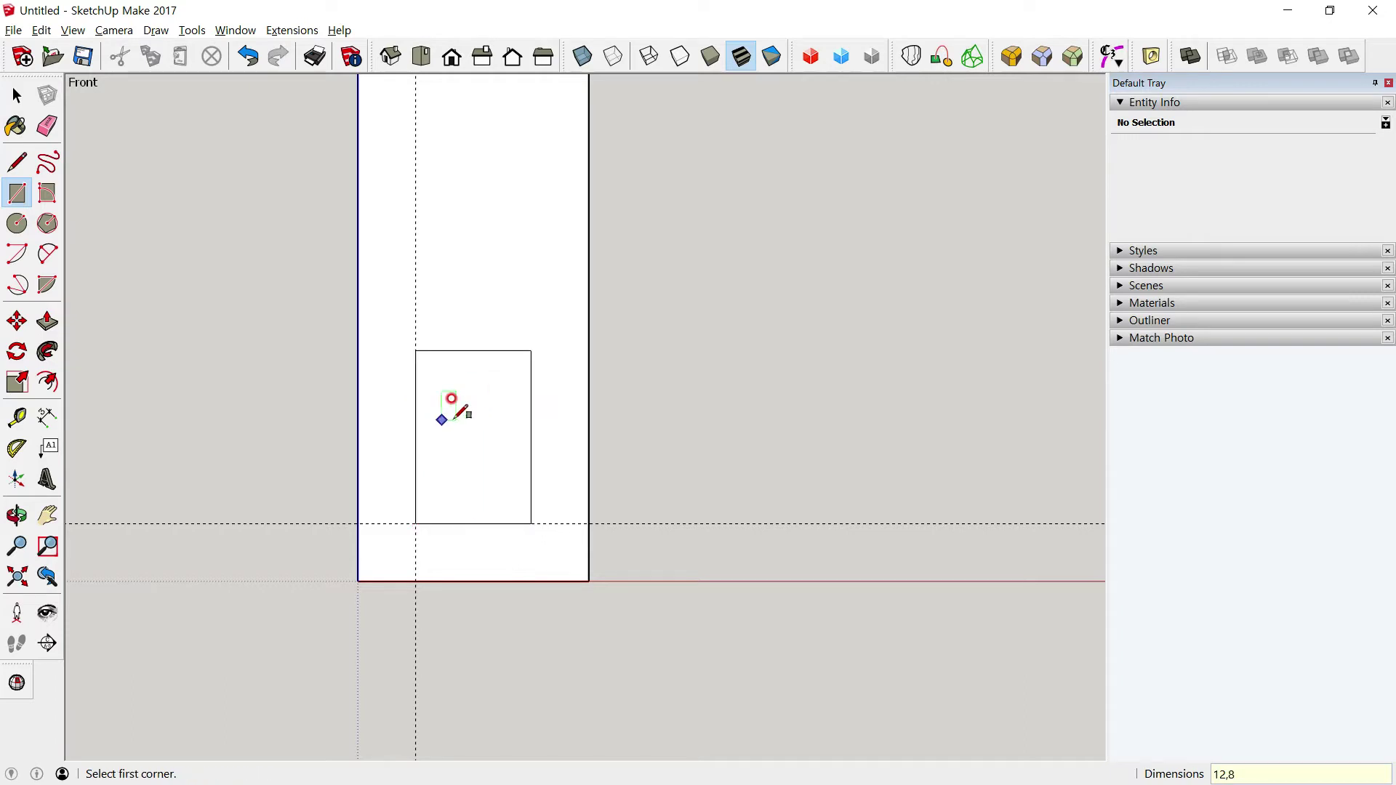
Read the slot dimensions and the 주서 note in the PDF, then return to SketchUp
key(alt+Tab)
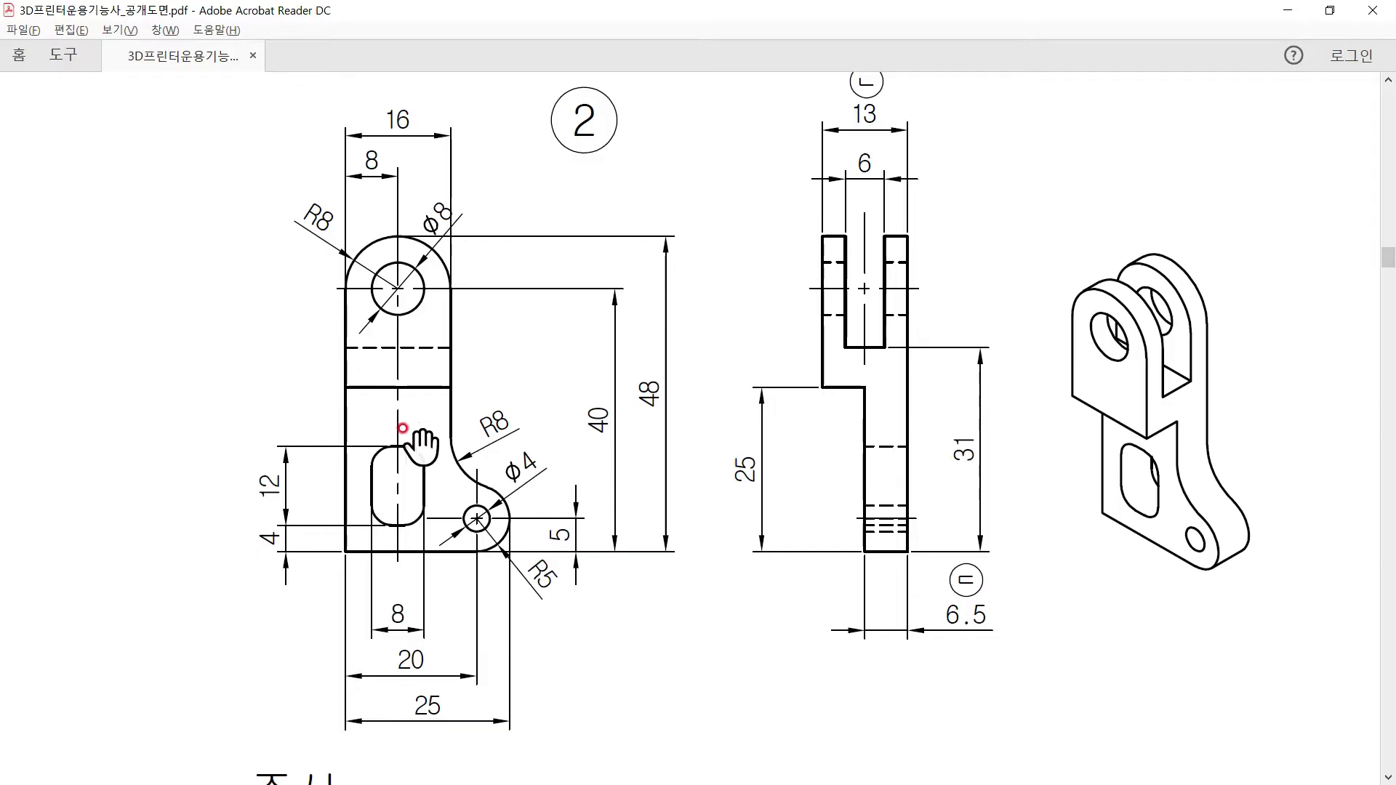
scroll(581, 499, down, 2)
scroll(571, 494, down, 3)
scroll(562, 539, up, 2)
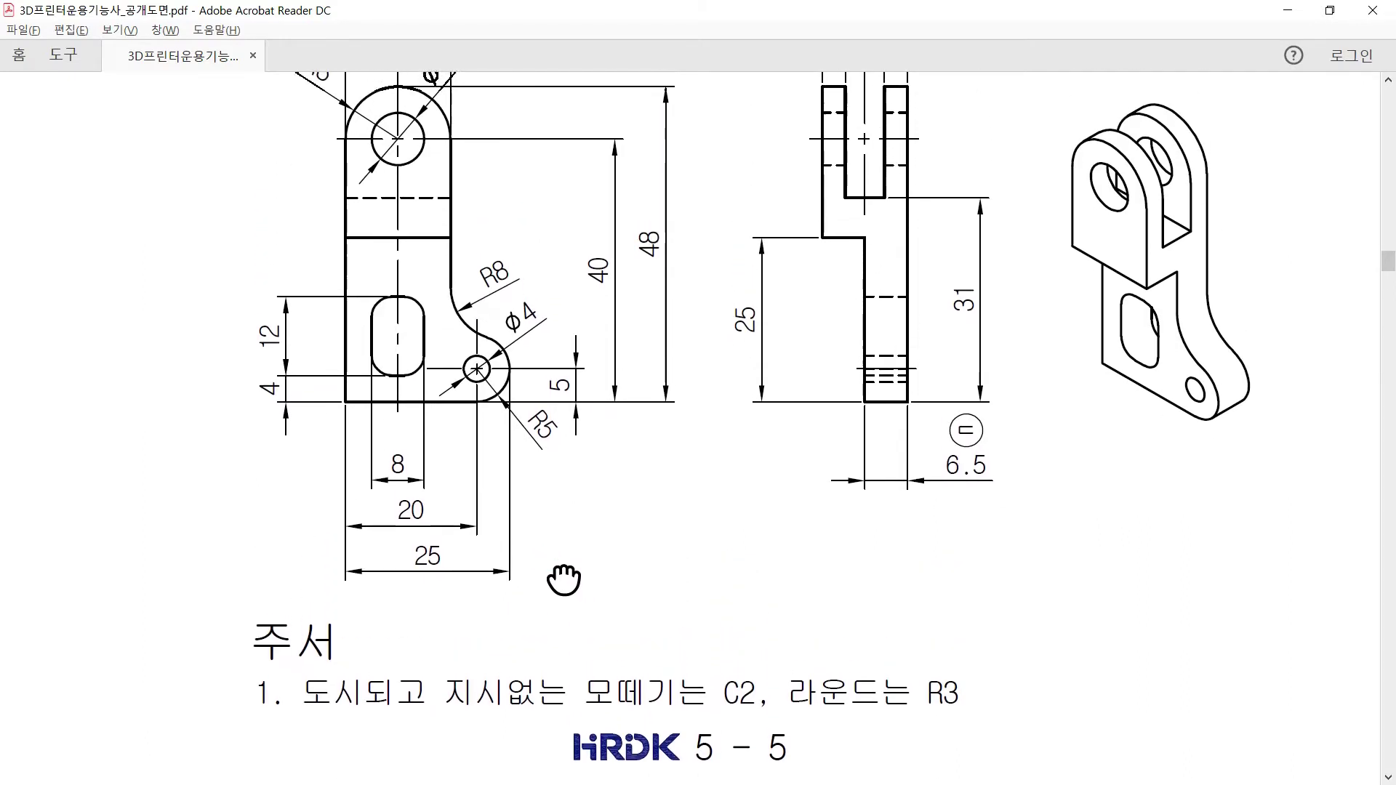
scroll(363, 461, up, 1)
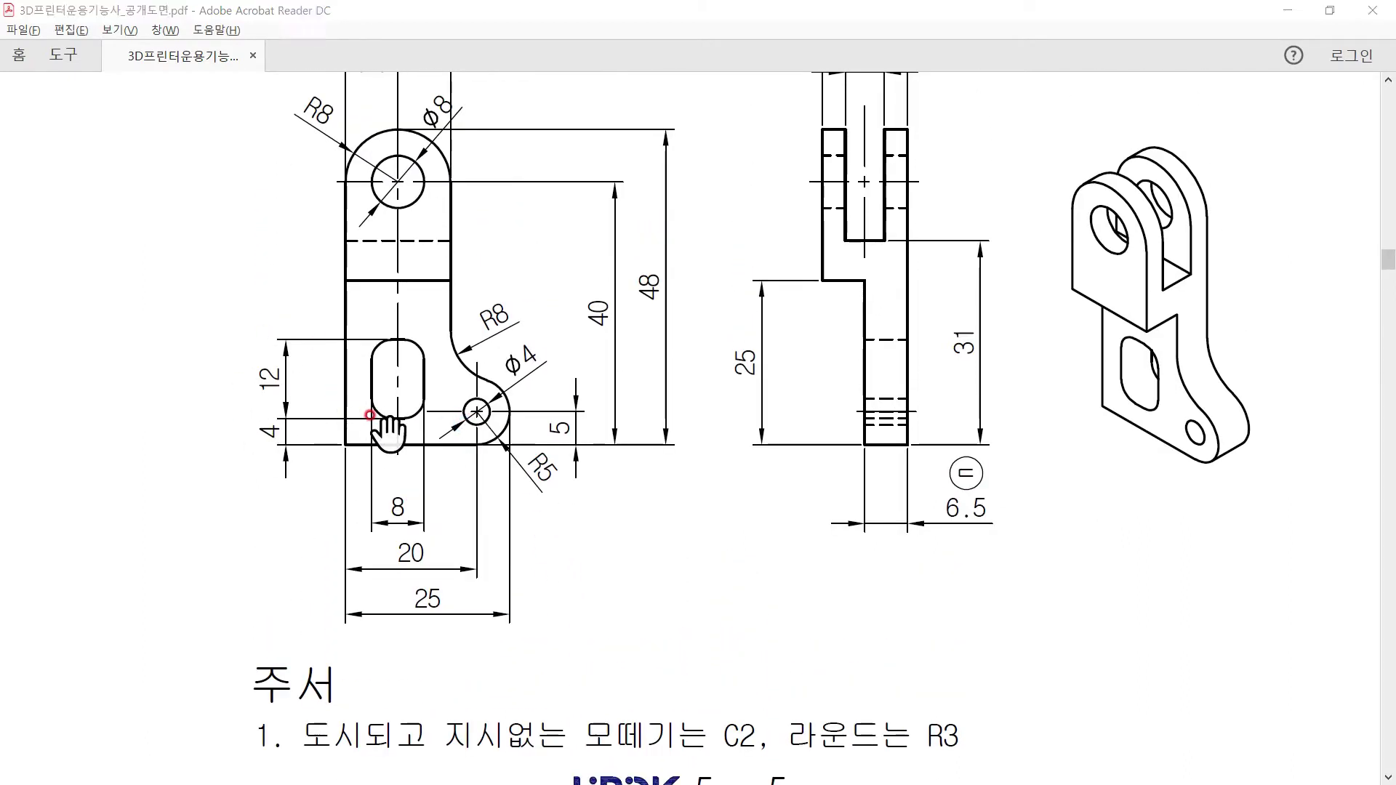
key(alt+Tab)
click(16, 417)
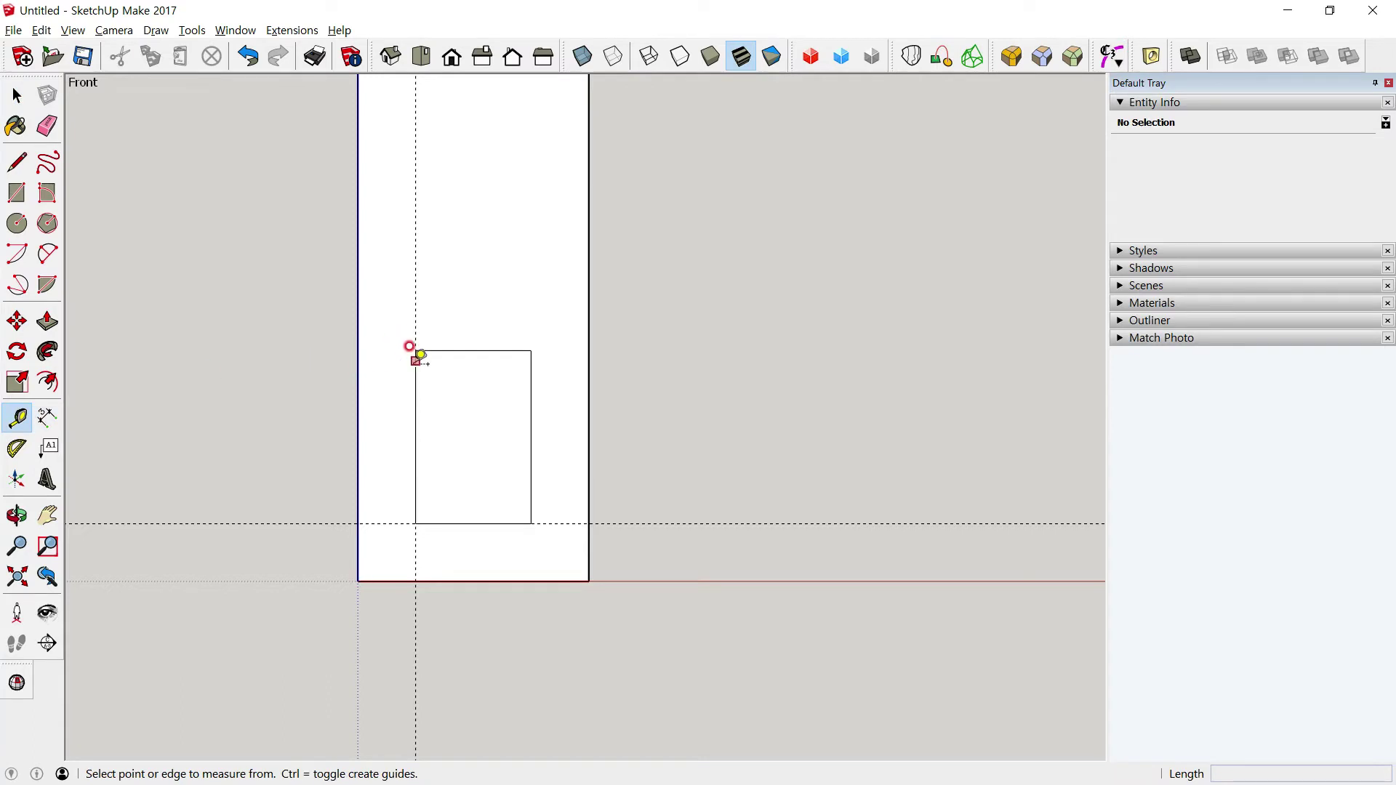
Add guides 3 cm inside the rectangle's top and bottom edges
click(415, 373)
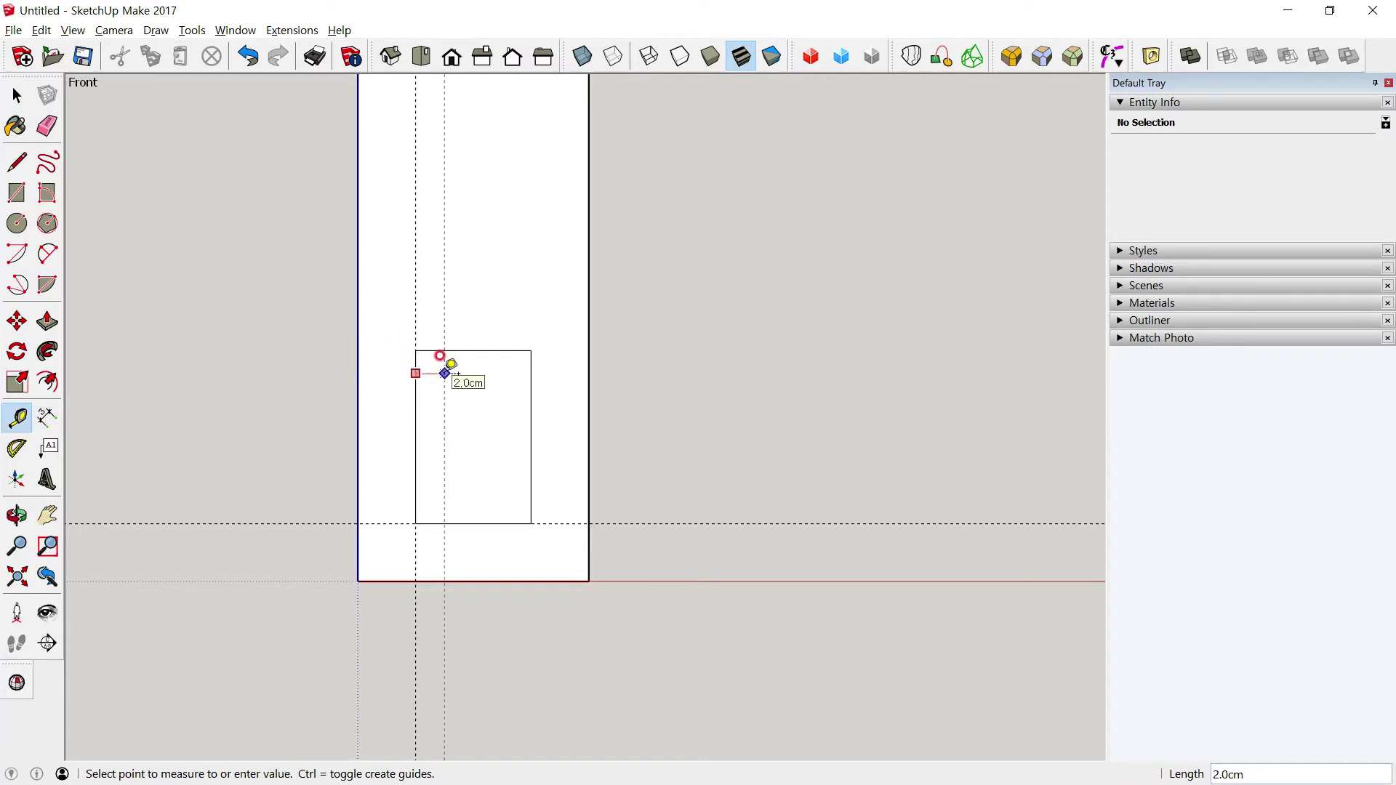
key(Escape)
click(473, 350)
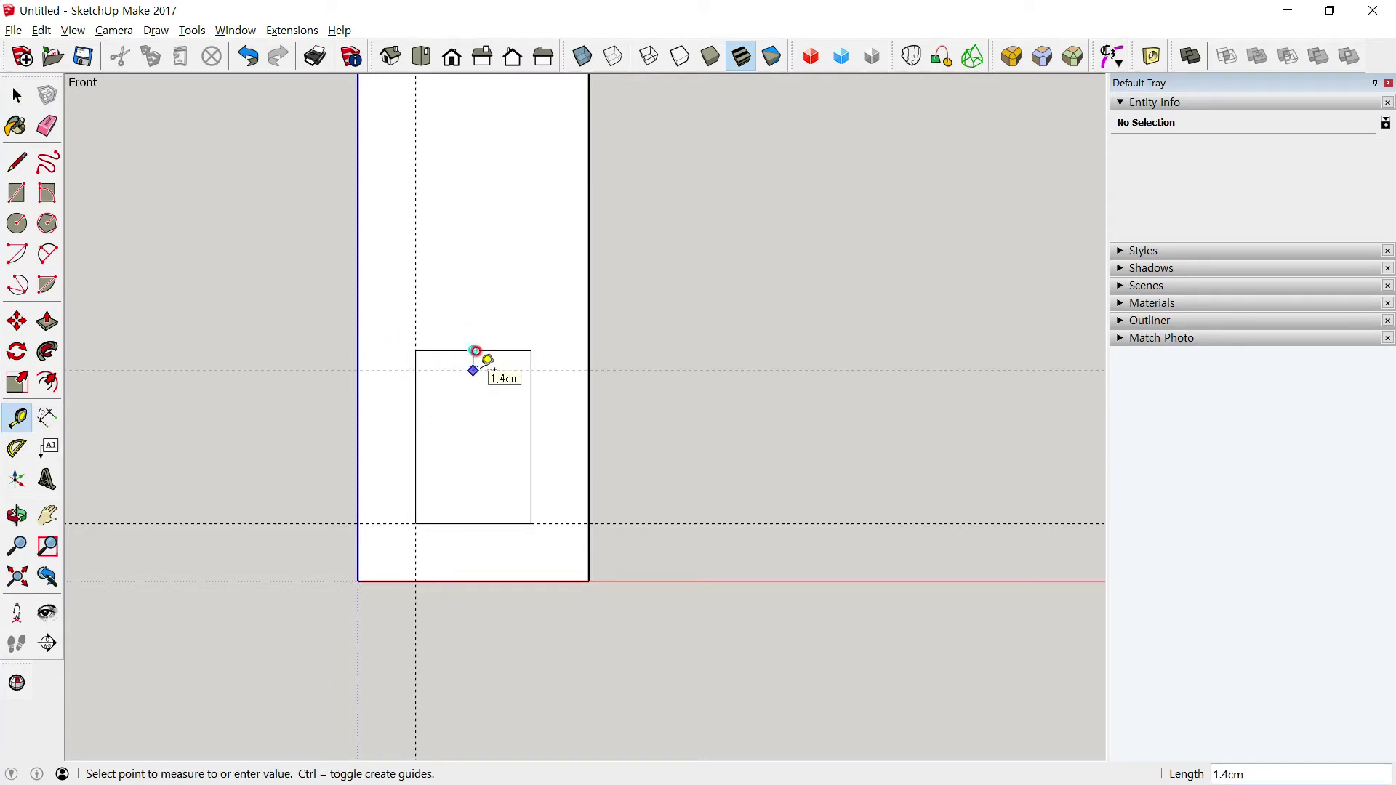
text(3)
key(Return)
click(503, 512)
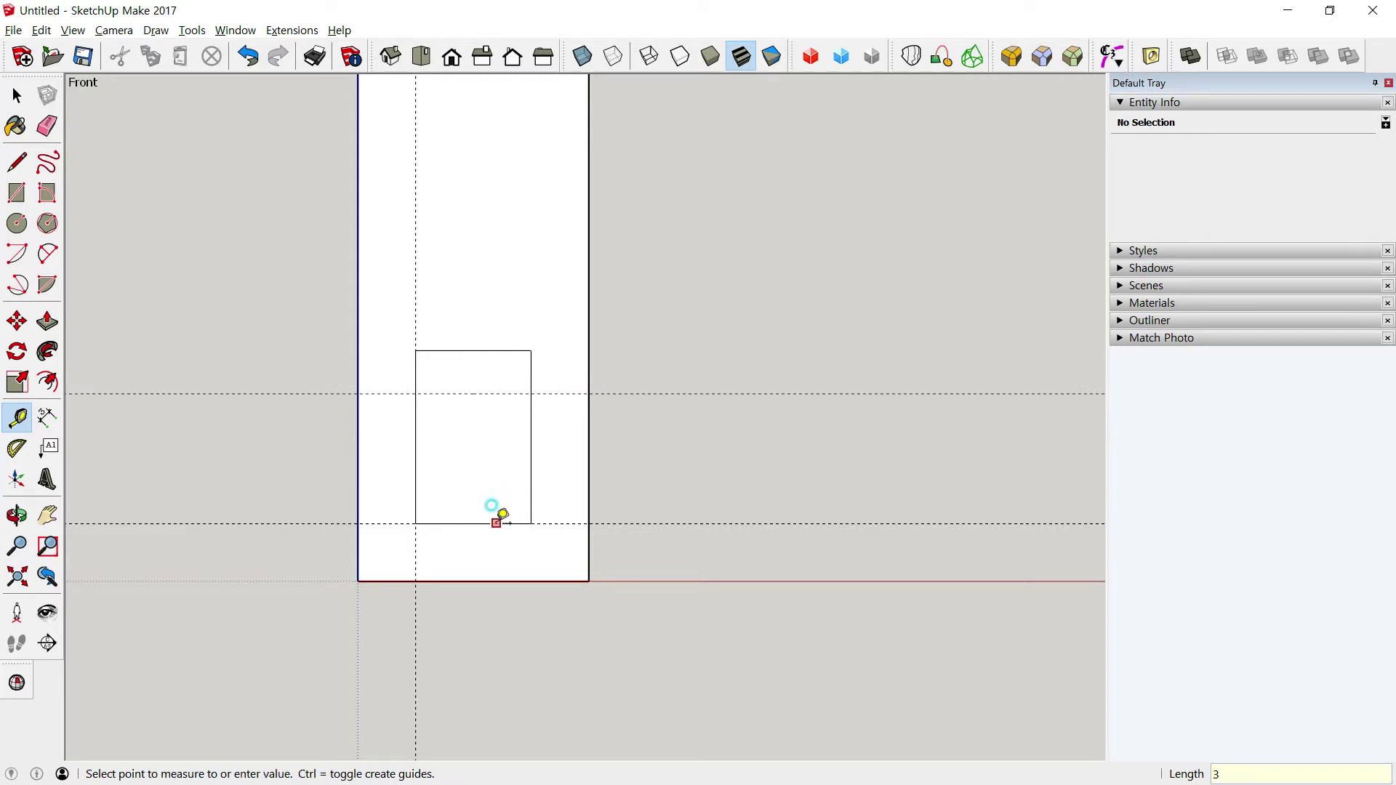
text(3)
key(Return)
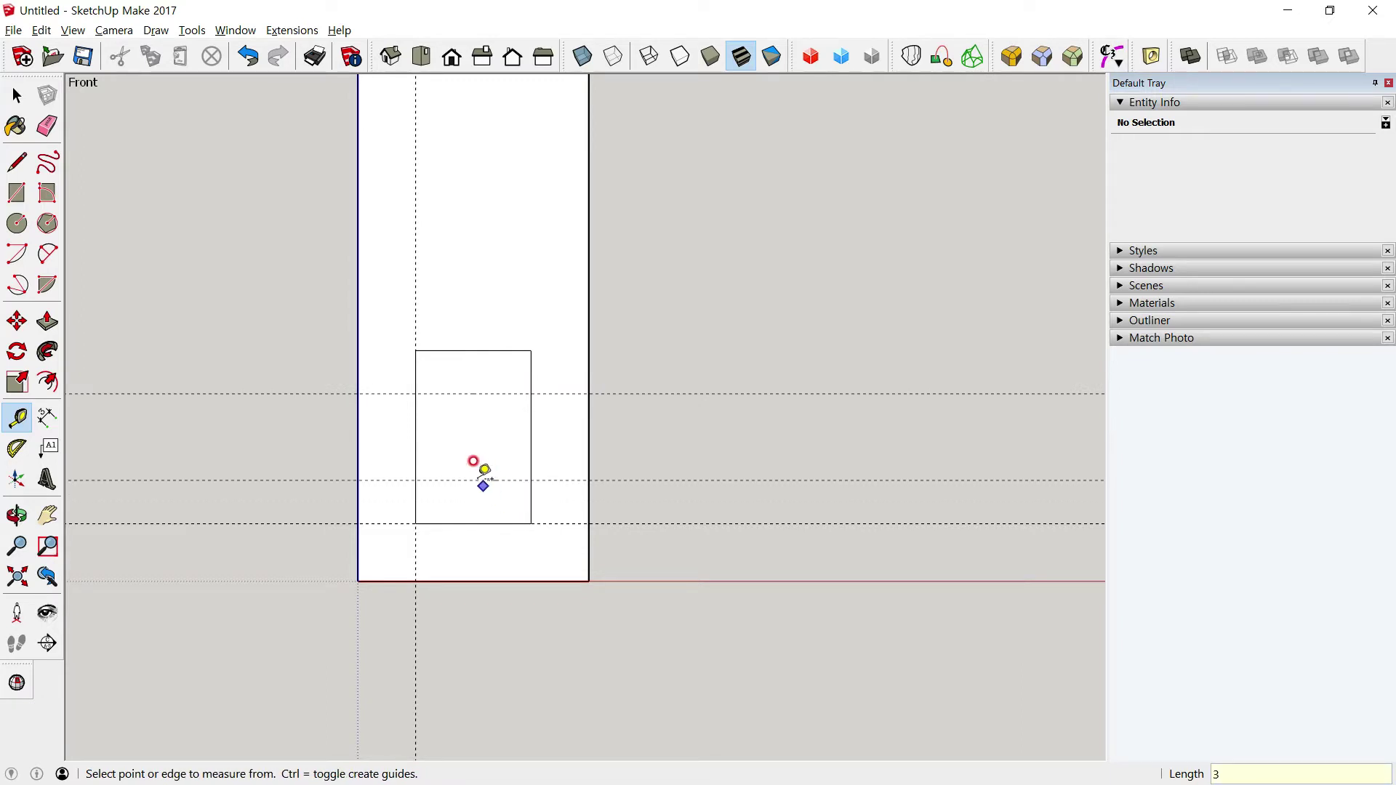
scroll(465, 454, up, 2)
key(s)
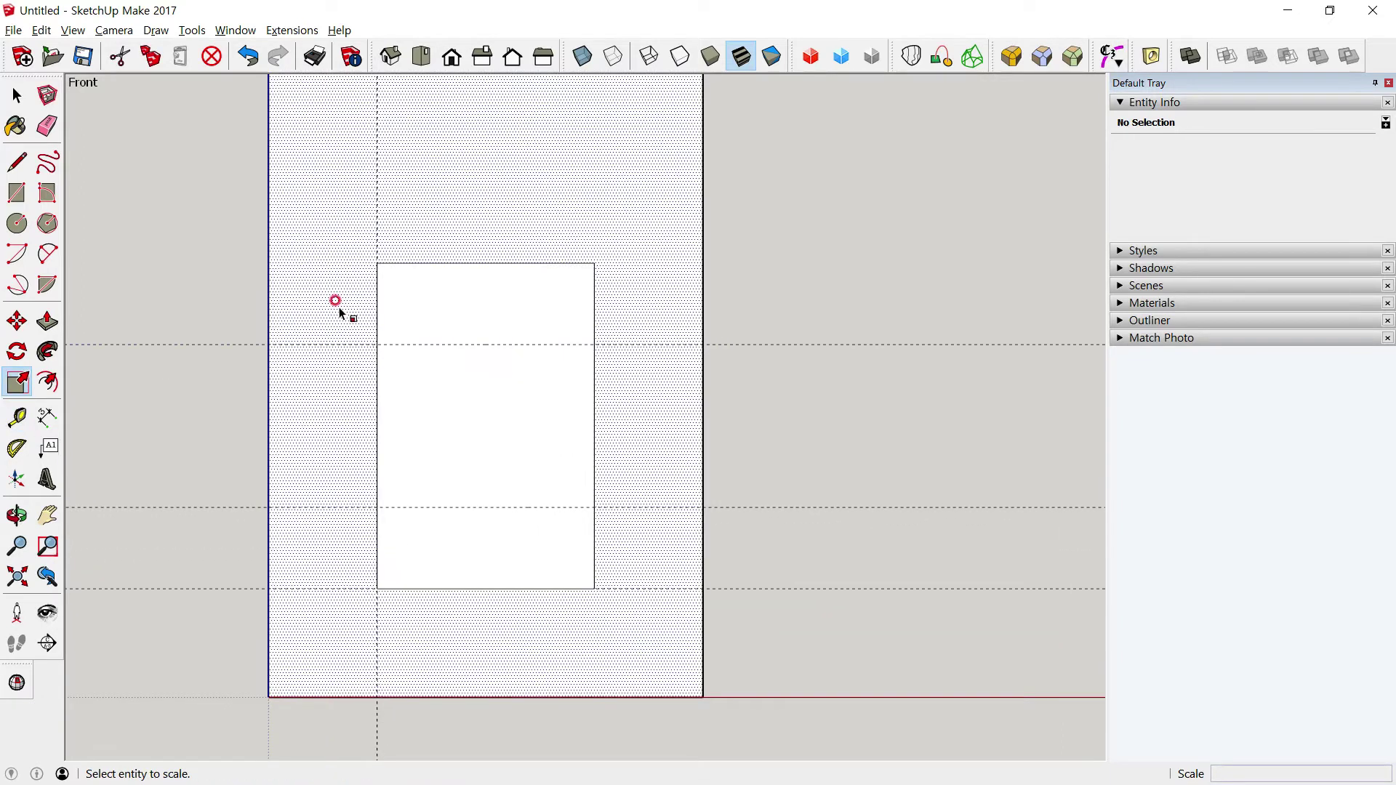
key(b)
key(space)
Round all four rectangle corners with 2-Point Arcs ending at the guides
key(shift+c)
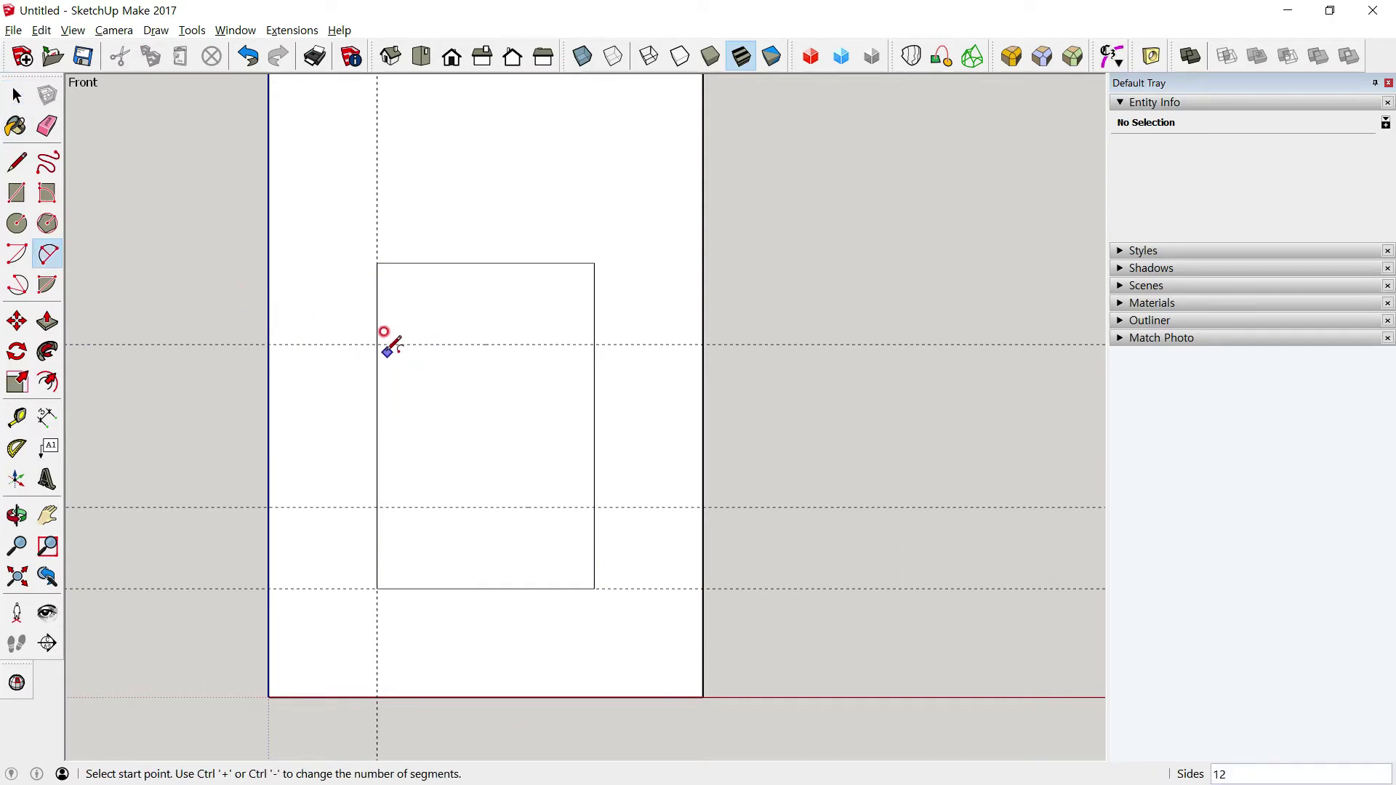
click(377, 344)
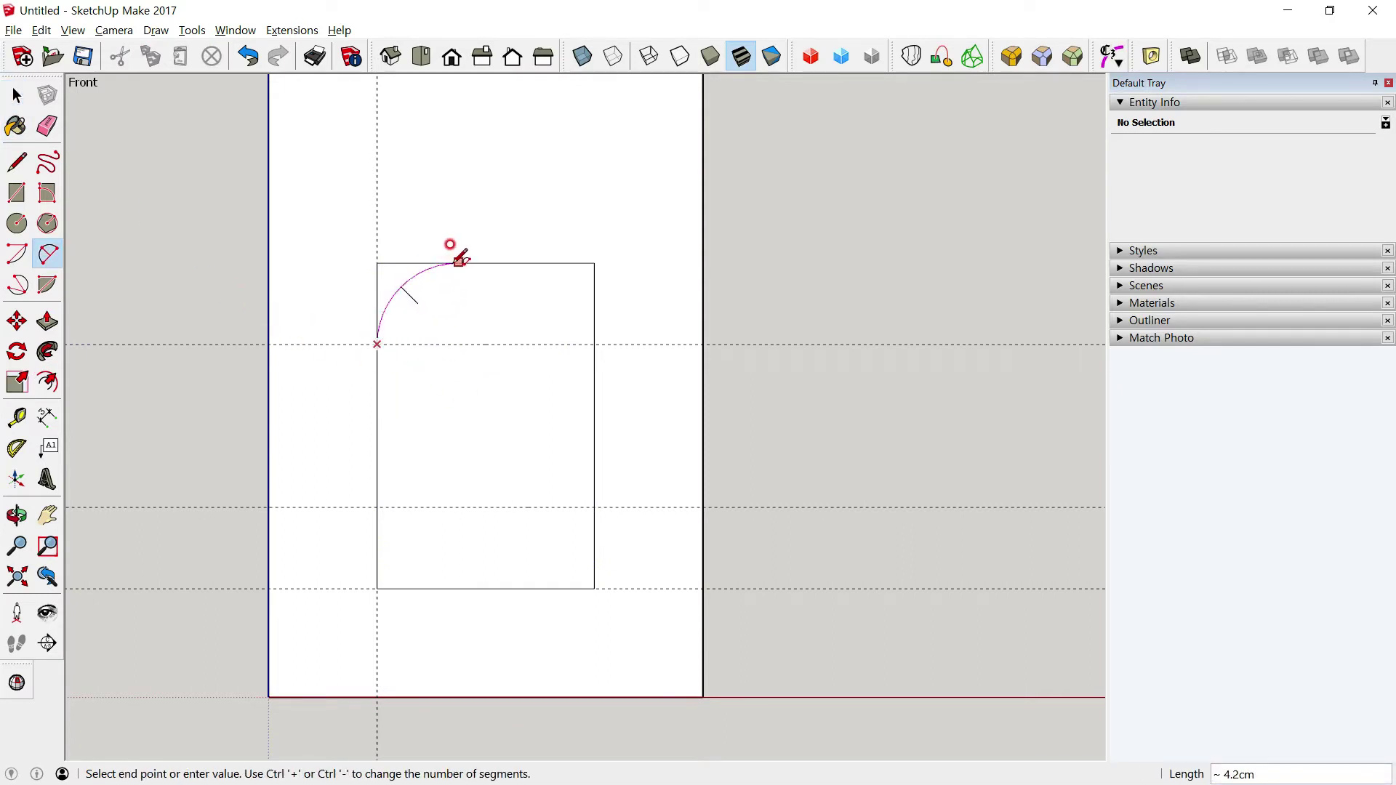
click(458, 262)
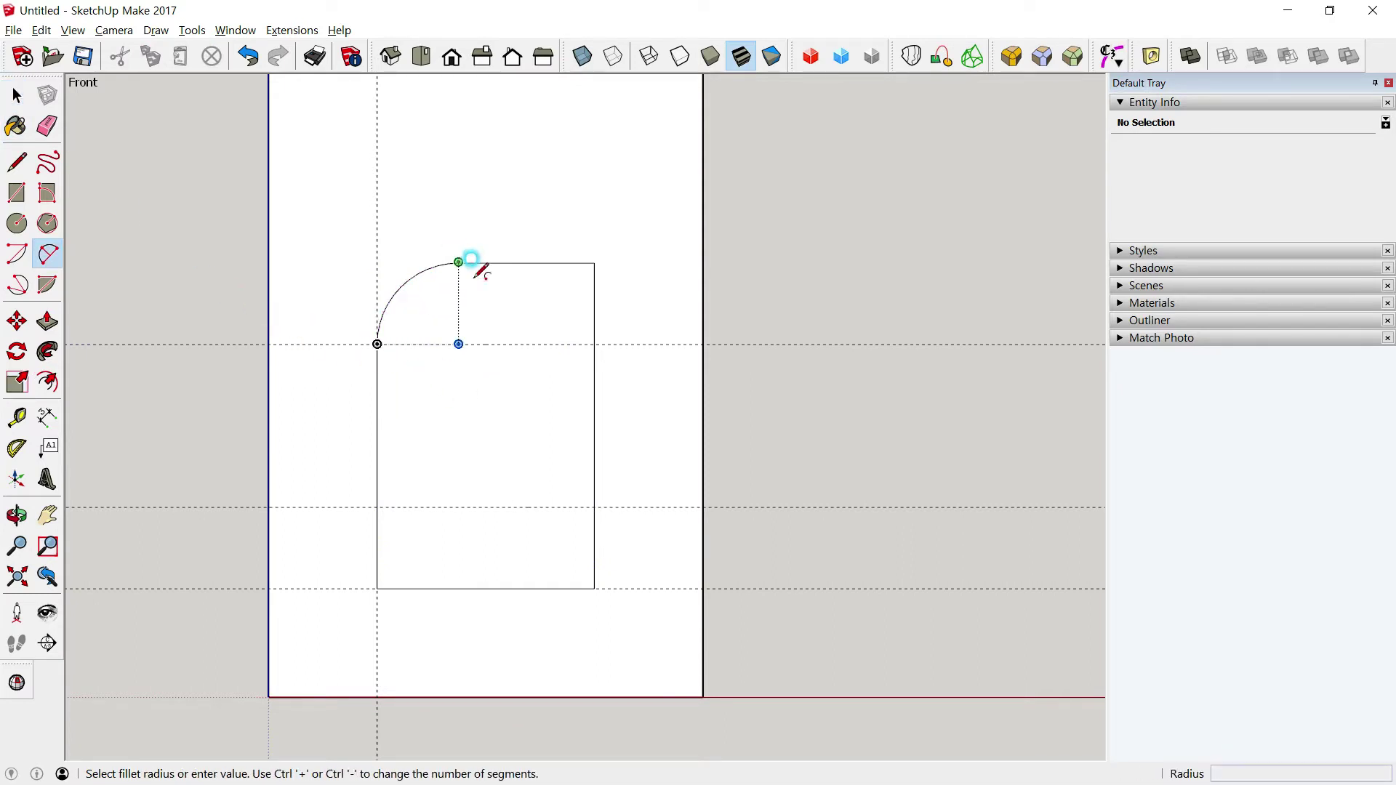
click(594, 344)
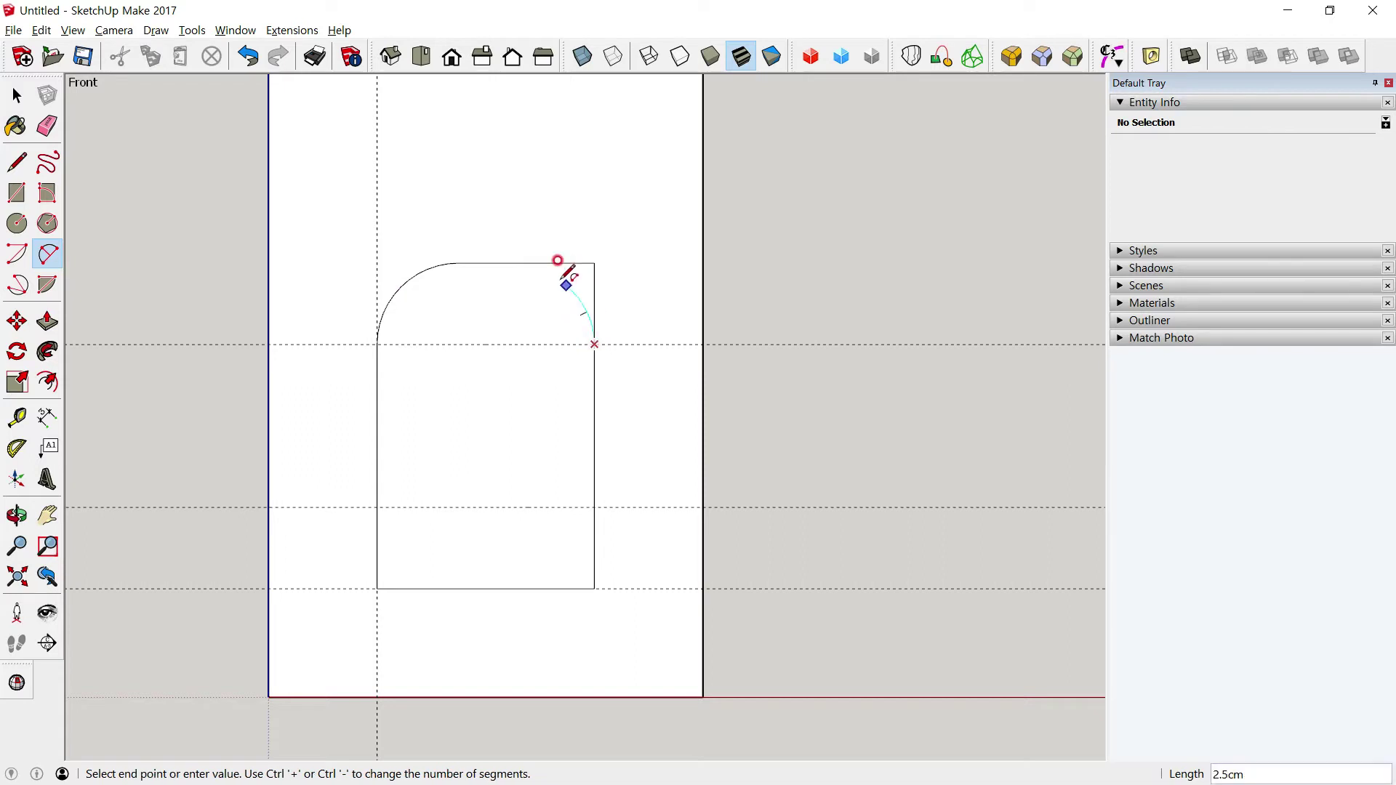
click(516, 258)
click(377, 507)
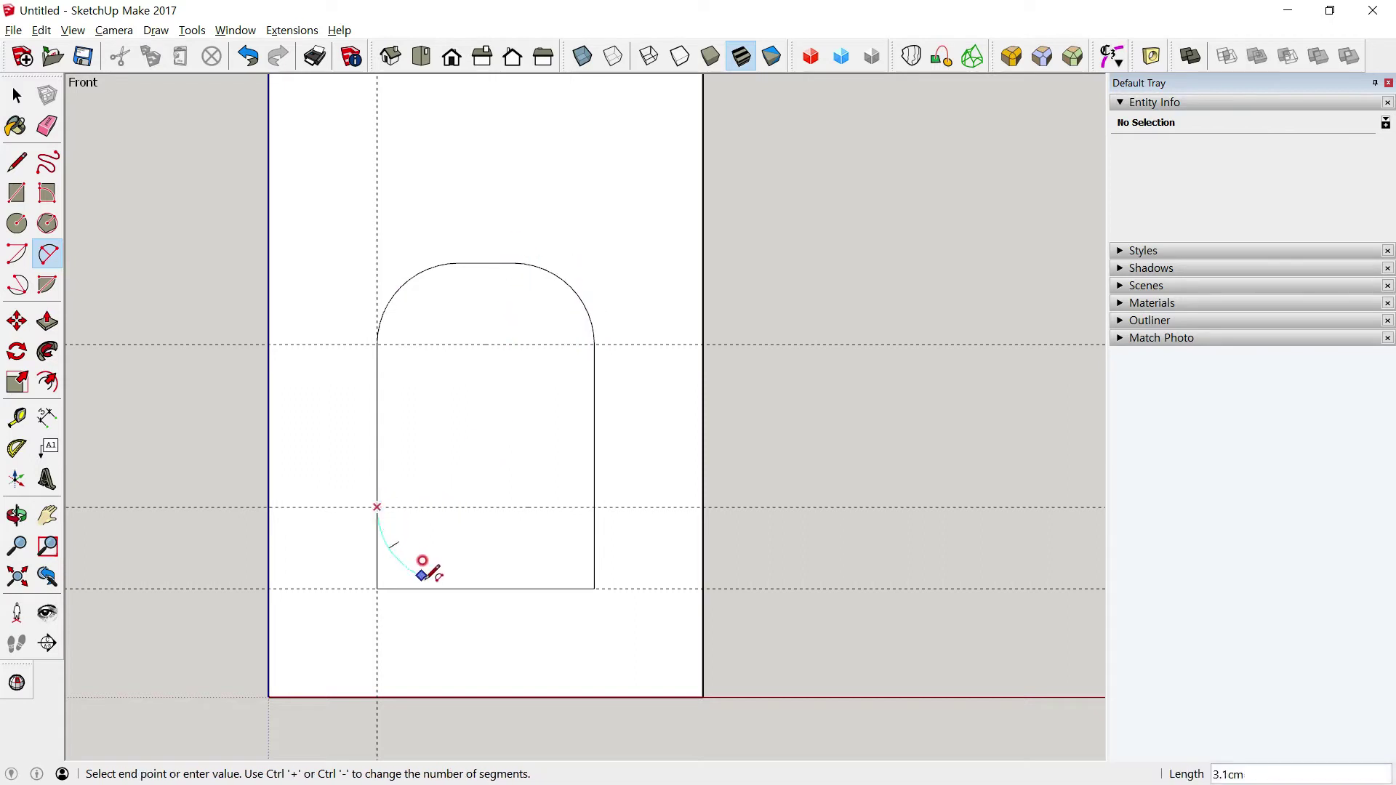
click(458, 588)
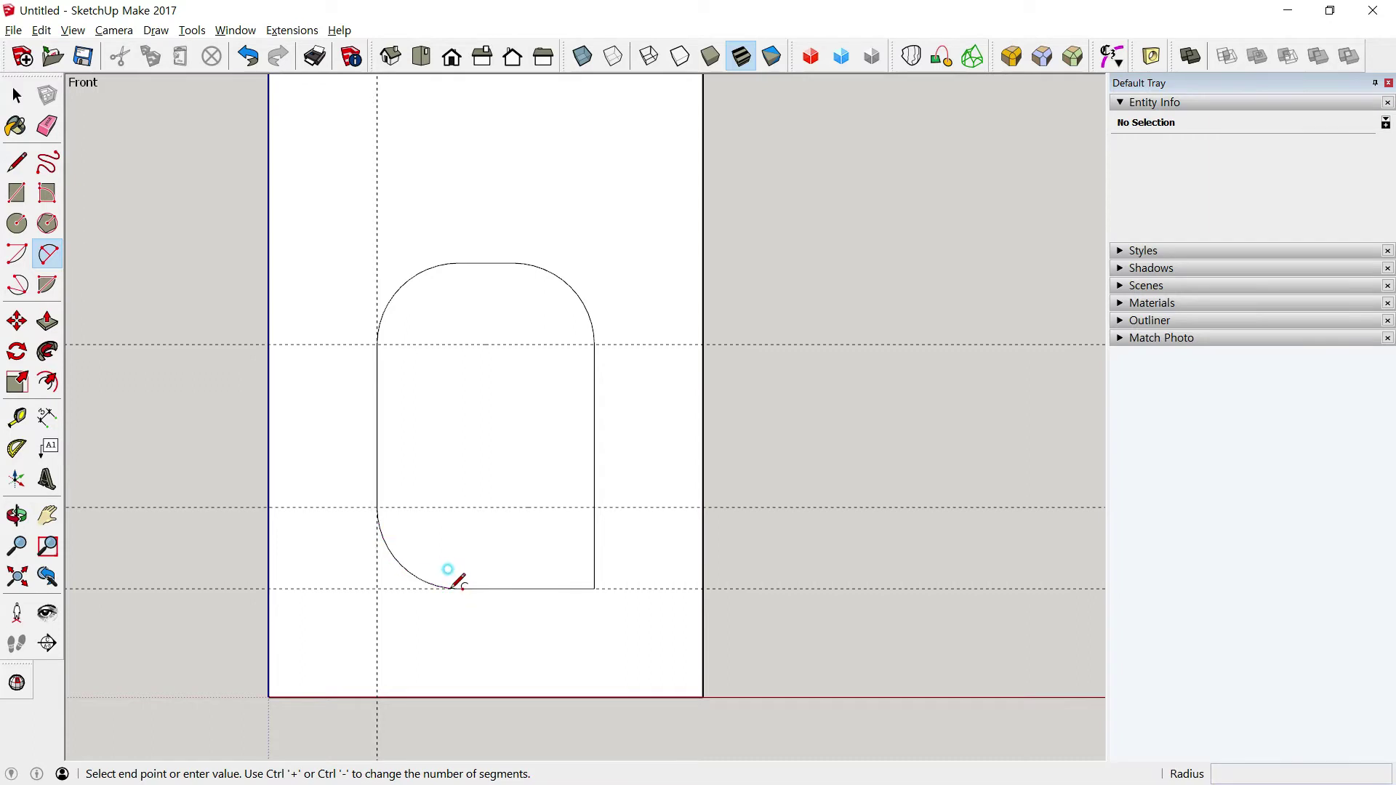
click(594, 506)
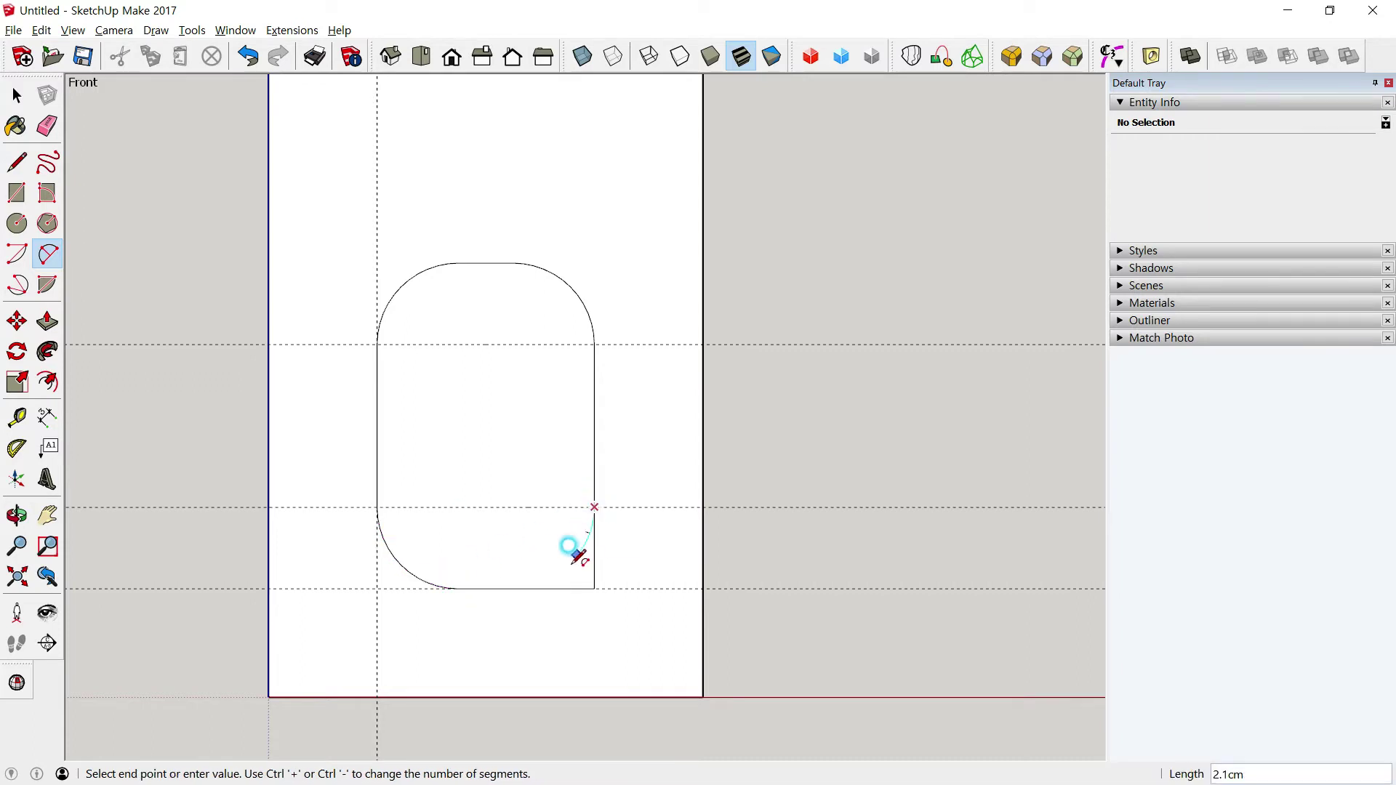
click(526, 587)
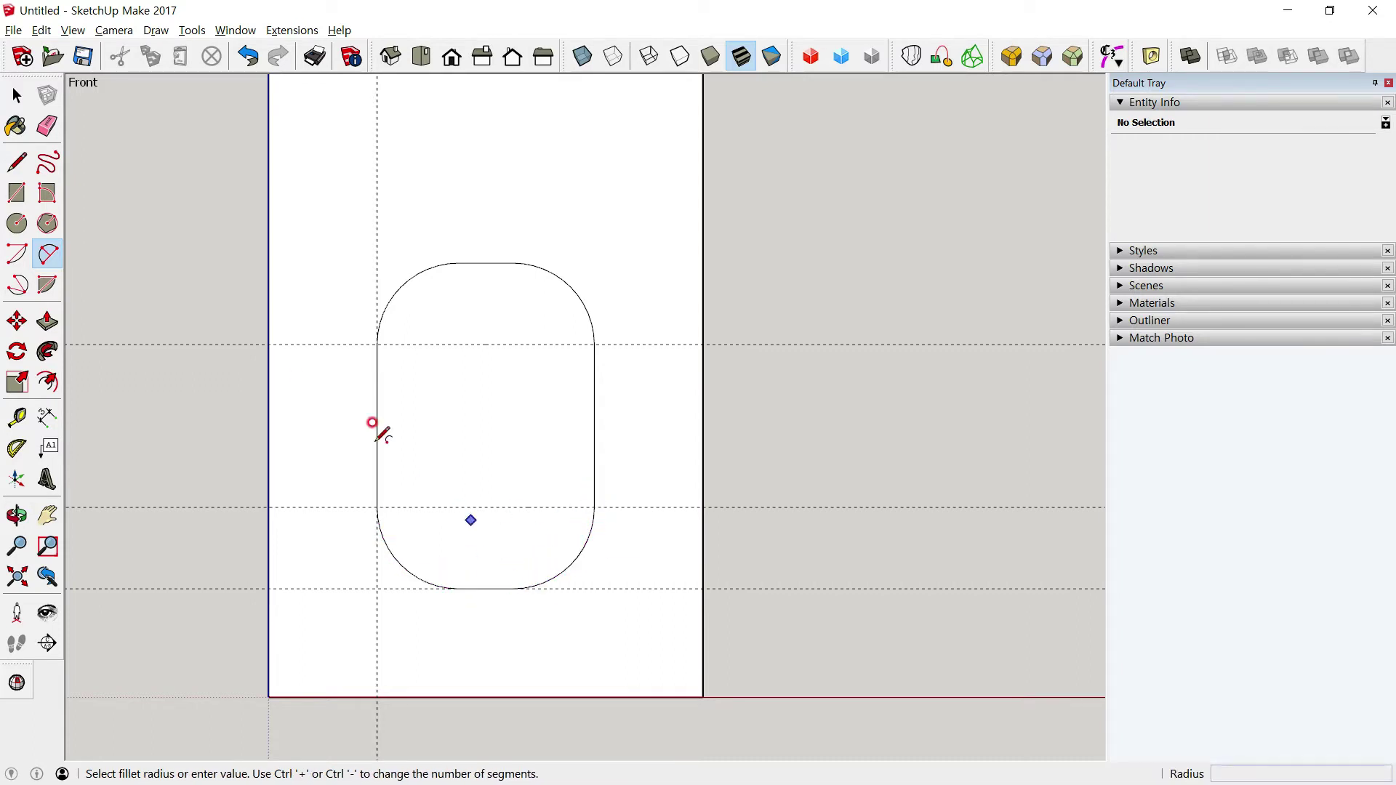
Select the rounded slot face to confirm it, then clear the selection
scroll(251, 369, down, 1)
key(space)
click(436, 412)
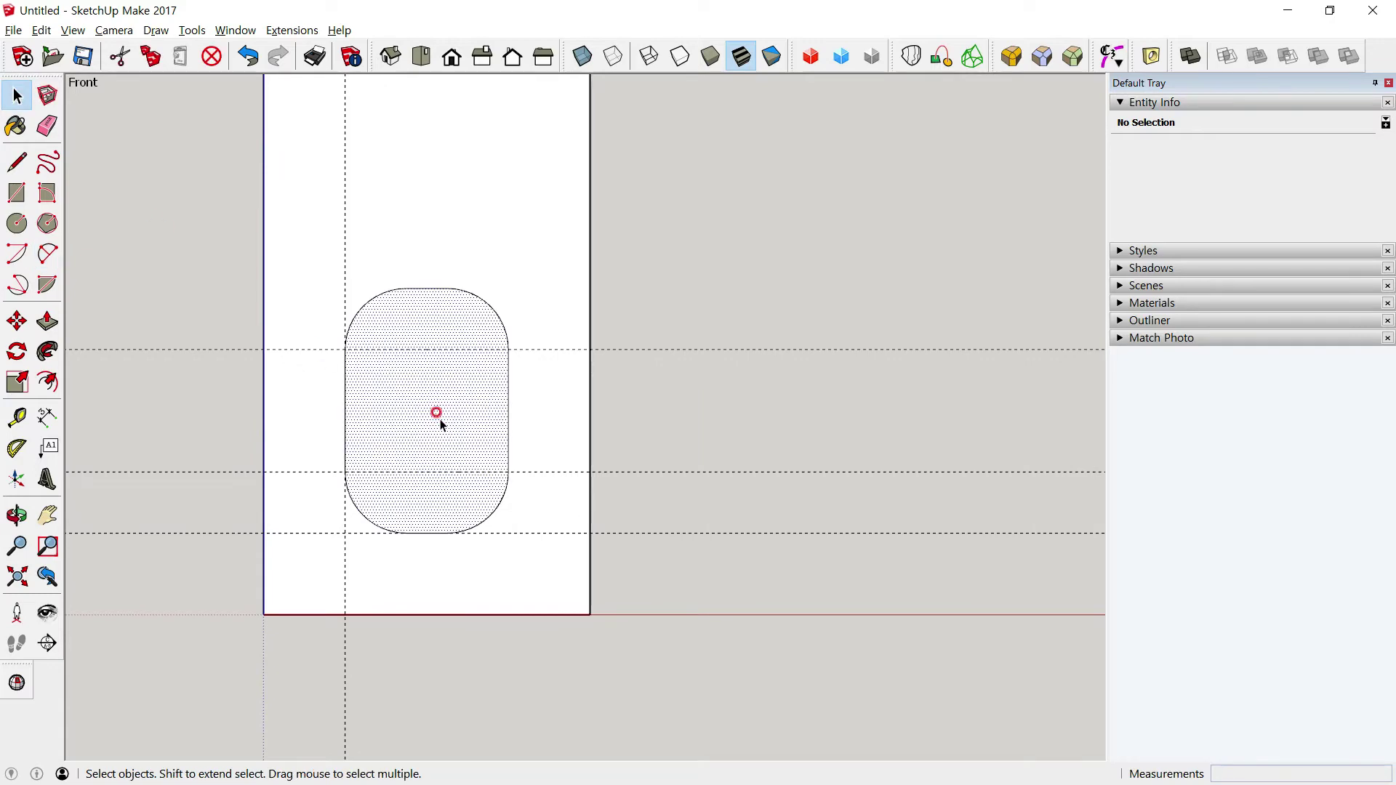
key(Escape)
Check the φ4 hole and R5 corner dimensions in the PDF drawing
key(alt+Tab)
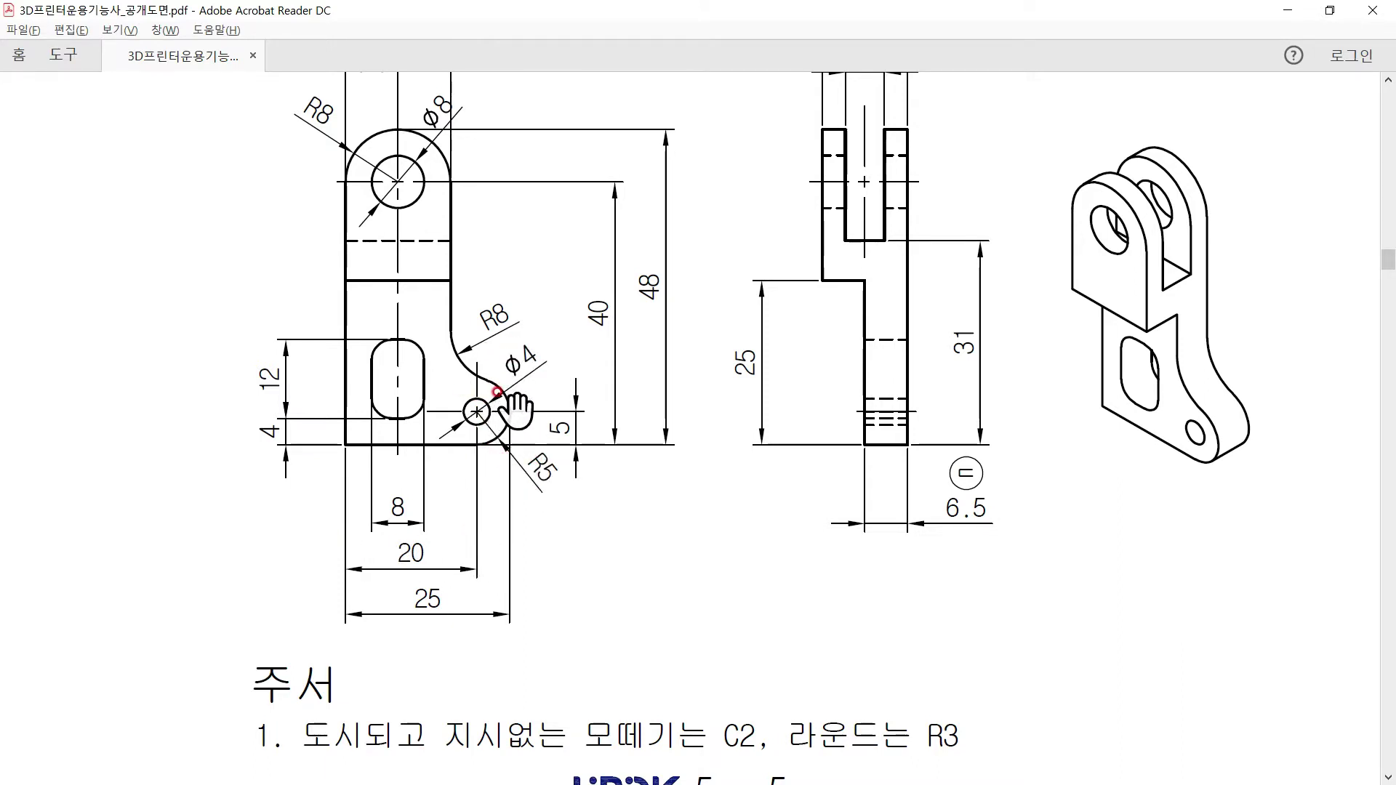
key(alt+Tab)
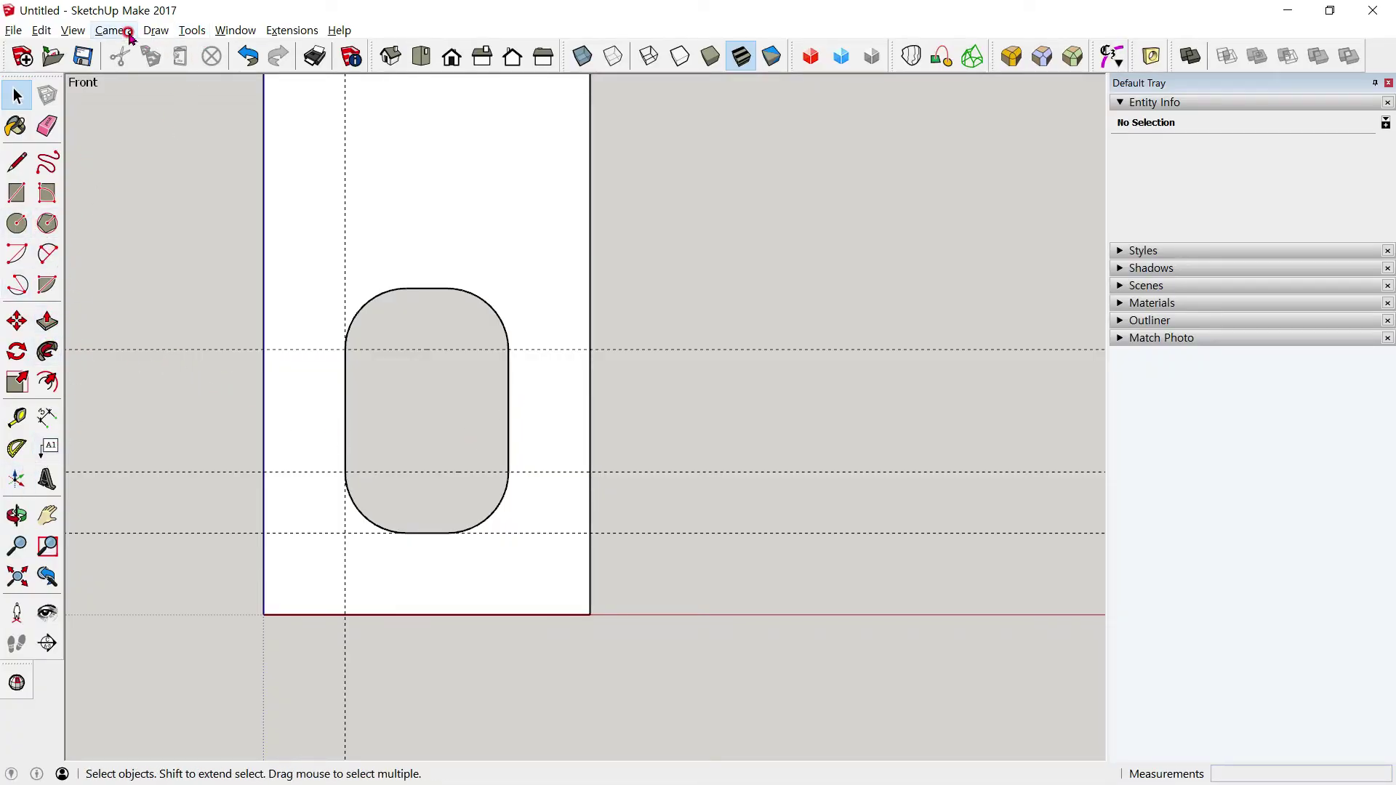
Delete all guides, then place new ones 20 cm from the left edge and 5 cm above the bottom
click(40, 33)
click(102, 177)
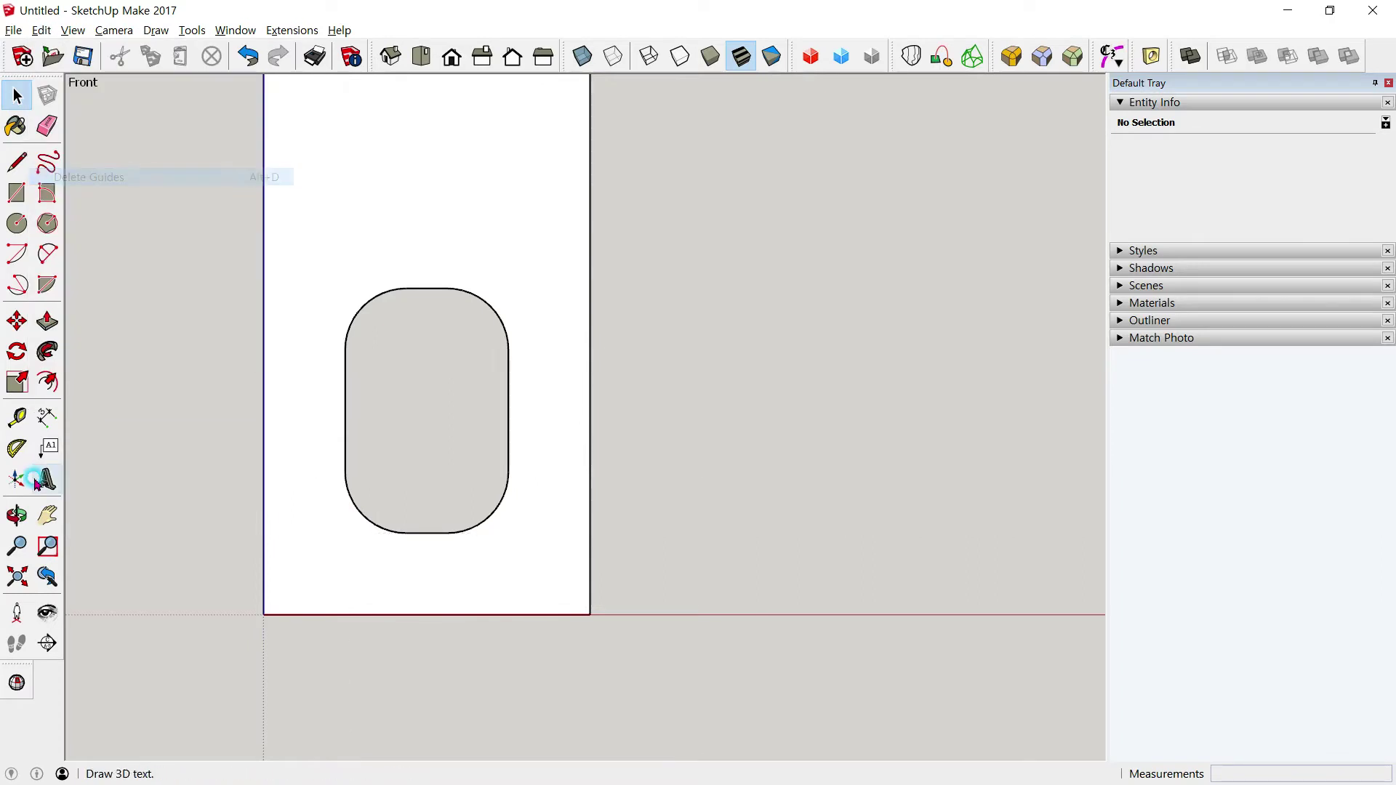
click(16, 417)
click(264, 429)
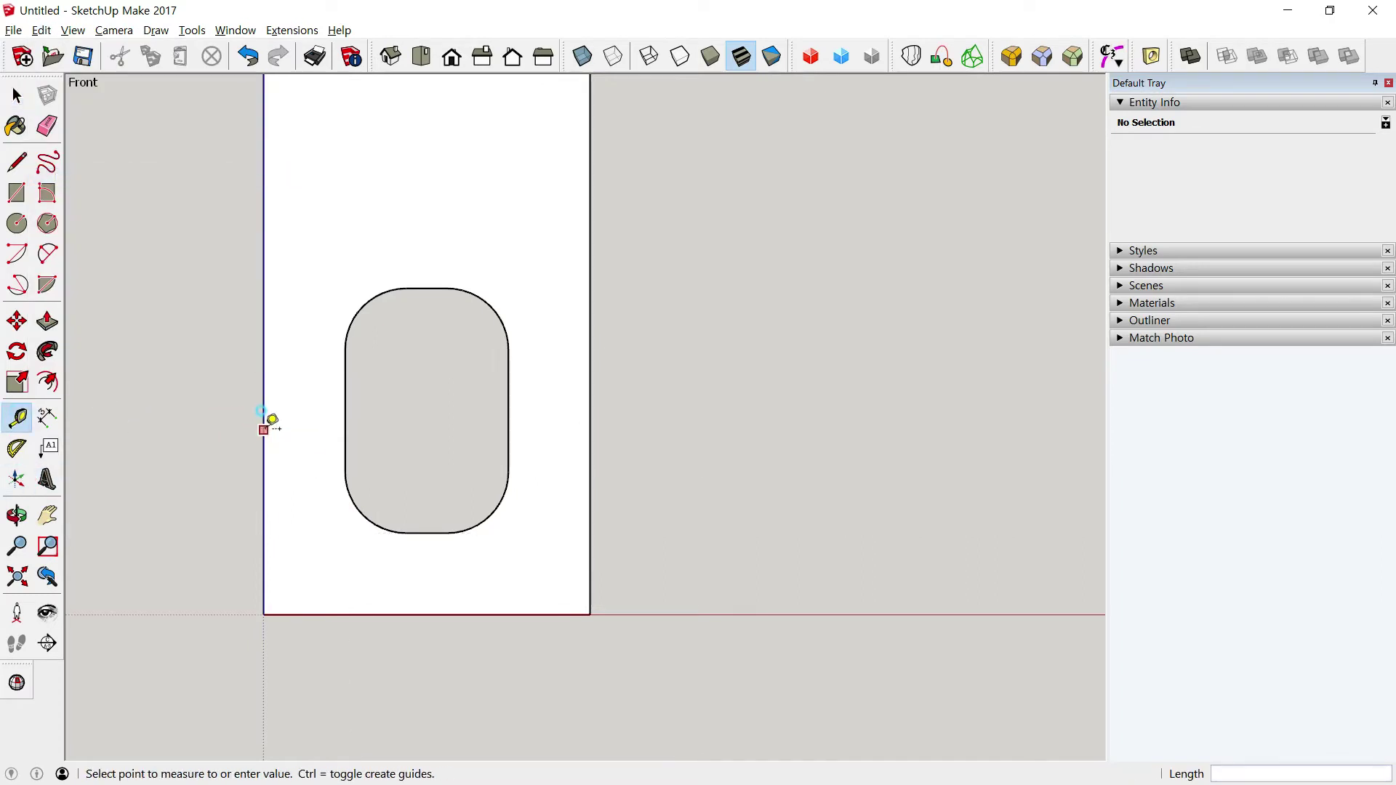
text(20)
key(Return)
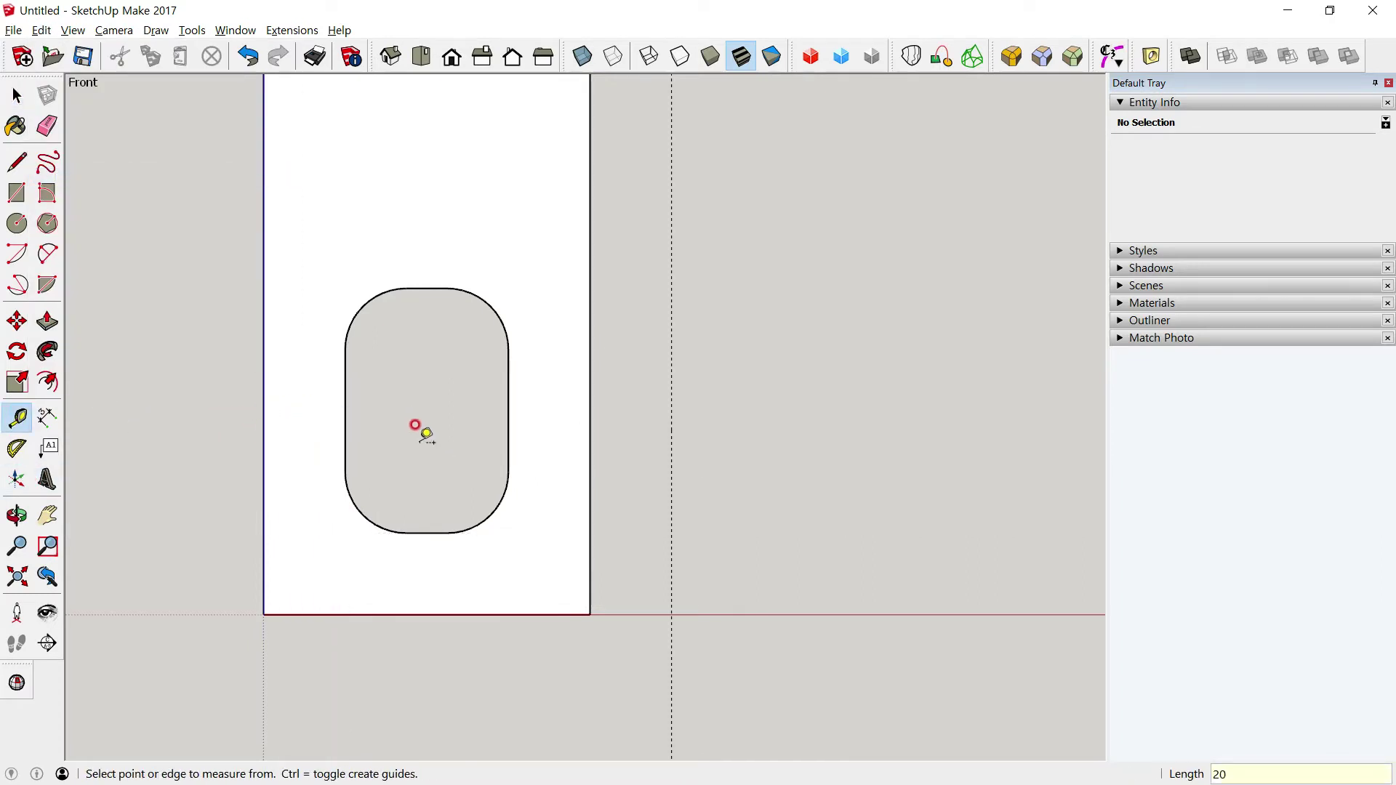
click(559, 614)
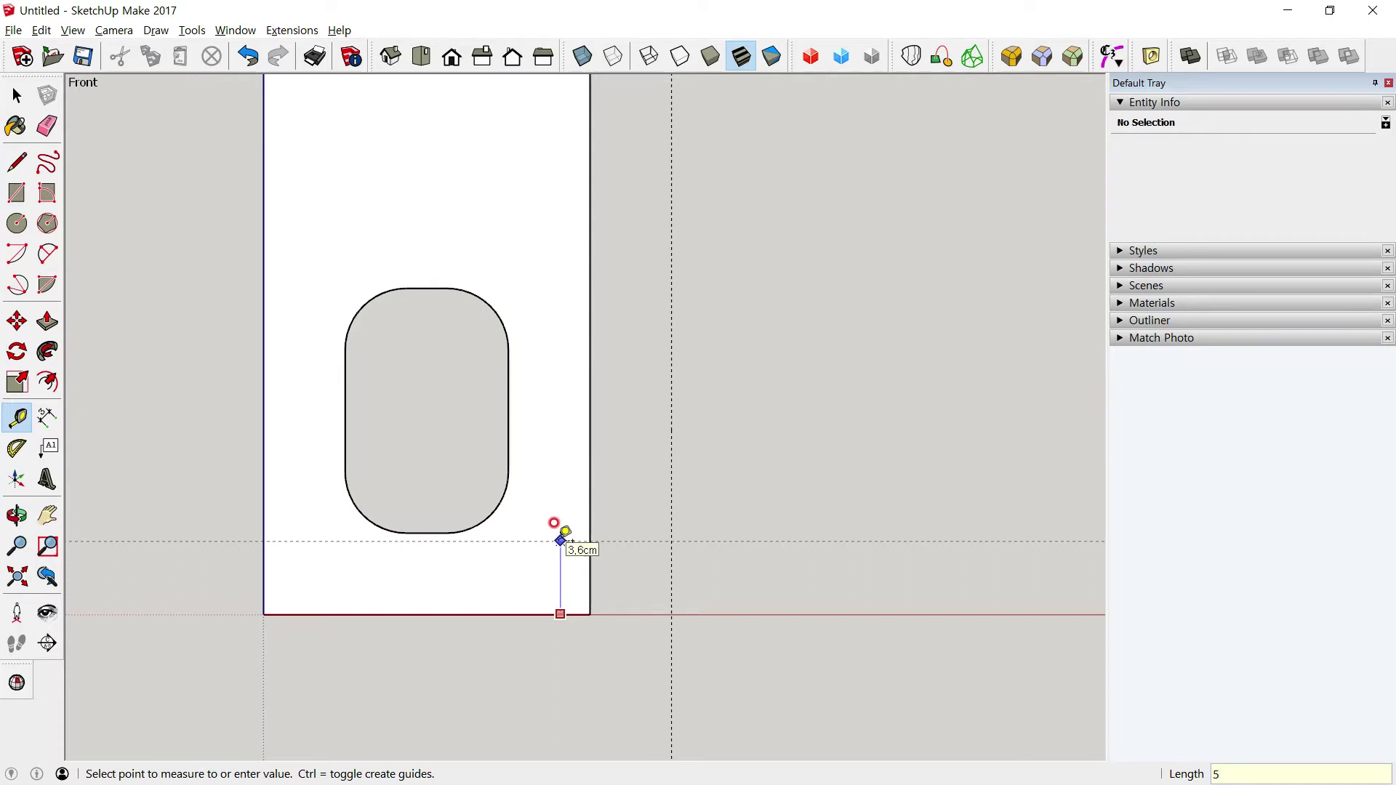
key(Return)
Draw a circle centred on the new guide intersection beside the profile
key(c)
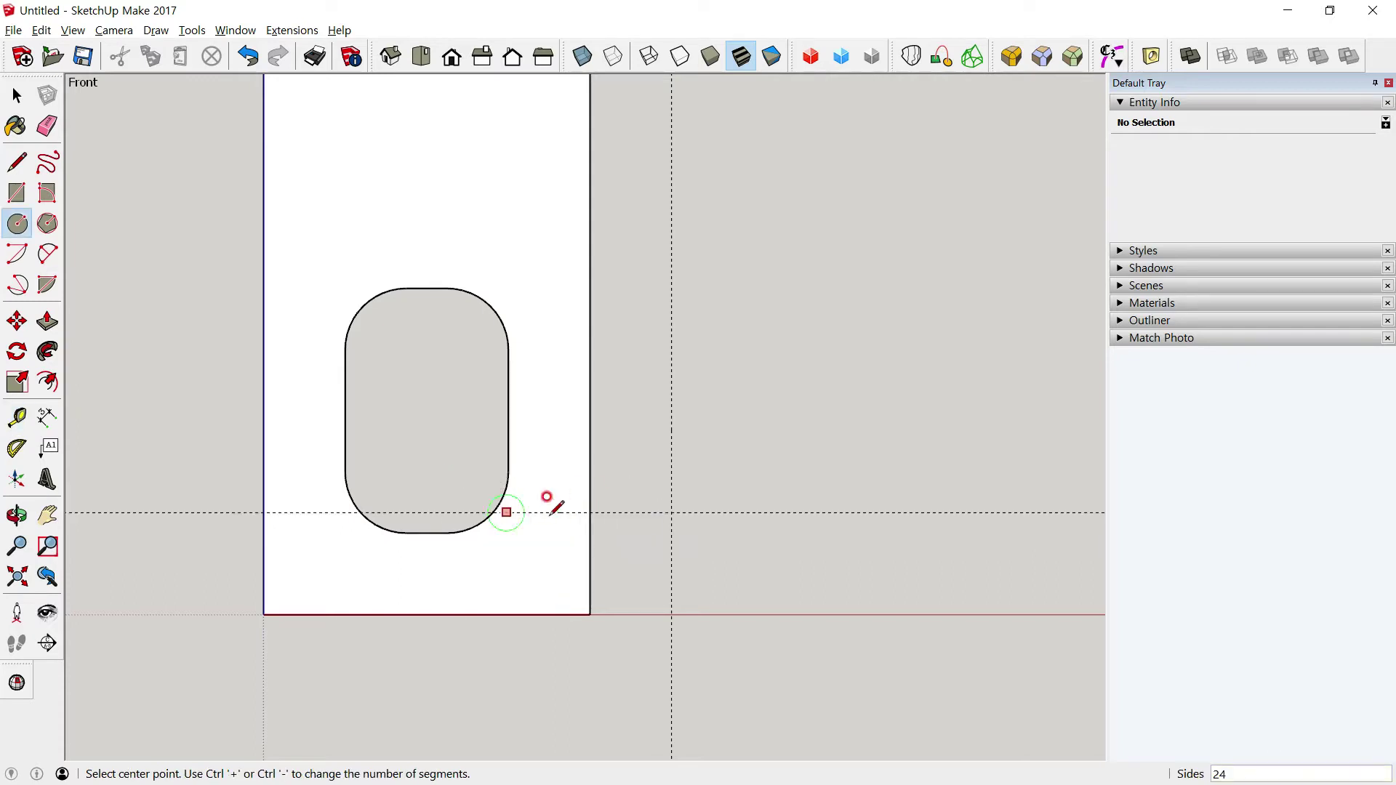
key(alt+Tab)
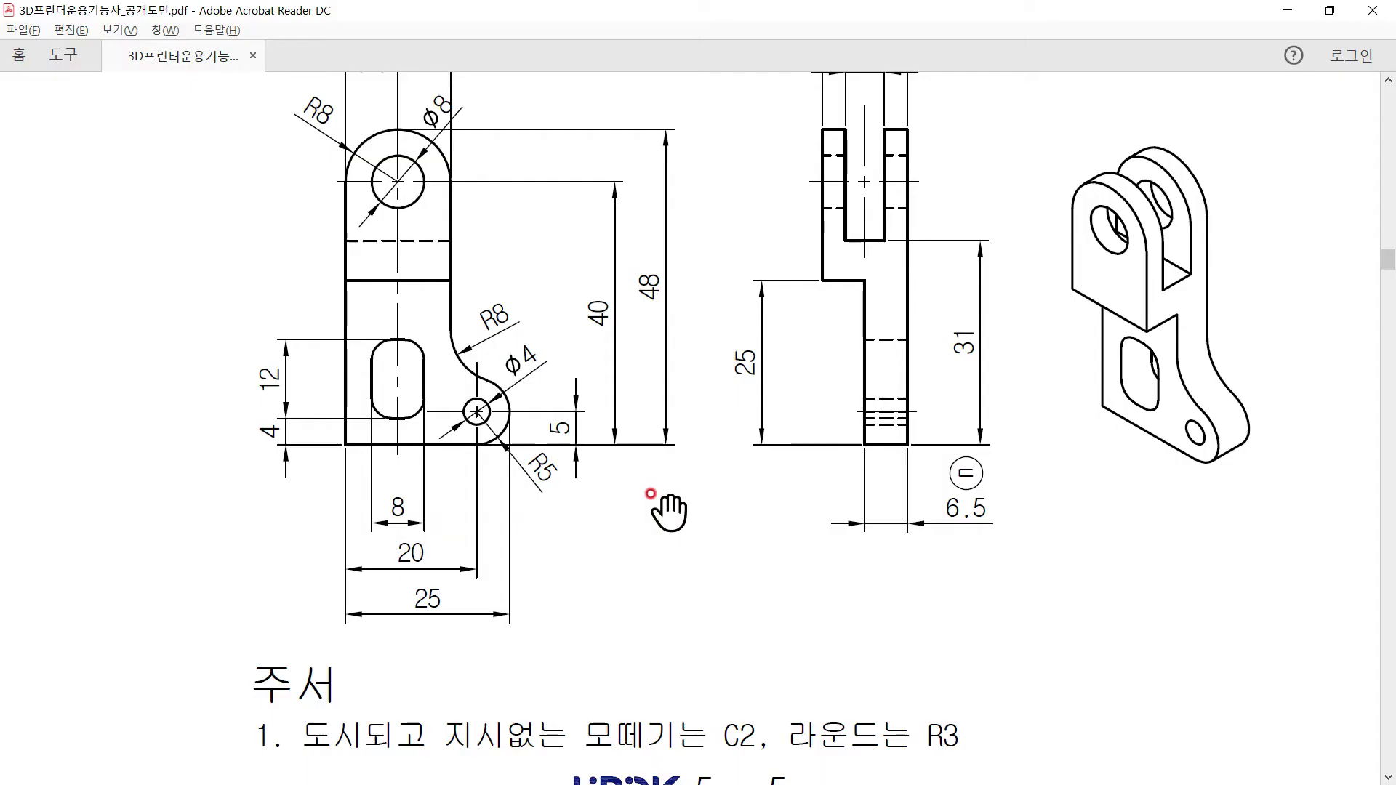
key(alt)
key(alt+Tab)
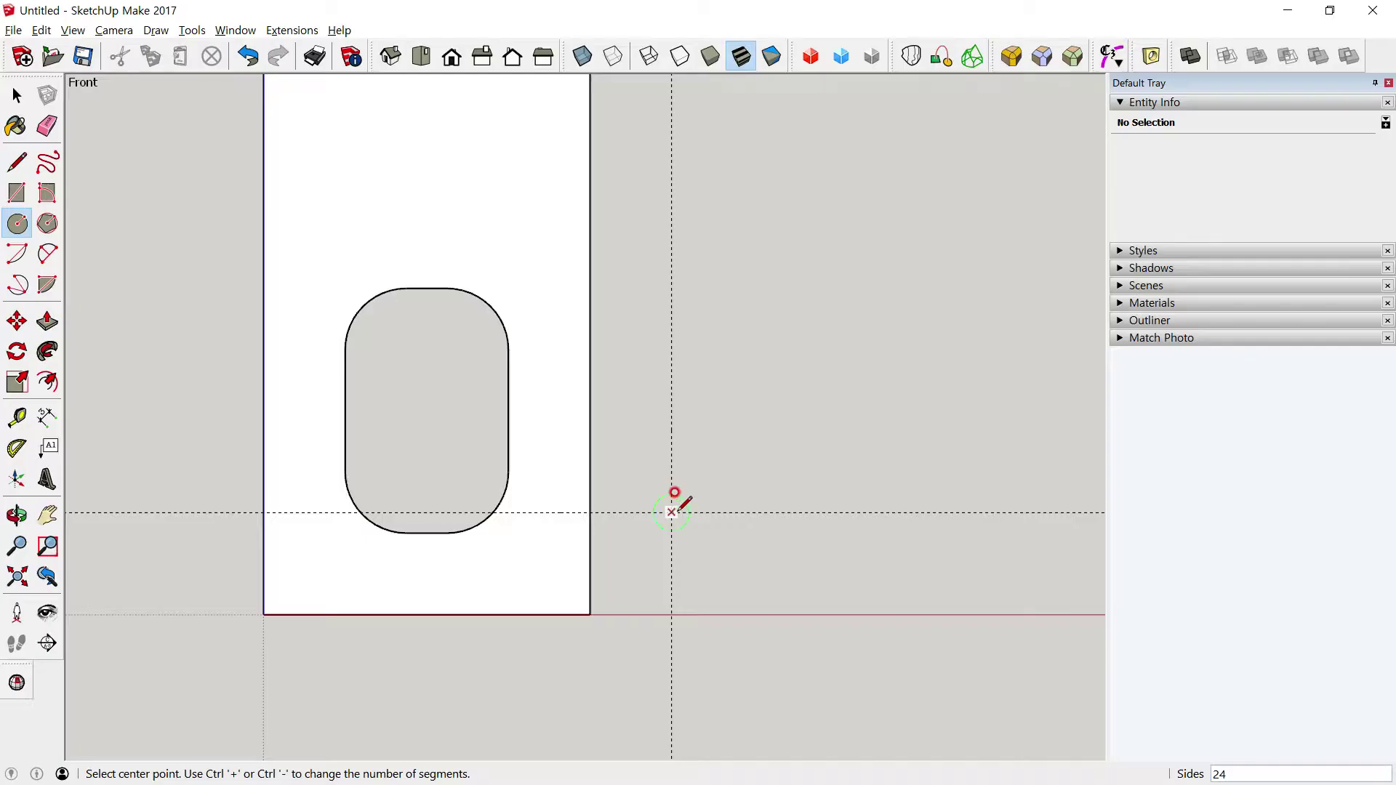
click(671, 512)
click(702, 487)
Check the circle's 2 cm radius and 48 segments in Entity Info
click(16, 95)
click(659, 483)
click(699, 490)
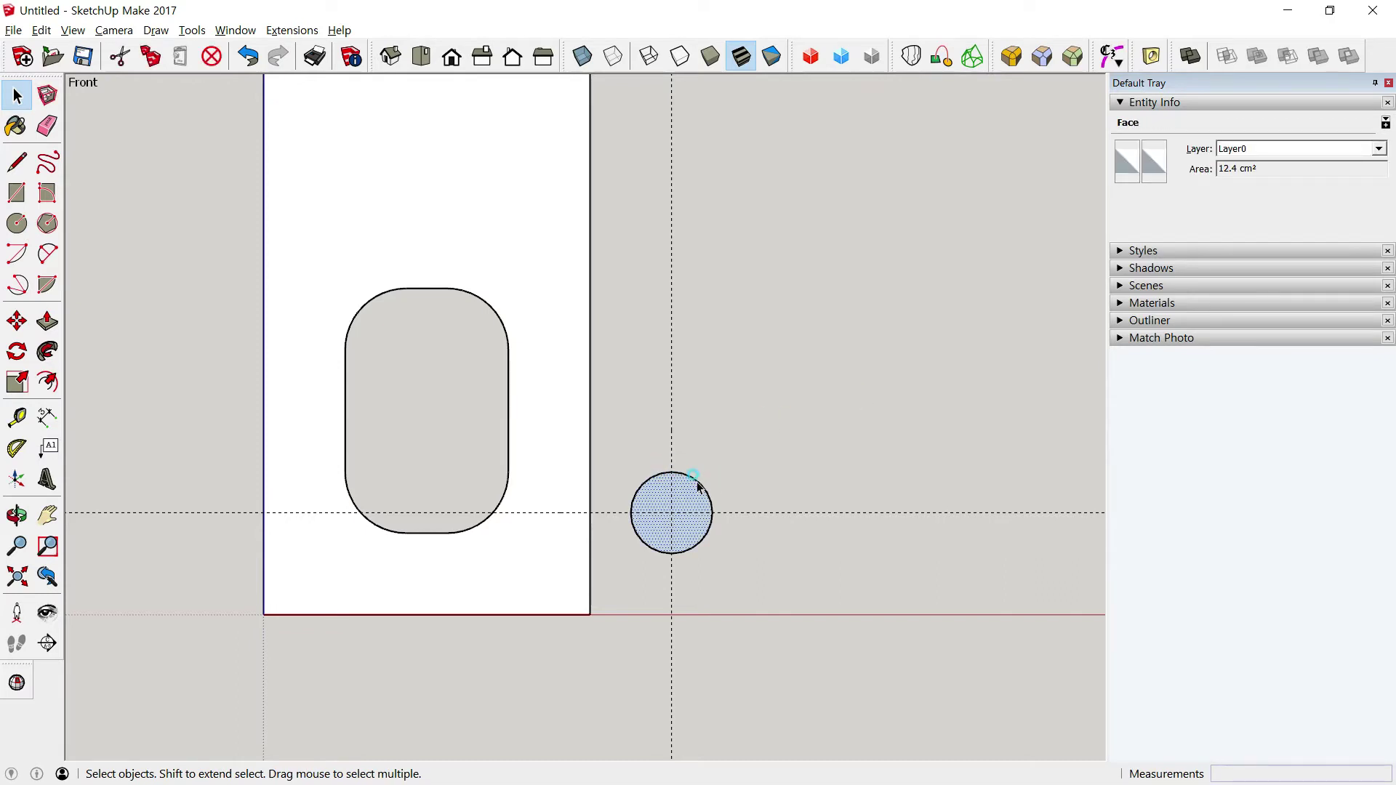
double_click(1234, 187)
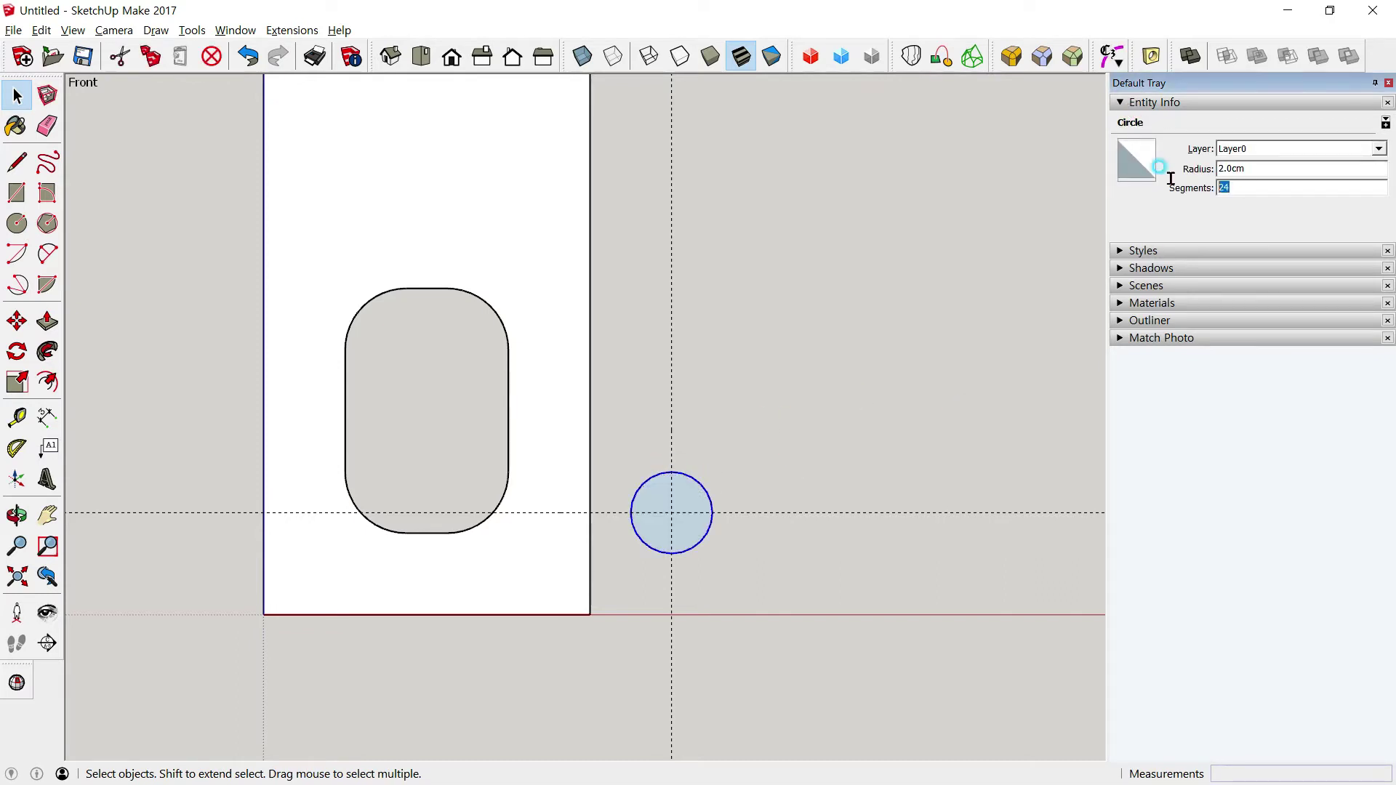
click(1026, 245)
scroll(706, 530, up, 1)
scroll(699, 519, up, 2)
scroll(701, 490, up, 1)
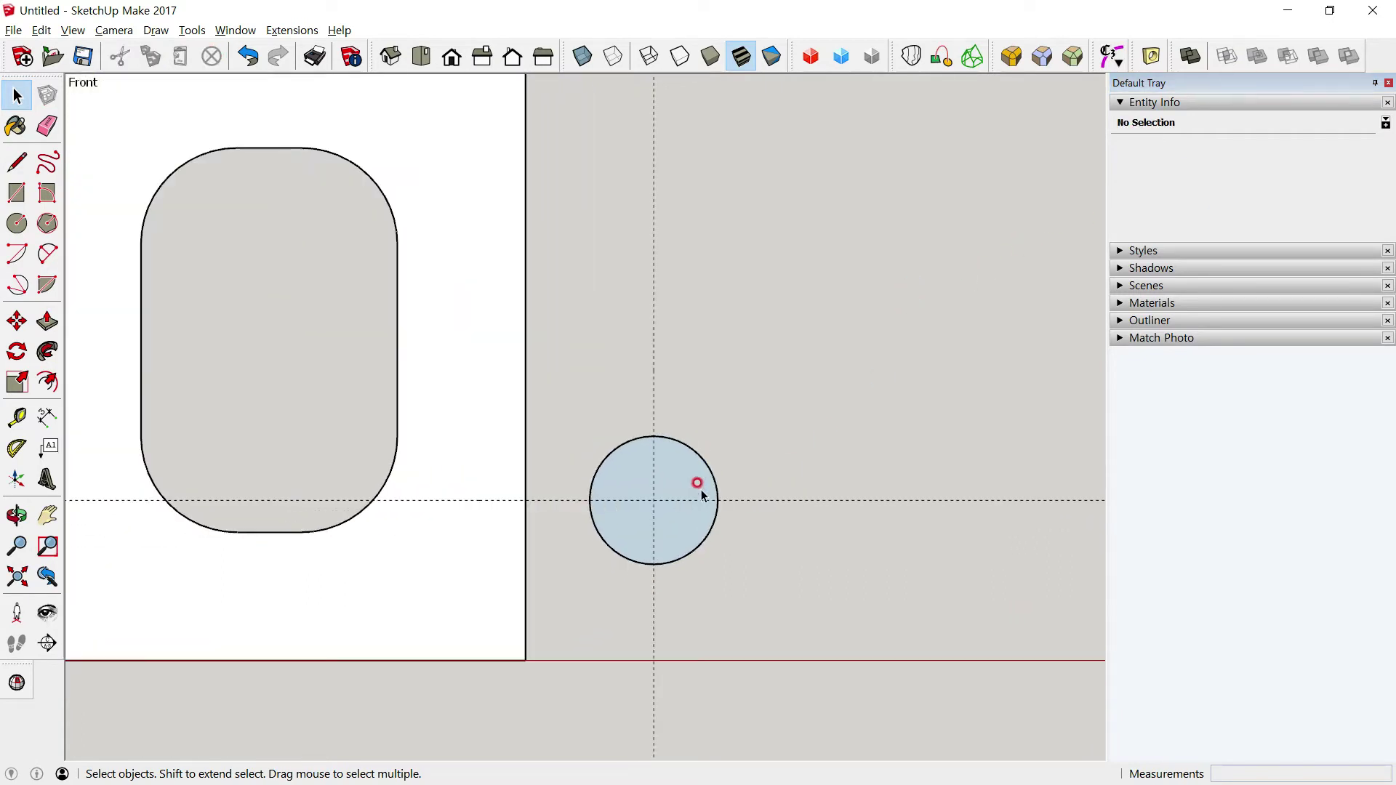
scroll(701, 490, down, 1)
key(alt+Tab)
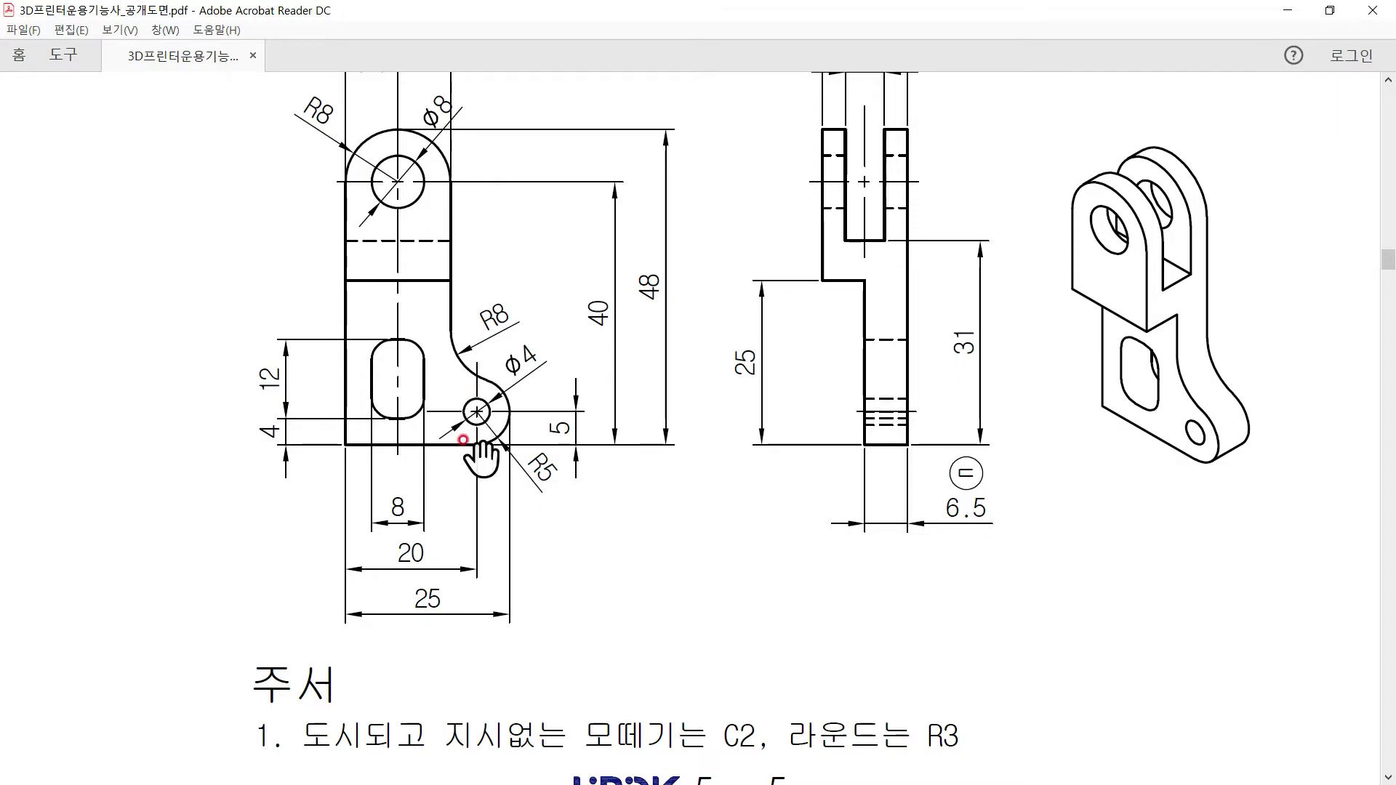
Draw a 5 cm-radius circle on the small hole's centre and give it 48 segments
key(alt+Tab)
click(17, 223)
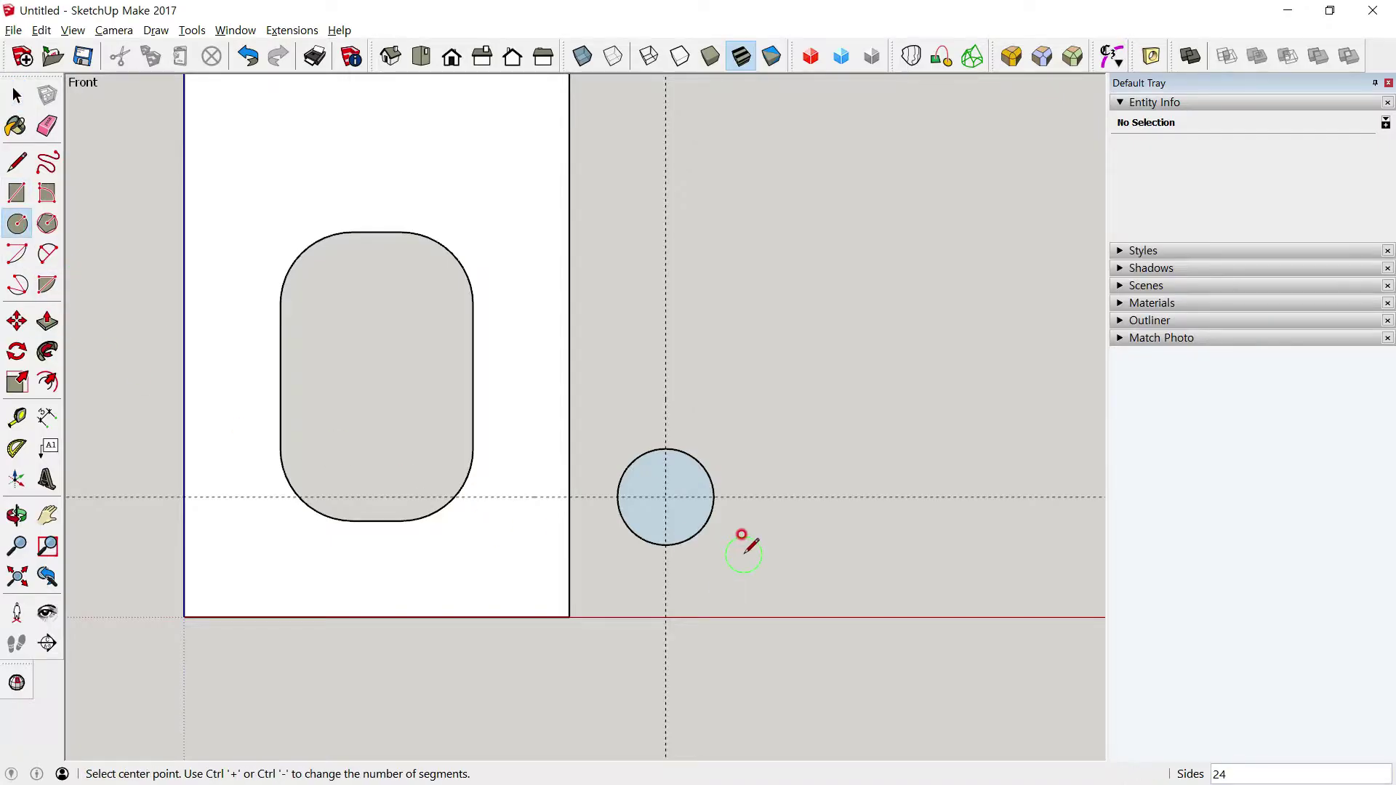
click(665, 496)
text(5)
key(Return)
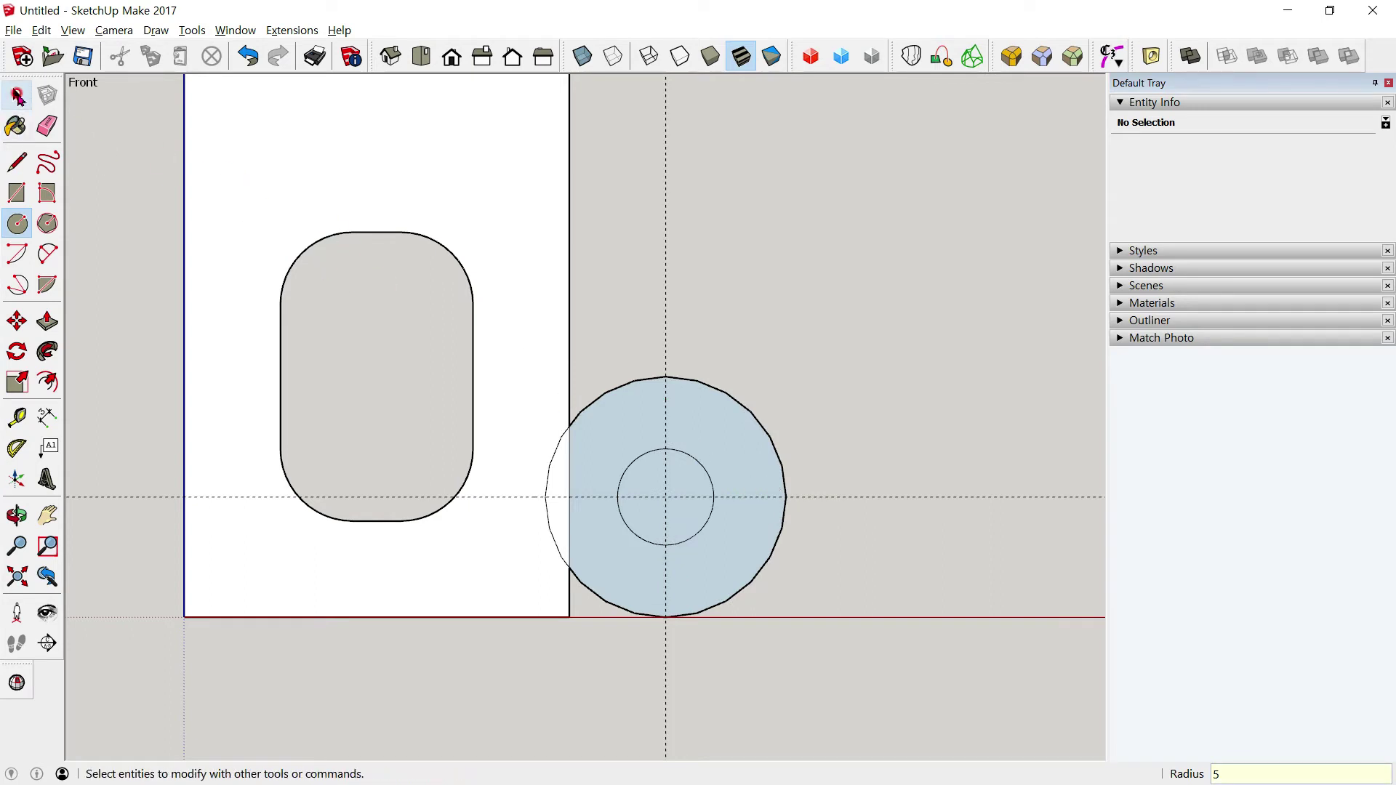
click(17, 95)
click(729, 395)
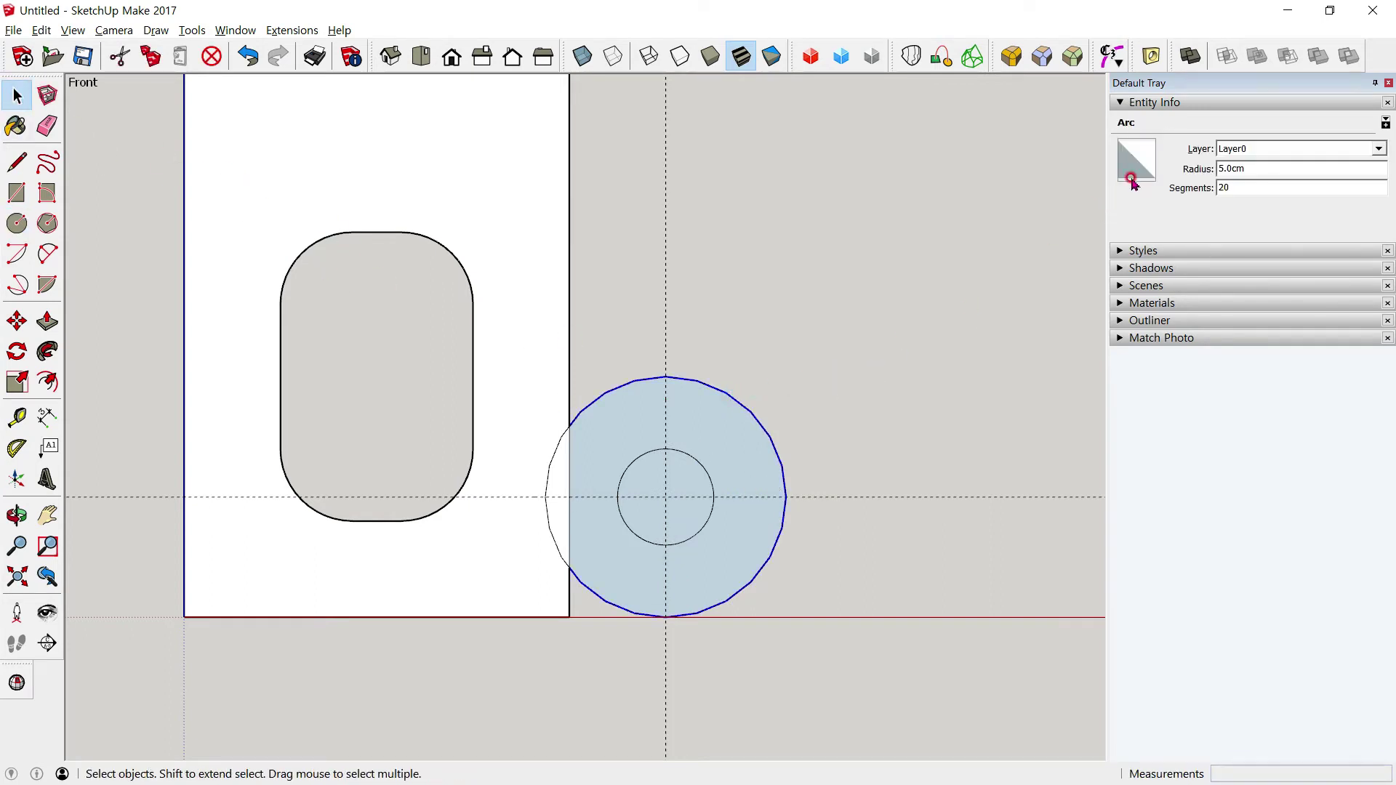
double_click(1233, 187)
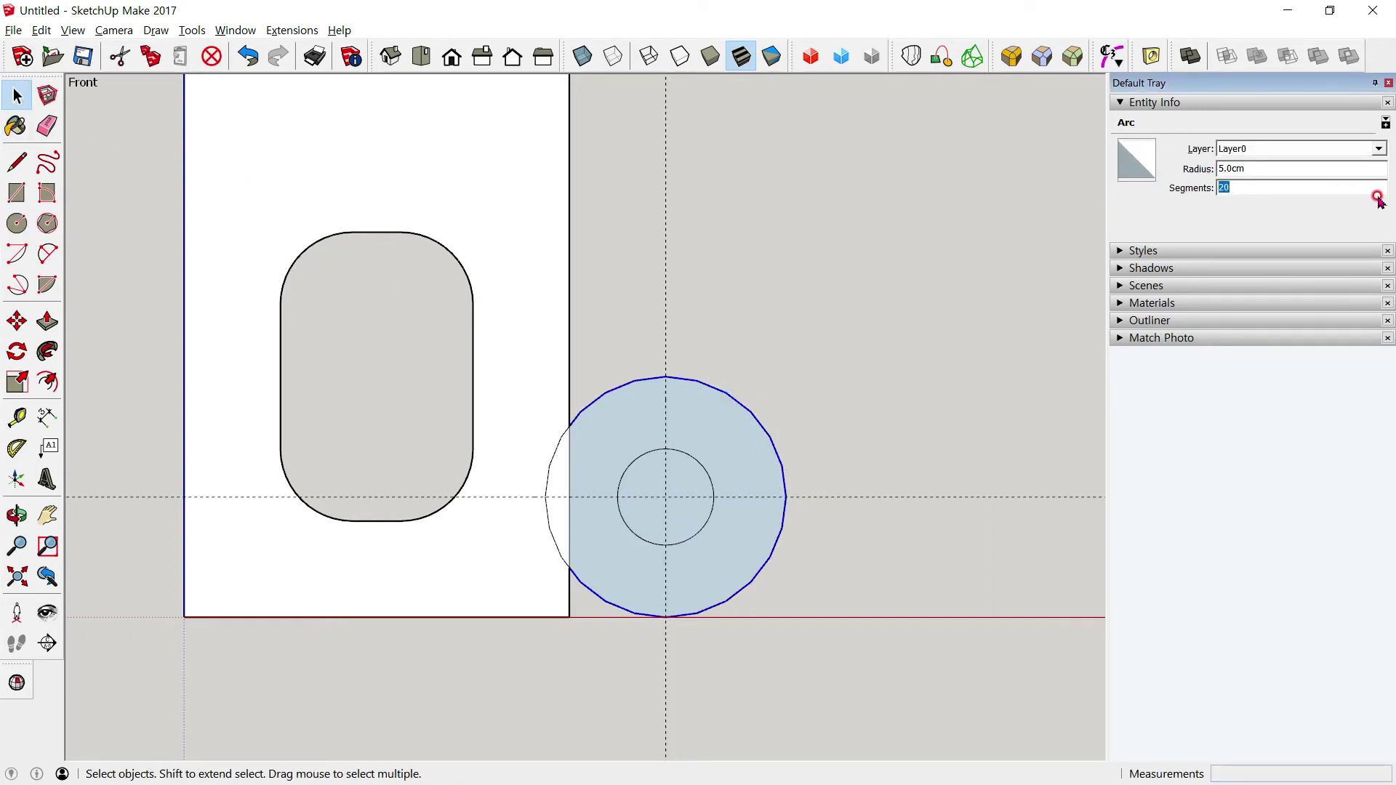
text(48)
key(Return)
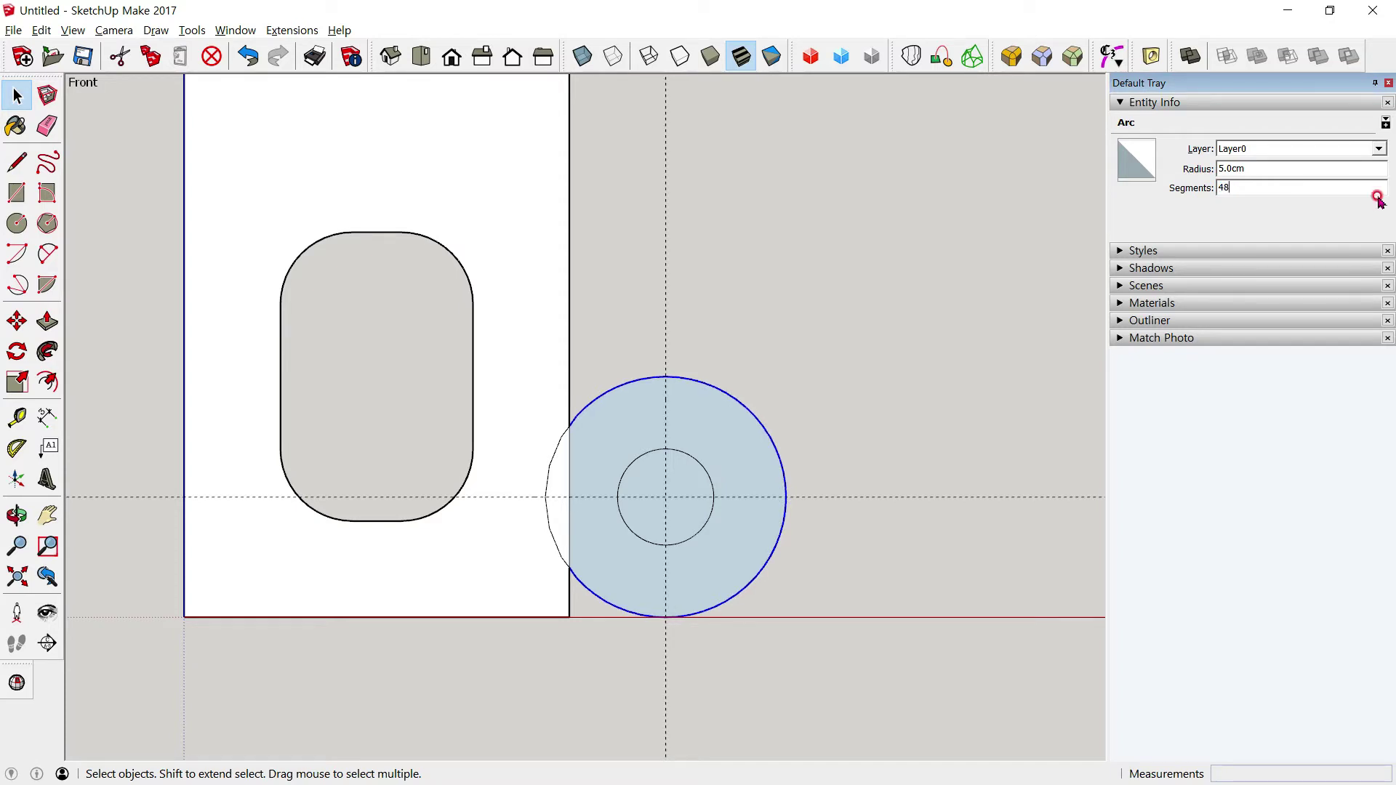
Extend the rectangle's bottom edge to the bottom of the new circle
click(168, 284)
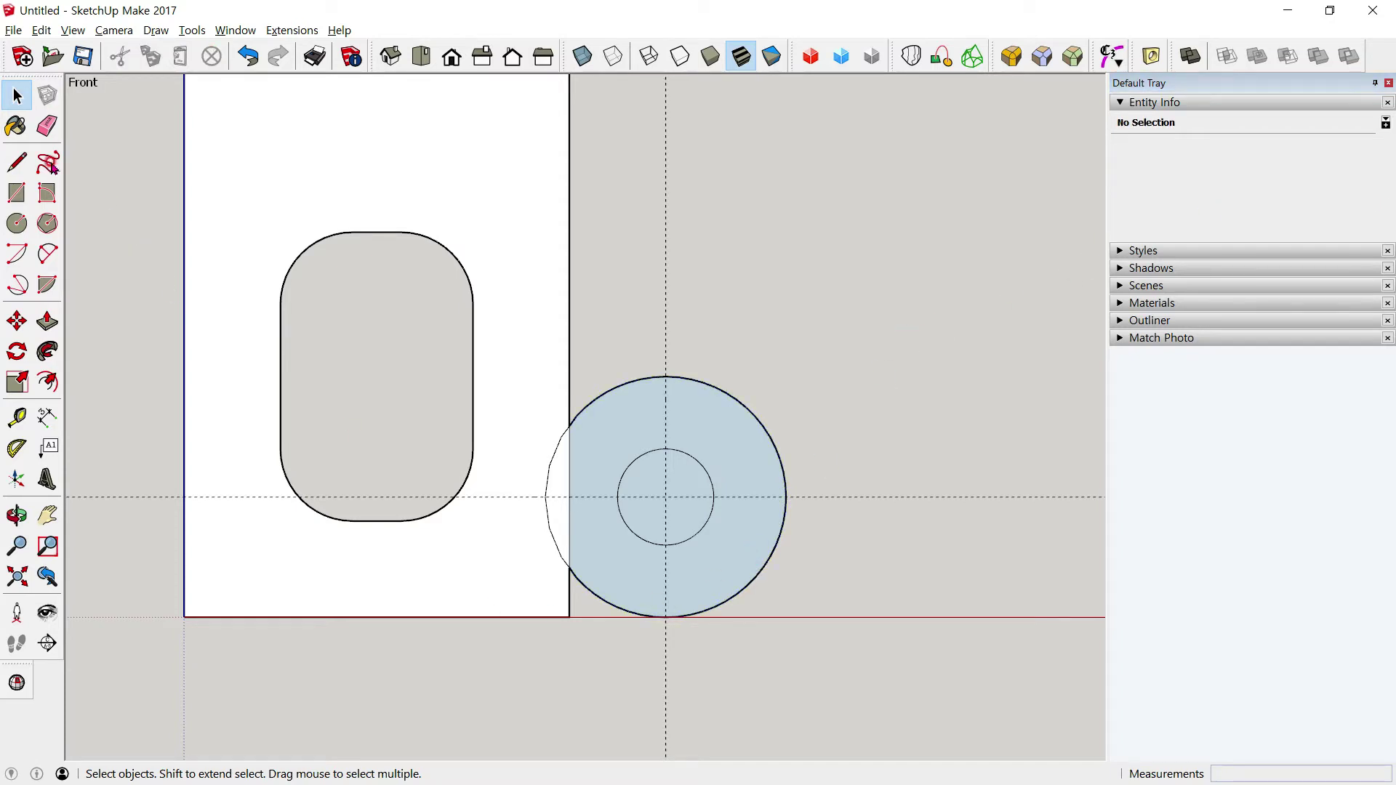
click(17, 161)
click(569, 616)
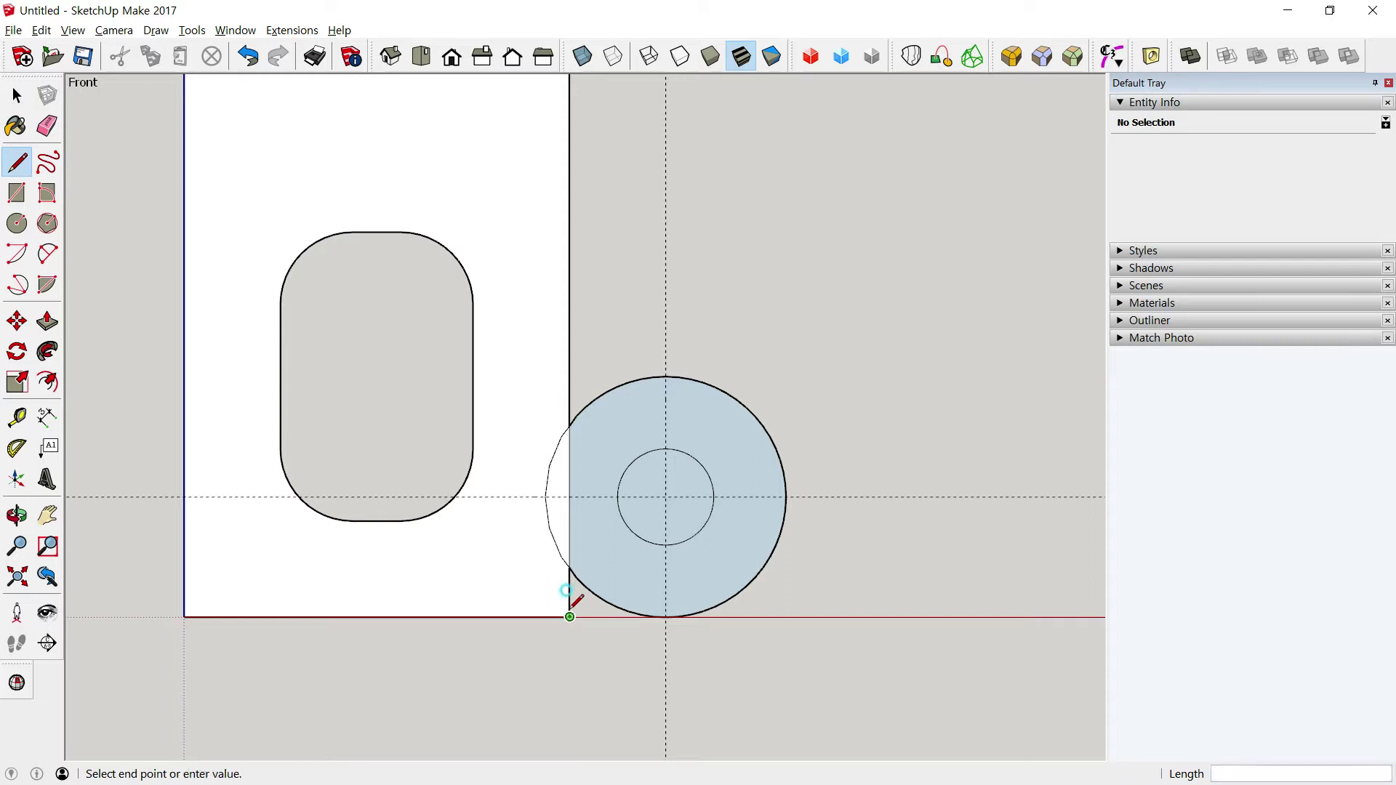
click(665, 616)
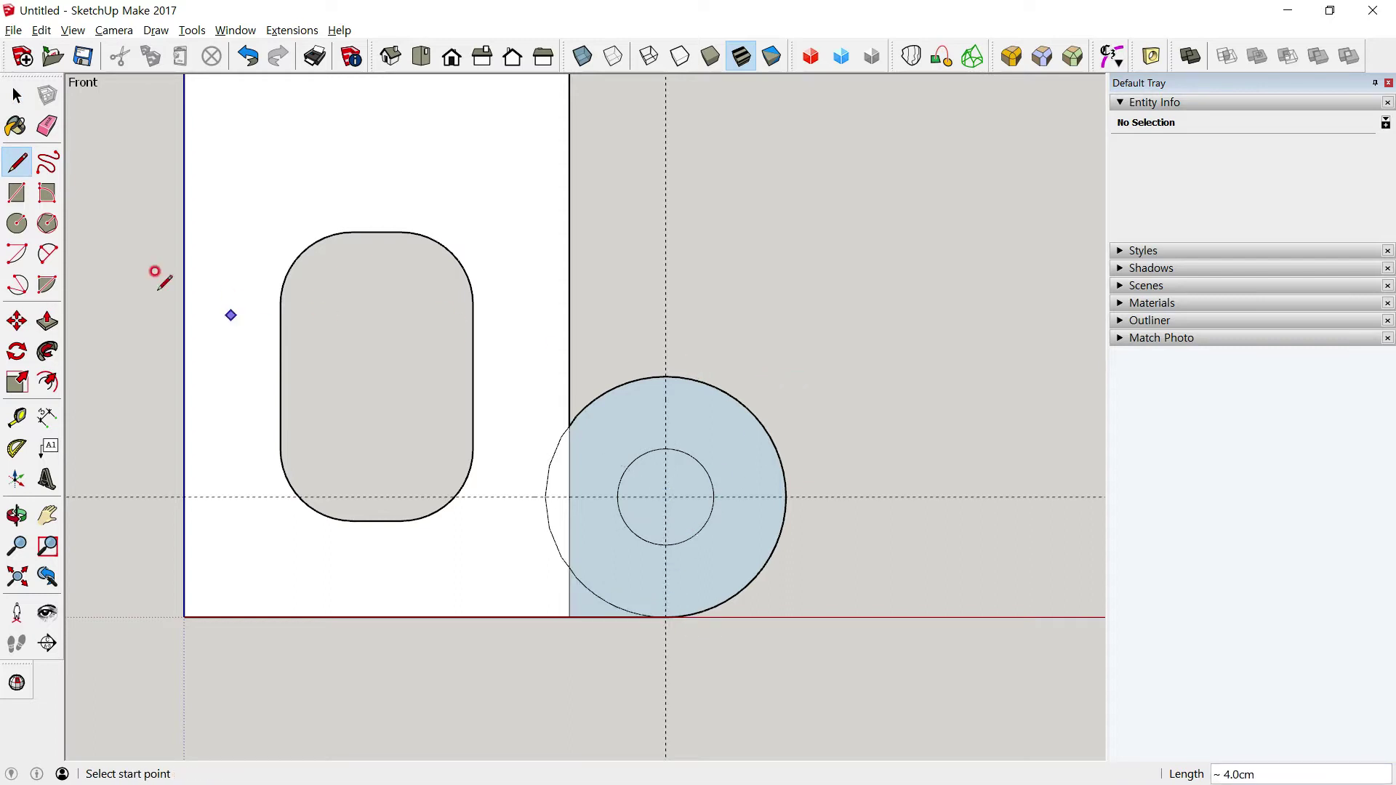
click(17, 95)
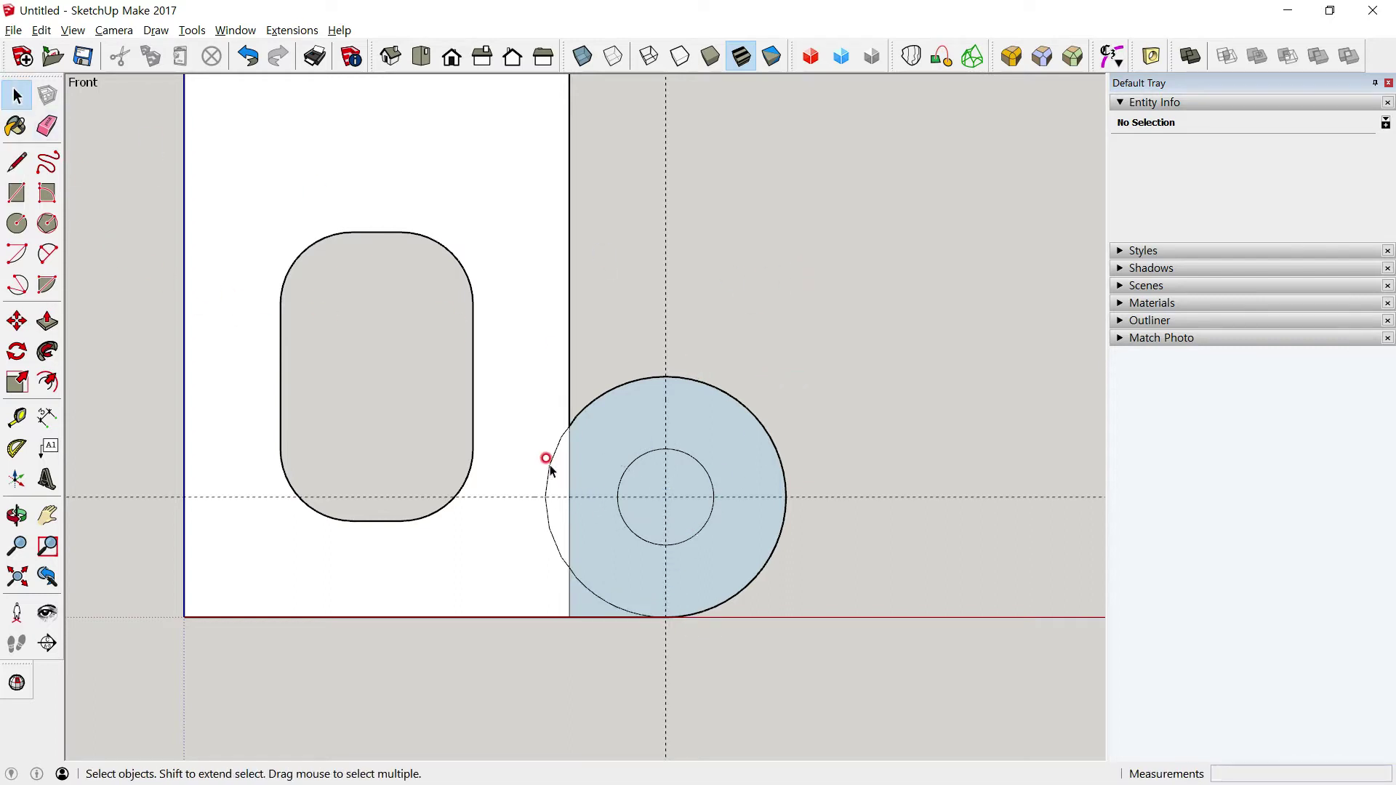
Erase the leftover edges and arcs inside the lobe, and delete the inner circle's face to make a hole
key(e)
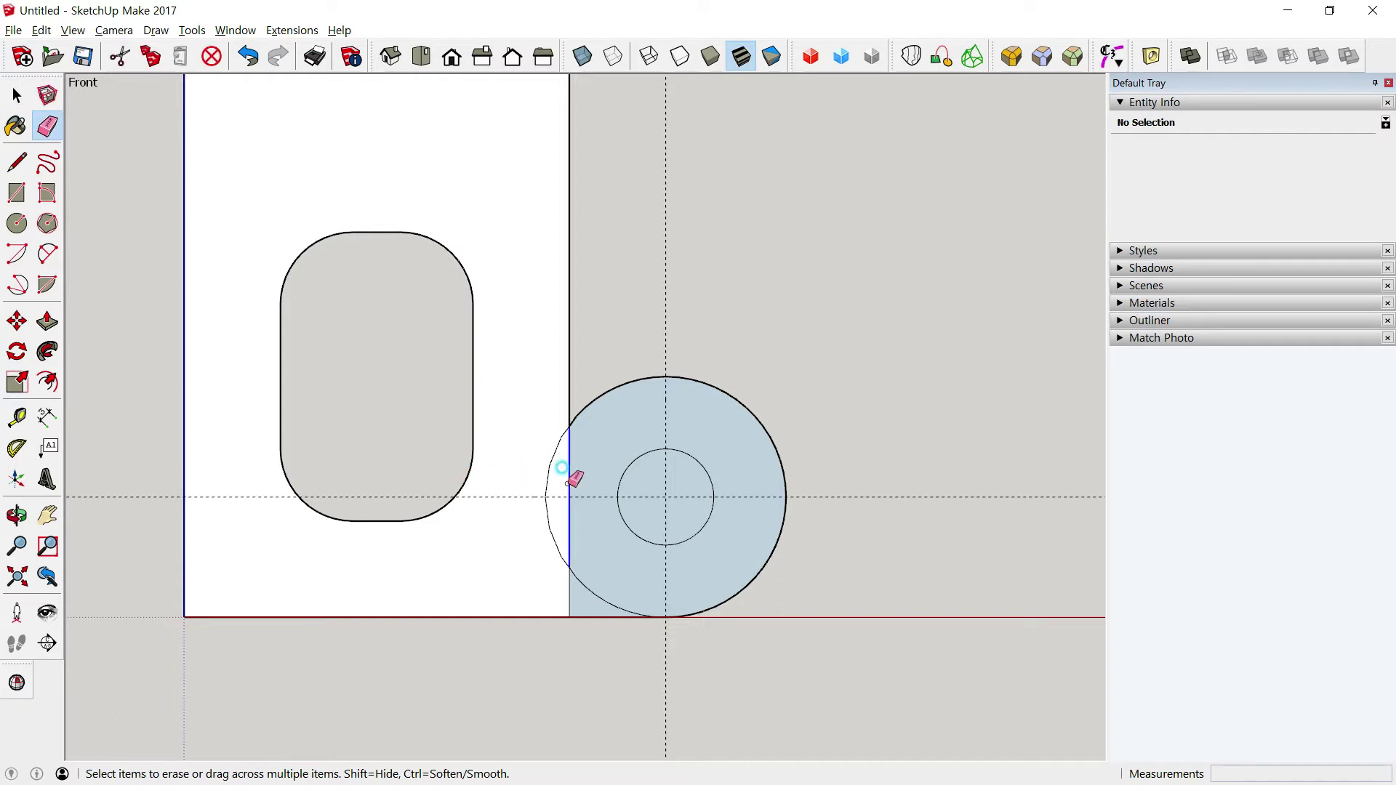
click(569, 473)
click(551, 464)
drag(572, 560, 567, 565)
click(19, 96)
click(683, 477)
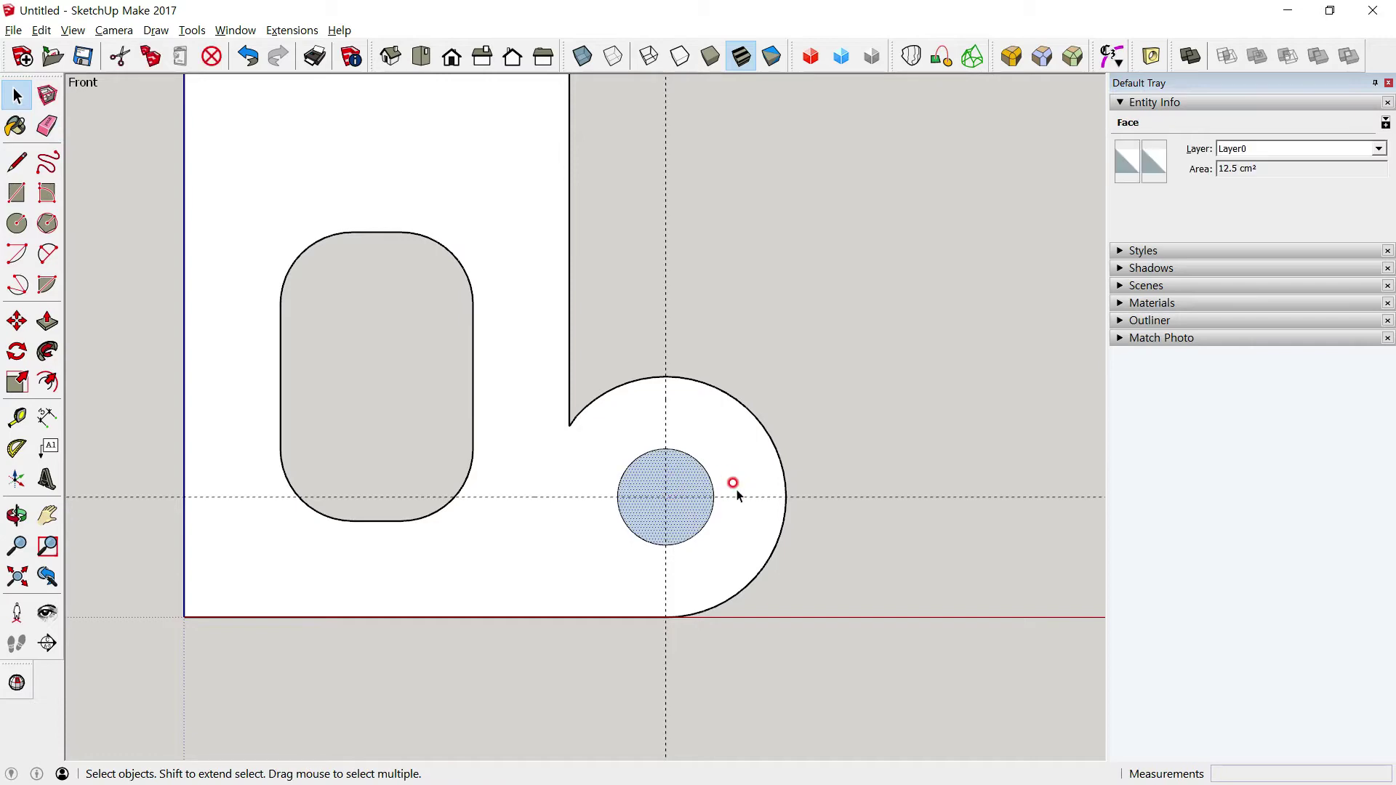
key(Delete)
key(alt+Tab)
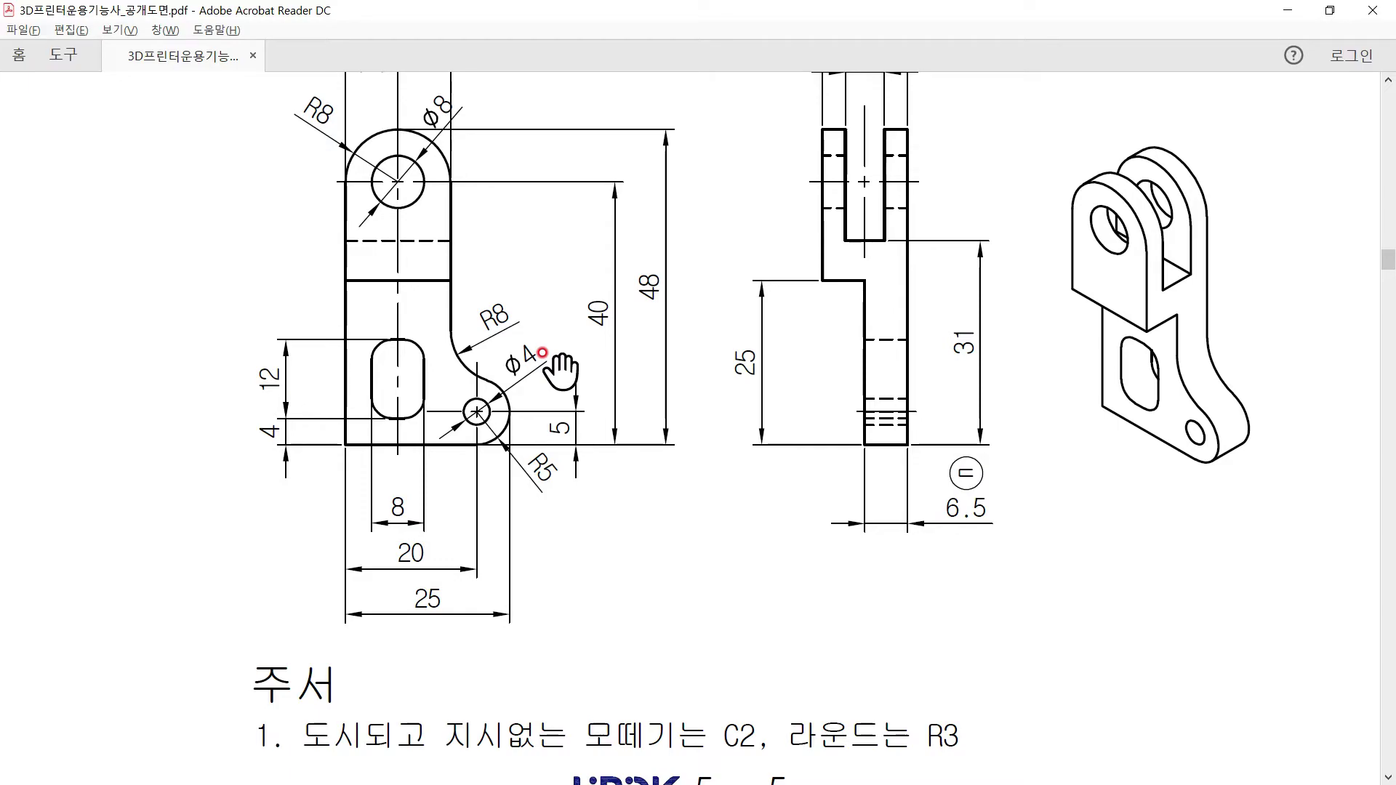
Return to the SketchUp model after reviewing the PDF's hole and radius dimensions
key(alt+Tab)
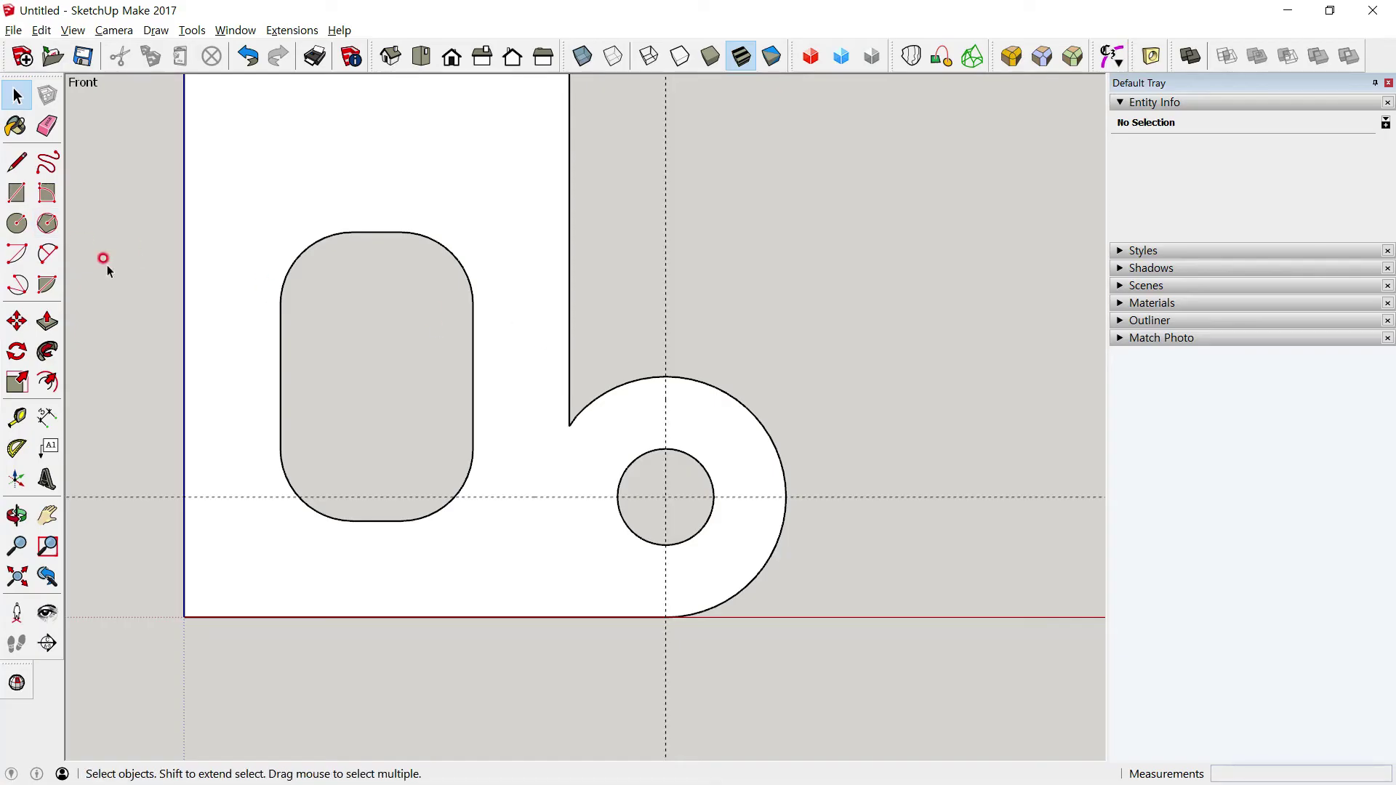
Delete the guide through the hole and place a new guide 8 cm right of the upright edge
click(17, 417)
click(17, 96)
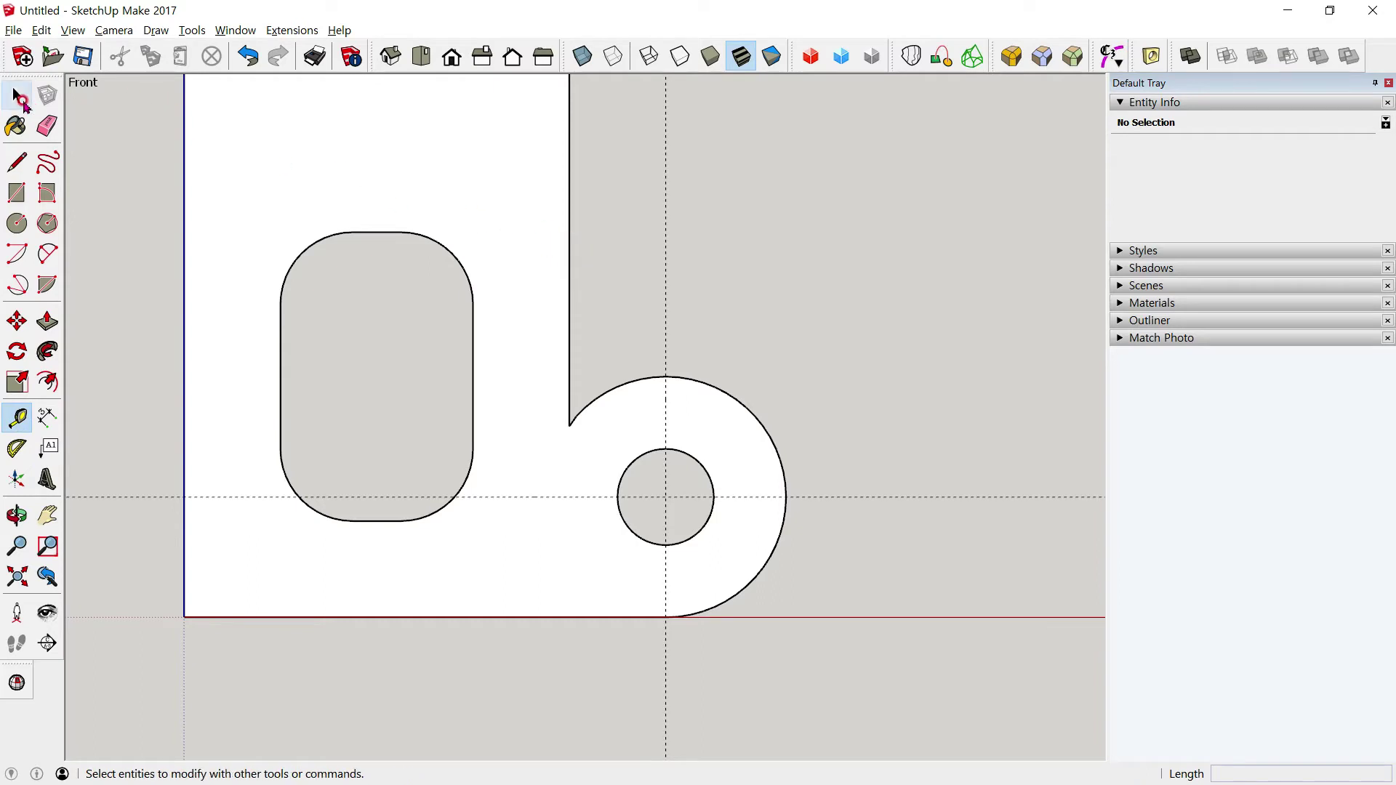
click(585, 237)
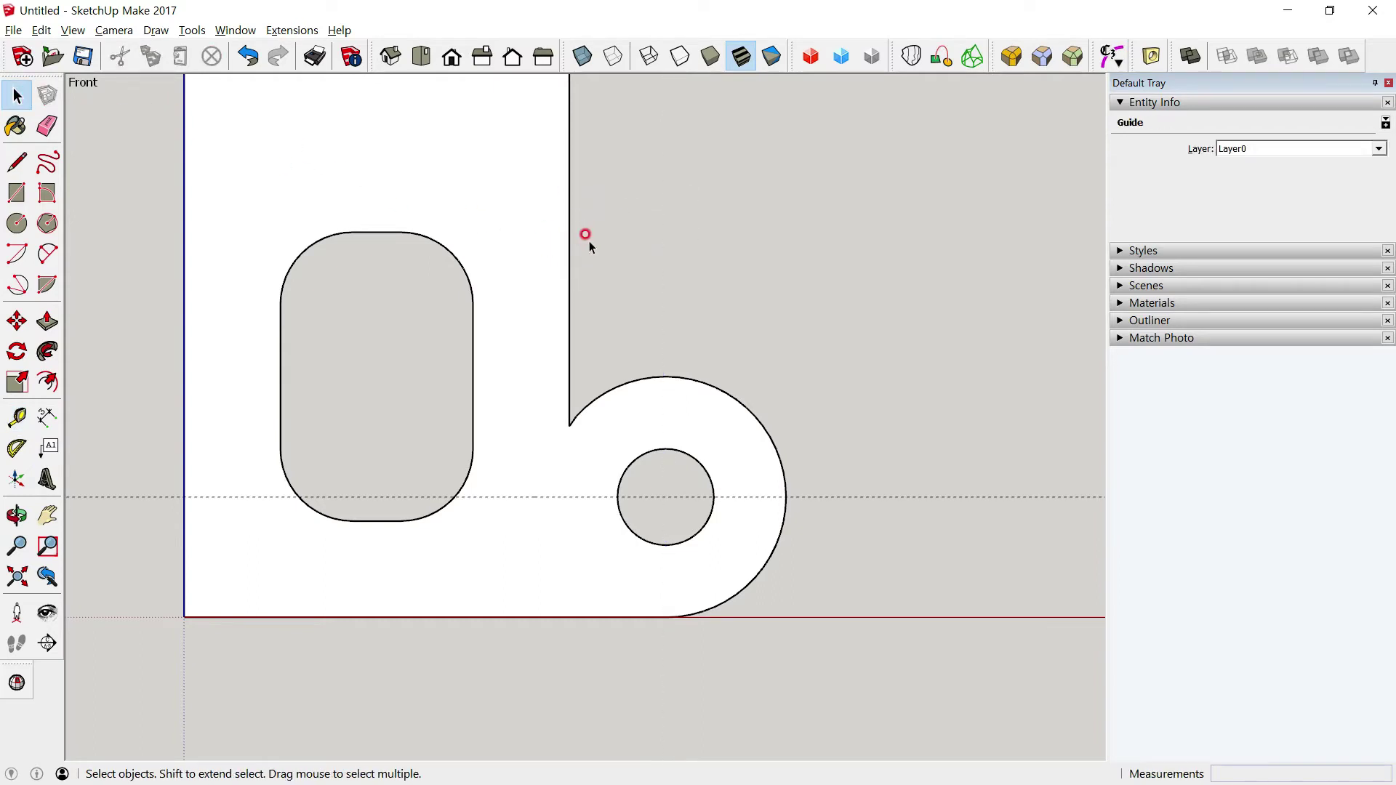
key(Delete)
click(17, 417)
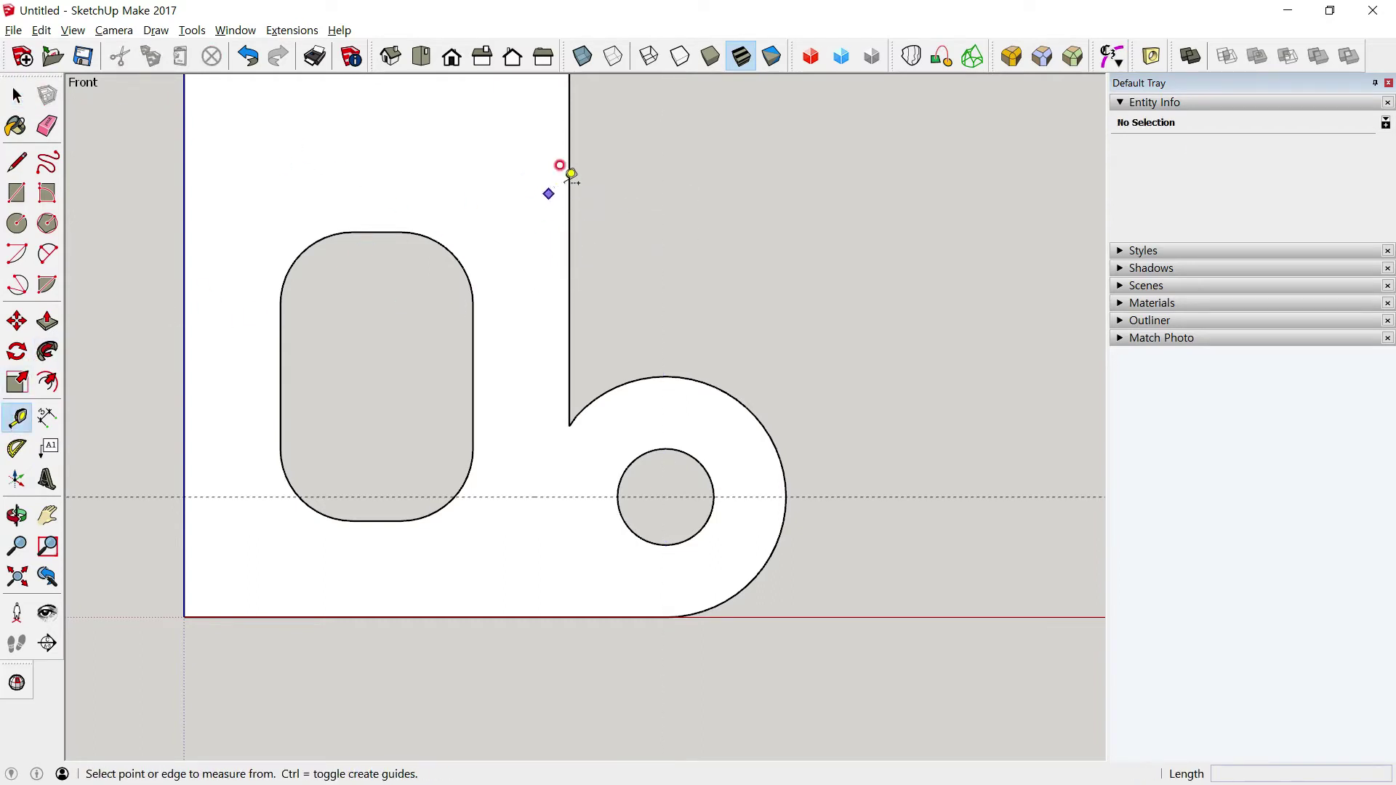
click(570, 179)
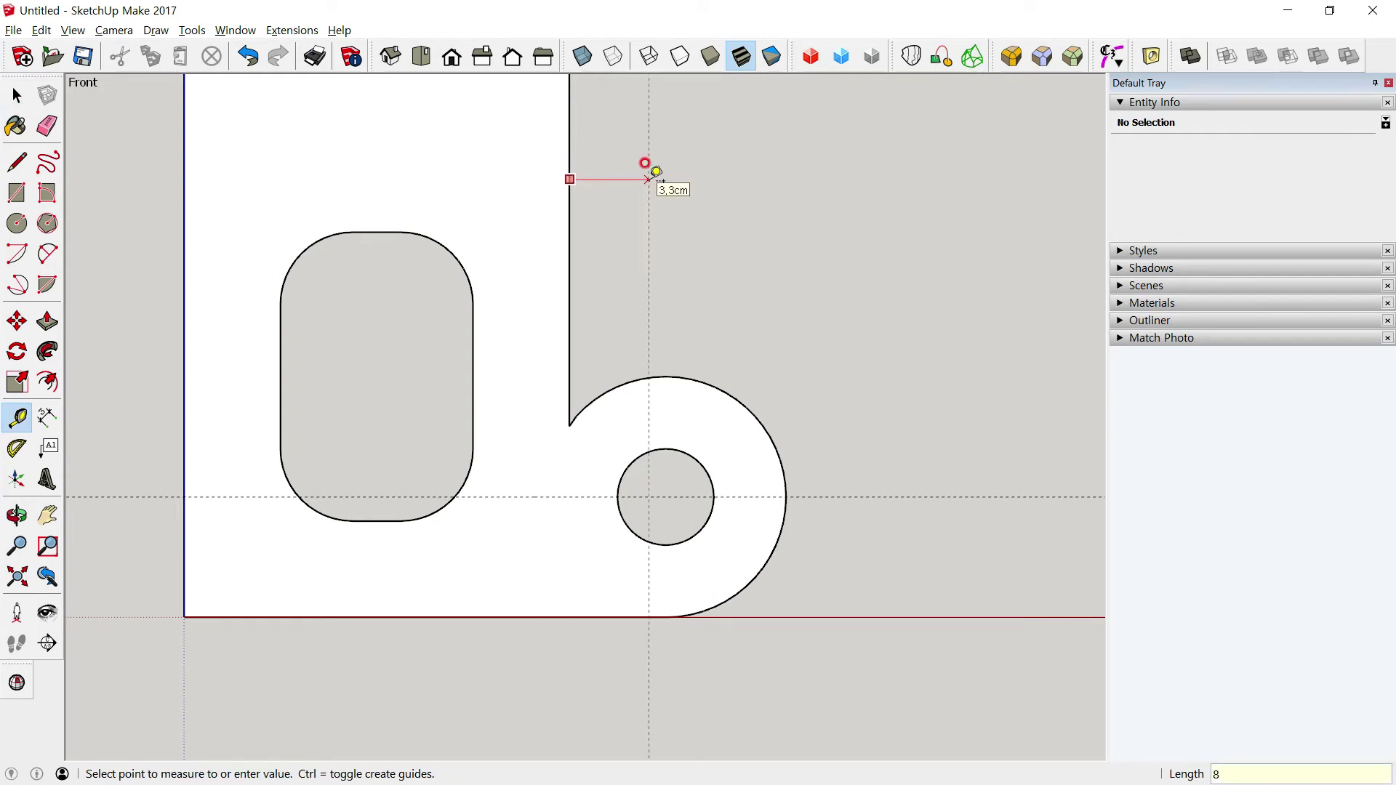
key(Return)
Offset the lobe's rounded outer arc 8 cm outward
click(47, 382)
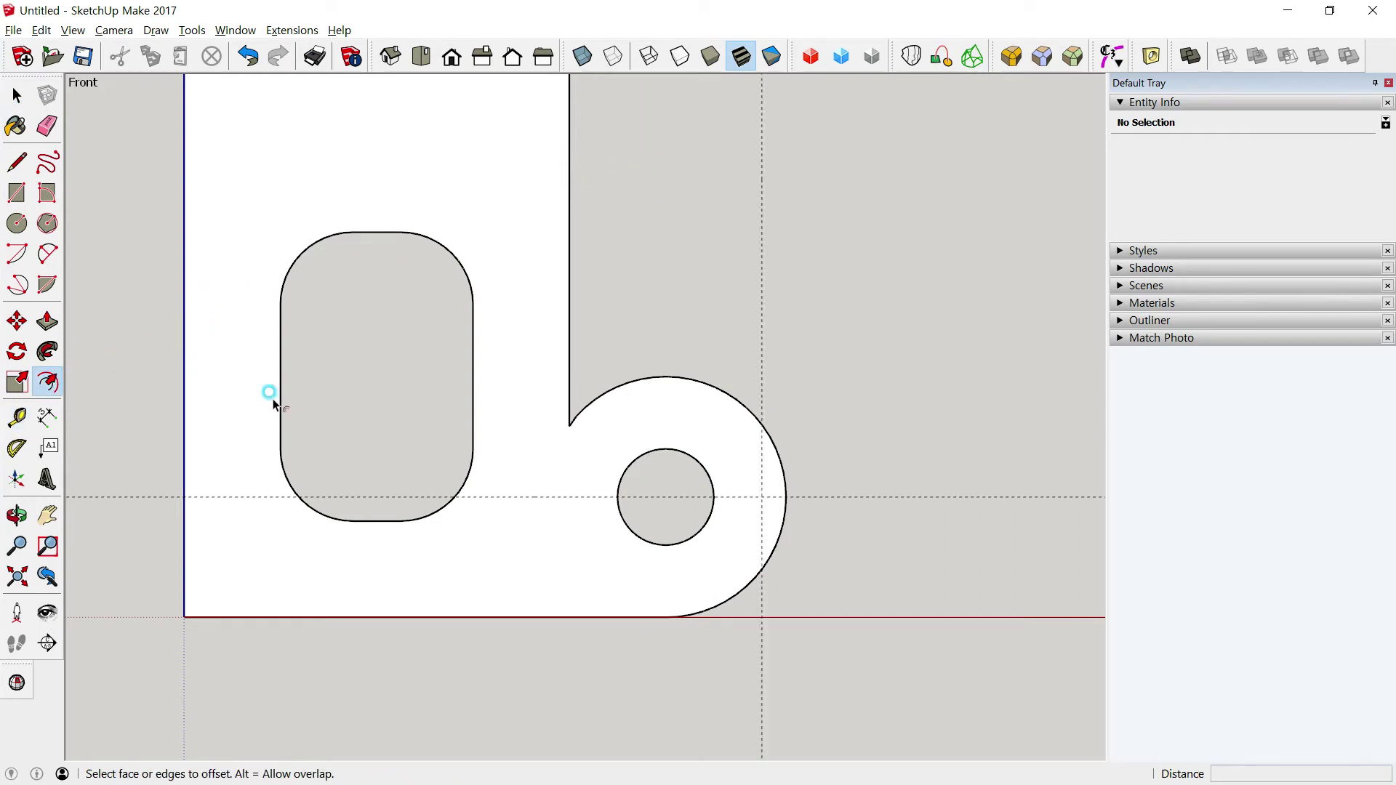
click(731, 395)
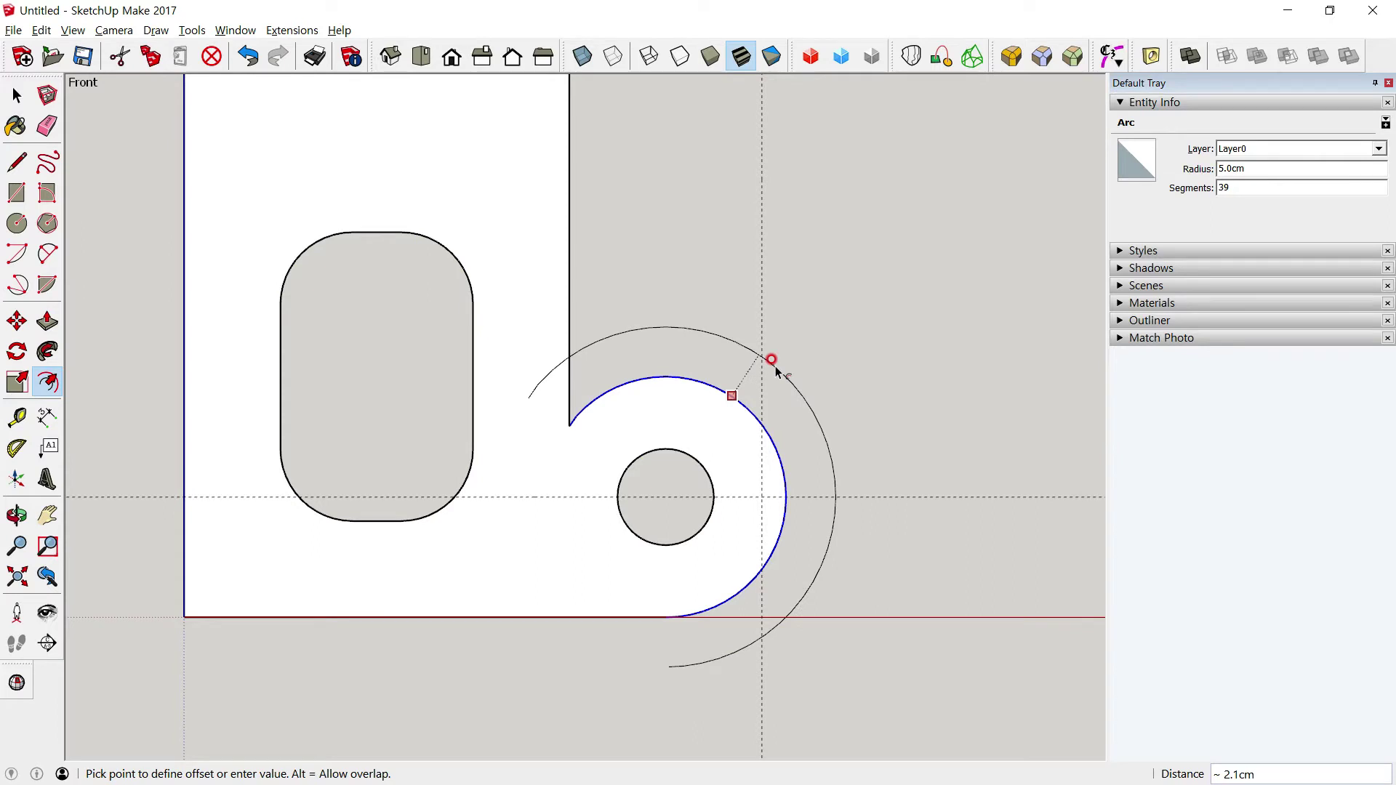
text(8)
key(Return)
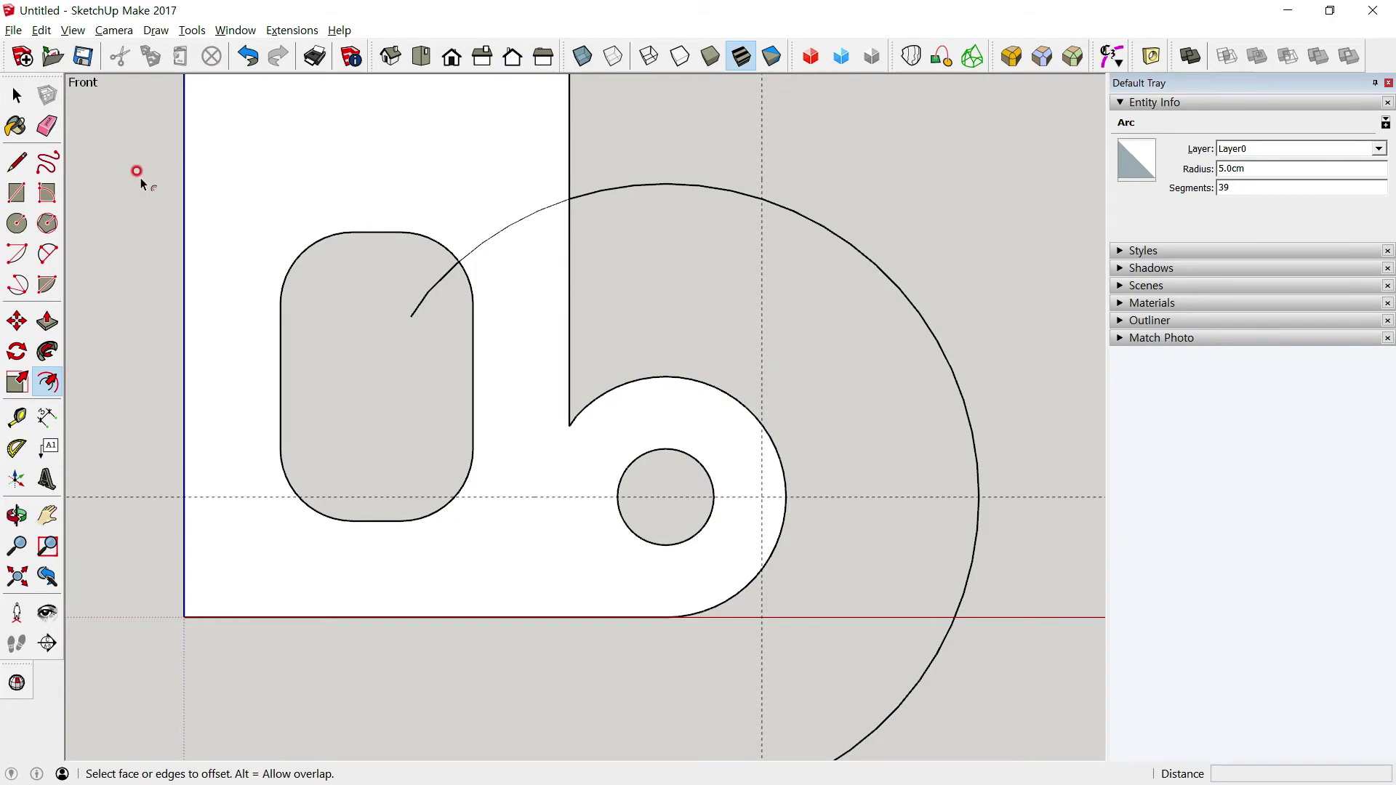
key(space)
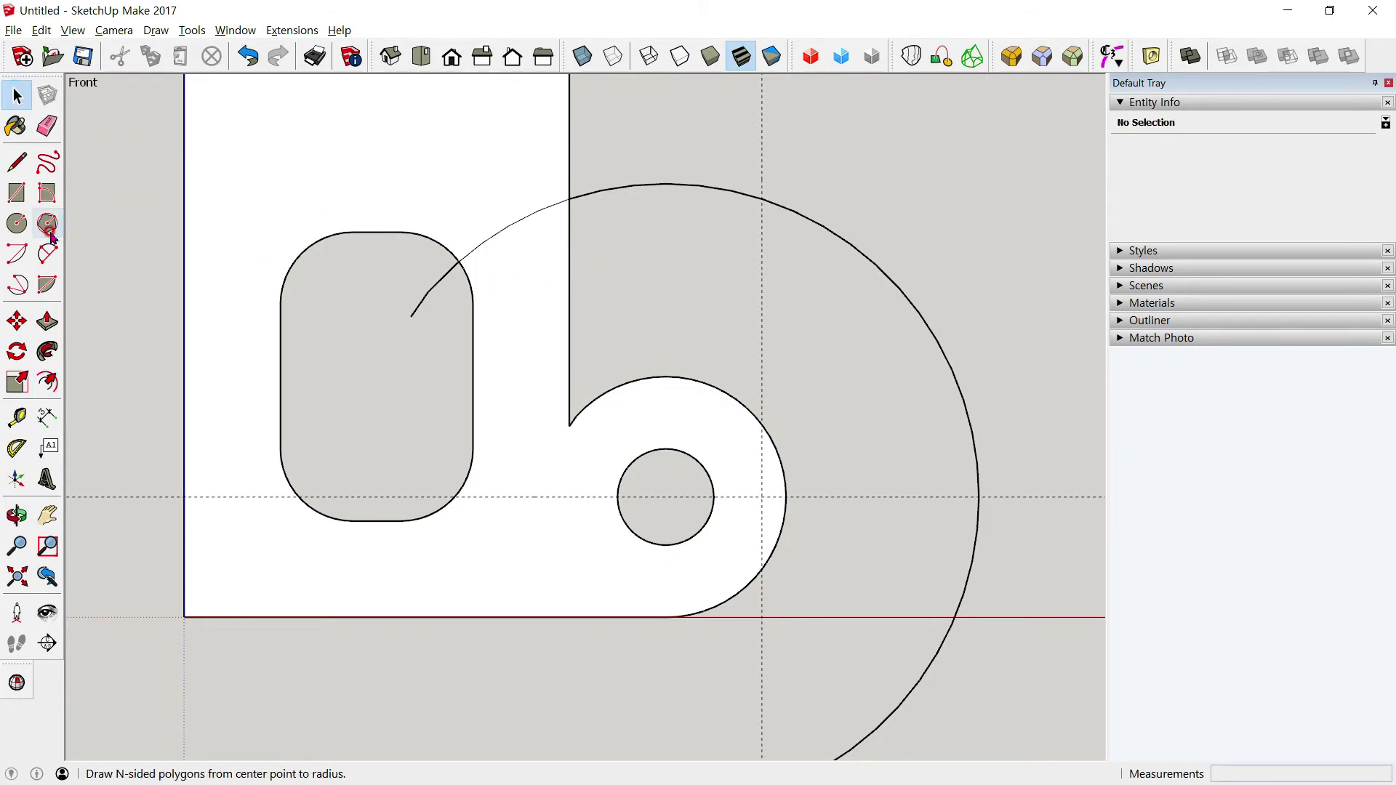
Draw an 8 cm-radius circle centred where the new guide meets the large arc
click(19, 226)
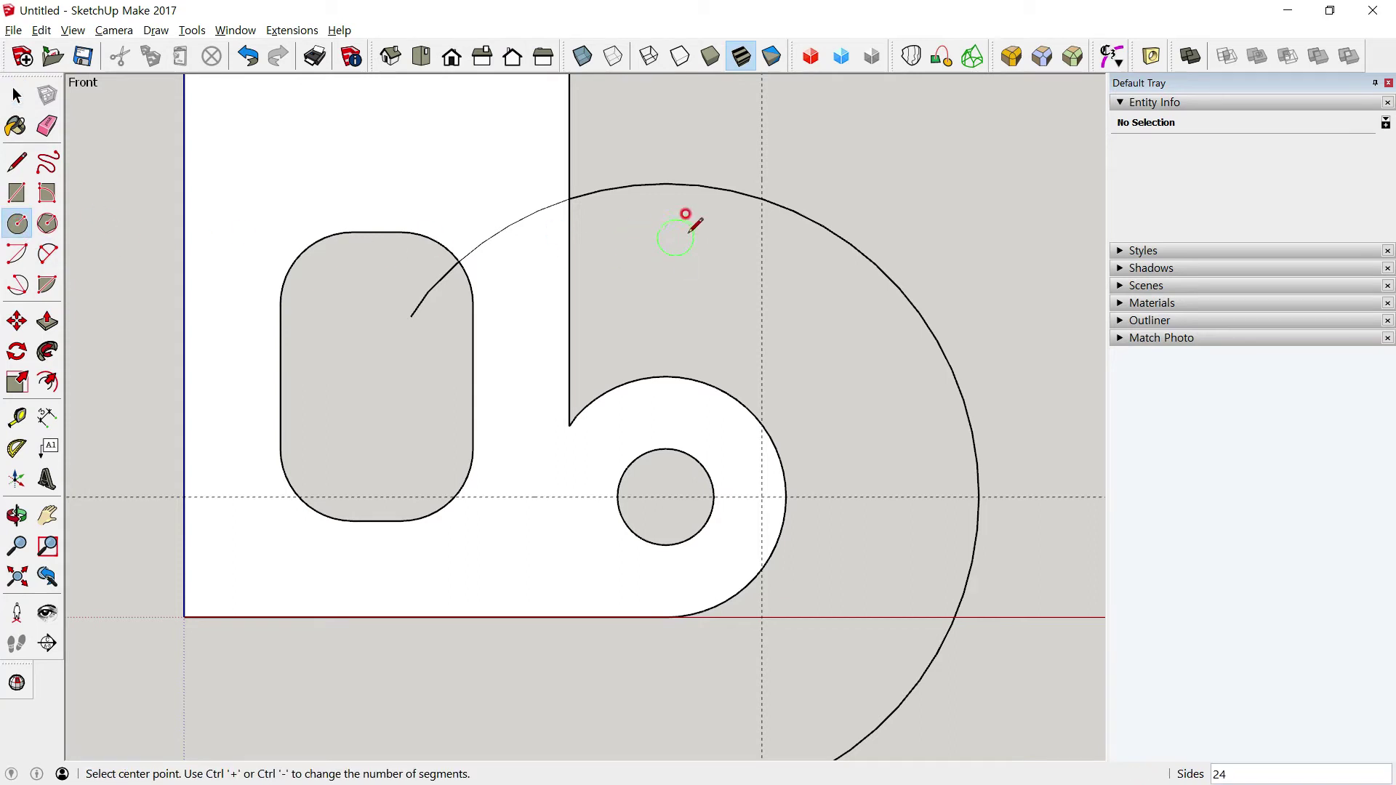
scroll(763, 198, up, 2)
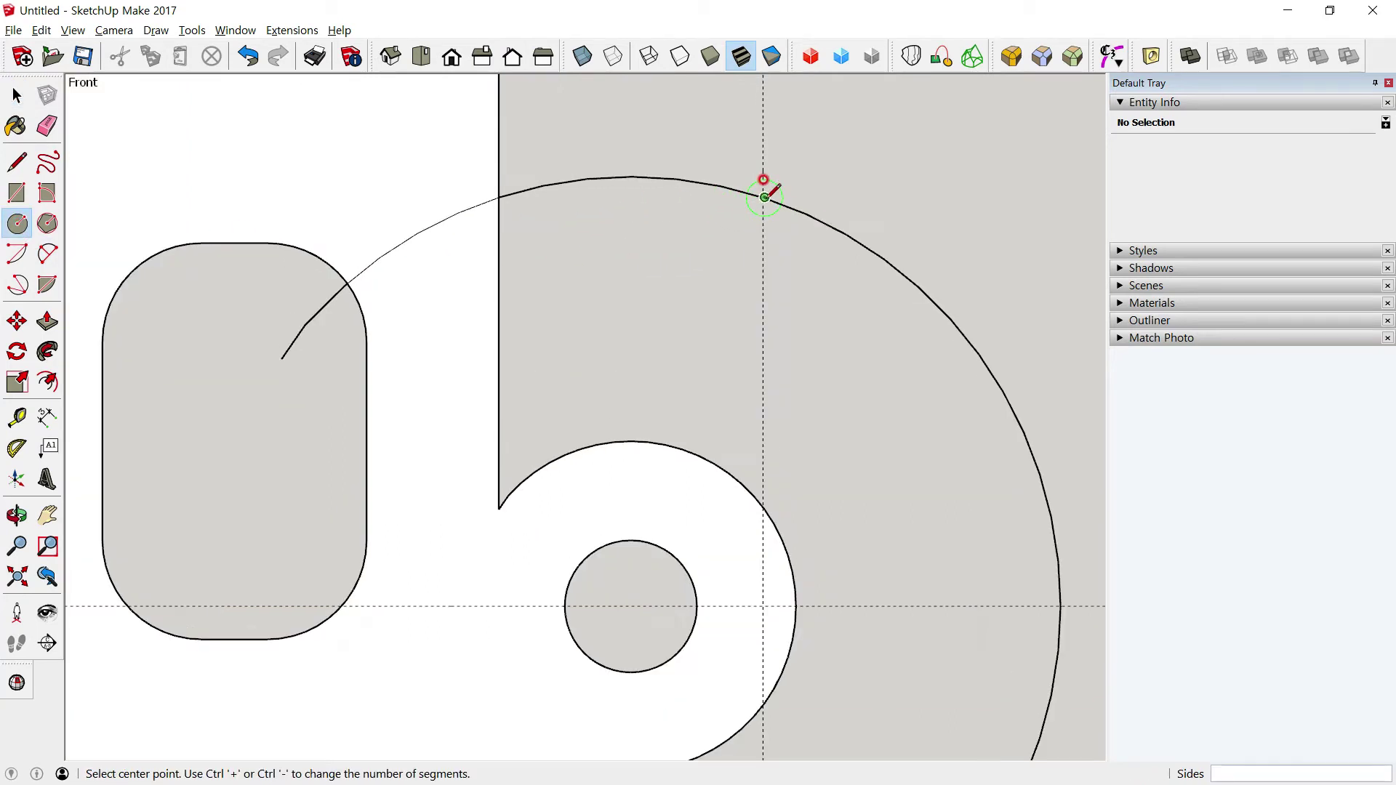
scroll(763, 196, up, 3)
scroll(764, 194, up, 1)
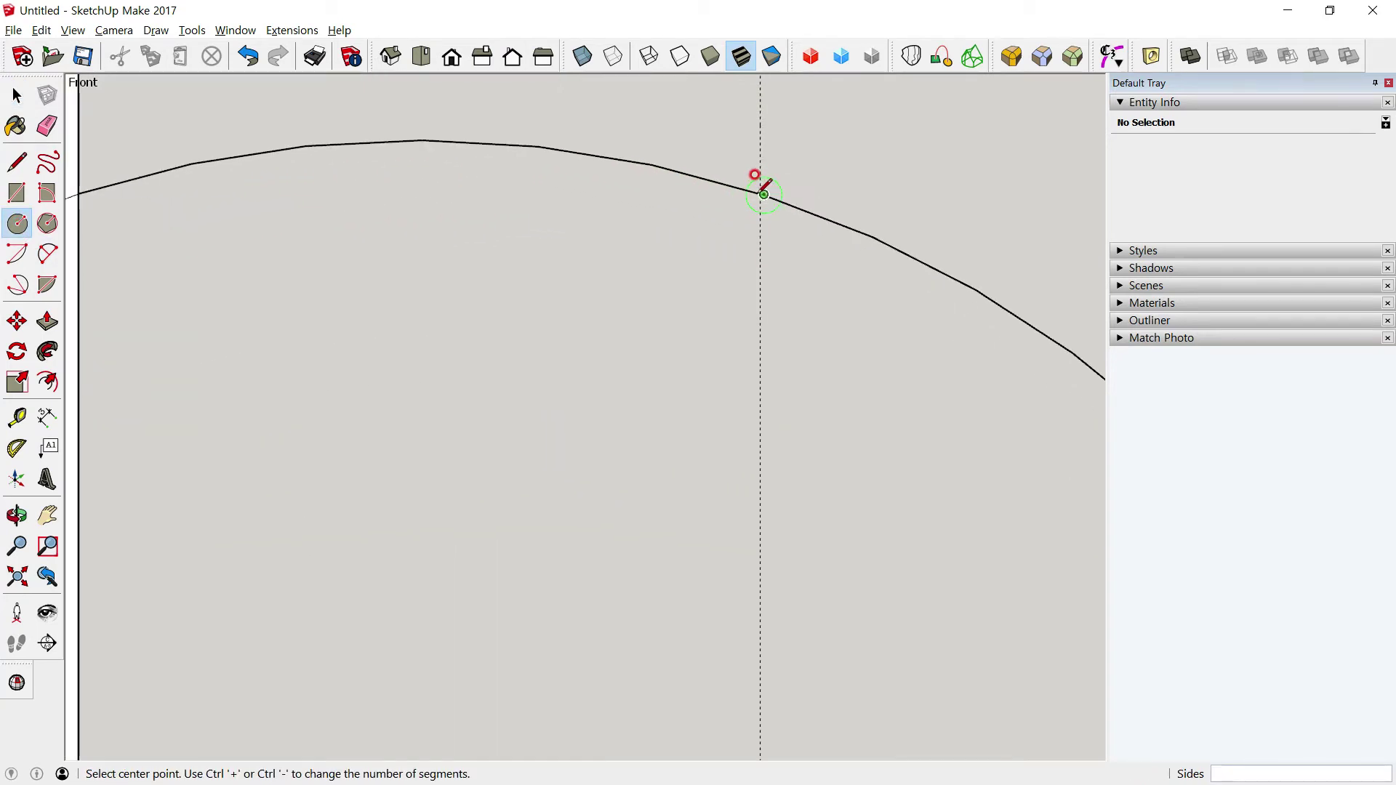
scroll(763, 195, up, 1)
scroll(765, 196, up, 1)
click(767, 197)
scroll(651, 282, down, 2)
scroll(669, 342, down, 1)
scroll(690, 414, down, 2)
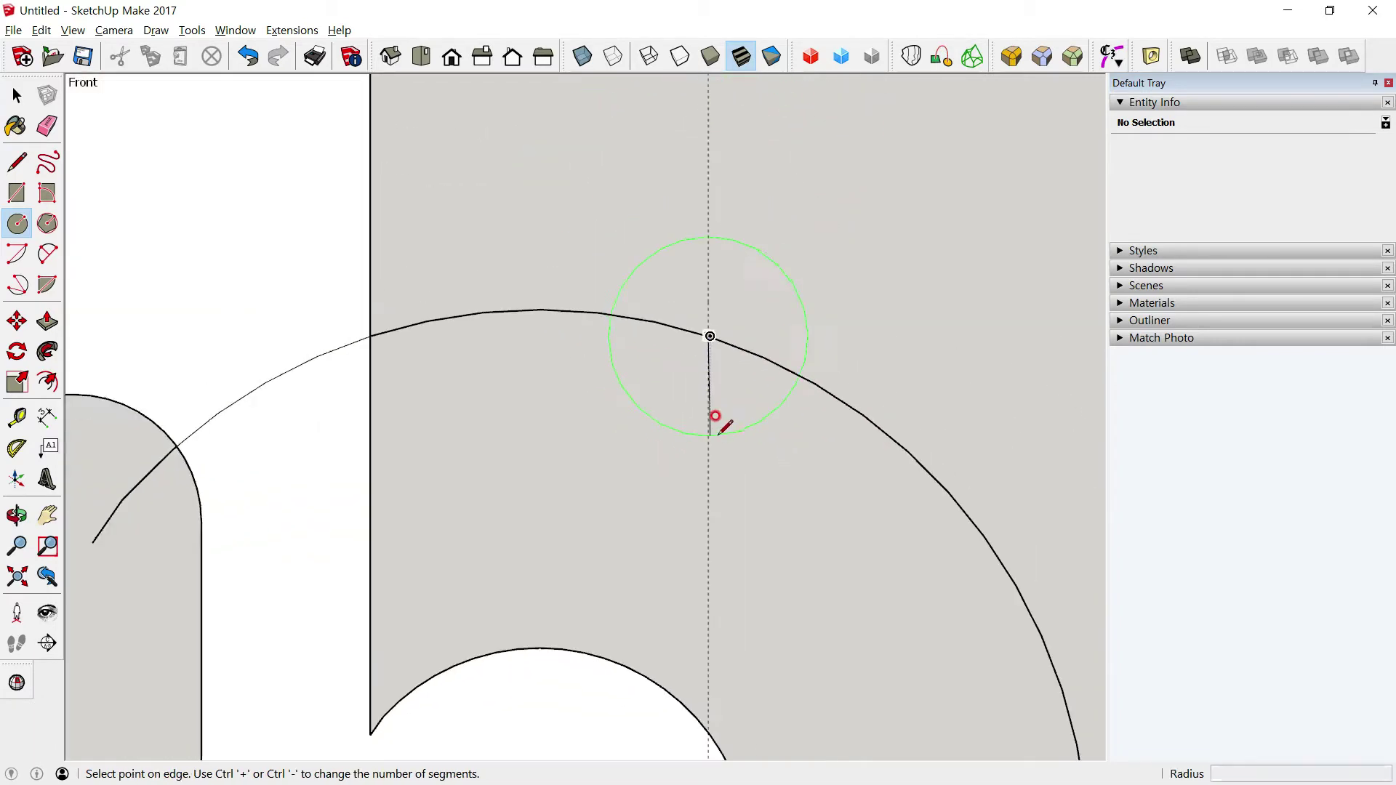
scroll(709, 451, down, 1)
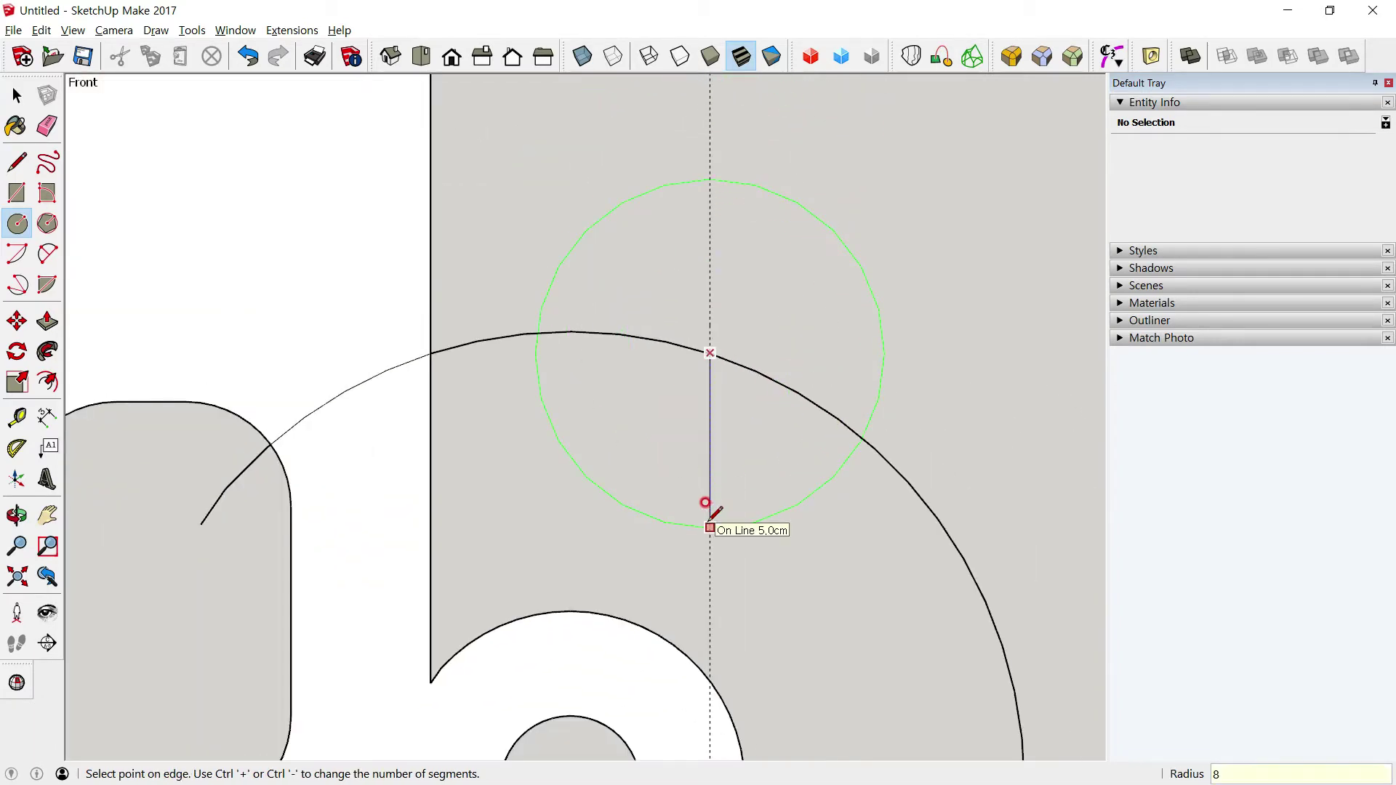
key(Return)
Set the new circle's lower arc to 48 segments
click(17, 95)
click(738, 629)
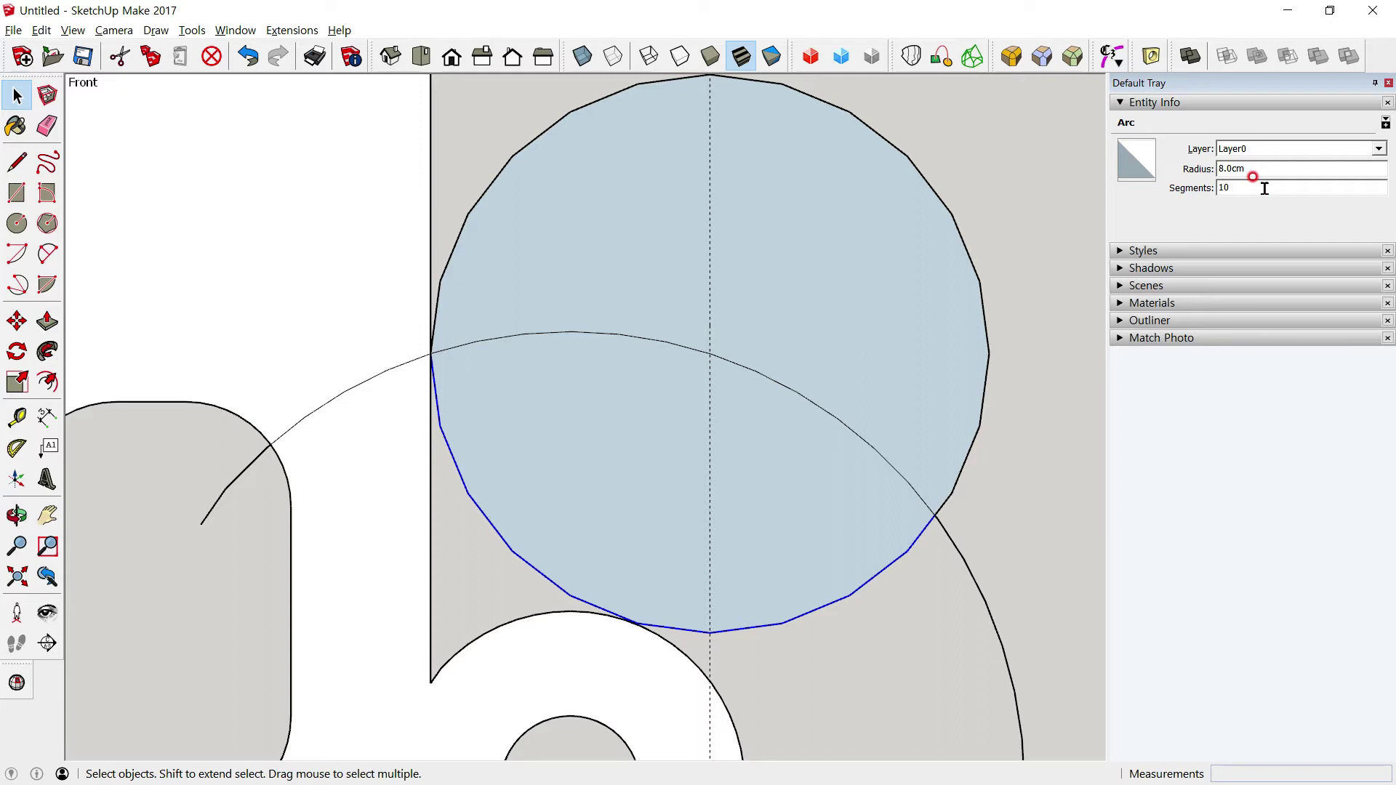
click(992, 397)
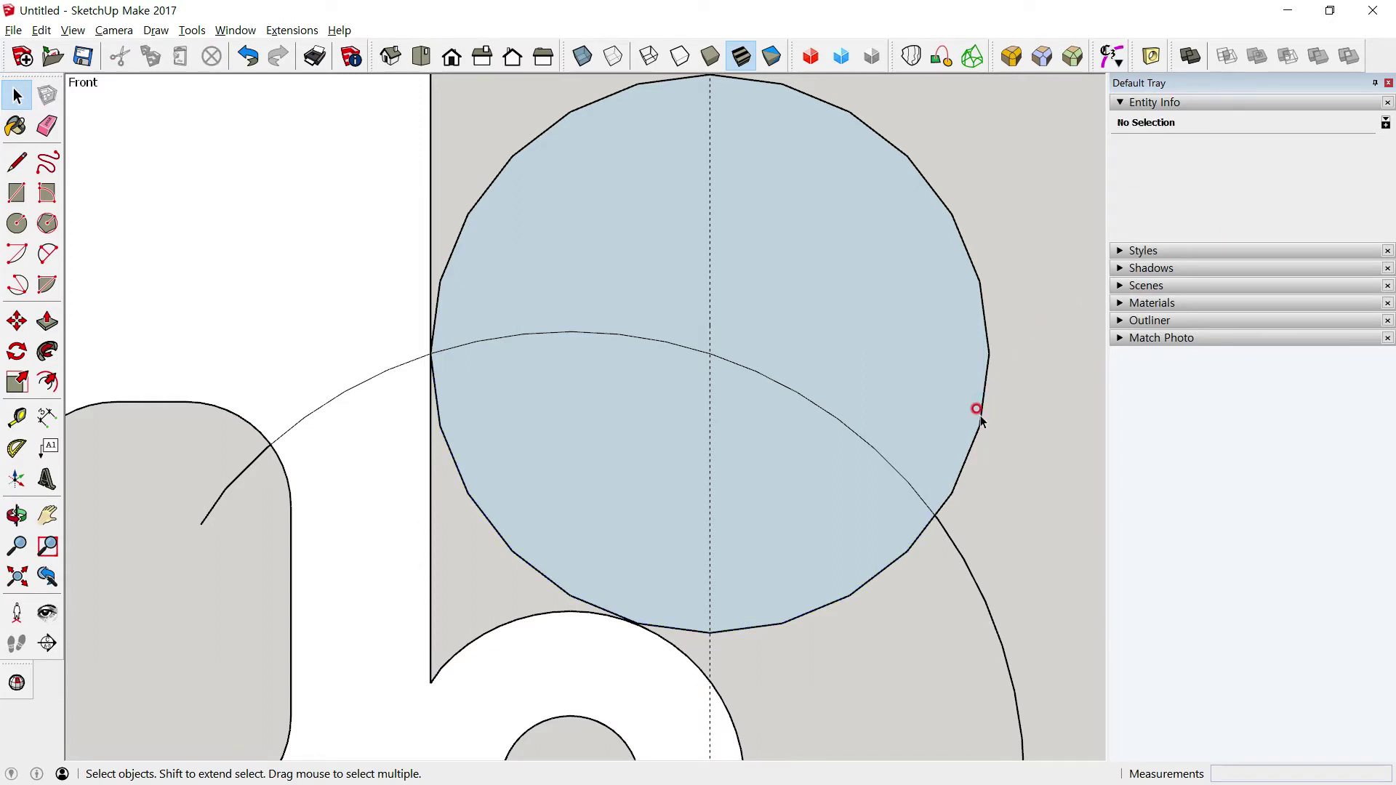
click(983, 409)
click(918, 542)
double_click(1249, 191)
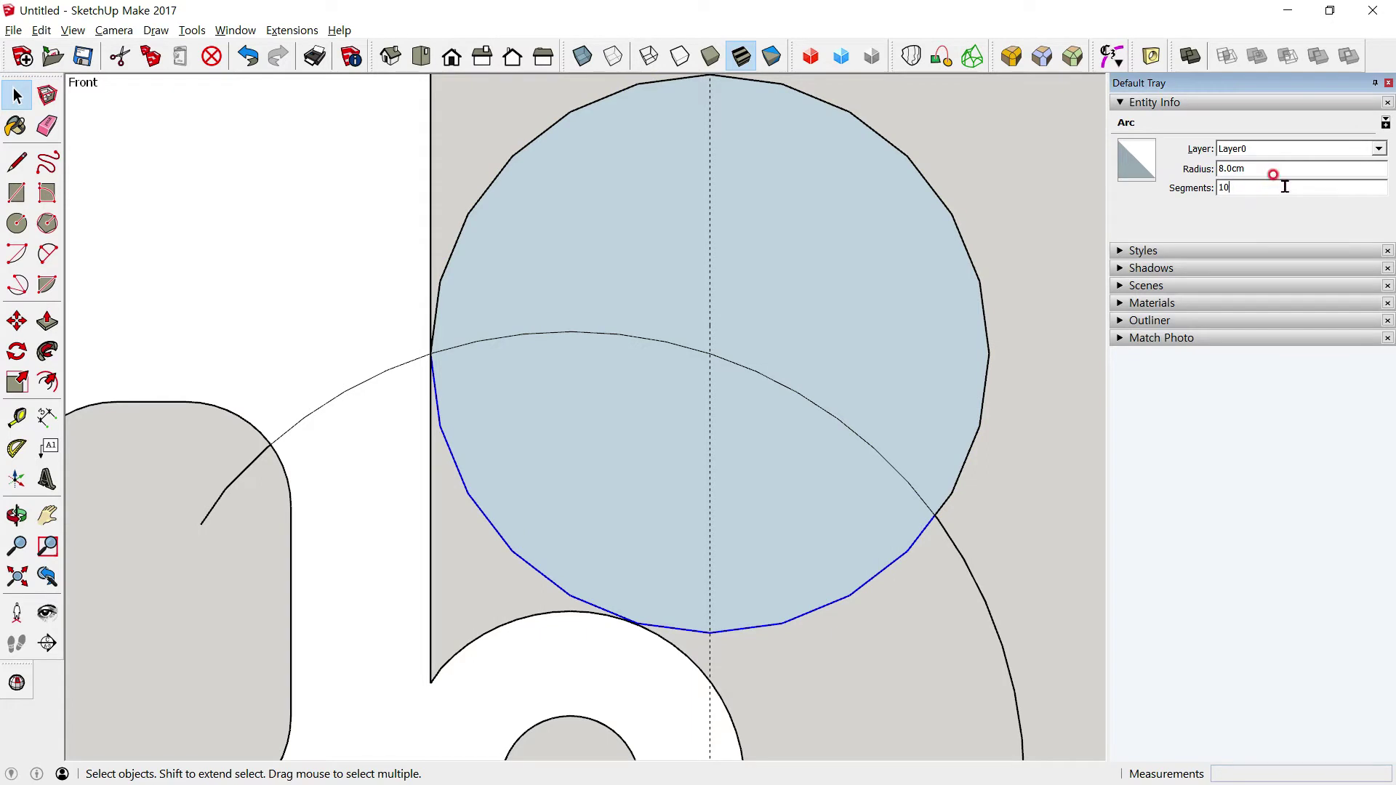
text(48)
key(Return)
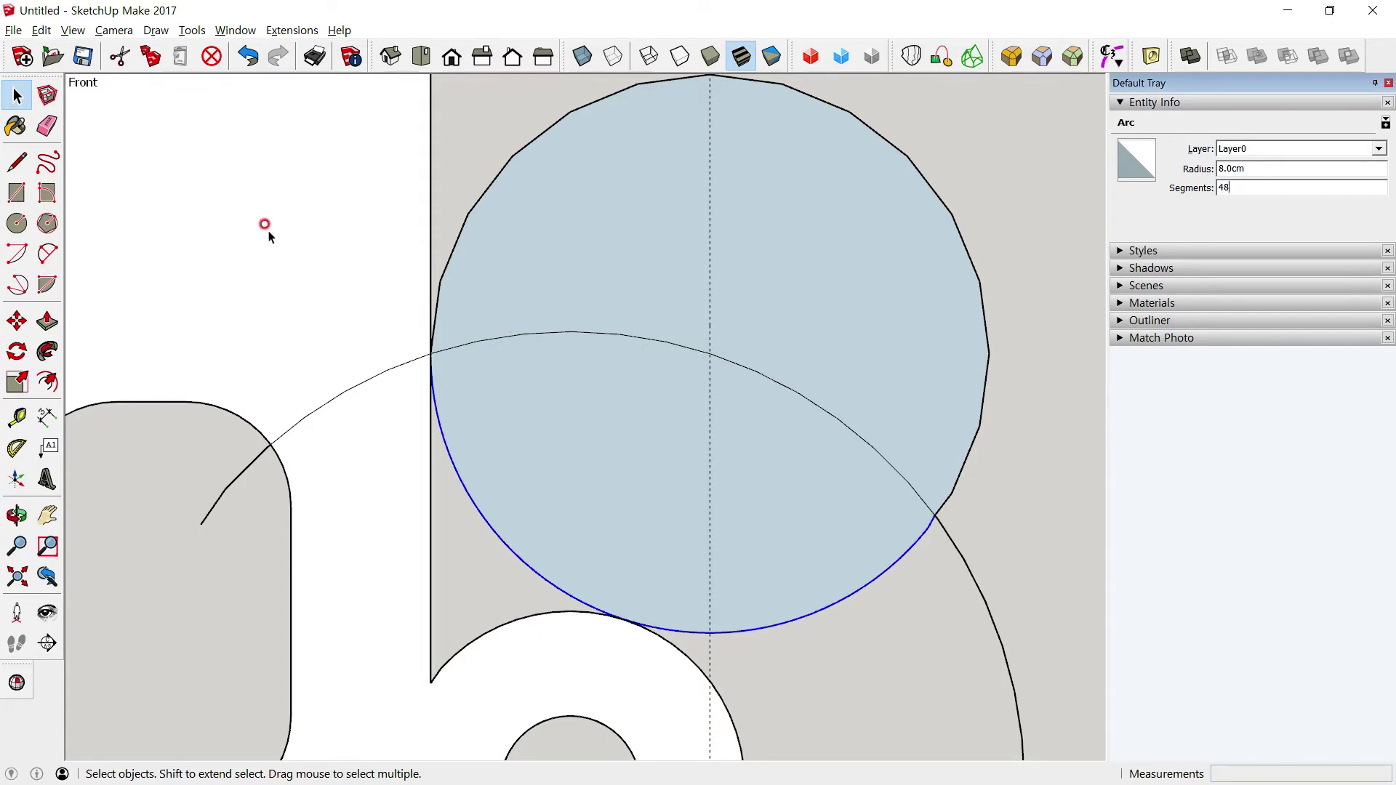
click(268, 233)
scroll(651, 359, down, 1)
Delete the overlapping circle's upper arc and the lens-shaped arc with its face
click(799, 623)
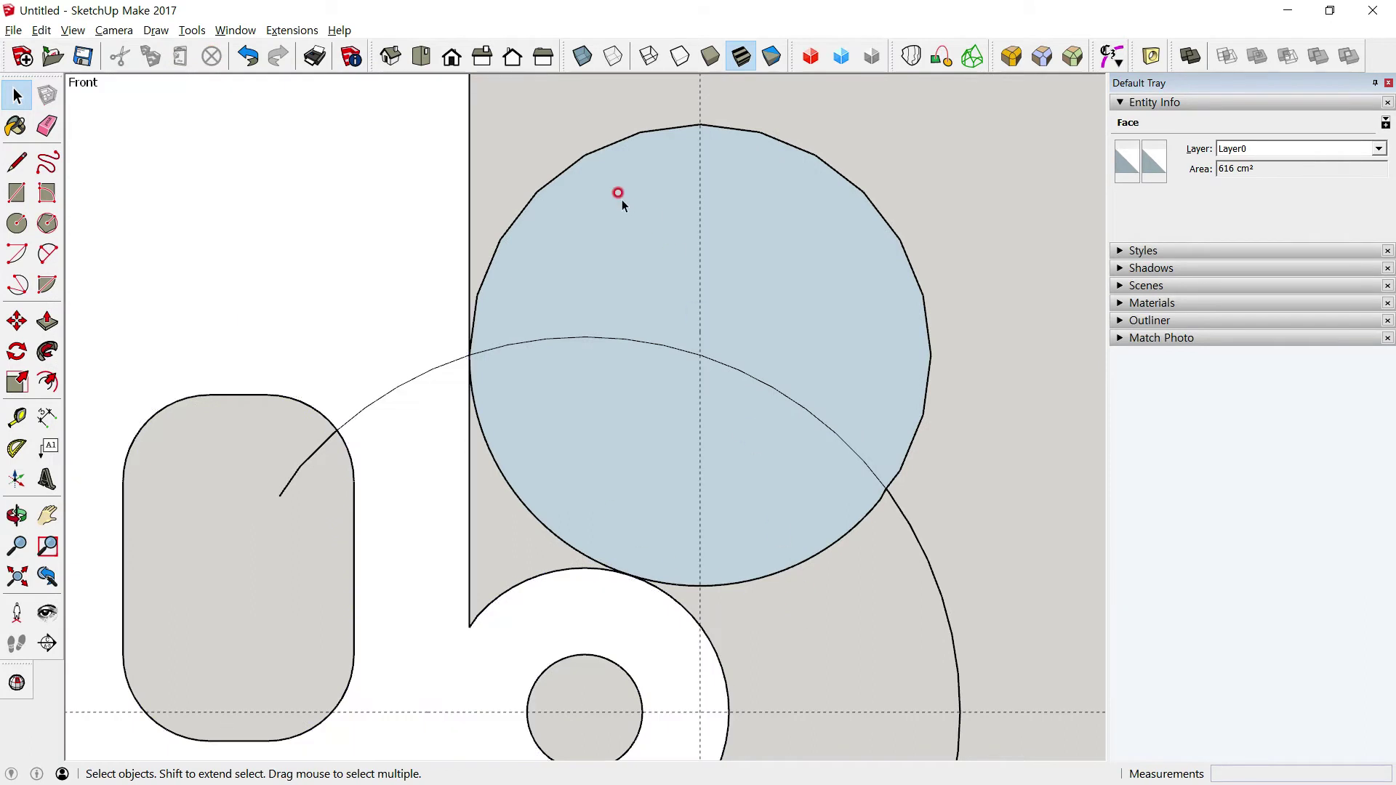
click(552, 182)
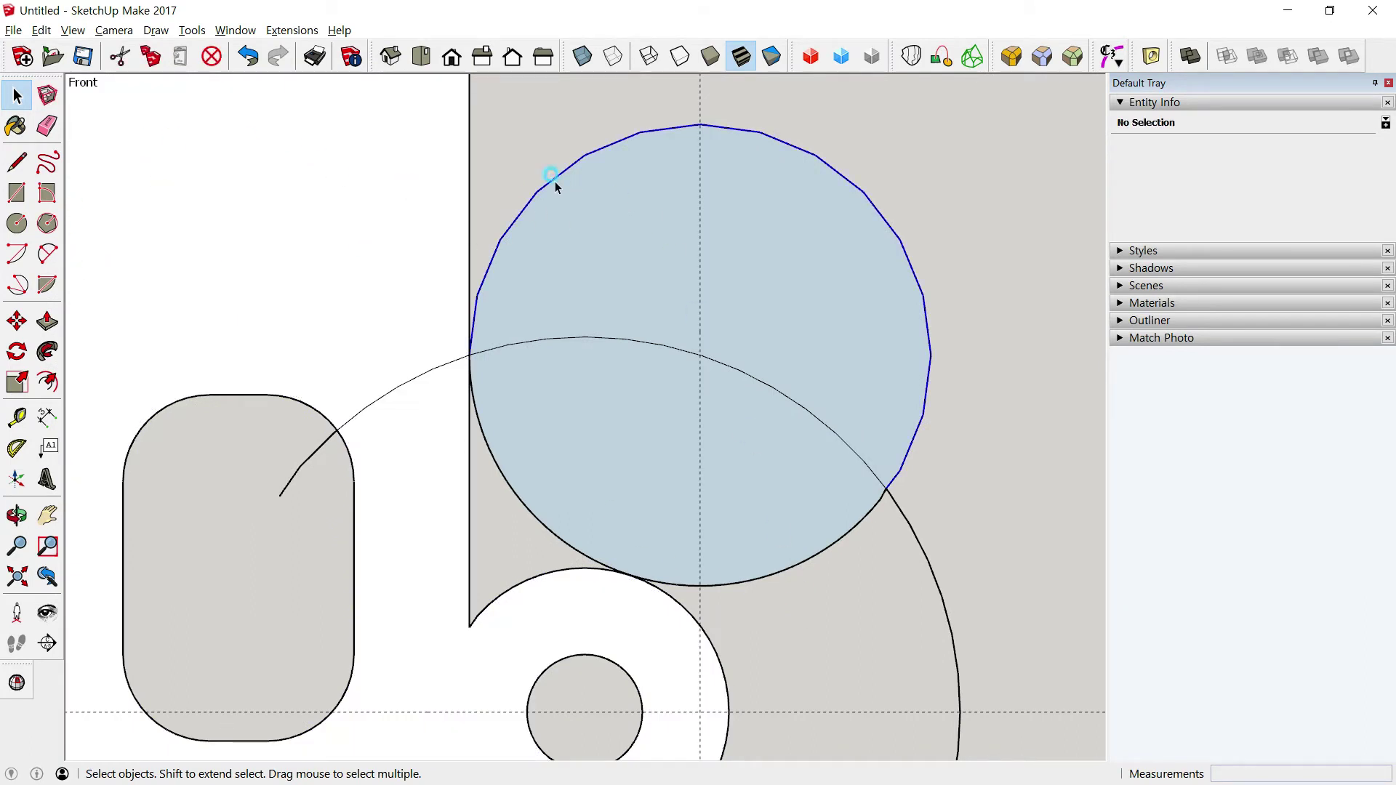
key(Delete)
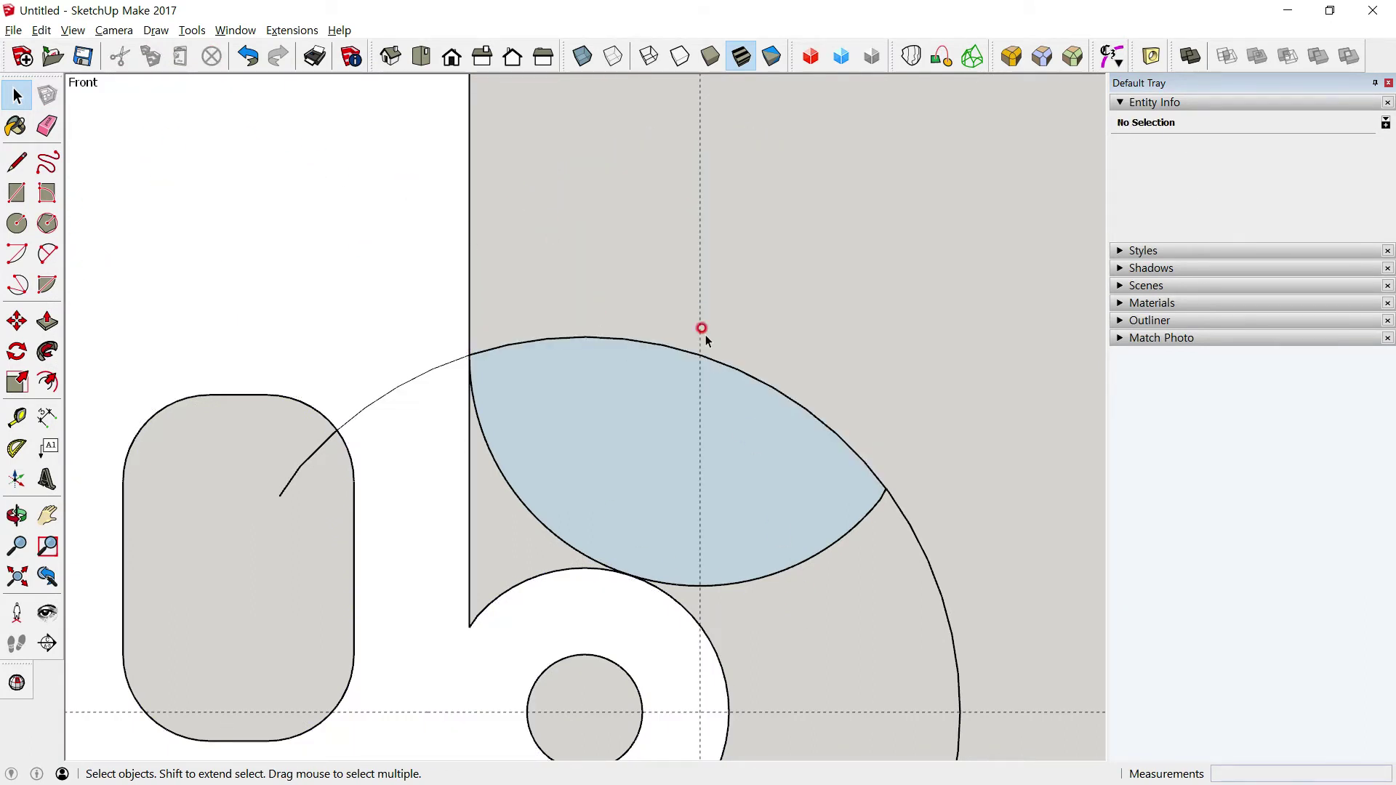
drag(668, 267, 608, 368)
key(Delete)
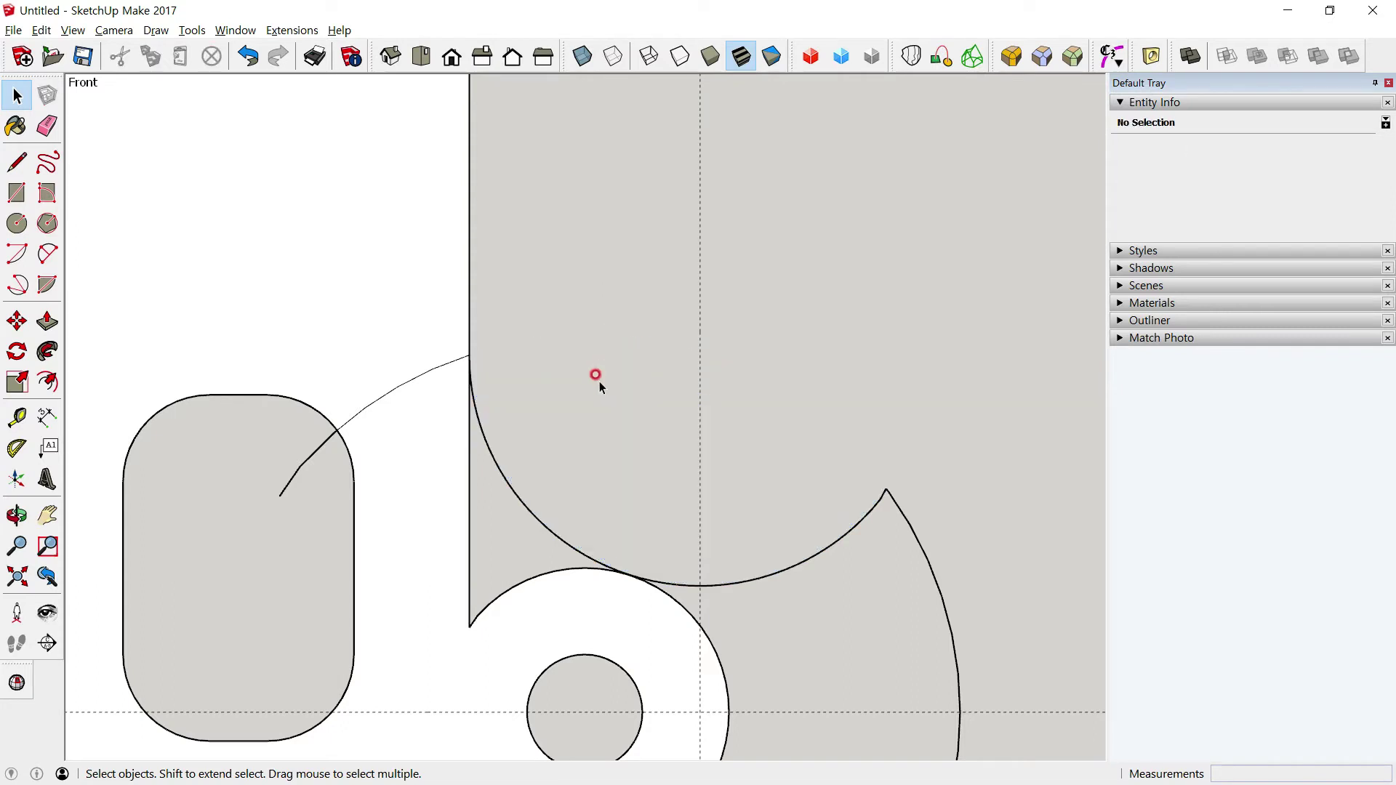
Change the holed lobe's 5 cm rounded-end arc to 48 segments
scroll(887, 595, down, 1)
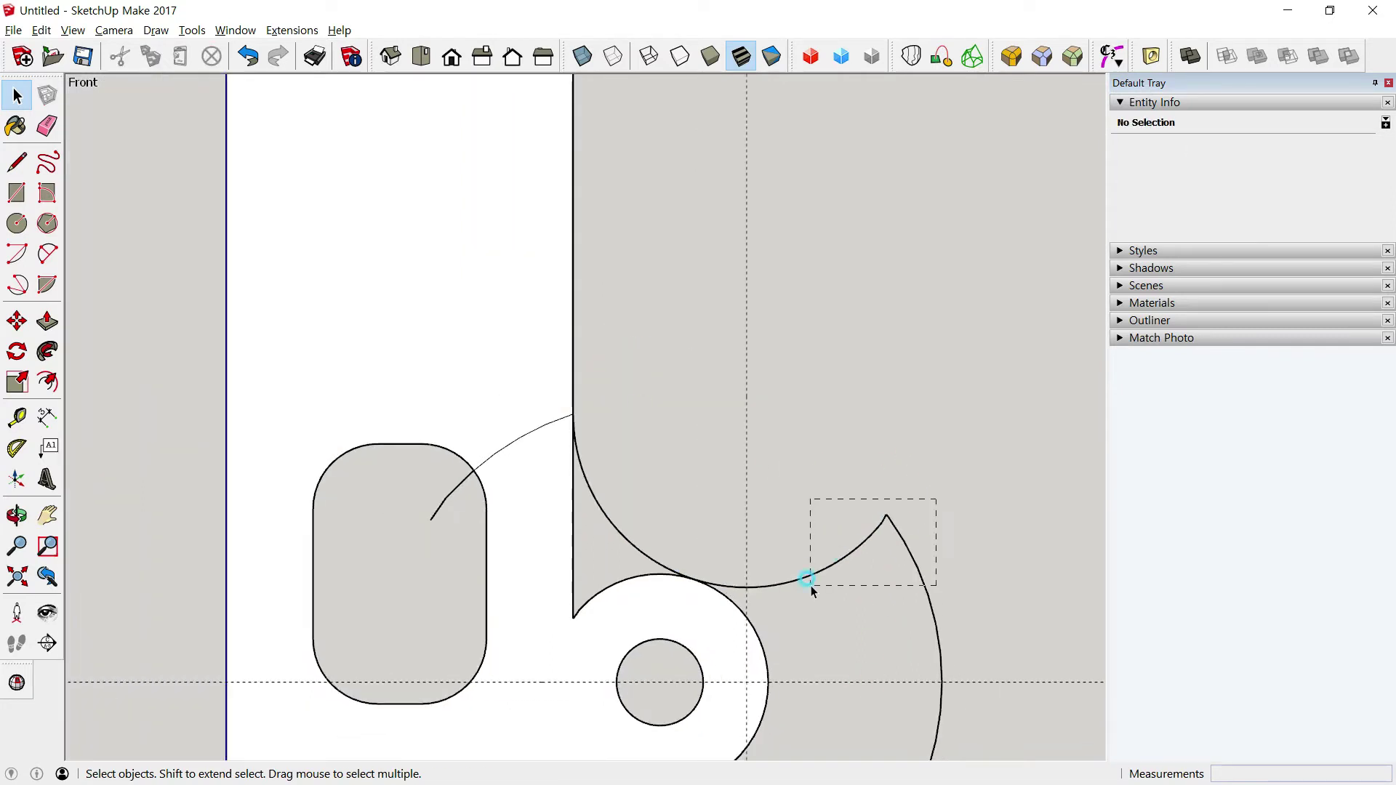
drag(934, 500, 808, 586)
scroll(702, 608, up, 2)
scroll(704, 604, up, 2)
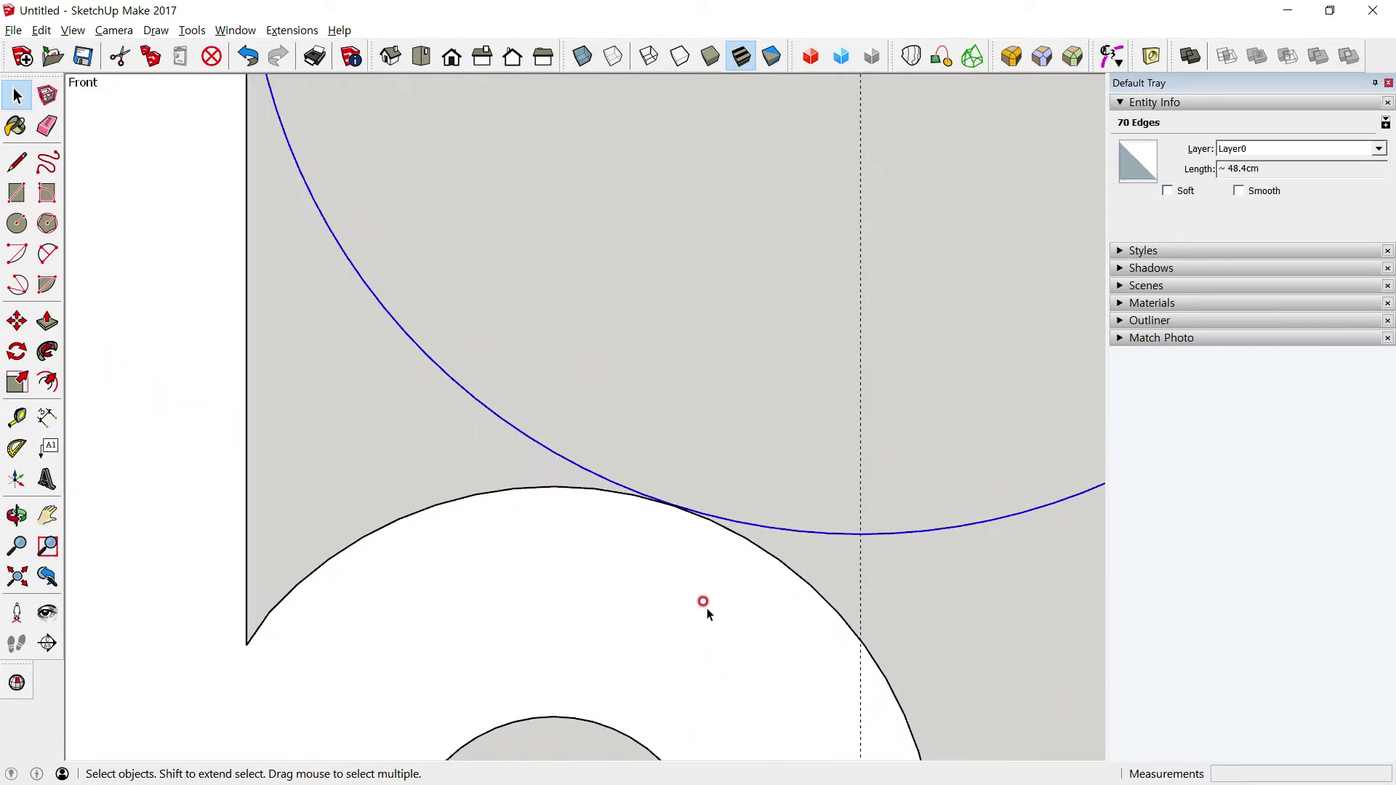
scroll(703, 603, up, 2)
scroll(709, 553, up, 1)
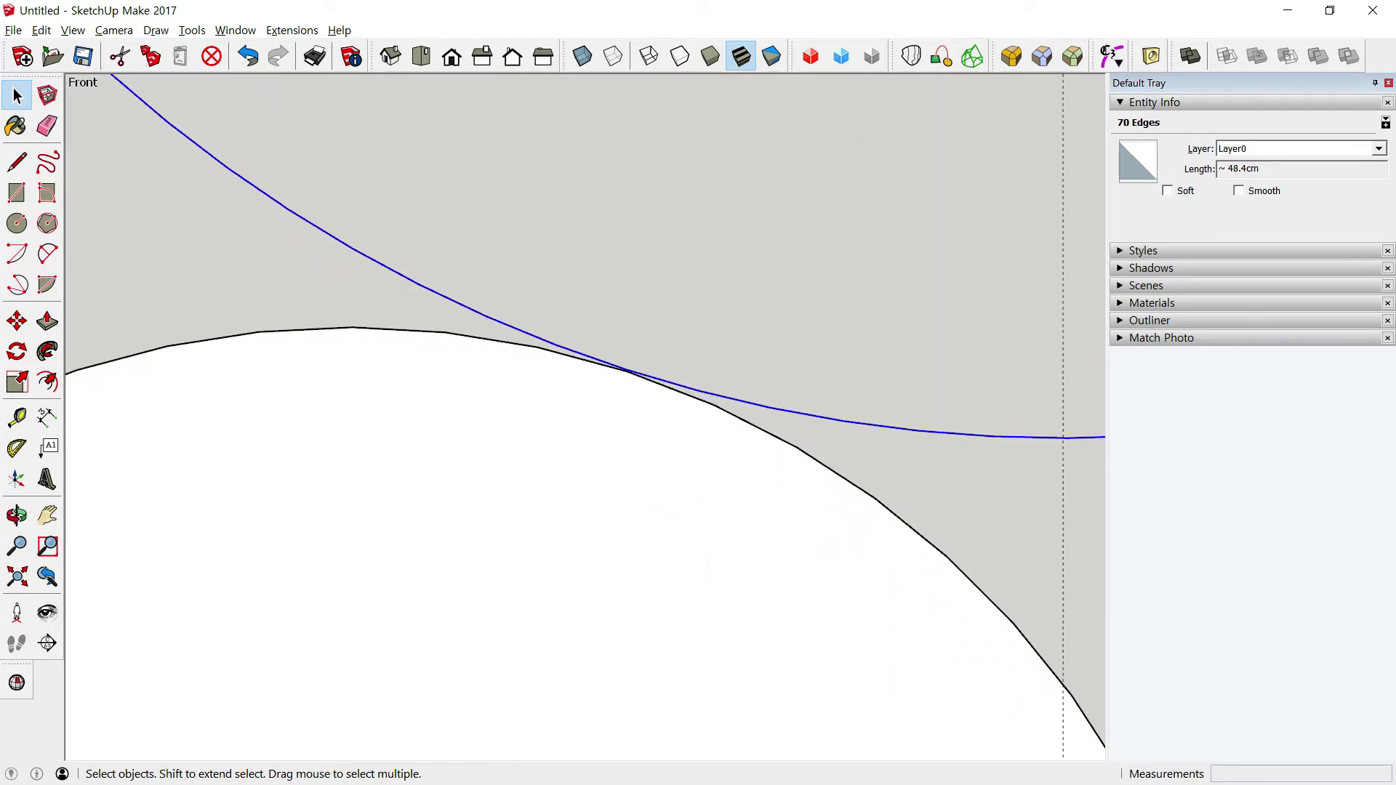
scroll(702, 598, down, 5)
scroll(845, 381, up, 2)
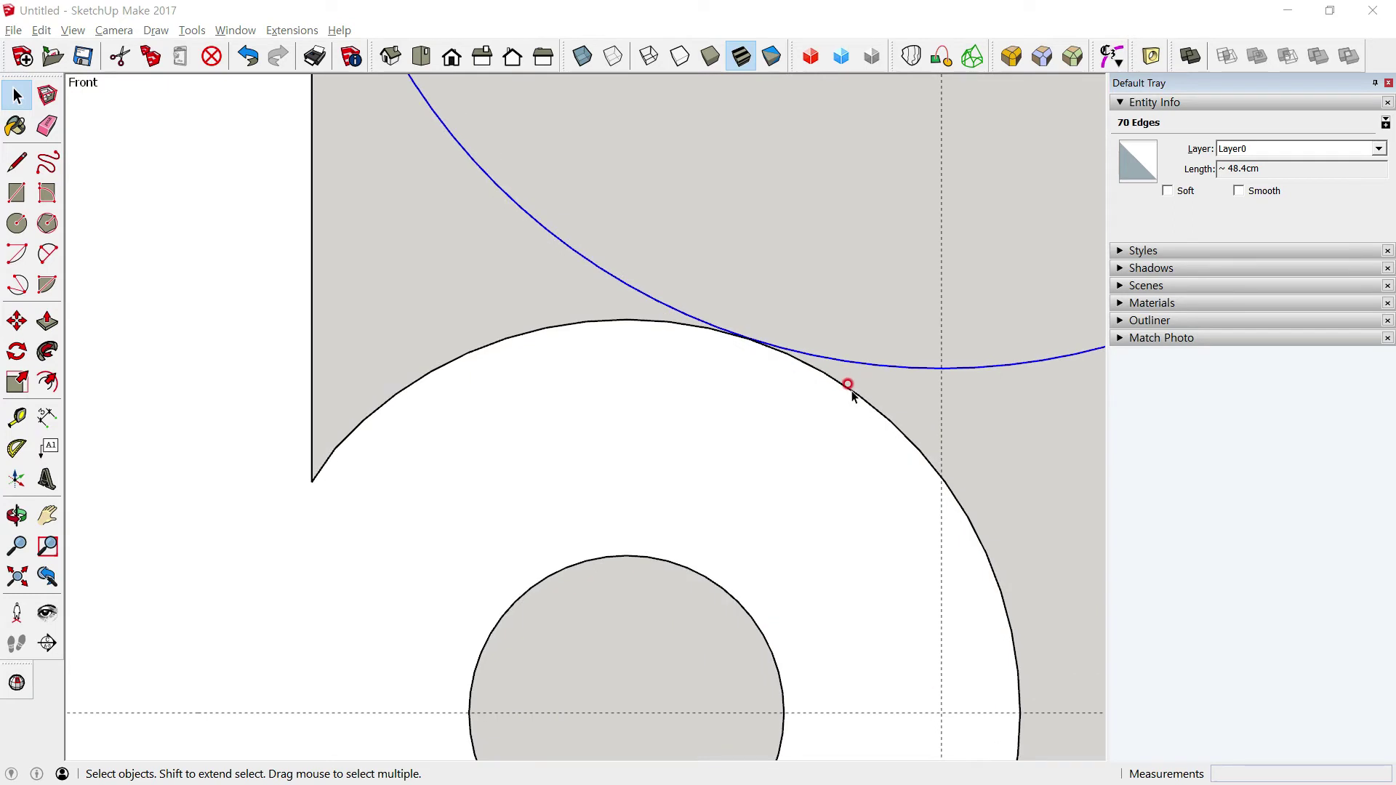
click(859, 390)
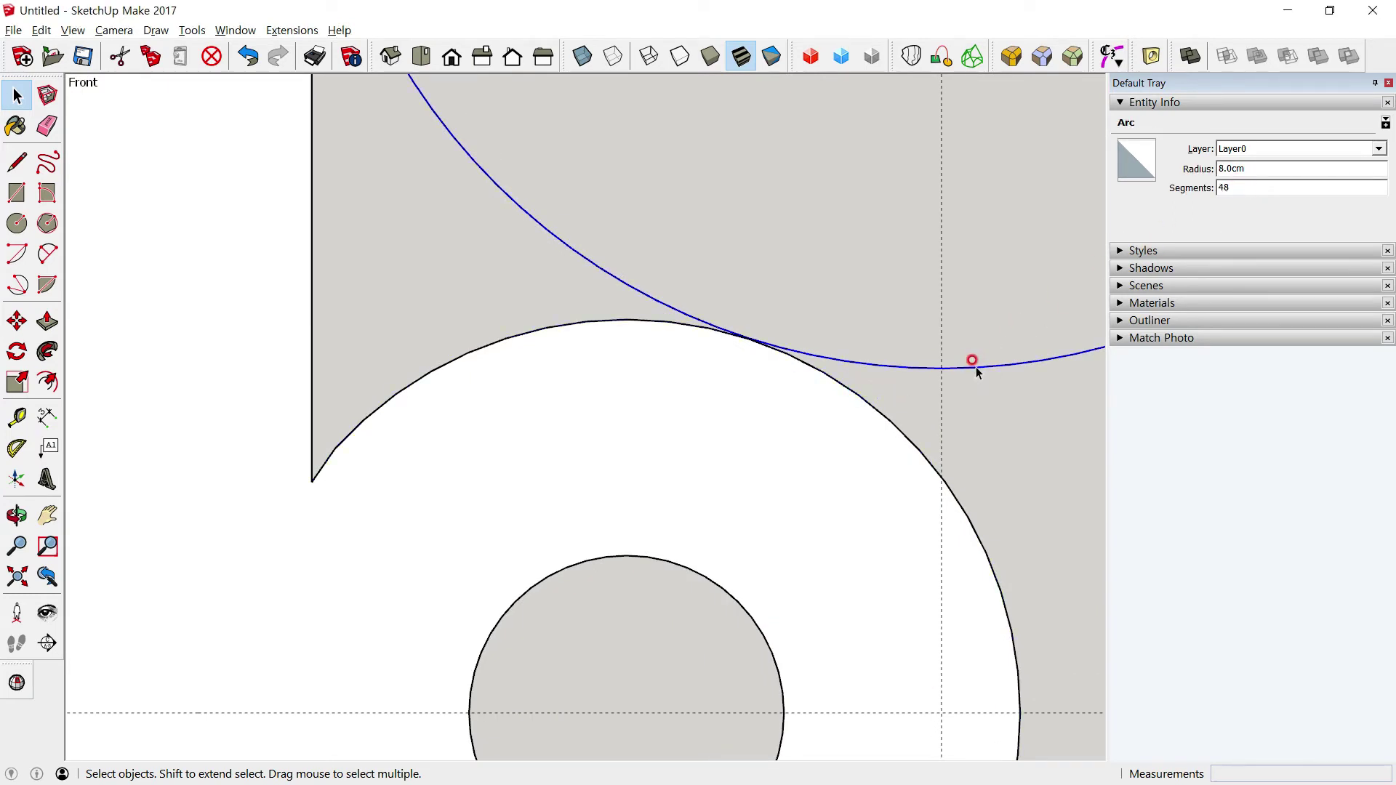
click(1268, 190)
key(Return)
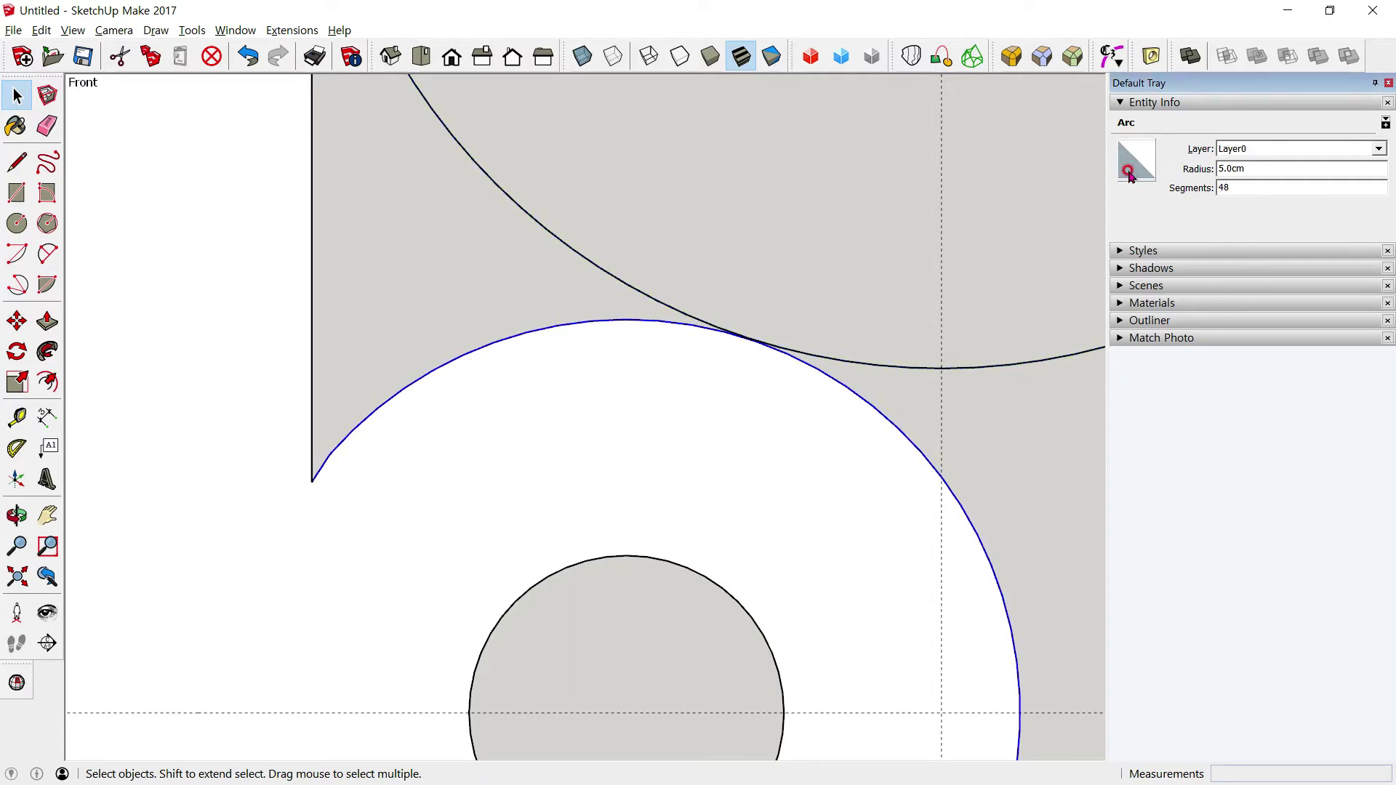
Select the 8 cm radius arc, then undo the last two changes
click(988, 377)
click(993, 363)
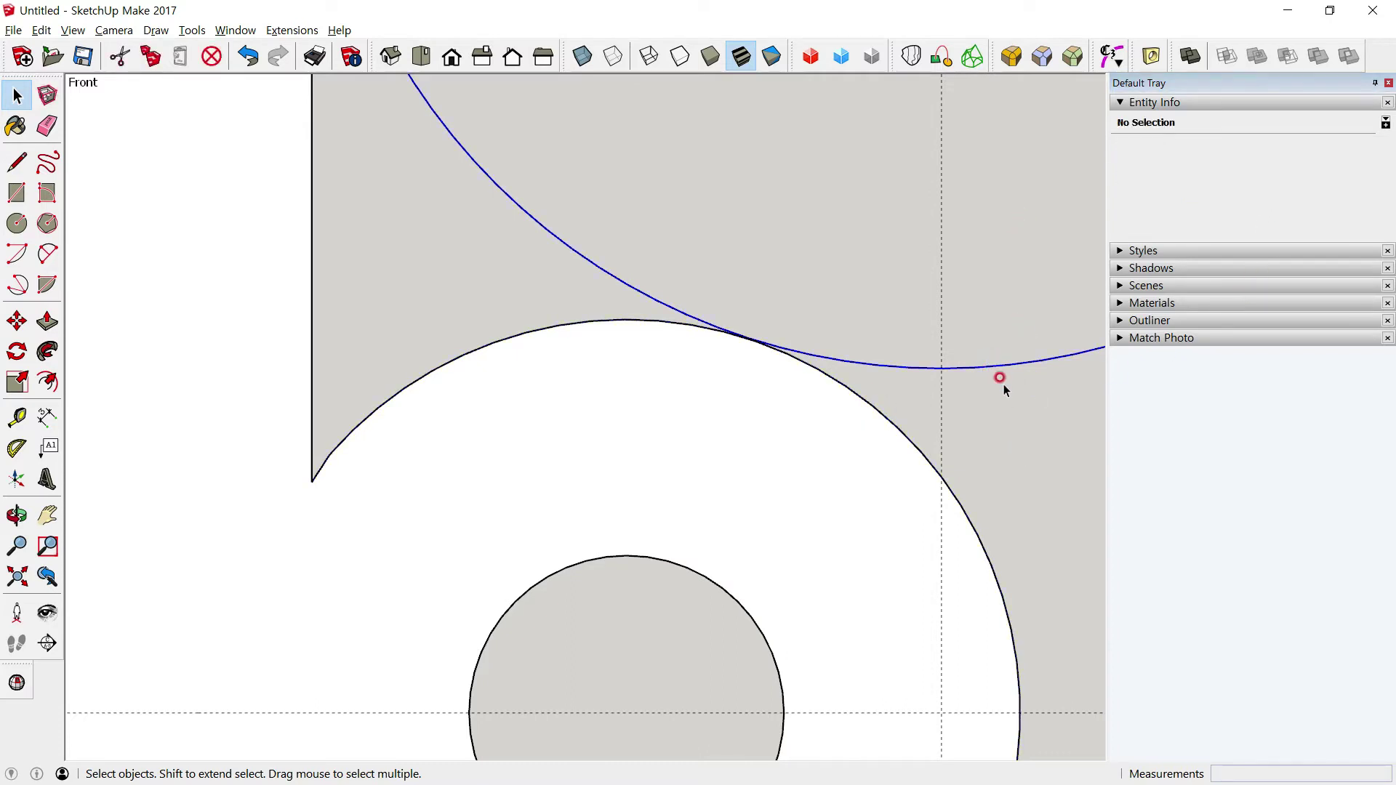
scroll(770, 386, up, 3)
scroll(770, 373, up, 2)
scroll(771, 371, up, 2)
scroll(772, 375, down, 1)
scroll(778, 373, down, 2)
scroll(785, 371, down, 2)
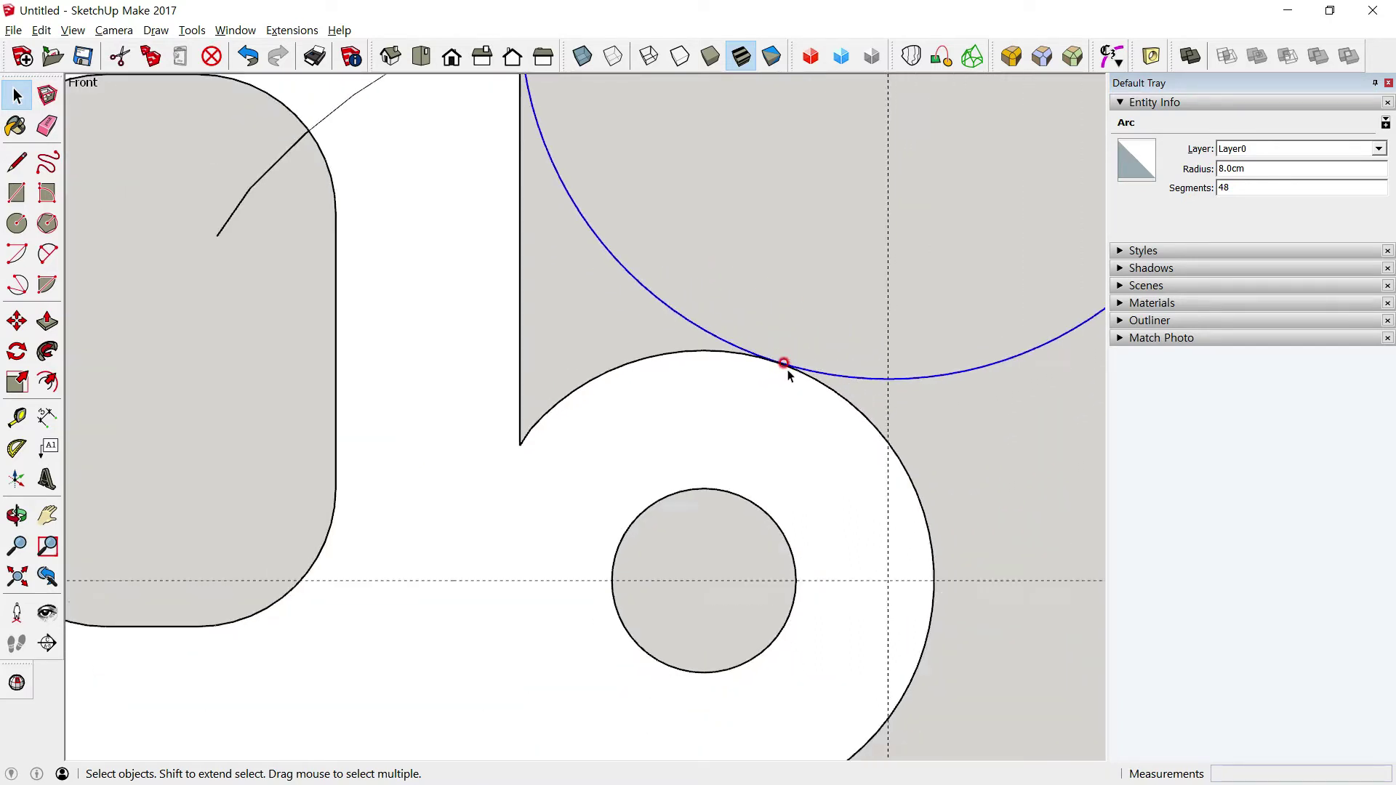
scroll(790, 369, down, 2)
key(ctrl+z)
key(ctrl+z)
key(ctrl+z)
key(ctrl+z)
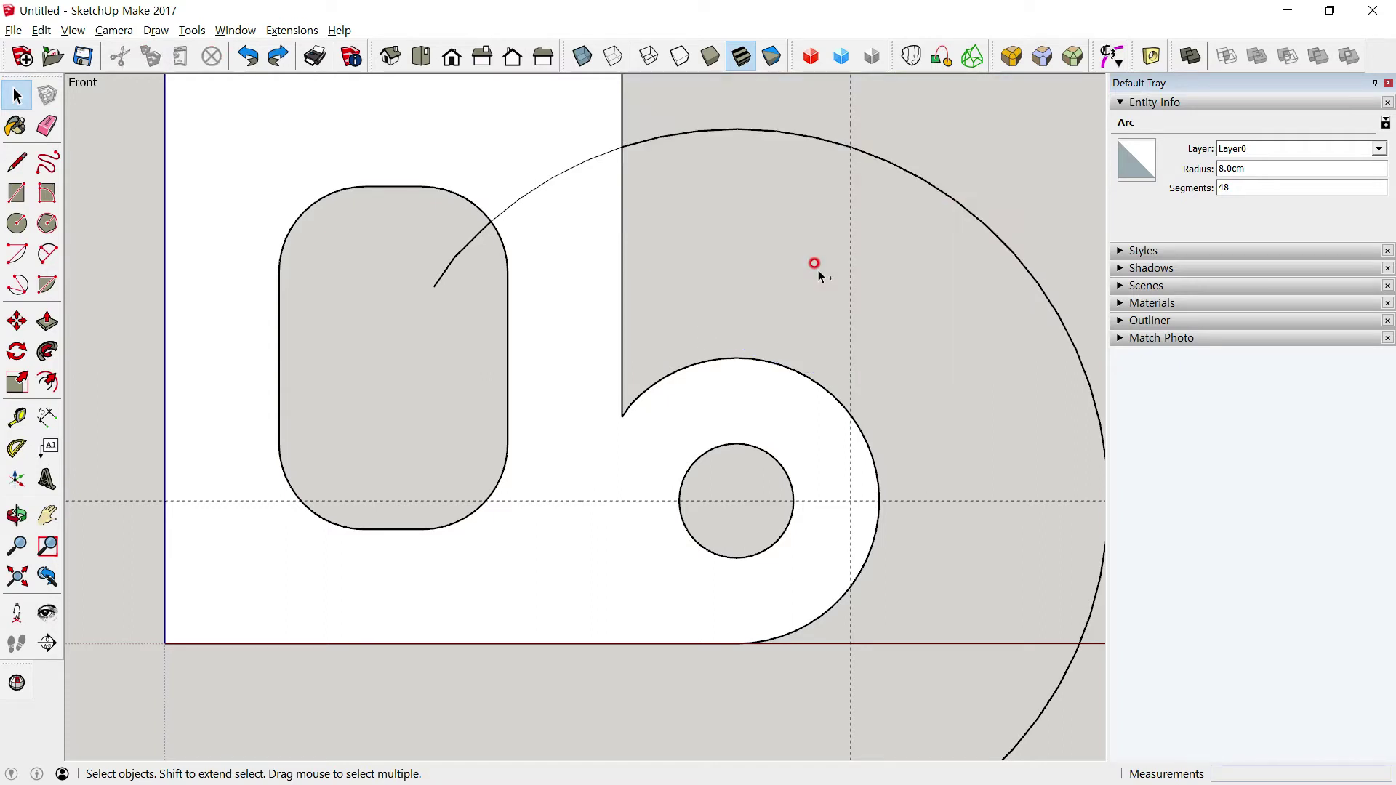
key(ctrl+z)
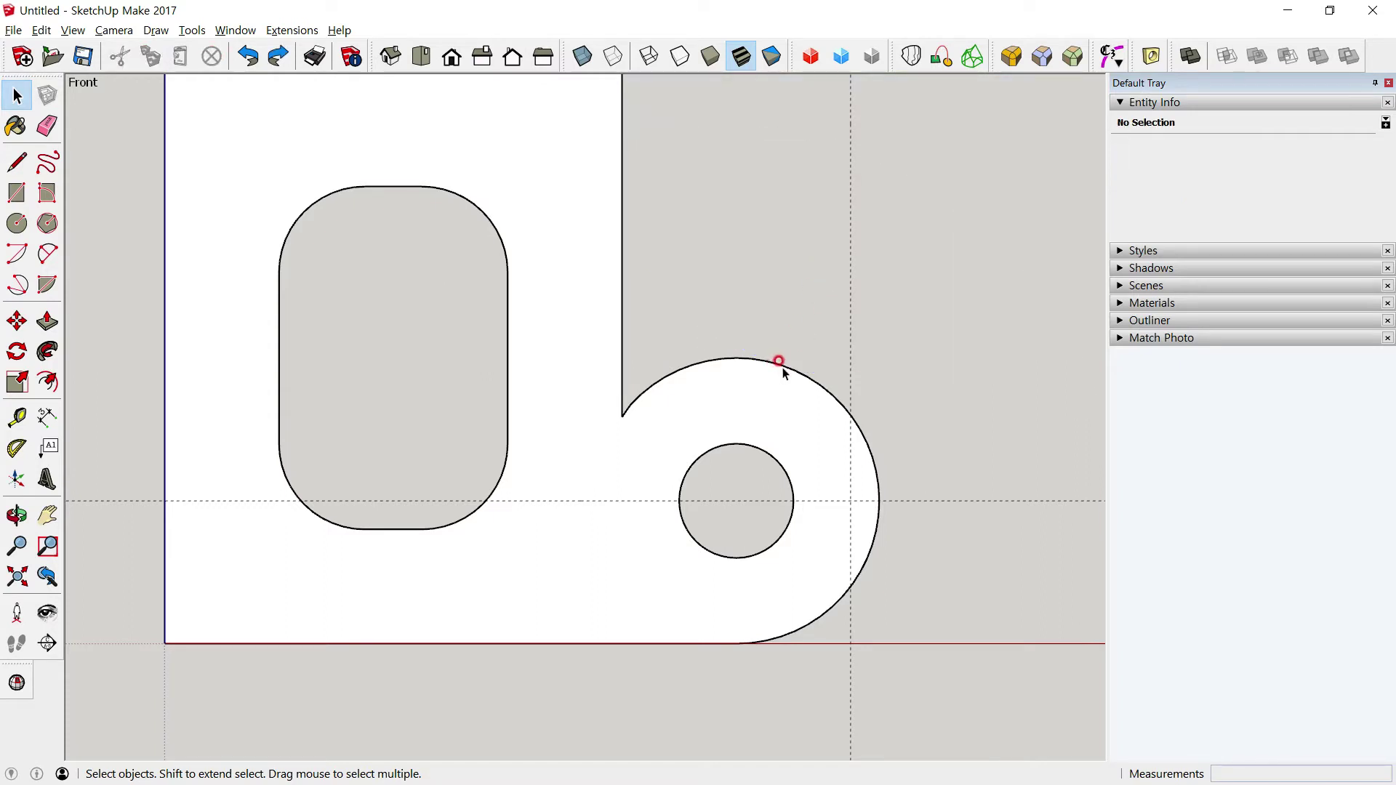
Inspect the rounded-end arc's radius and segment count, then start and cancel a measurement
click(777, 361)
click(1245, 169)
click(1073, 152)
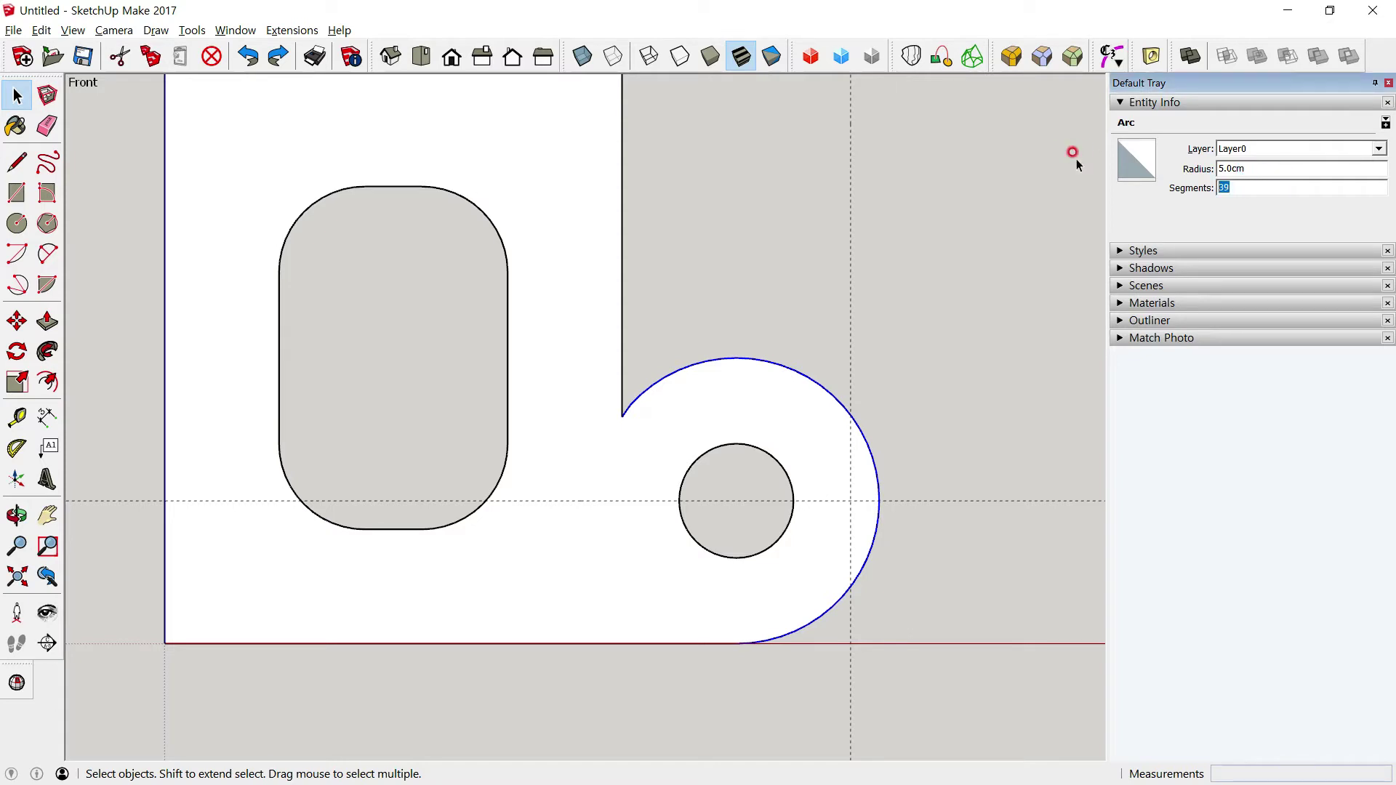
click(693, 216)
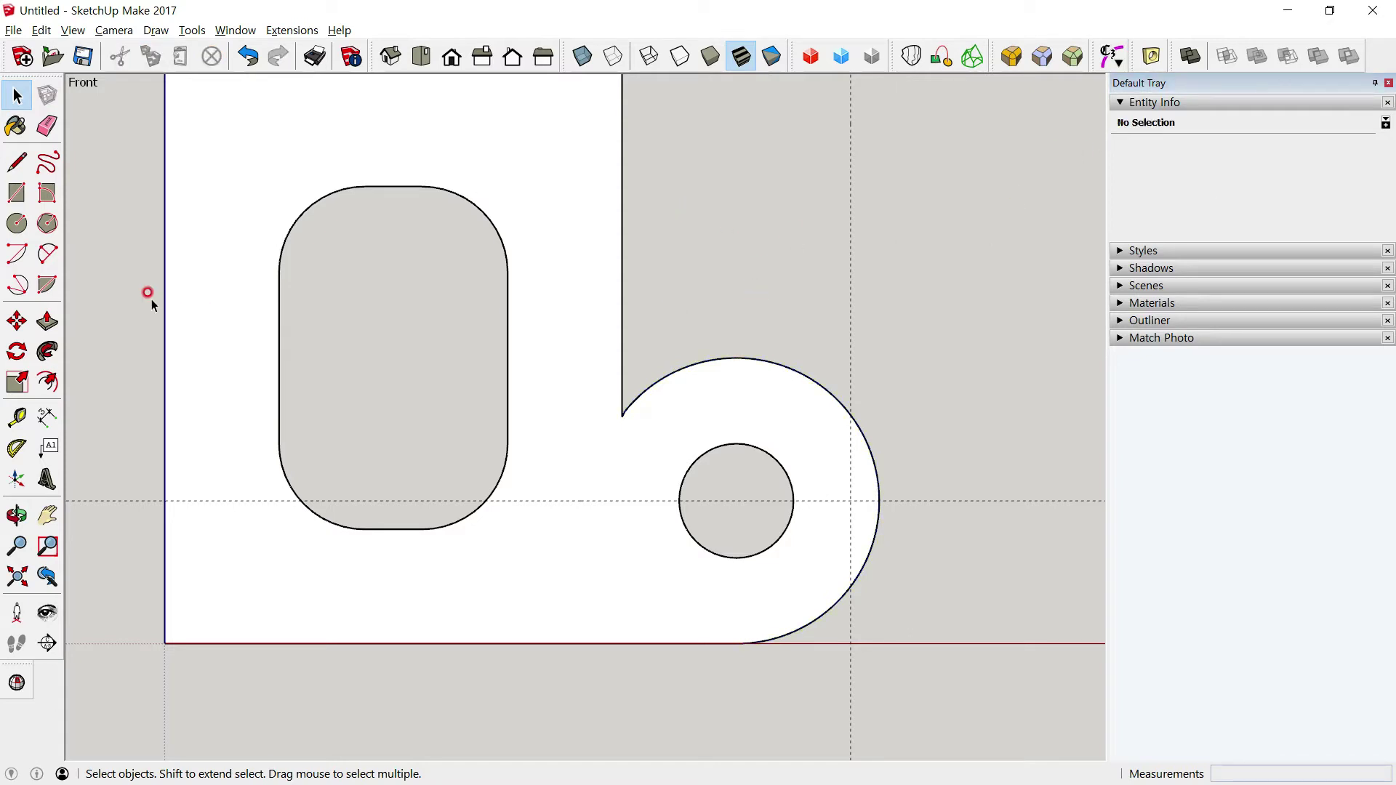
click(17, 419)
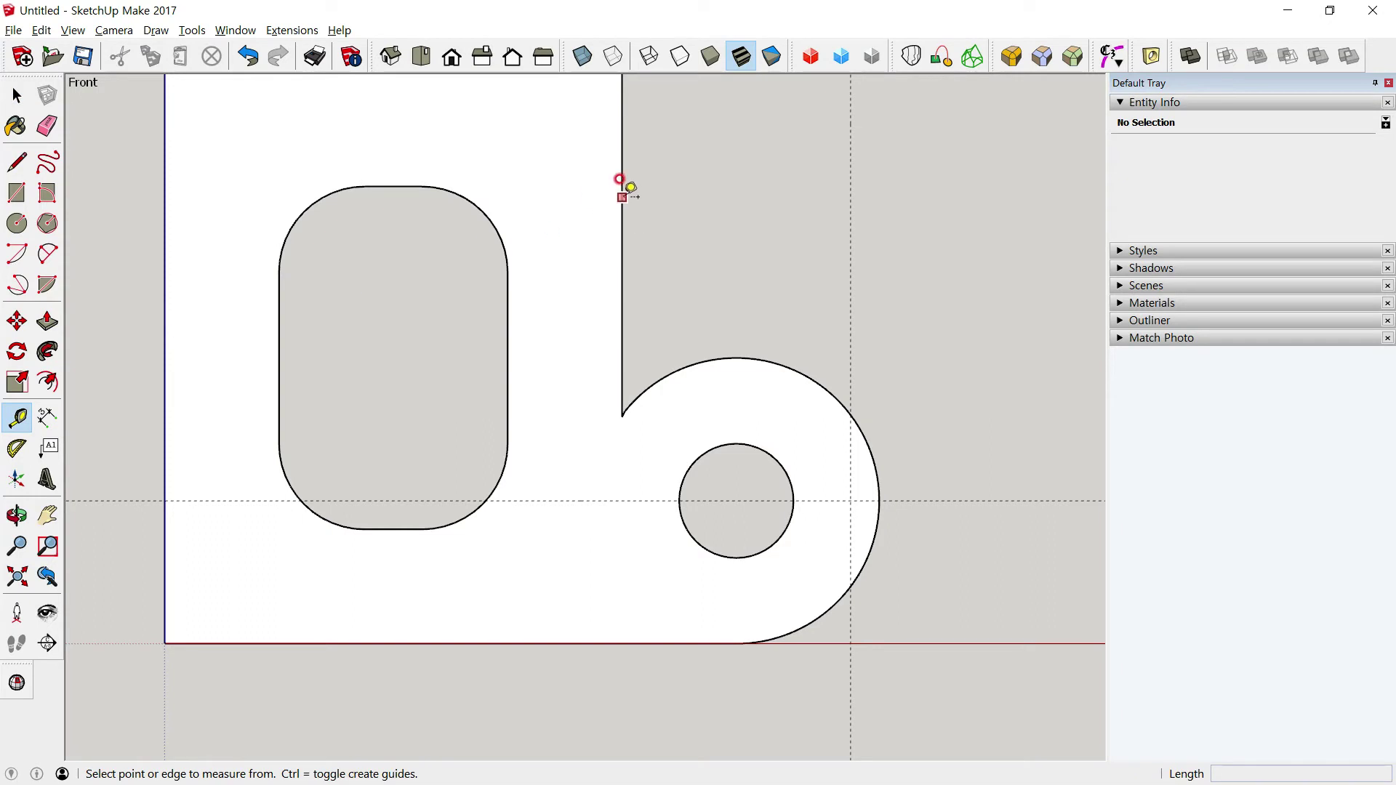
click(621, 197)
text(8)
key(Escape)
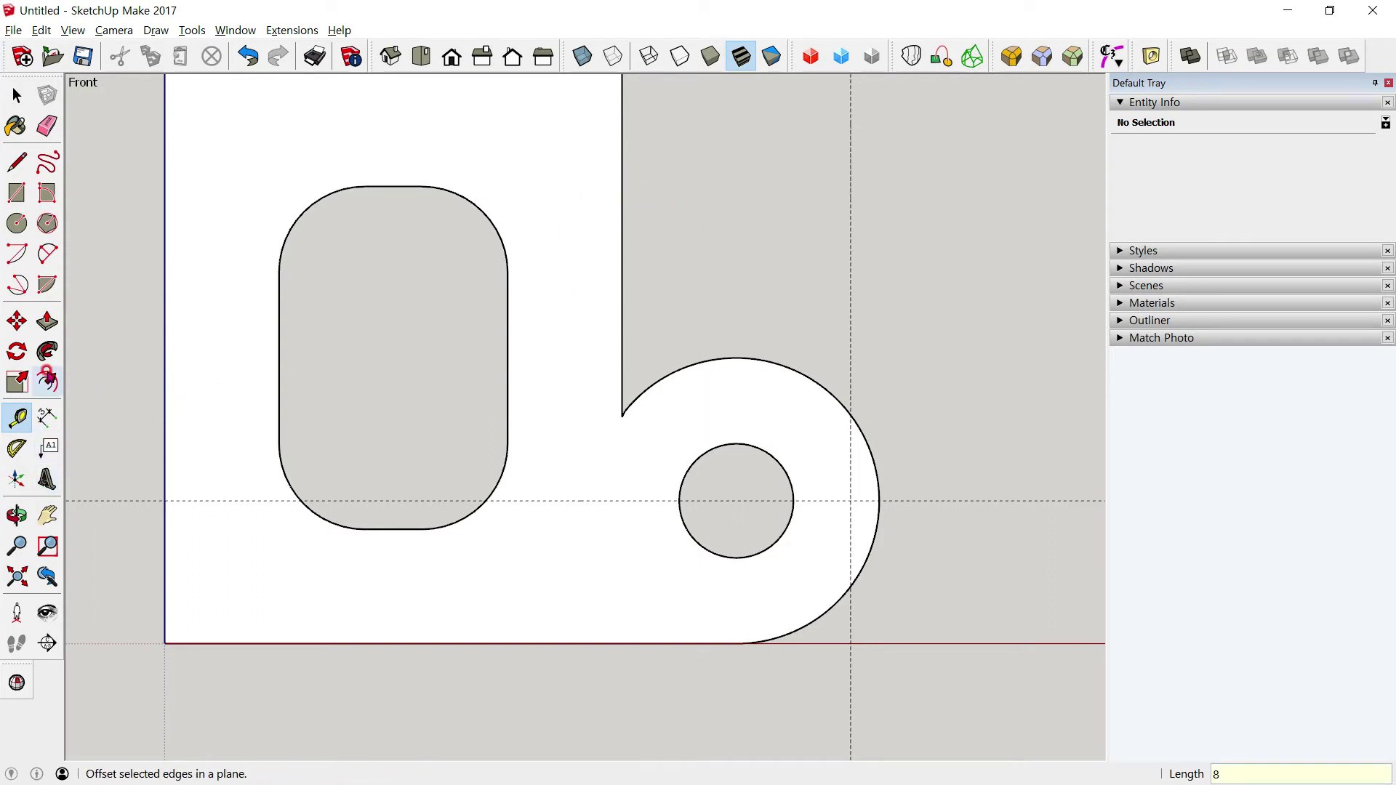
Offset the holed lobe's rounded-end arc 8 cm outward
click(47, 381)
click(701, 360)
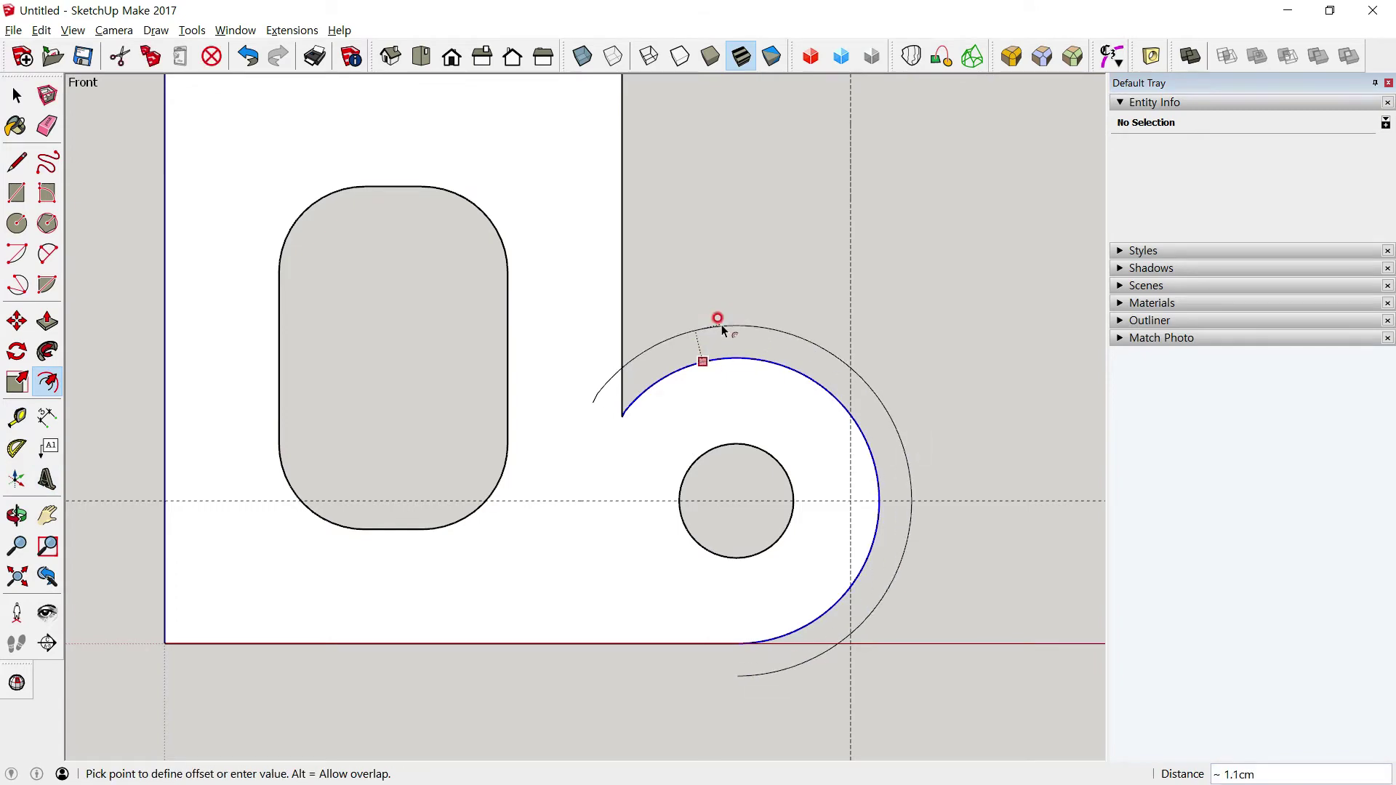
text(8)
key(Return)
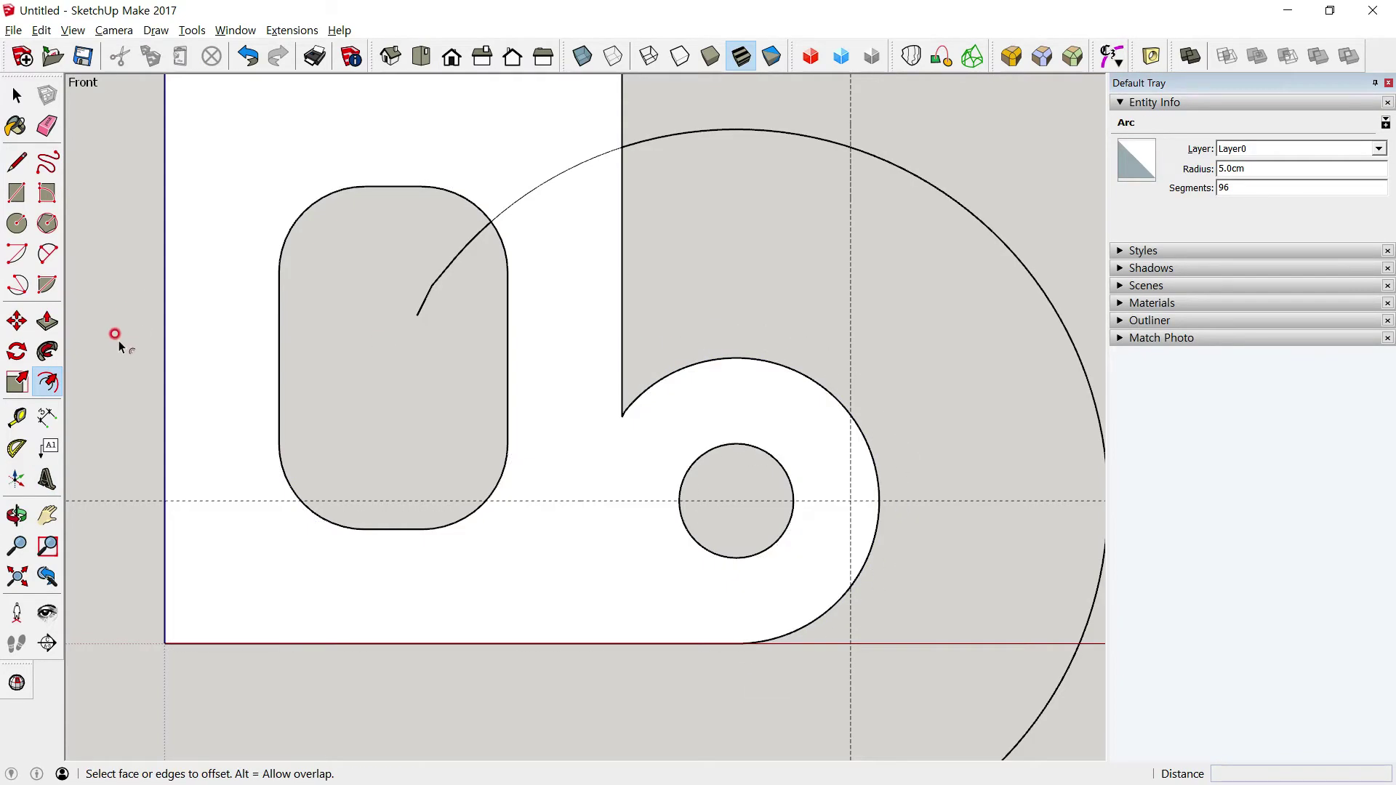
click(17, 223)
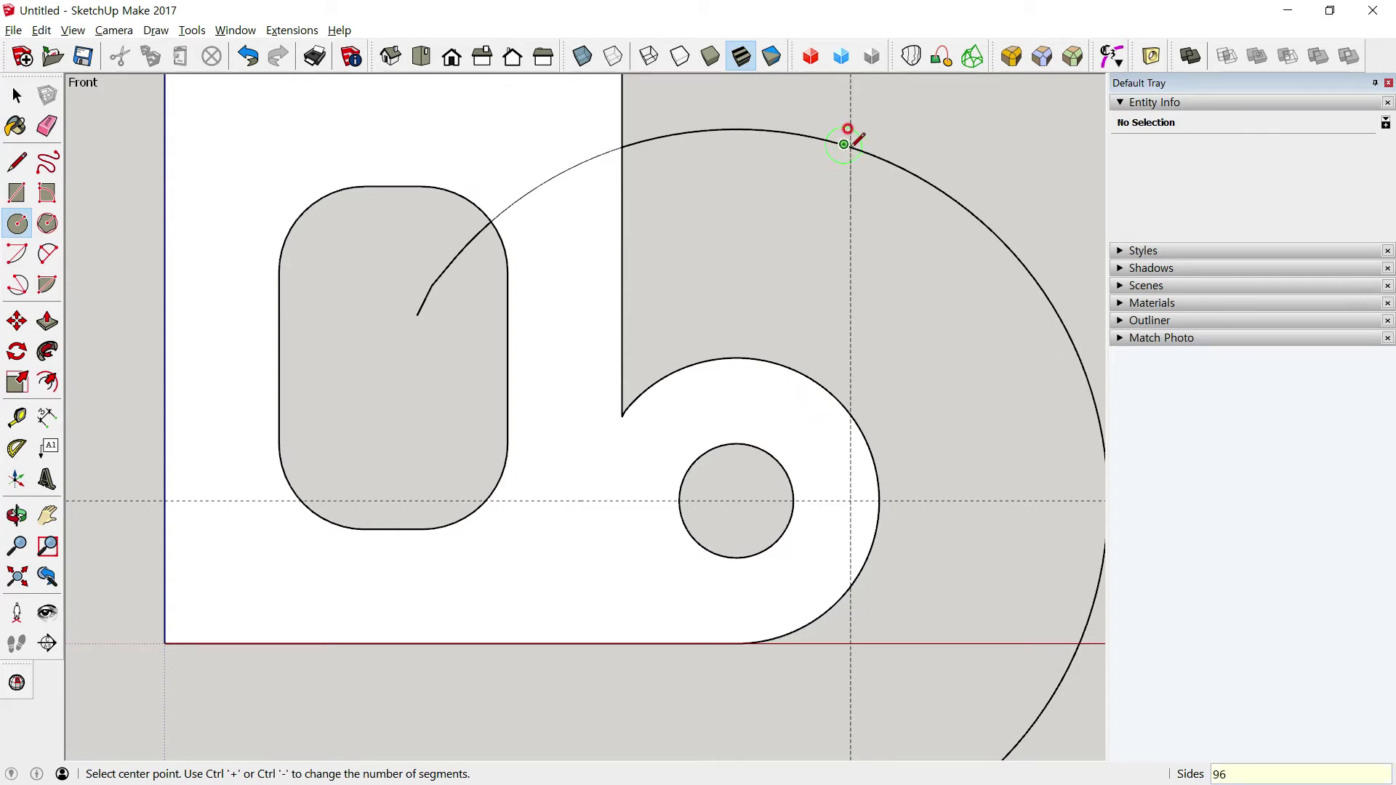
Draw a circle centred where the vertical guide meets the offset arc, touching the rounded end
scroll(850, 153, up, 2)
scroll(851, 152, up, 1)
scroll(849, 140, up, 2)
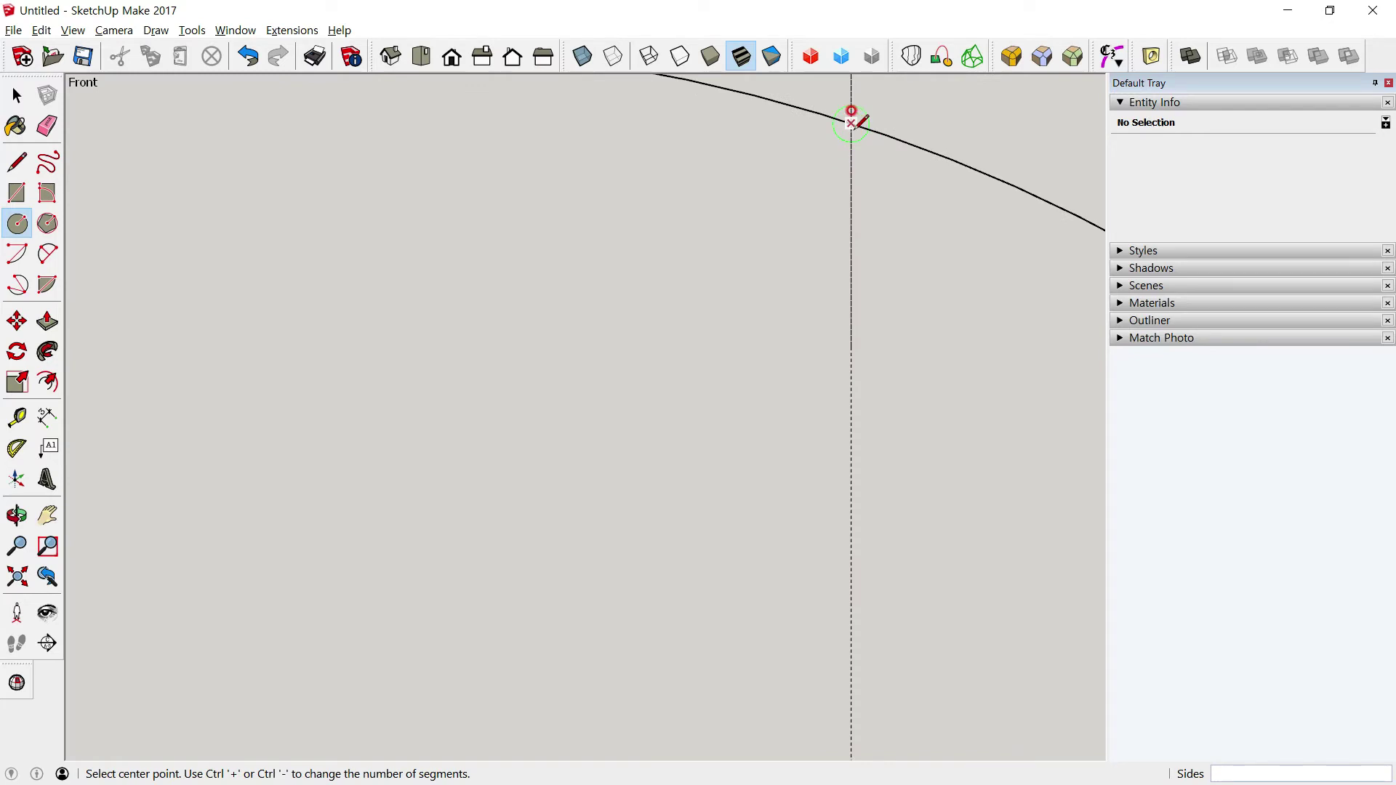
click(851, 123)
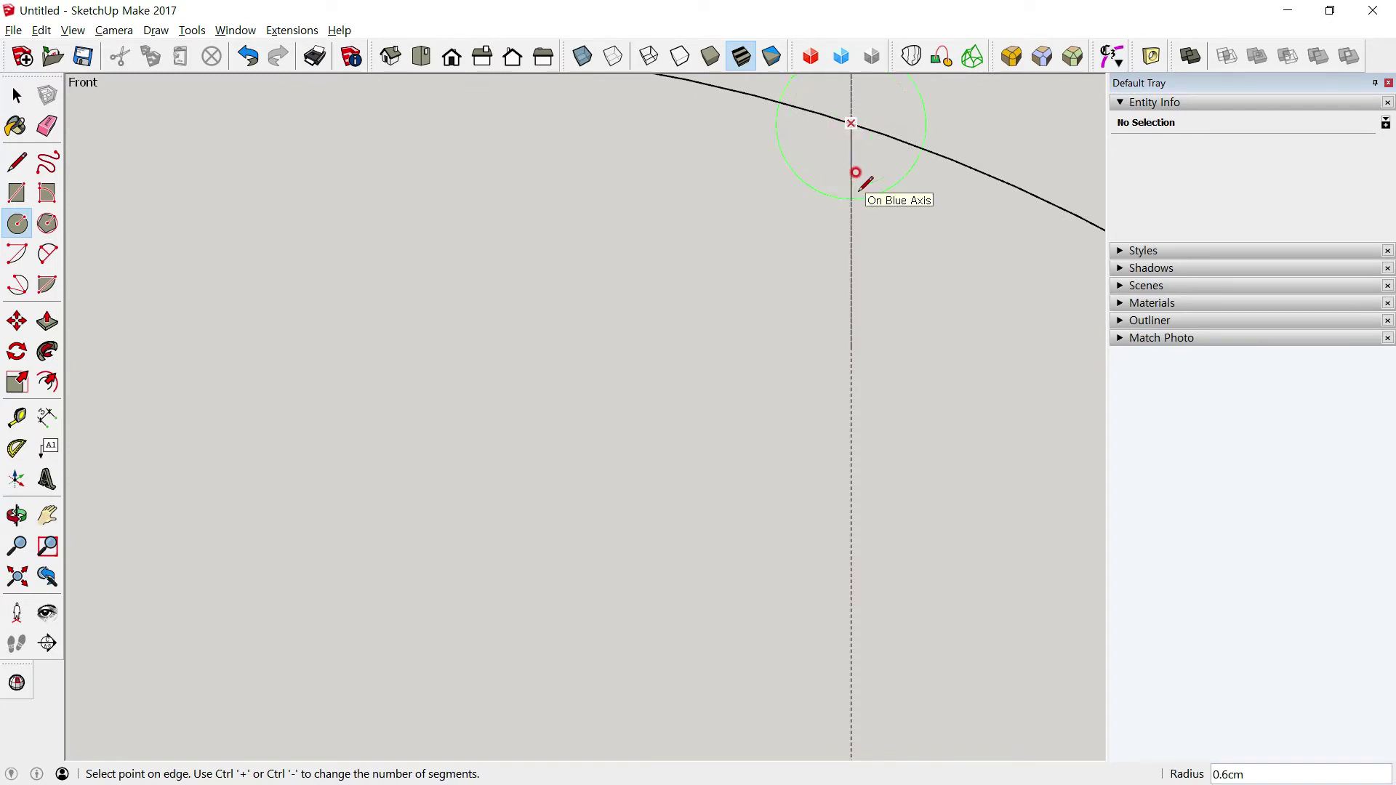
click(855, 194)
scroll(796, 315, down, 2)
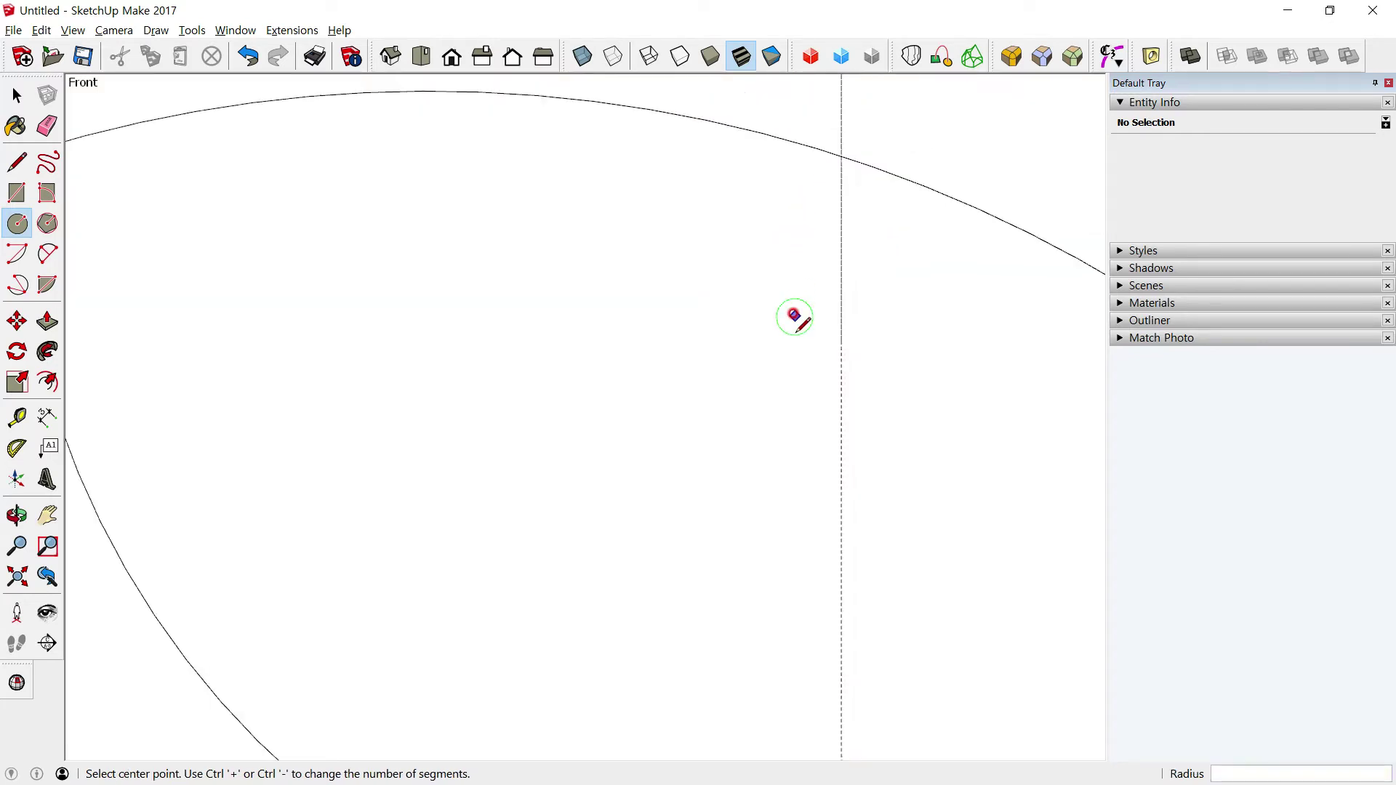
scroll(791, 384, down, 2)
scroll(792, 385, down, 1)
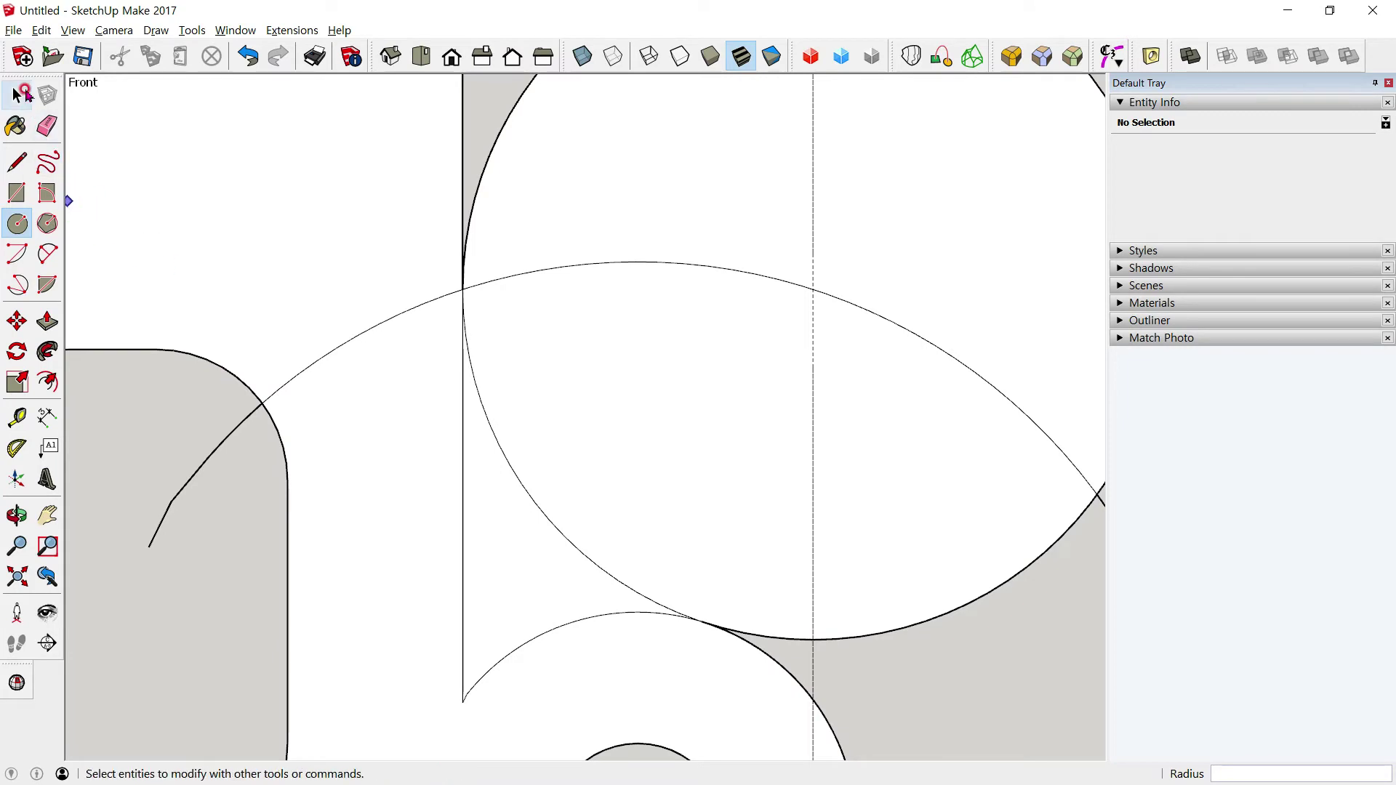
Erase the stray vertical line and arc piece inside the circle
click(16, 95)
scroll(465, 538, down, 1)
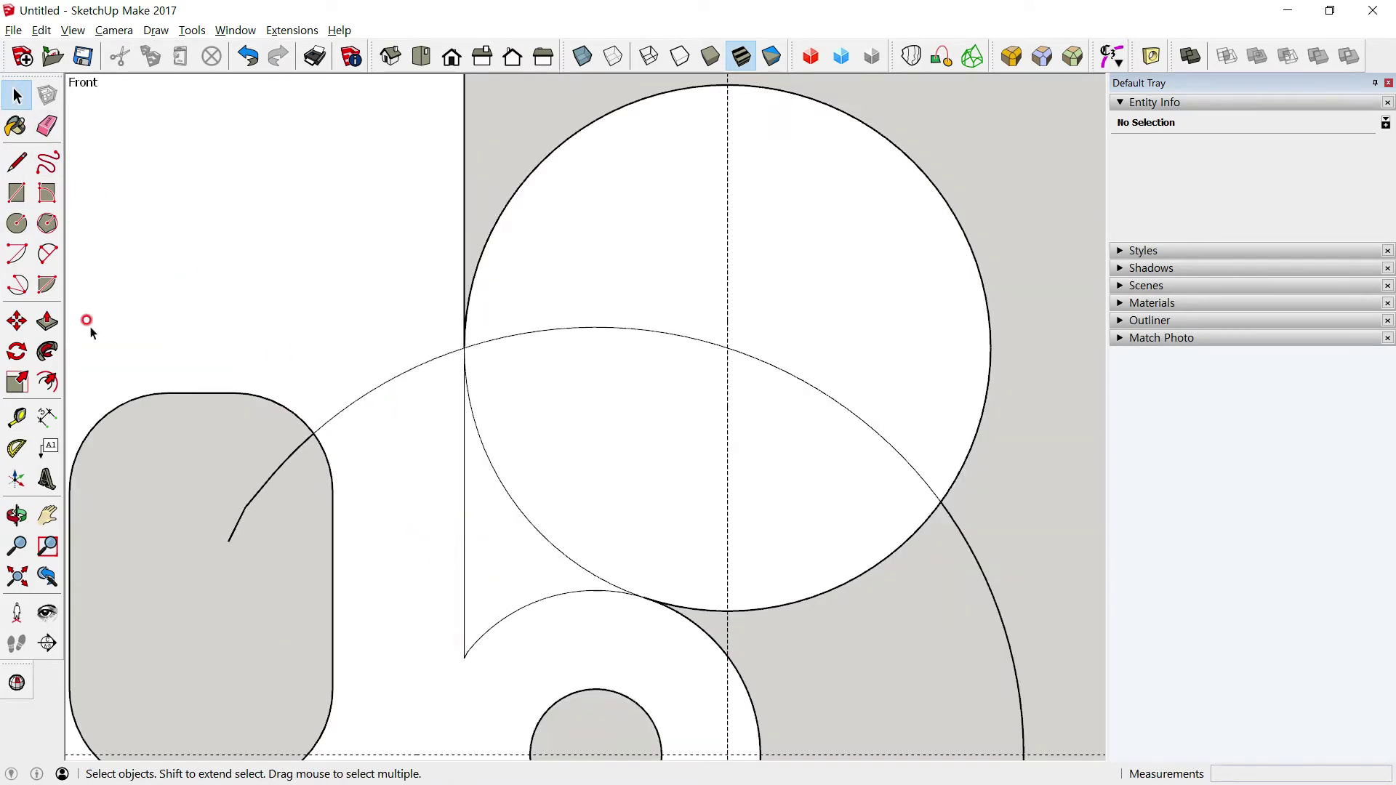
click(46, 125)
drag(465, 629, 461, 636)
scroll(525, 598, down, 1)
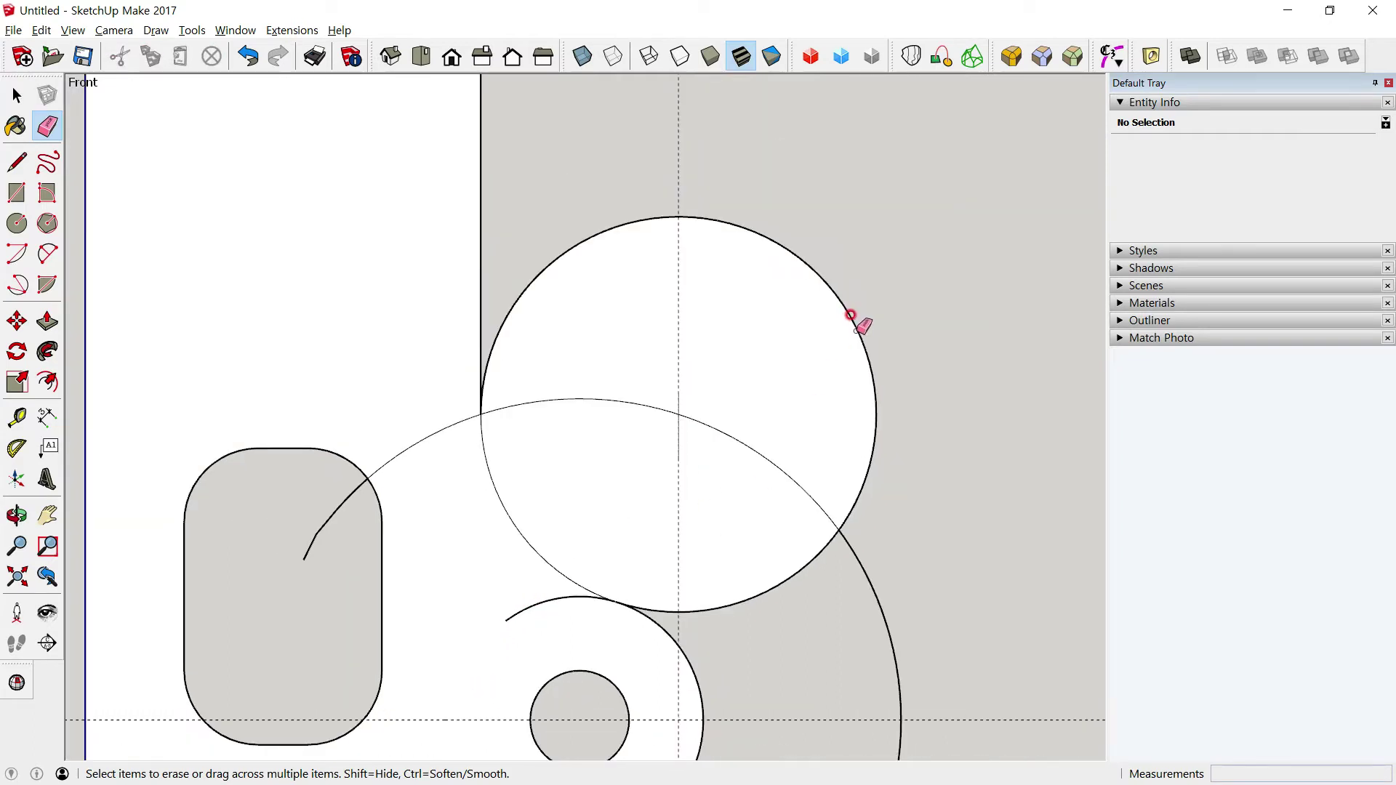
Erase the leftover construction-circle arcs around the lower-right lobe
click(850, 315)
click(743, 431)
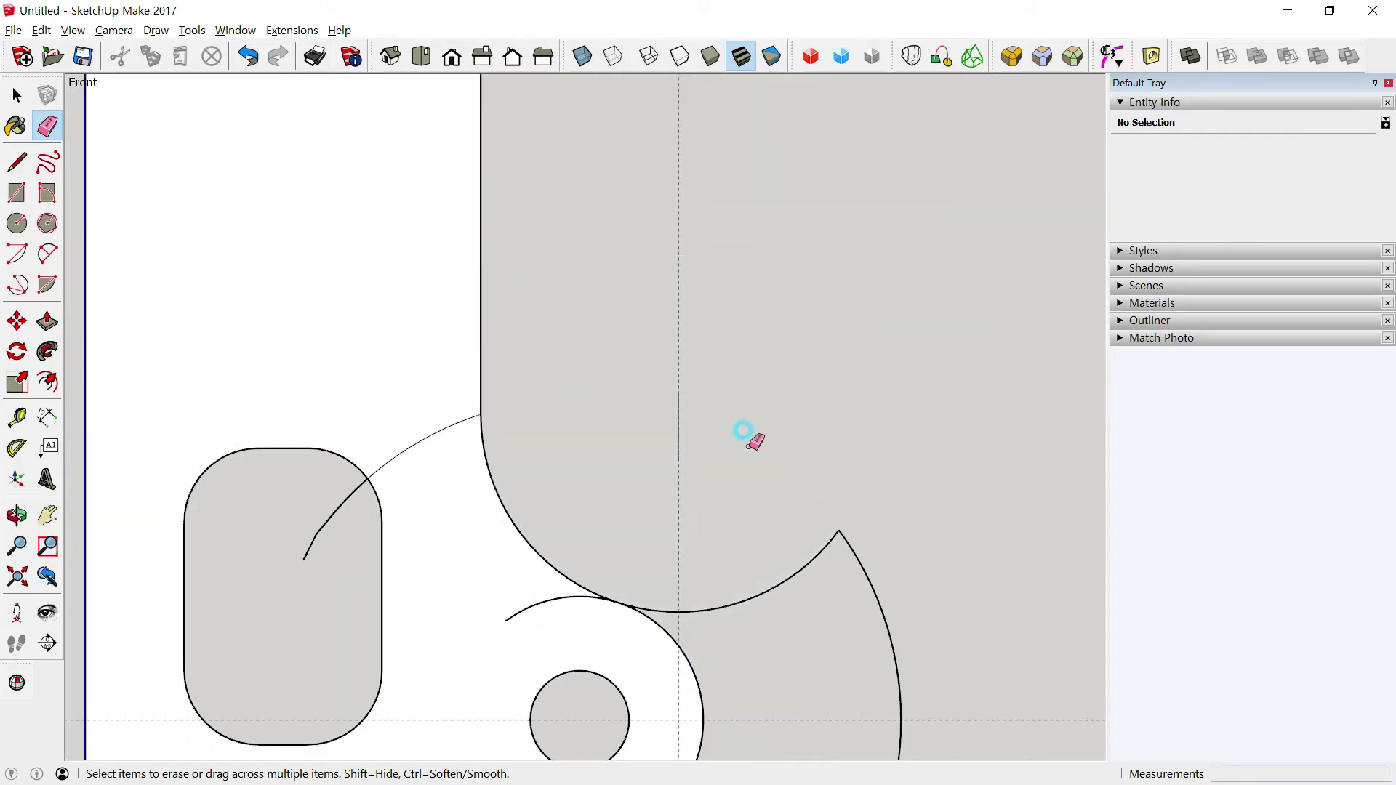
click(744, 584)
click(854, 549)
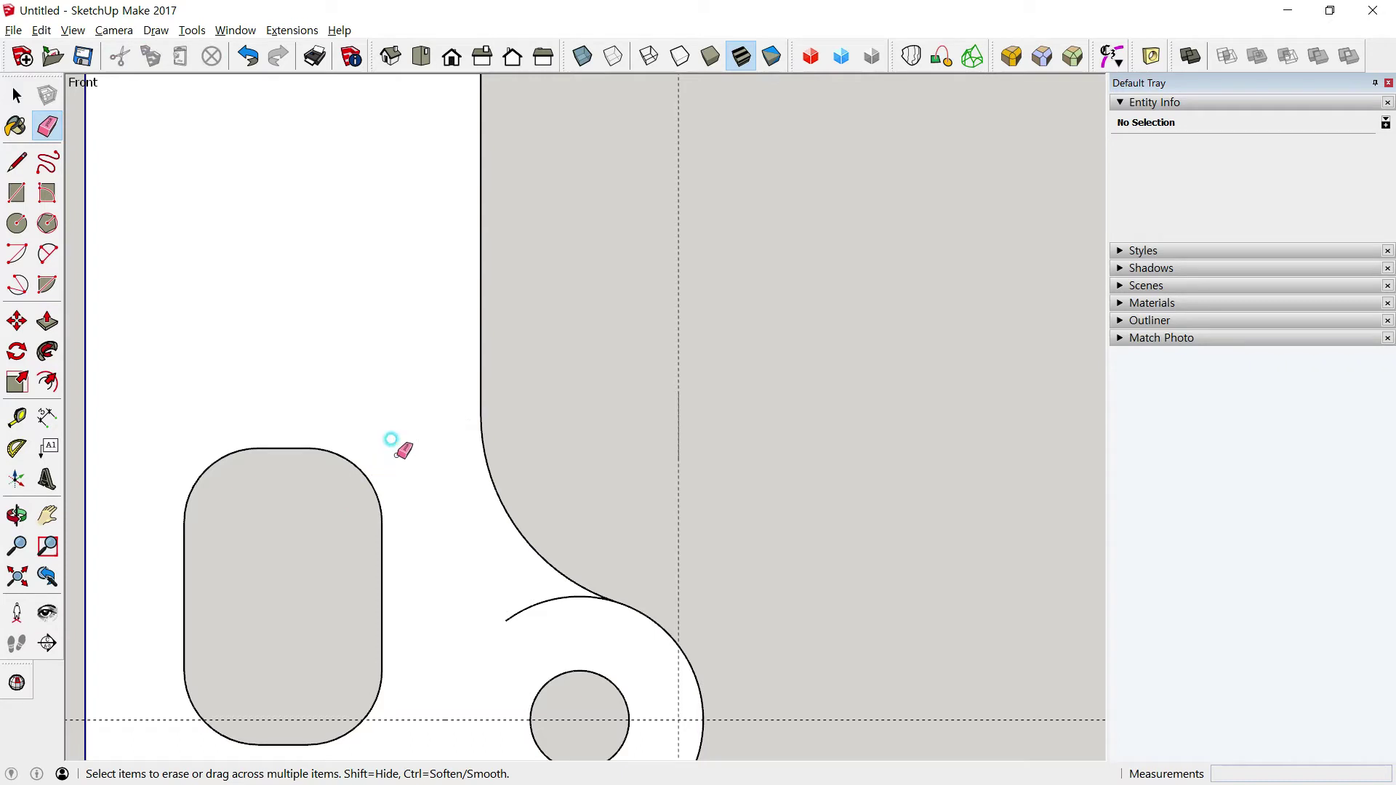
scroll(613, 607, up, 2)
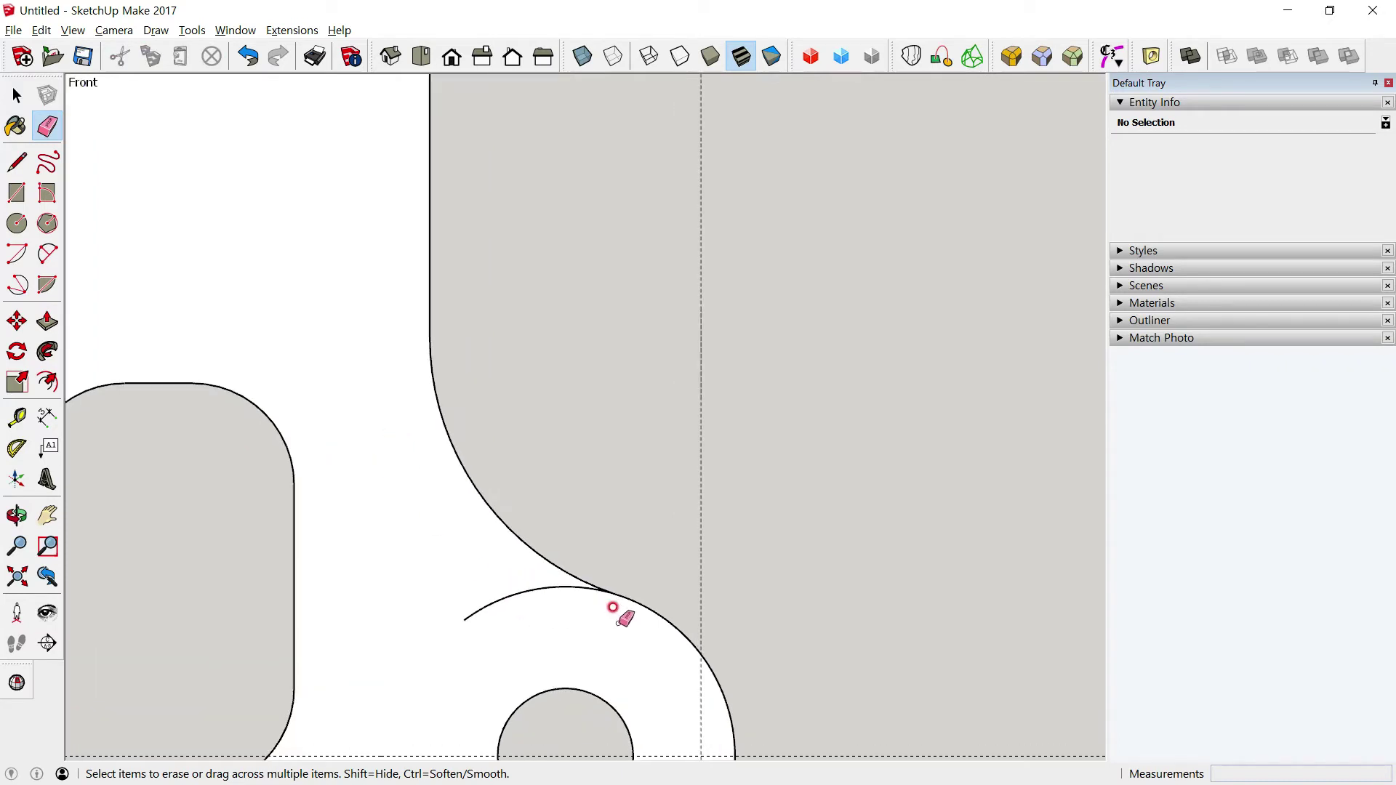
click(16, 96)
scroll(596, 605, up, 1)
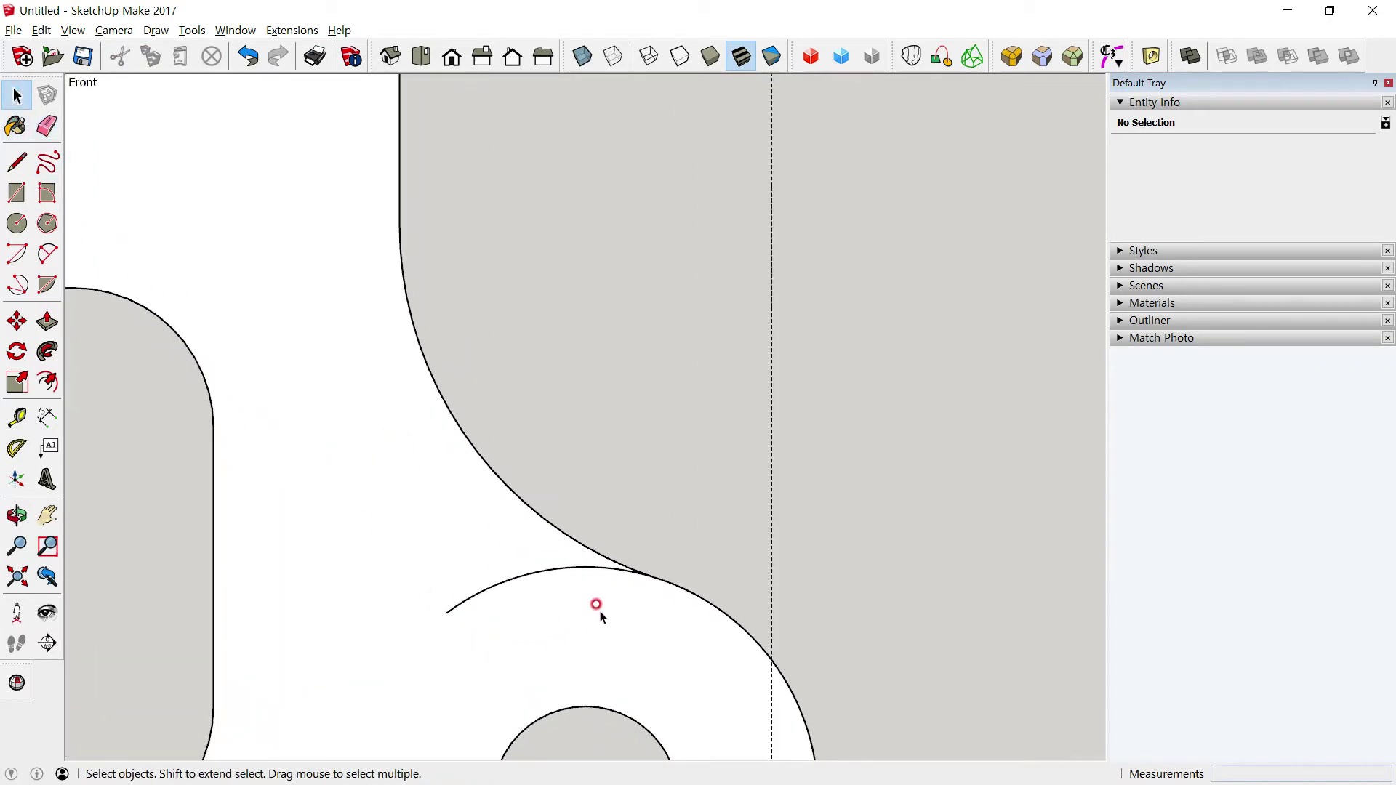
Select the stray arc segments left near the lower-right curve
drag(420, 588, 410, 568)
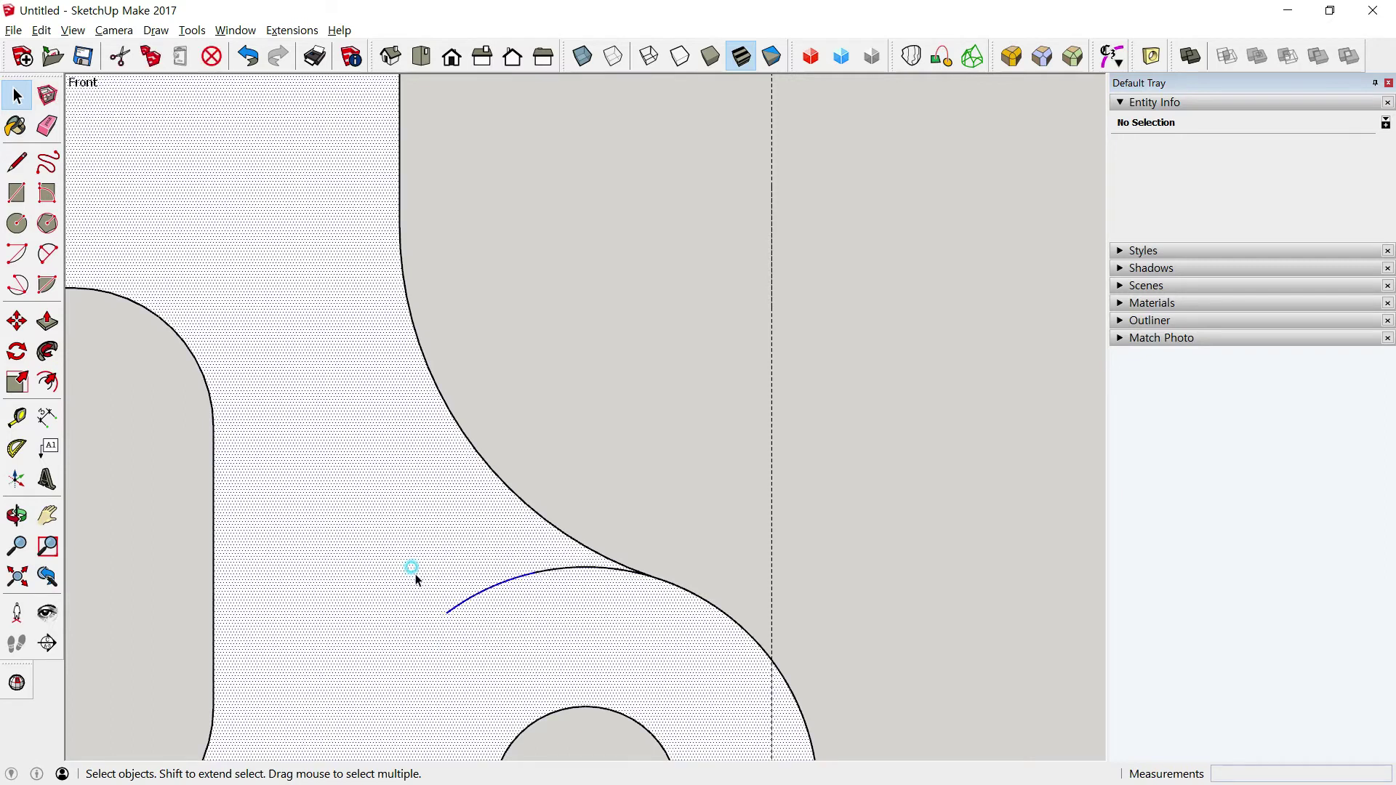
scroll(560, 605, up, 1)
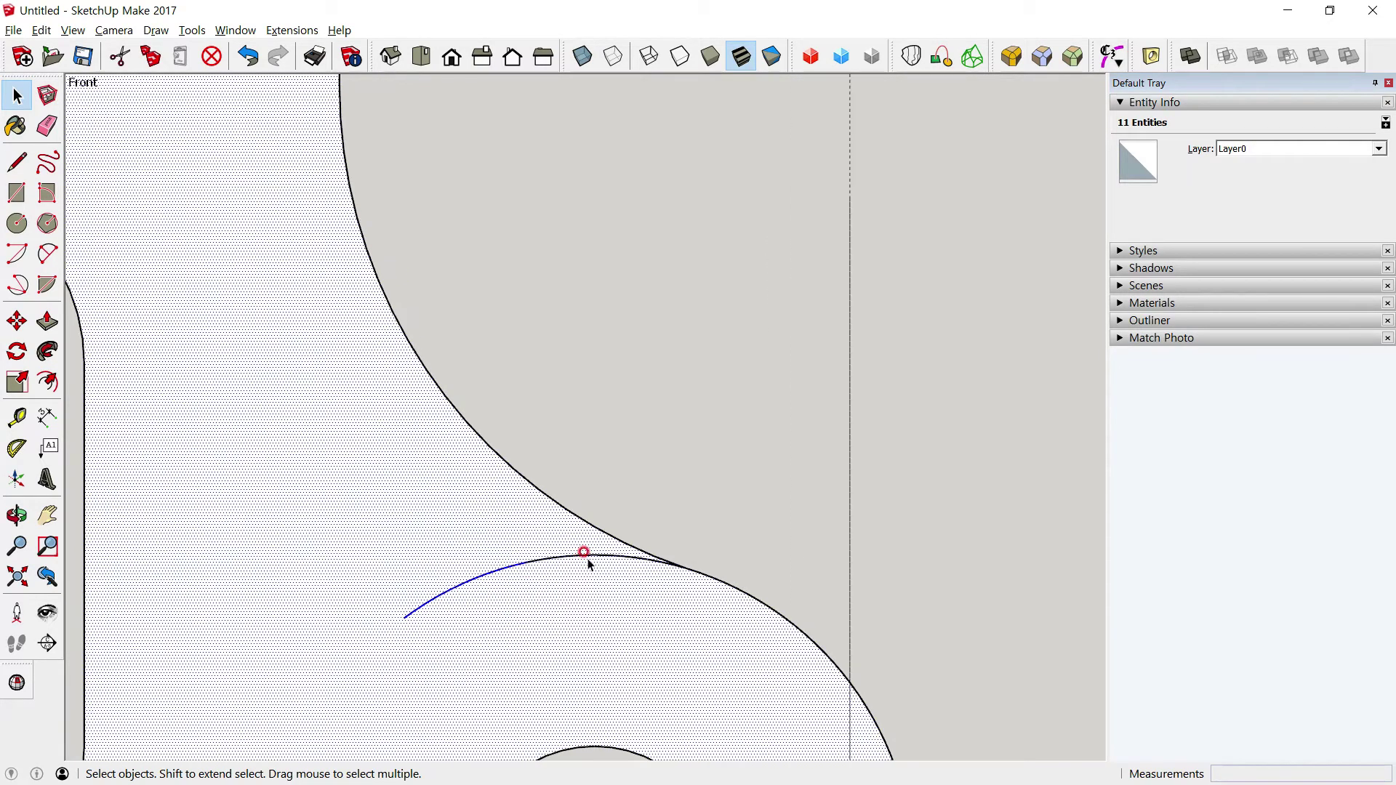
click(588, 560)
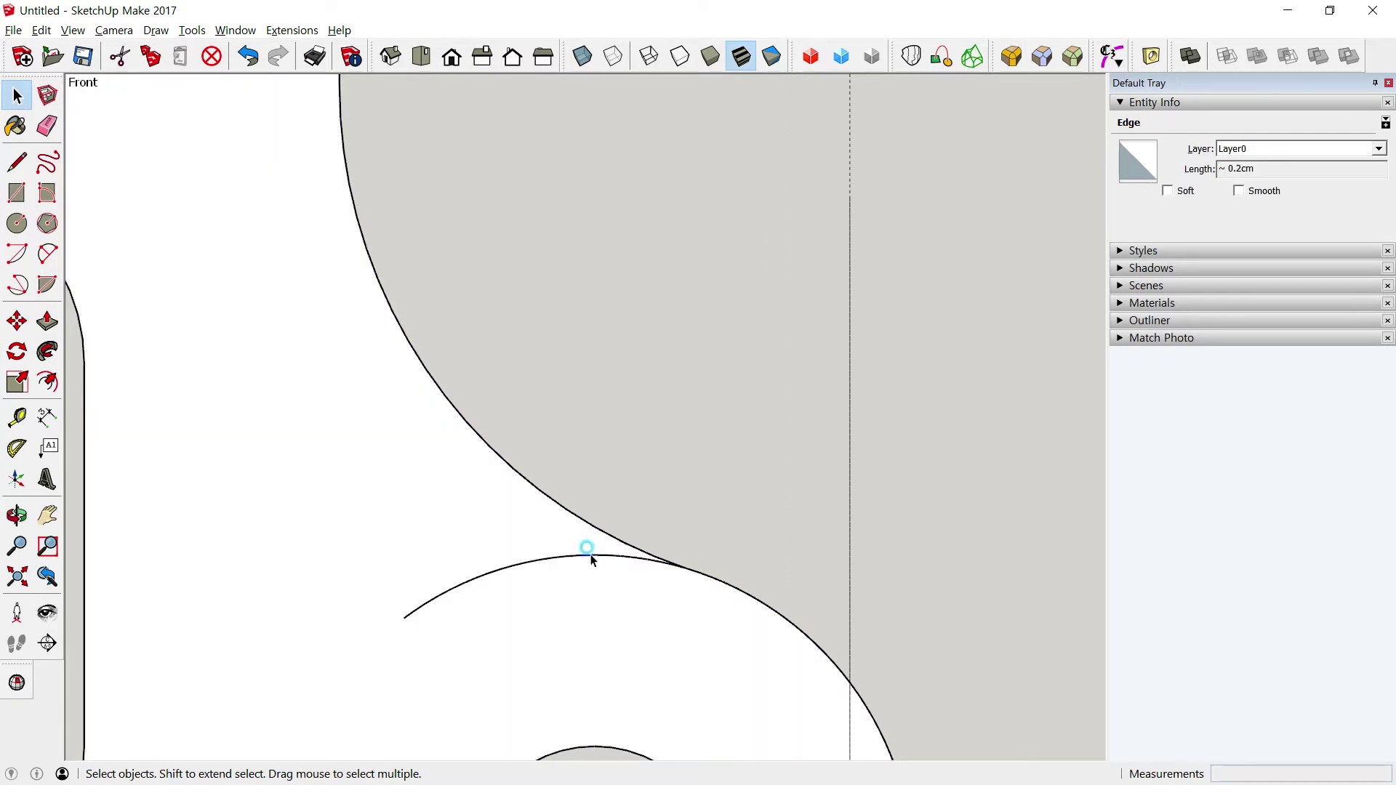
scroll(575, 566, up, 1)
scroll(571, 563, up, 1)
drag(218, 484, 937, 753)
scroll(934, 751, down, 1)
scroll(939, 736, down, 1)
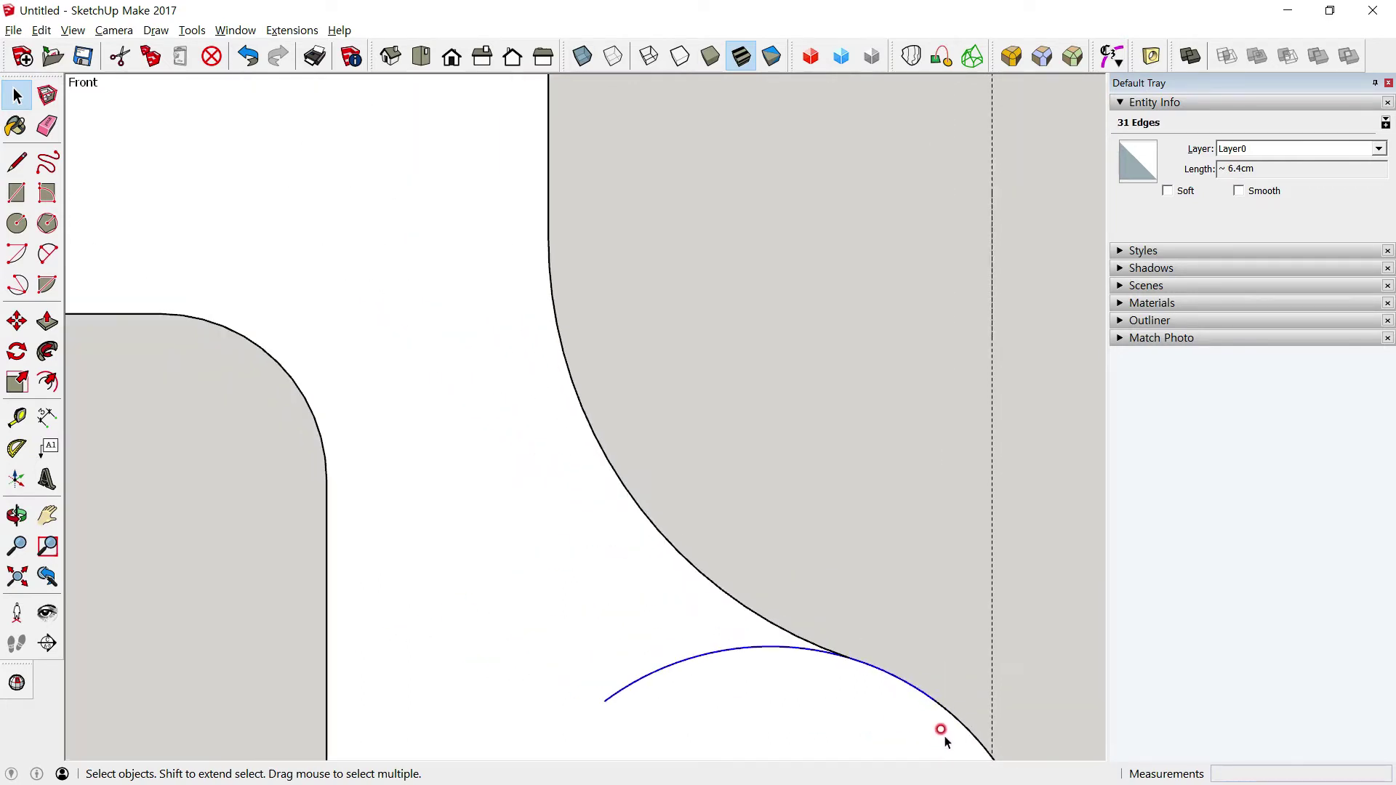
Erase the stray arc overhanging the lower-right curve in two passes
shift+middle_drag(869, 674, 776, 412)
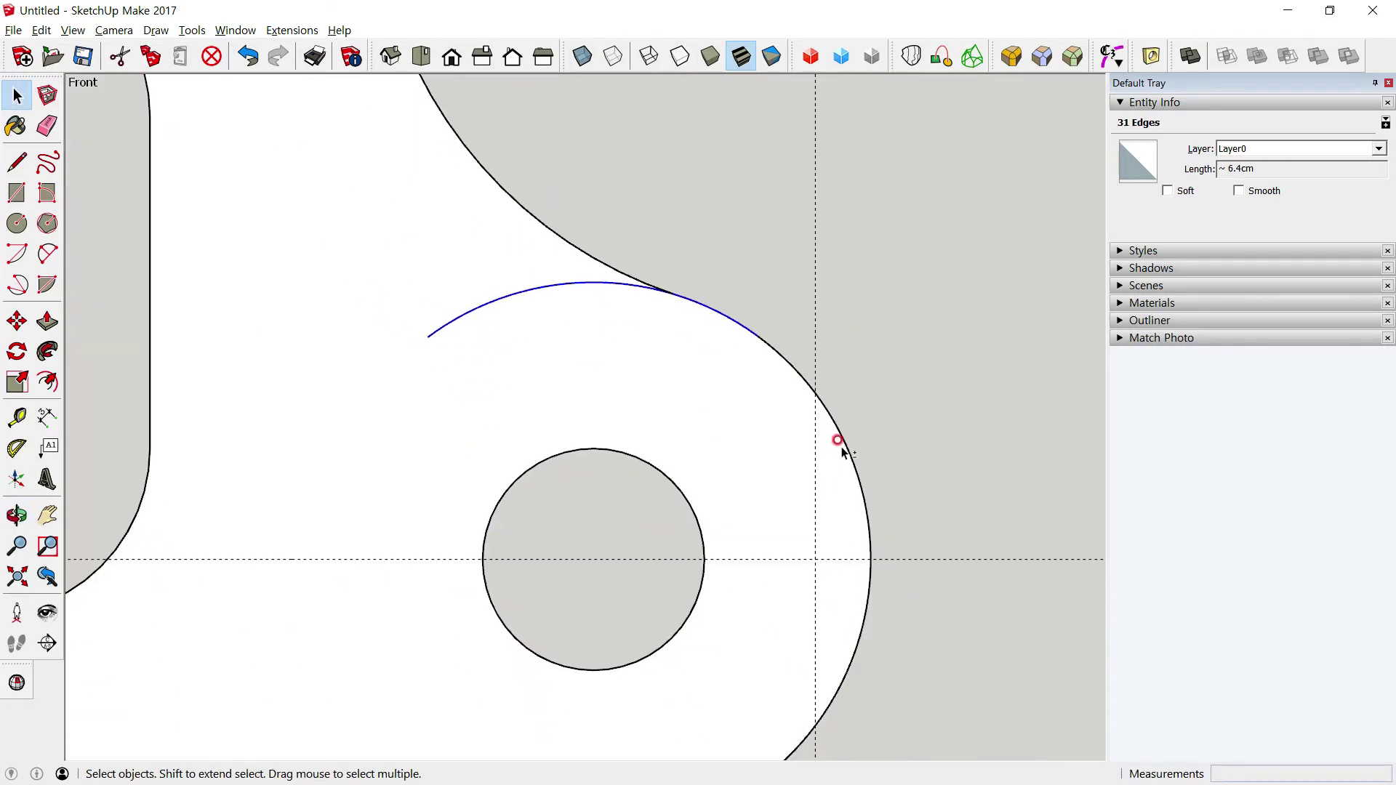
scroll(631, 258, up, 1)
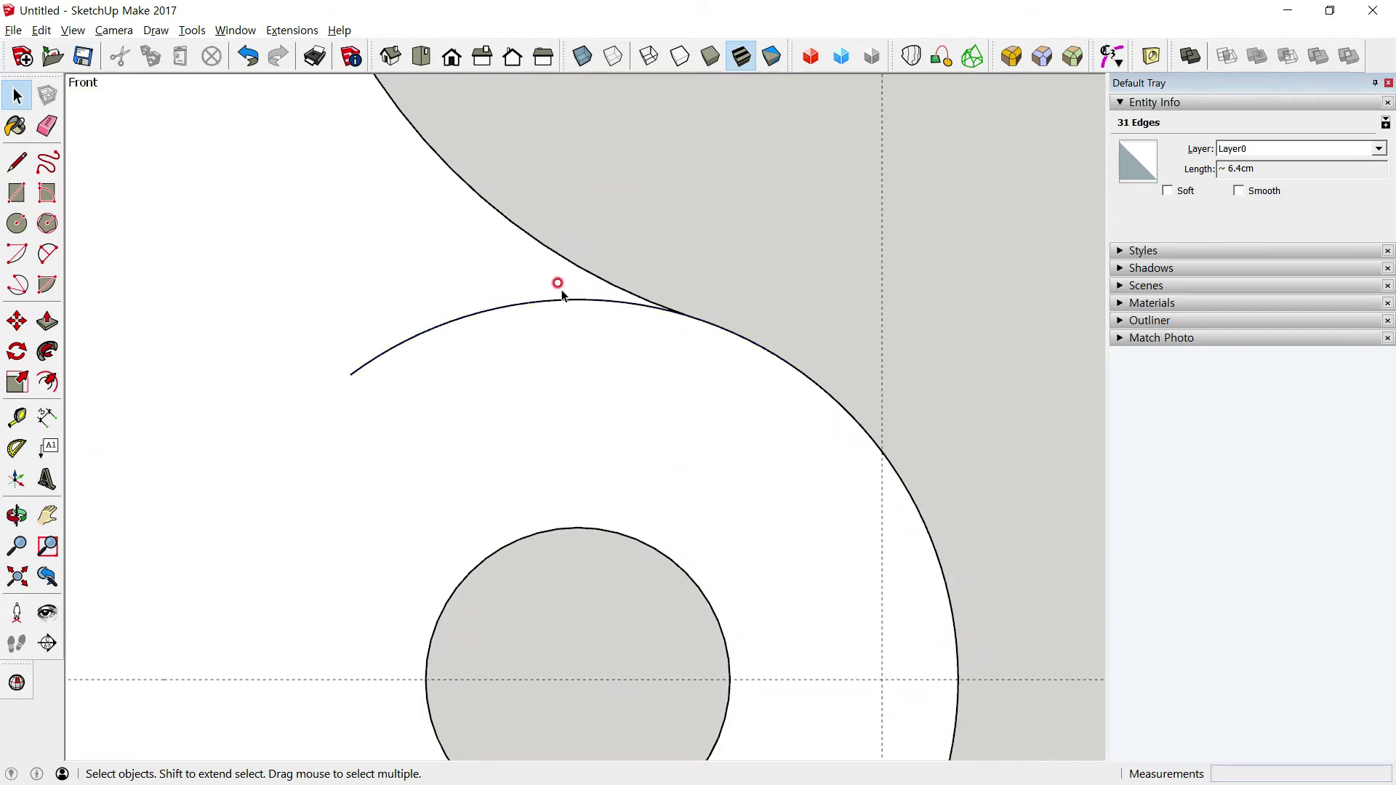
drag(565, 282, 330, 425)
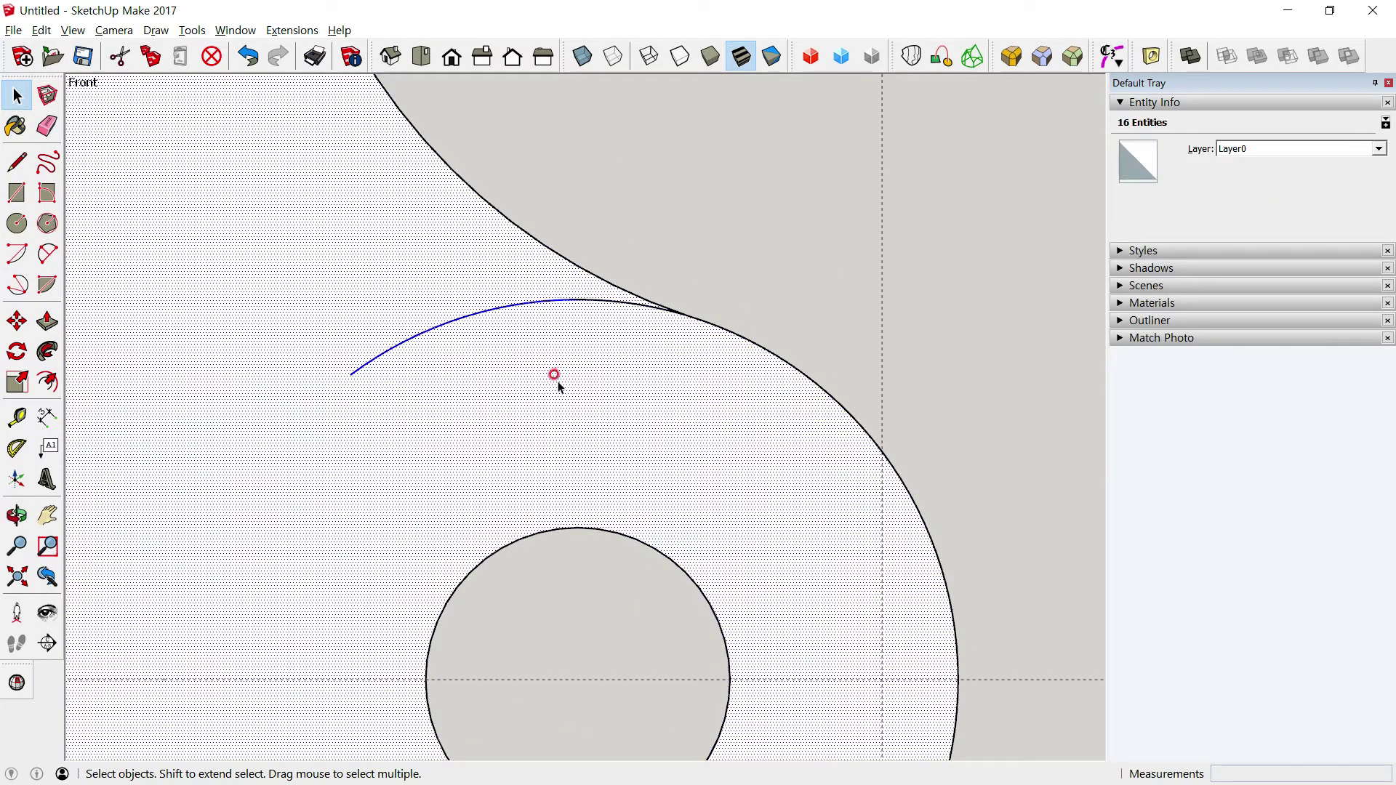
click(318, 159)
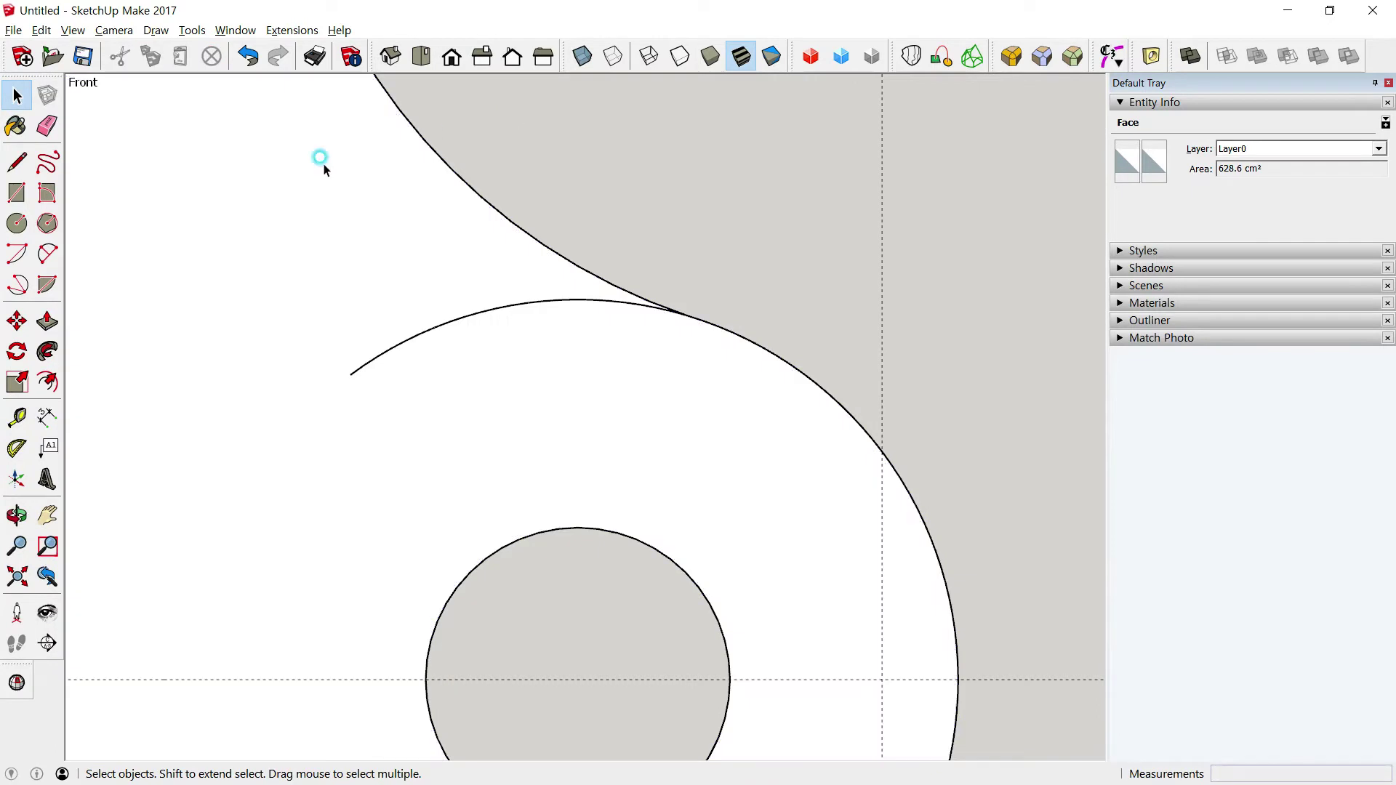
click(45, 126)
mouse_move(343, 358)
mouse_down()
mouse_move(407, 318)
mouse_move(471, 306)
mouse_up()
mouse_move(551, 282)
mouse_down()
mouse_move(452, 302)
mouse_move(580, 299)
mouse_move(589, 282)
mouse_move(666, 302)
mouse_move(665, 290)
mouse_up()
Zoom out and centre the whole cleaned profile in the view
scroll(667, 302, up, 2)
scroll(676, 304, up, 2)
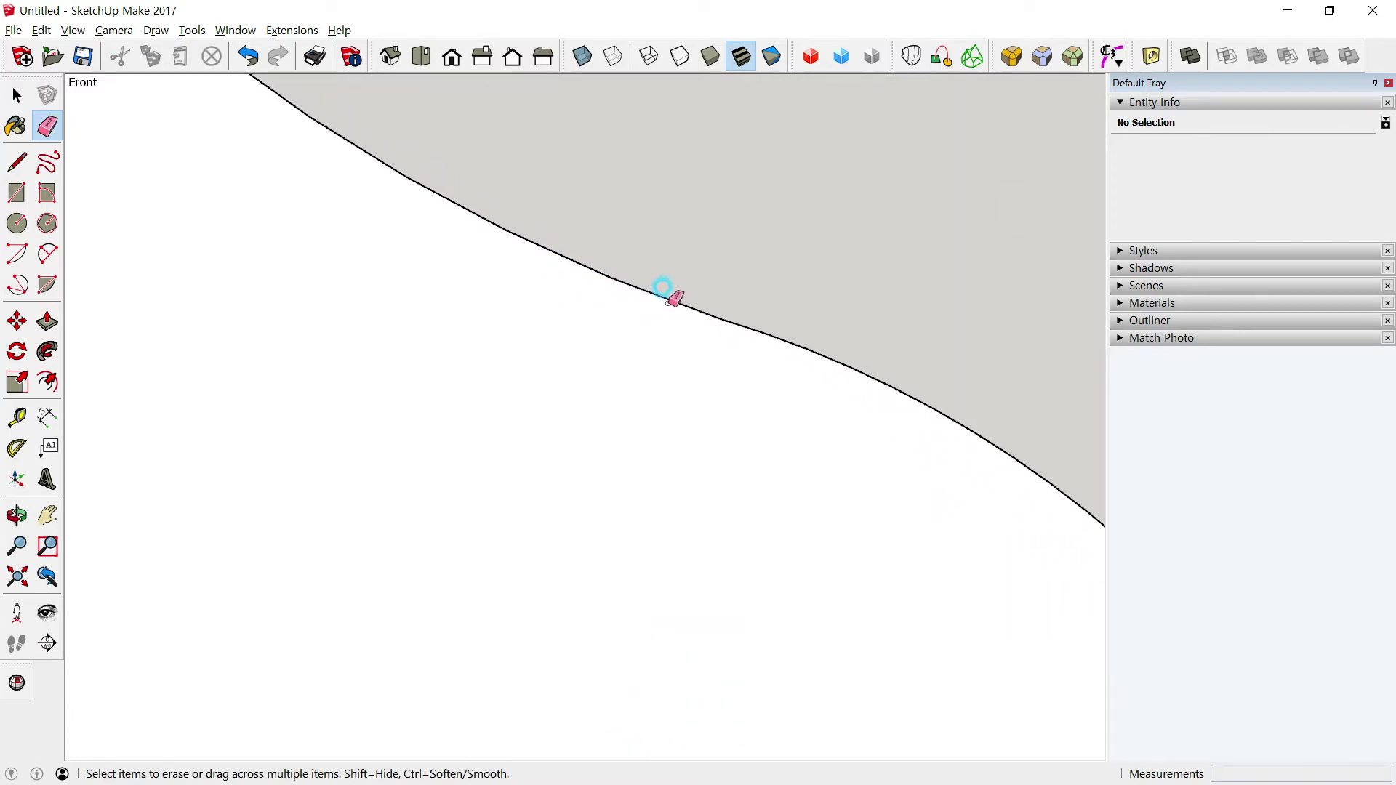
scroll(666, 280, down, 1)
scroll(717, 430, down, 2)
scroll(708, 437, down, 2)
scroll(708, 437, down, 3)
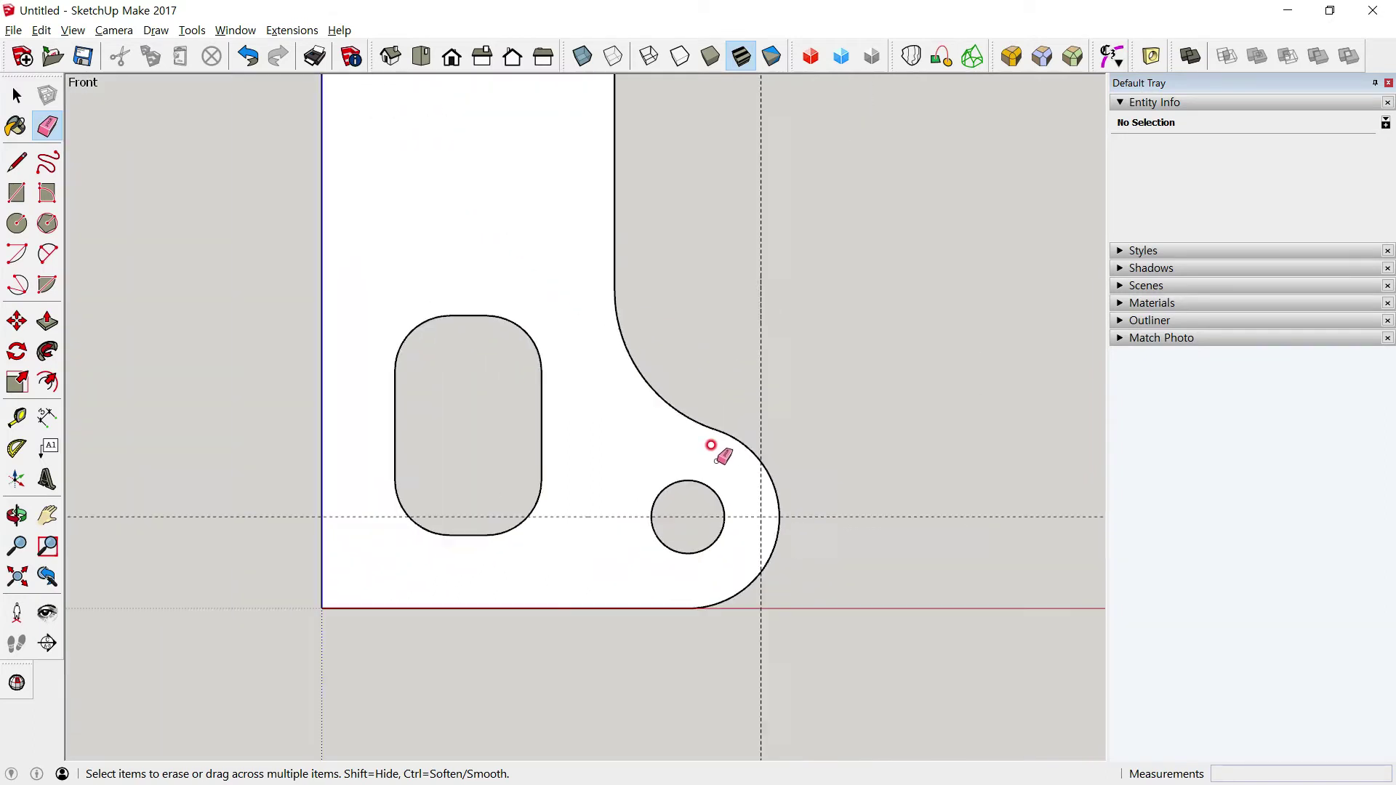
scroll(709, 439, down, 1)
click(17, 95)
scroll(298, 442, down, 1)
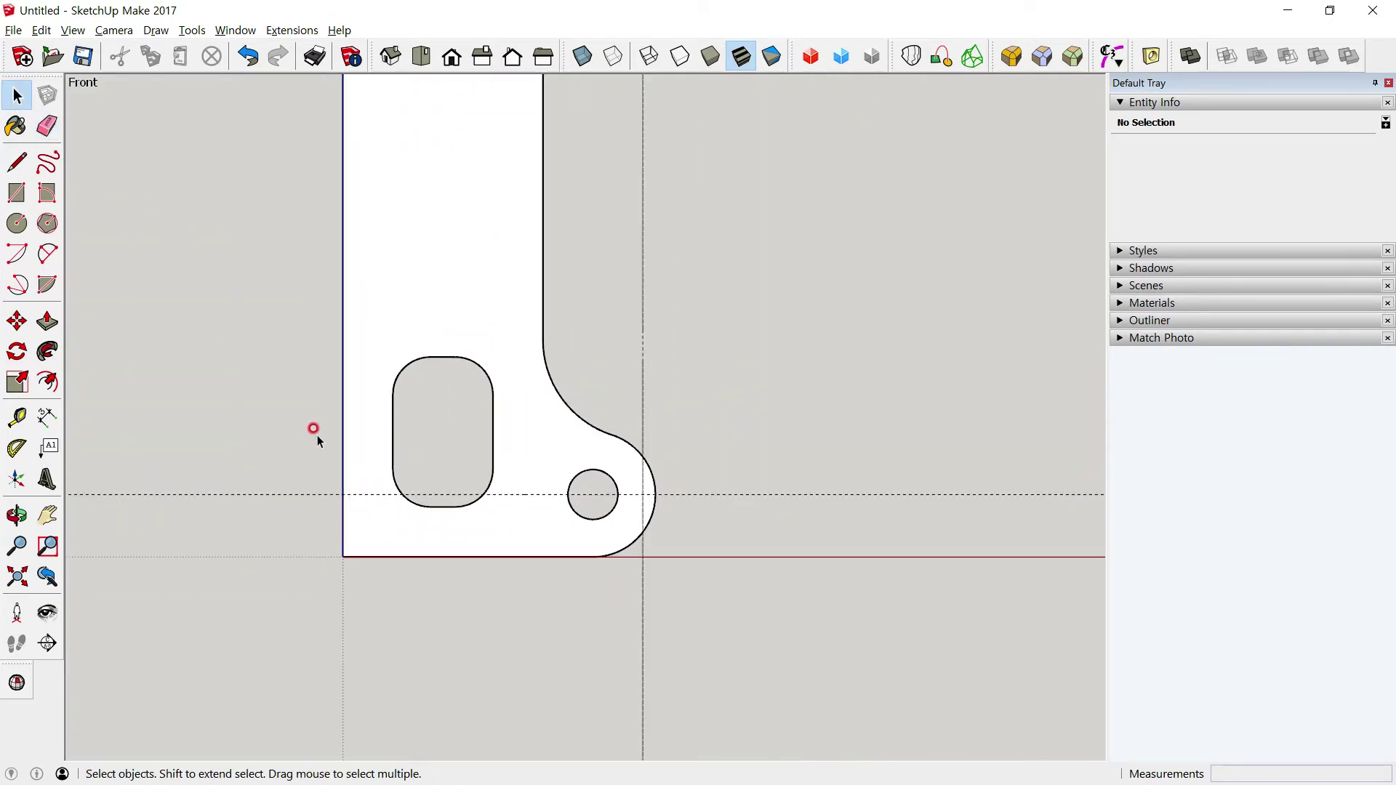
shift+middle_drag(311, 429, 623, 682)
shift+middle_drag(635, 608, 574, 449)
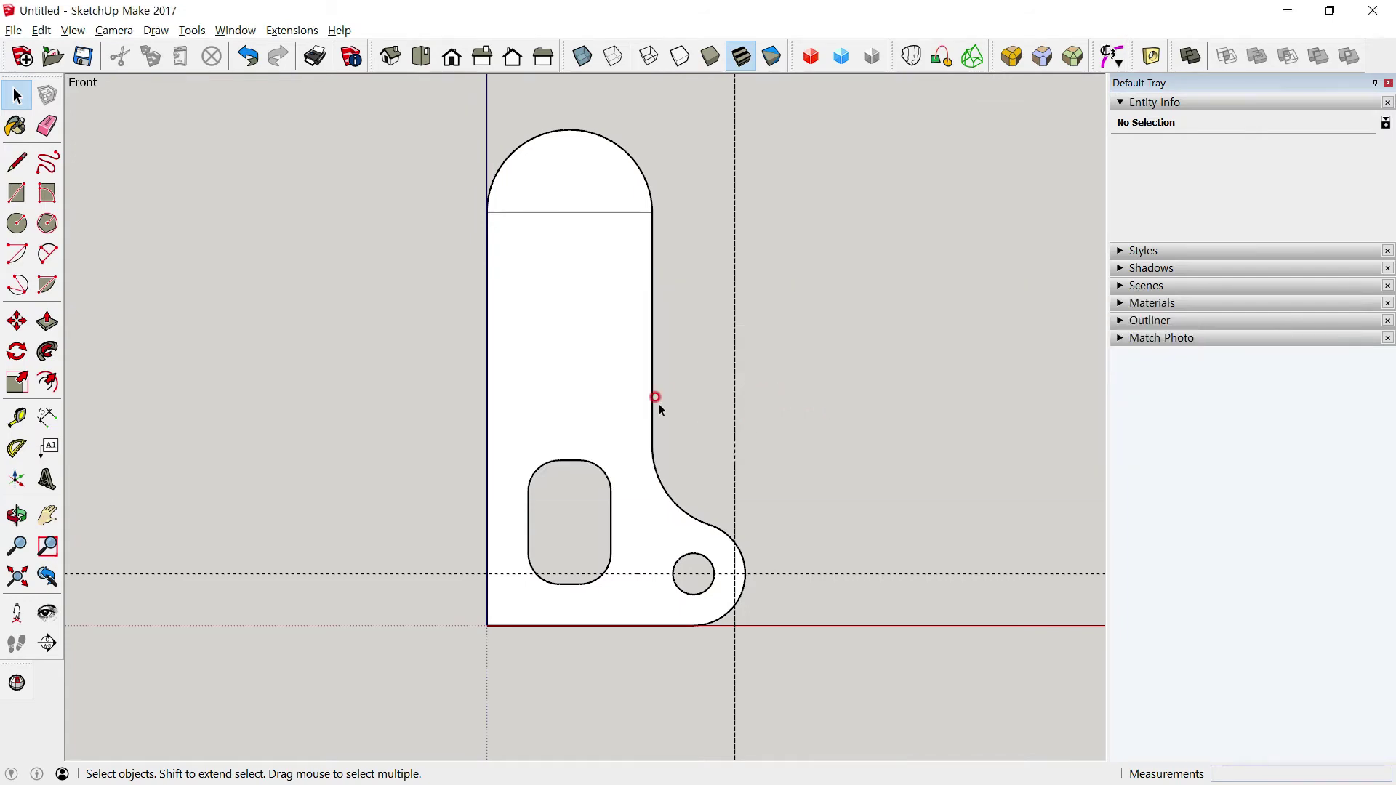
Check dimensions on the PDF drawing and return to SketchUp
key(alt+Tab)
key(alt+Tab)
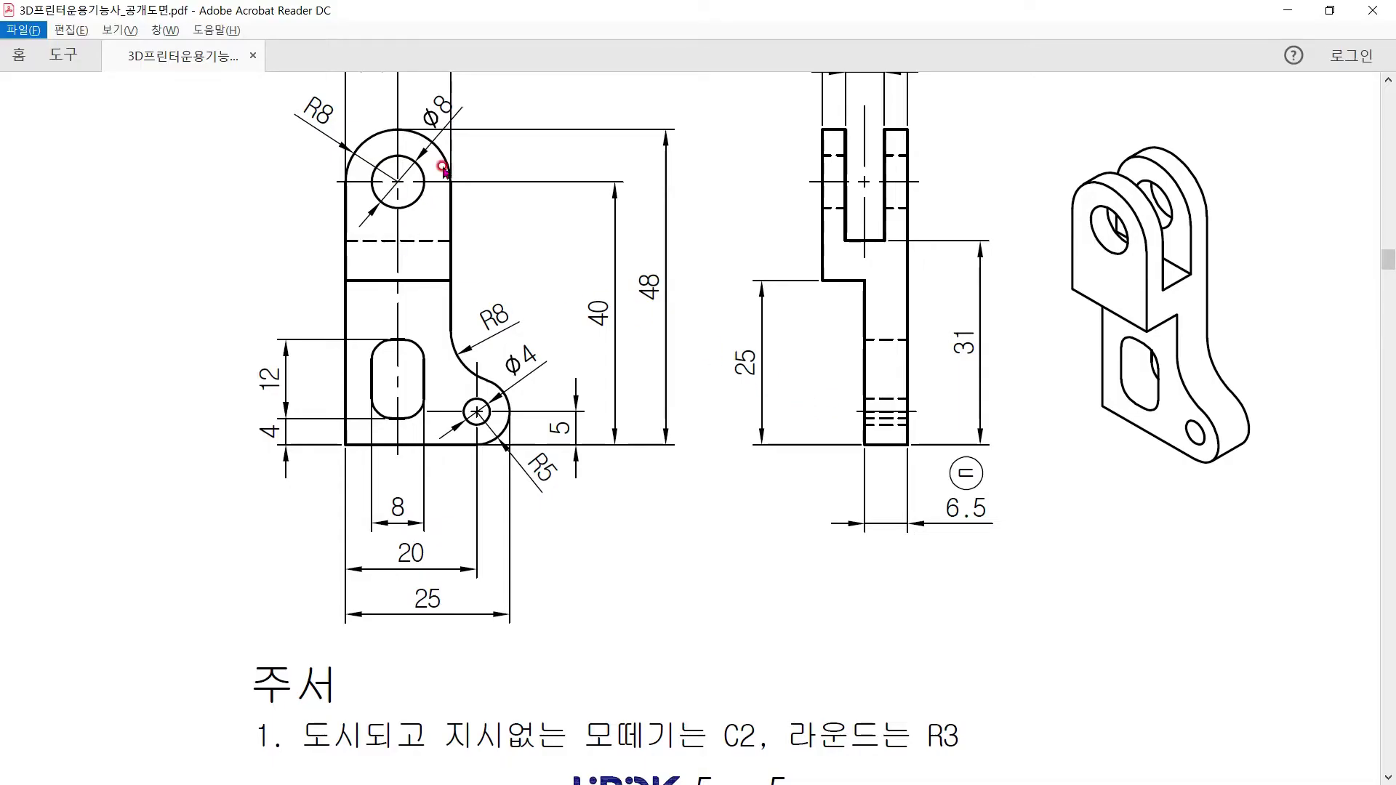
scroll(461, 198, up, 2)
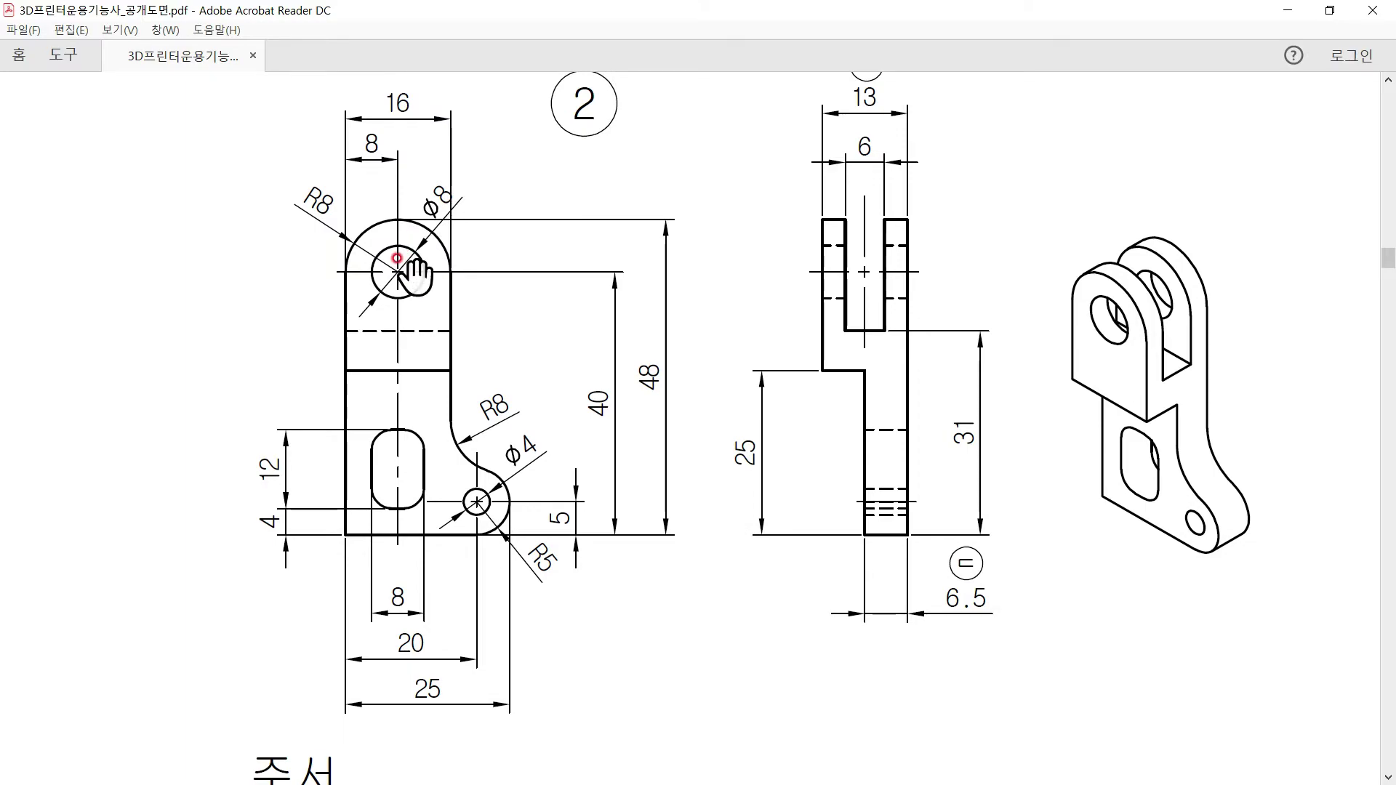
key(alt+Tab)
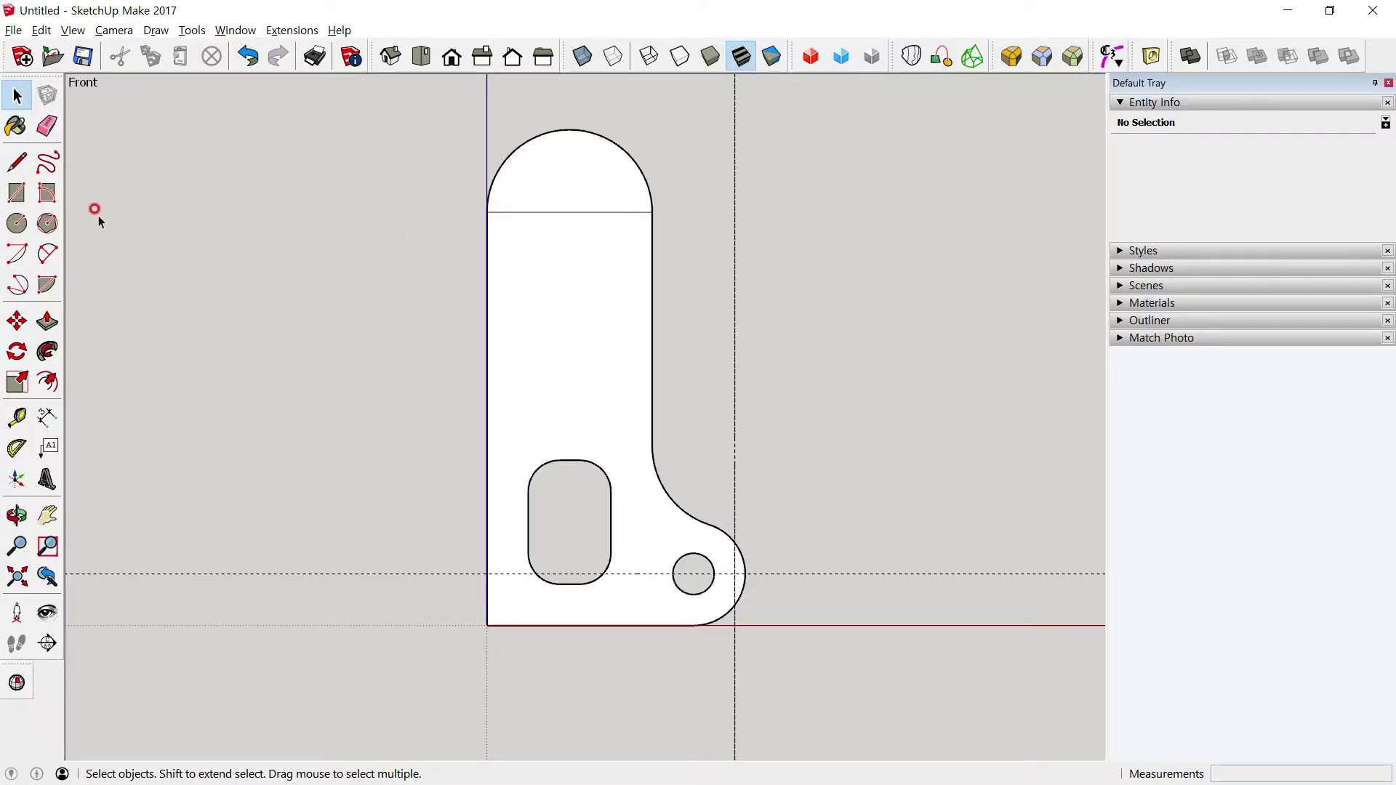
Delete the 16 cm chord line under the arched top, merging the profile into one face
click(539, 217)
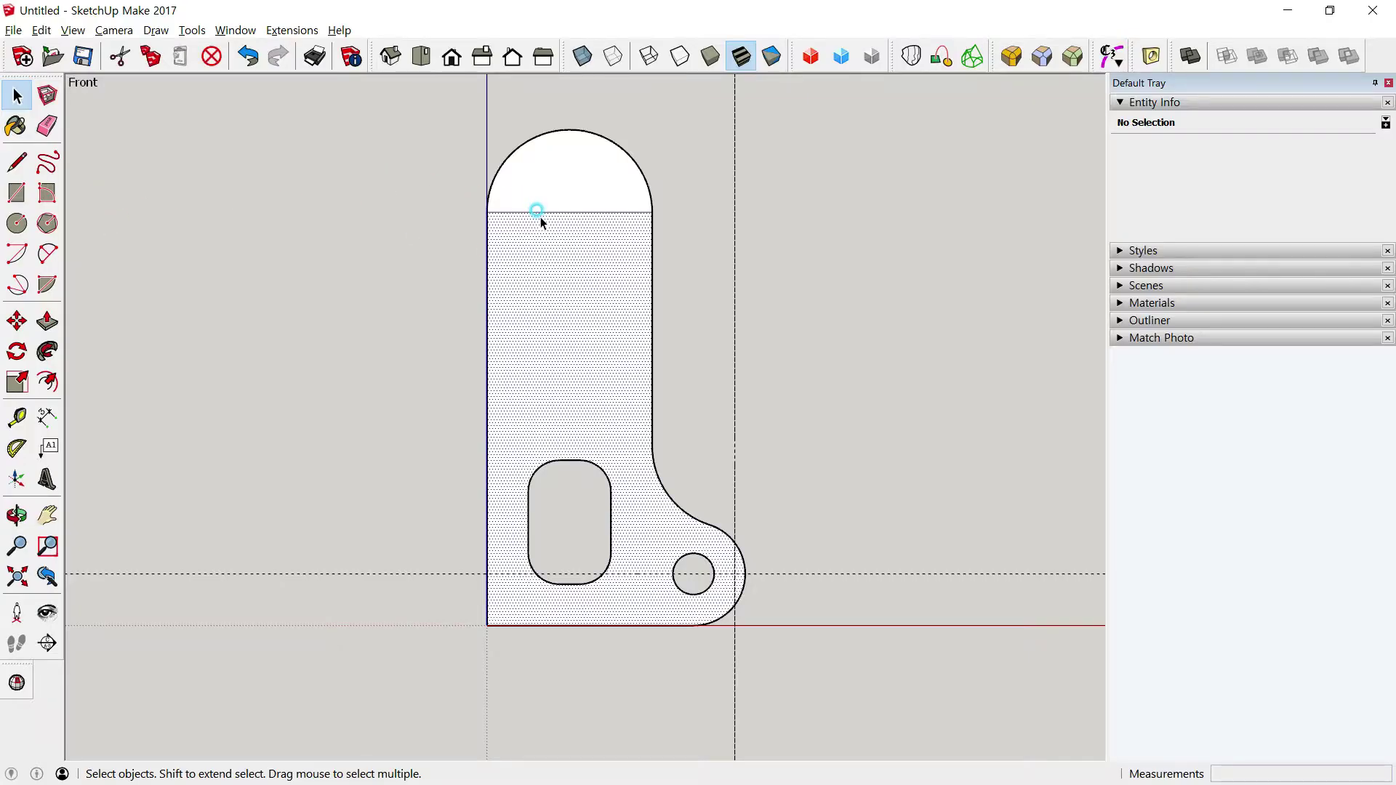
click(578, 213)
key(Delete)
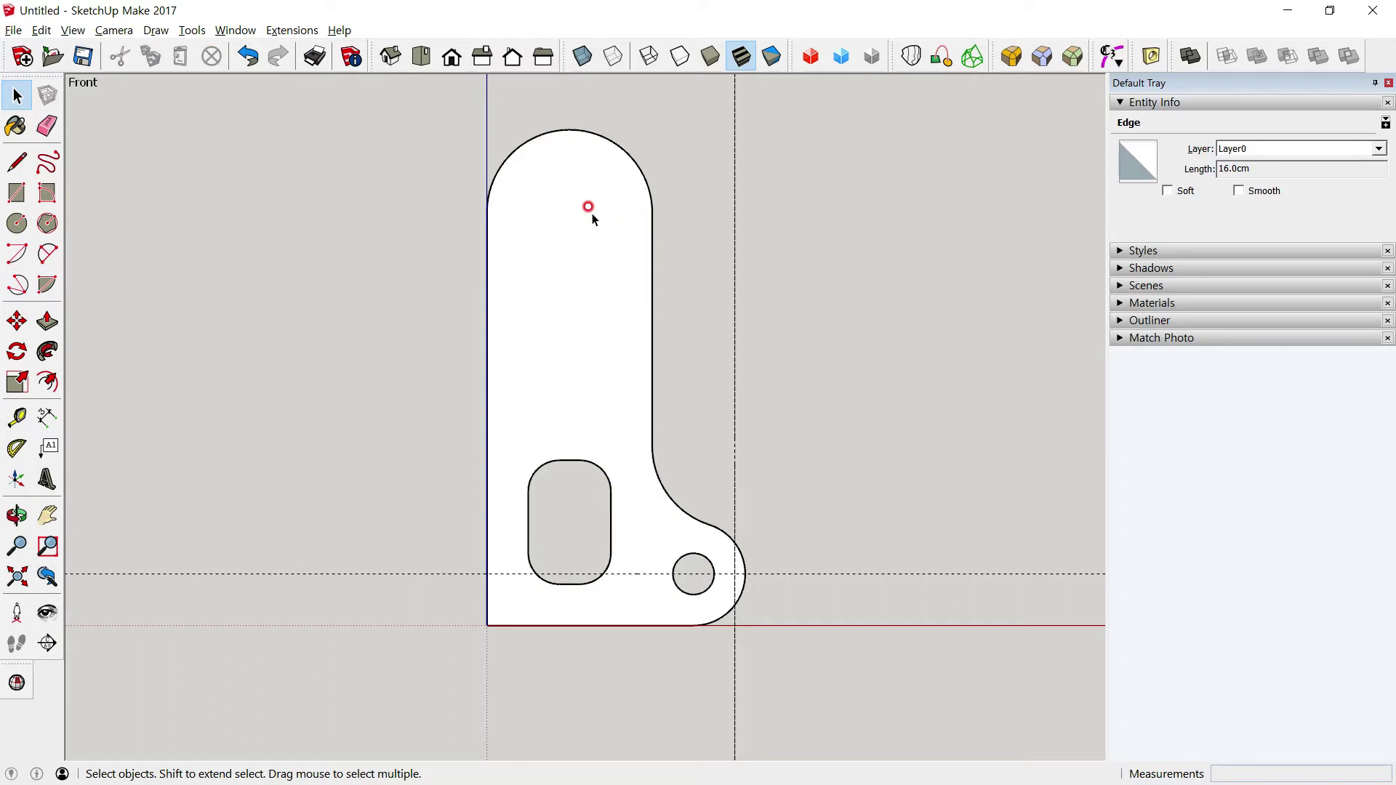
key(c)
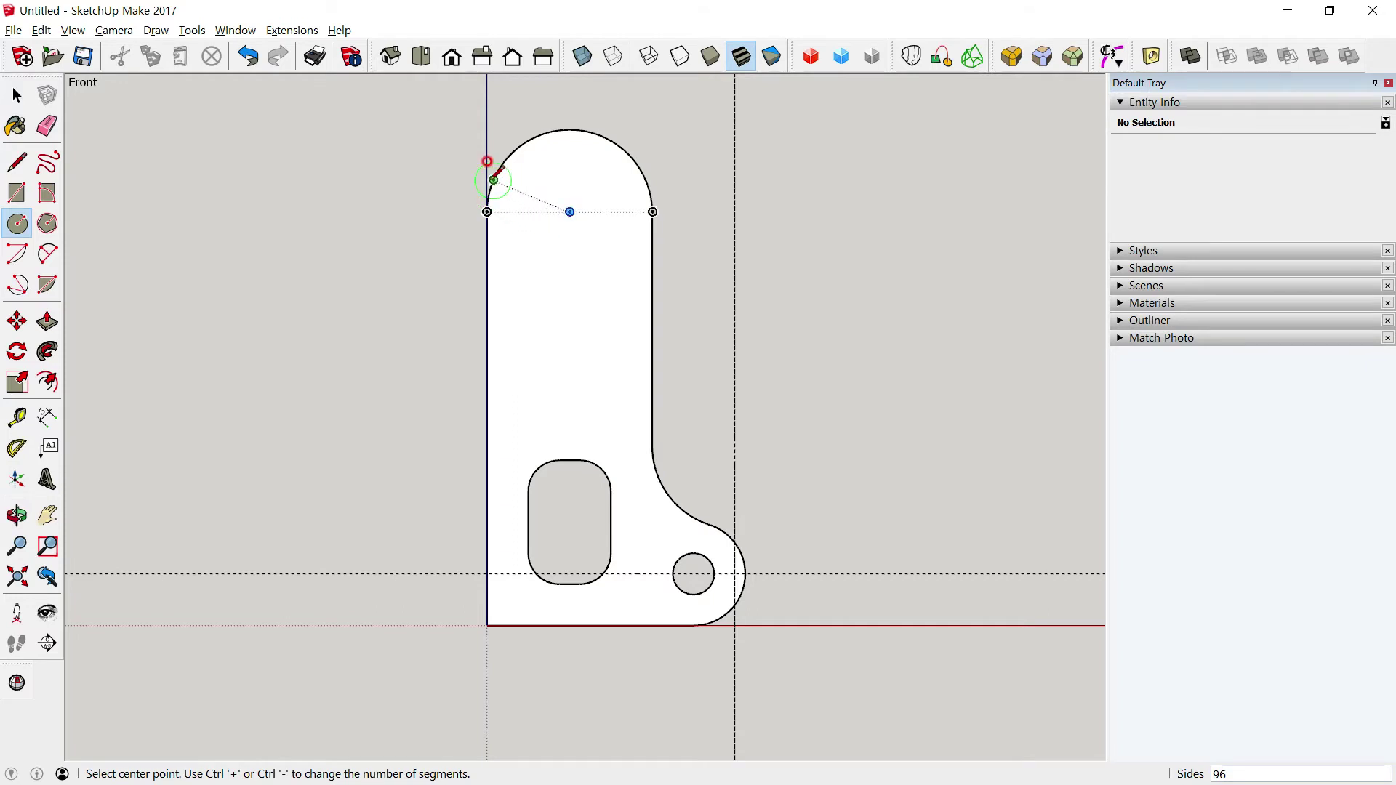
Cut a 4 cm-radius circular hole centred in the arched top
click(569, 211)
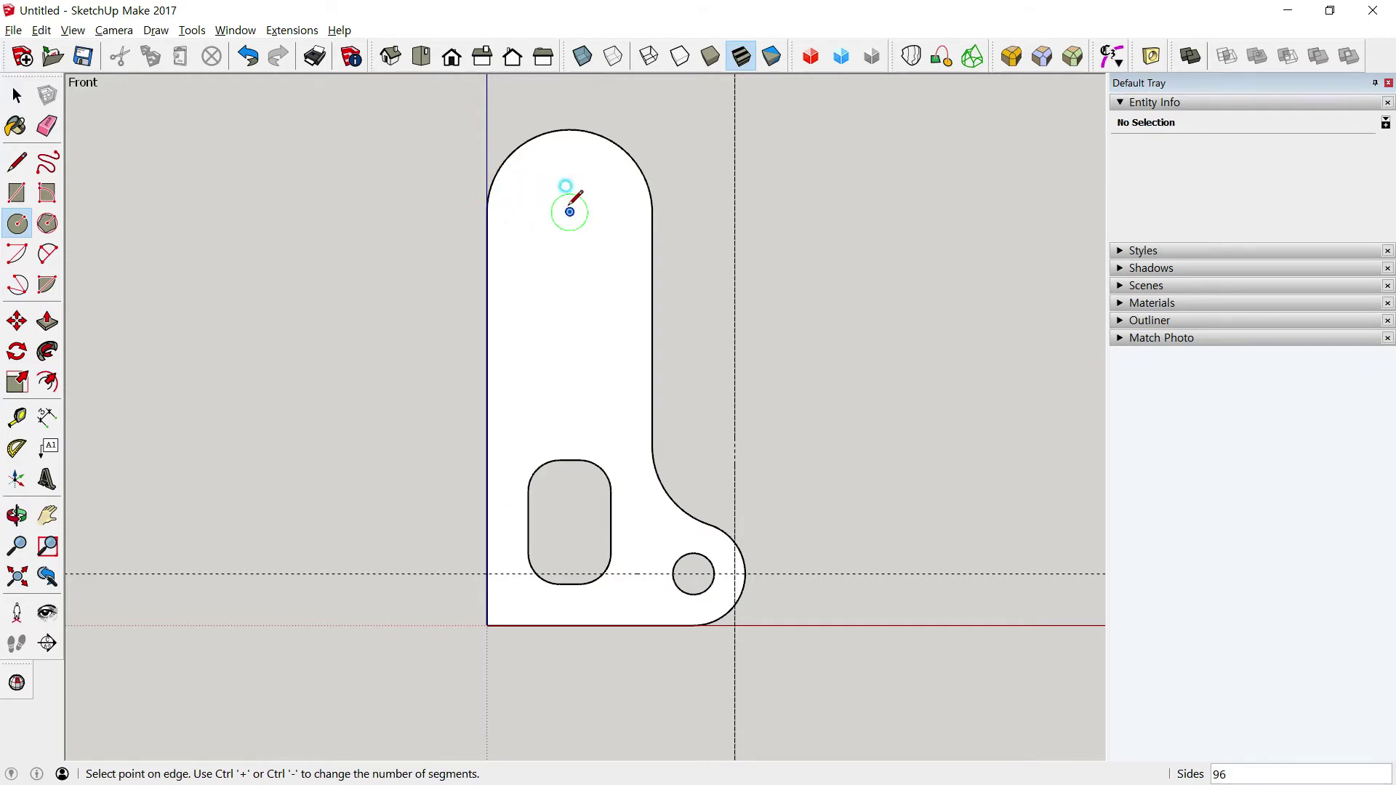
click(612, 212)
key(space)
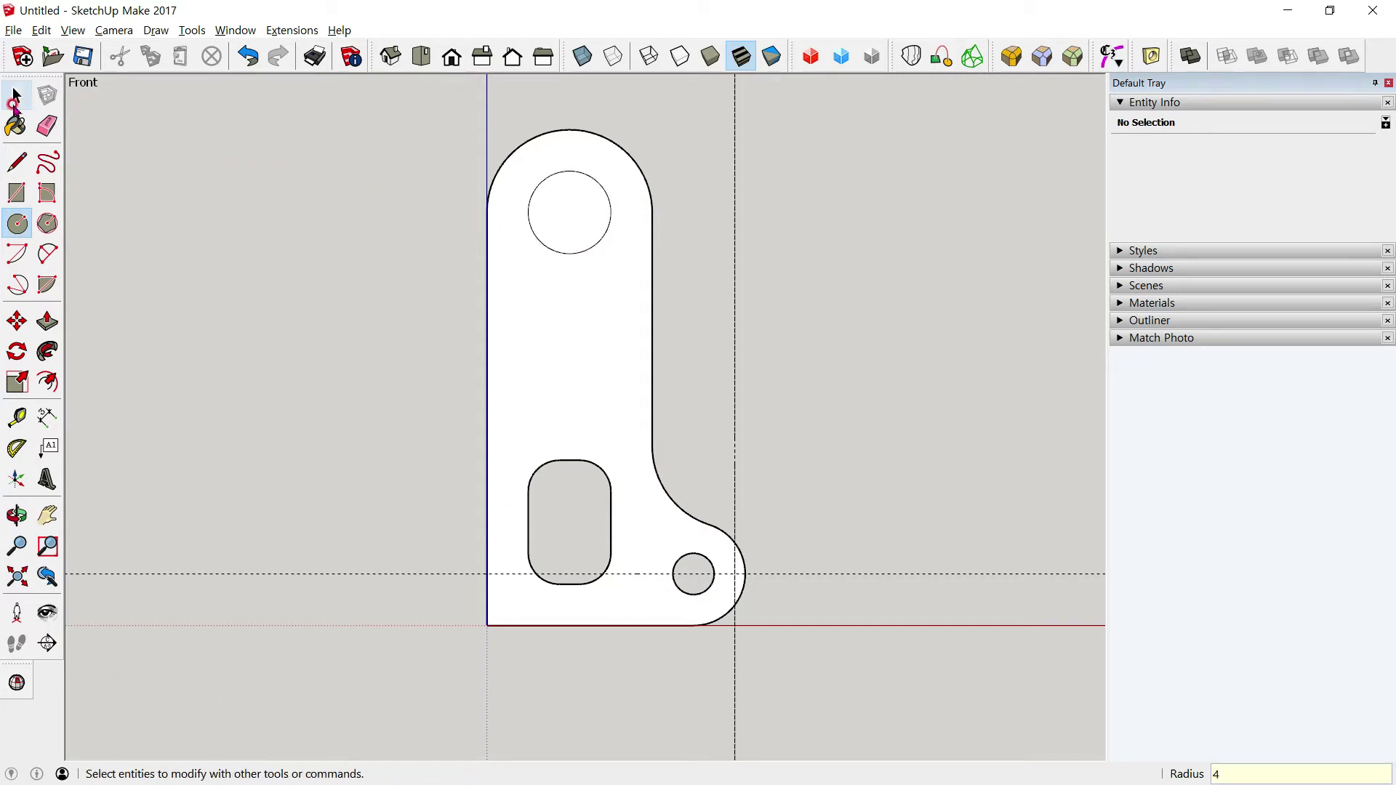
click(554, 212)
key(Delete)
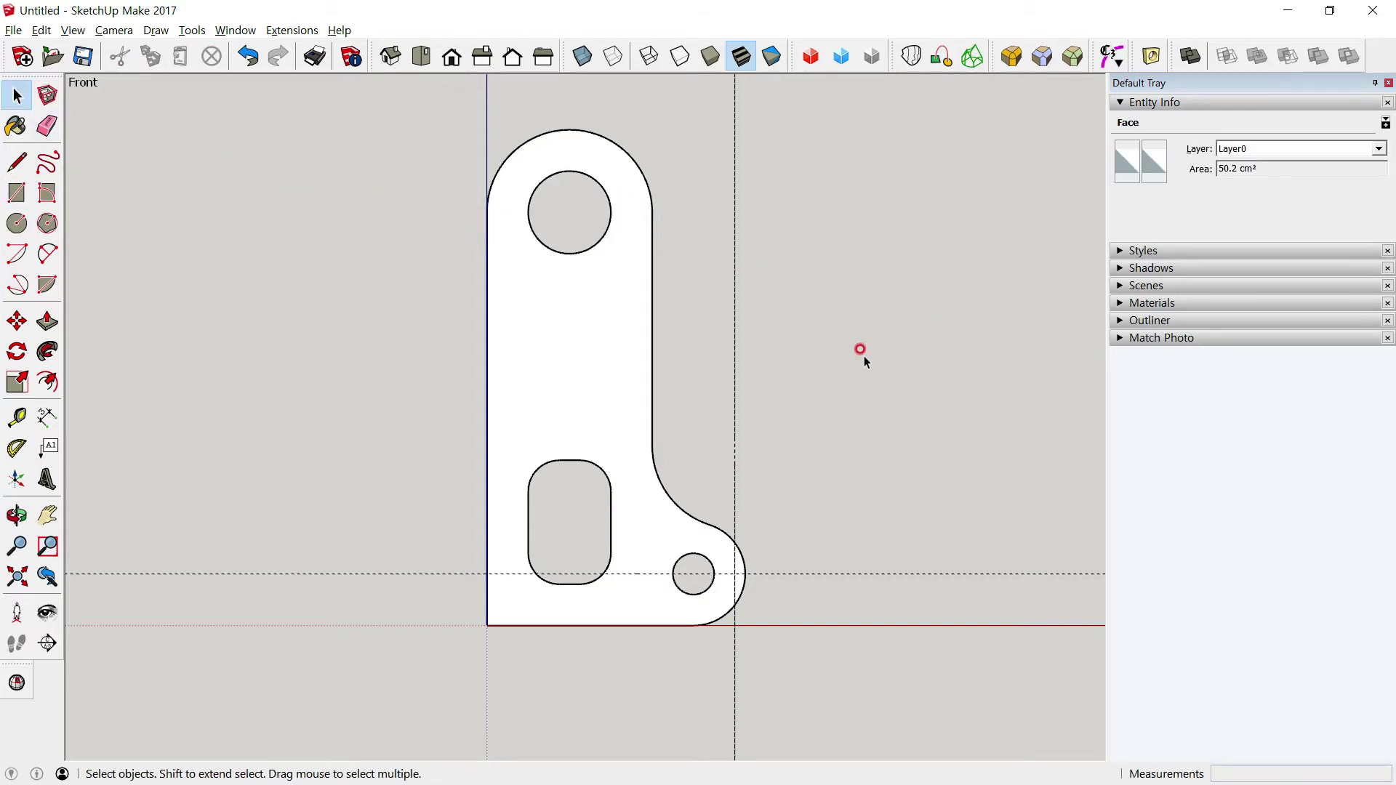
scroll(836, 367, down, 2)
Delete all the dashed guide lines from the model
click(41, 30)
click(132, 179)
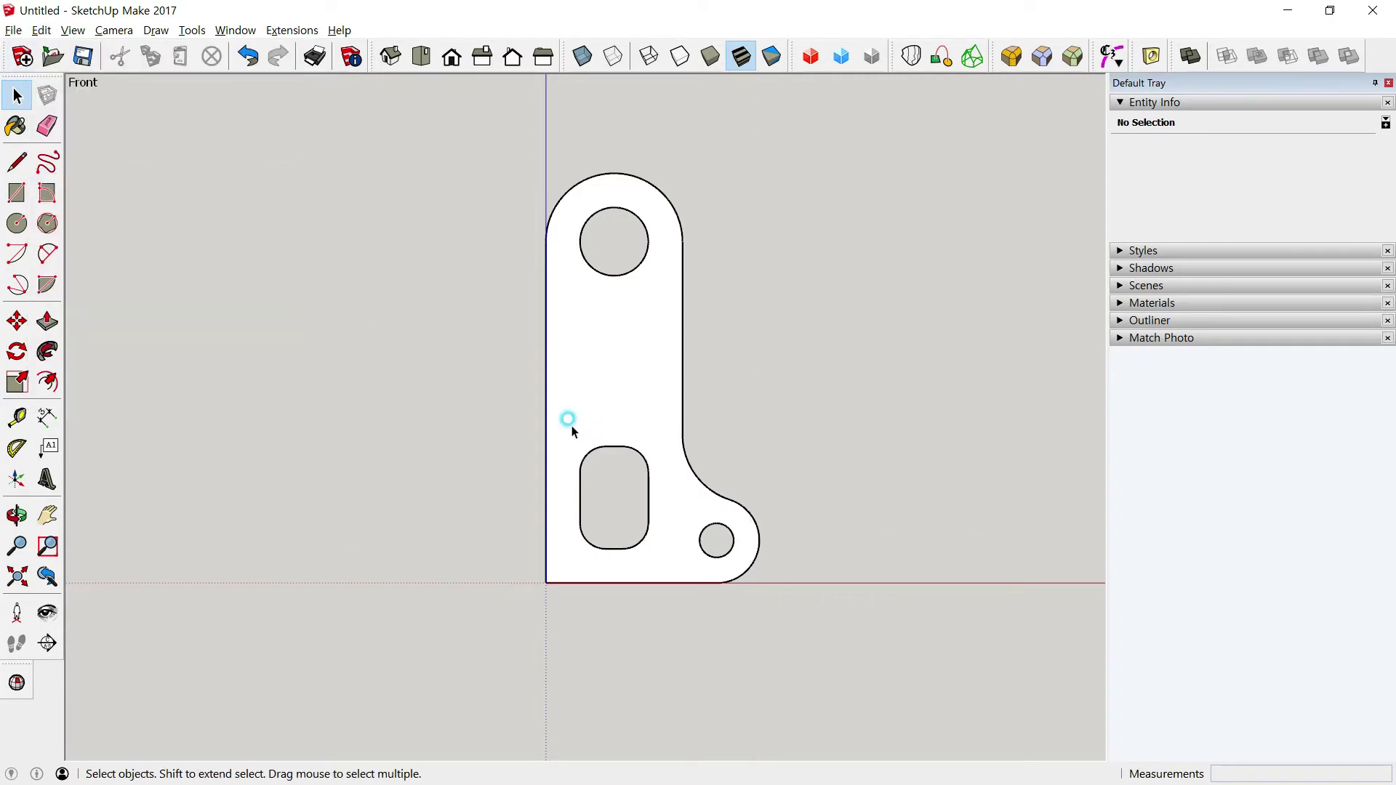
scroll(754, 464, up, 2)
Compare the PDF side view (13, 6, 25, 31) with the profile orbited into 3D
key(alt+Tab)
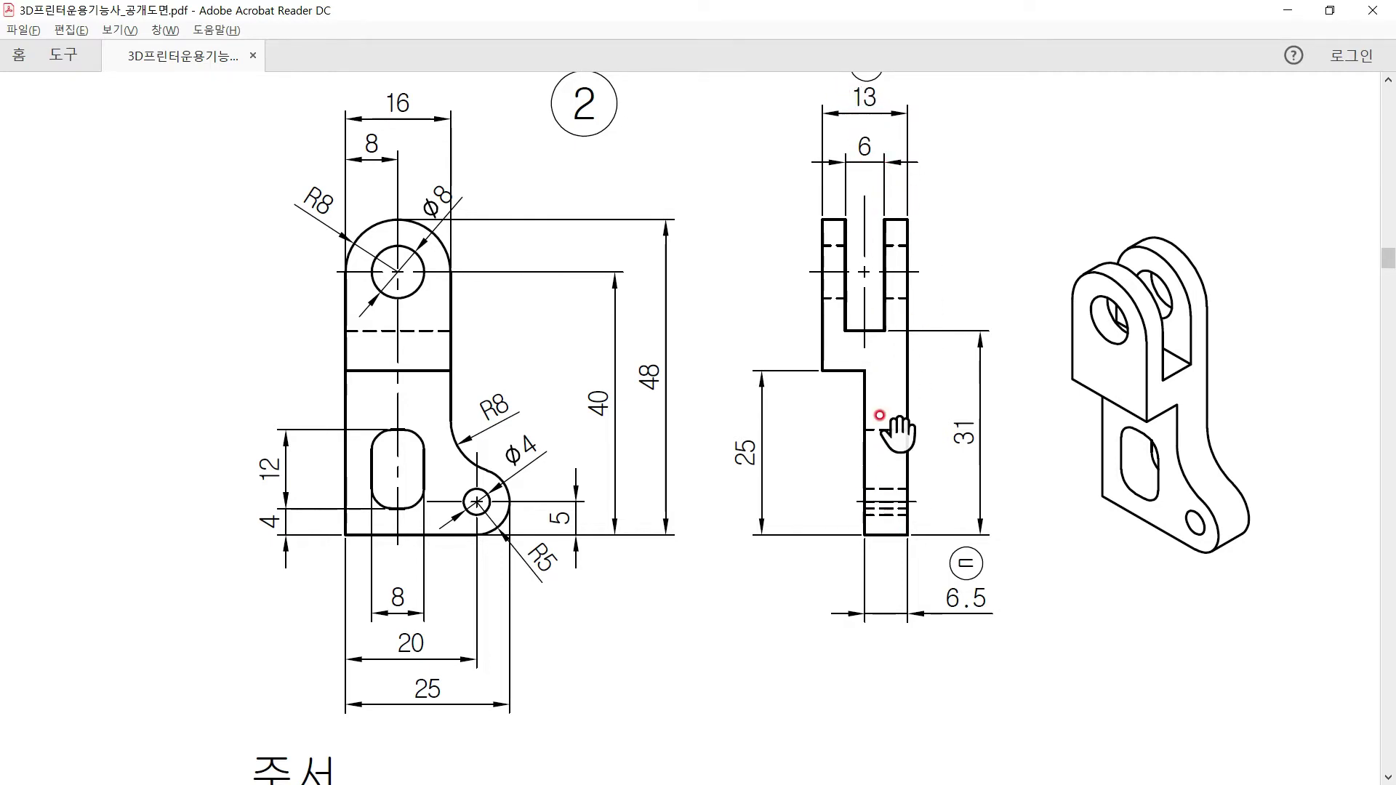
key(alt+Tab)
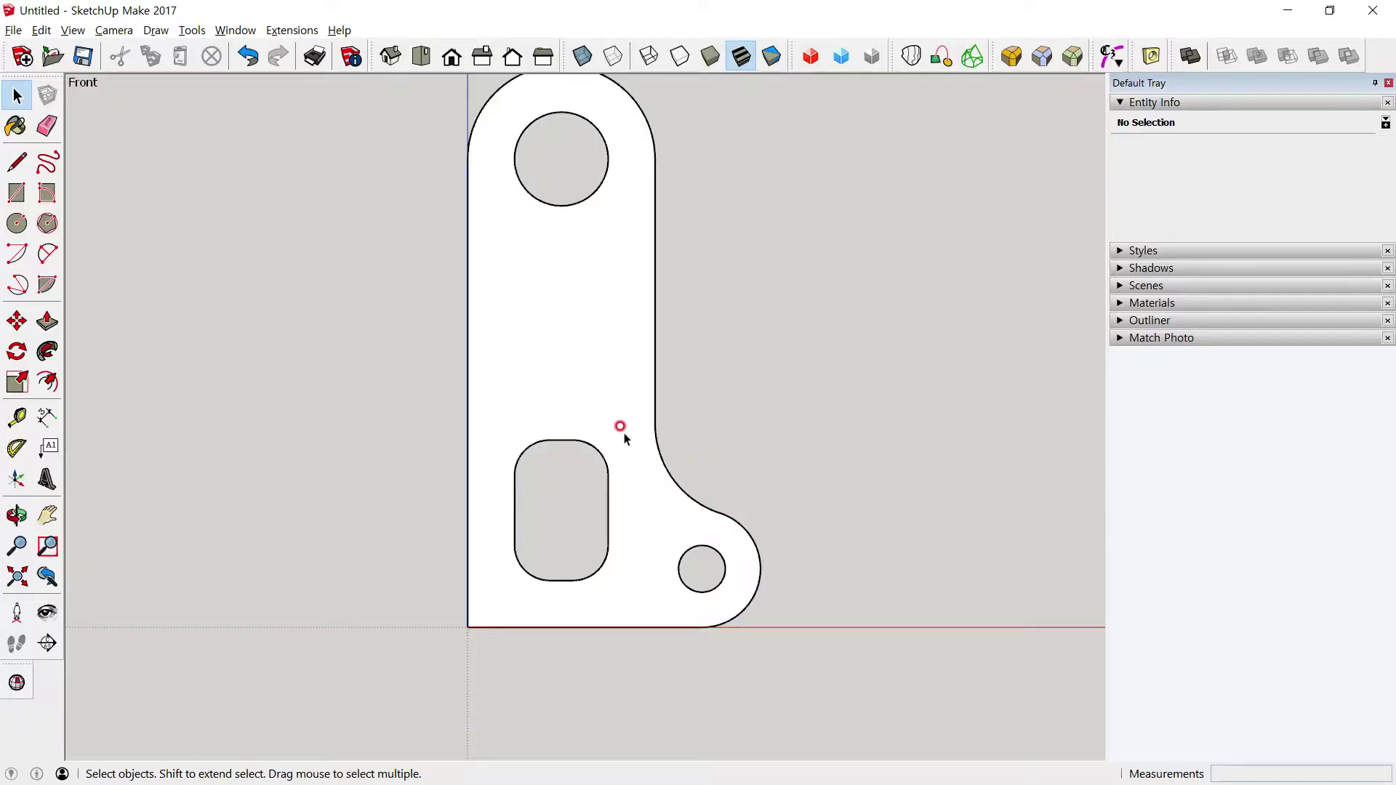
middle_drag(533, 375, 587, 406)
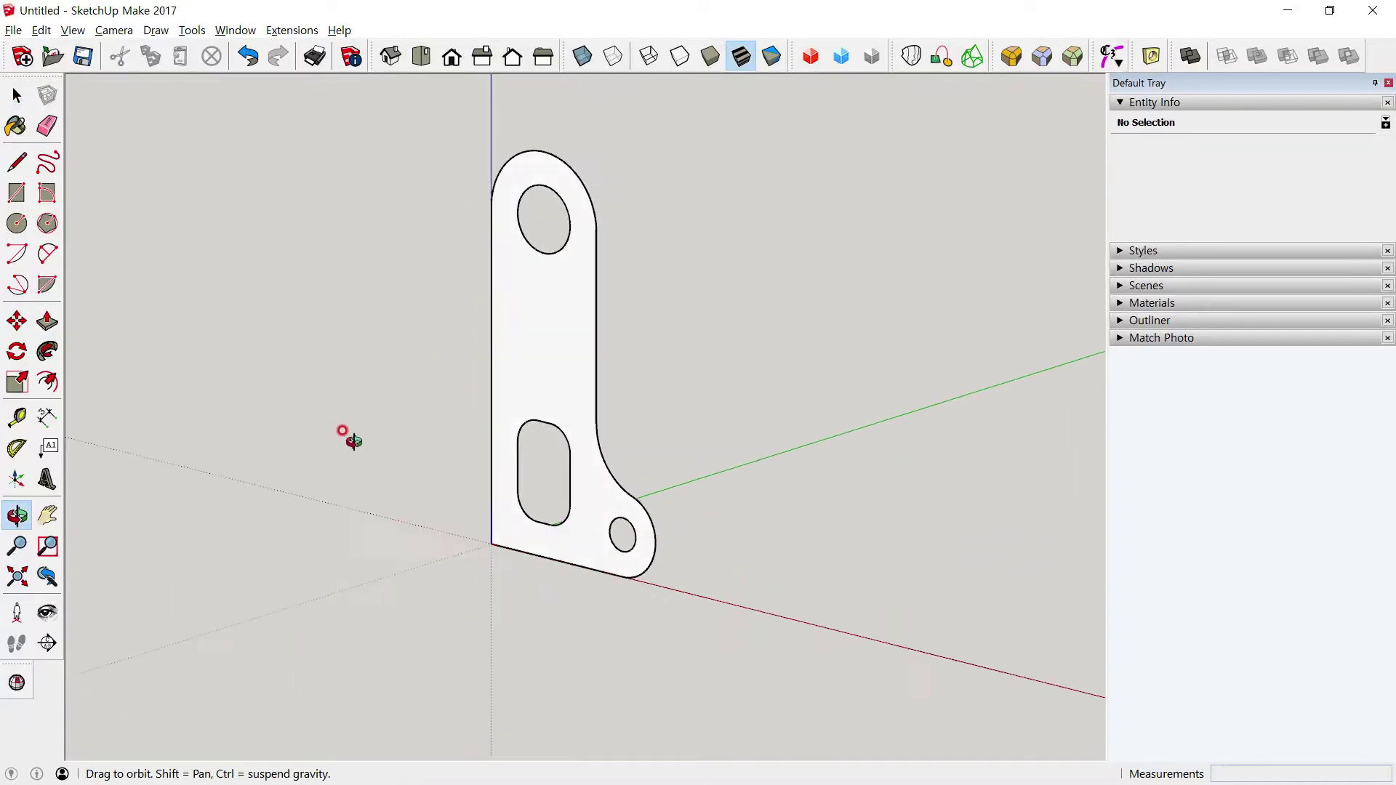
key(alt+Tab)
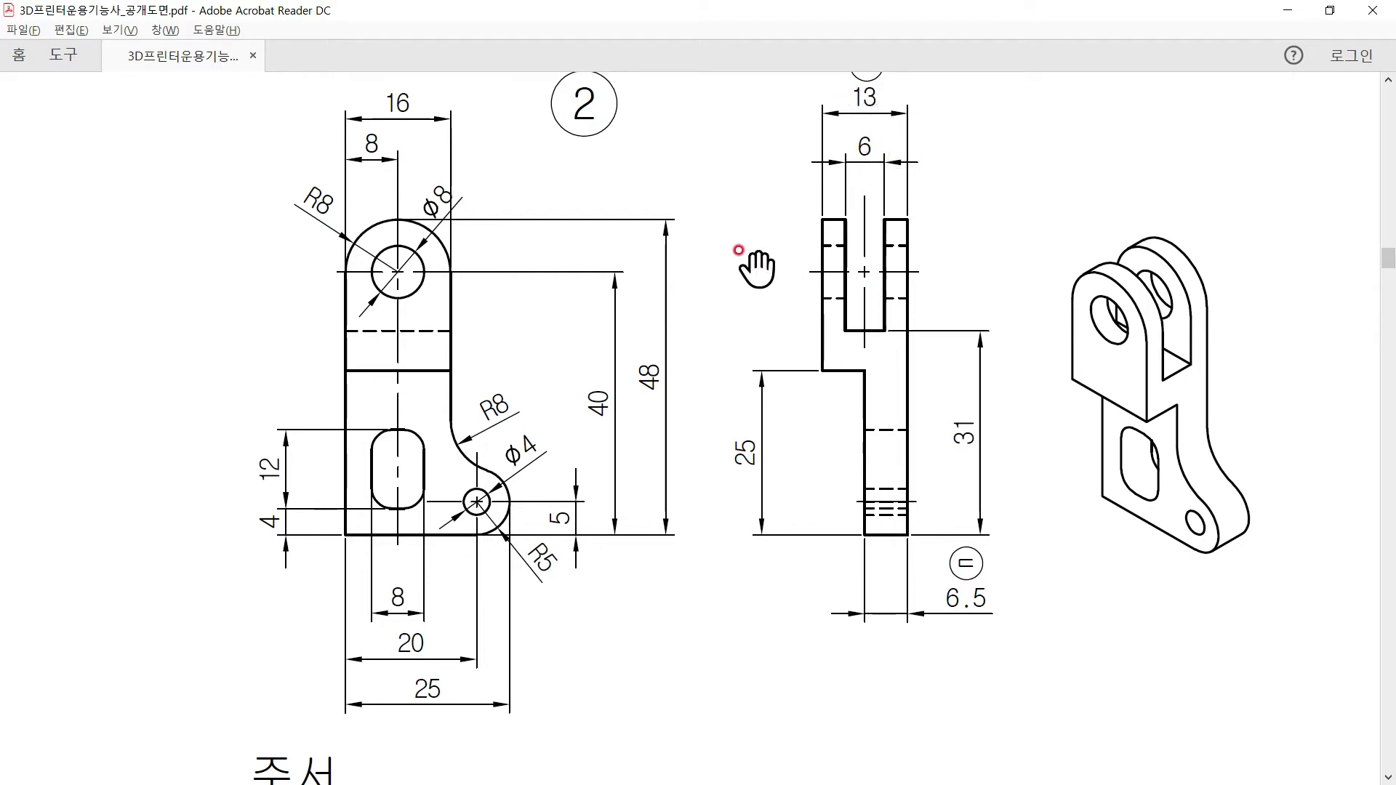
key(alt+Tab)
Extrude the profile face into a 6.5 cm-thick solid
click(535, 300)
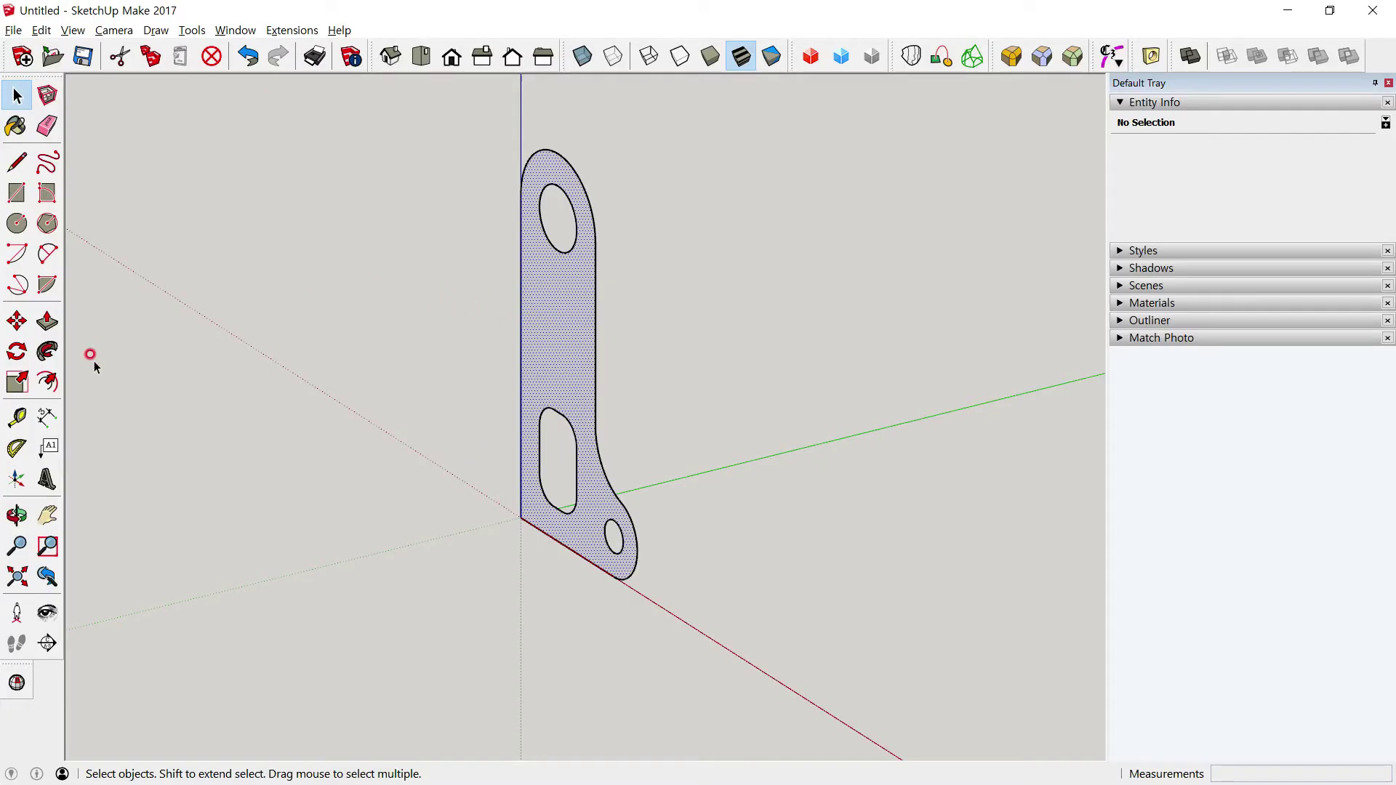
click(47, 321)
drag(540, 337, 594, 338)
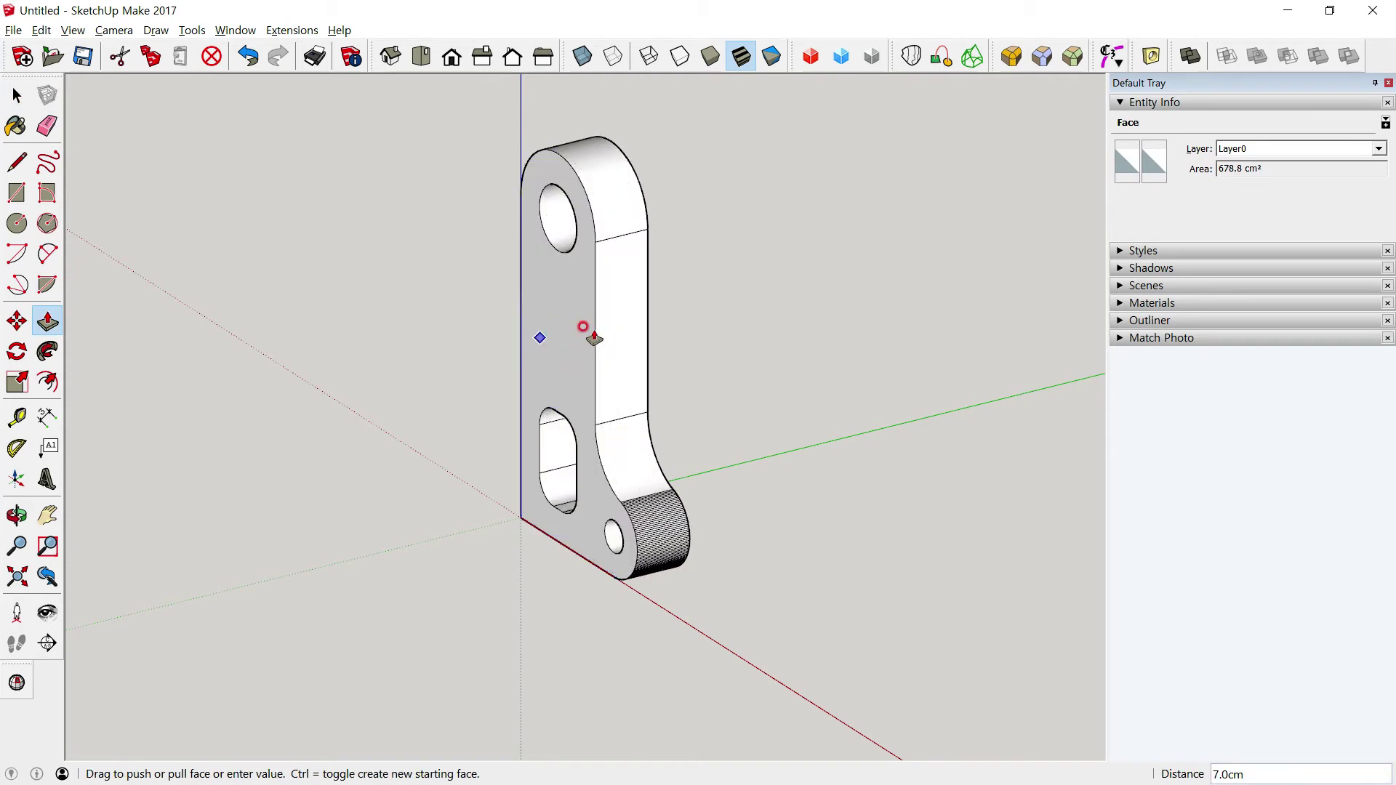
text(cm)
key(Return)
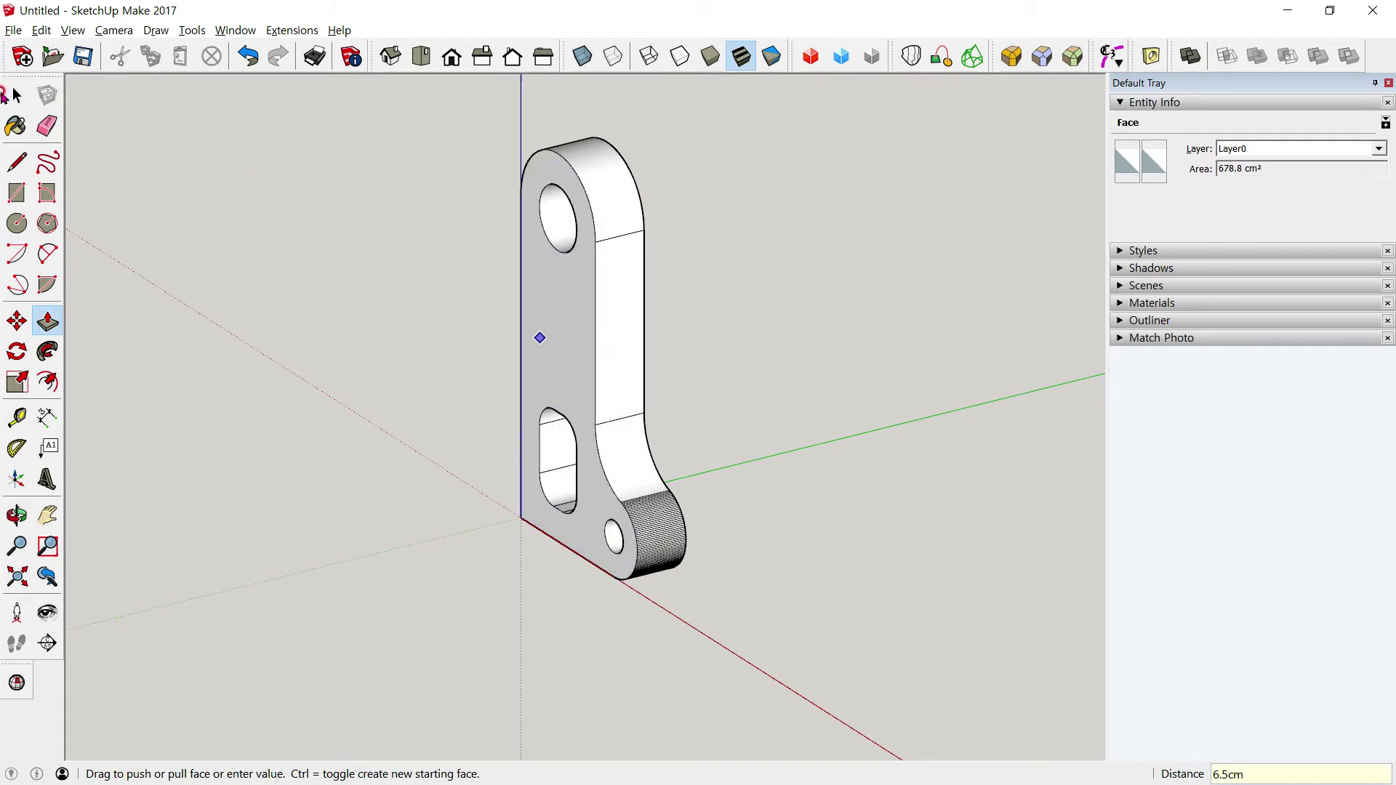
click(16, 95)
click(183, 218)
Check the PDF and place a guide 3 cm in from the part's bottom corner
key(alt+Tab)
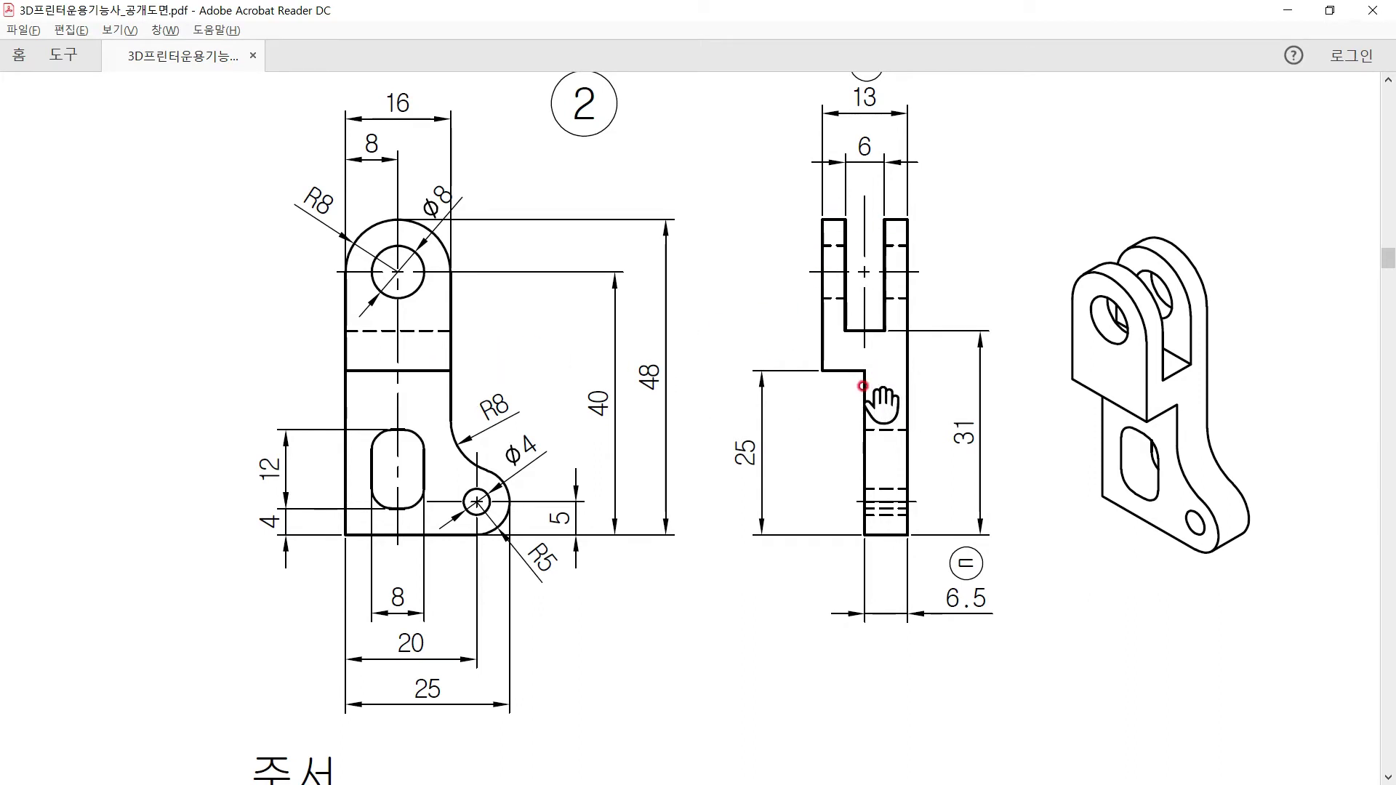
key(alt+Tab)
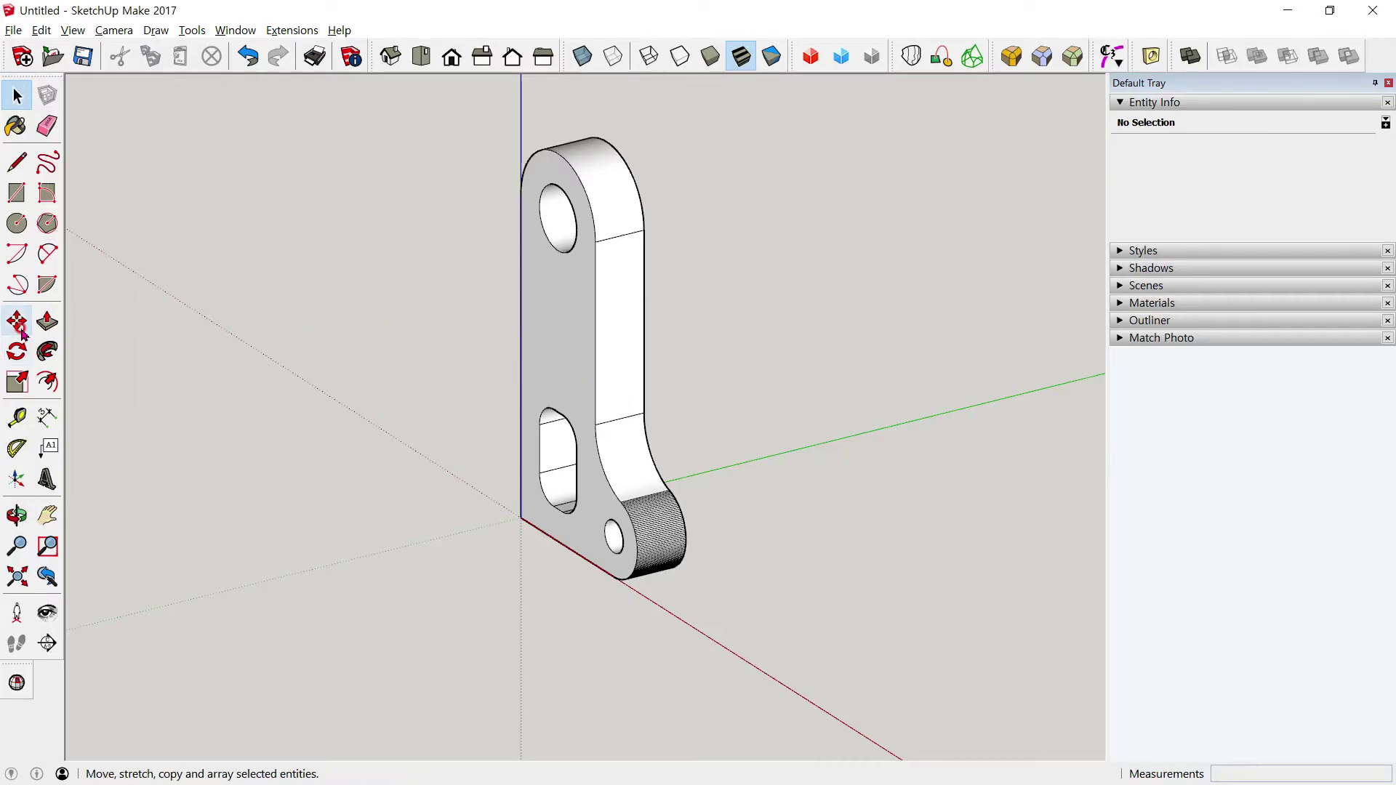
click(16, 417)
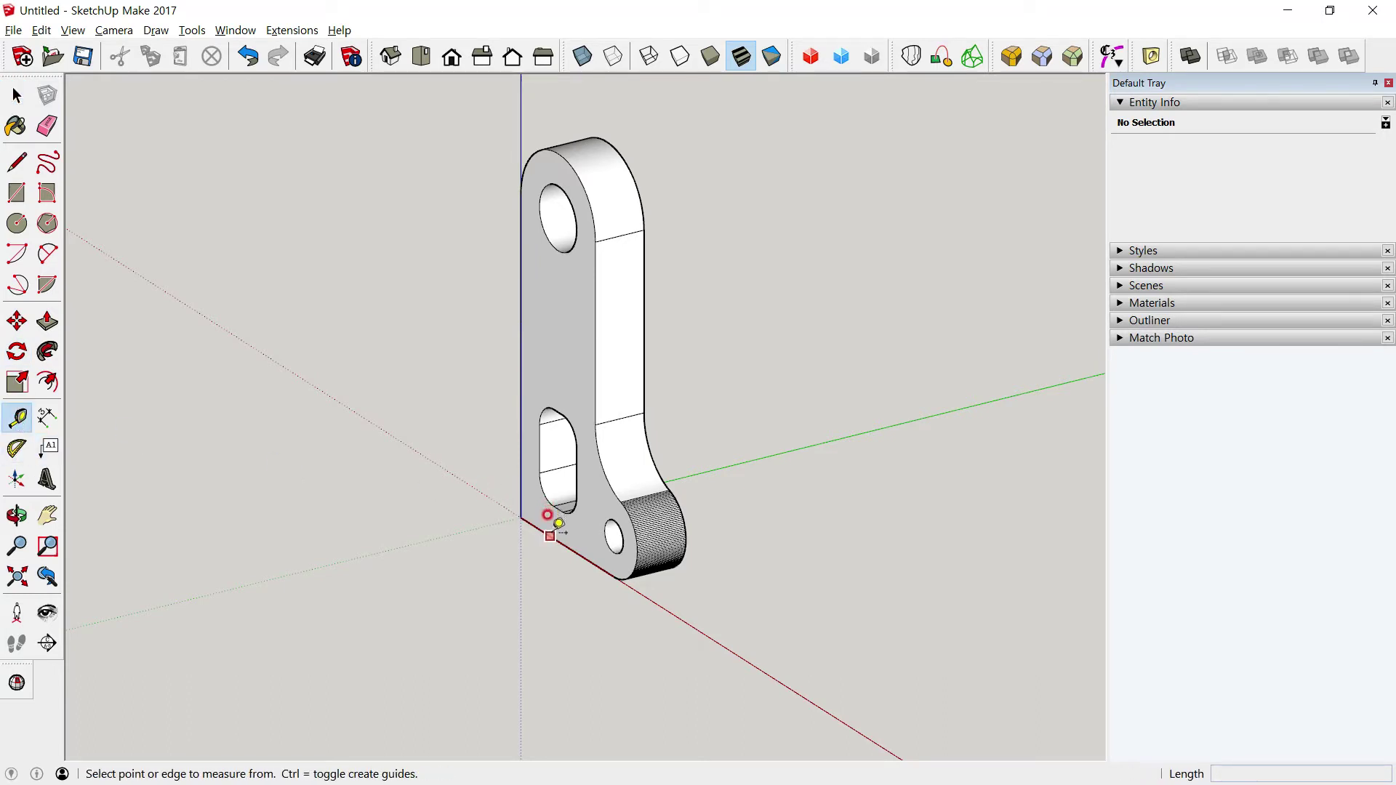
click(548, 534)
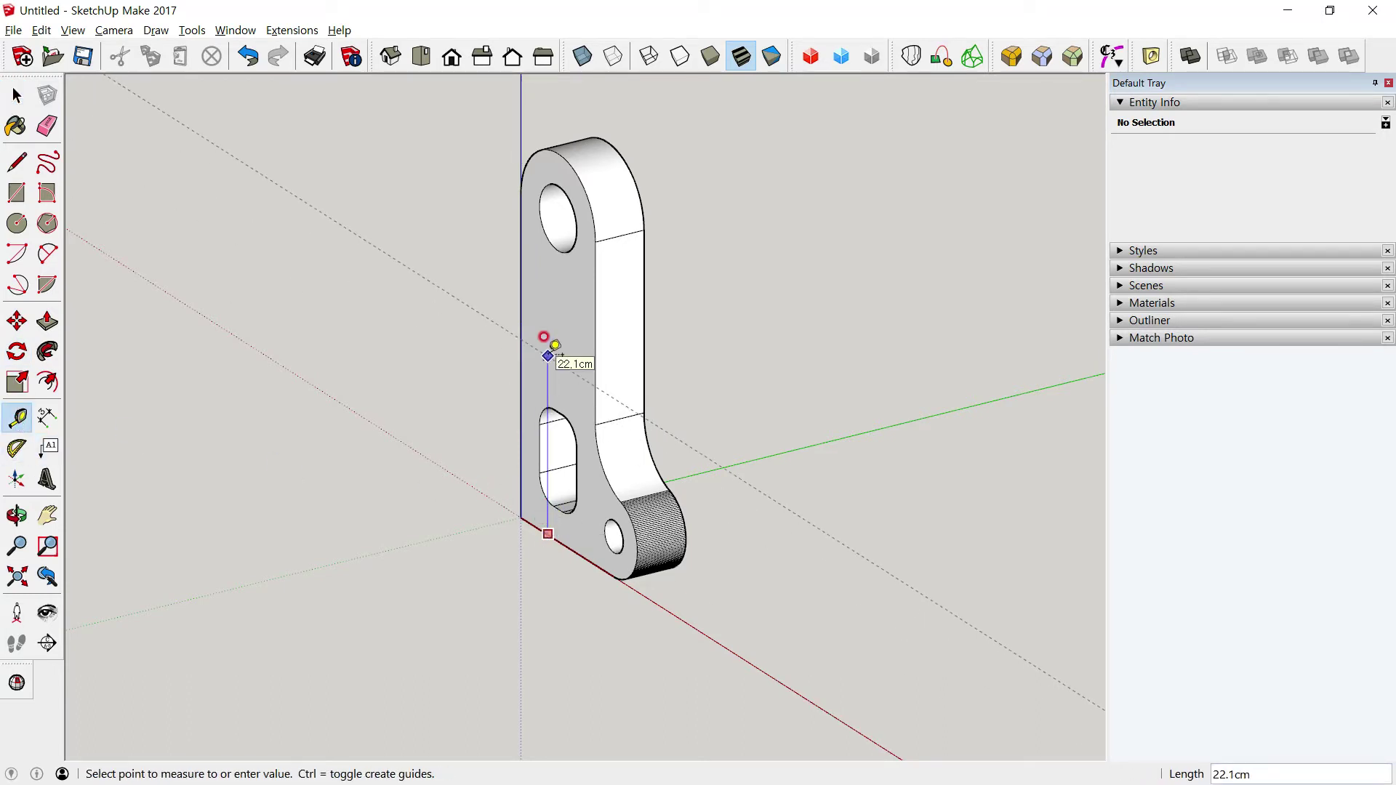
key(Return)
key(l)
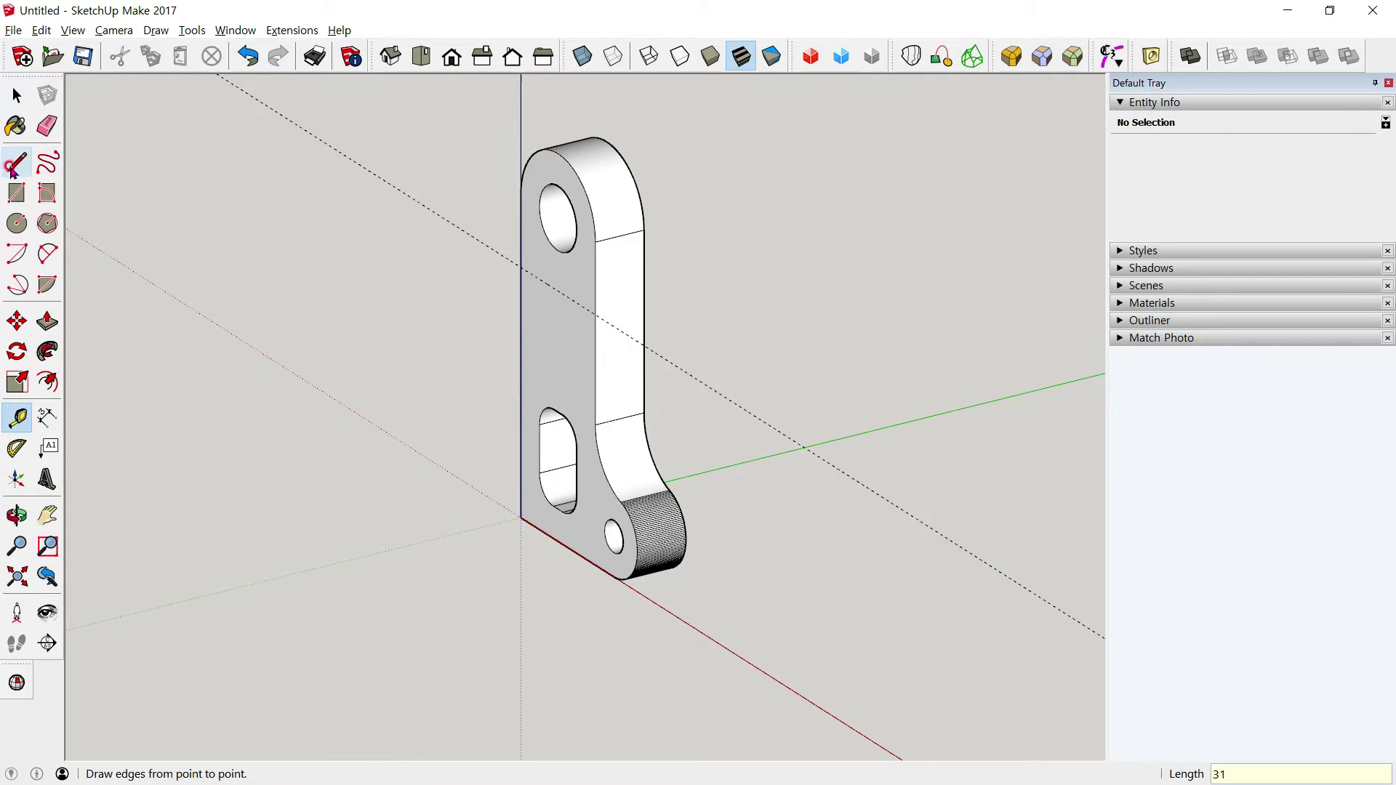
click(521, 266)
key(Escape)
click(17, 95)
key(alt+Tab)
key(alt+Tab)
Push the upper face back 3 cm to form a ledge
key(p)
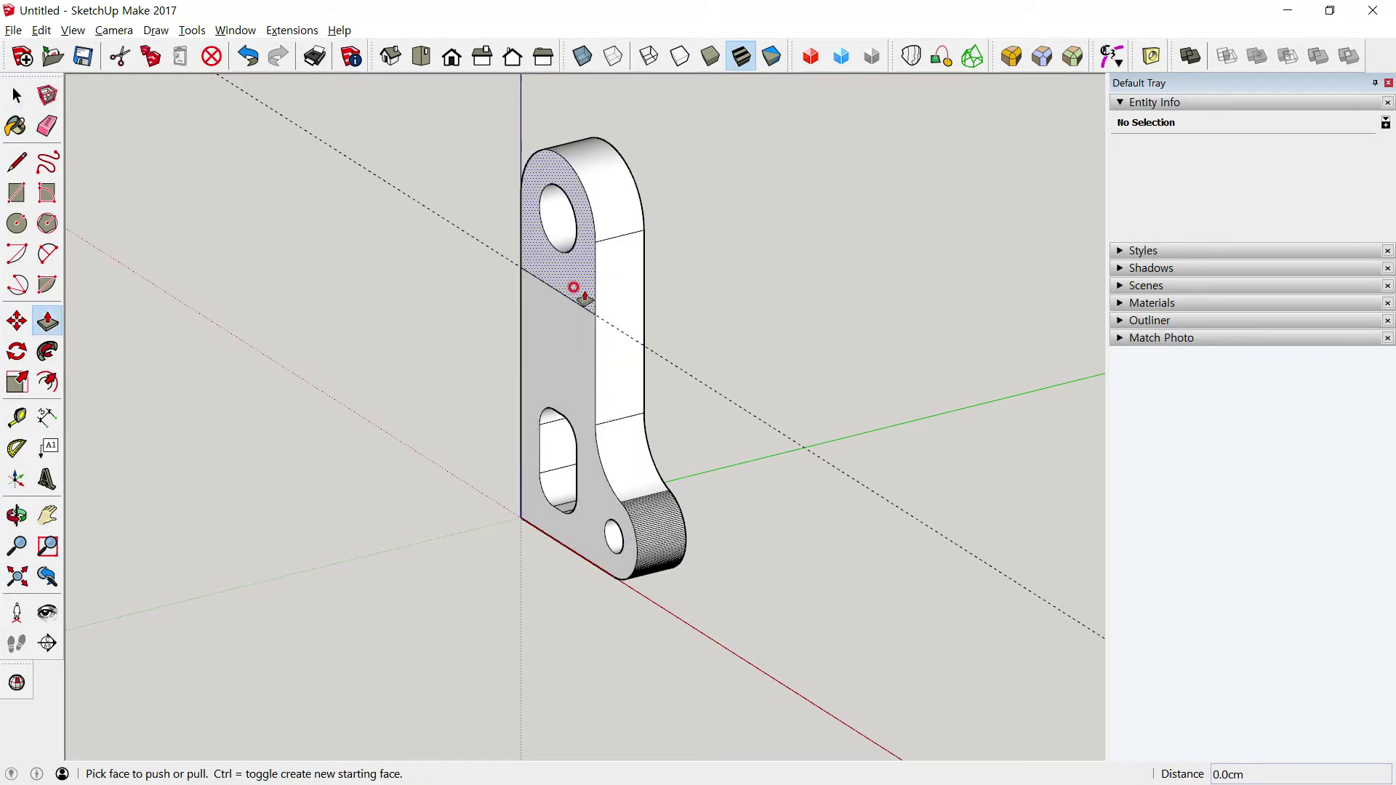
drag(574, 286, 595, 293)
click(594, 294)
text(3)
key(Return)
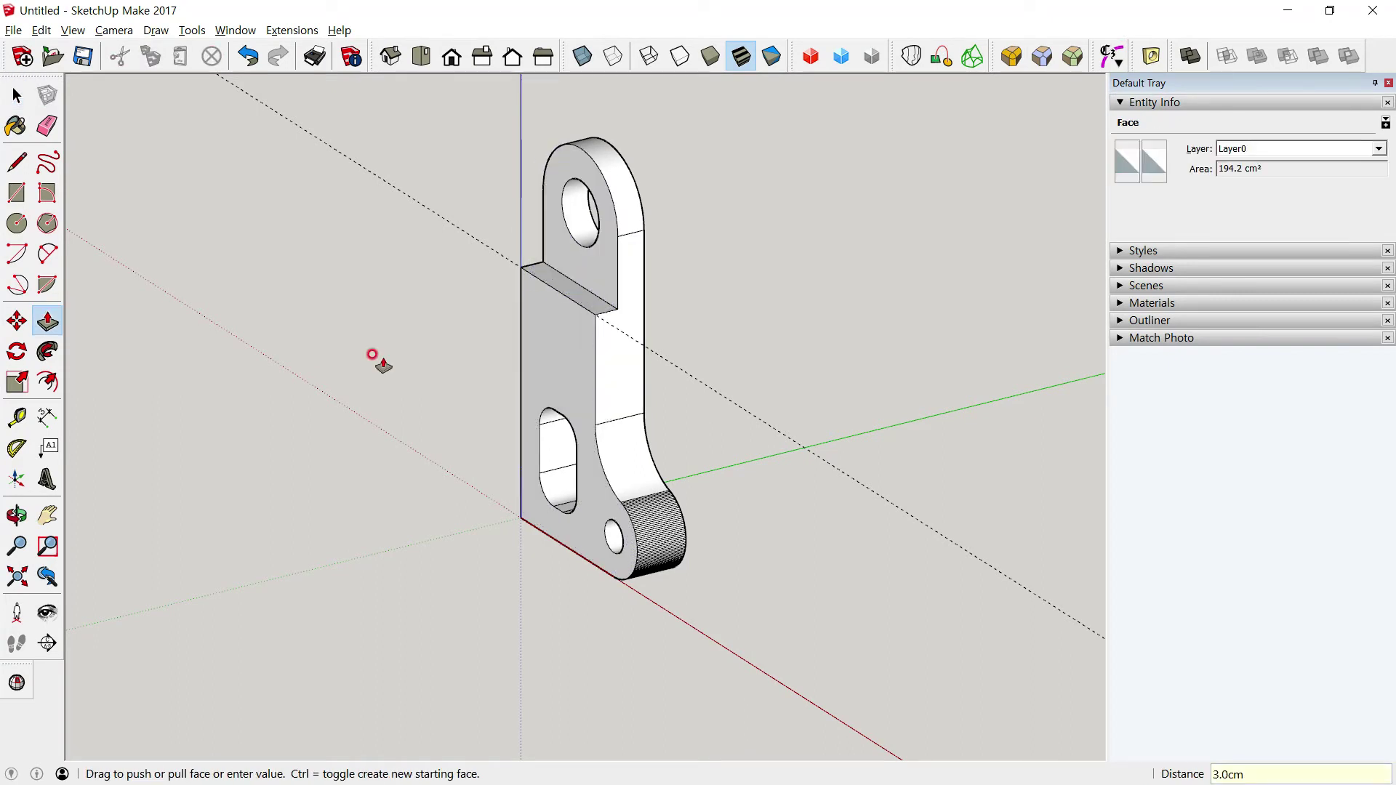
click(16, 95)
click(411, 495)
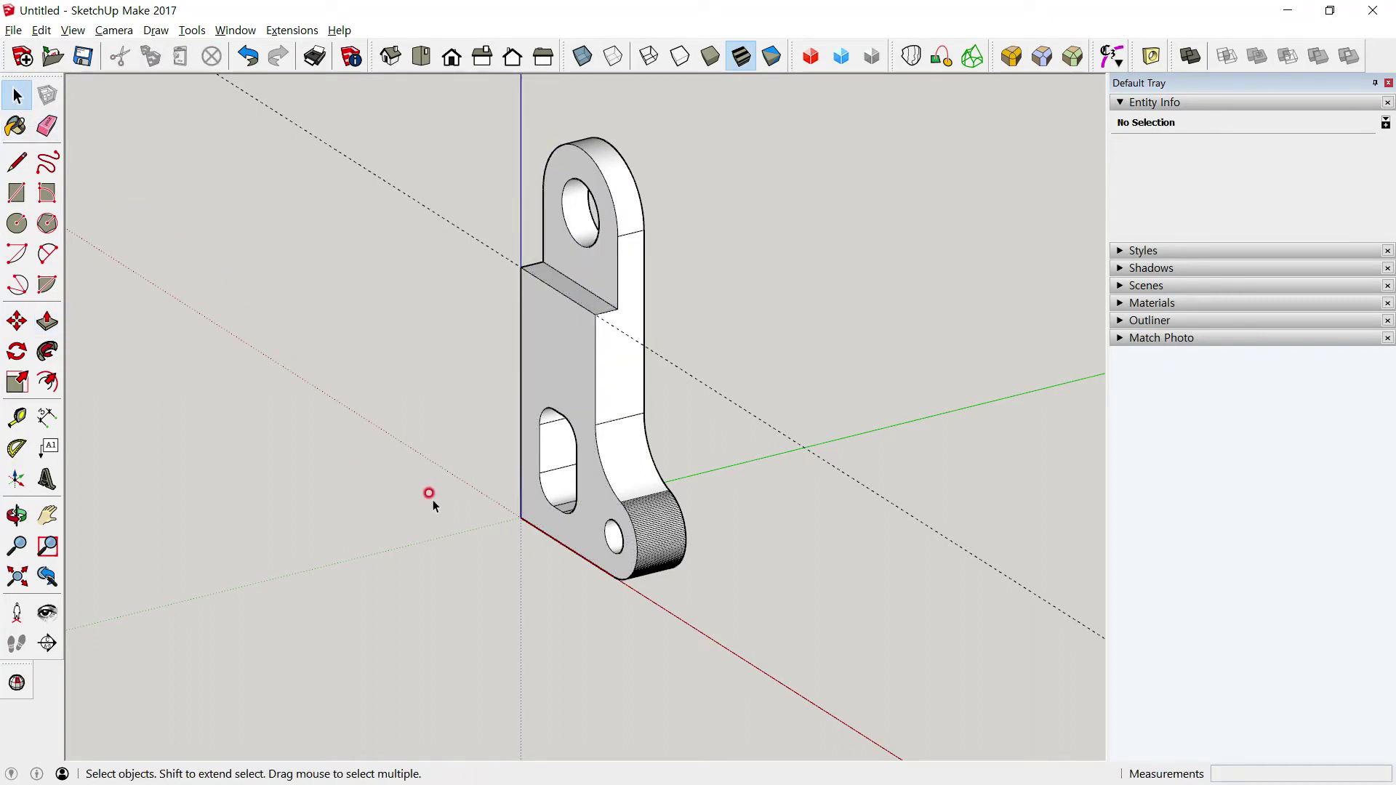
key(alt+Tab)
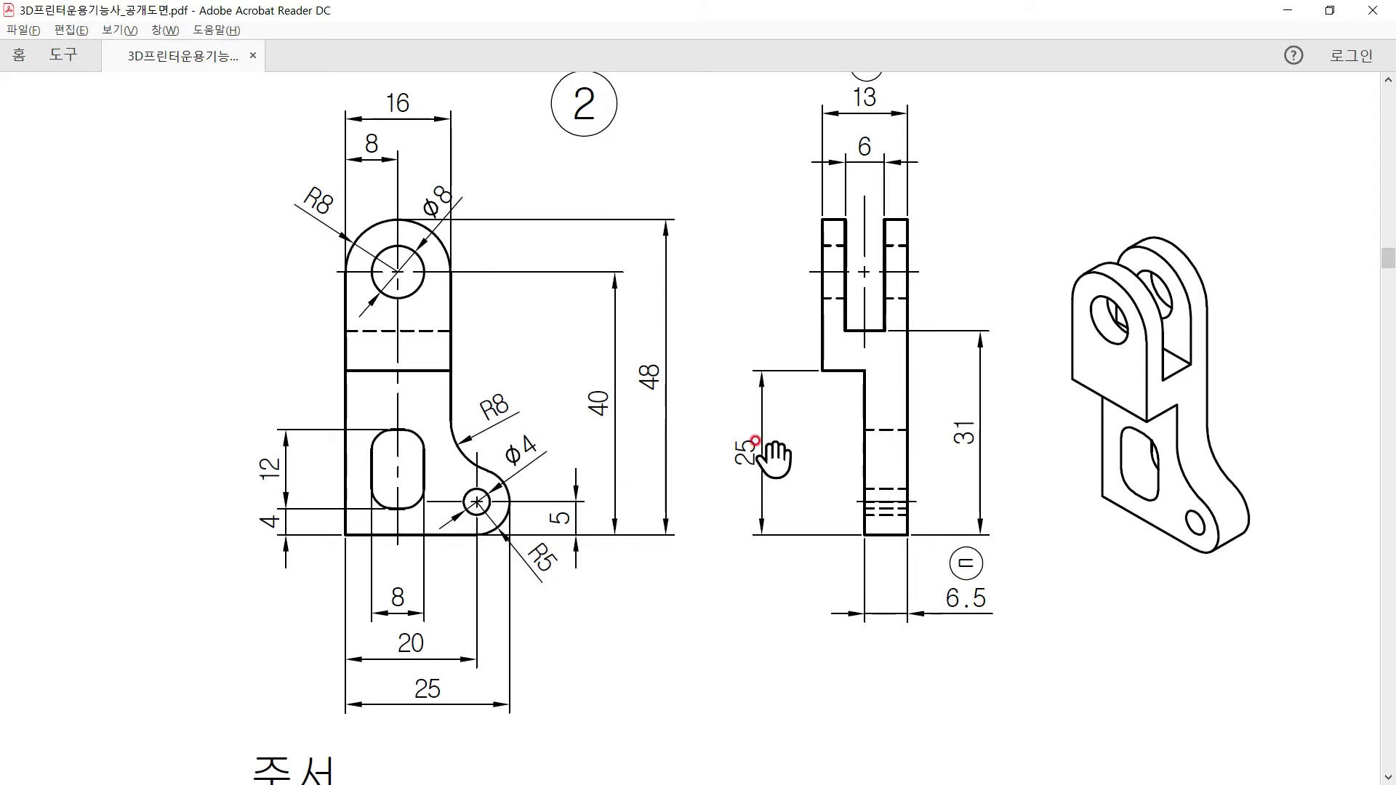
Read the side-view dimensions on the PDF drawing, ending back in the SketchUp model
key(alt+Tab)
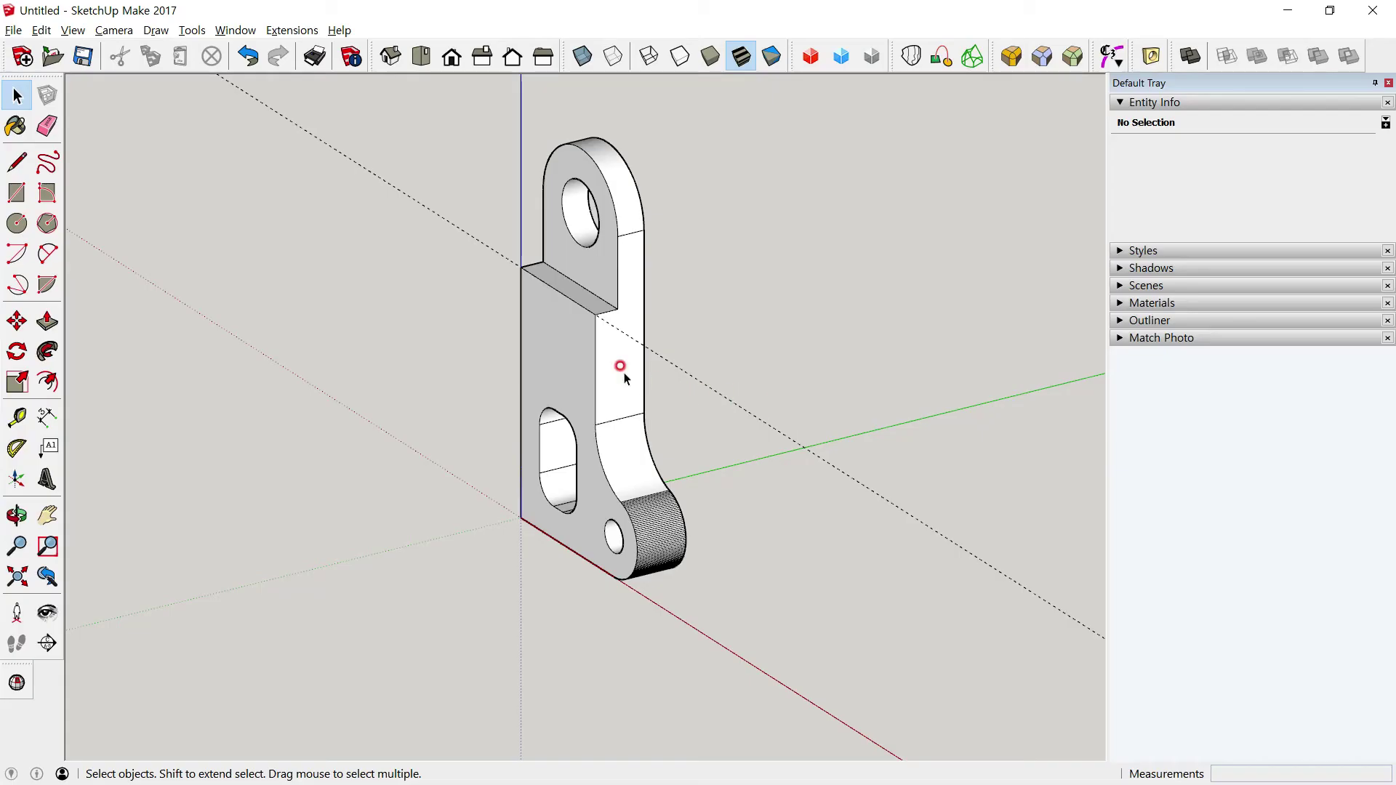
key(alt+Tab)
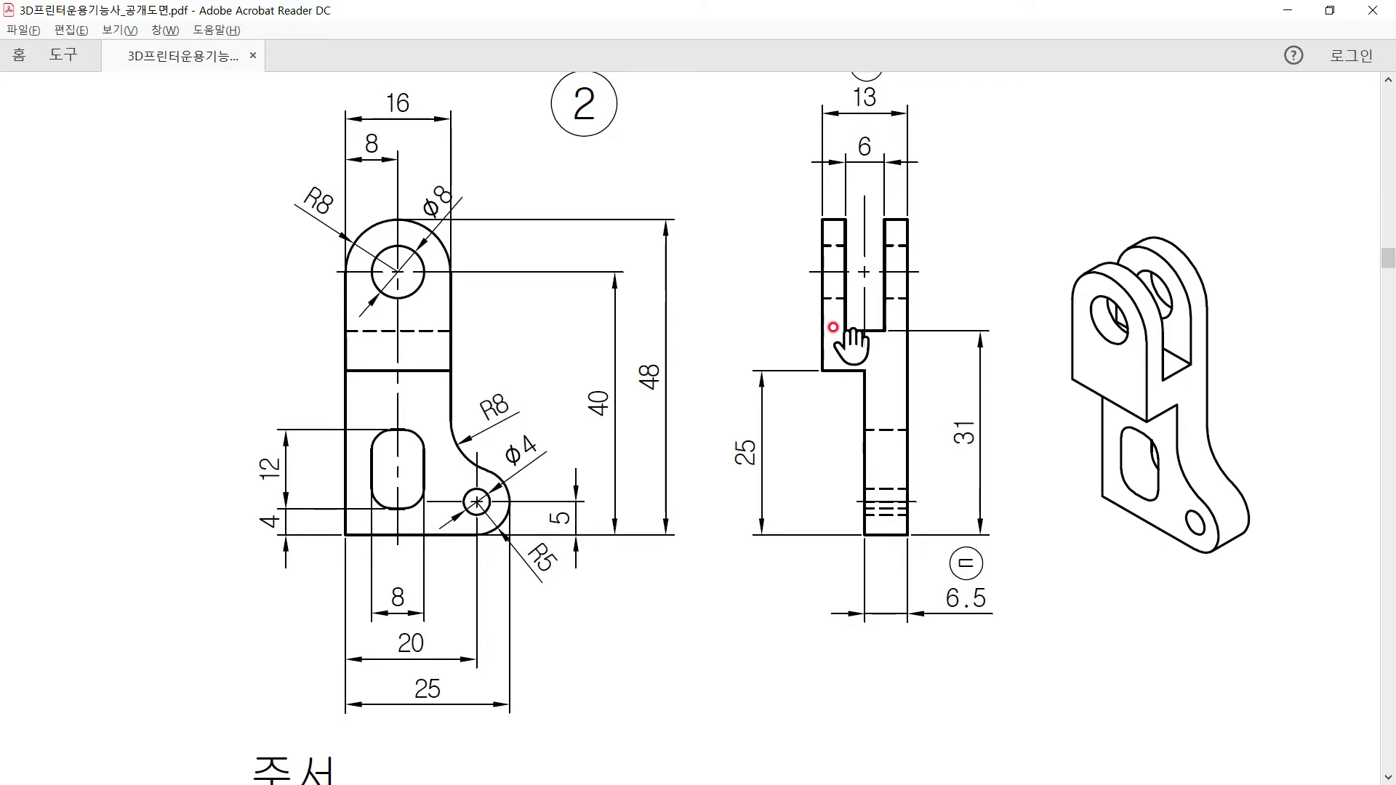
key(alt+Tab)
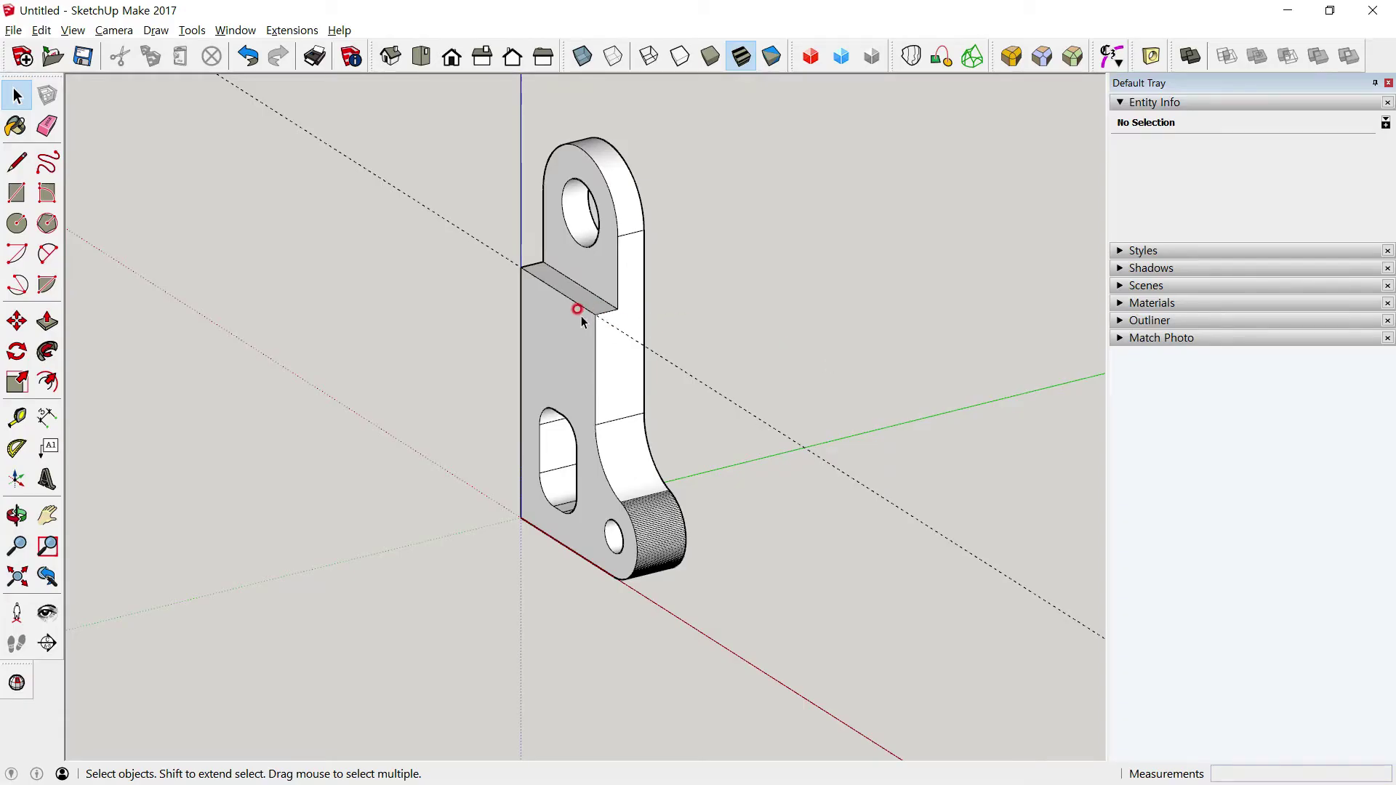
key(alt+Tab)
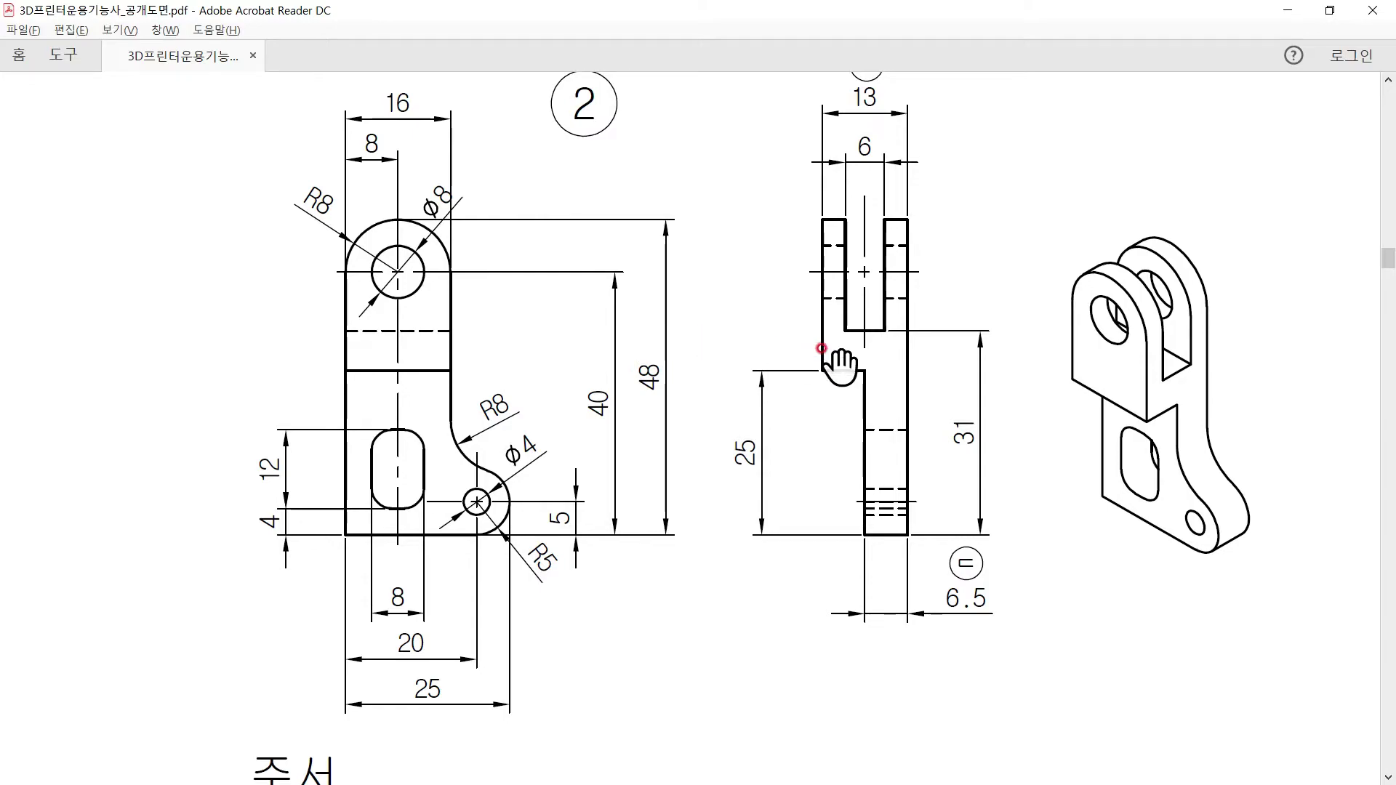
key(alt+Tab)
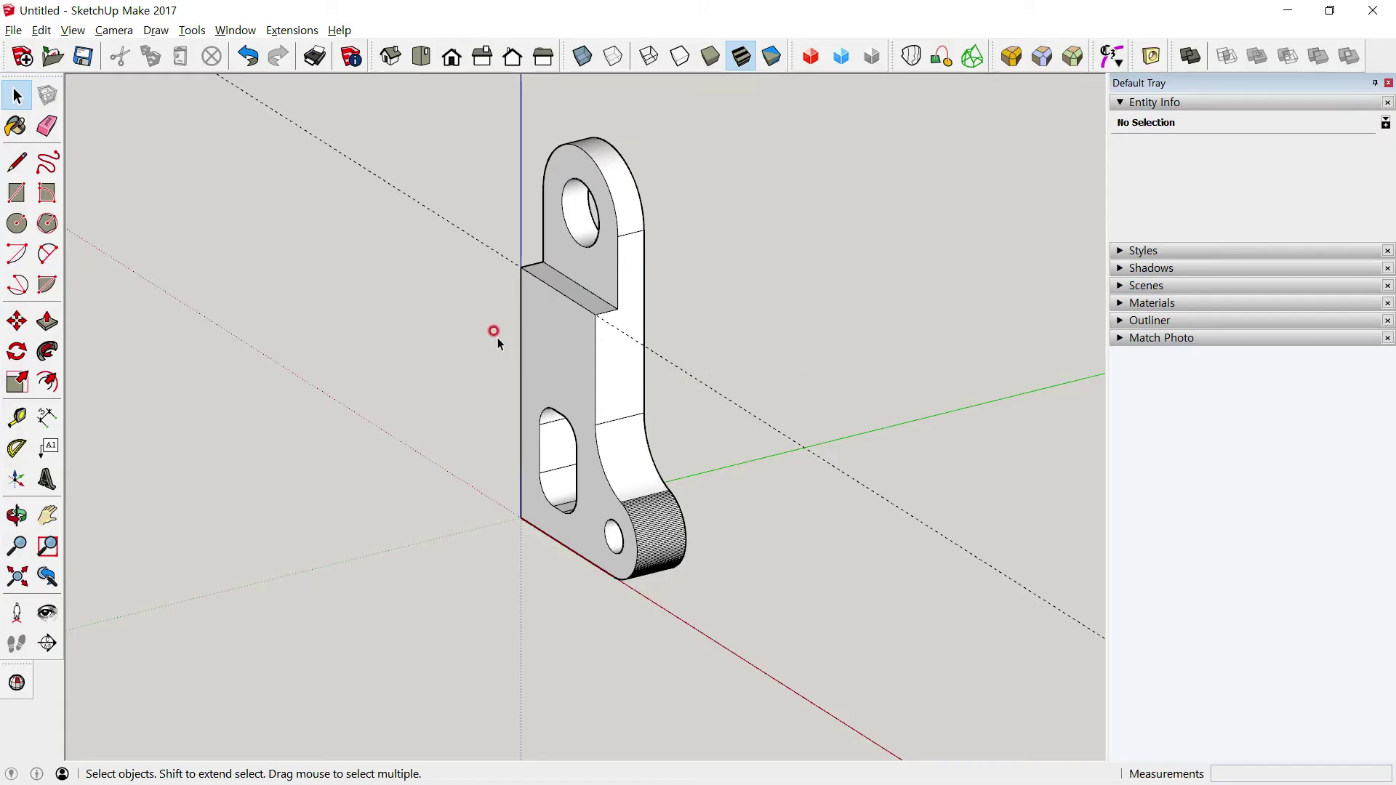
key(alt+Tab)
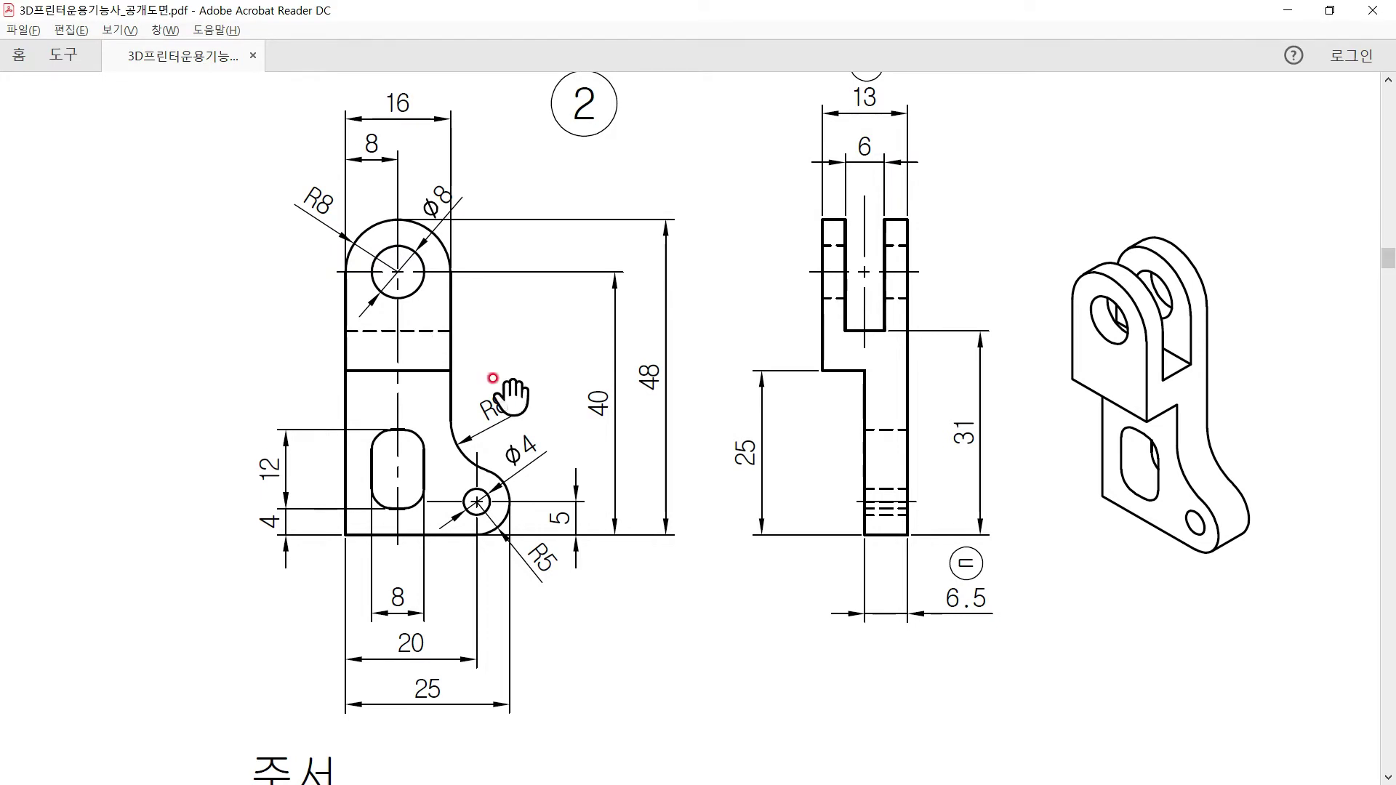
key(alt+Tab)
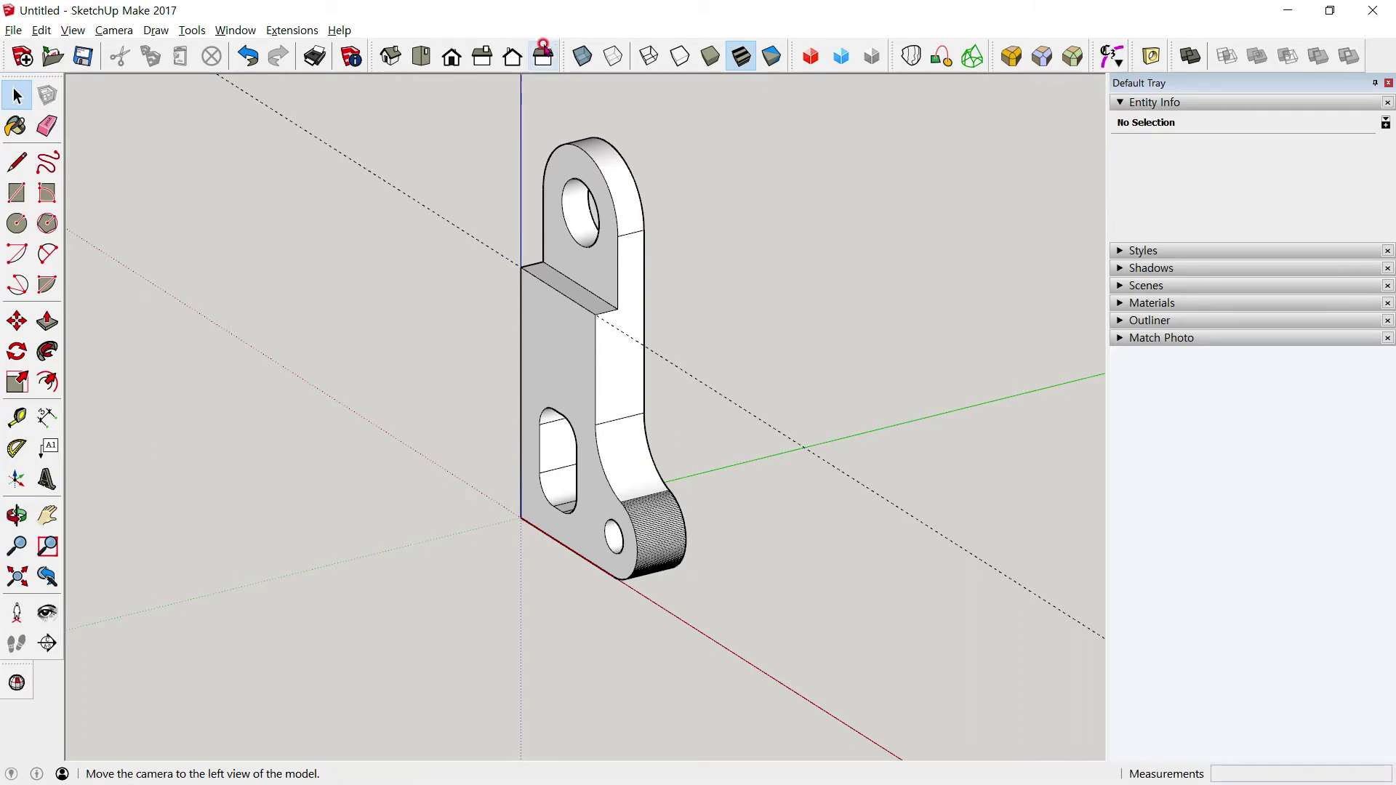
Copy the bracket 15.5 cm away in top view and flip the copy along the green direction
click(421, 56)
triple_click(574, 405)
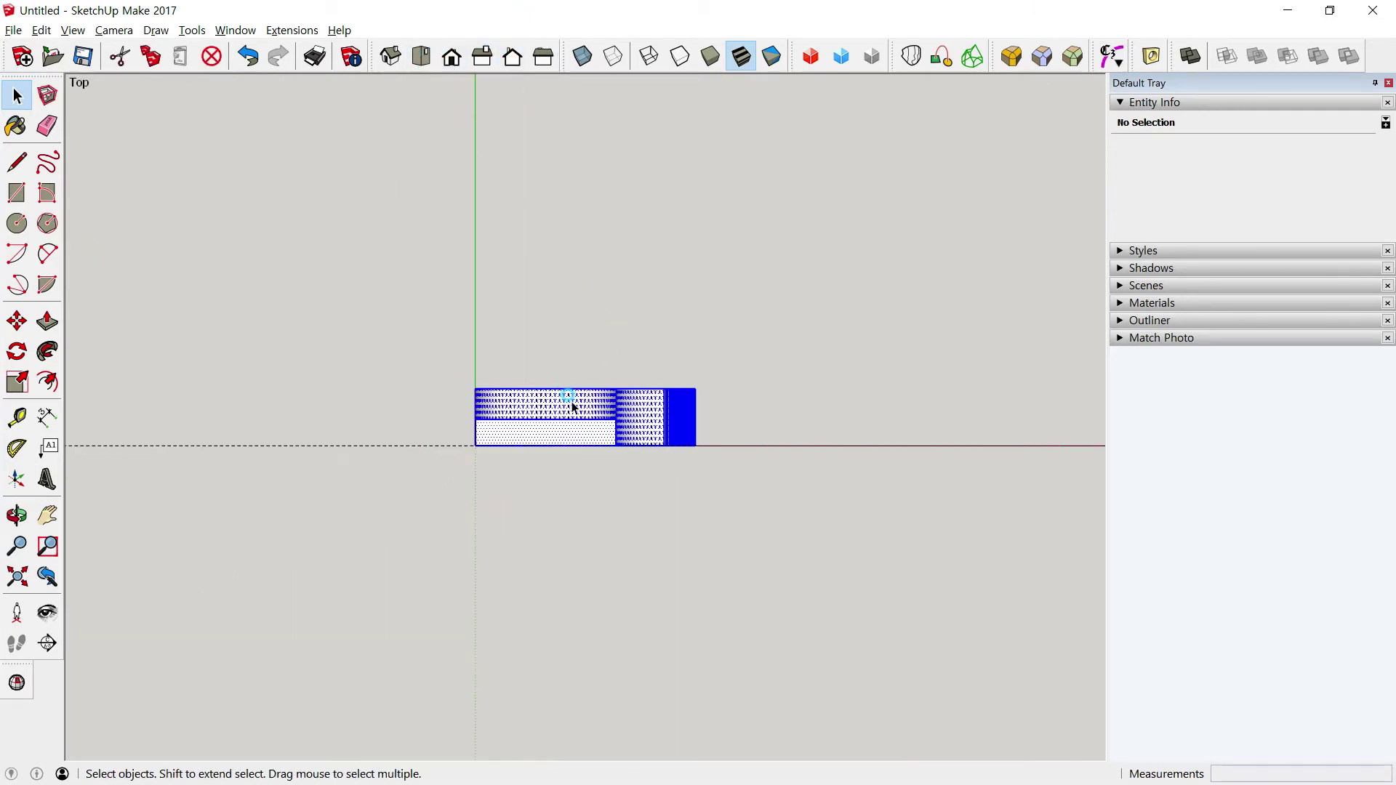
click(17, 322)
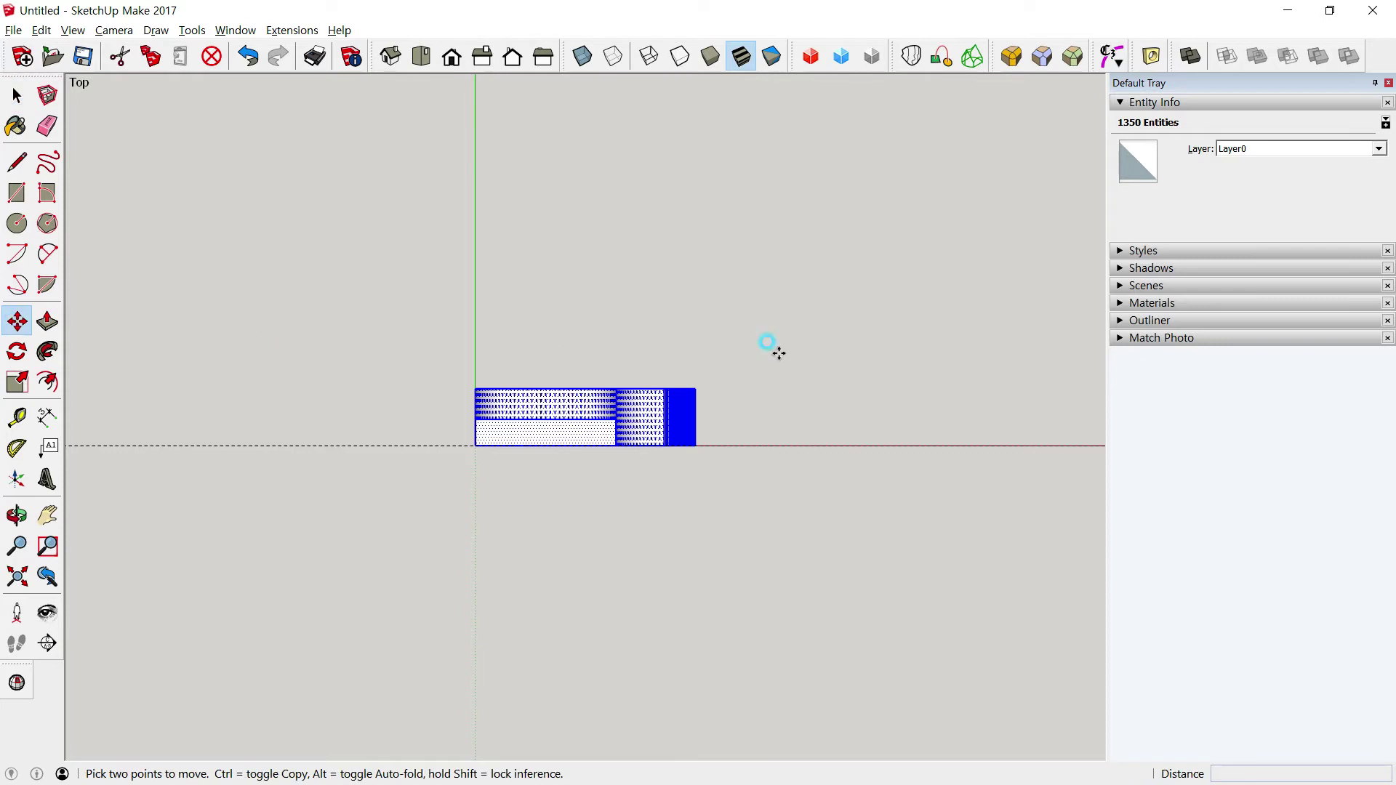
click(824, 342)
key(ctrl)
click(822, 479)
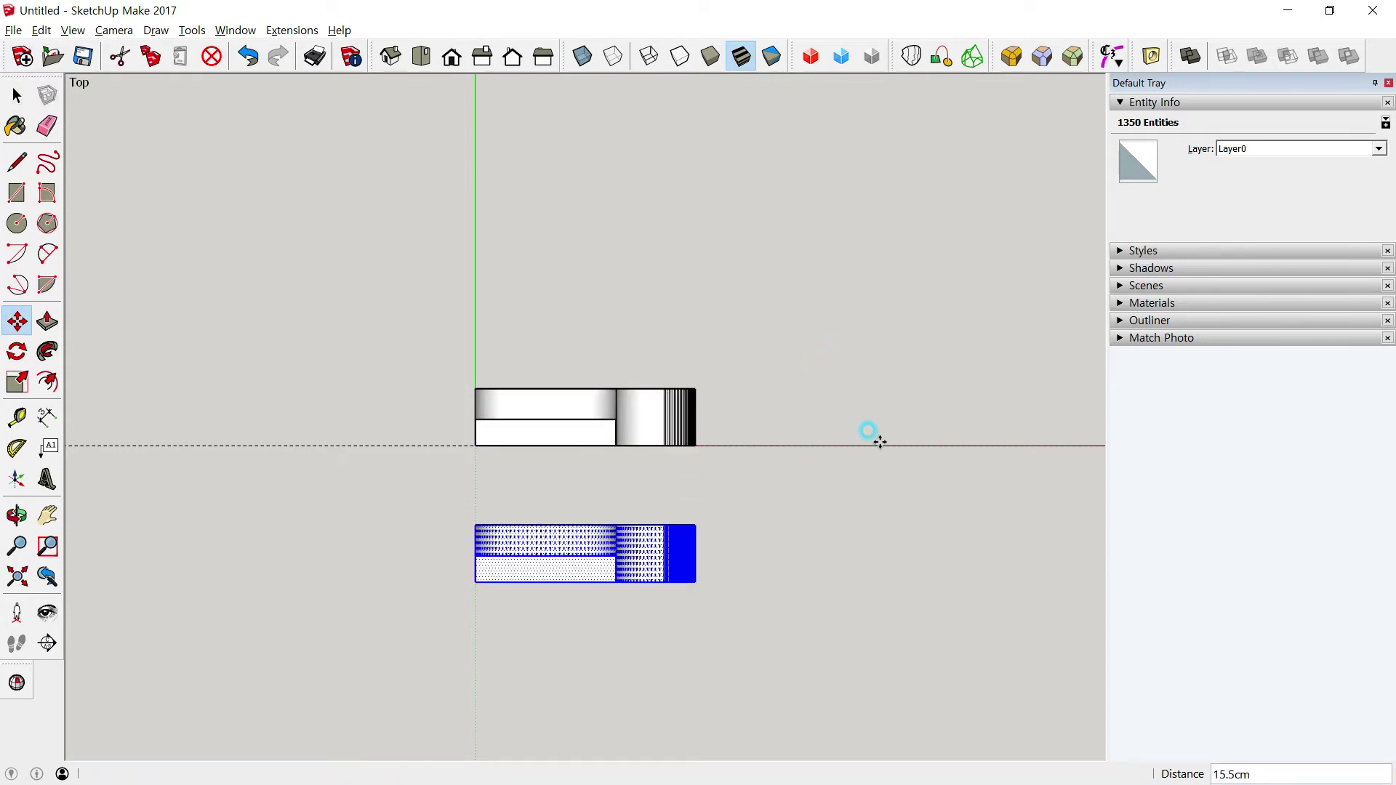
right_click(684, 542)
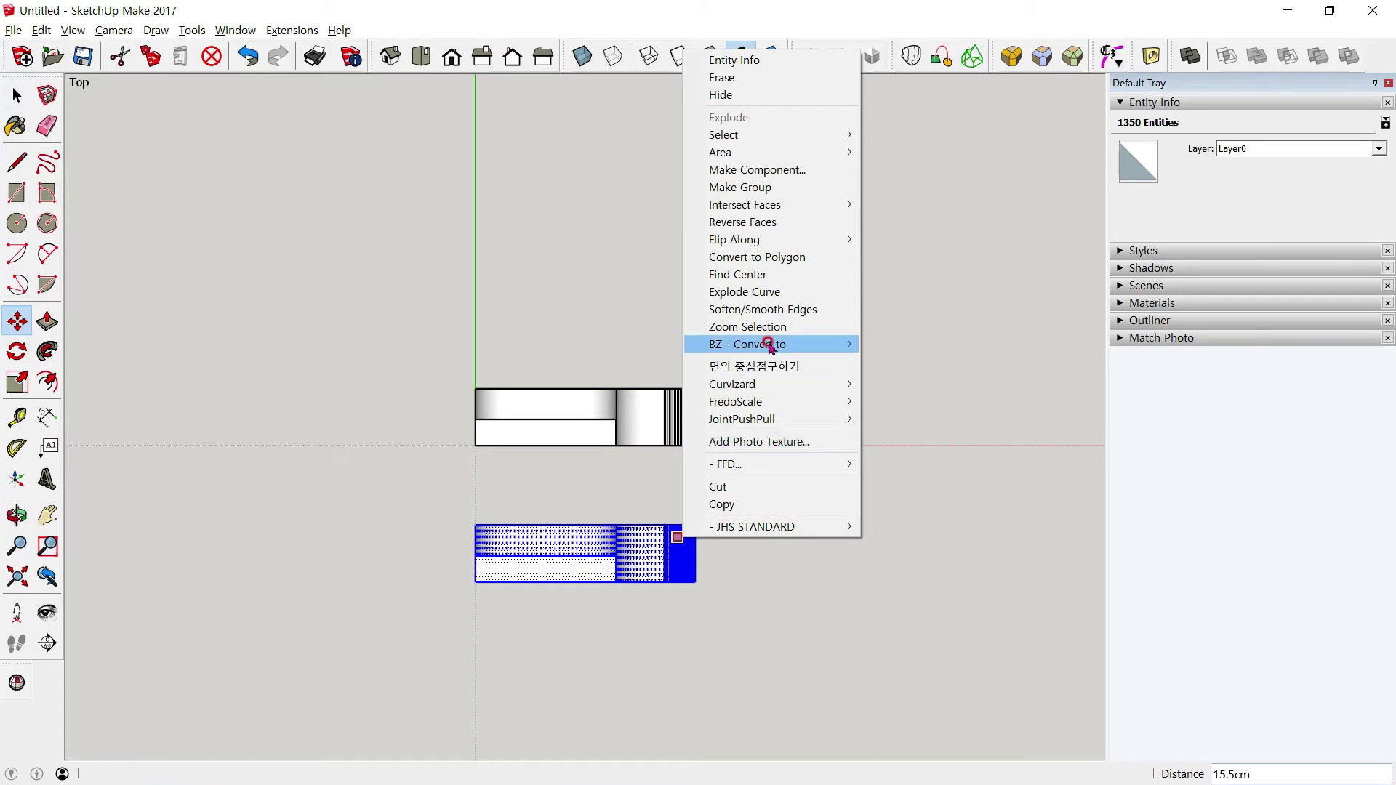
mouse_move(734, 240)
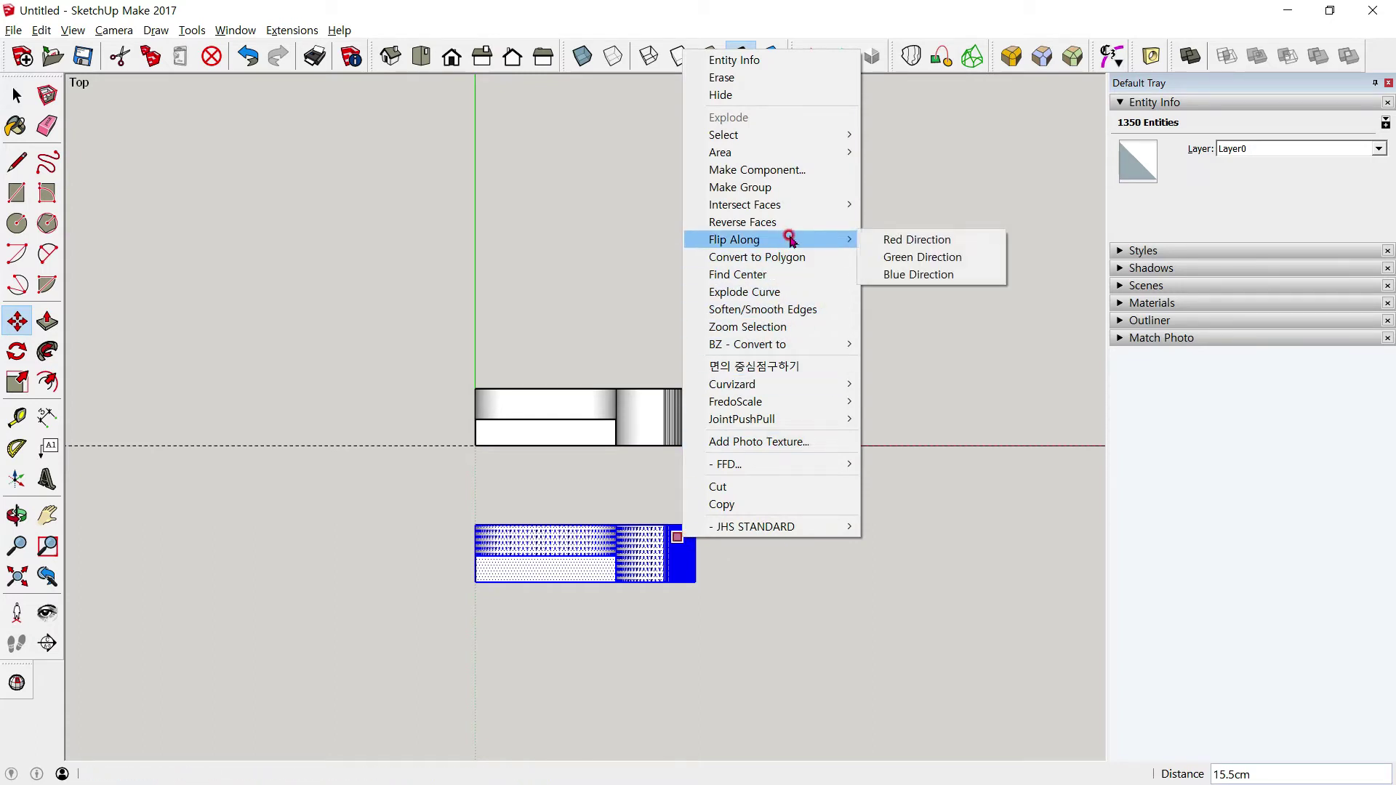
click(893, 258)
Move the flipped copy 9 cm back-to-back against the original bracket
middle_drag(427, 570, 501, 569)
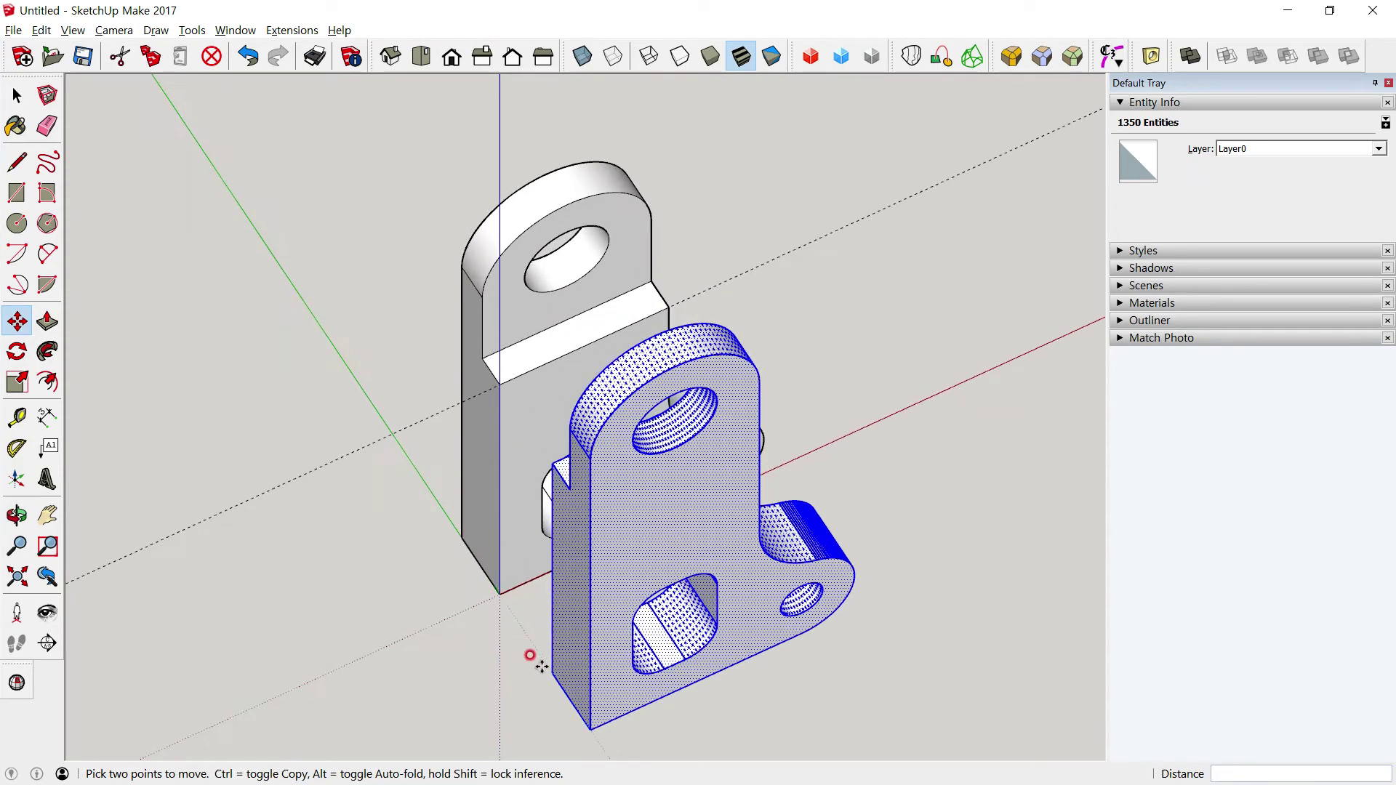
click(551, 672)
click(489, 593)
click(17, 95)
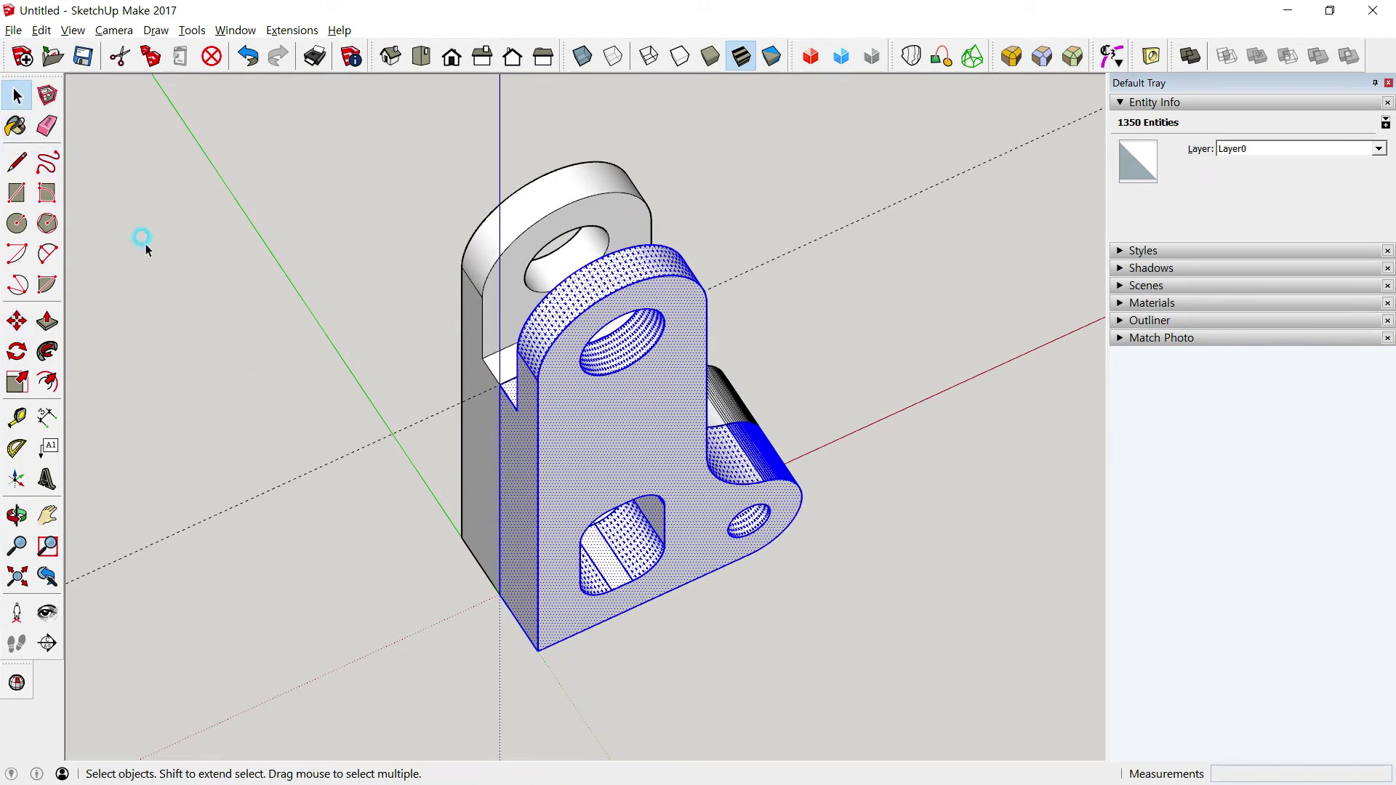
click(145, 240)
click(421, 56)
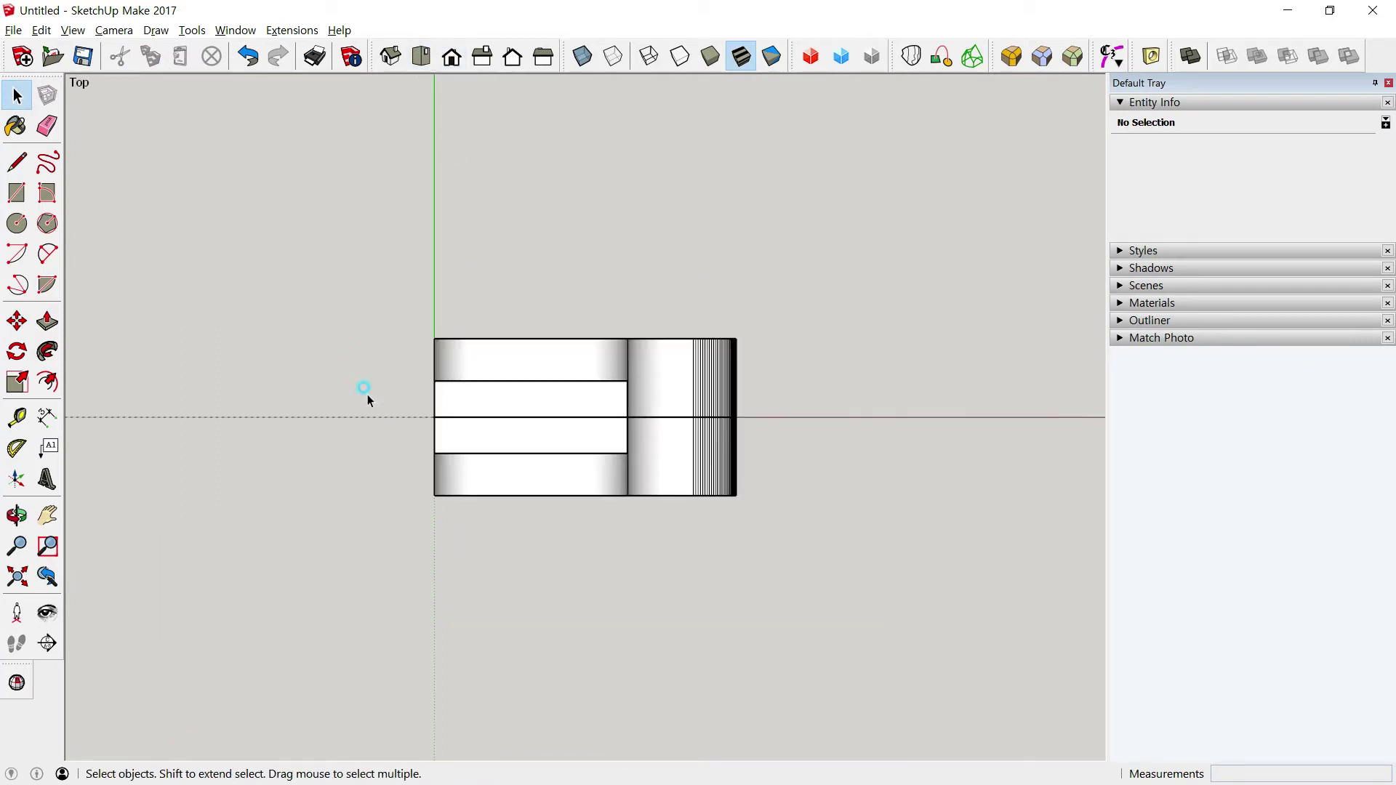
drag(413, 415, 733, 426)
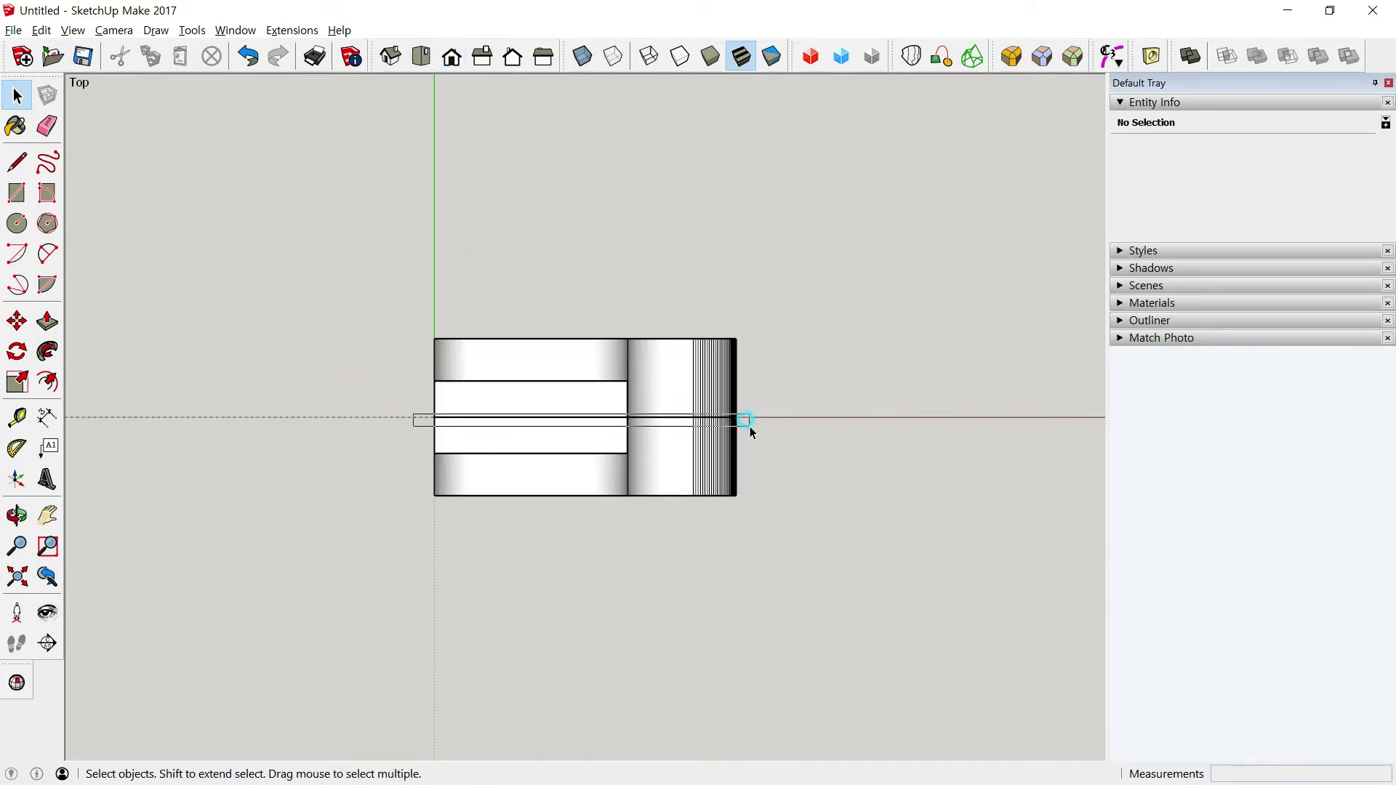
key(Delete)
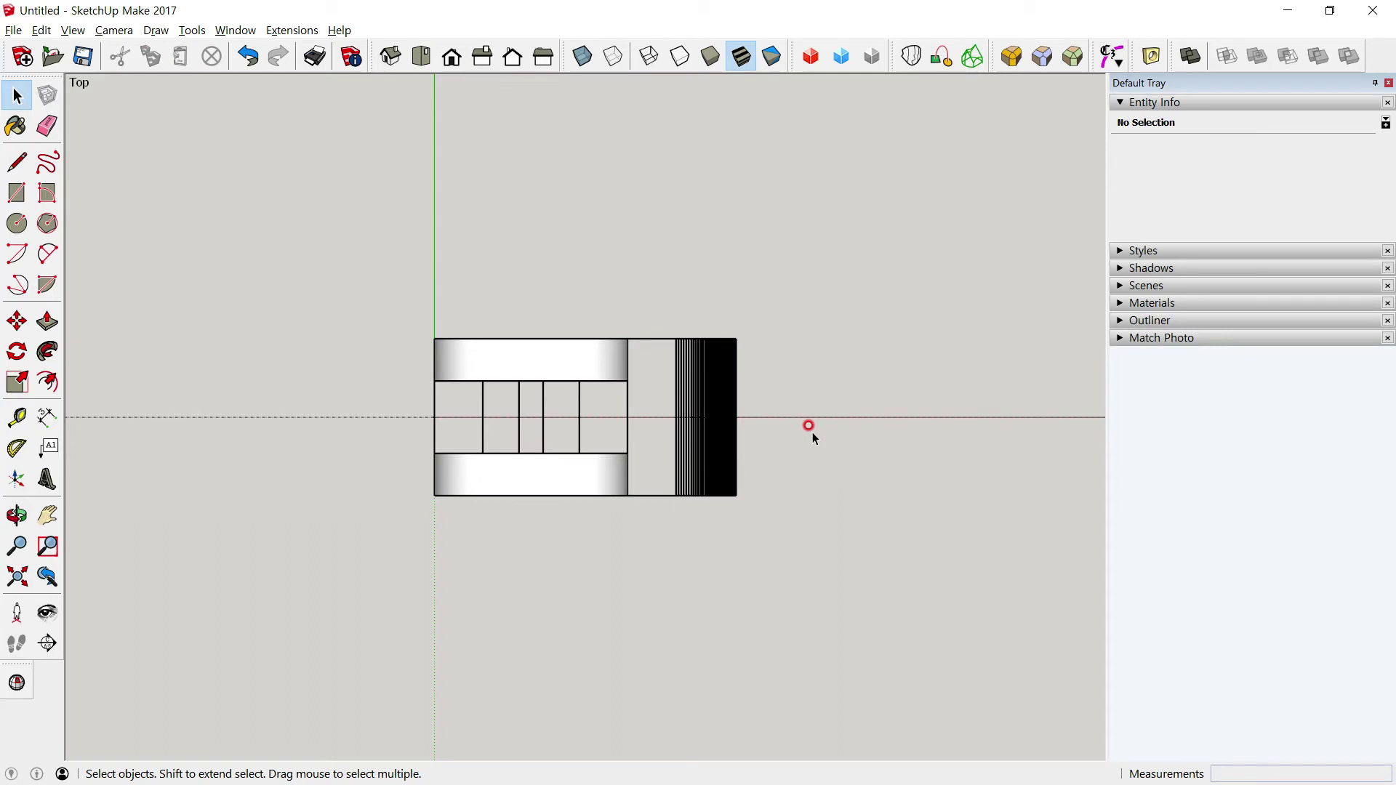
key(ctrl+z)
mouse_move(421, 416)
middle_down()
mouse_move(570, 296)
mouse_move(530, 364)
mouse_move(455, 224)
mouse_move(398, 208)
mouse_move(327, 211)
mouse_move(407, 431)
middle_up()
click(429, 64)
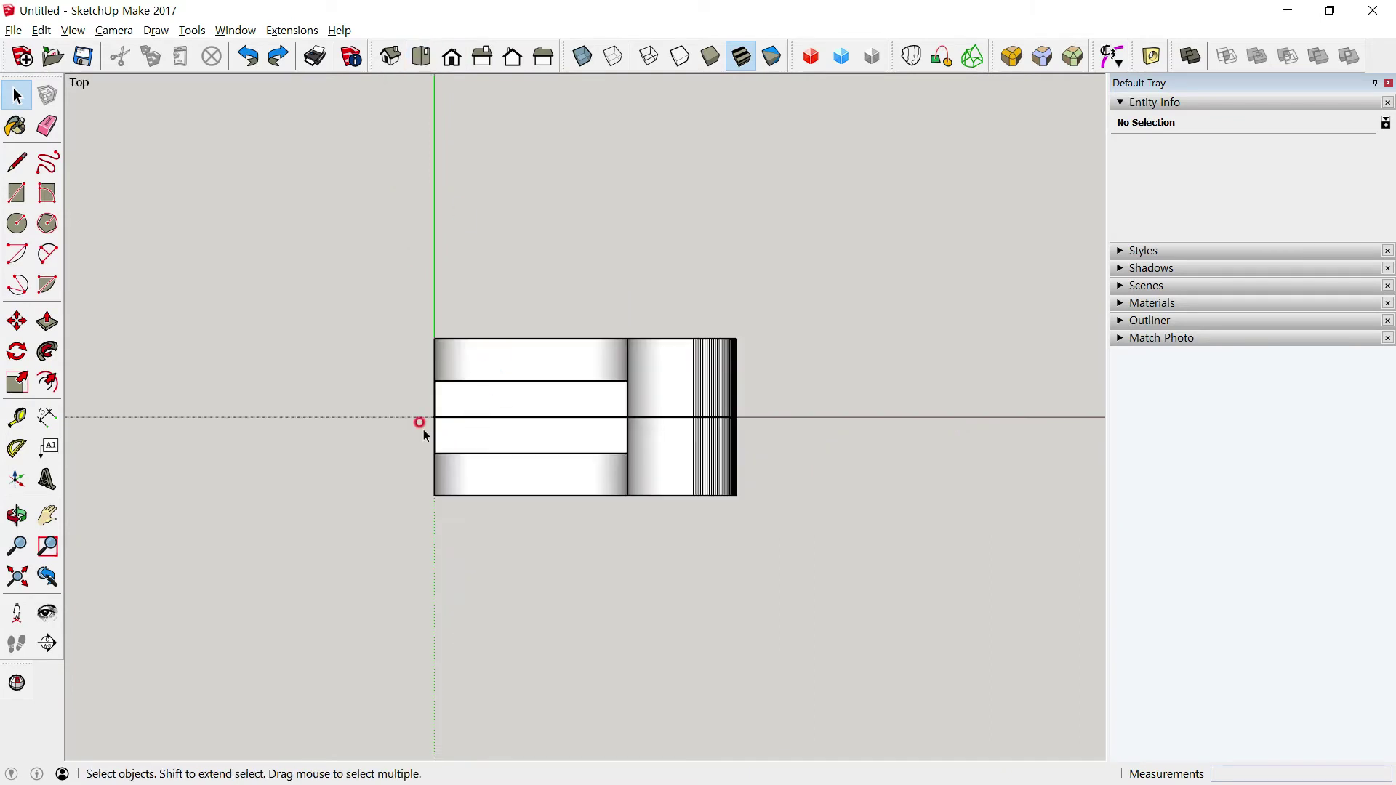
drag(426, 415, 748, 428)
triple_click(746, 417)
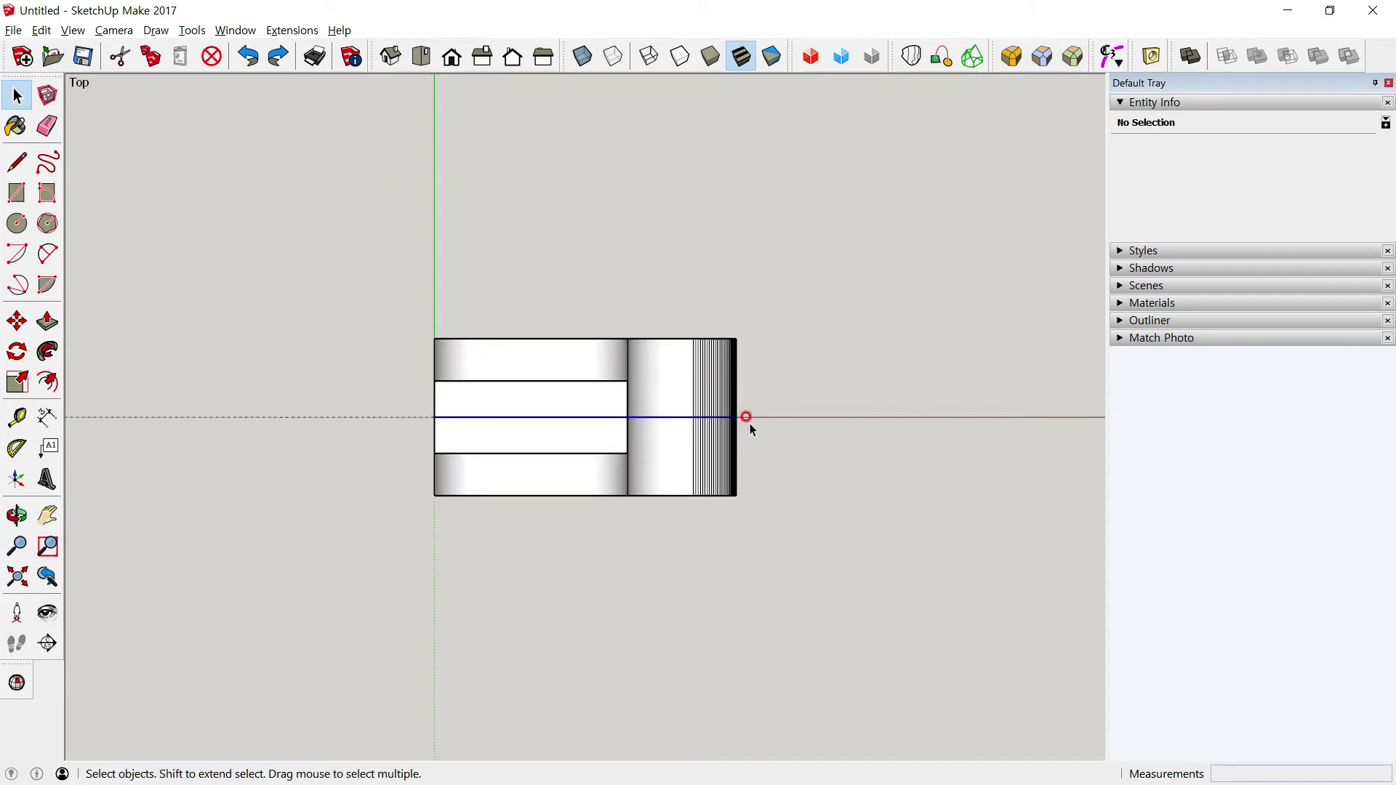
mouse_move(684, 487)
middle_down()
mouse_move(633, 436)
mouse_move(795, 311)
mouse_move(661, 321)
mouse_move(648, 348)
middle_up()
Undo two steps and make each bracket plate into its own group
key(ctrl+z)
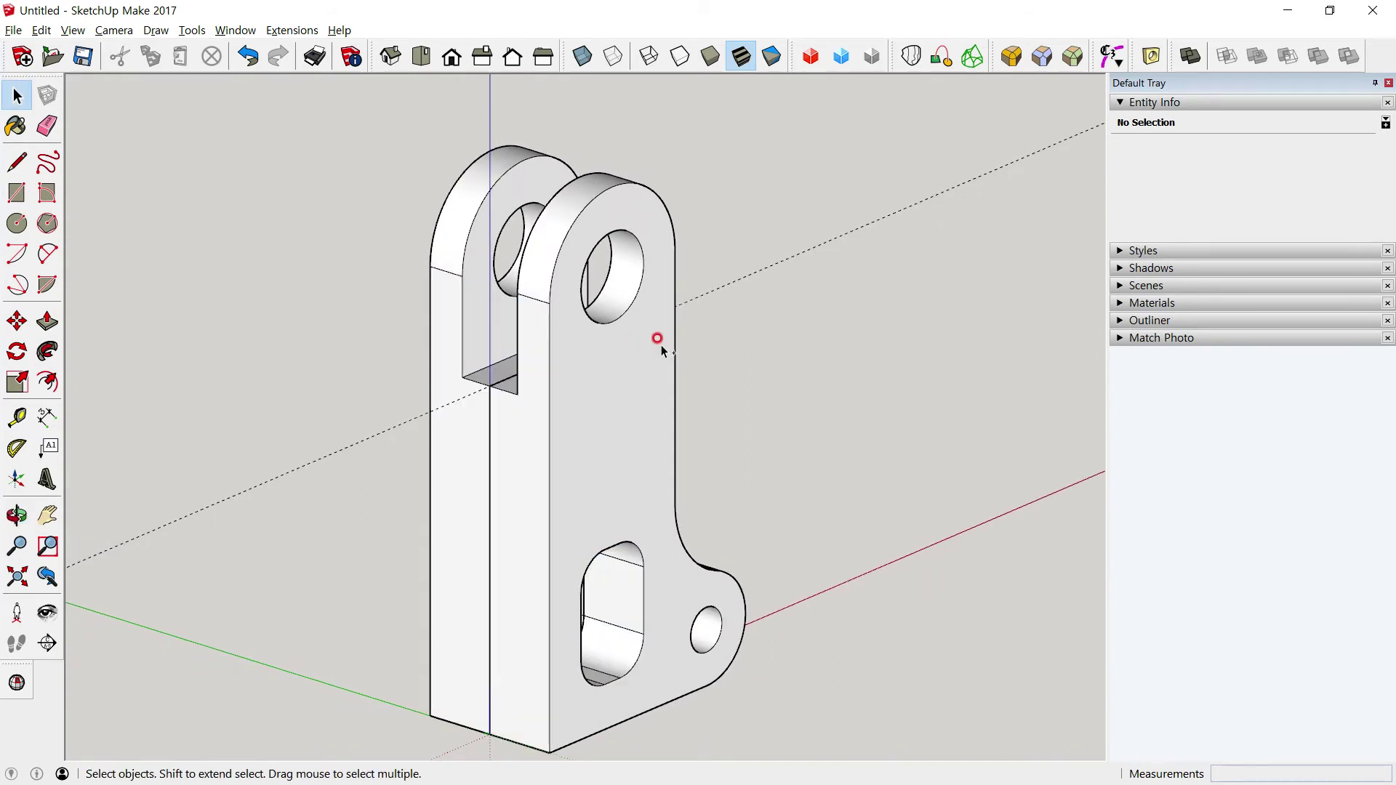
key(ctrl+z)
middle_drag(712, 425, 564, 326)
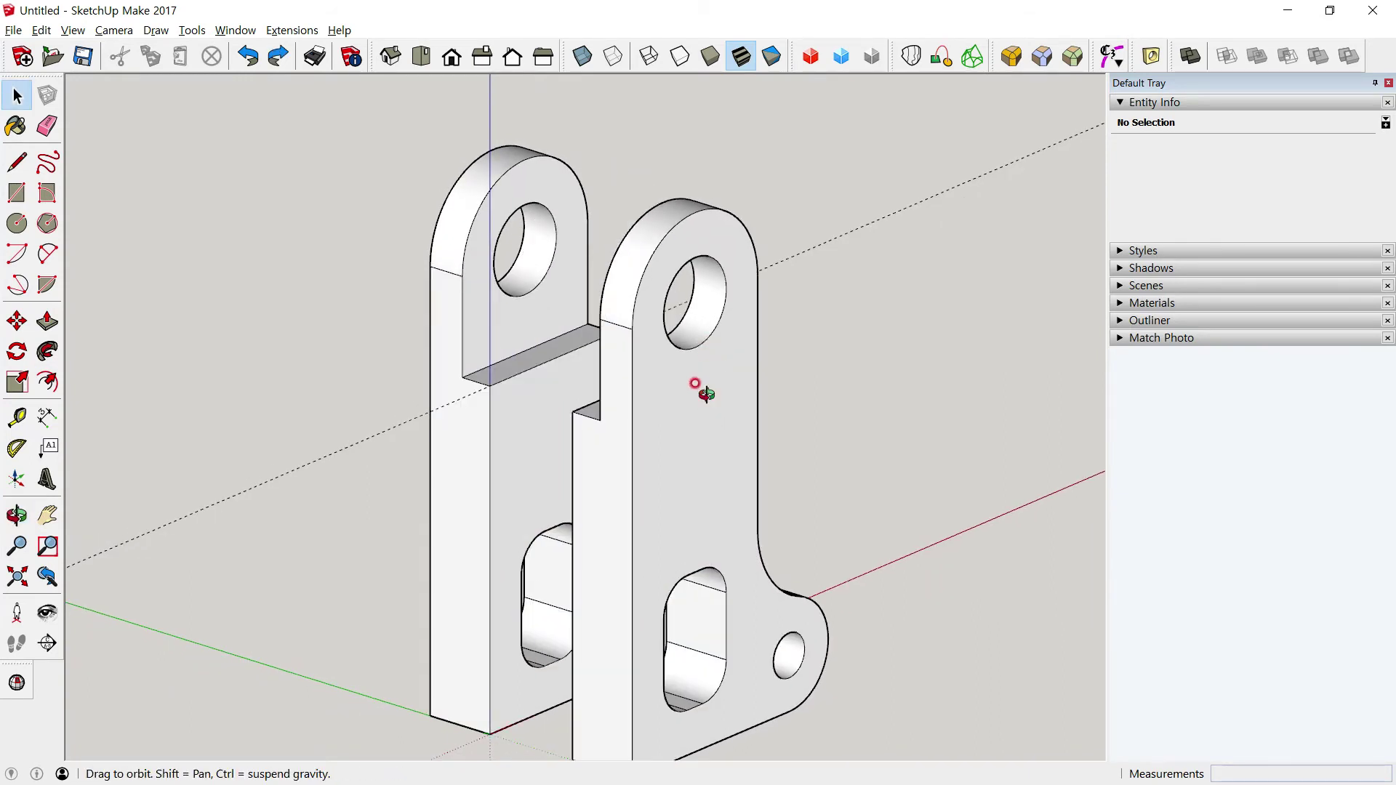
click(565, 312)
triple_click(565, 312)
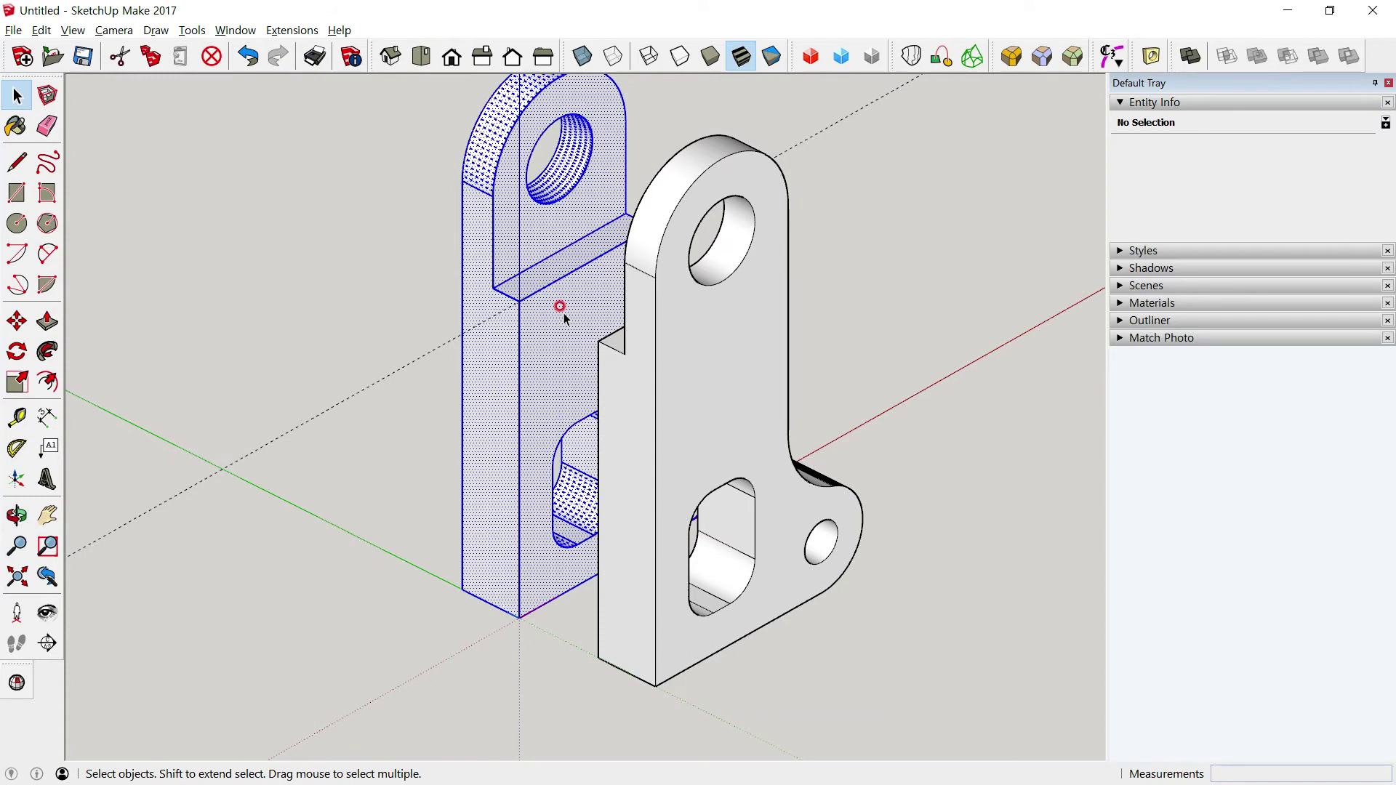
right_click(564, 299)
click(725, 382)
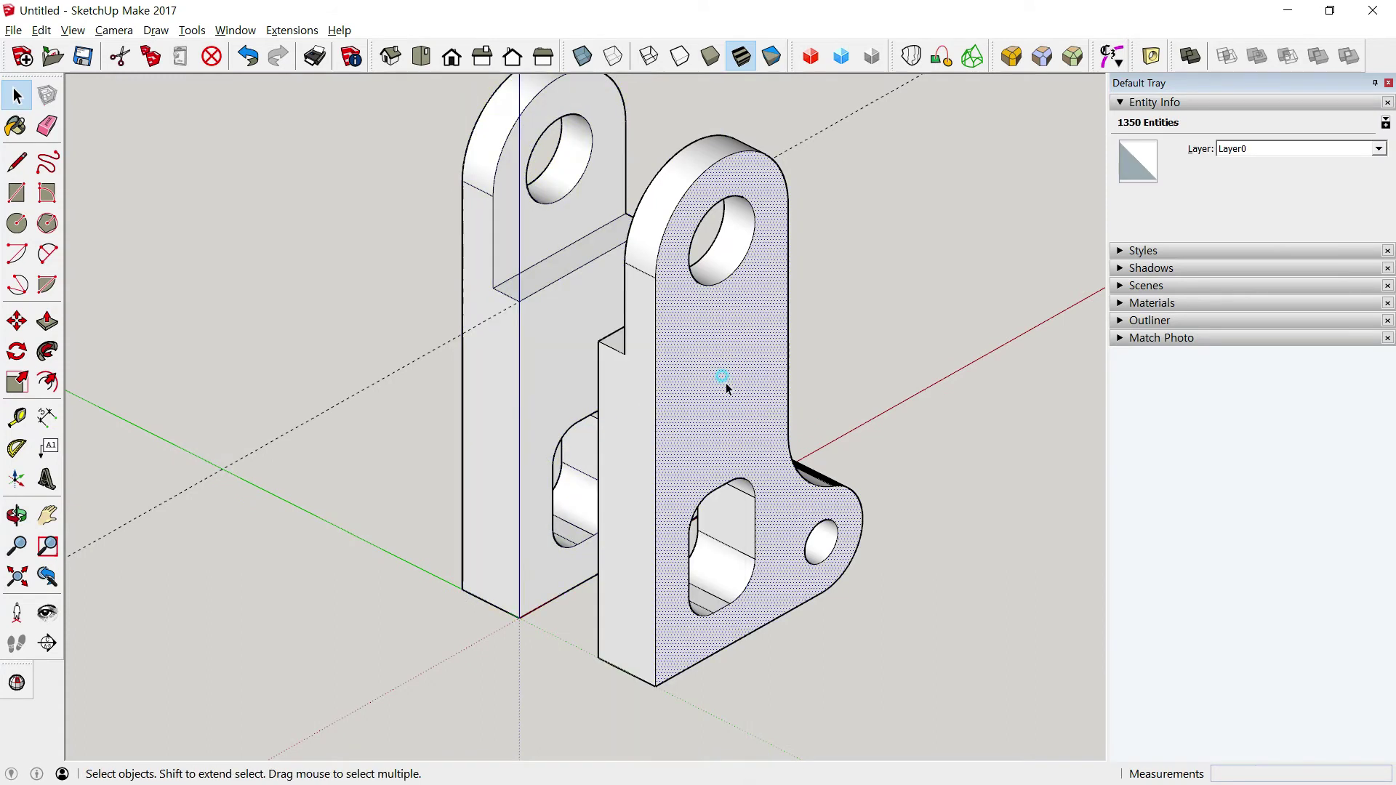
triple_click(726, 382)
right_click(725, 382)
click(765, 442)
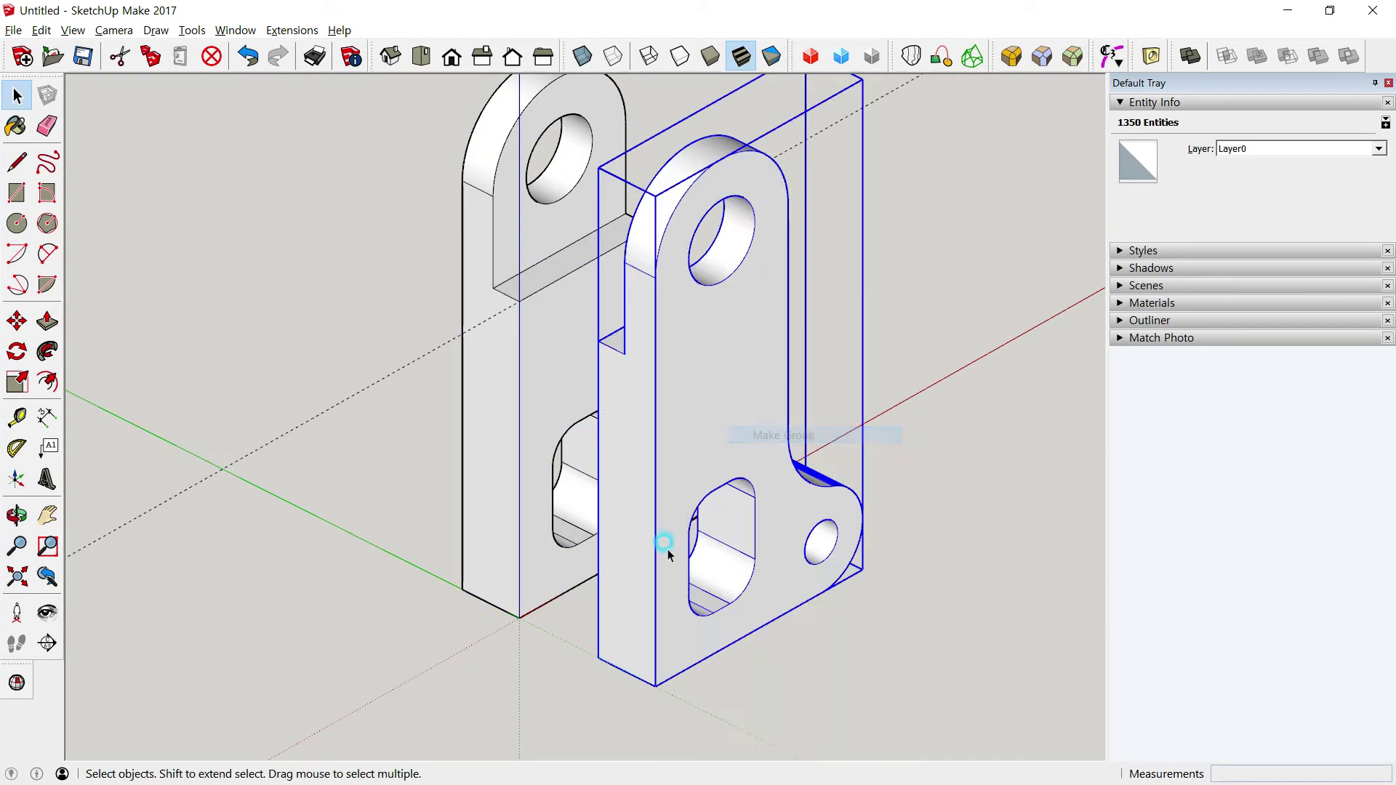
Move the right plate 9 cm so it aligns against the left plate
click(17, 321)
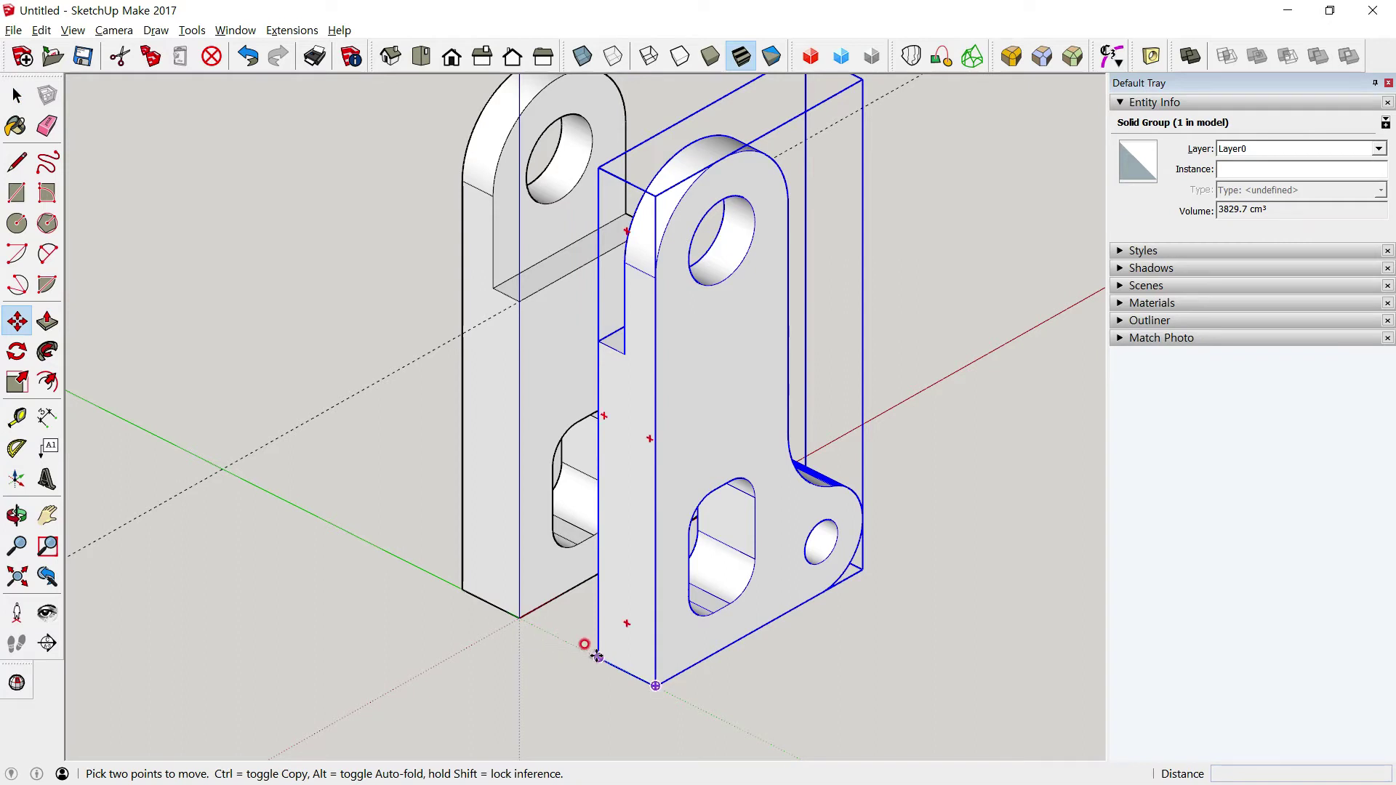
click(596, 656)
click(518, 617)
click(16, 95)
click(857, 86)
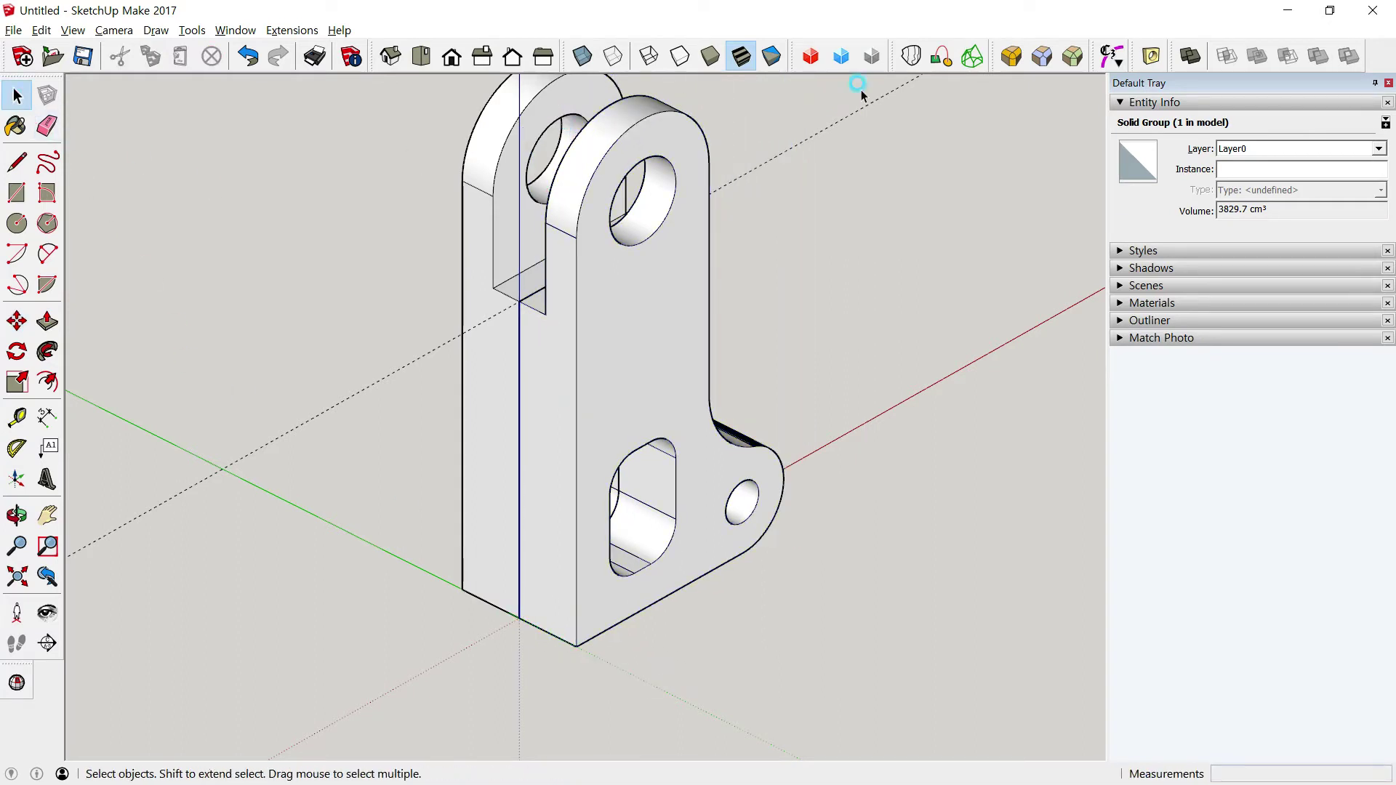
Union both plates with Outer Shell and orbit to inspect the merged solid
click(1190, 56)
click(676, 329)
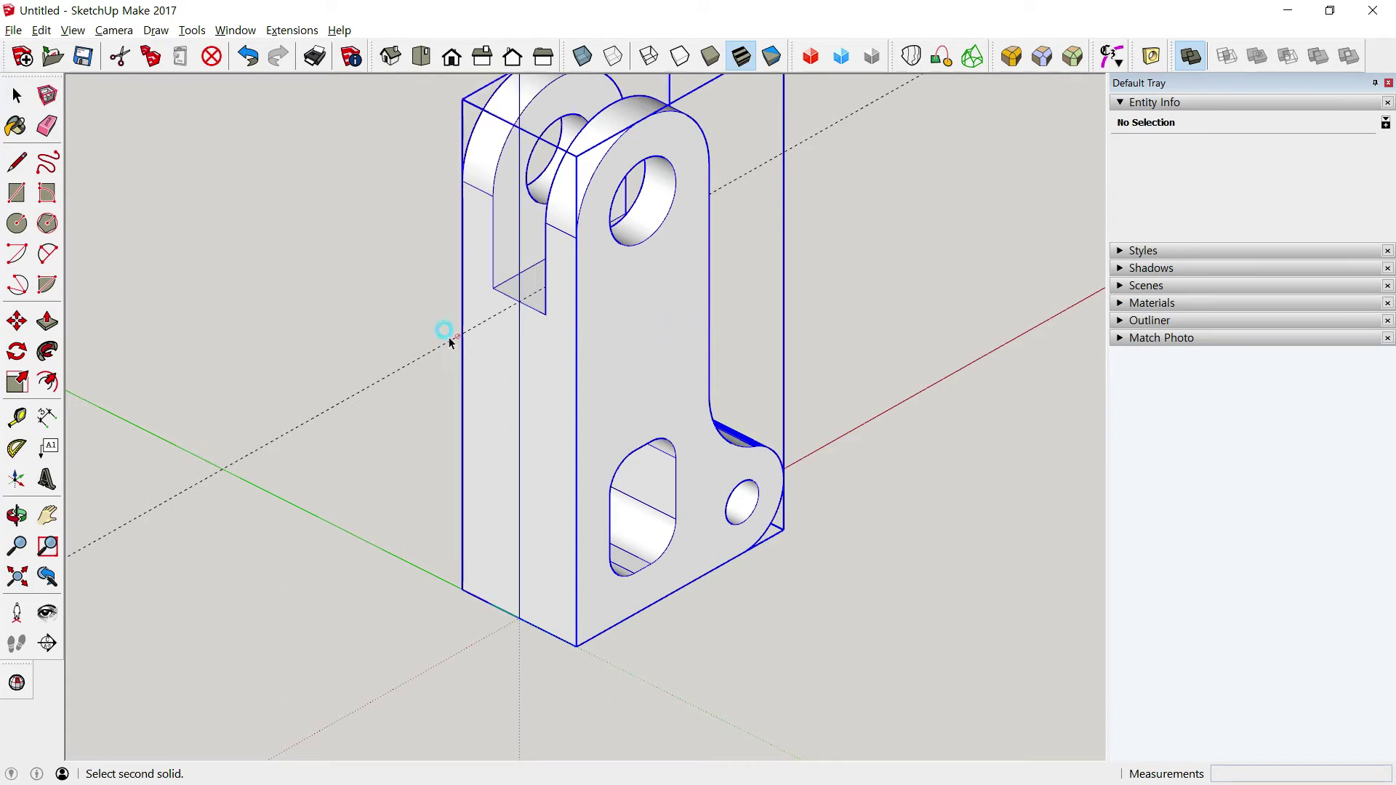
key(space)
click(347, 307)
mouse_move(347, 307)
middle_down()
mouse_move(516, 428)
mouse_move(426, 327)
mouse_move(395, 252)
mouse_move(627, 423)
mouse_move(683, 516)
middle_up()
scroll(805, 592, up, 2)
scroll(718, 539, up, 2)
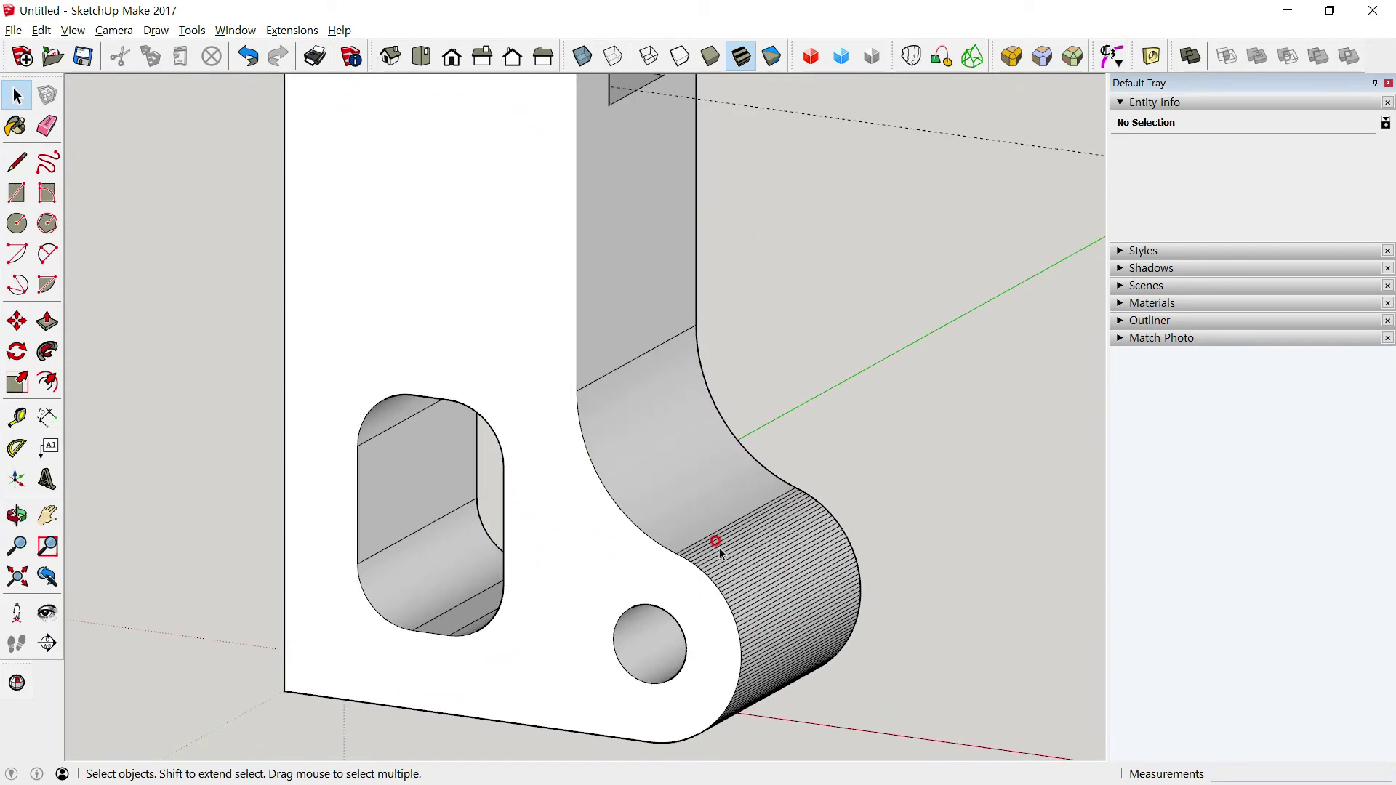
scroll(635, 434, up, 2)
scroll(635, 434, down, 5)
mouse_move(635, 434)
middle_down()
mouse_move(639, 372)
mouse_move(521, 329)
mouse_move(608, 360)
mouse_move(699, 573)
mouse_move(804, 592)
mouse_move(662, 470)
middle_up()
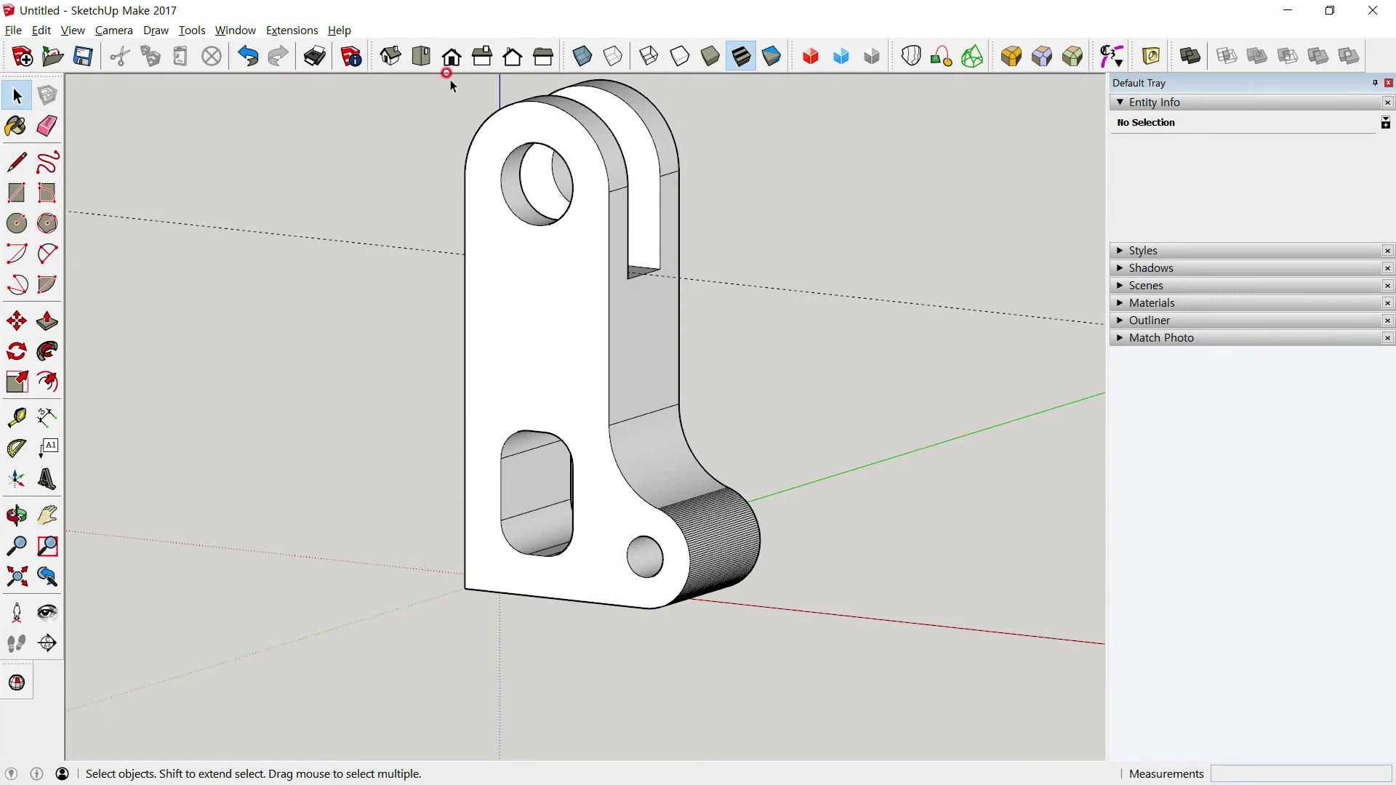
mouse_move(576, 289)
middle_down()
mouse_move(726, 380)
mouse_move(546, 415)
middle_up()
key(alt+Tab)
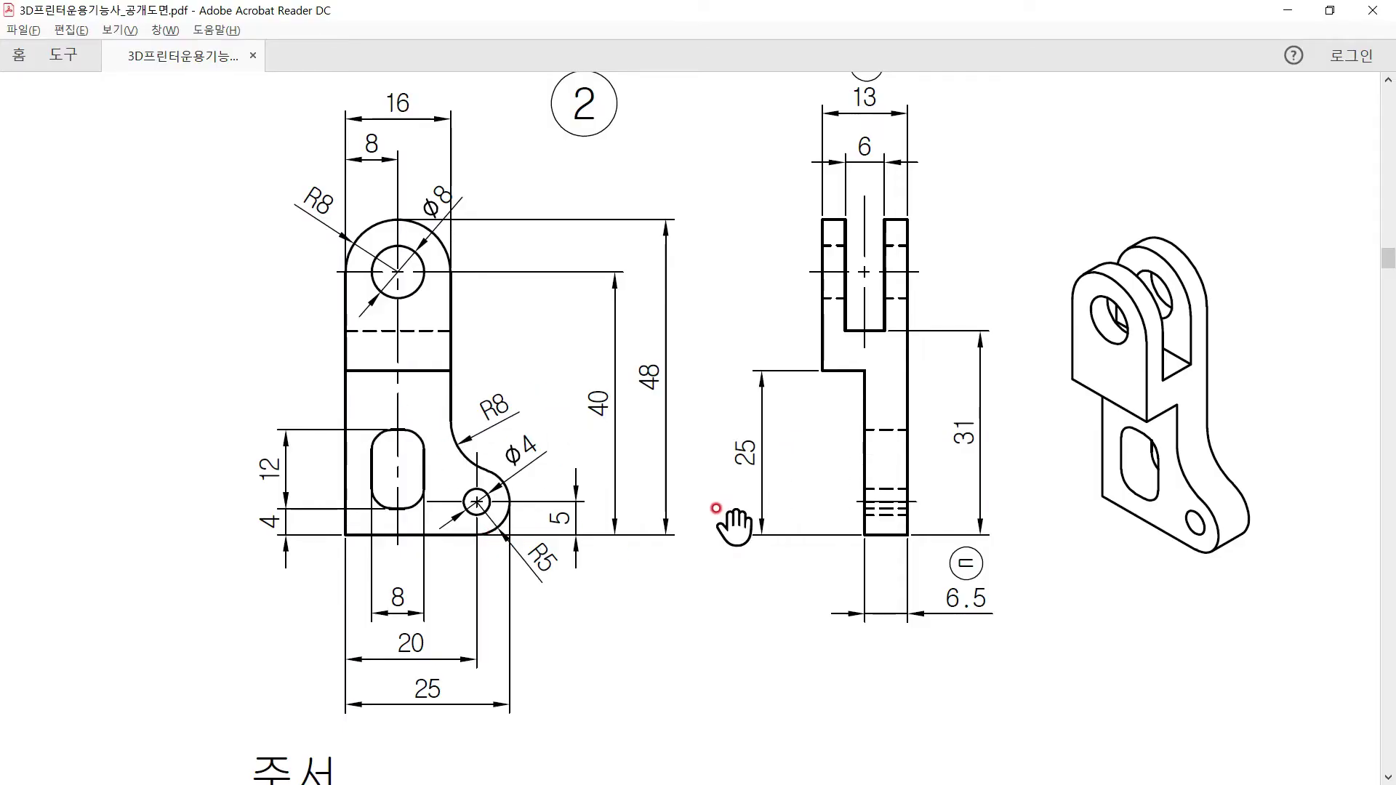
key(alt+Tab)
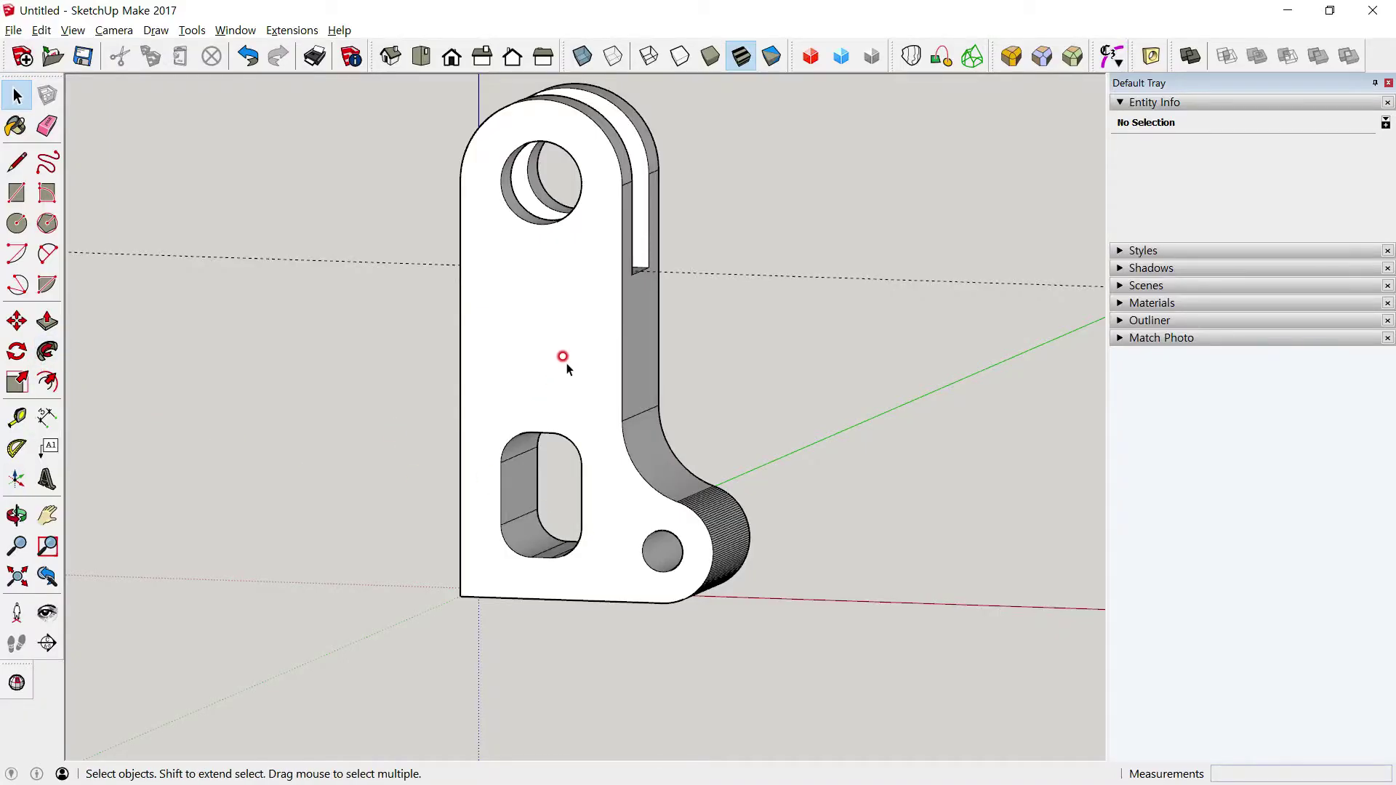
right_click(580, 349)
click(640, 453)
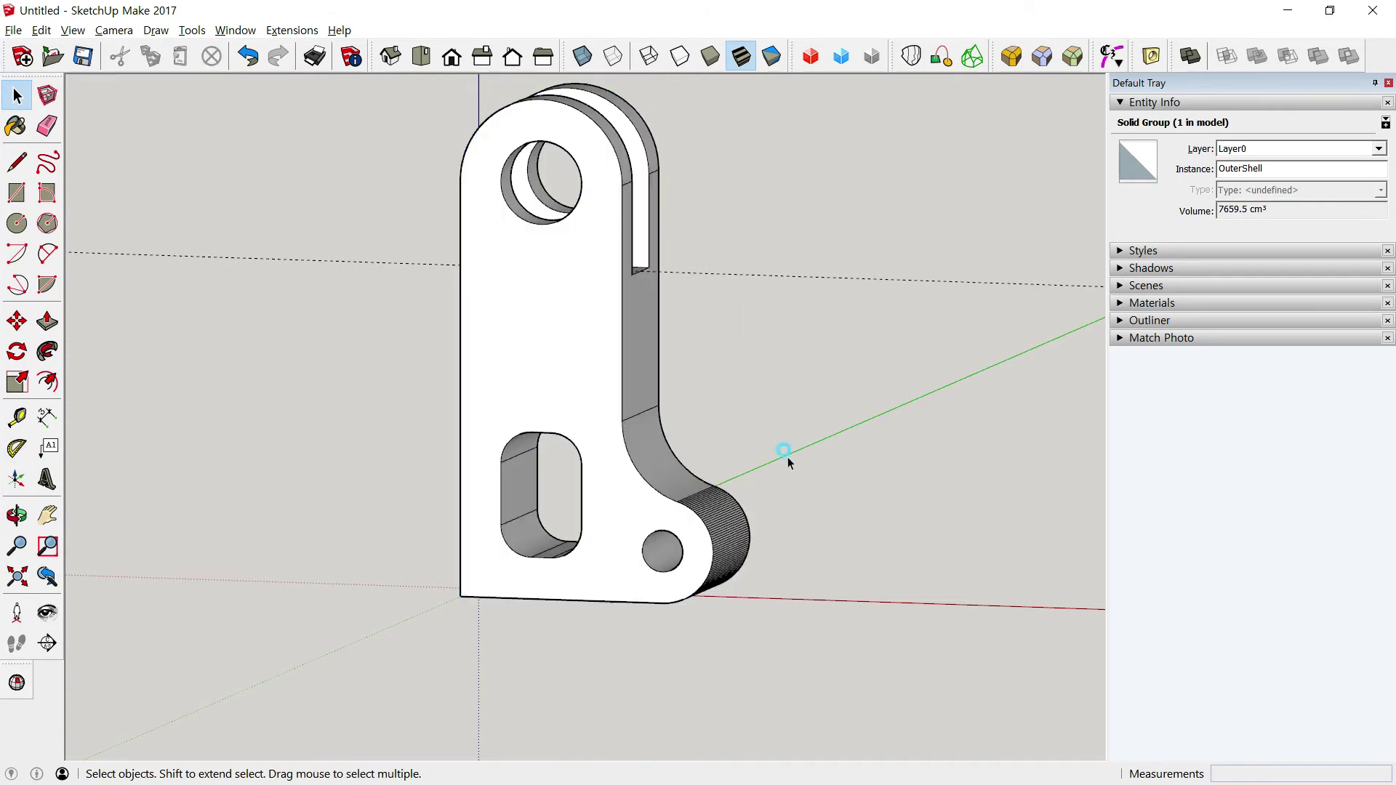
Explode the bracket group and draw a line along a guide 25 cm above the base
click(16, 417)
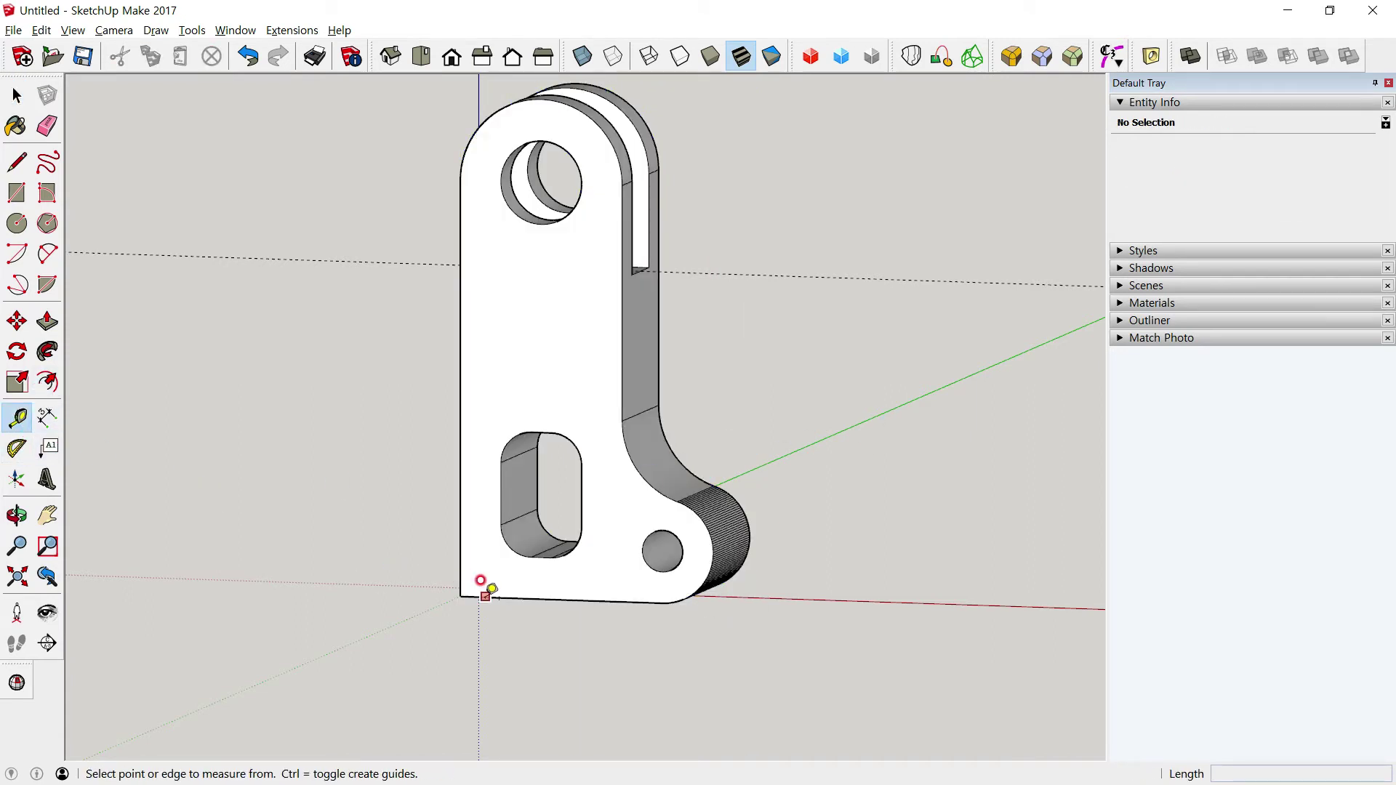
click(484, 596)
text(25)
key(Return)
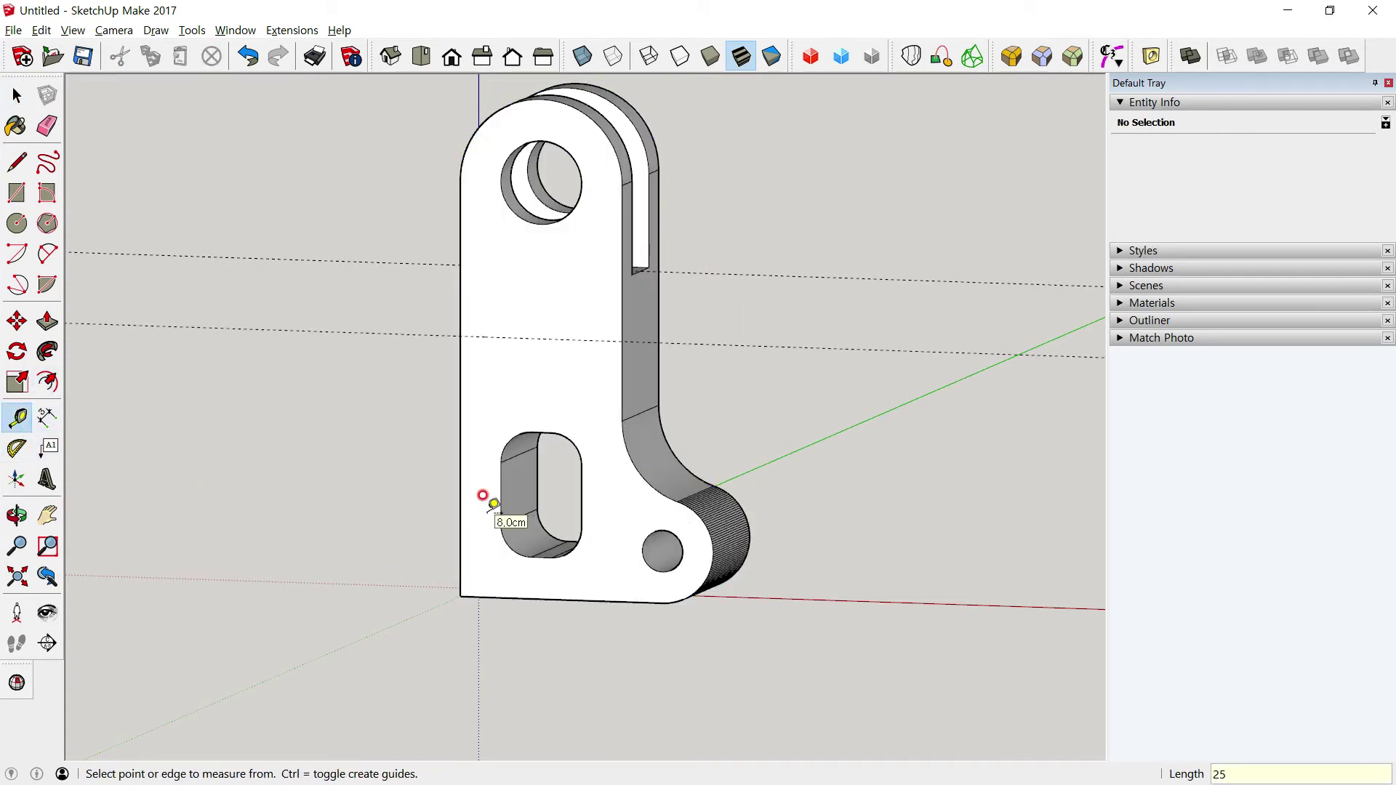
click(16, 161)
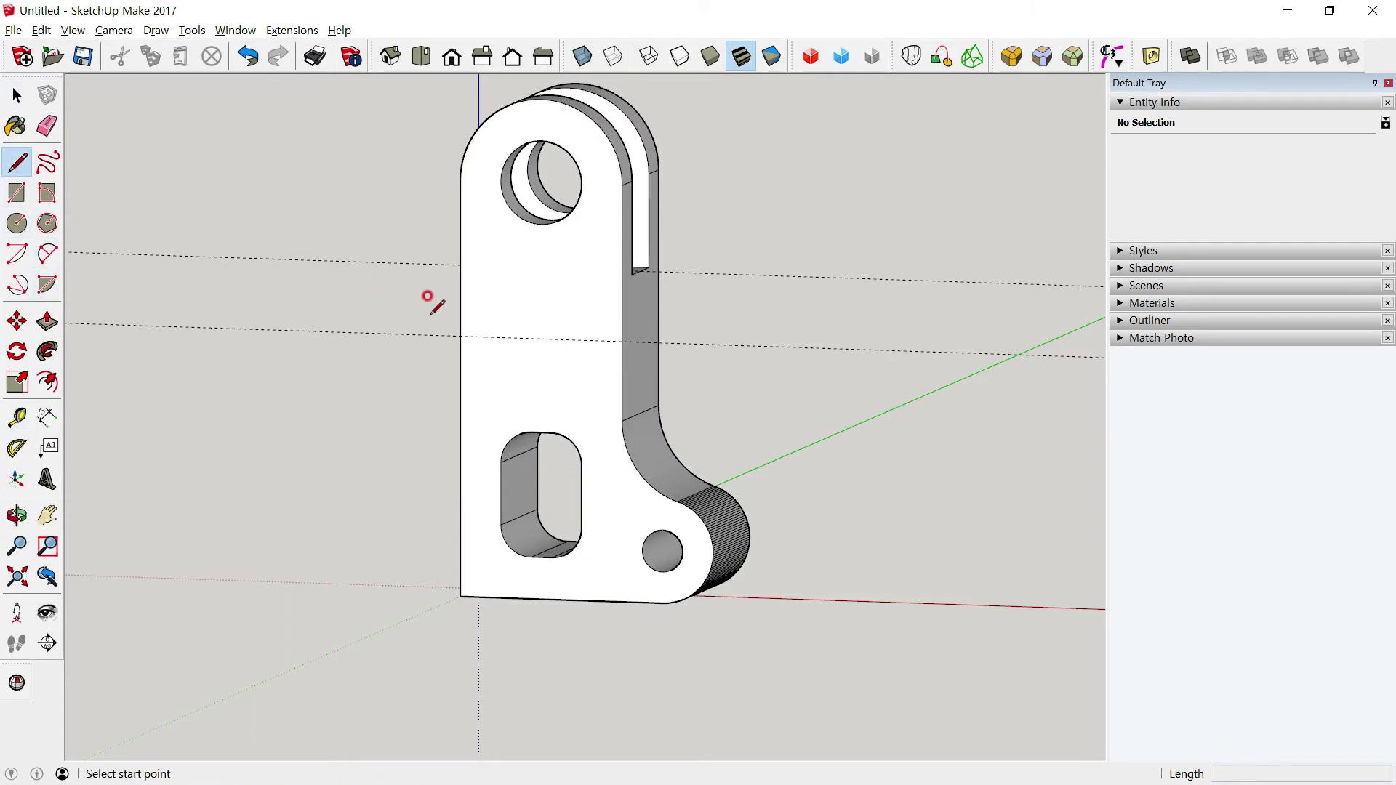
click(460, 335)
text(16)
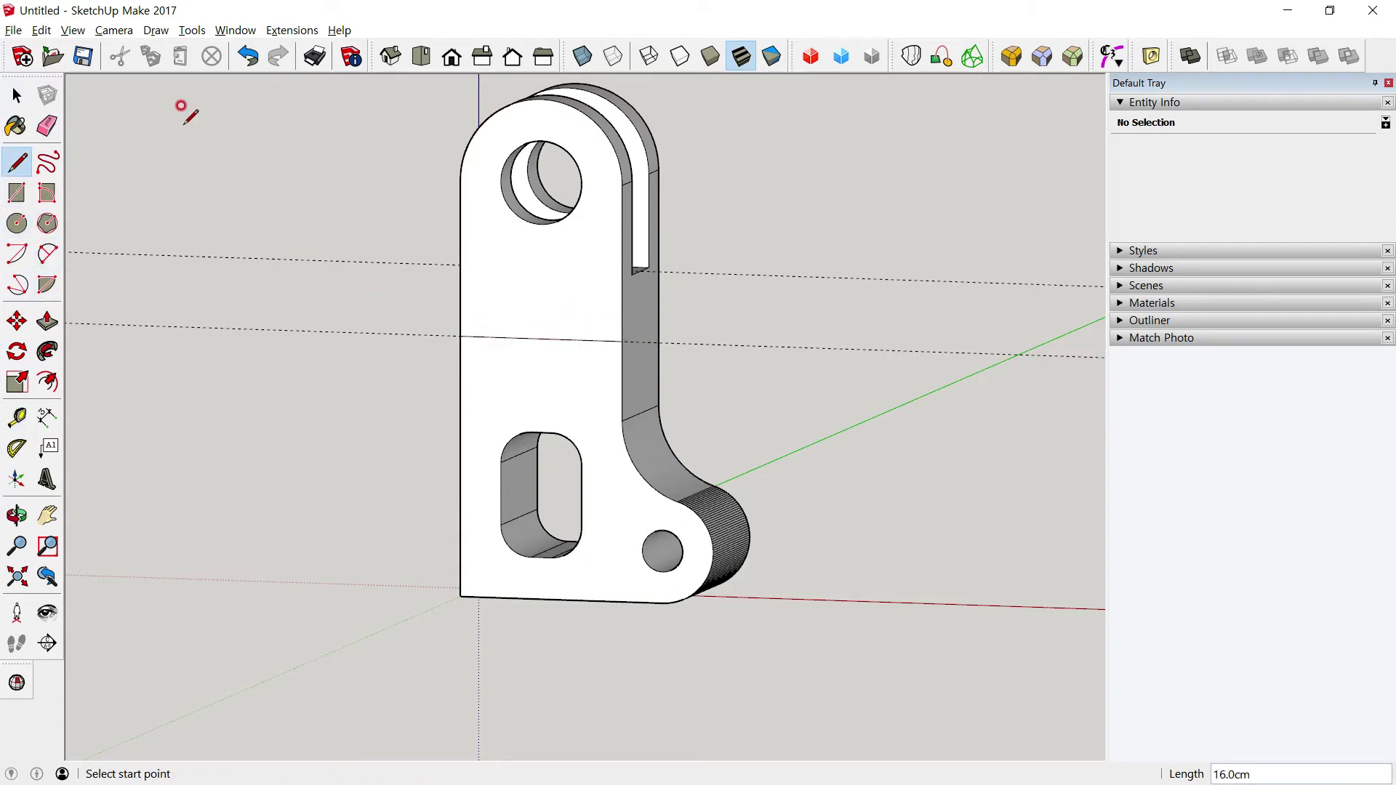
click(16, 96)
Push the lower front face inward to thin the arm below the 25 cm line
middle_drag(299, 308, 298, 377)
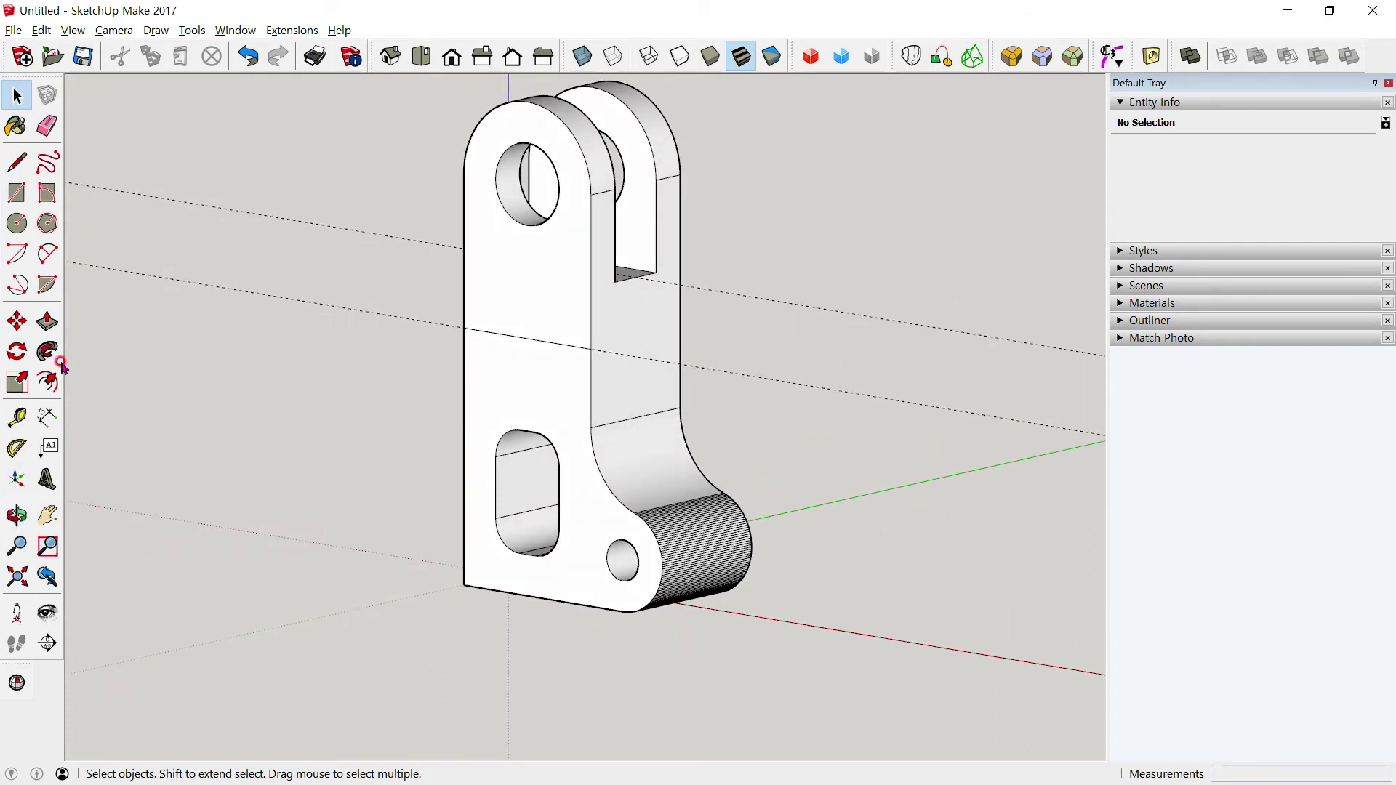
click(47, 321)
drag(466, 384, 471, 378)
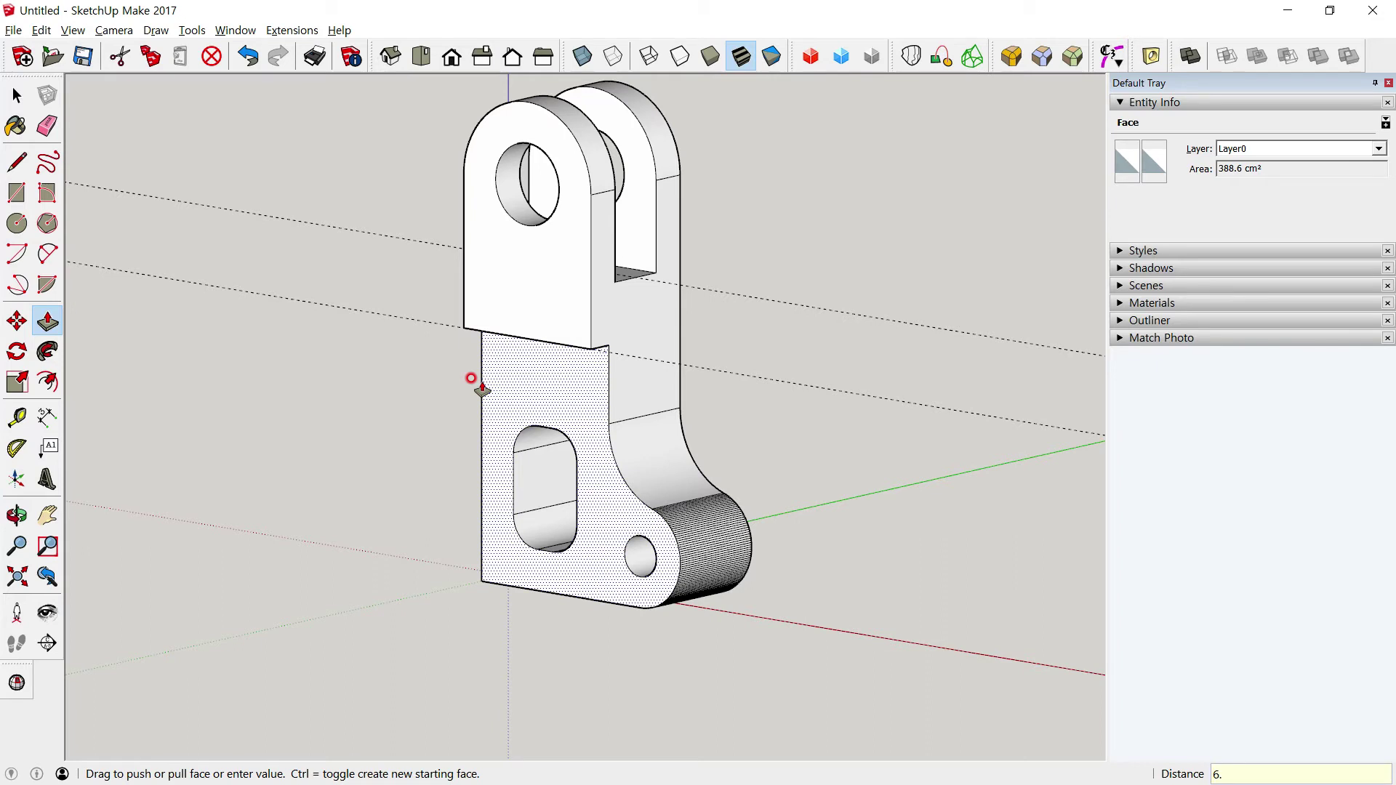
key(Return)
key(space)
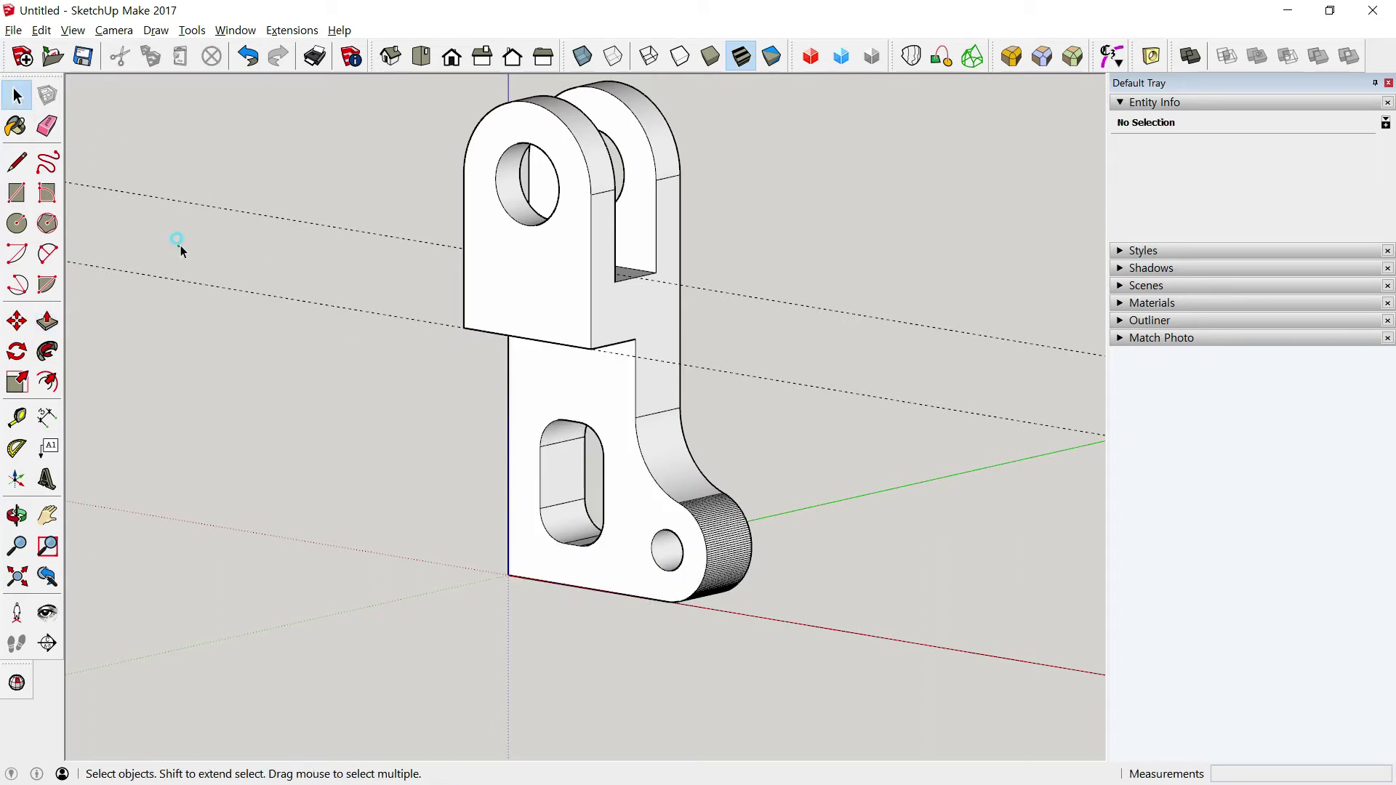
Regroup the whole bracket as one group and delete all guide lines
mouse_move(627, 438)
middle_down()
mouse_move(389, 415)
mouse_move(626, 334)
middle_up()
triple_click(623, 327)
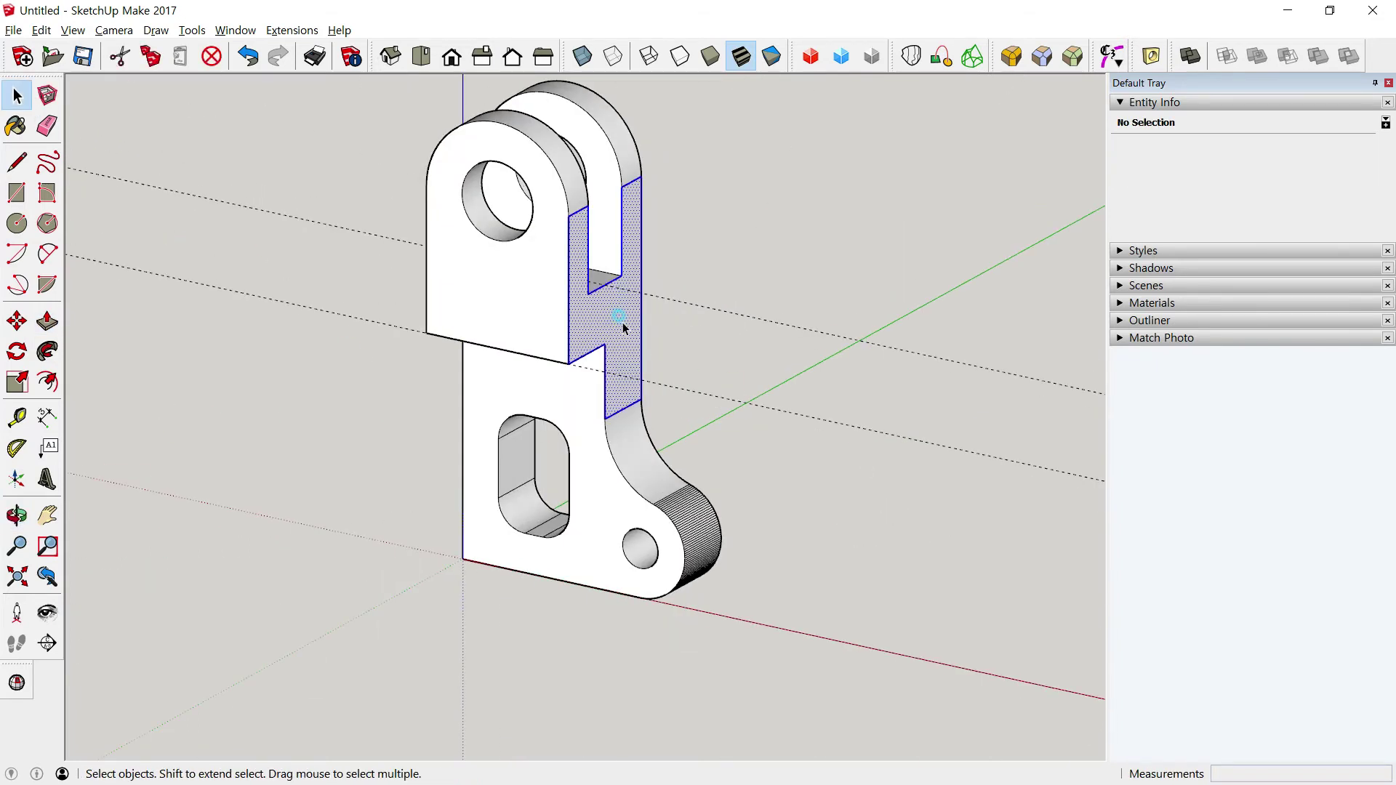
key(g)
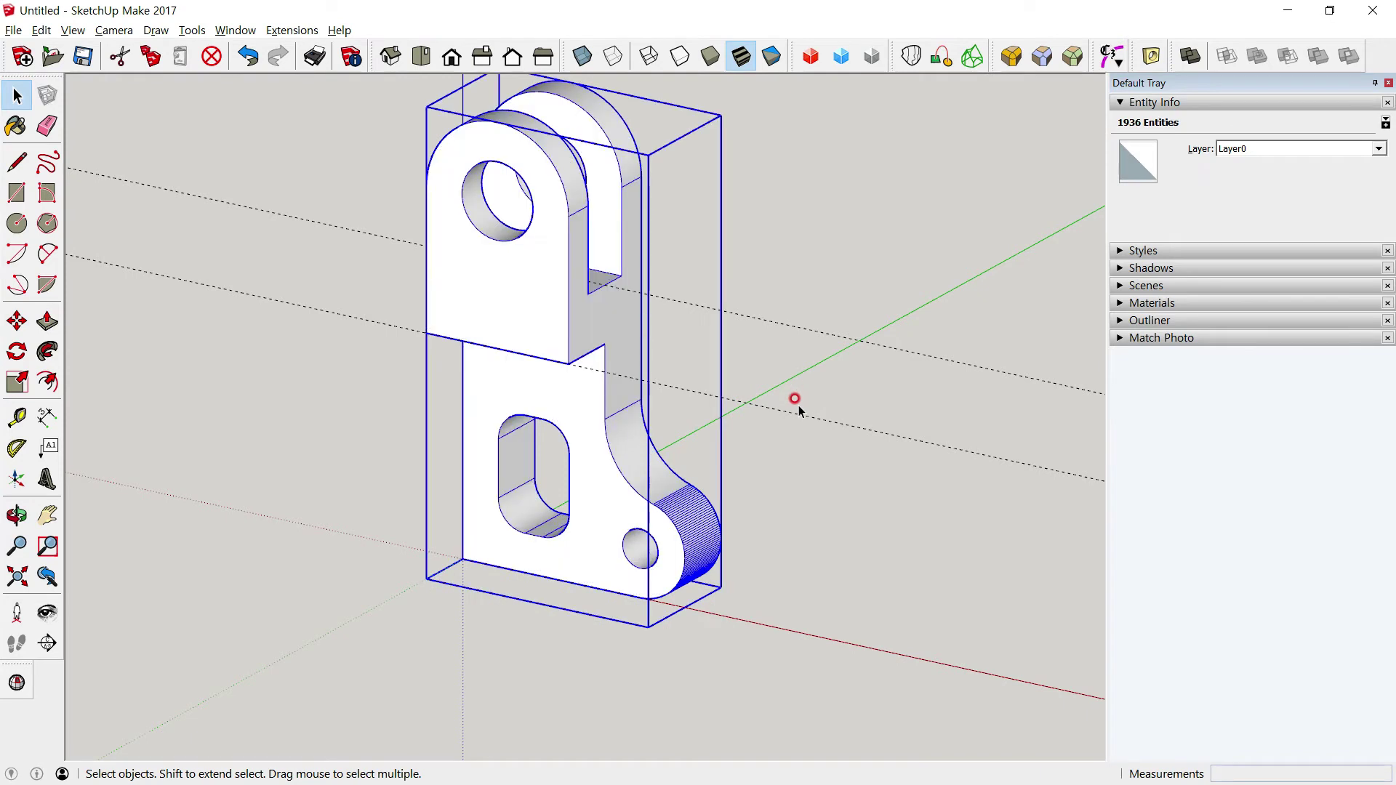
mouse_move(913, 258)
middle_down()
mouse_move(639, 389)
mouse_move(710, 296)
middle_up()
click(710, 296)
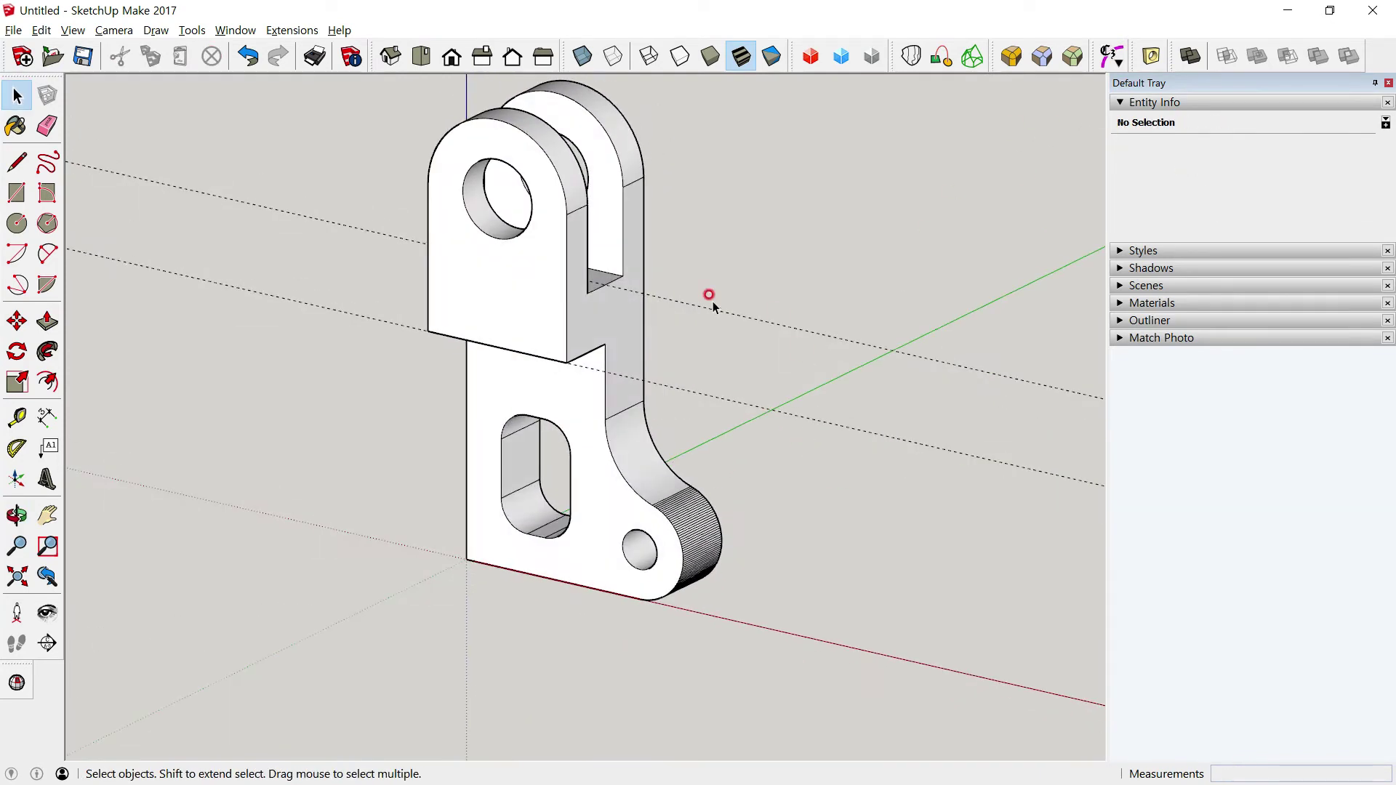
click(44, 30)
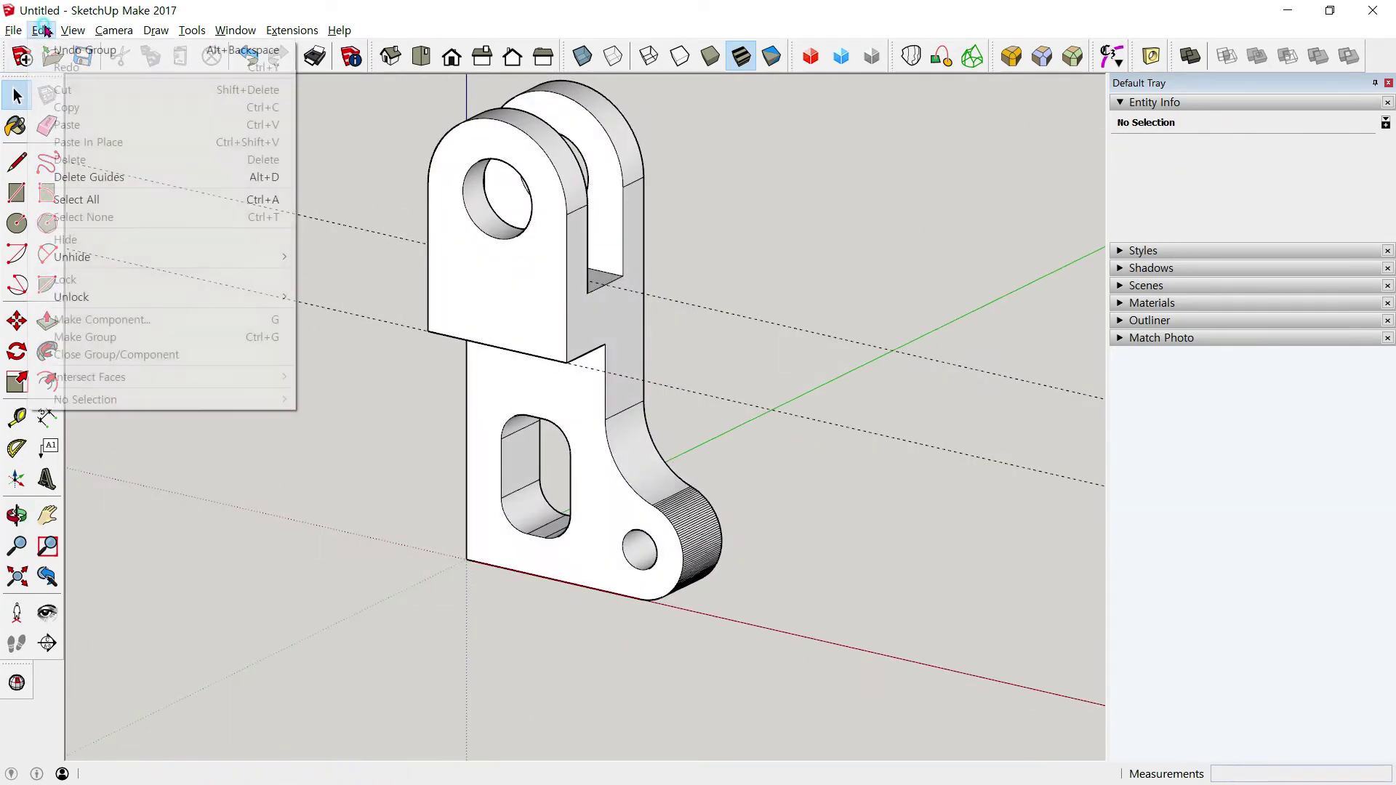
click(89, 176)
key(alt+Tab)
Scroll the PDF up to part 1's drawing
scroll(608, 400, down, 3)
scroll(608, 400, up, 3)
scroll(609, 400, up, 4)
scroll(608, 399, up, 2)
scroll(608, 400, up, 2)
scroll(607, 400, up, 1)
scroll(607, 400, up, 2)
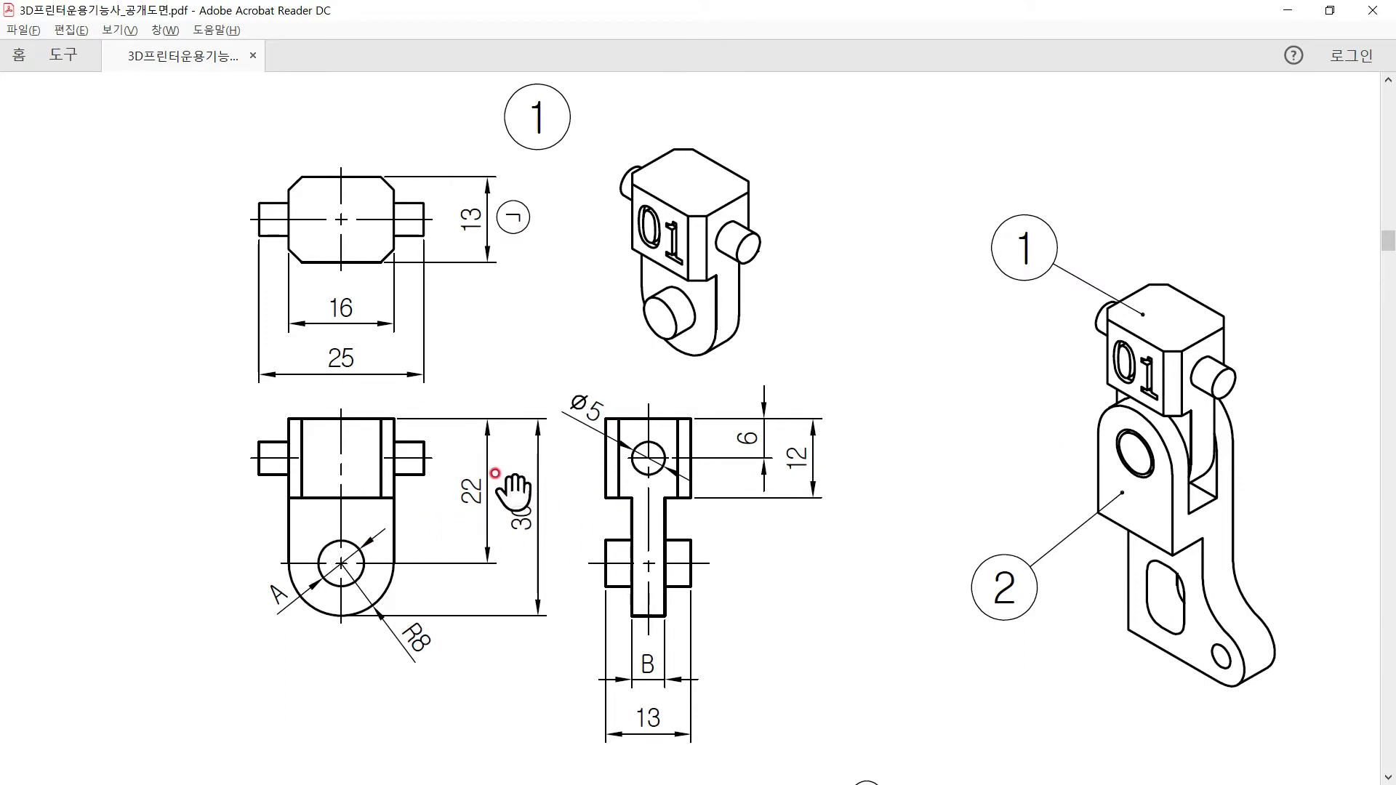
Back in SketchUp, orbit and zoom to the bracket's forked top
key(alt+Tab)
mouse_move(514, 352)
middle_down()
mouse_move(243, 324)
mouse_move(434, 360)
middle_up()
scroll(455, 340, up, 3)
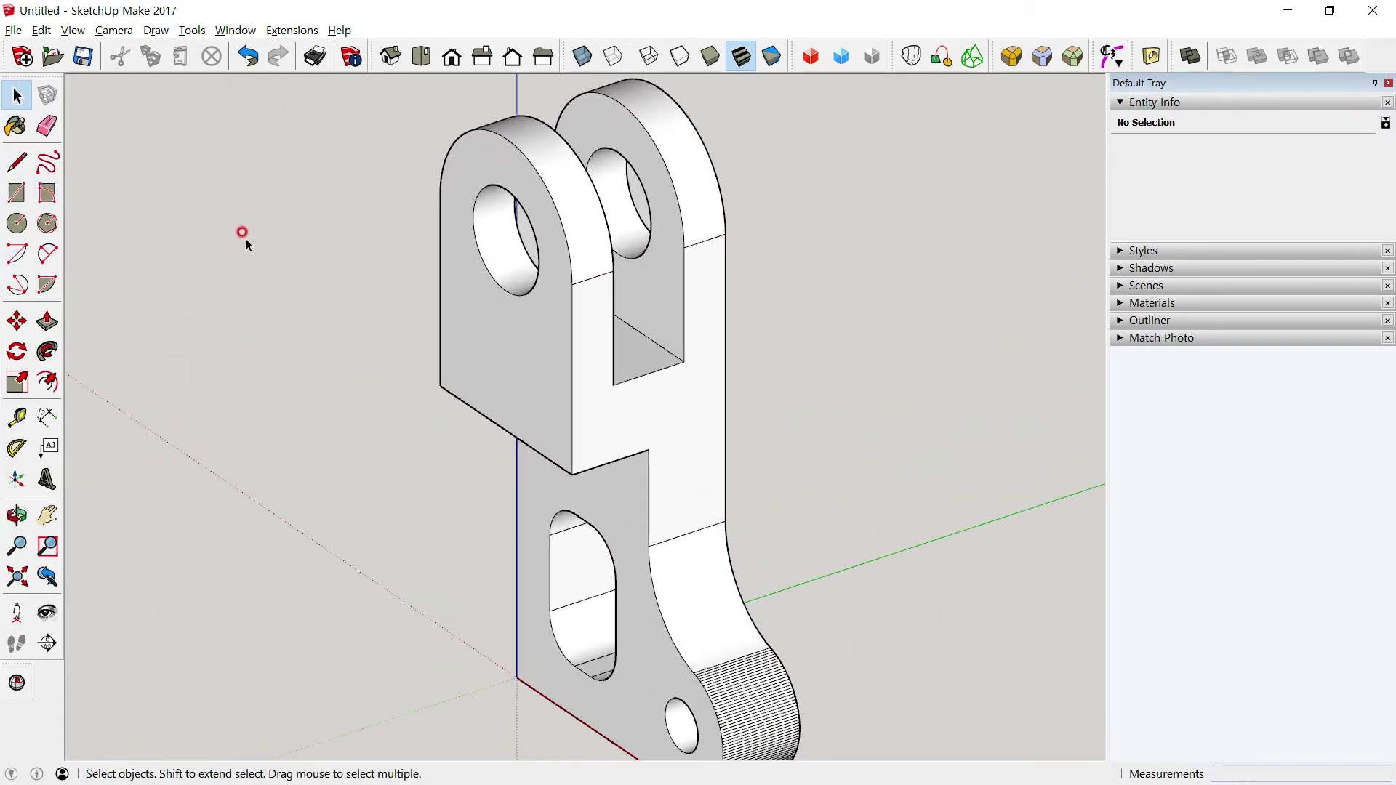
mouse_move(518, 227)
middle_down()
mouse_move(377, 206)
mouse_move(548, 206)
mouse_move(629, 228)
middle_up()
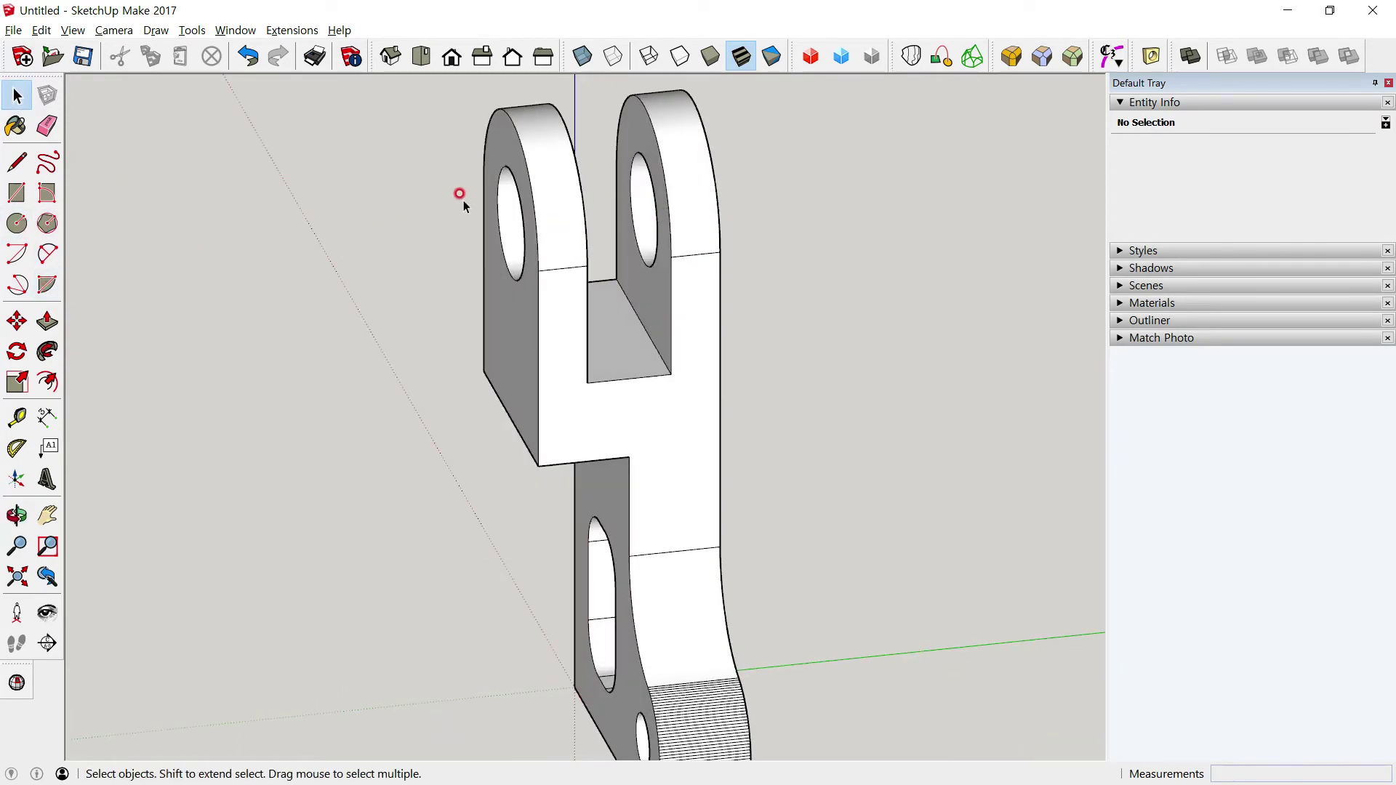
Copy the hole circle from inside the bracket group and paste it in place outside
middle_drag(464, 199, 462, 185)
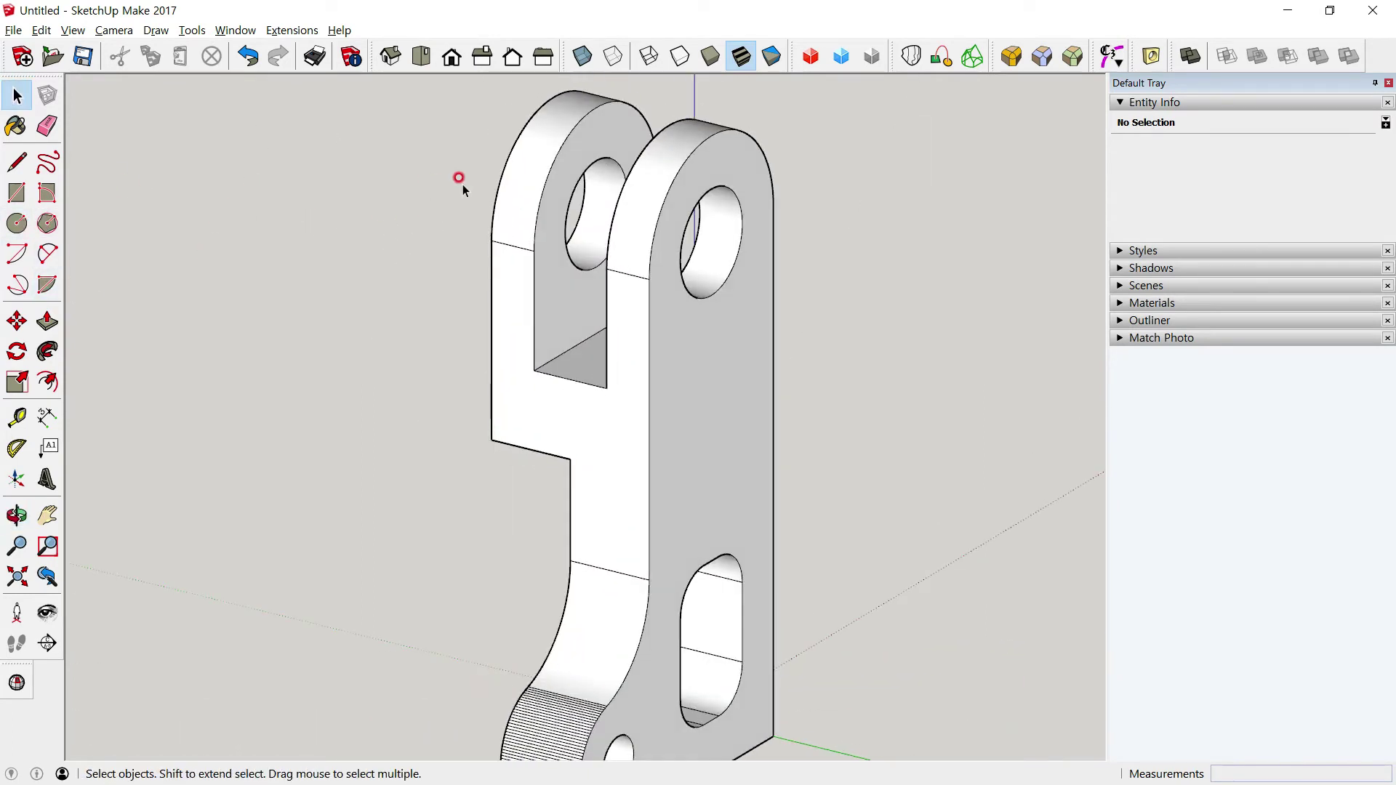
double_click(595, 163)
click(600, 168)
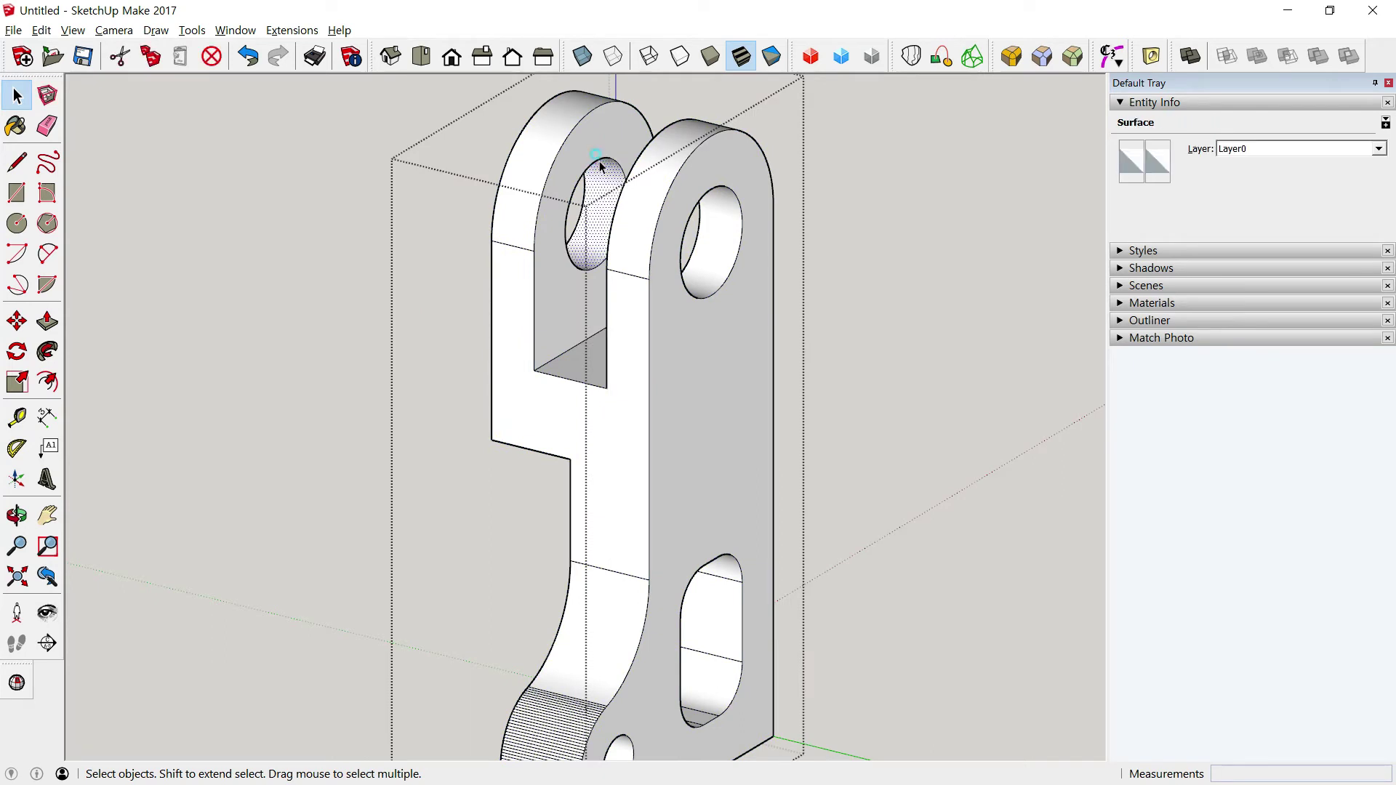
click(81, 148)
click(41, 30)
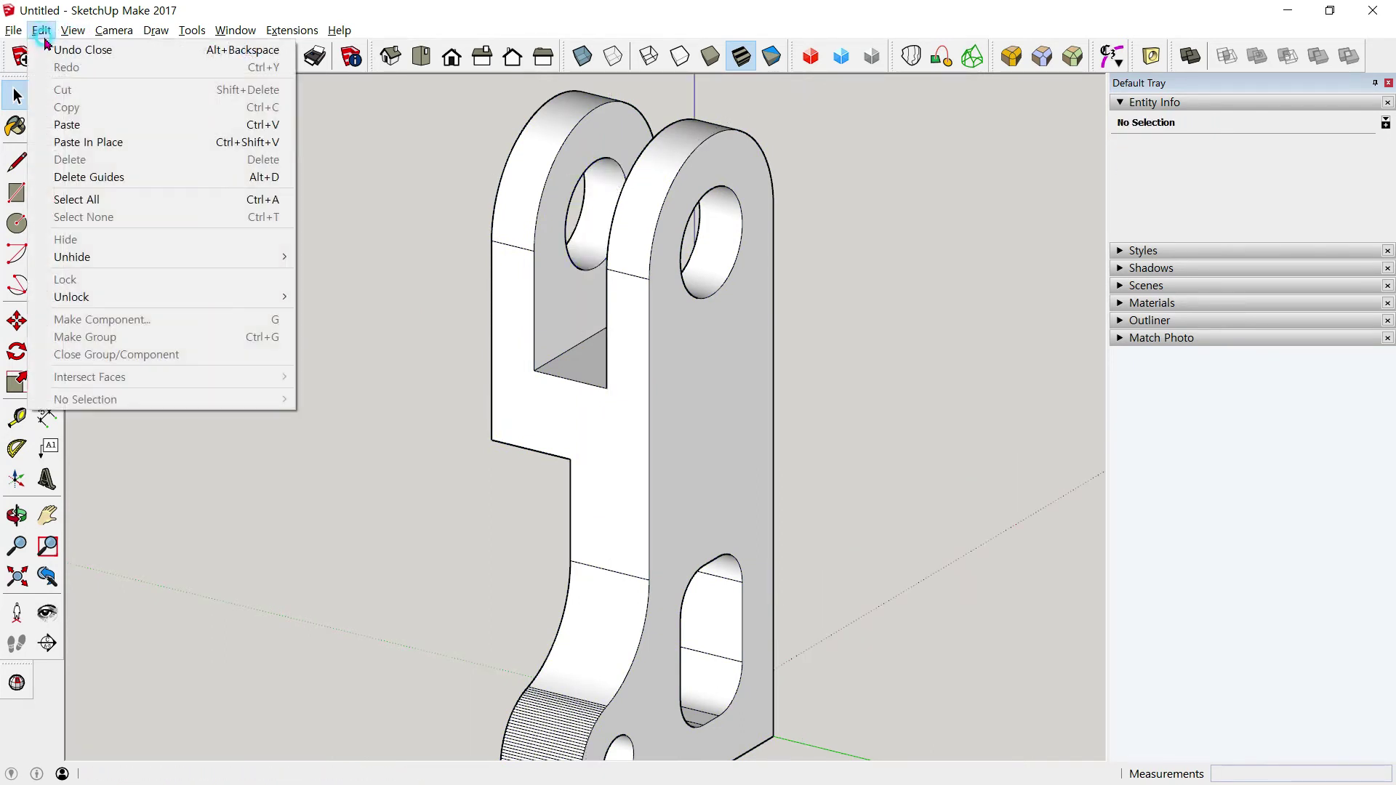
click(88, 142)
Hide the bracket group and select the copied circle
mouse_move(317, 229)
middle_down()
mouse_move(748, 259)
mouse_move(692, 337)
middle_up()
click(691, 312)
right_click(690, 300)
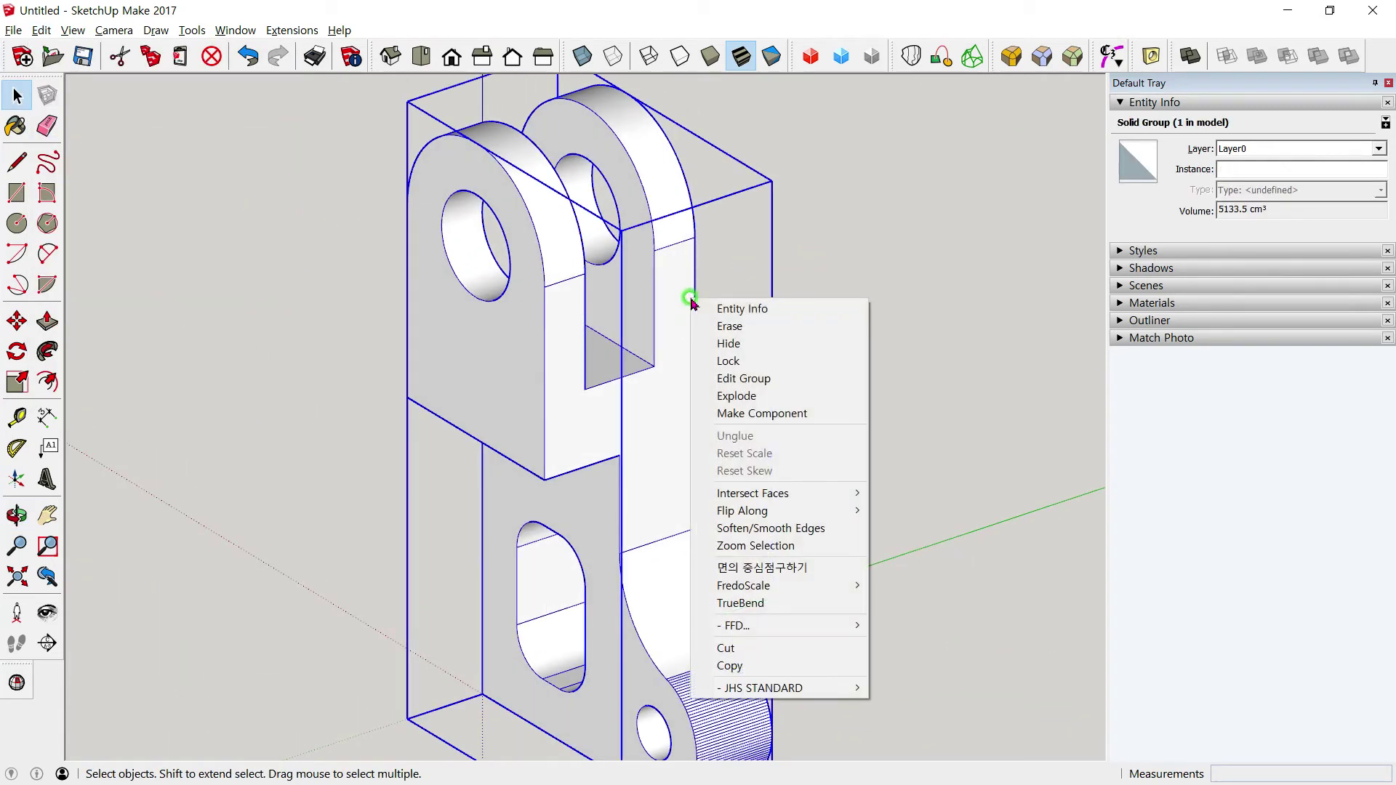
click(729, 344)
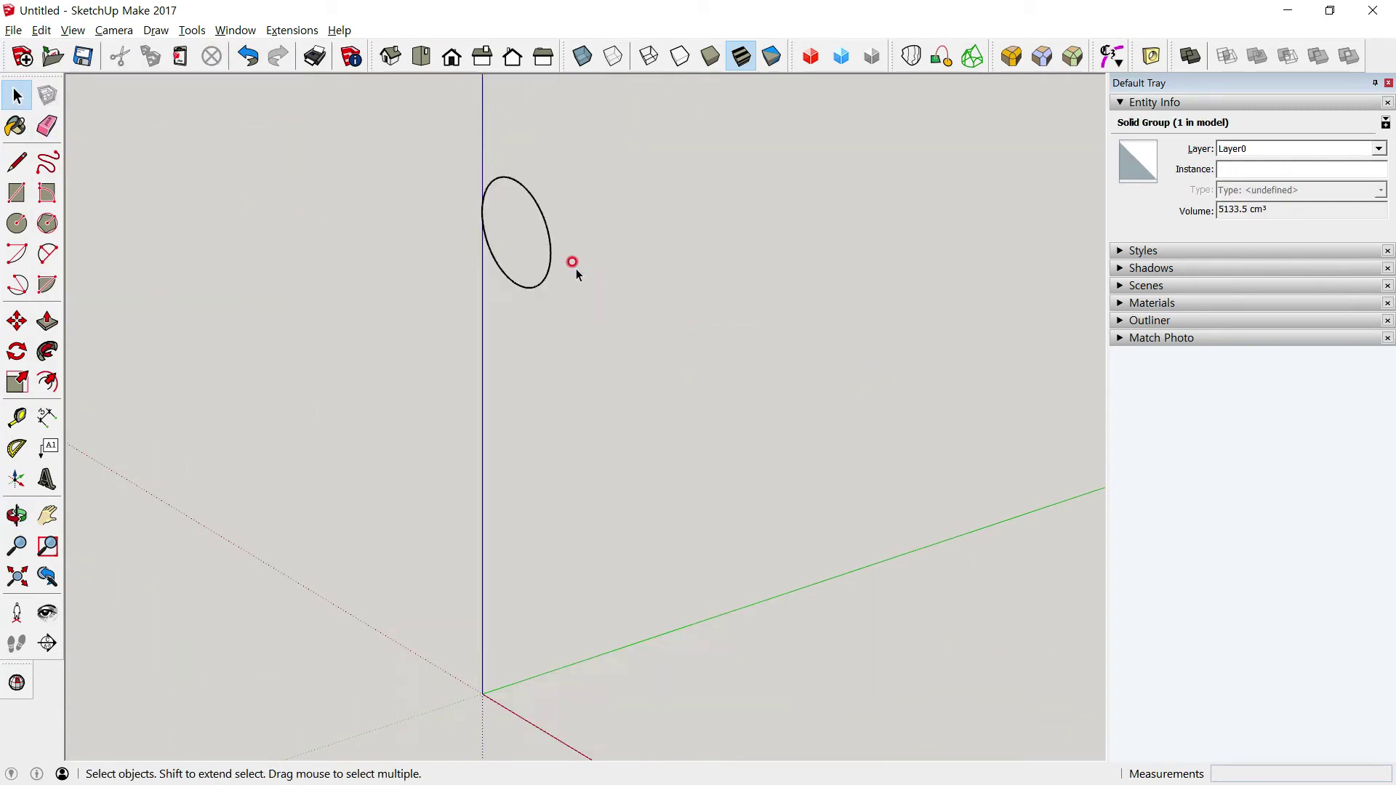
click(551, 238)
From the Right view, move the circle 3 cm along the green axis
click(451, 58)
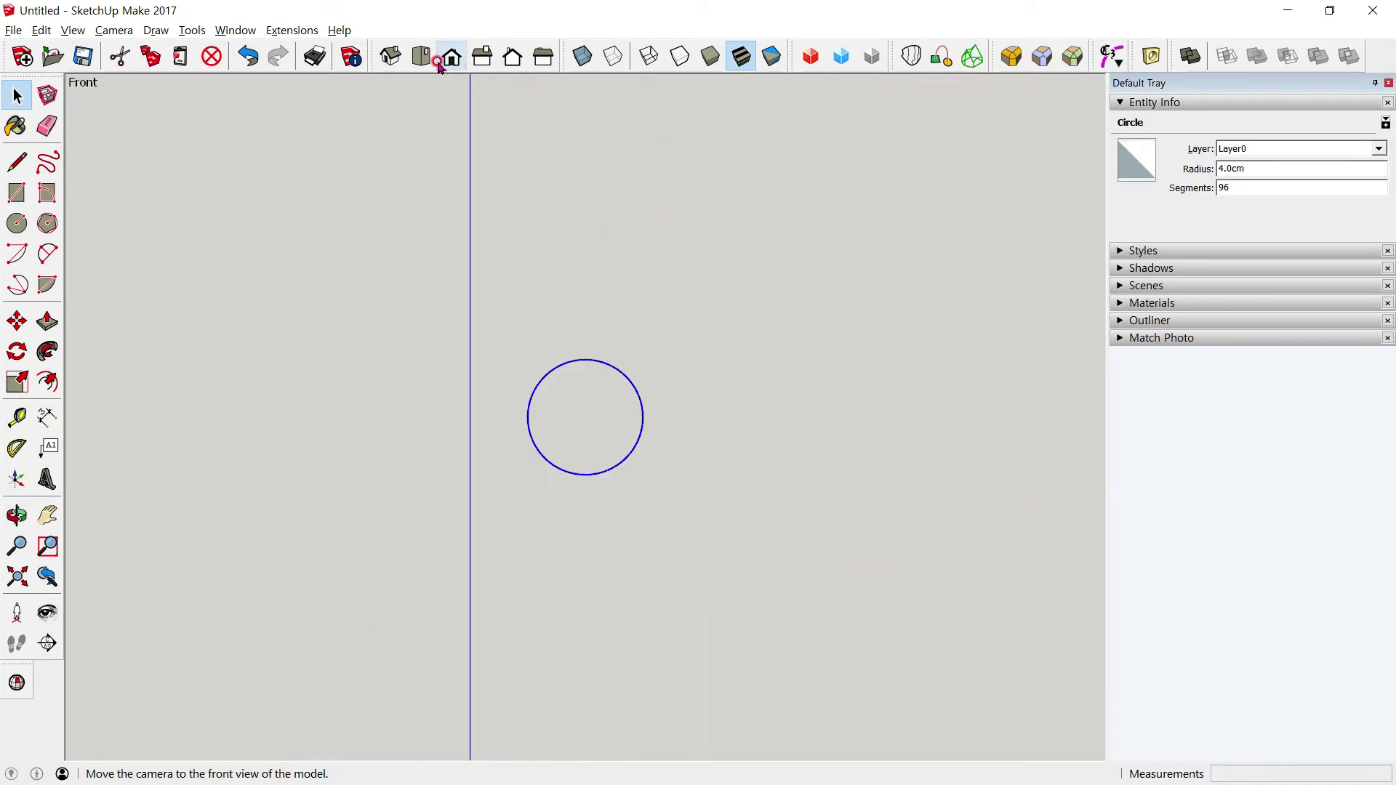
click(482, 57)
drag(438, 275, 682, 561)
key(m)
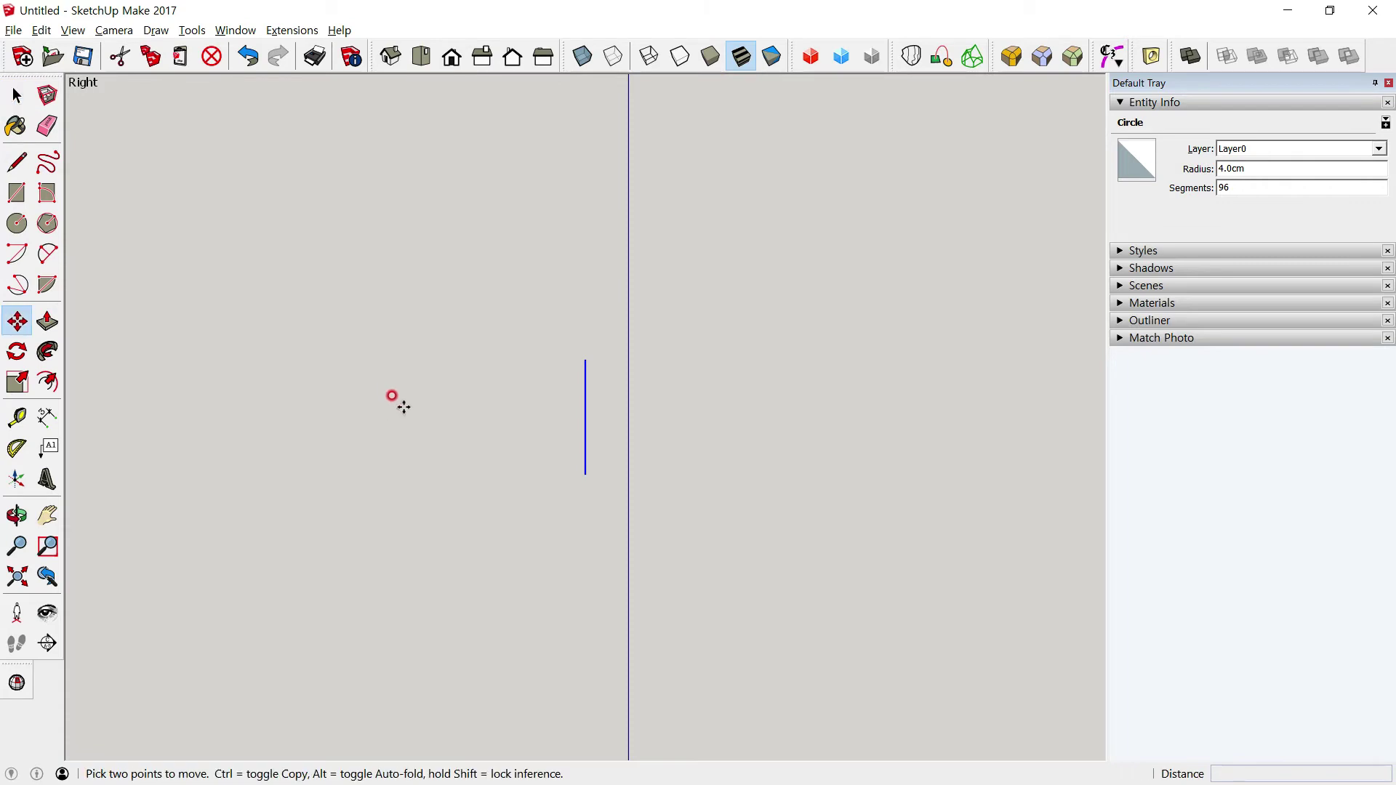
click(401, 392)
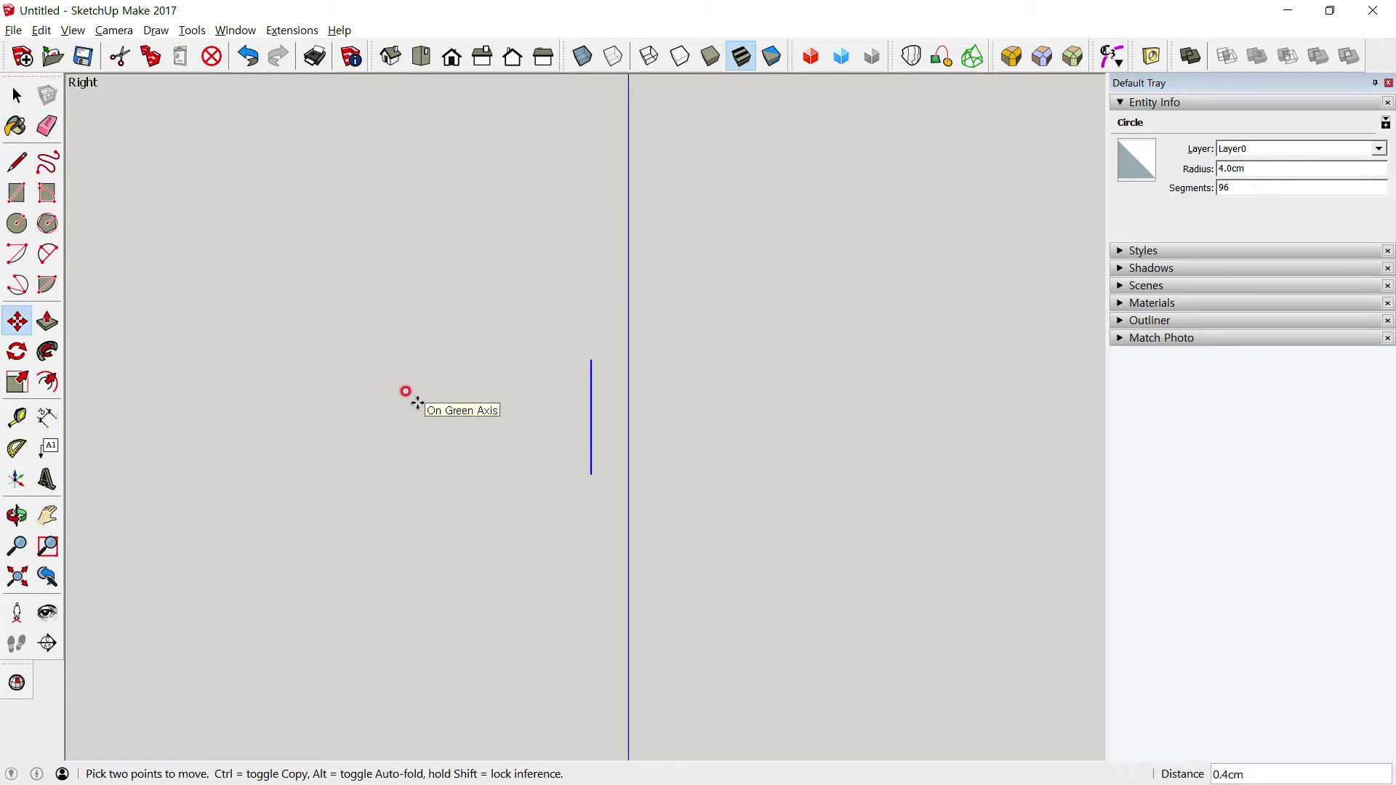
key(Return)
key(space)
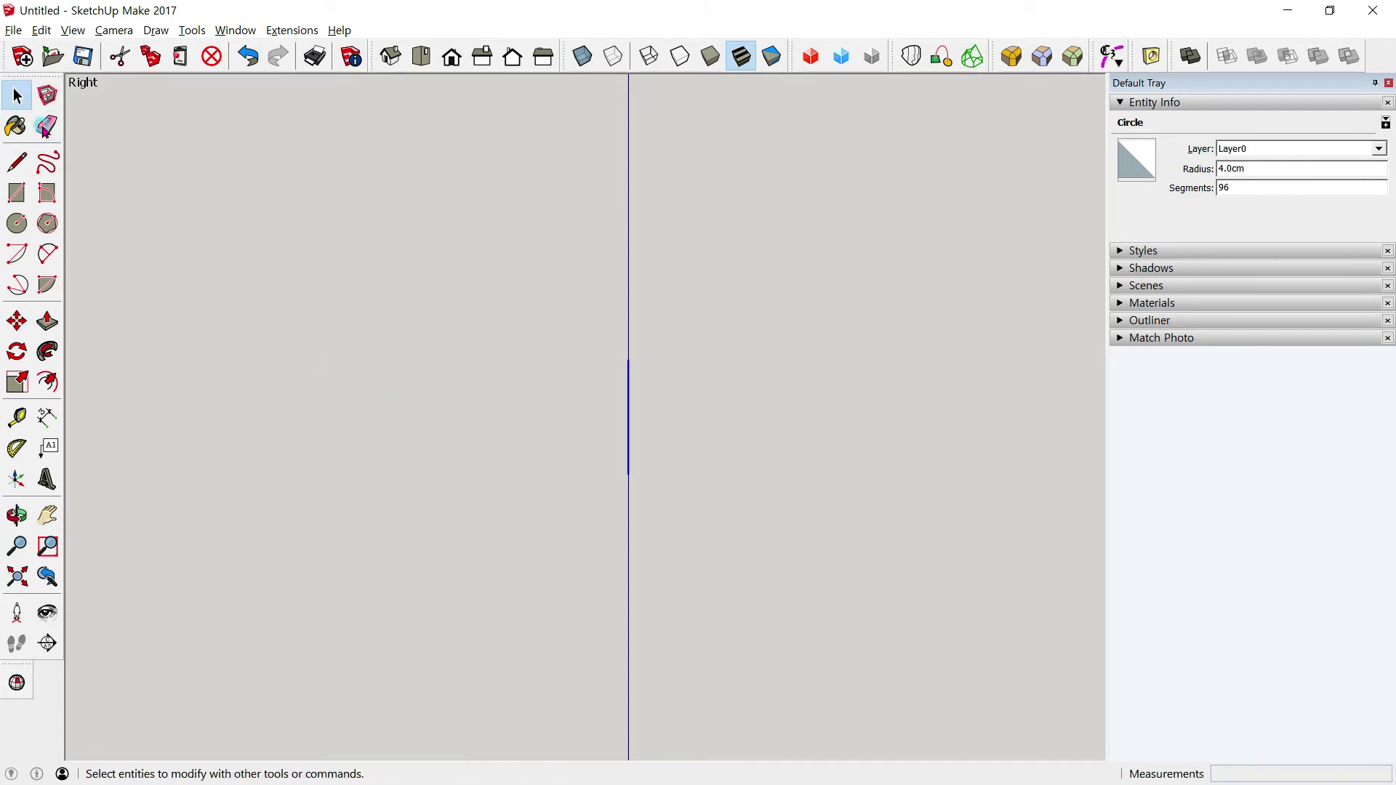
Orbit to check the moved circle, then return to the Front view
key(o)
drag(322, 426, 669, 492)
key(space)
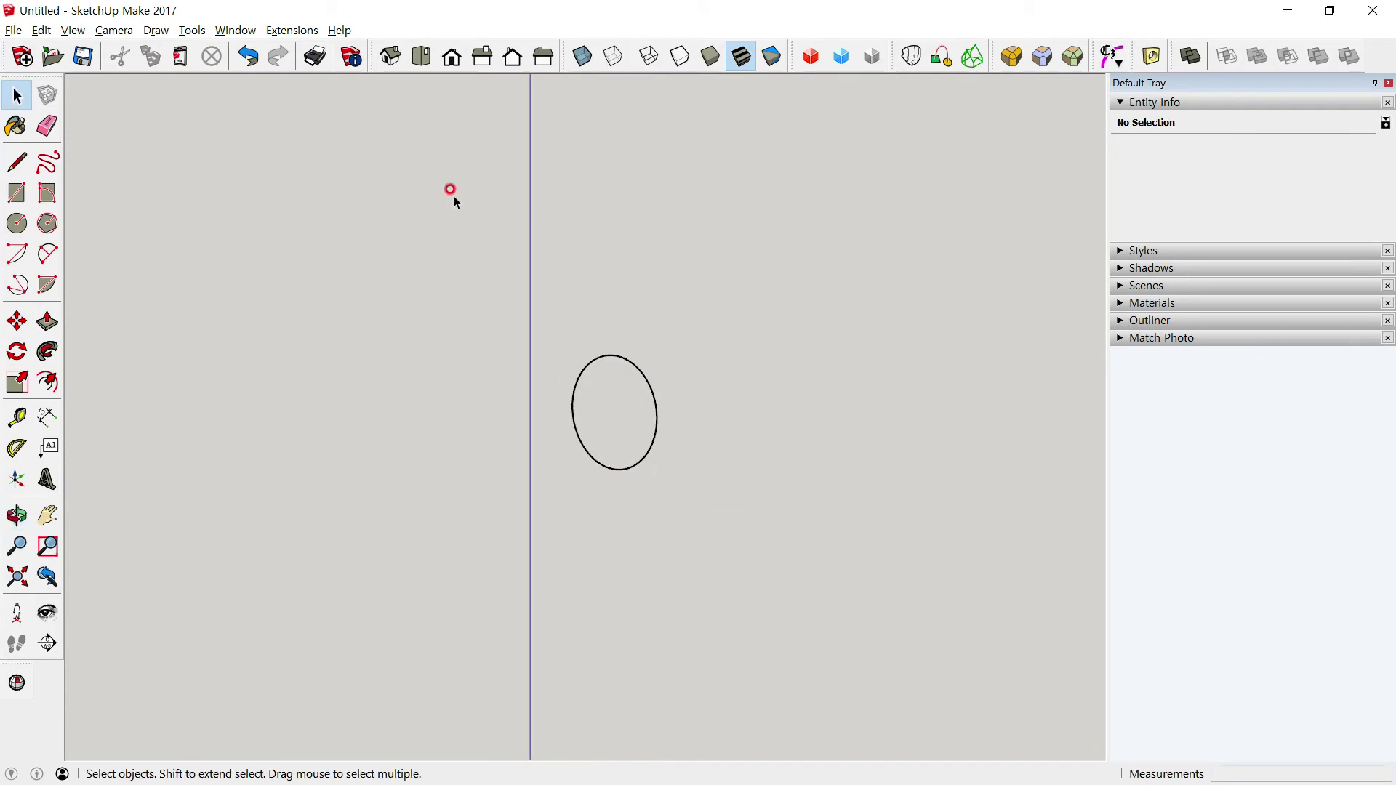
click(451, 56)
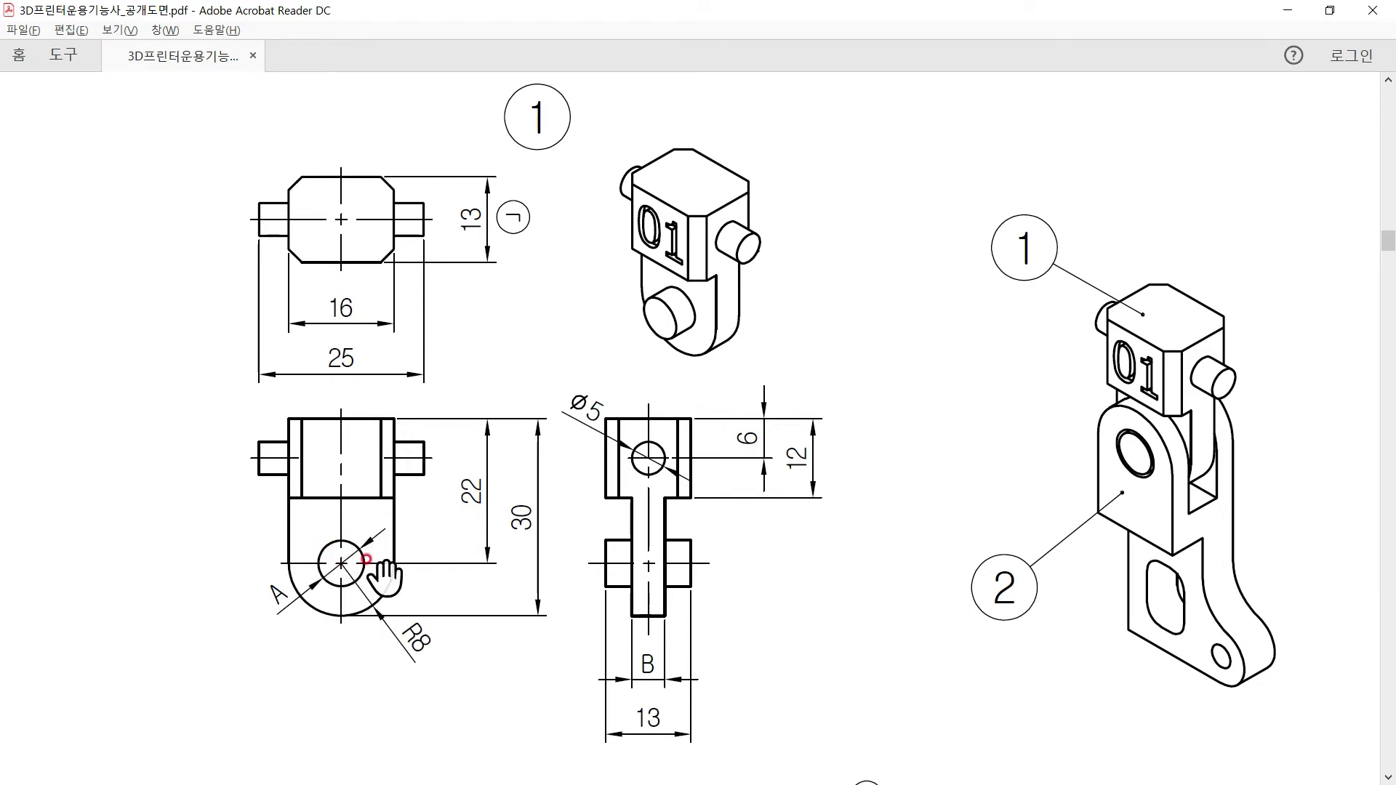
Draw a 3.5 cm-radius circle concentric with the 4 cm circle
scroll(480, 567, down, 5)
scroll(472, 465, up, 2)
scroll(487, 451, up, 2)
key(c)
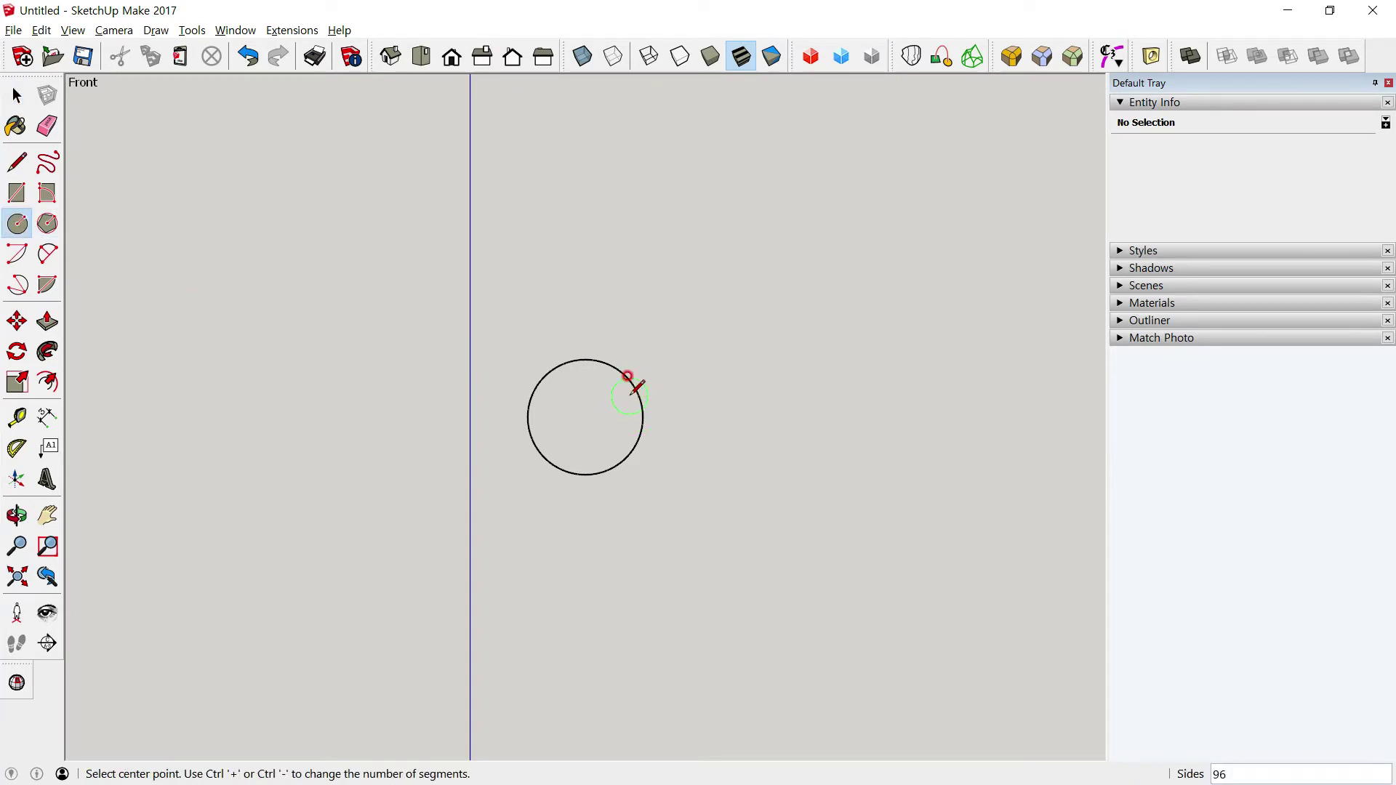
click(636, 391)
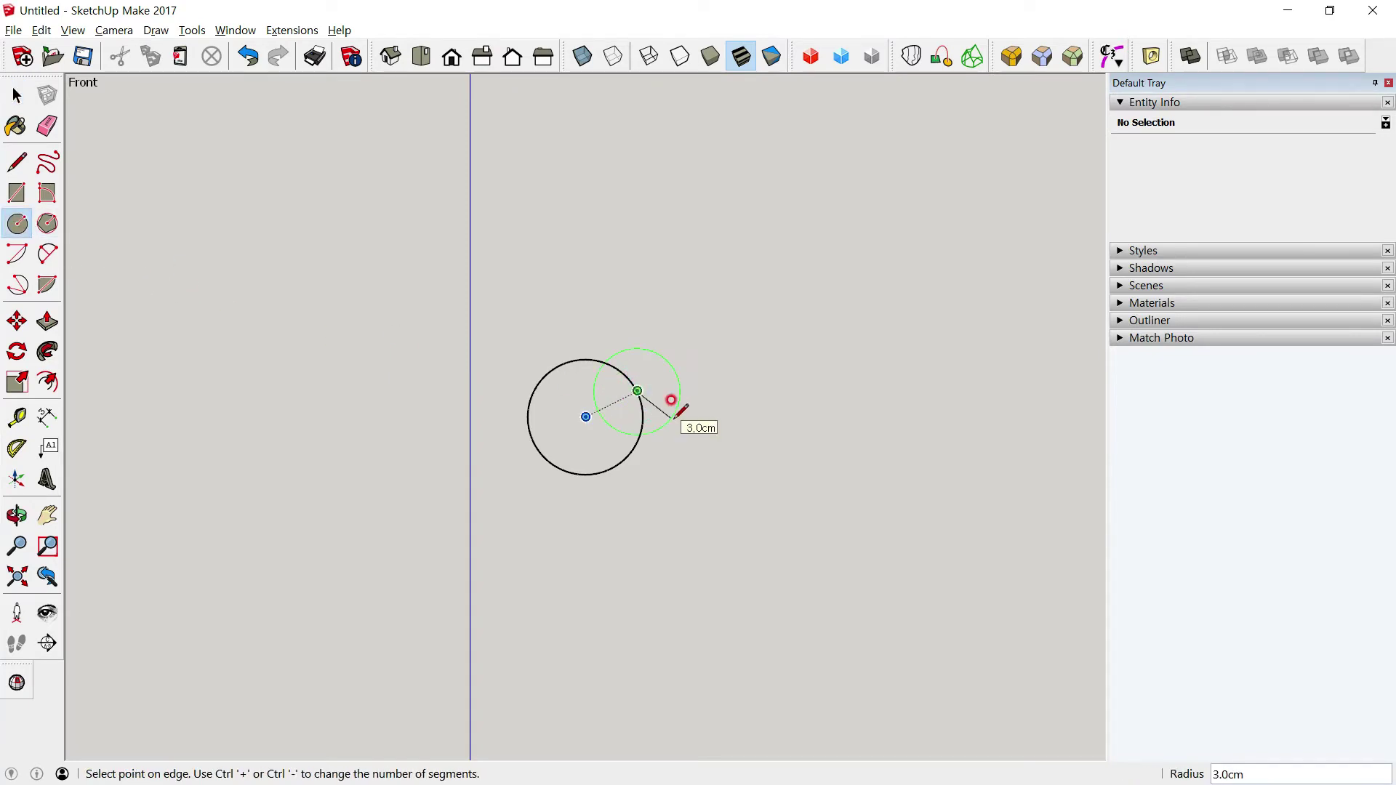
key(Escape)
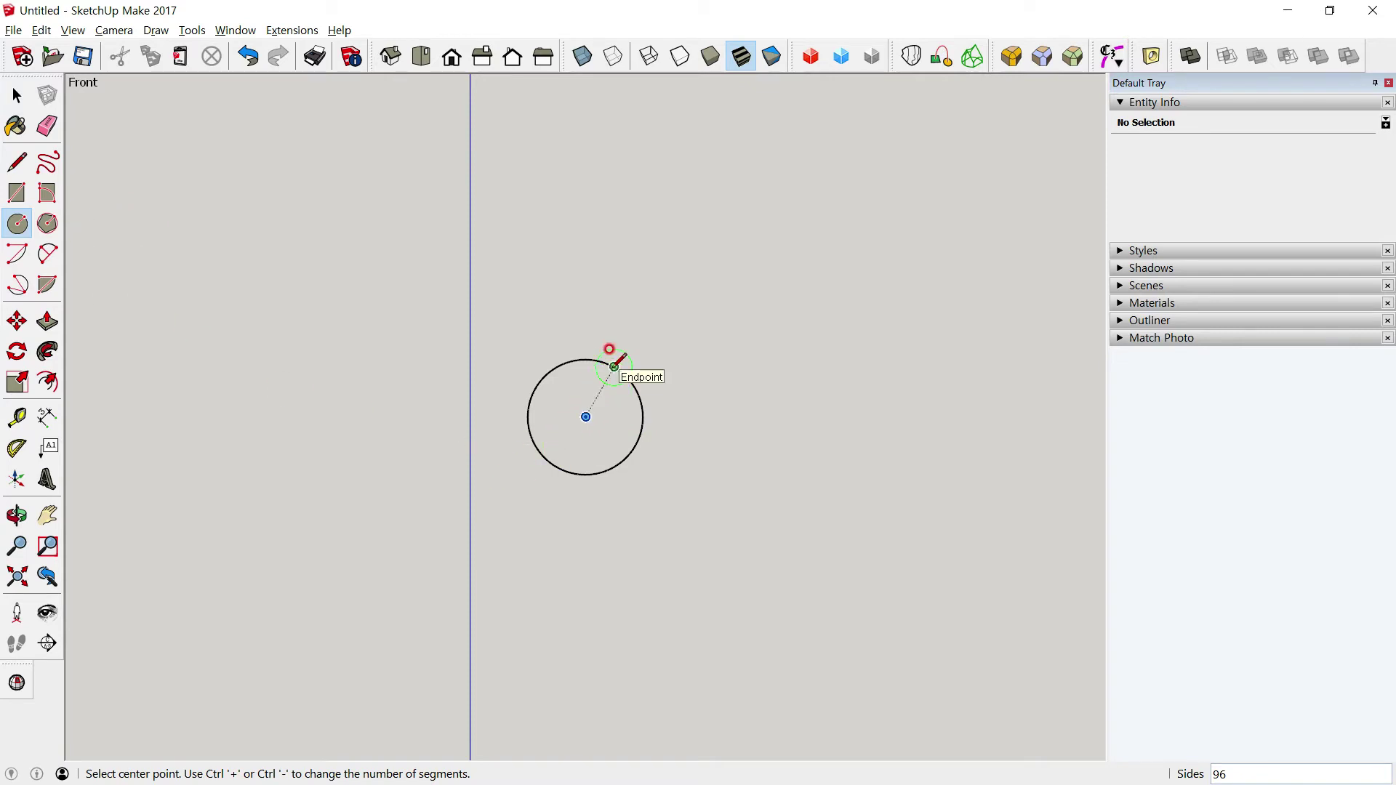
click(611, 364)
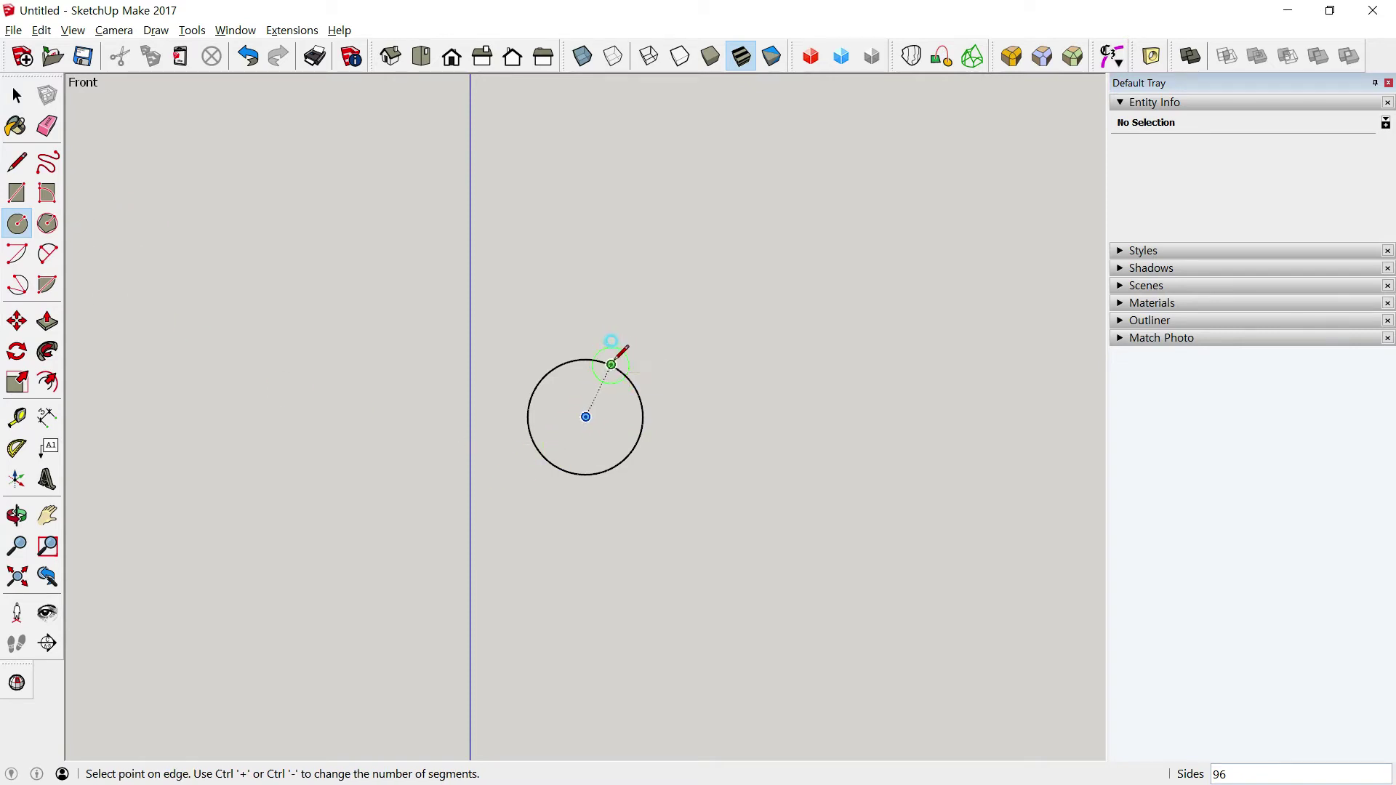
key(Escape)
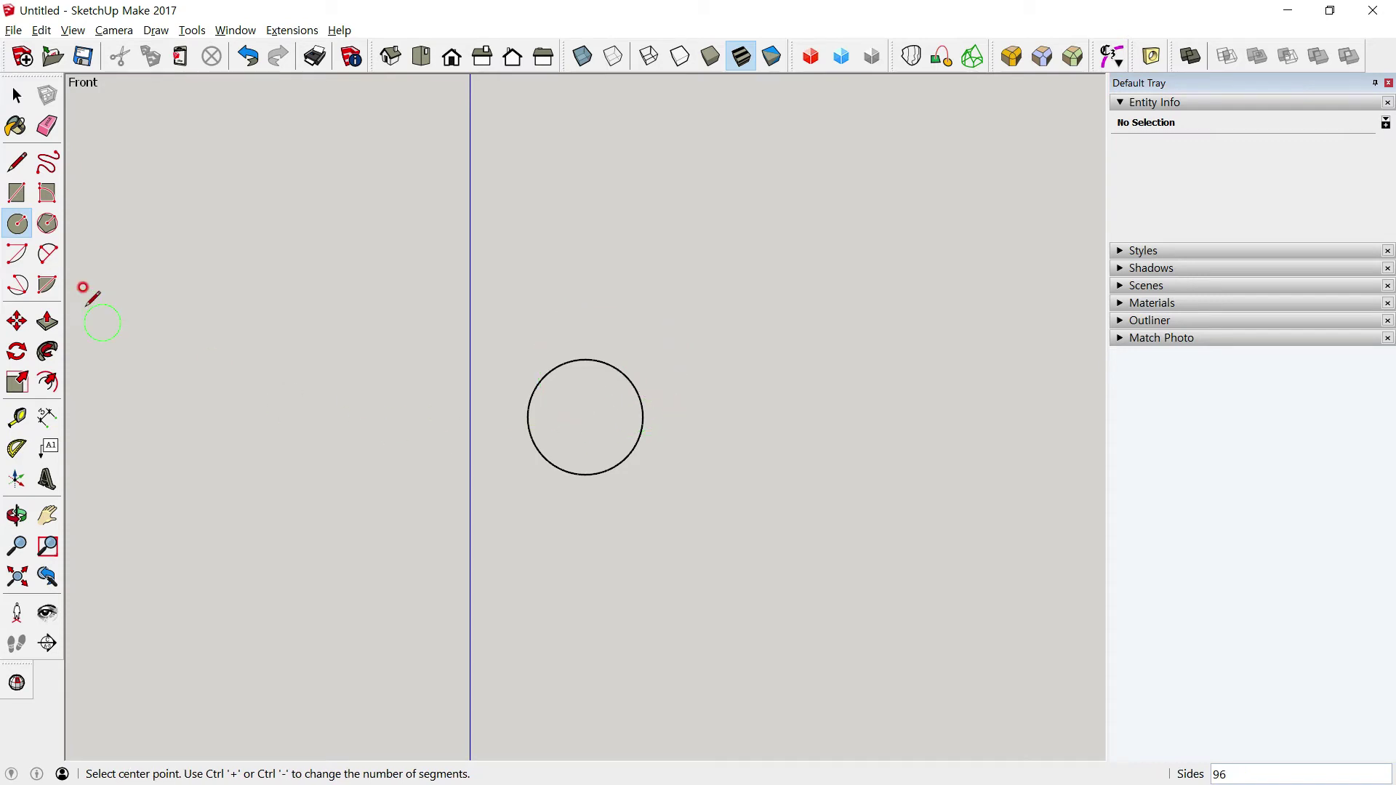
scroll(544, 414, up, 2)
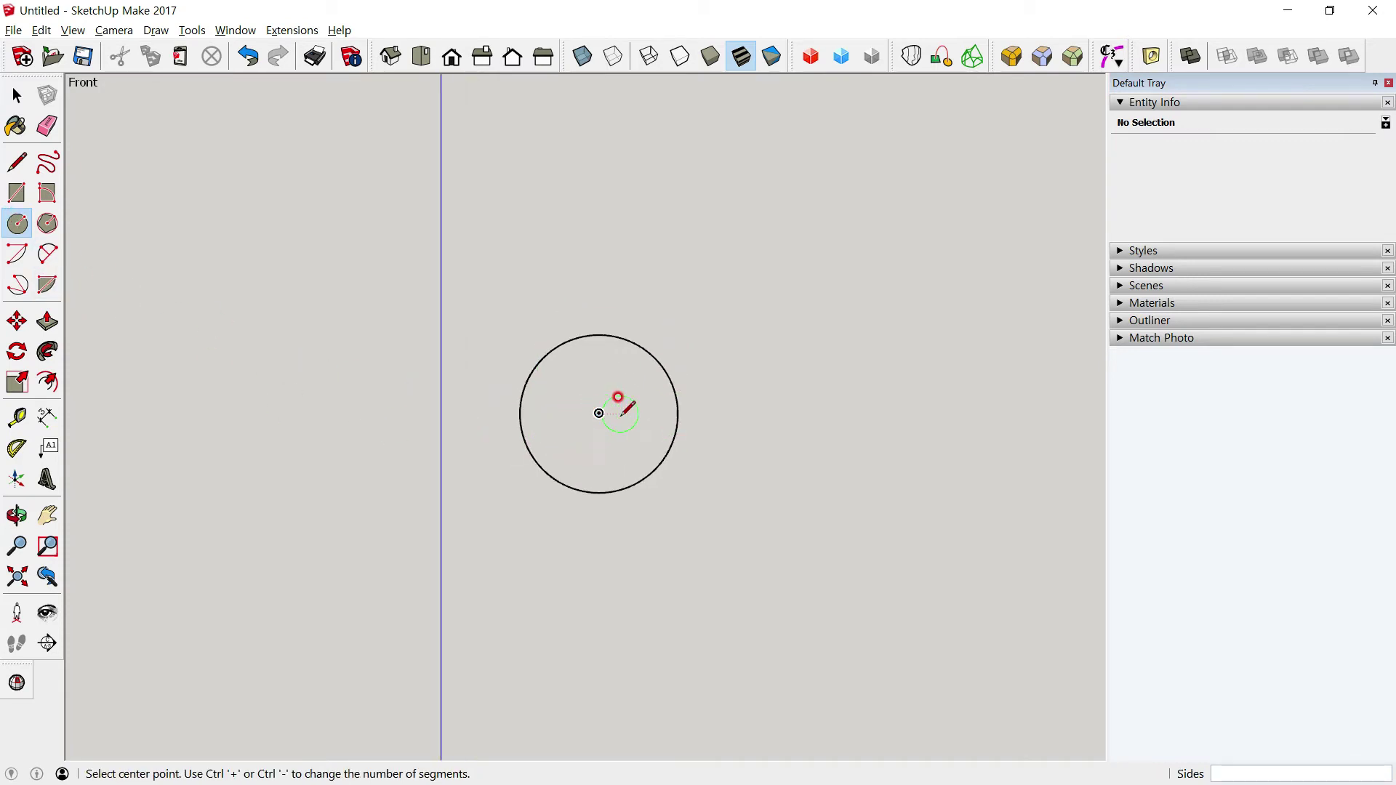
click(599, 412)
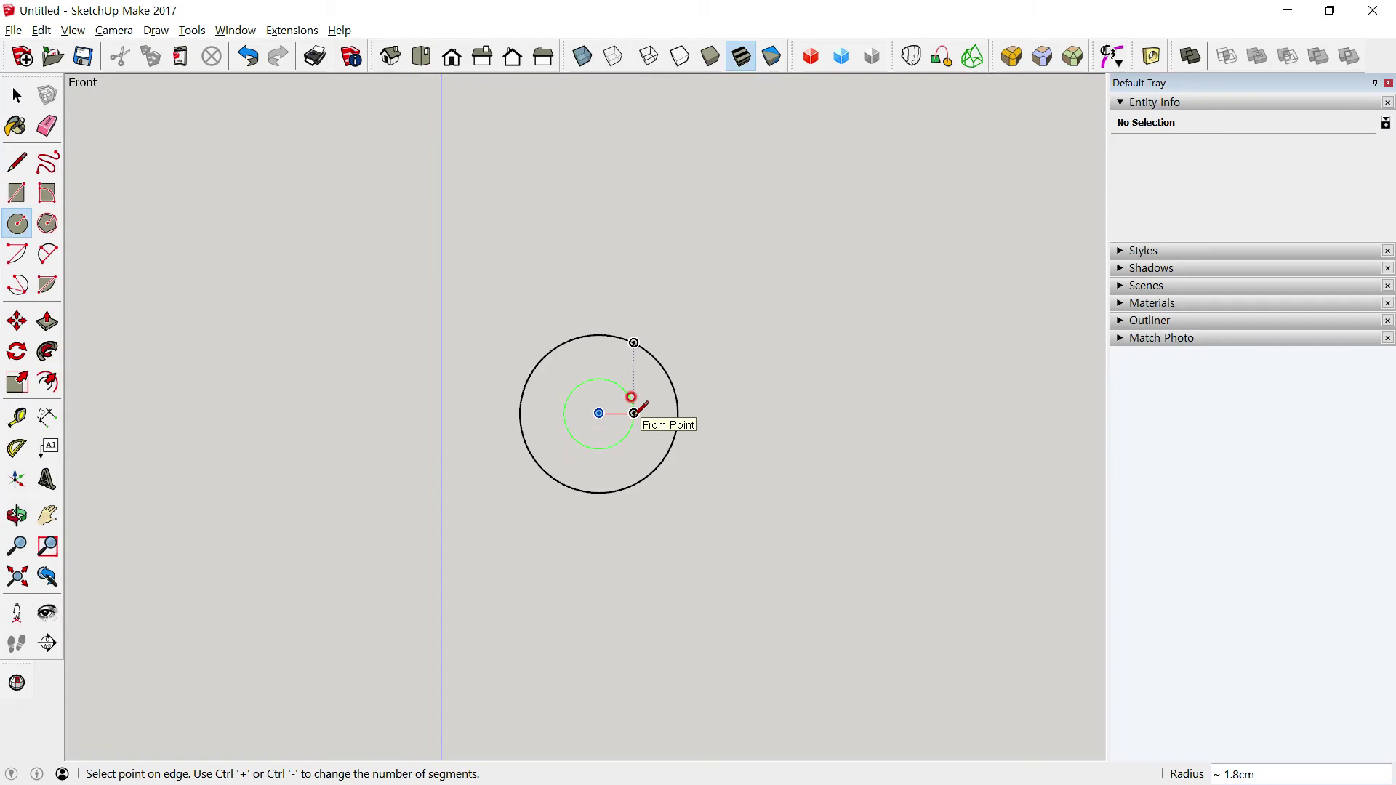
text(3.5)
key(Return)
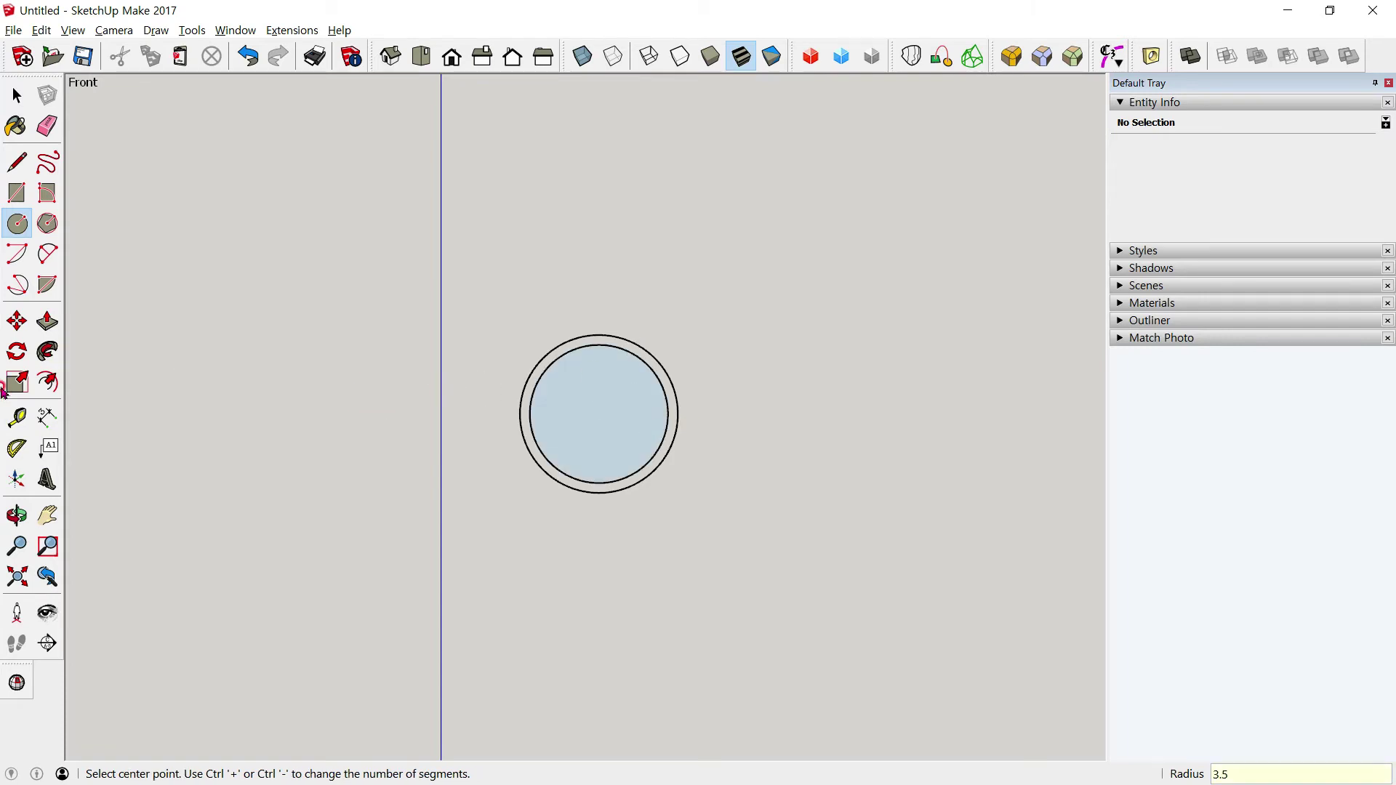
Delete the outer 4 cm circle, keeping the 3.5 cm one
click(17, 95)
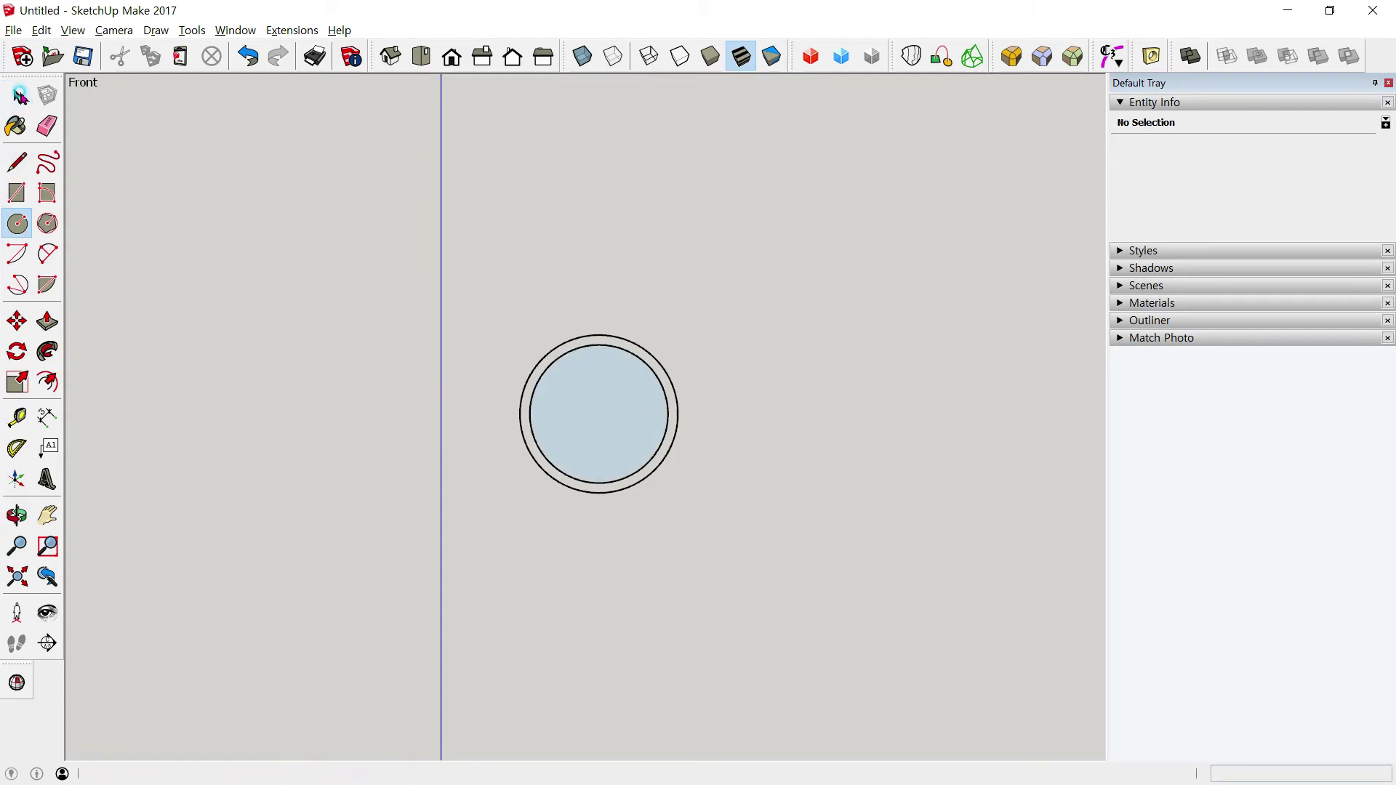
click(572, 348)
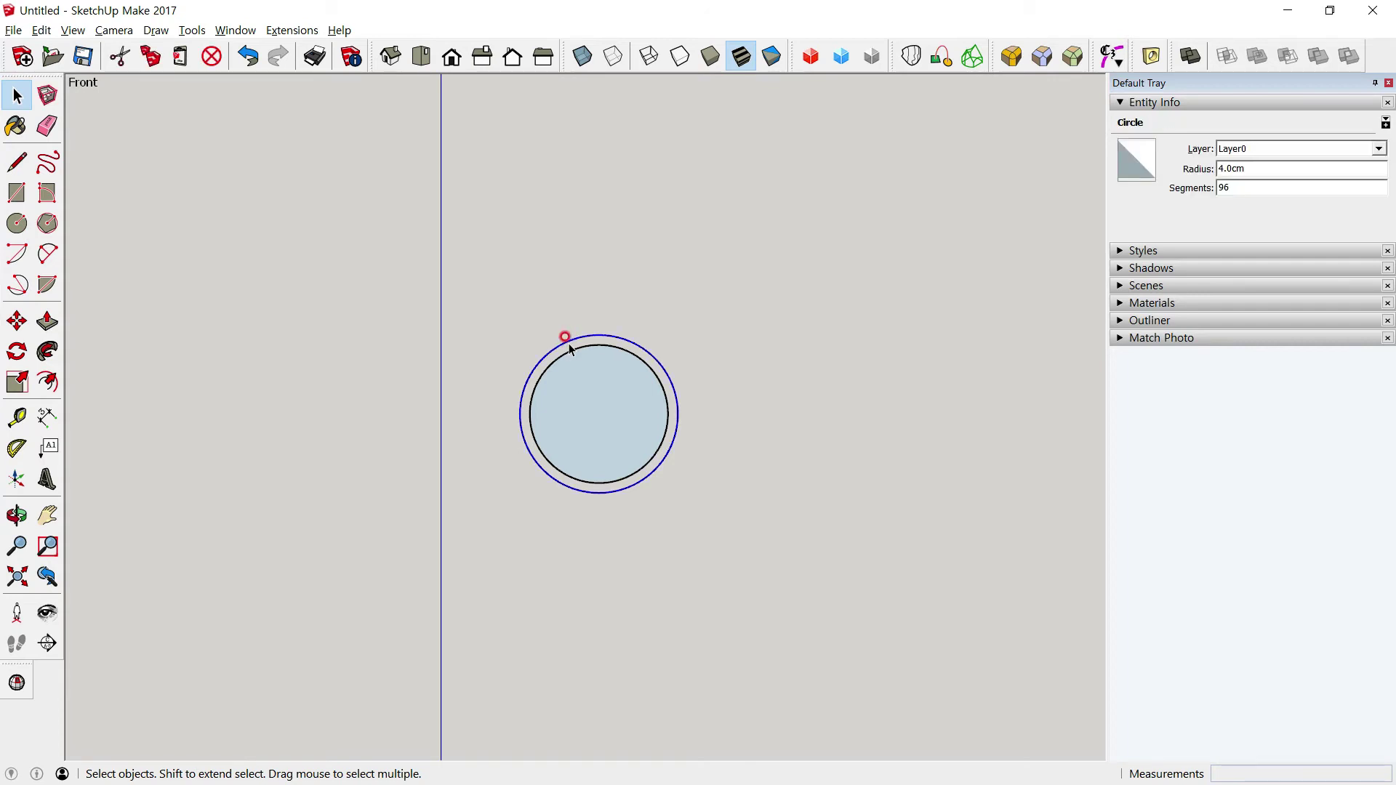
key(Delete)
click(588, 346)
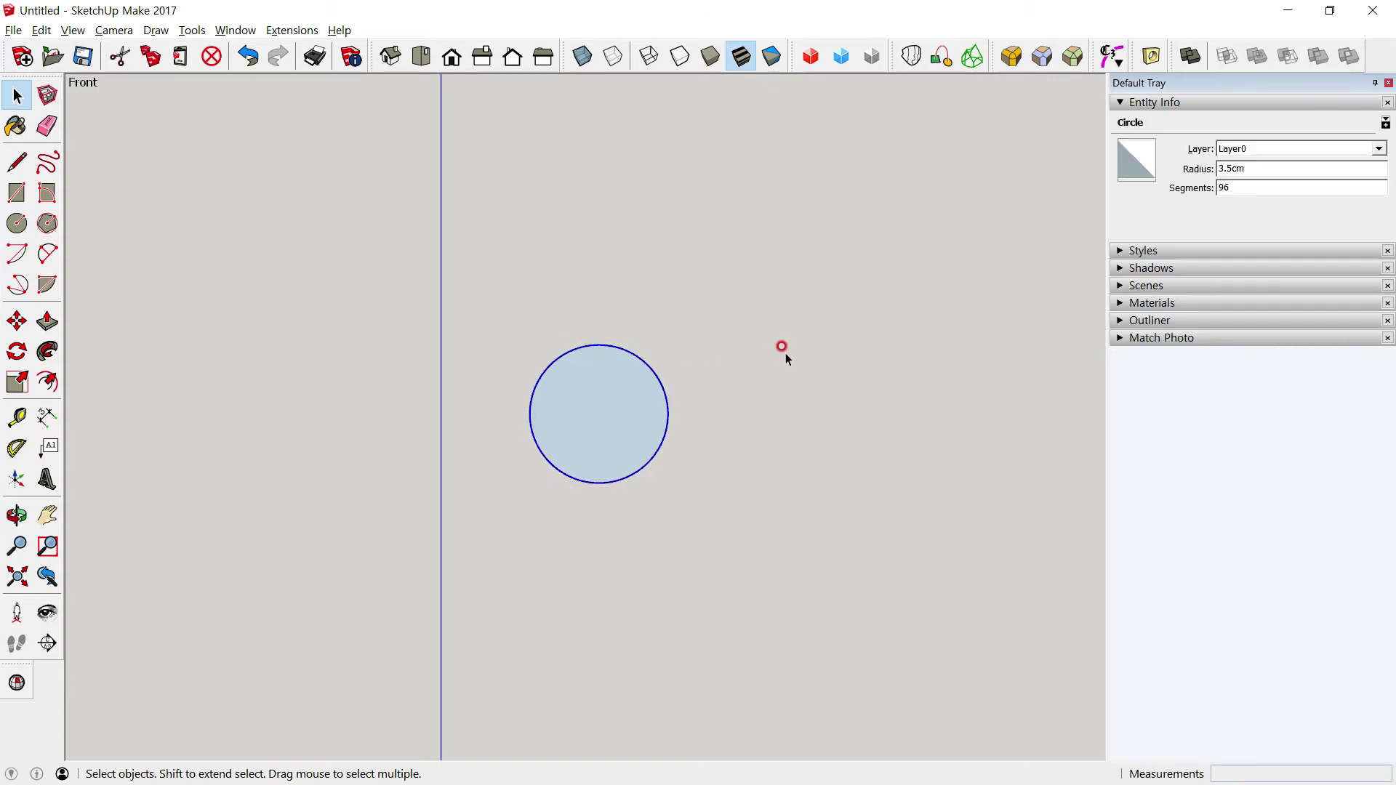
click(746, 367)
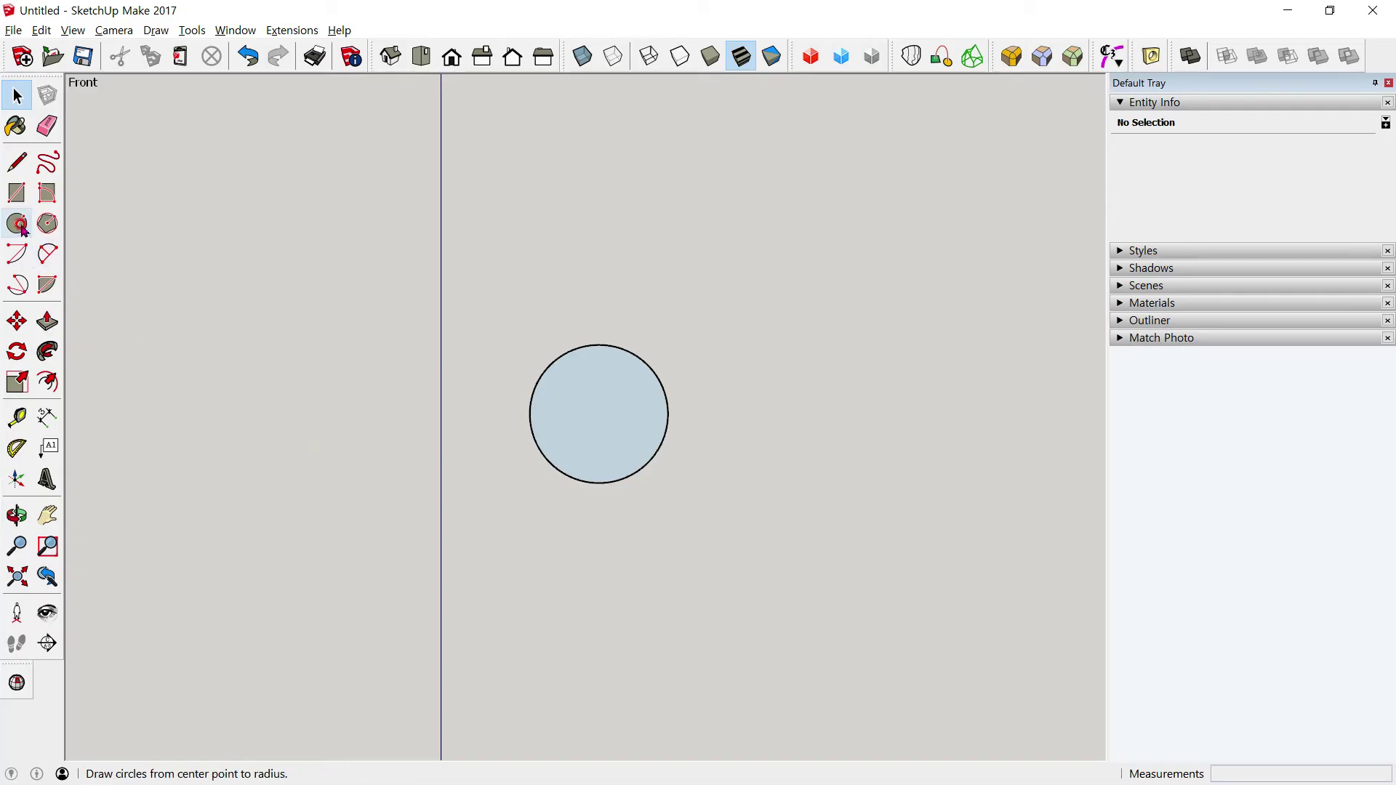
Draw an 8 cm-radius circle centred on the small circle
click(18, 225)
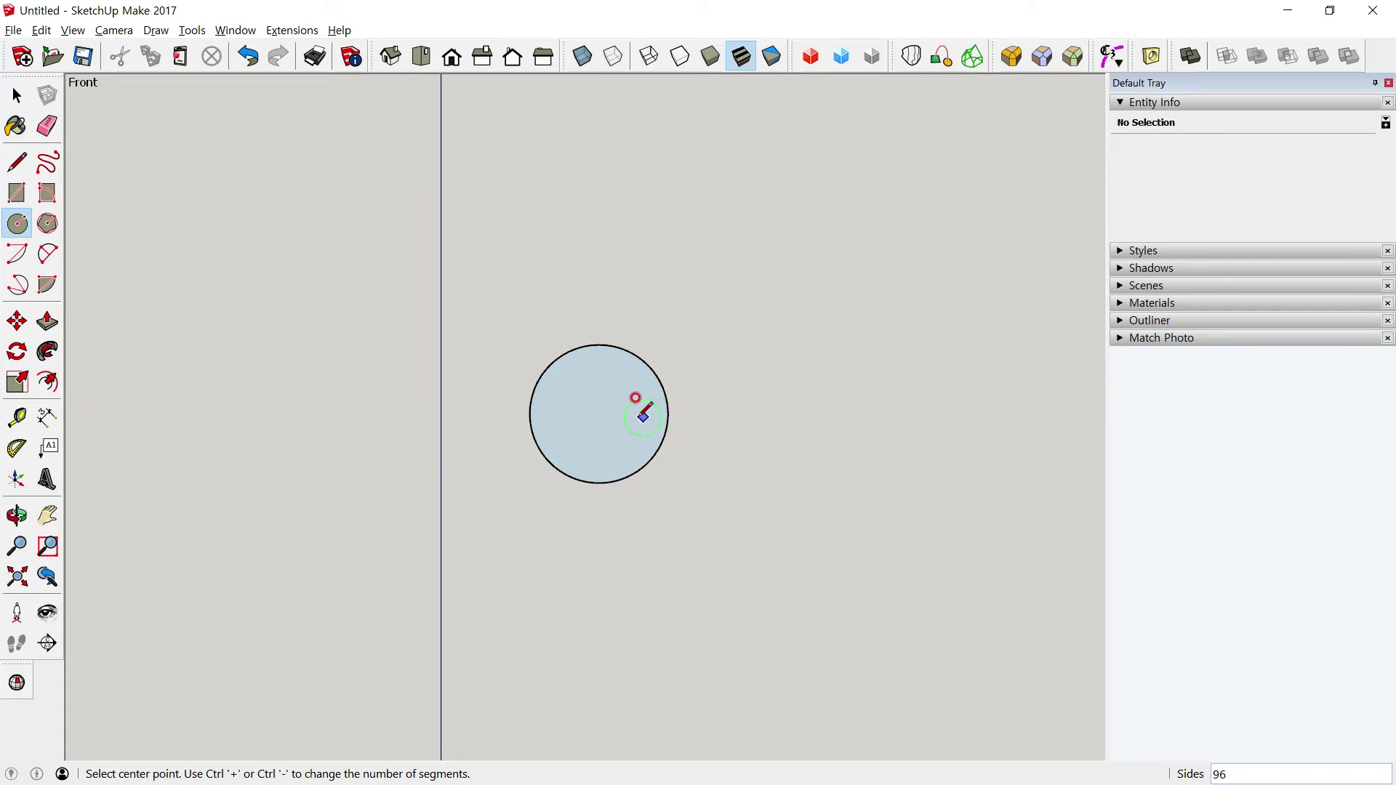
click(599, 413)
key(alt+Tab)
key(alt+Tab)
key(Return)
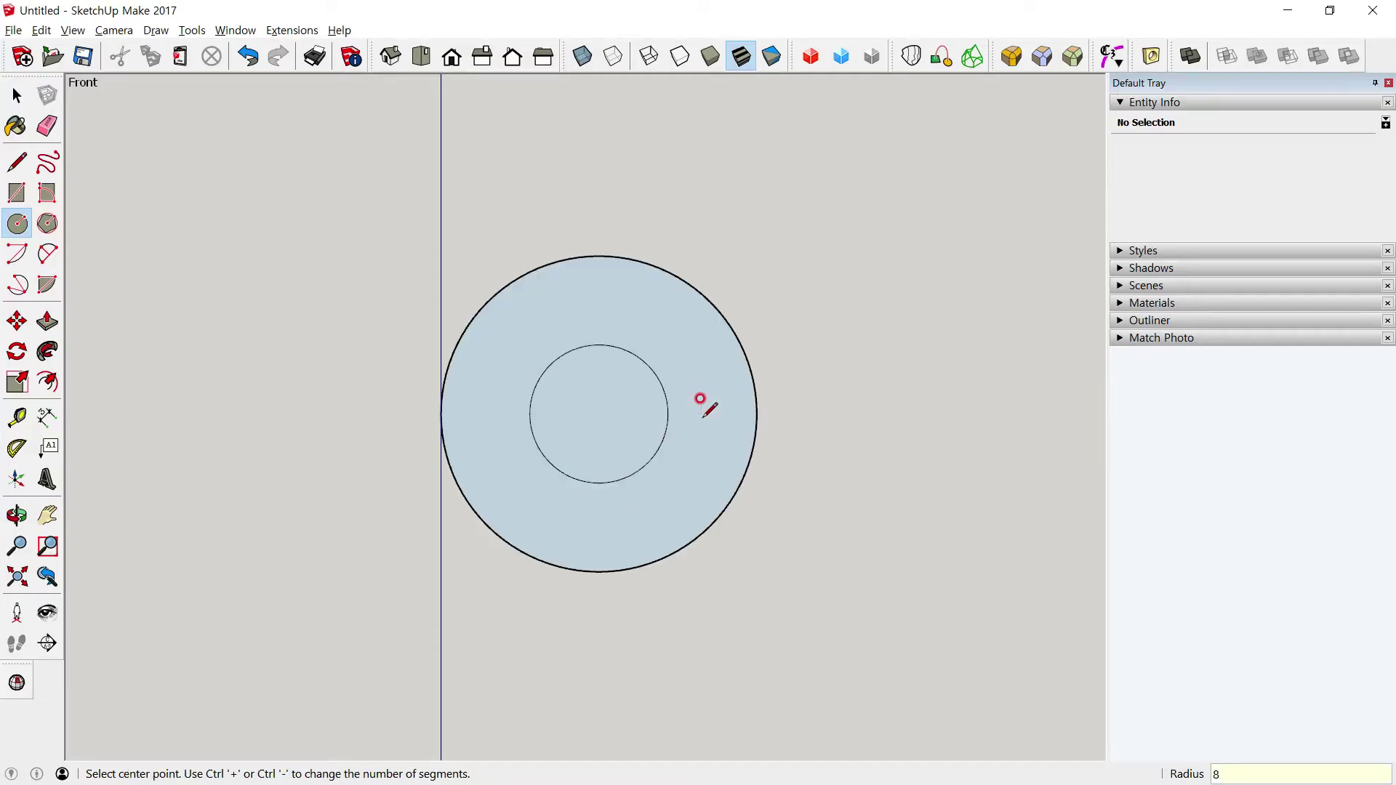
key(alt+Tab)
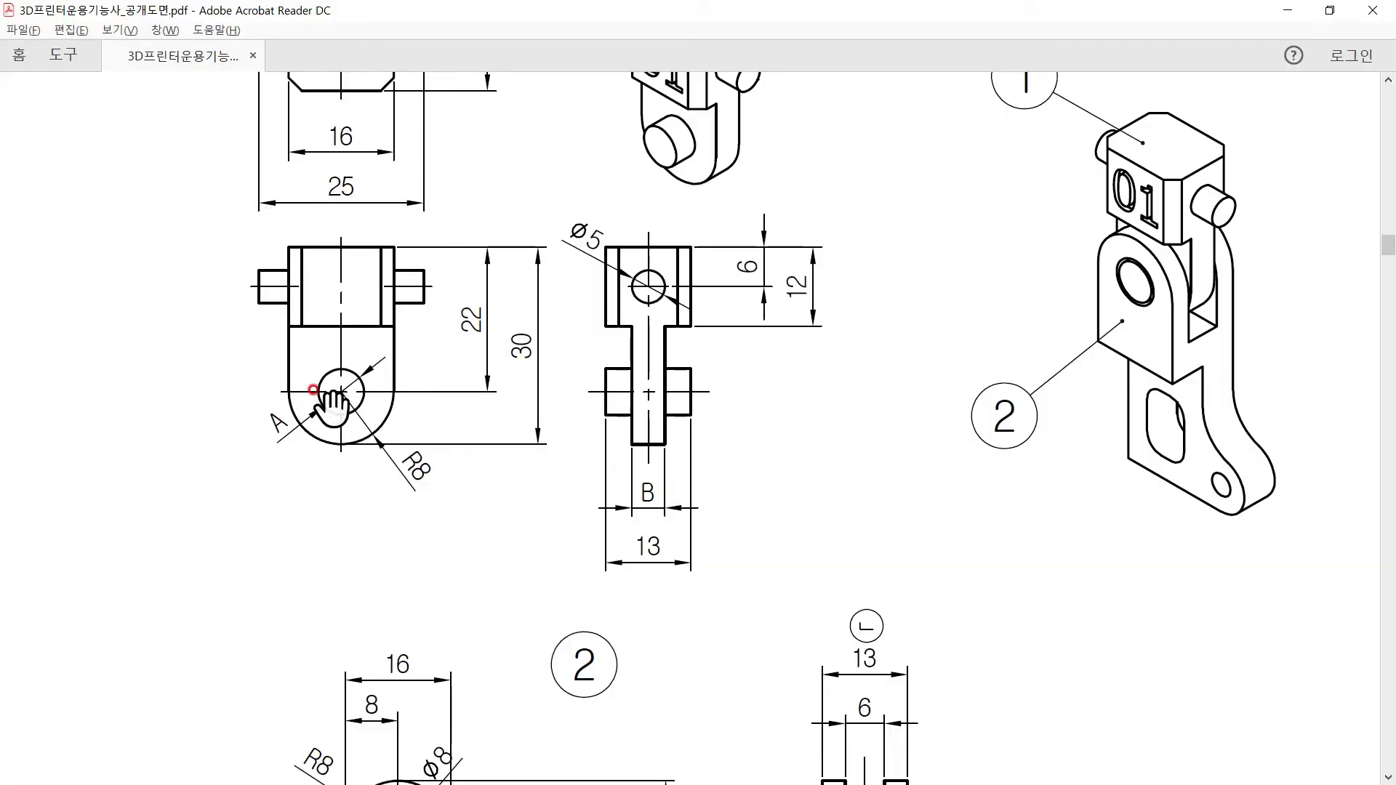
key(alt+Tab)
Draw a 22 cm vertical side from the large circle's right edge and close the top
click(17, 162)
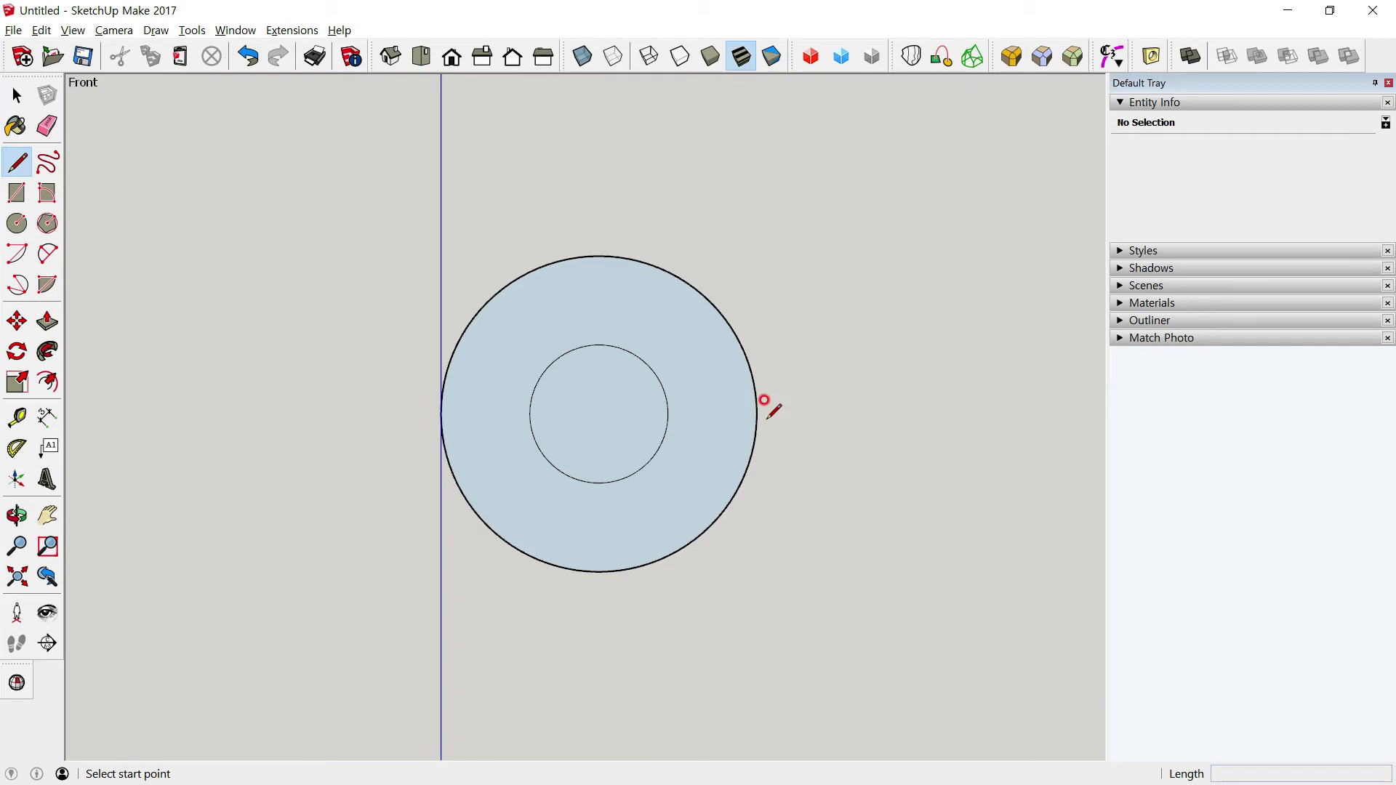
click(757, 413)
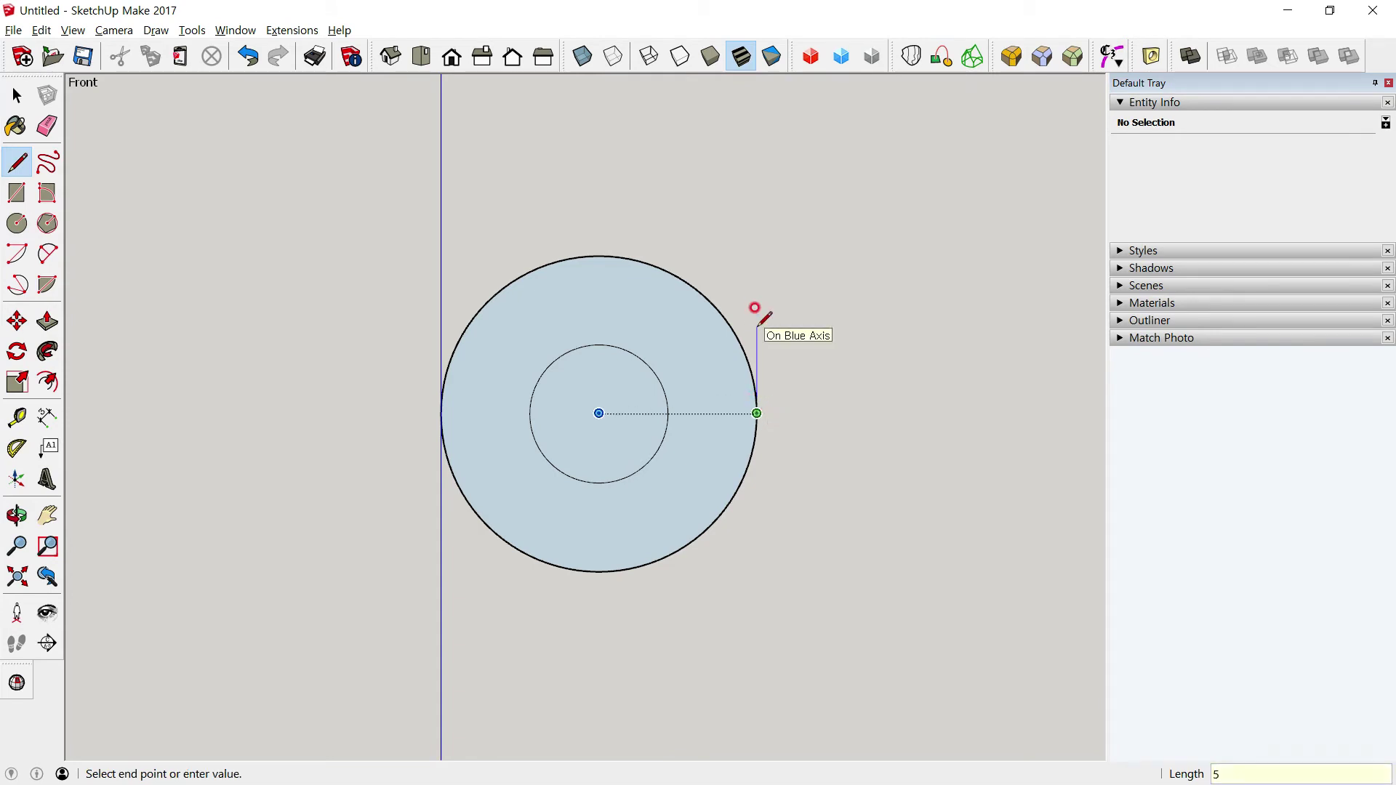
key(Return)
scroll(756, 309, down, 2)
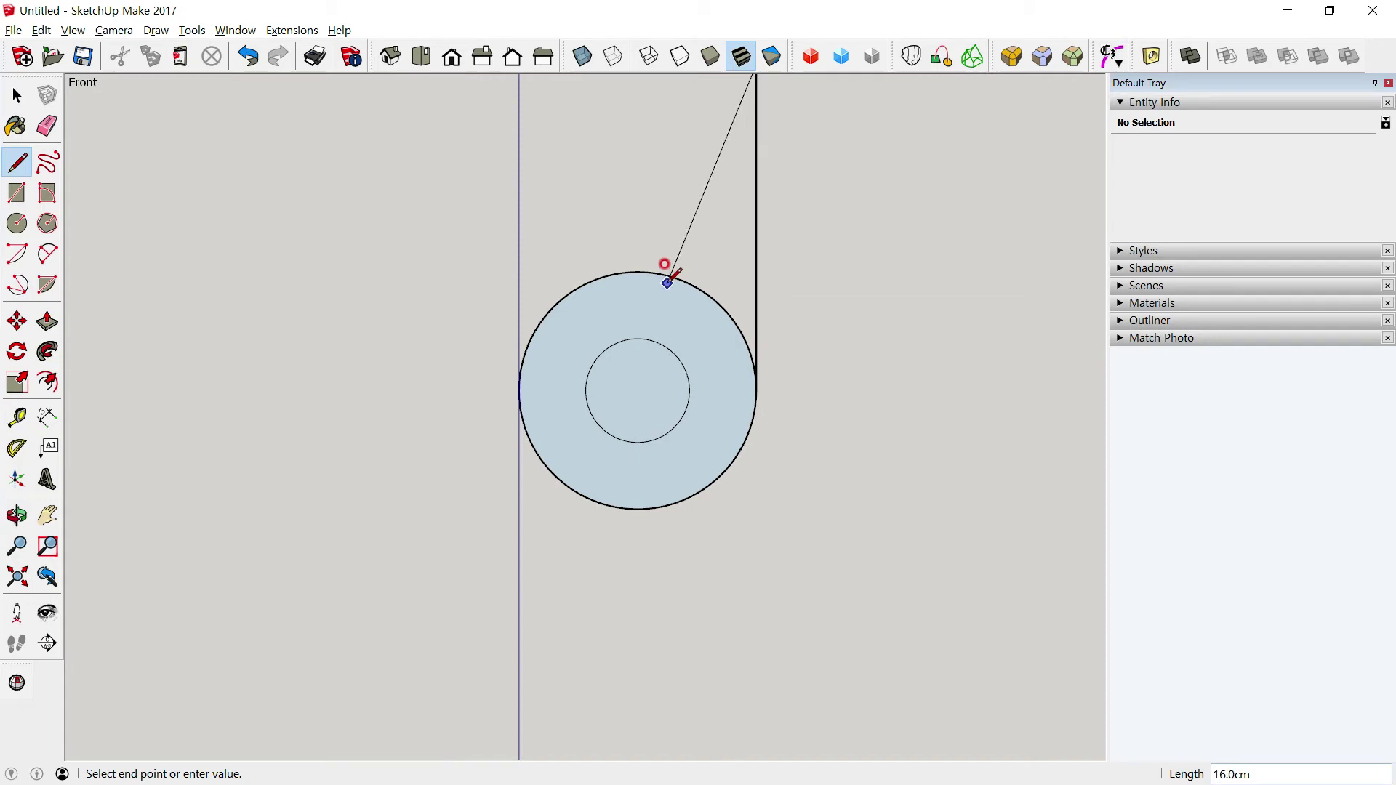
shift+middle_drag(612, 125, 676, 396)
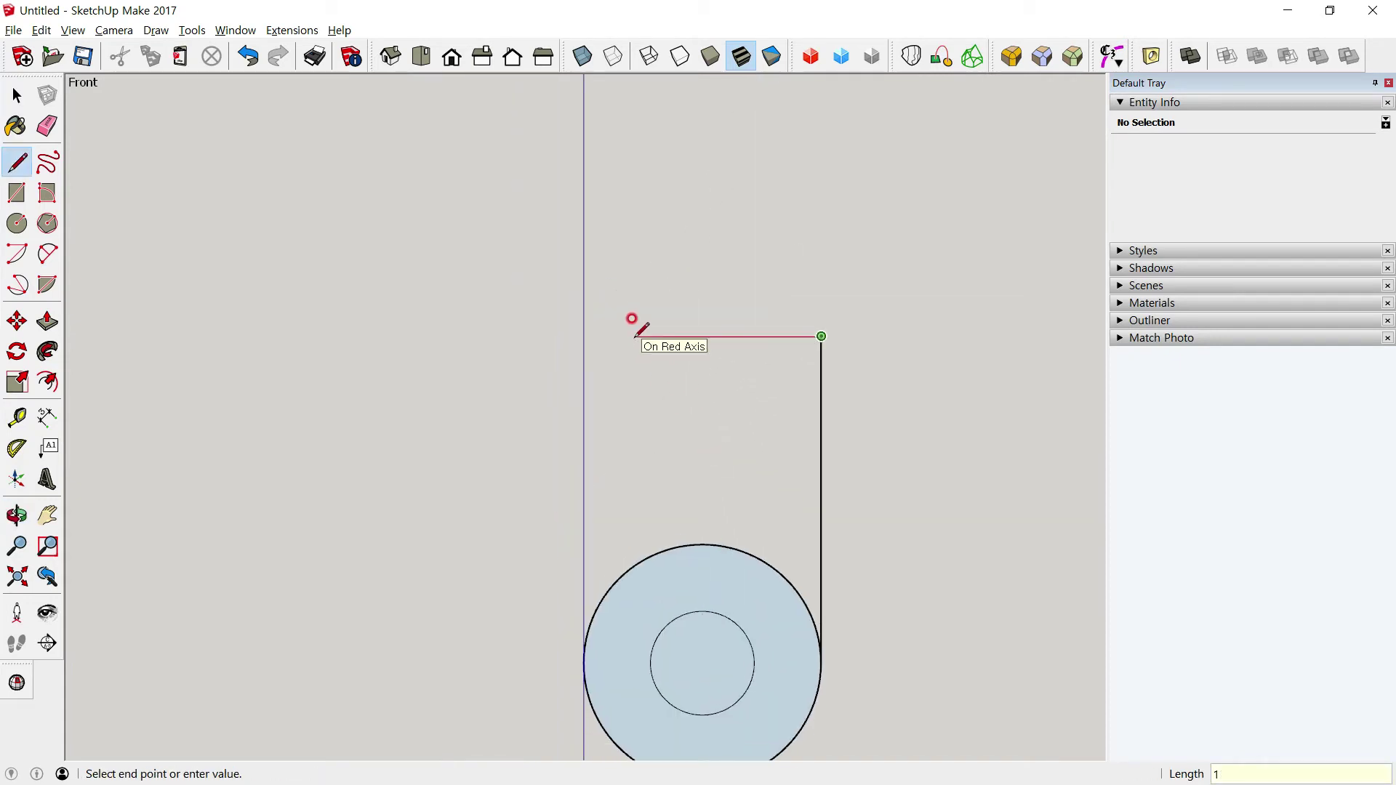
click(584, 662)
Erase the large circle's upper arc and delete the small circle's face
click(16, 95)
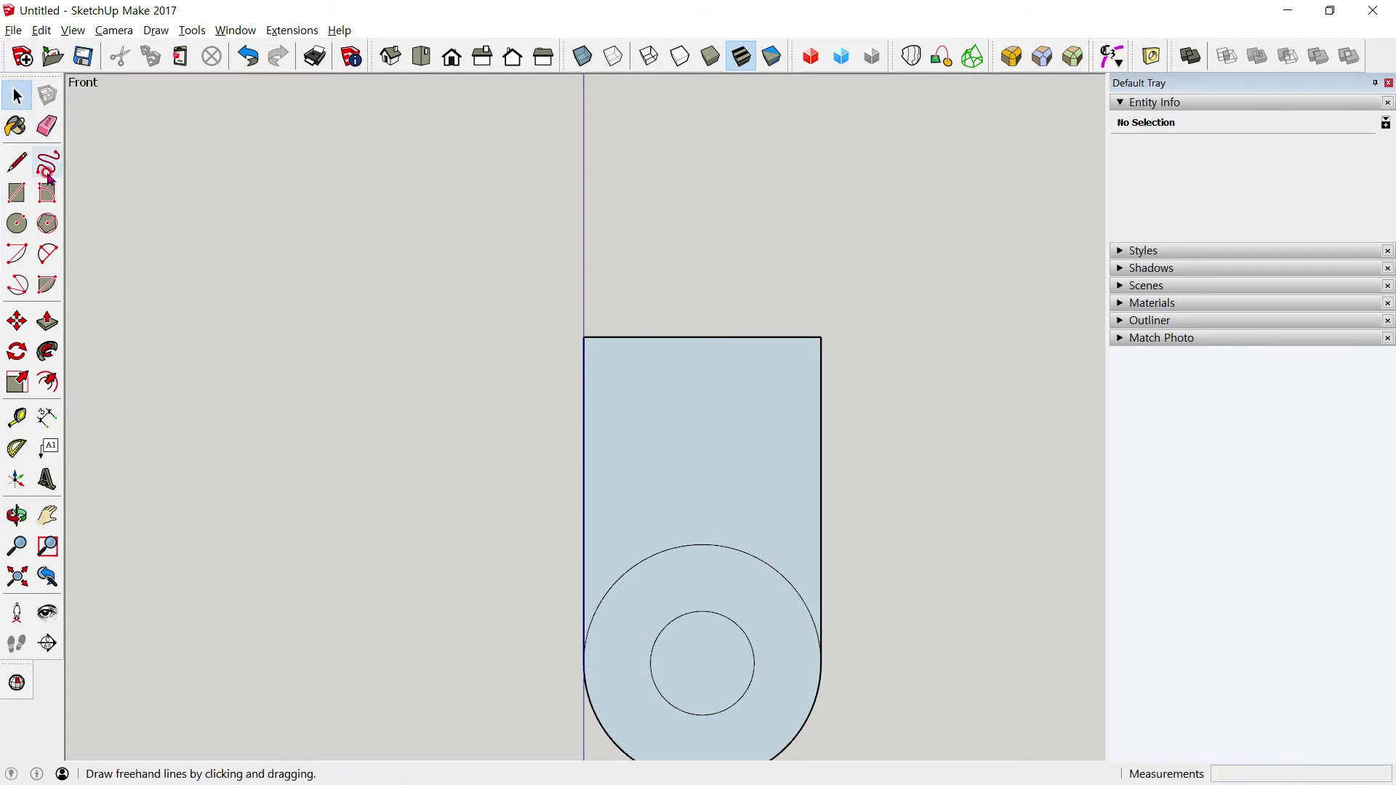
click(47, 126)
click(709, 545)
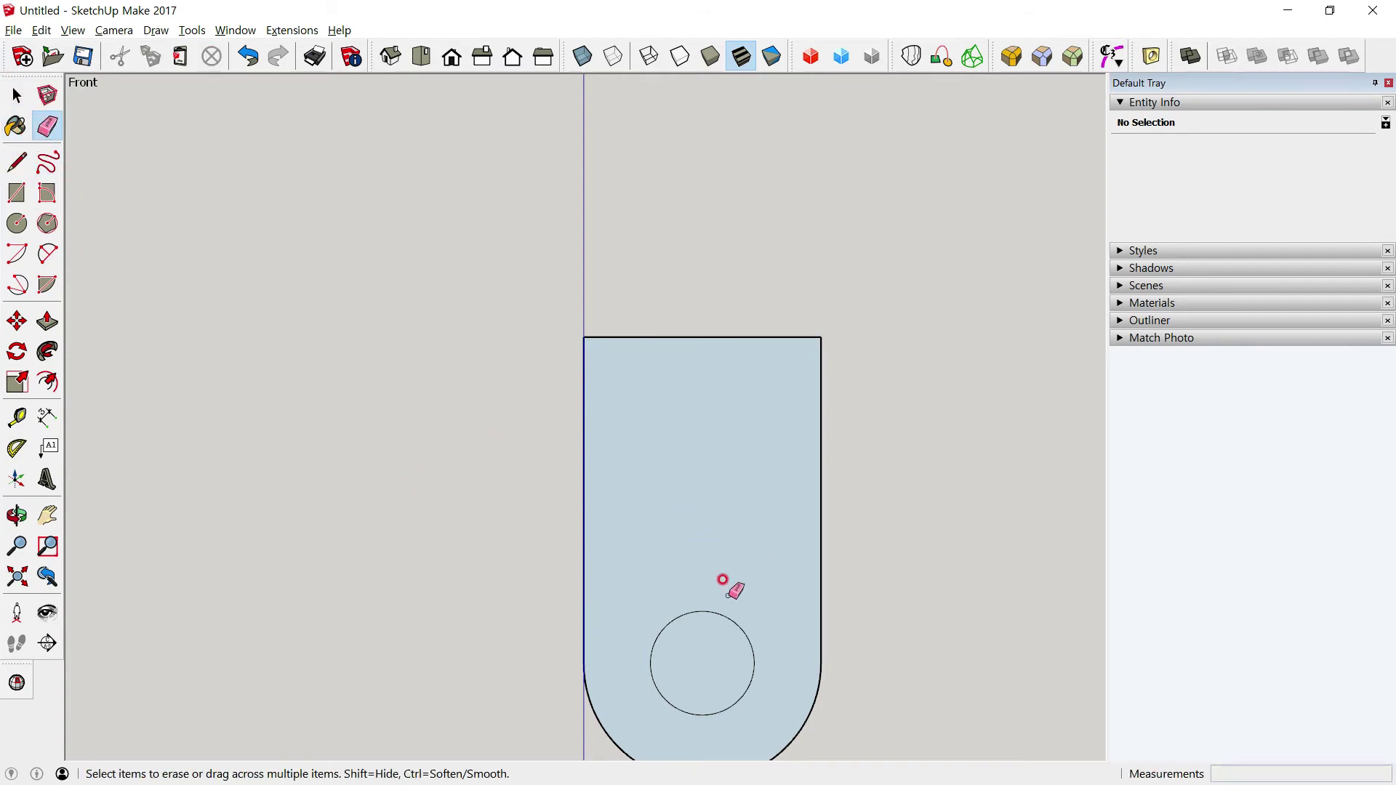
key(space)
click(696, 647)
key(alt+Tab)
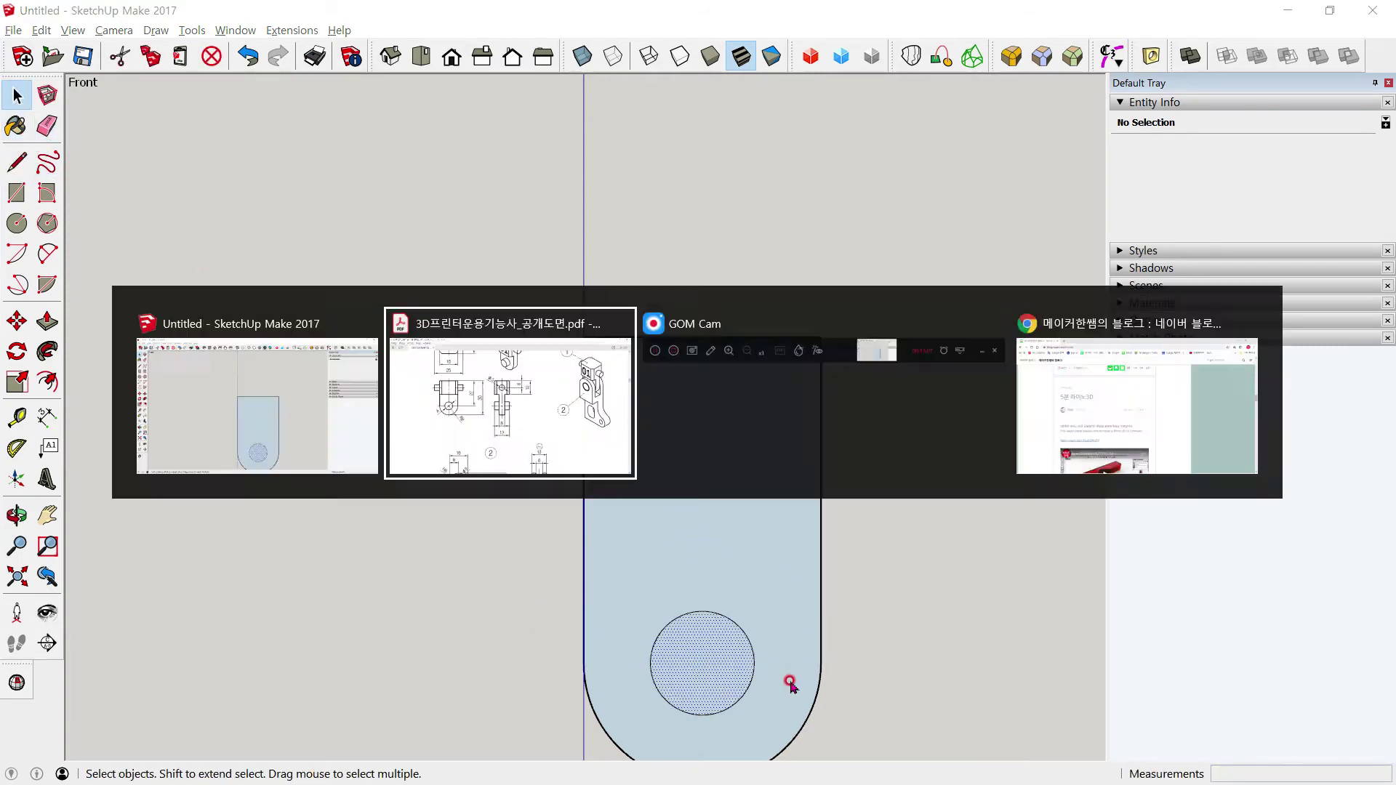
key(alt+Tab)
key(Delete)
key(alt+Tab)
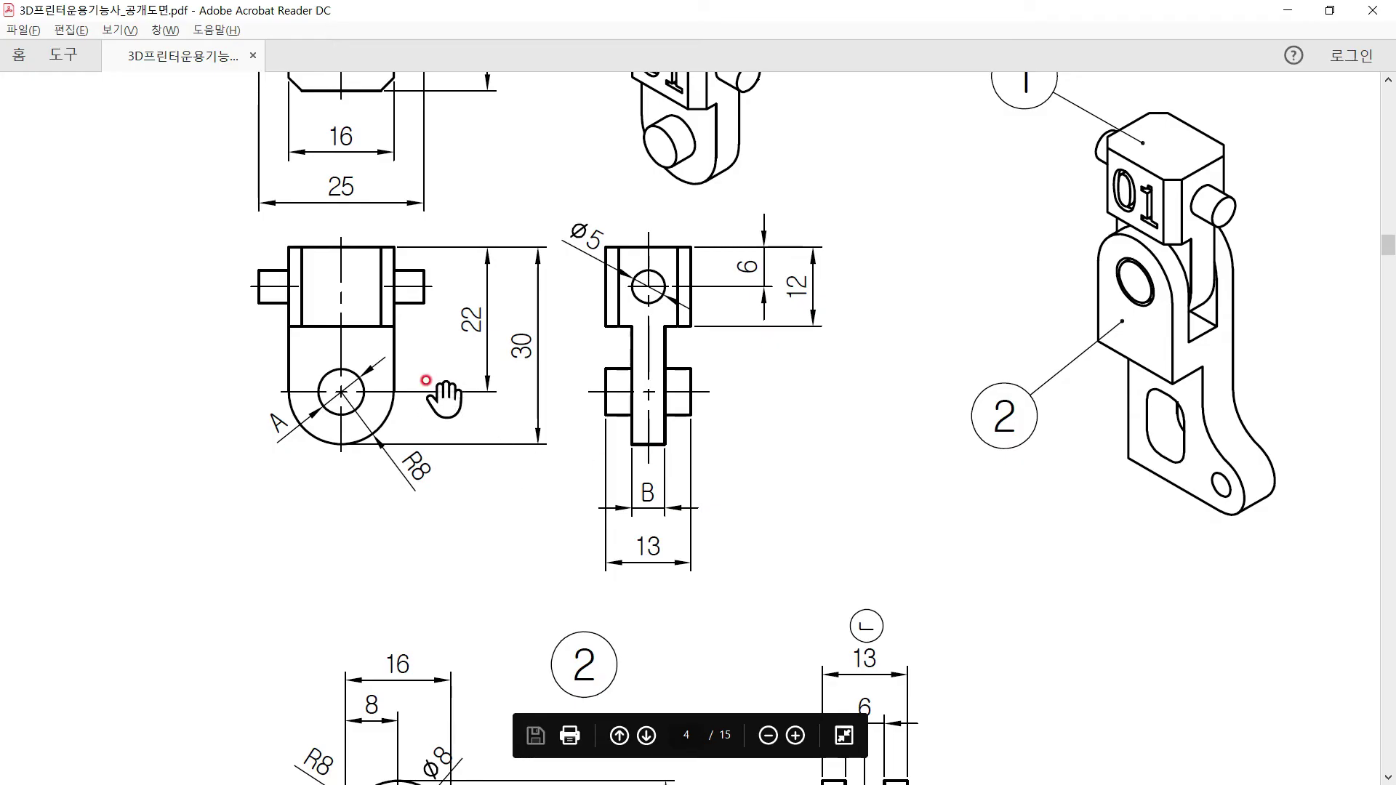
key(alt+Tab)
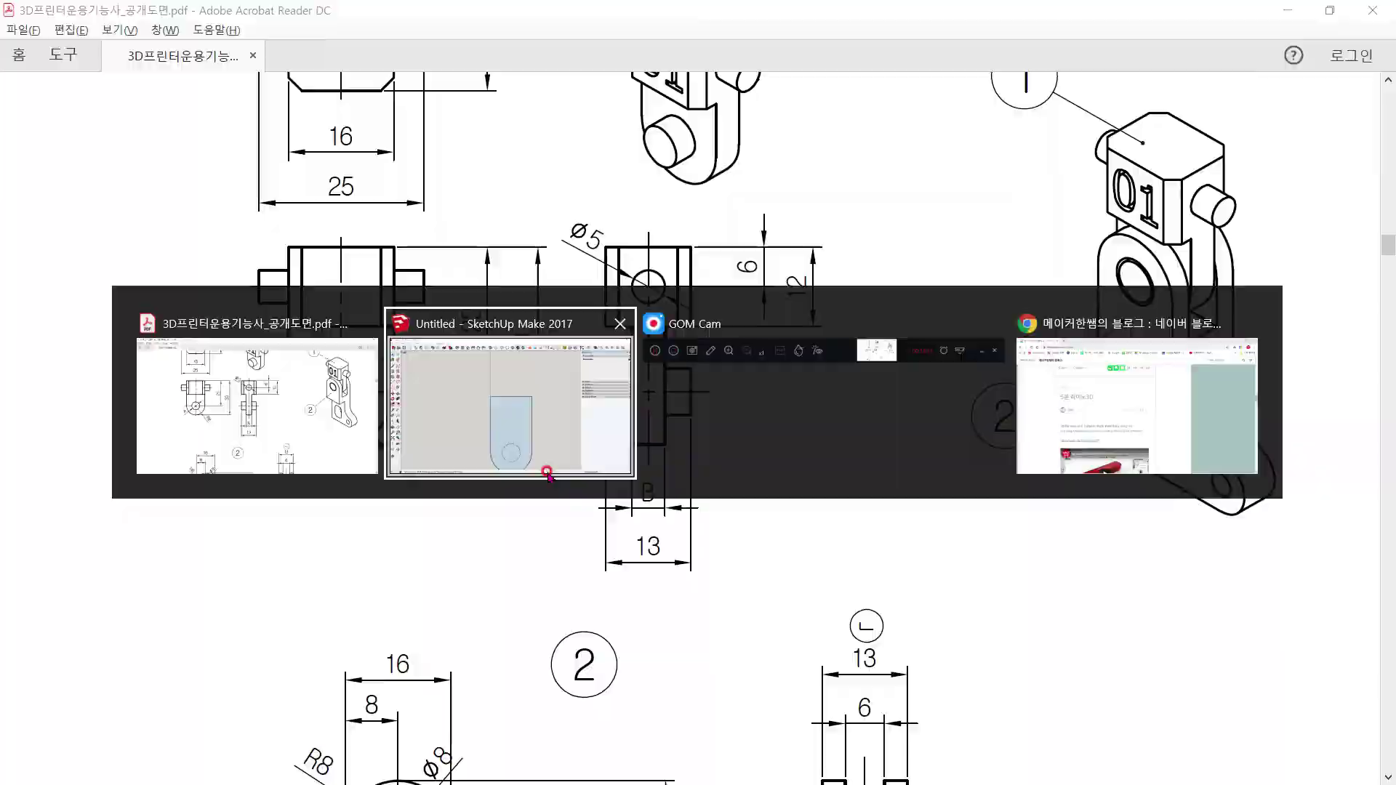
Add a guide 12 cm below the top and draw a 16 cm line along it
click(16, 417)
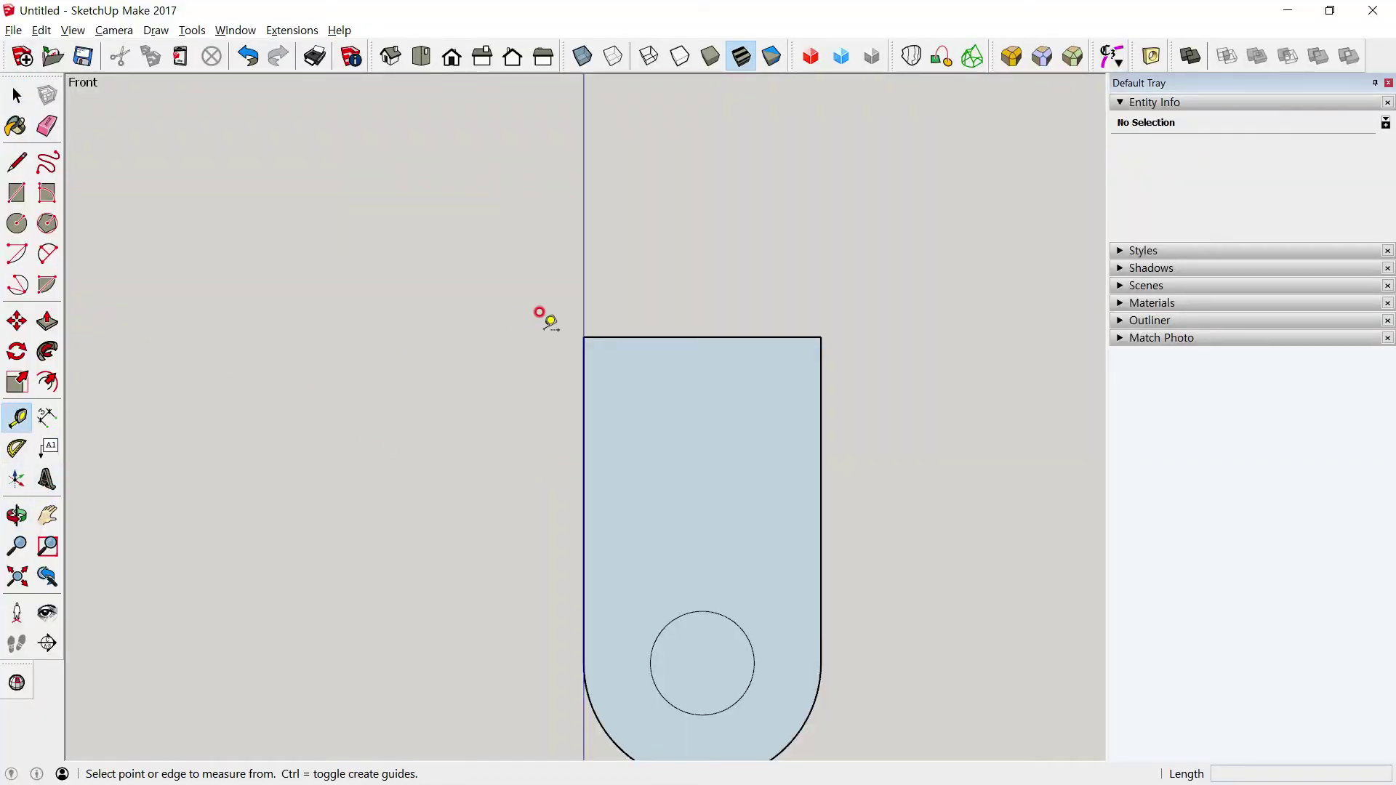
click(622, 321)
key(Return)
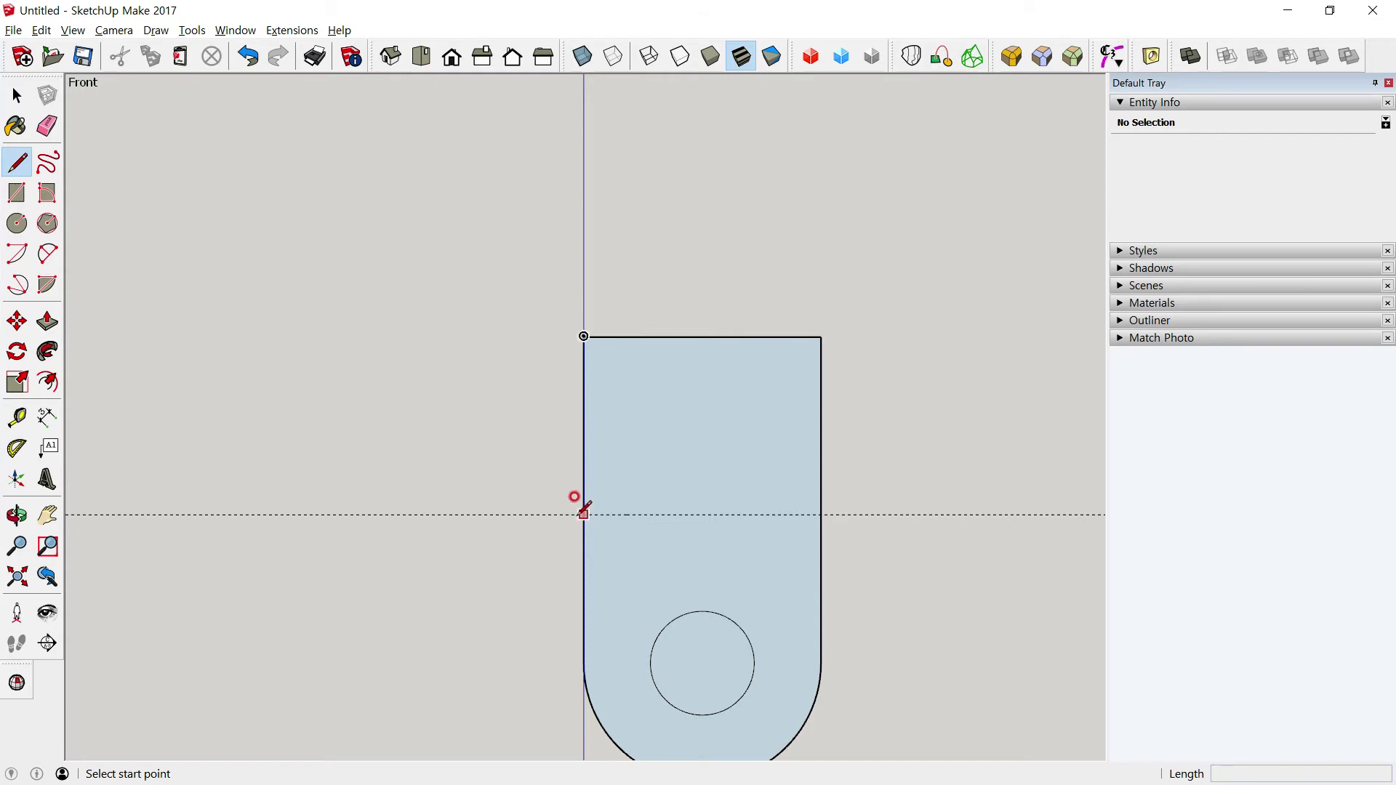
click(583, 515)
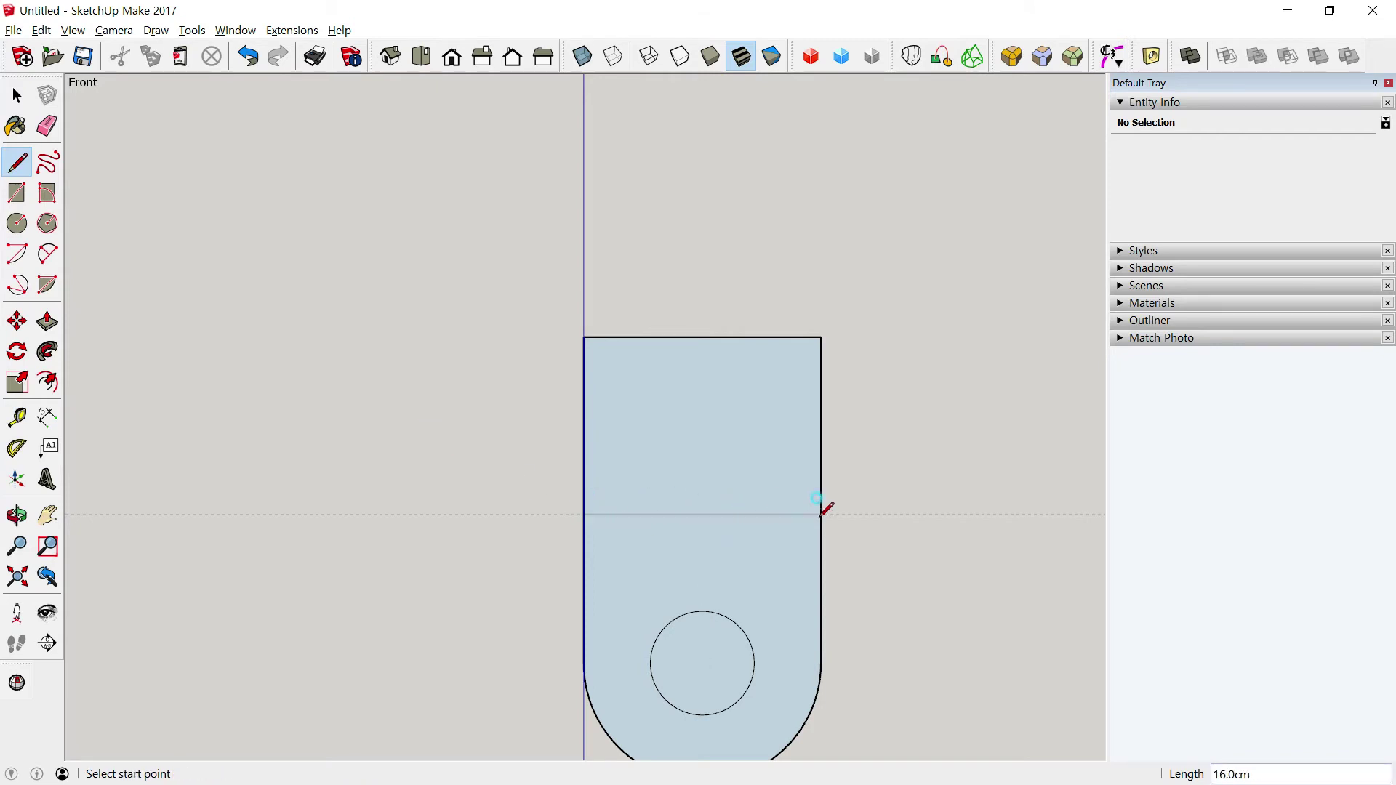
key(alt+Tab)
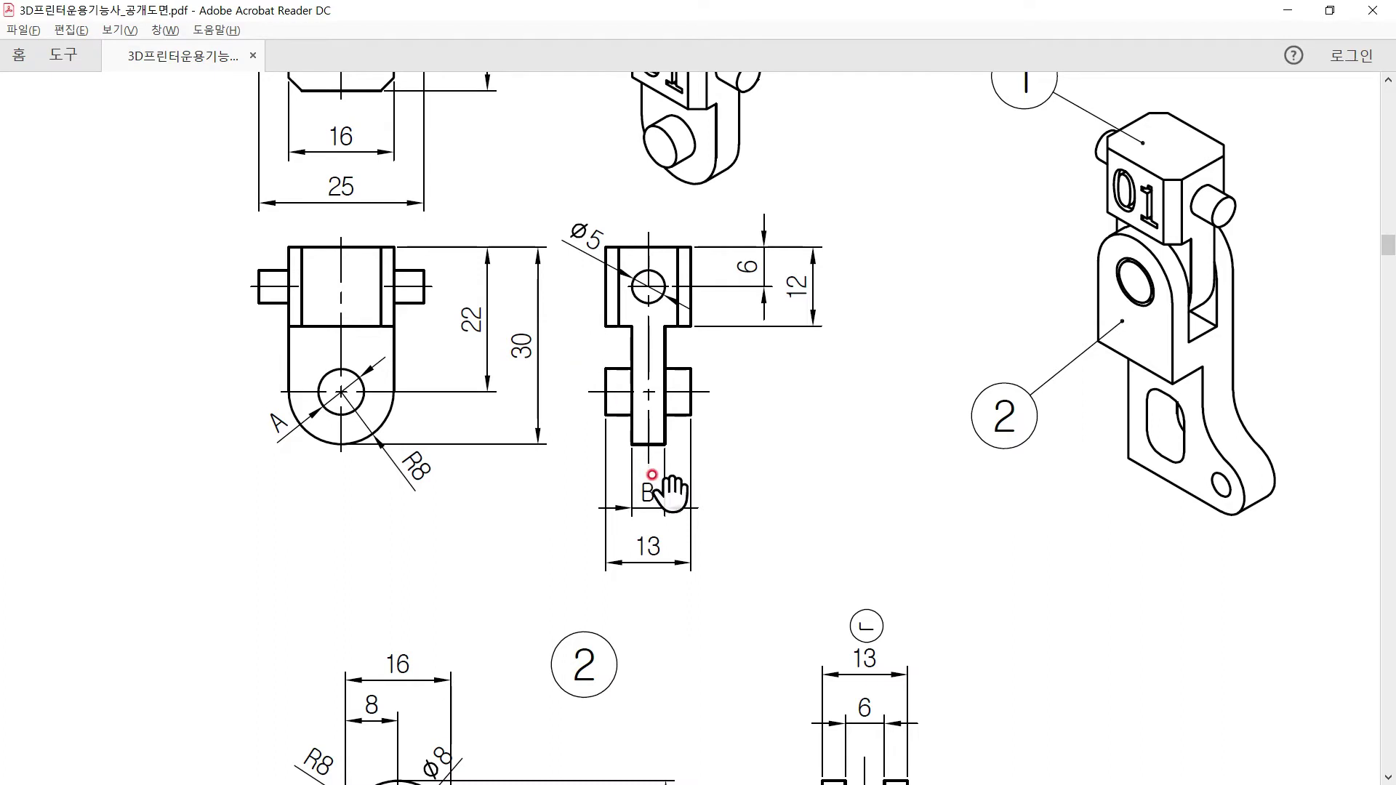
scroll(652, 469, down, 3)
scroll(640, 327, down, 1)
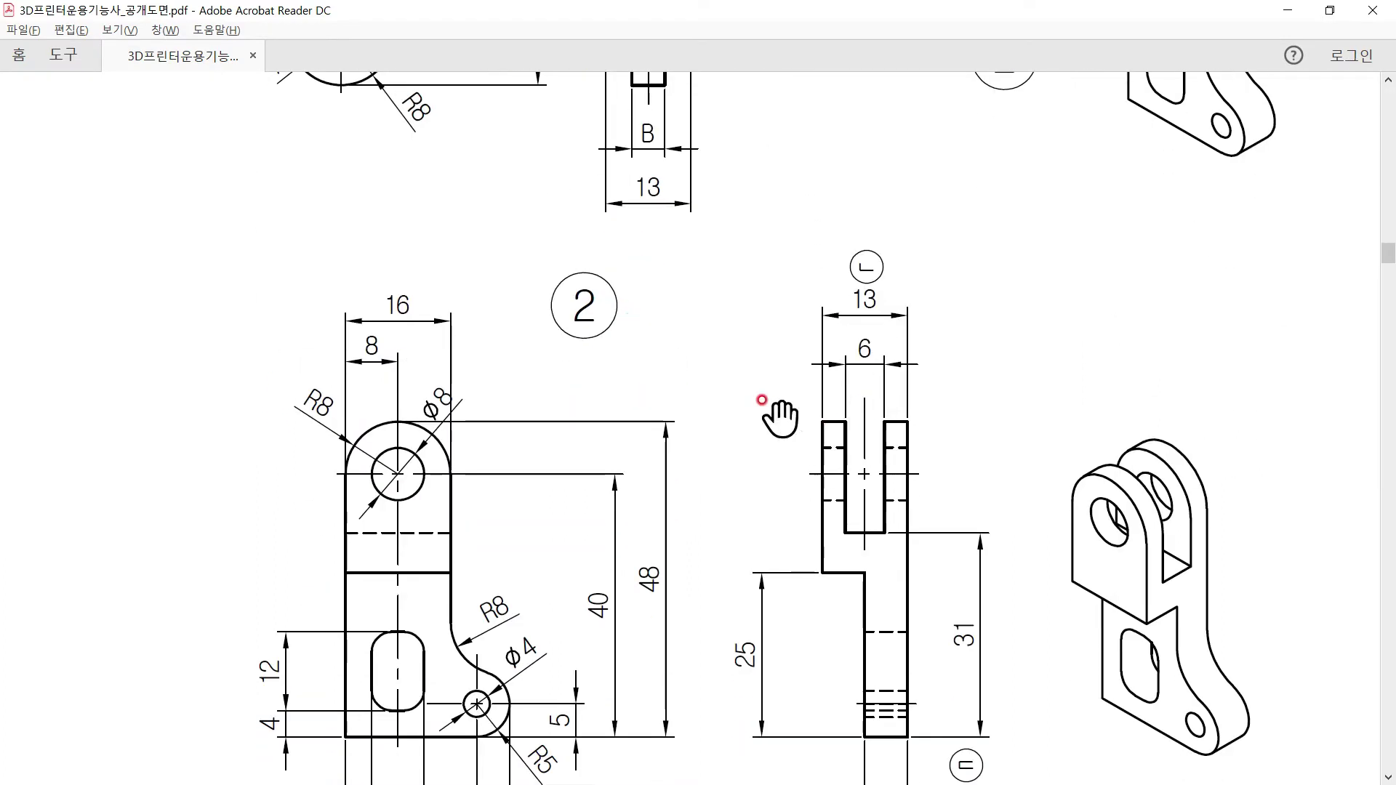
scroll(678, 289, up, 3)
scroll(678, 289, up, 1)
key(alt+Tab)
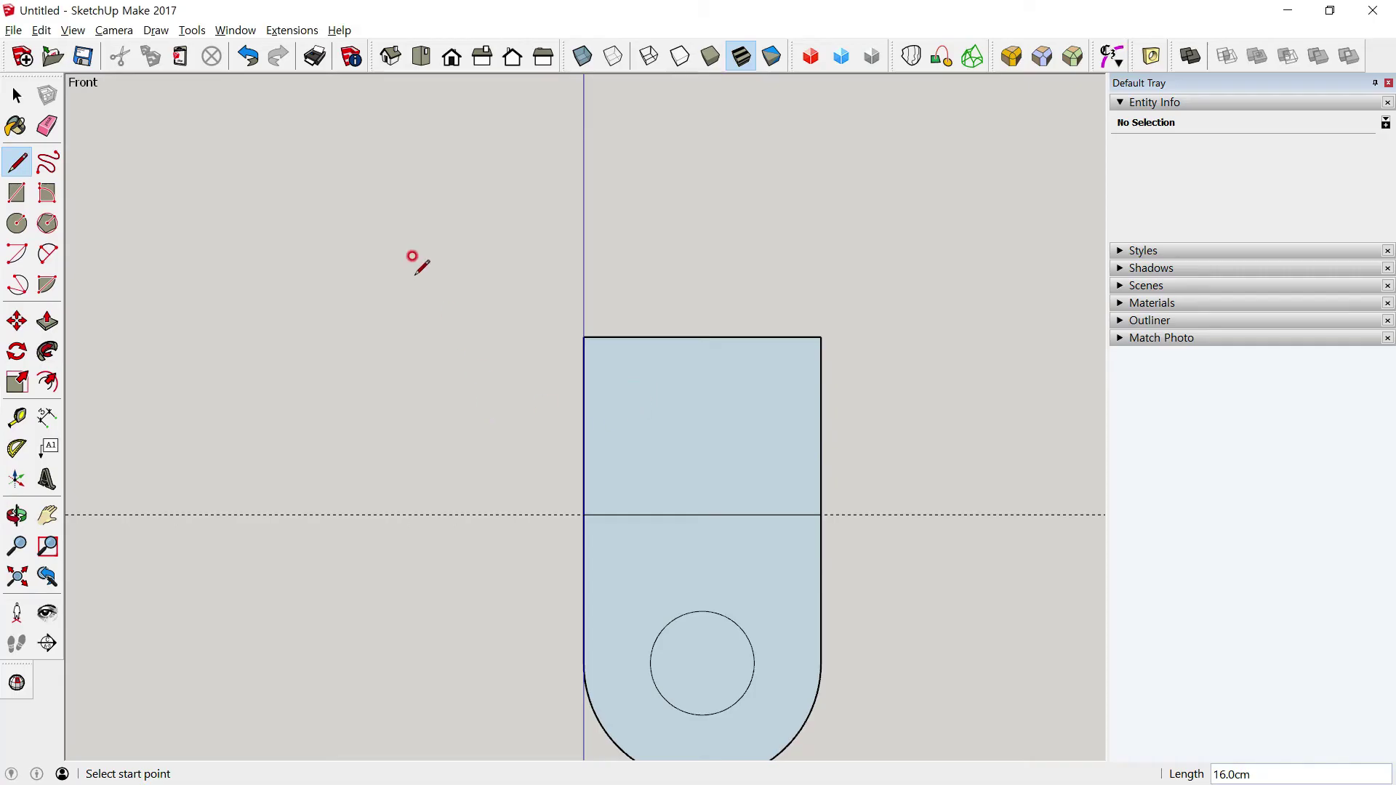
In isometric view, extrude the lower block face by 5 and then 2.5 cm
click(390, 56)
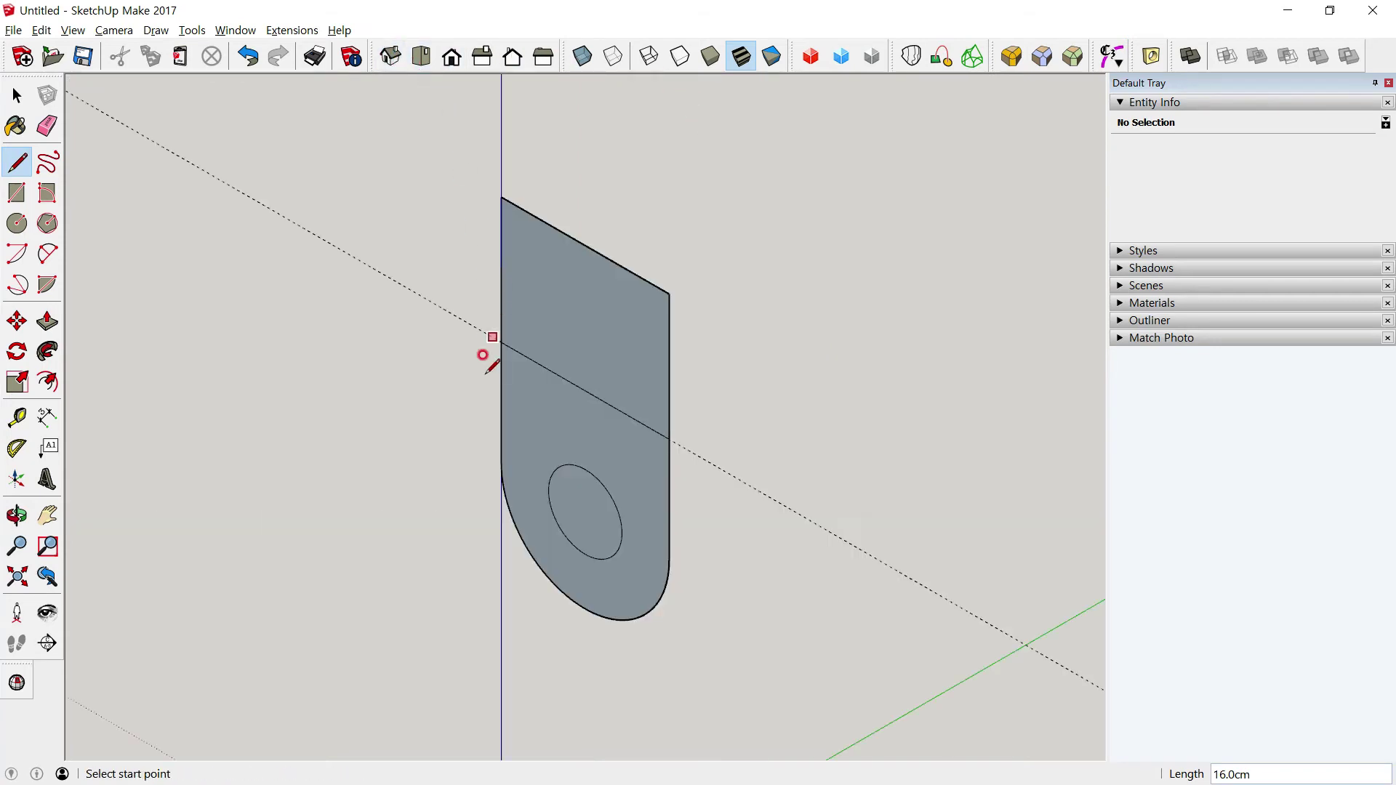
click(18, 96)
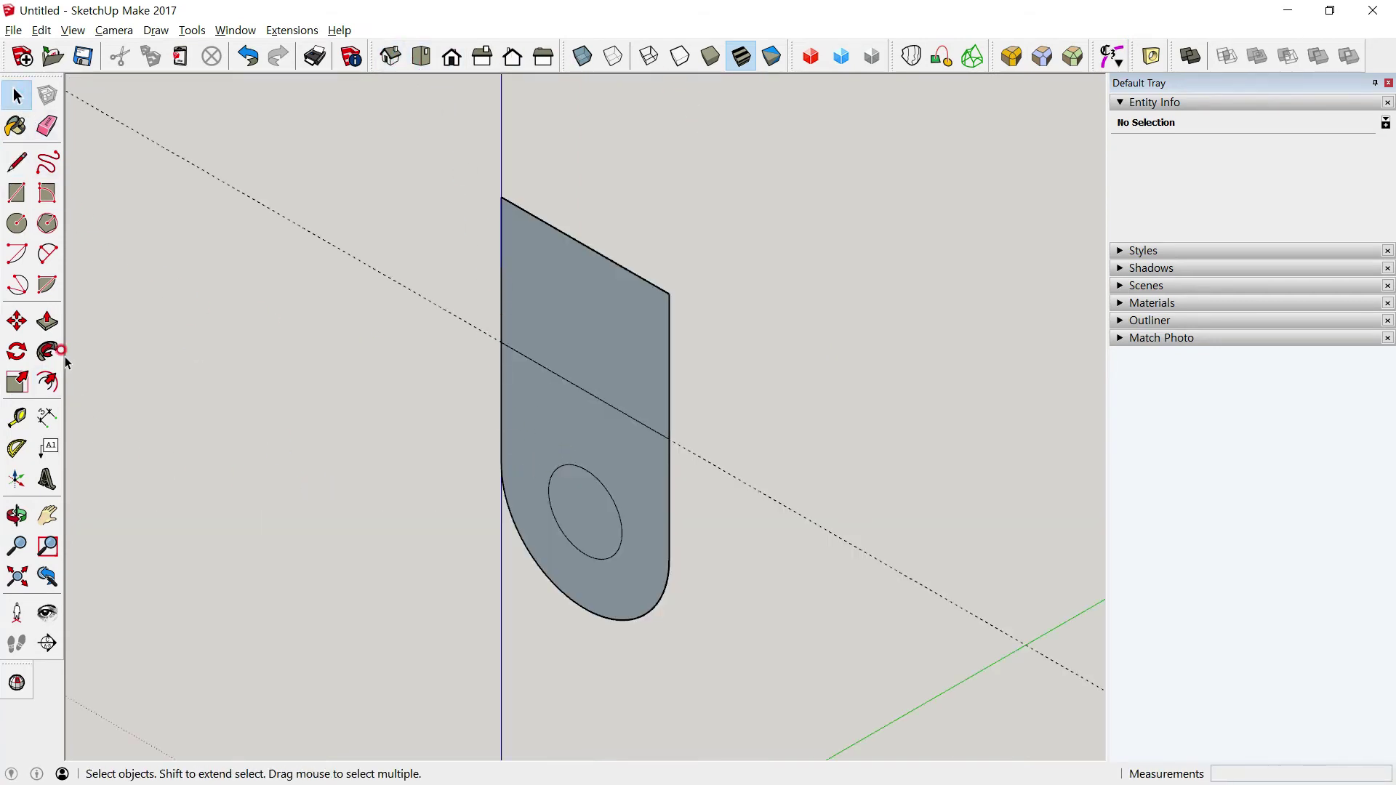
key(p)
click(510, 429)
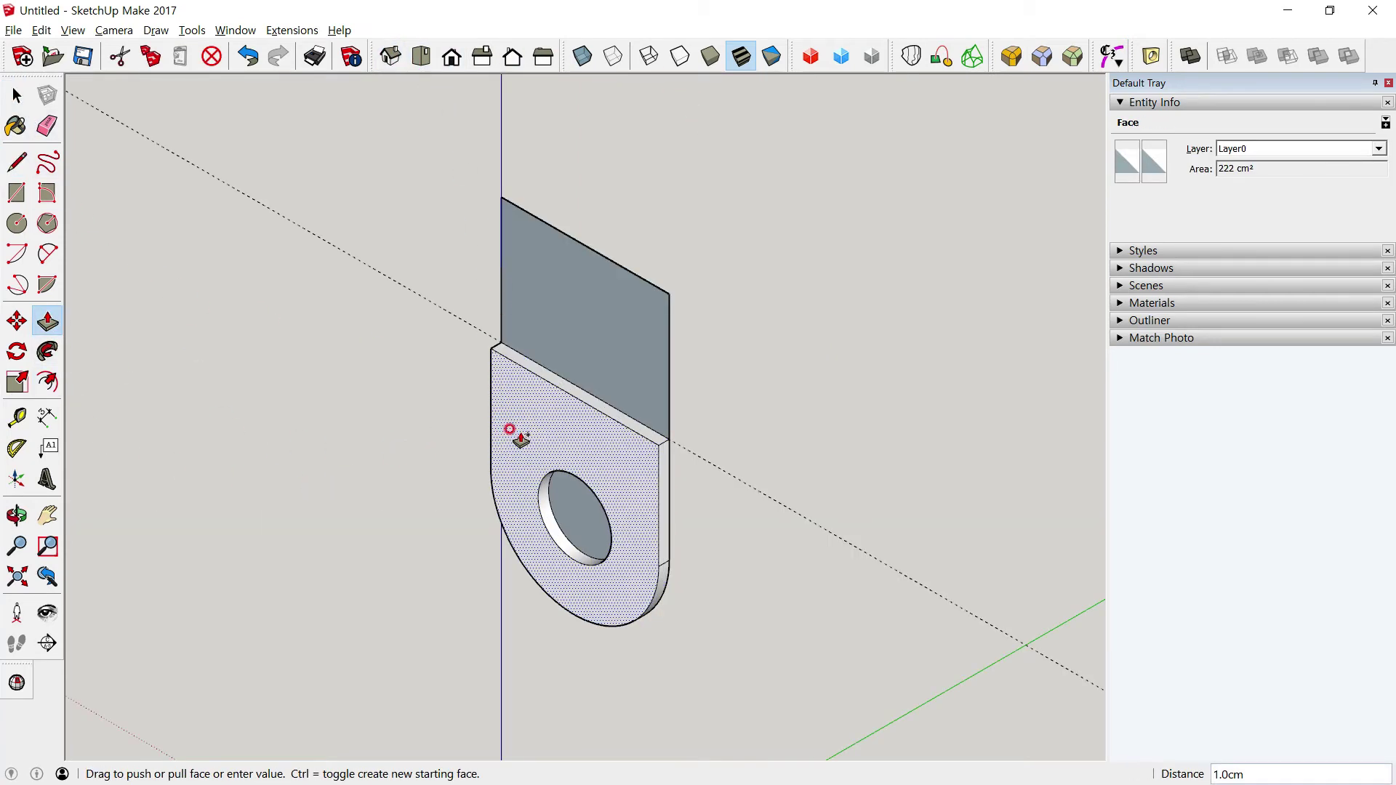
text(5)
key(Return)
mouse_move(576, 458)
middle_down()
mouse_move(399, 436)
mouse_move(493, 391)
middle_up()
click(493, 391)
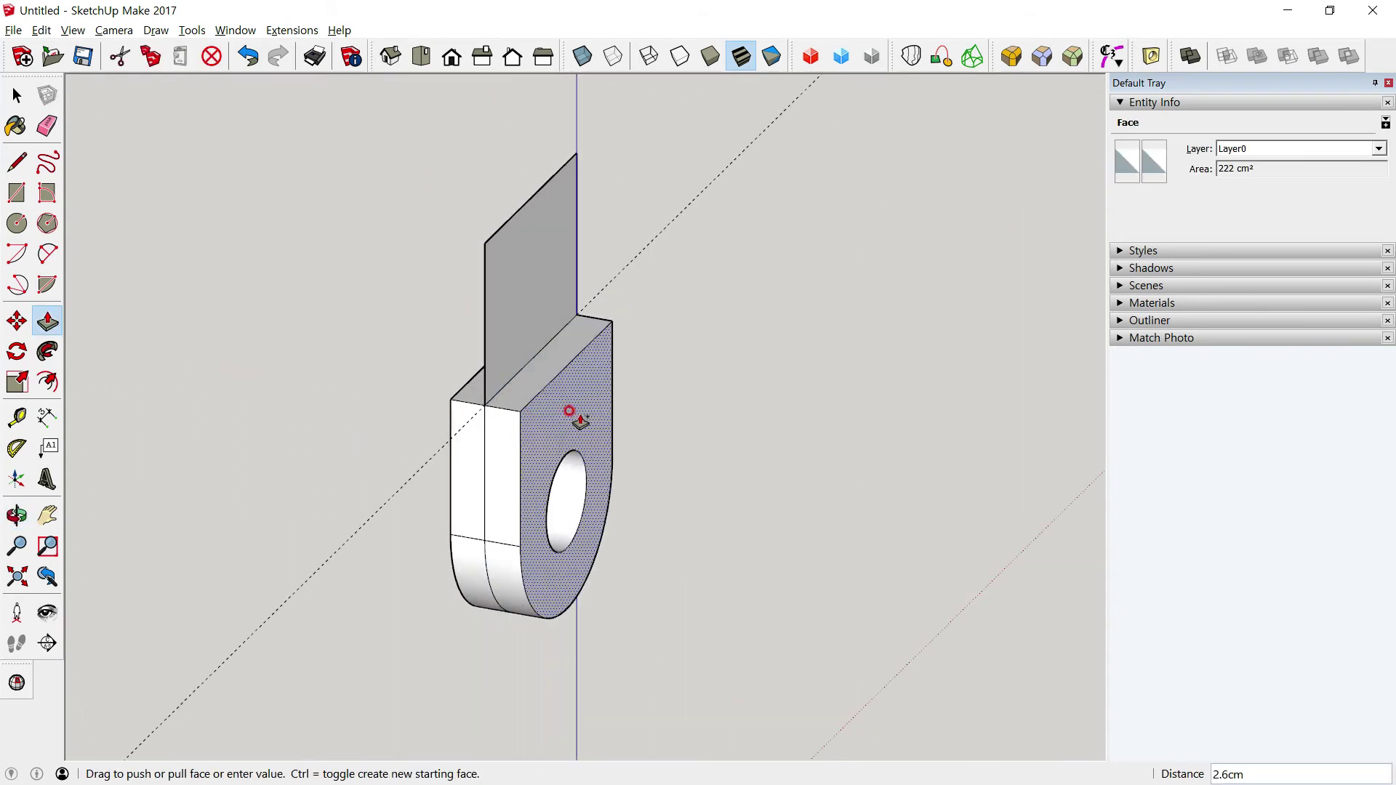
text(.5)
key(Return)
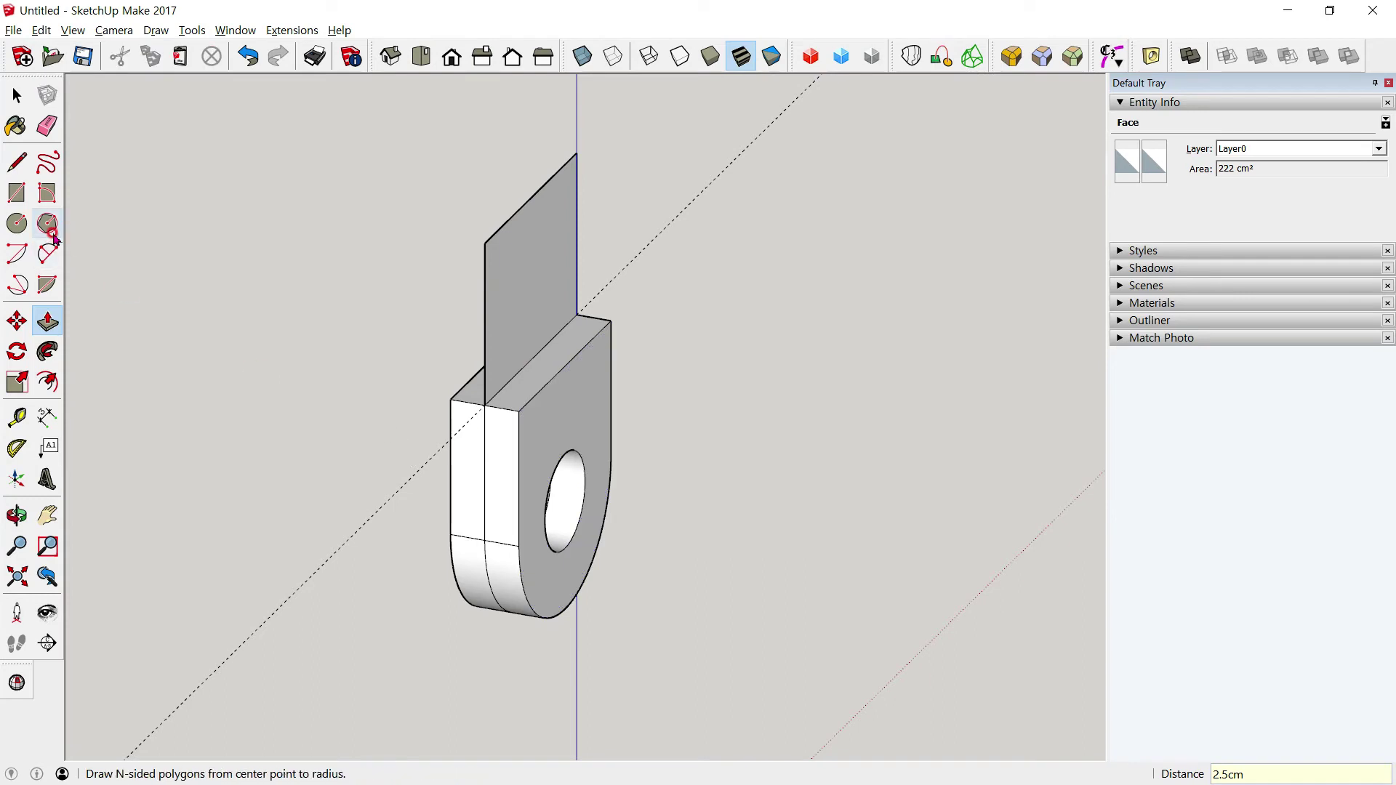
click(16, 96)
mouse_move(194, 513)
middle_down()
mouse_move(466, 474)
mouse_move(513, 546)
middle_up()
Pull the 3.5 cm hole face out into a pin protruding from both sides of the arm
key(alt+Tab)
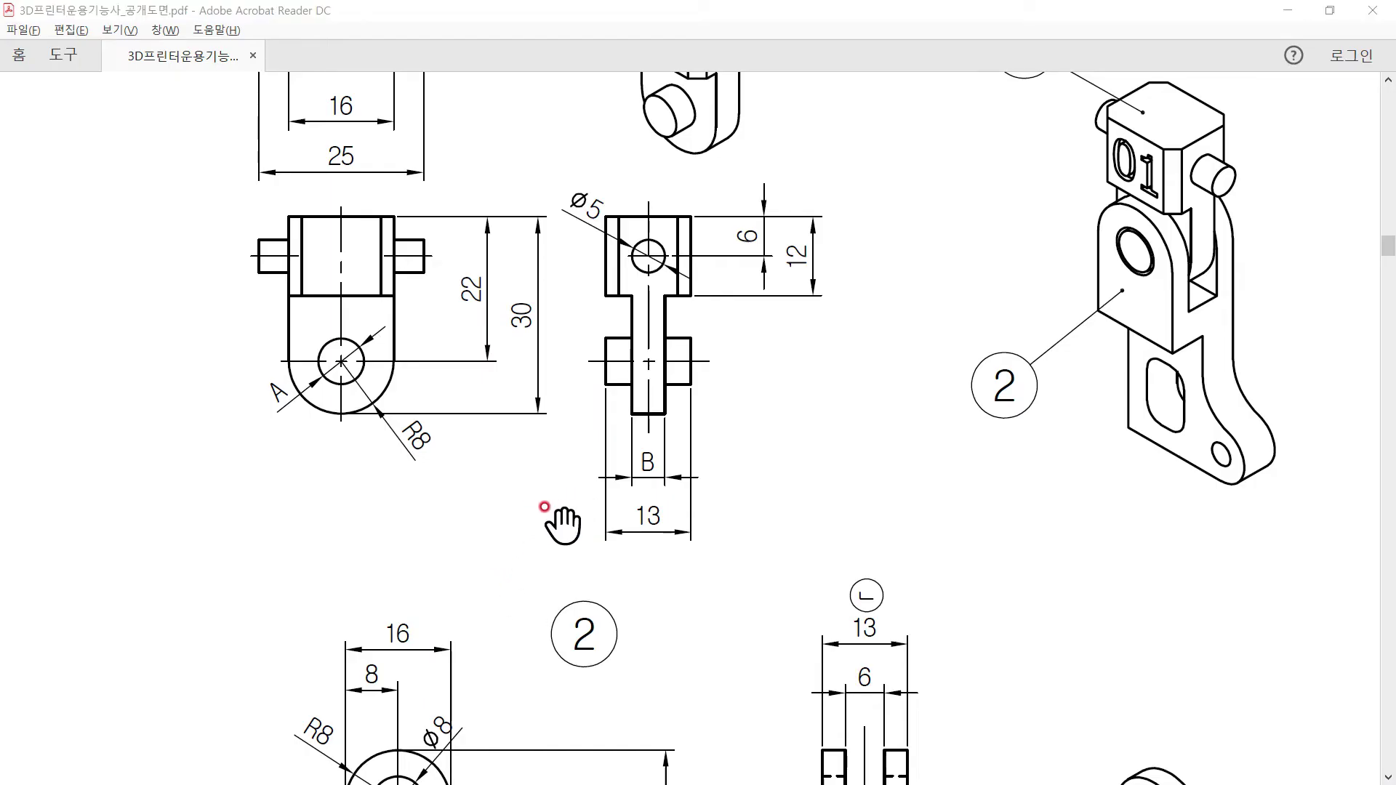
key(alt+Tab)
click(47, 320)
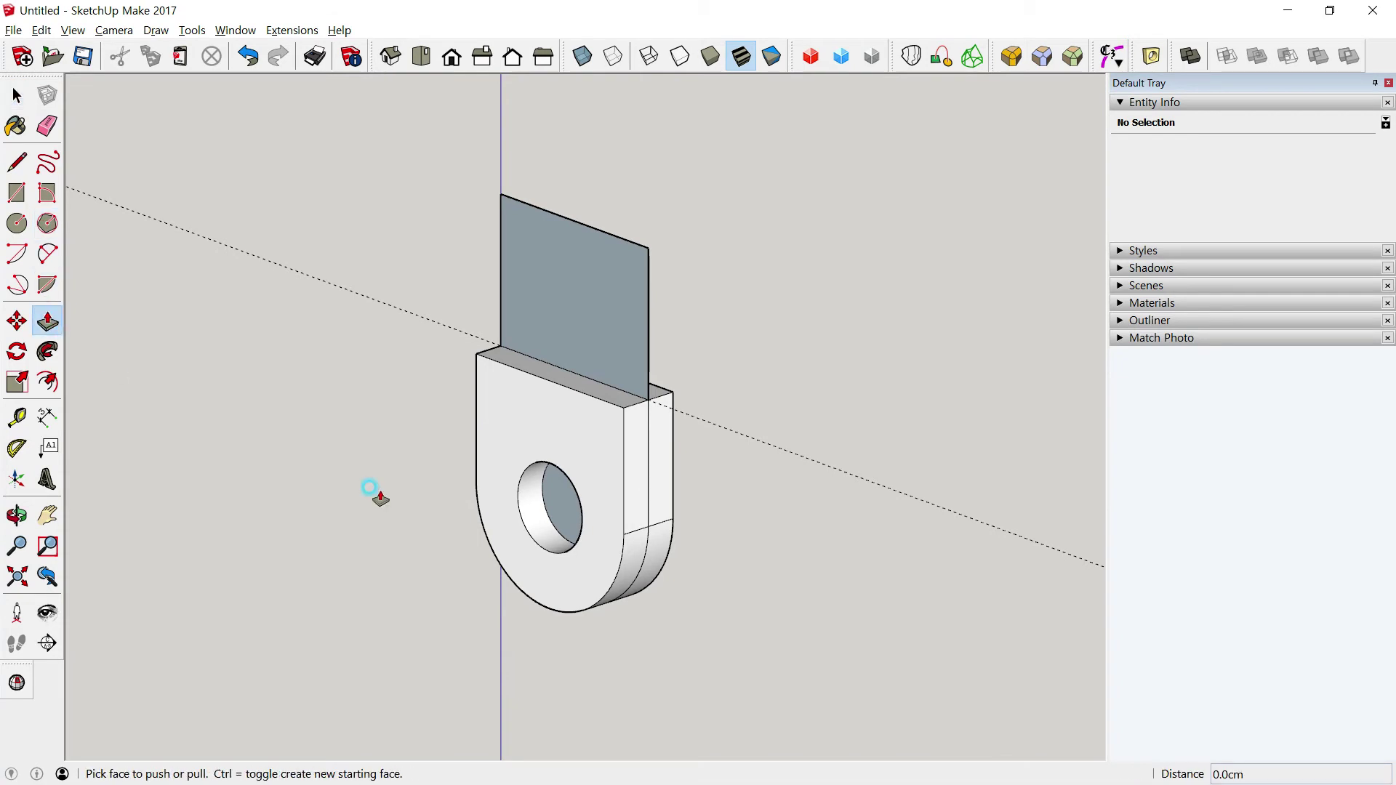
click(551, 503)
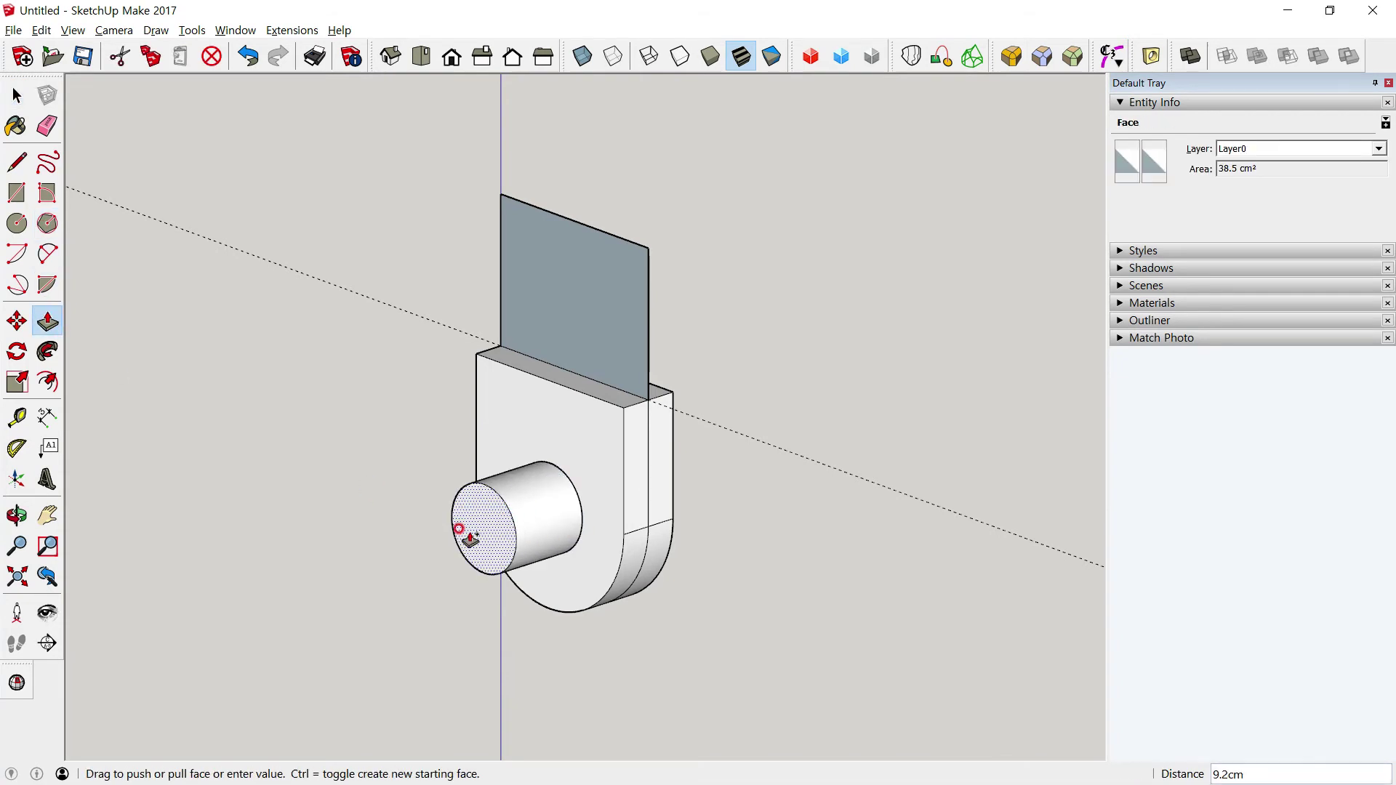
key(Return)
mouse_move(570, 564)
middle_down()
mouse_move(178, 499)
mouse_move(576, 520)
middle_up()
click(558, 480)
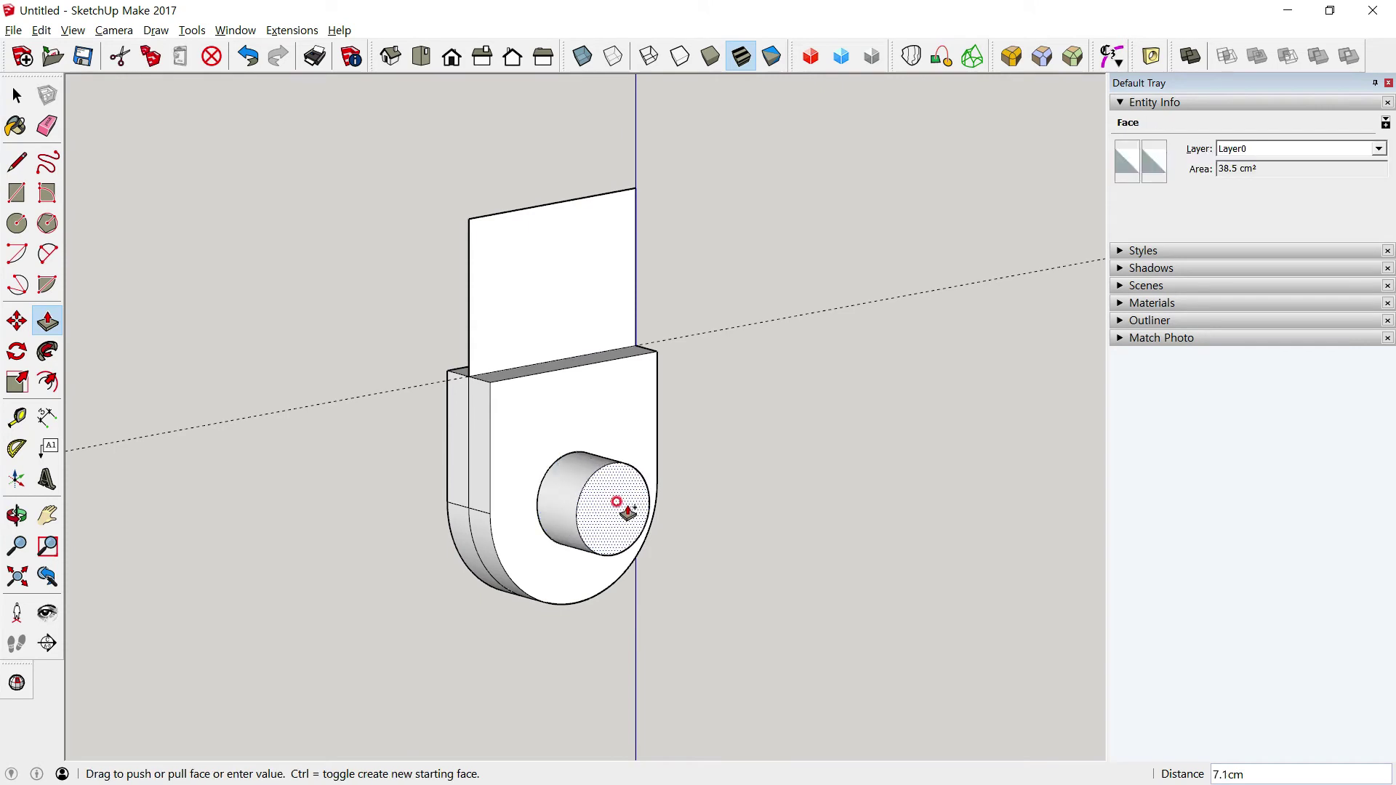
click(617, 502)
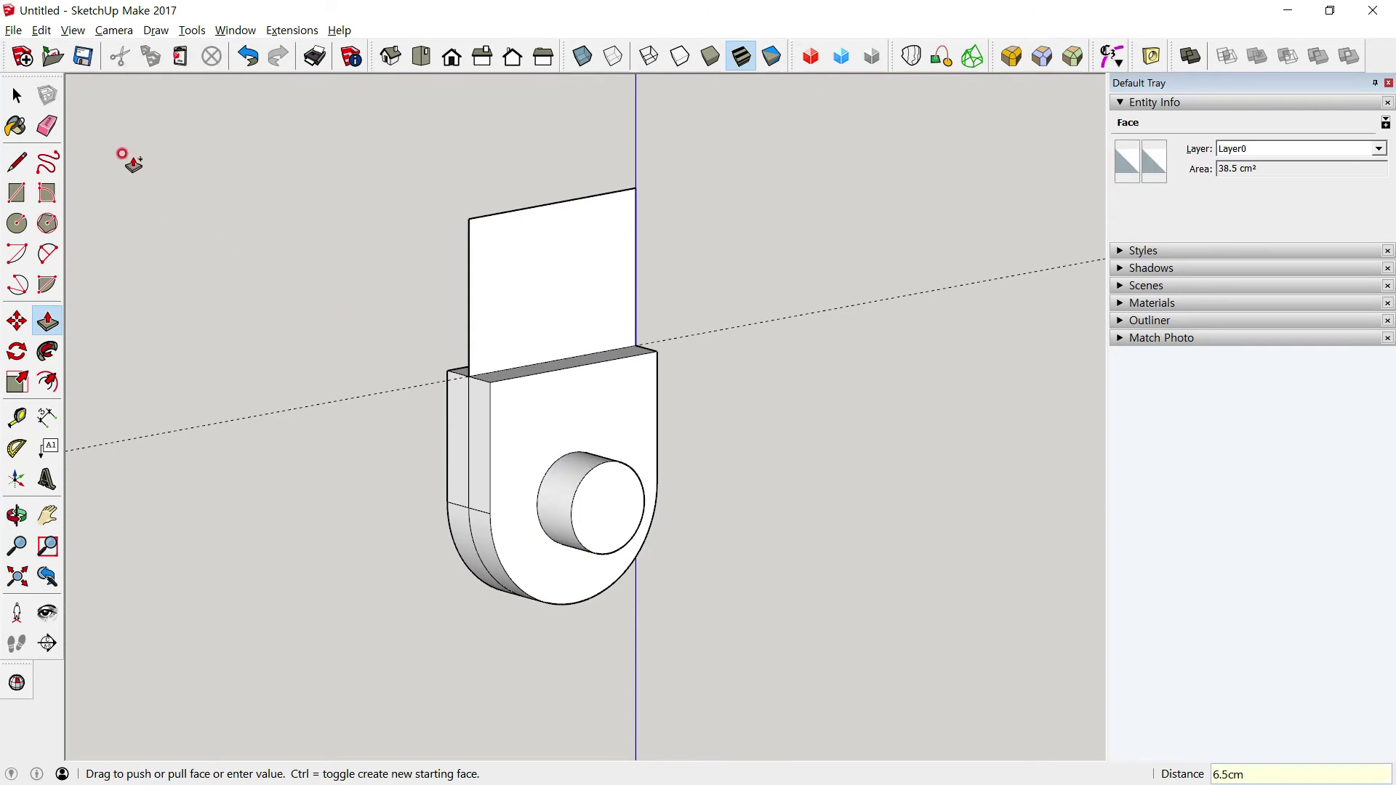
key(space)
middle_drag(190, 276, 651, 393)
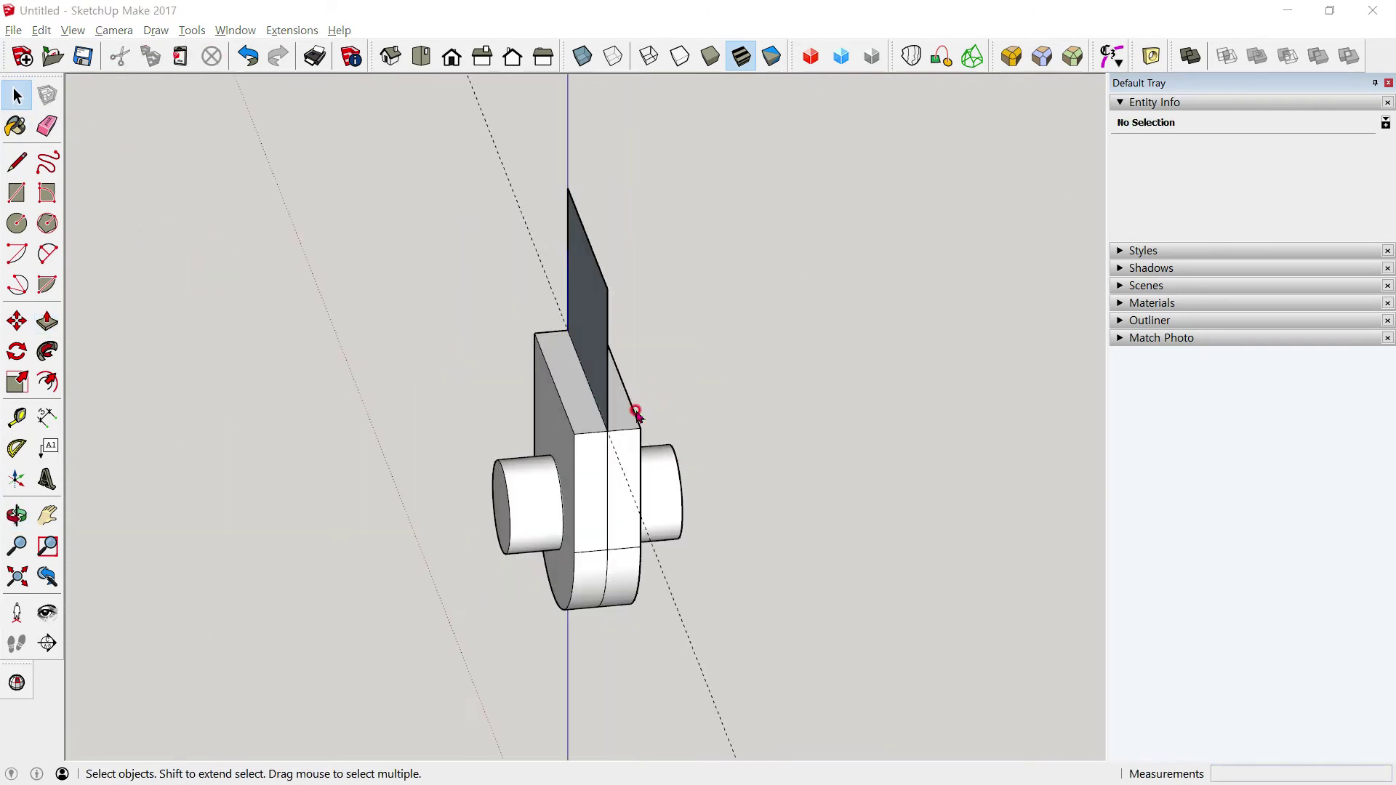
Check the PDF drawing, then Push/Pull the thin top plate up into a solid block
key(alt+Tab)
scroll(603, 349, up, 3)
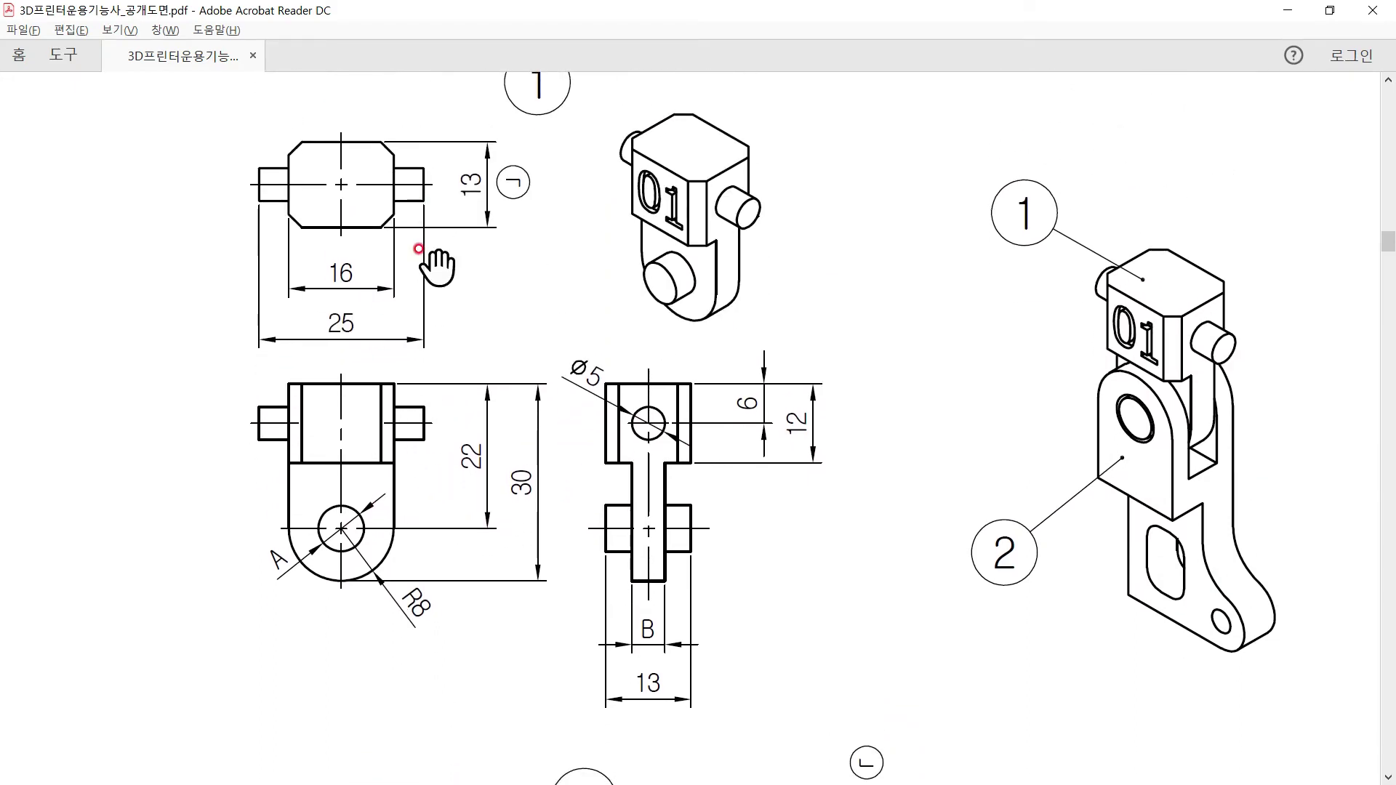
key(alt+Tab)
key(alt+Tab)
key(alt+Tab)
middle_drag(303, 325, 196, 251)
click(47, 321)
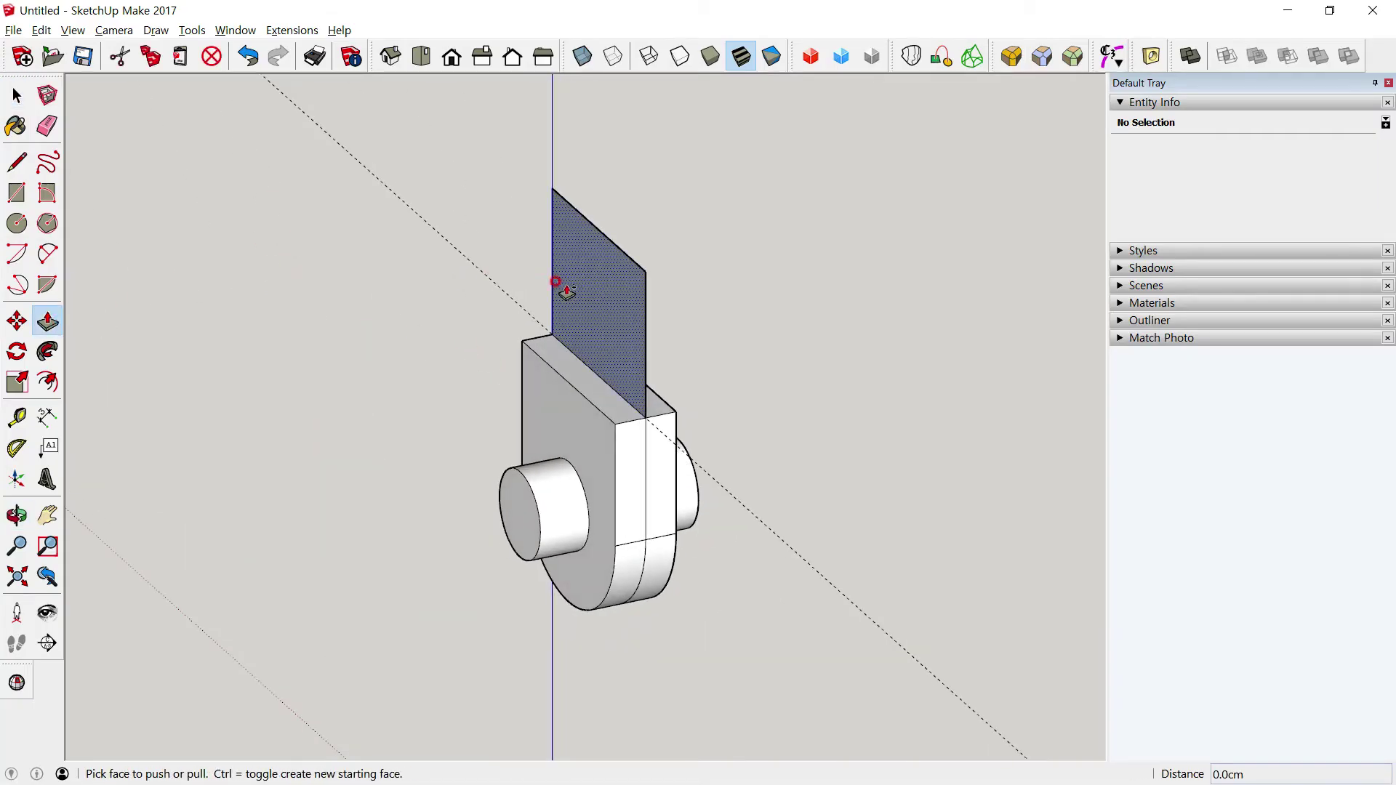
drag(555, 281, 498, 291)
click(500, 293)
Widen the top block by pushing its side face out 0.5
middle_drag(502, 296, 540, 327)
click(623, 329)
drag(623, 329, 631, 332)
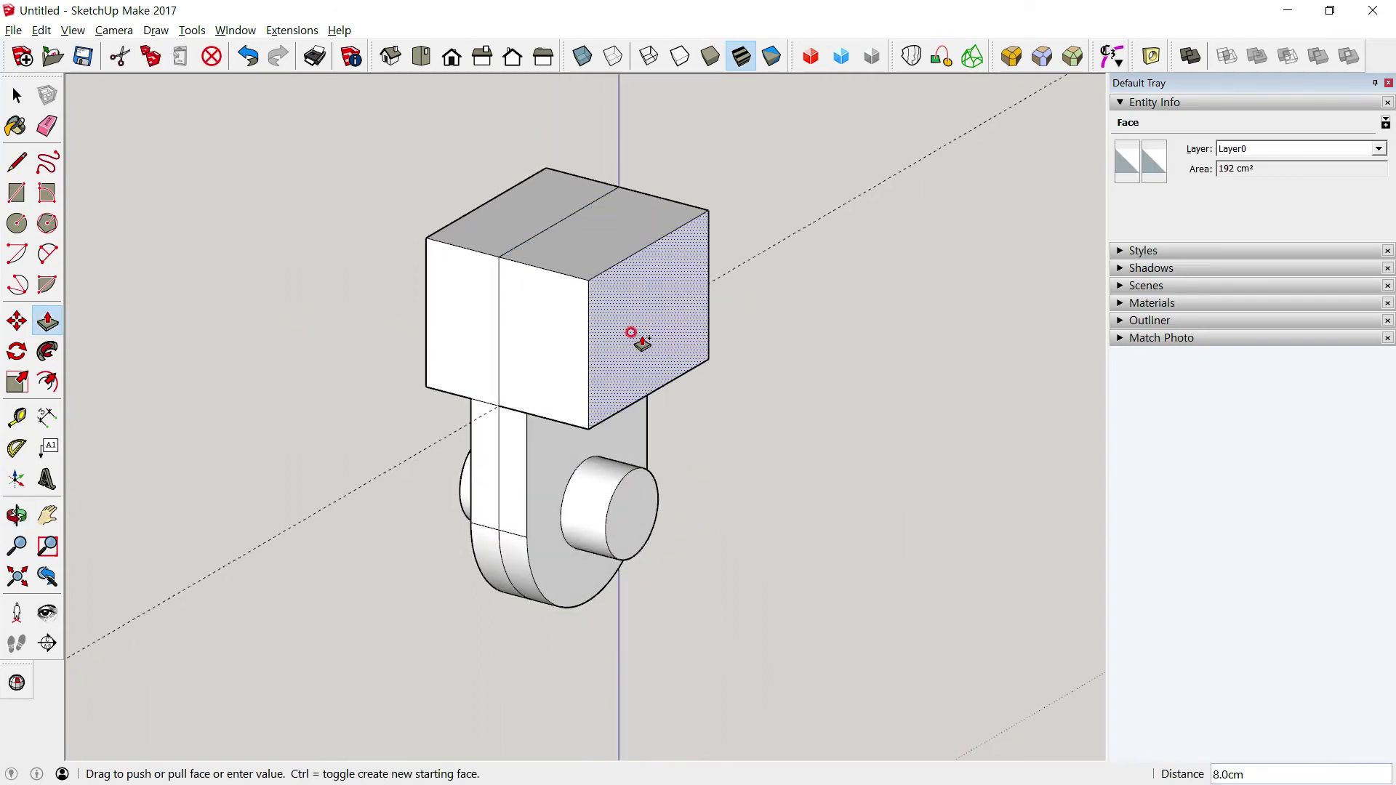
text(.5)
key(Return)
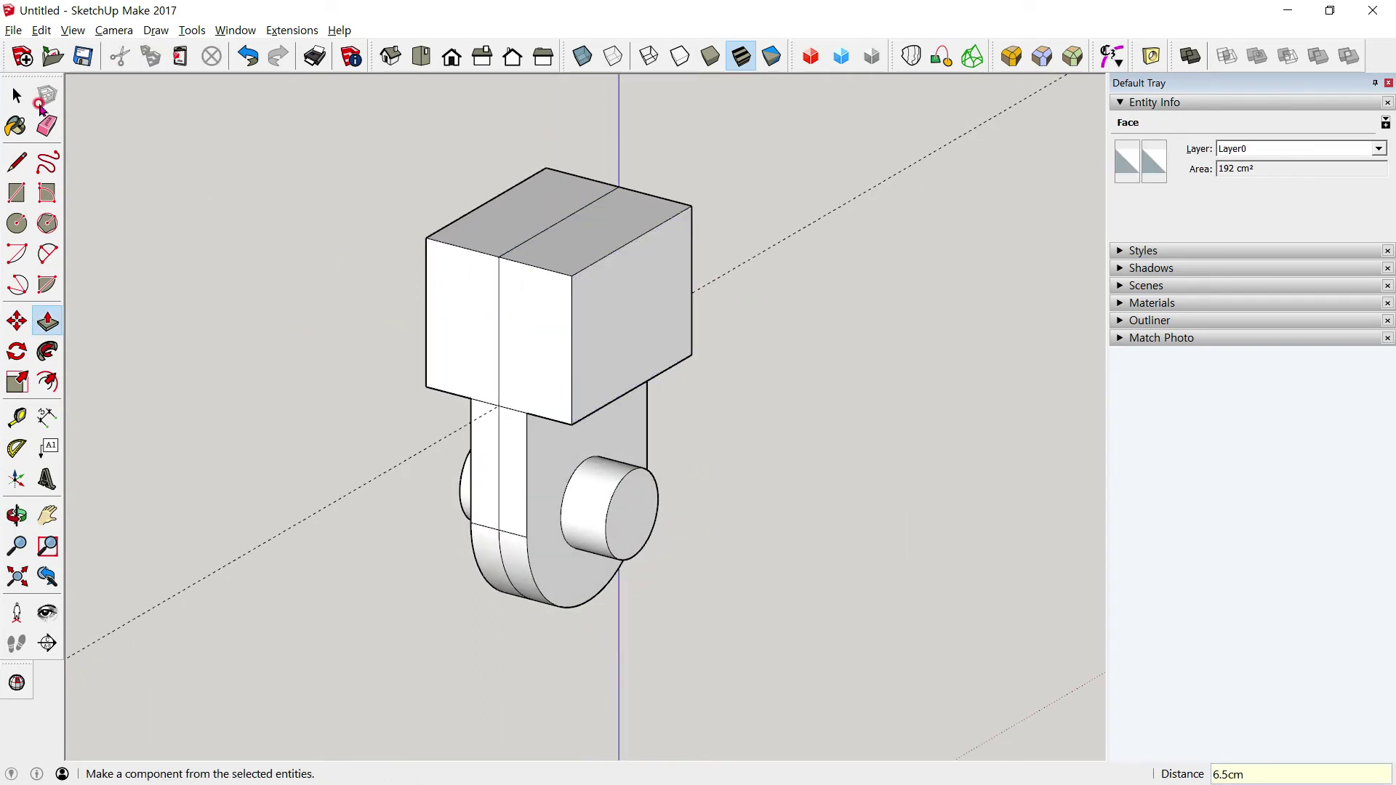
click(16, 95)
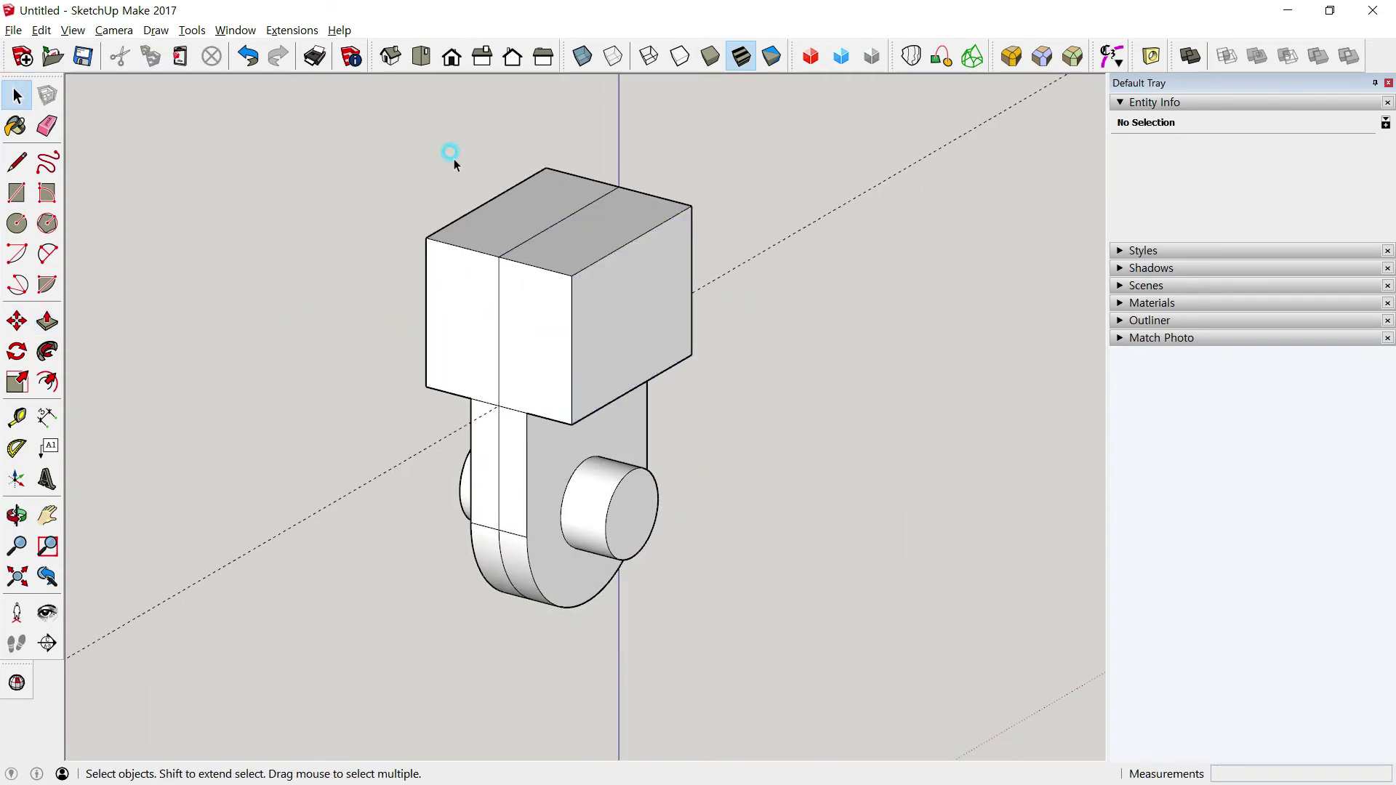
Inspect the block from Right view, selecting and then clearing everything
click(482, 57)
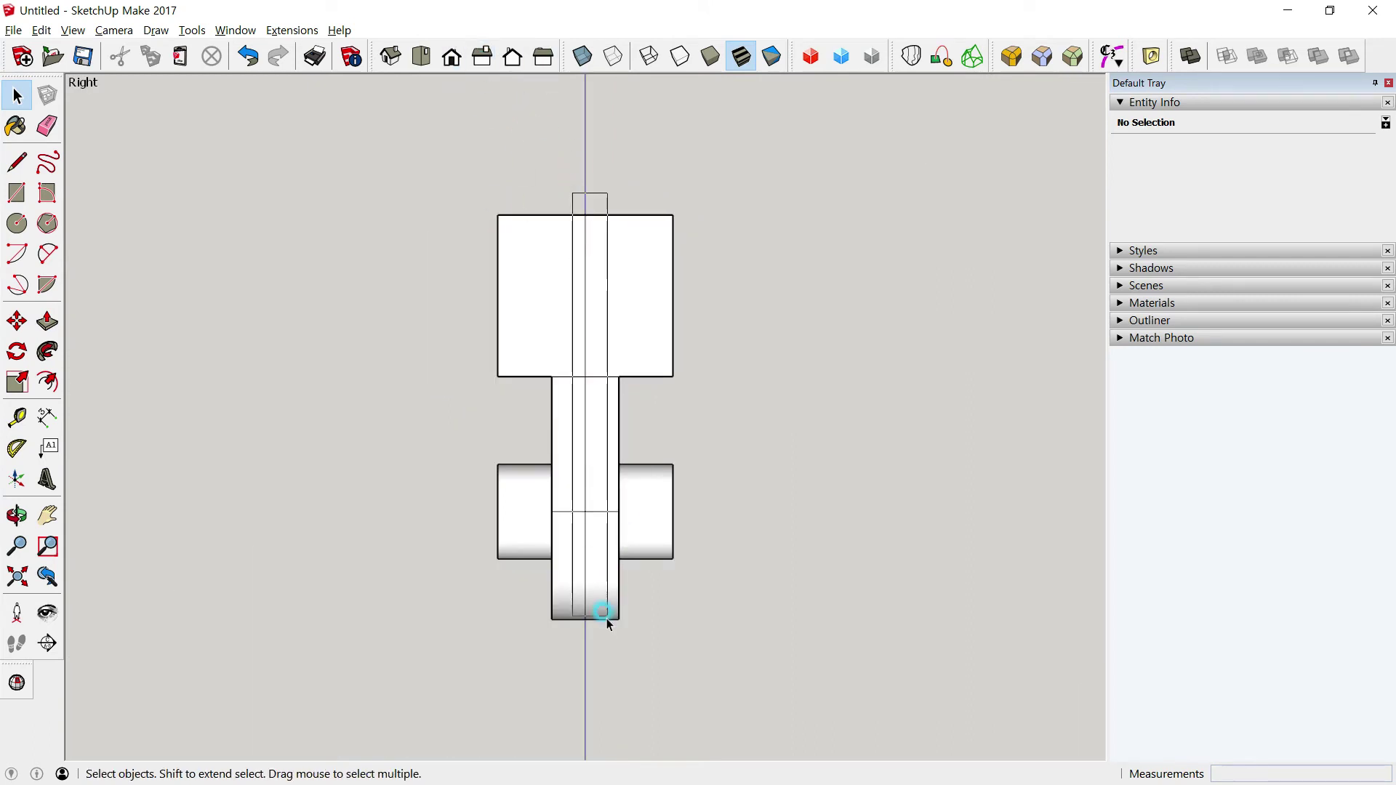
drag(614, 409, 593, 648)
click(593, 647)
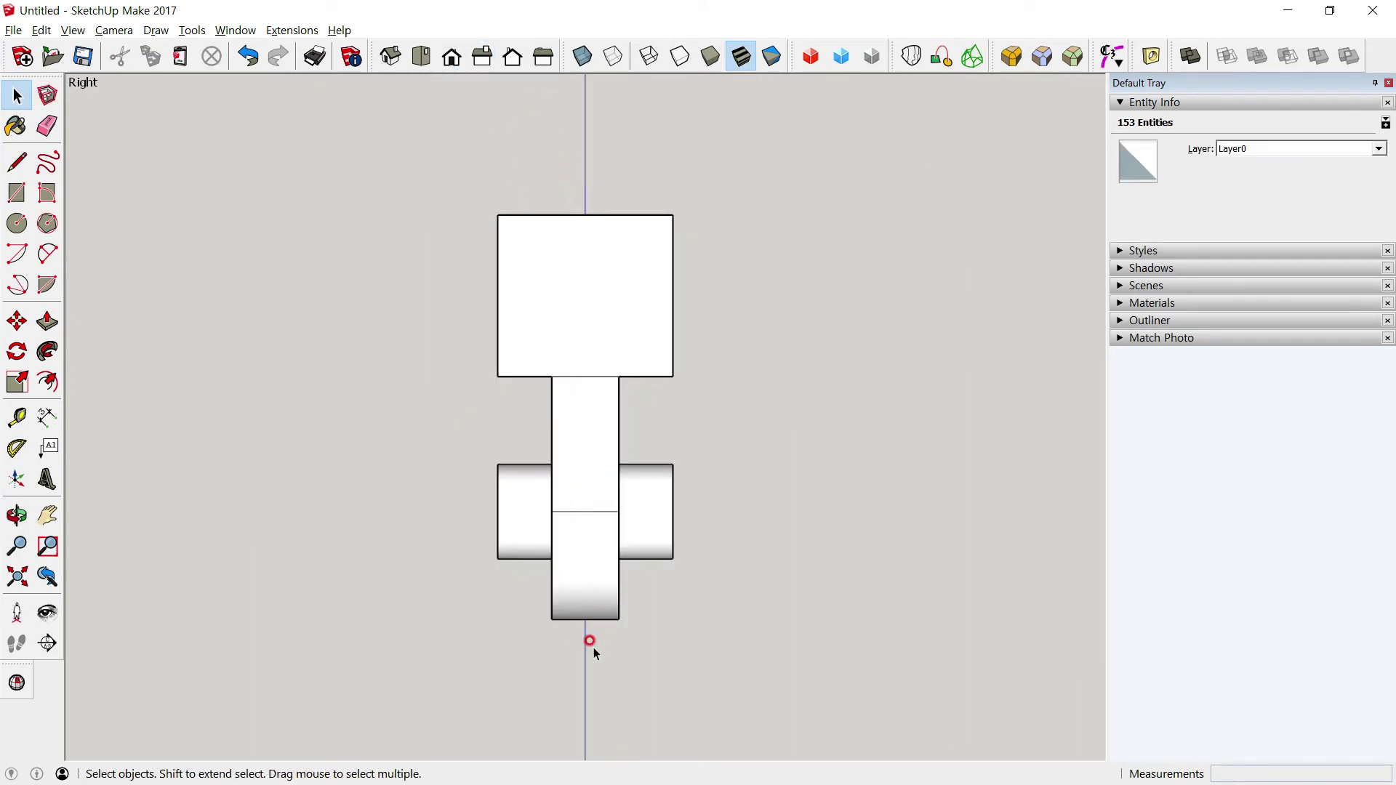
Orbit around the part with the Eraser to remove the lengthwise seam lines
mouse_move(543, 293)
middle_down()
mouse_move(740, 430)
mouse_move(612, 326)
middle_up()
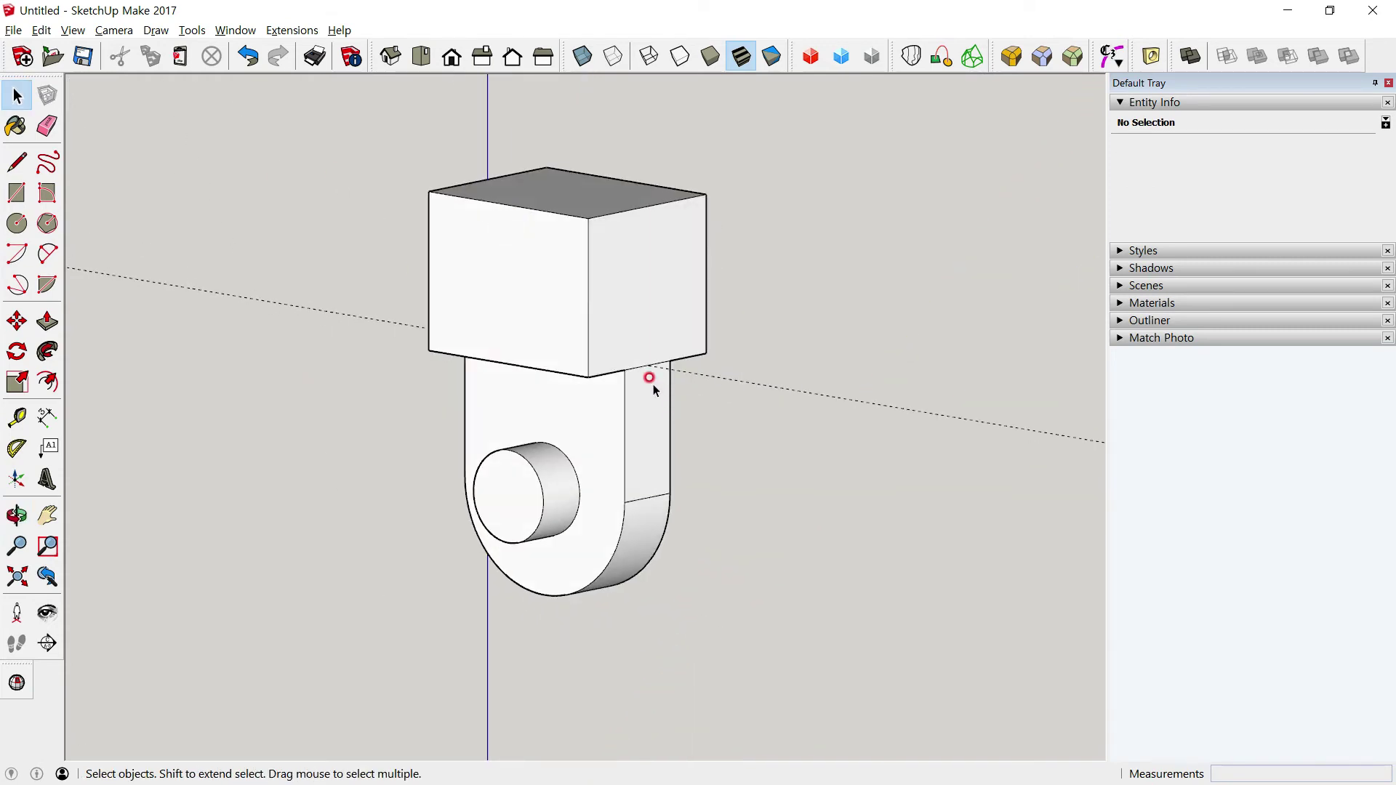
middle_drag(653, 385, 400, 361)
click(46, 126)
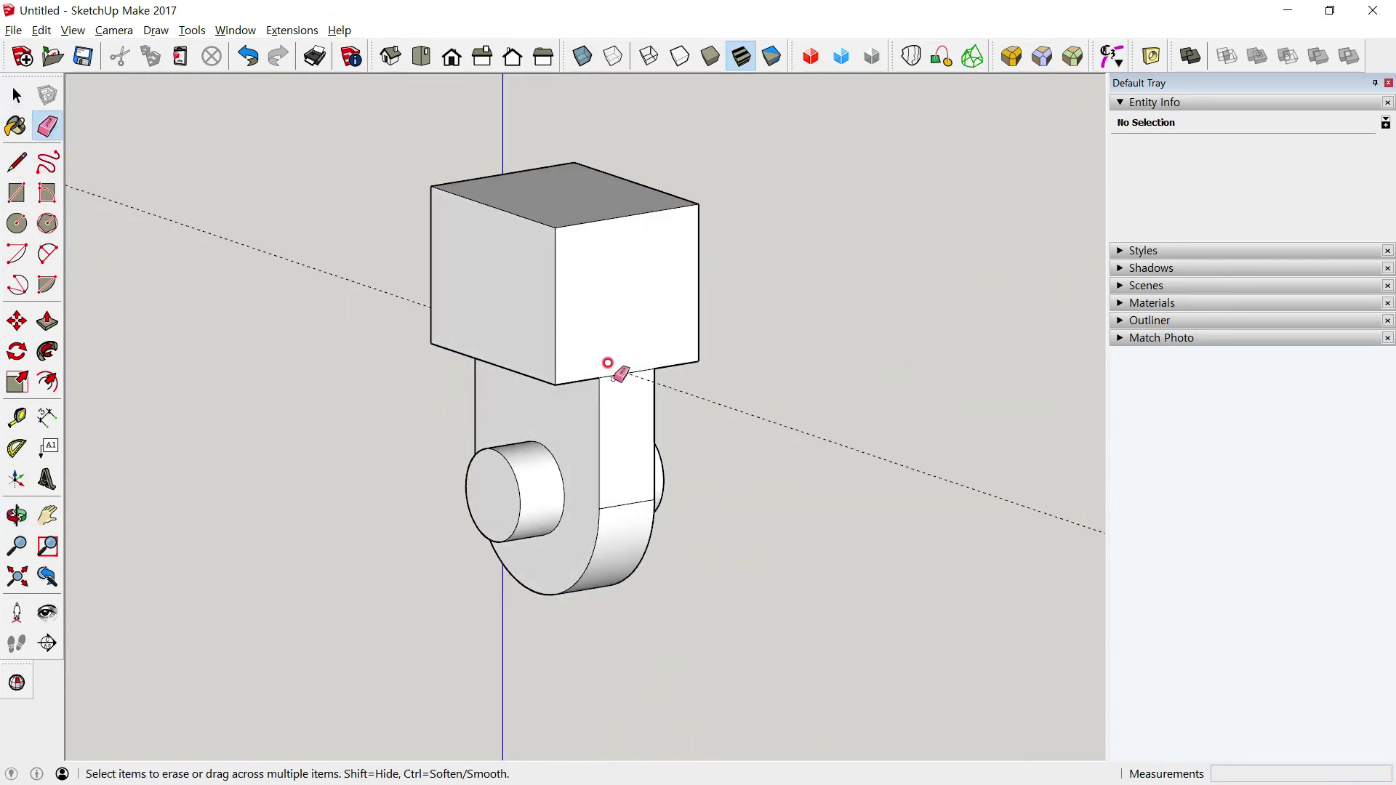
mouse_move(667, 401)
middle_down()
mouse_move(959, 436)
mouse_move(461, 342)
mouse_move(538, 365)
middle_up()
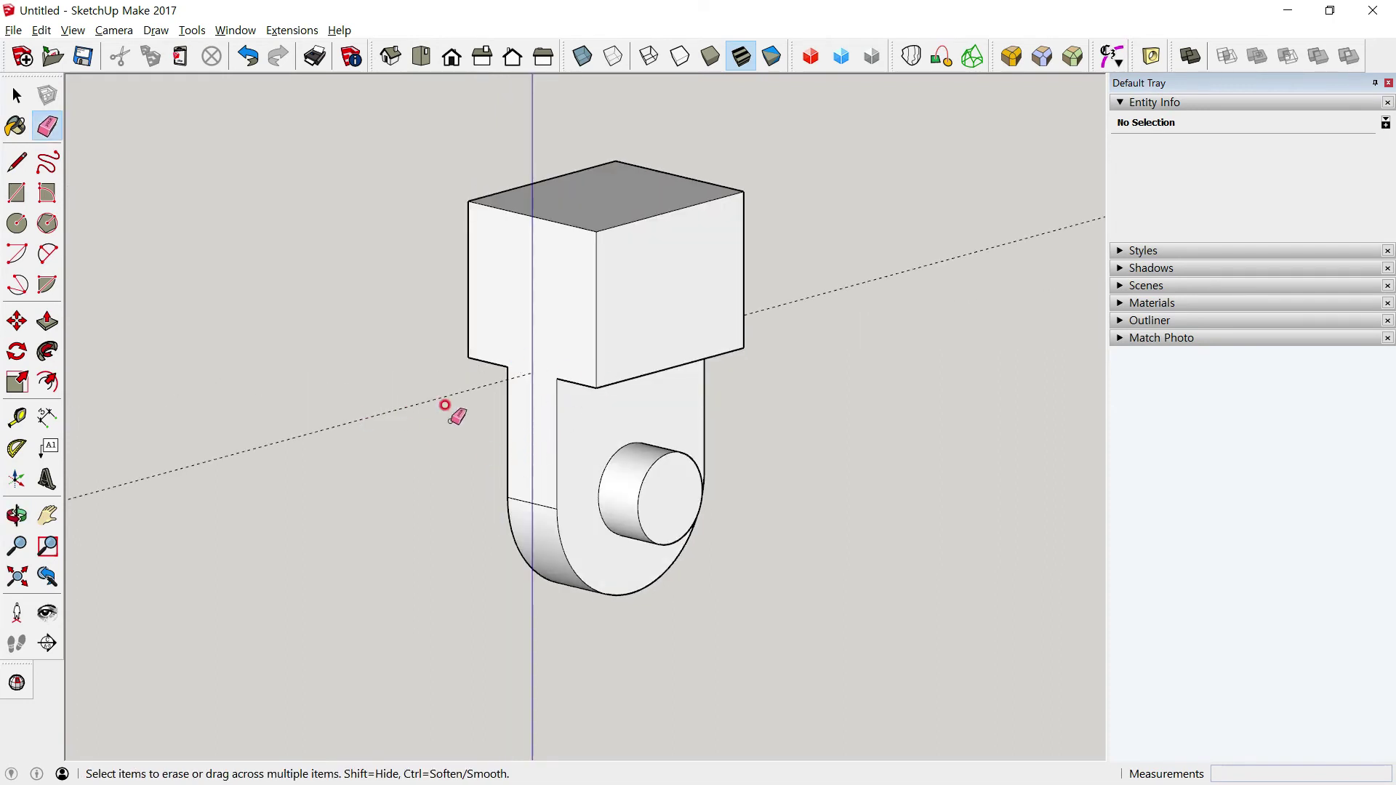
middle_drag(451, 408, 293, 333)
Delete all guides and review the chamfer details in the PDF drawing
click(53, 32)
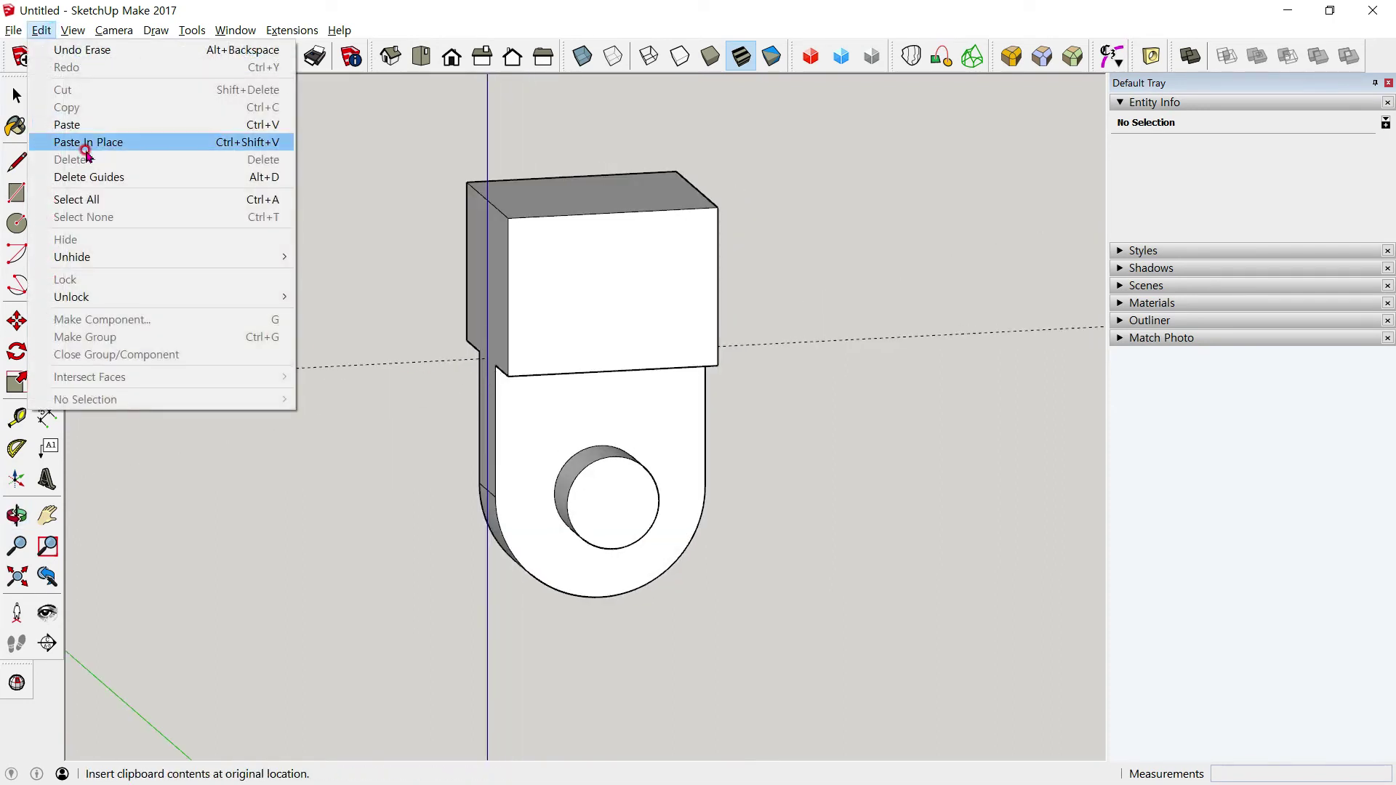
click(103, 178)
mouse_move(341, 489)
middle_down()
mouse_move(223, 467)
mouse_move(586, 445)
middle_up()
key(alt+Tab)
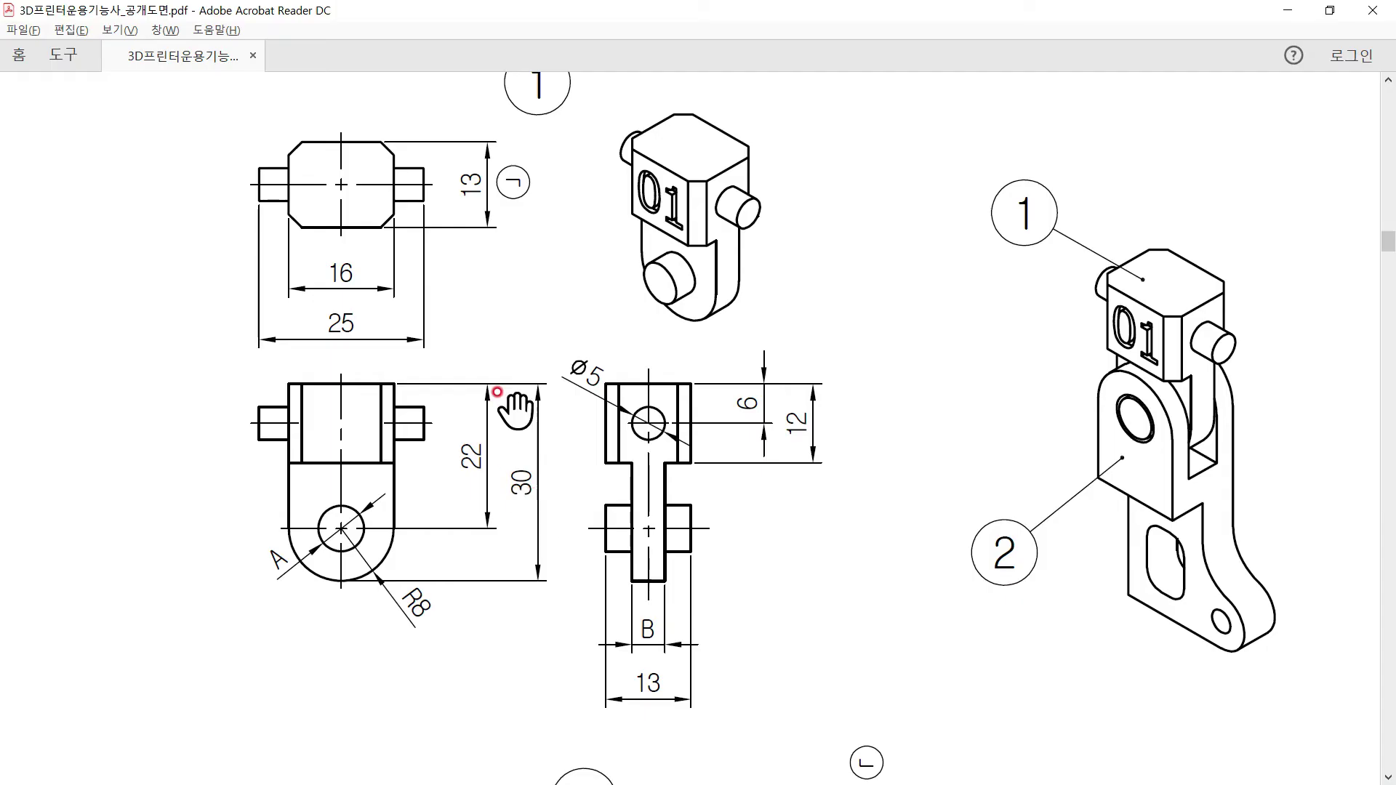
scroll(581, 429, down, 3)
scroll(620, 291, down, 5)
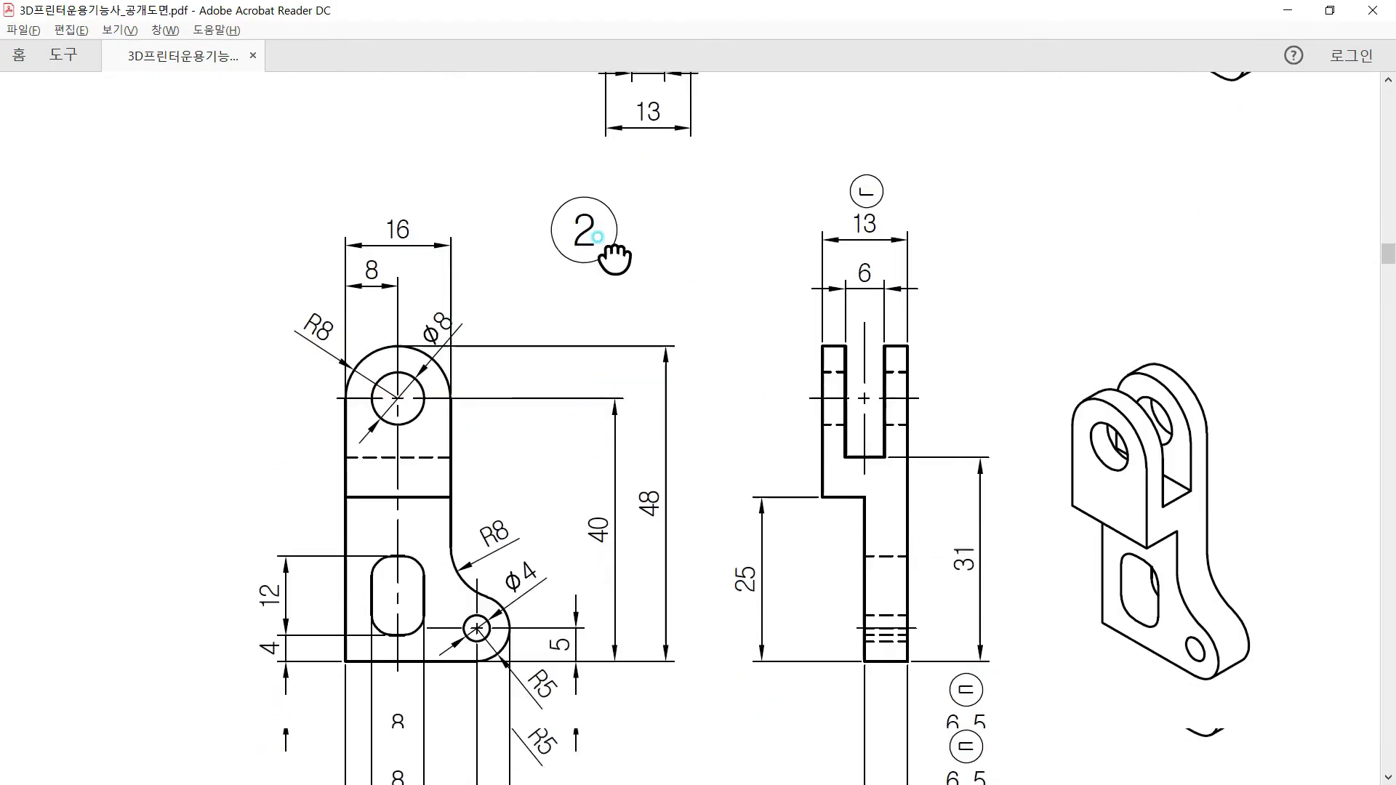
scroll(582, 269, down, 4)
scroll(582, 407, up, 5)
scroll(574, 465, up, 3)
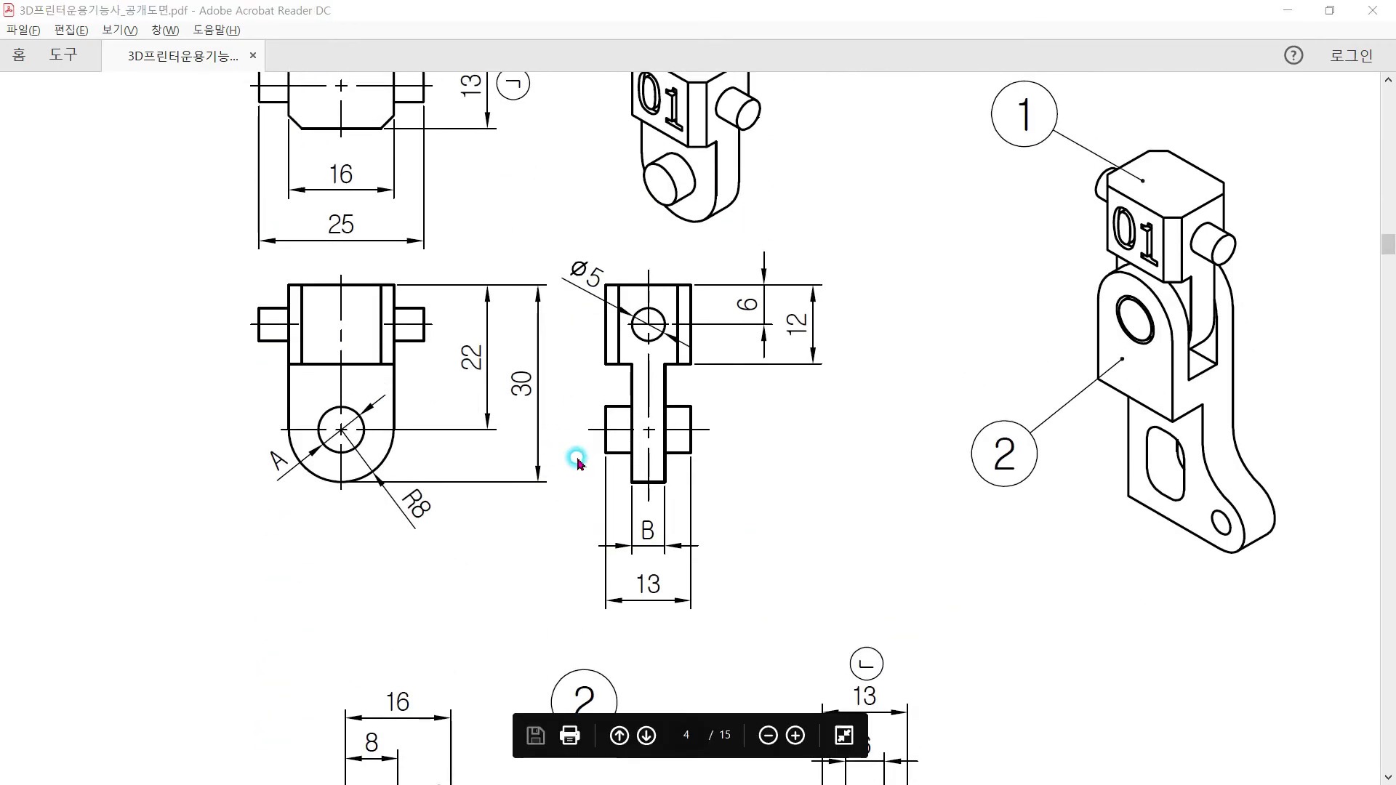
key(alt+Tab)
Switch to Top view looking straight down on the block's top face
middle_drag(493, 203, 577, 467)
click(16, 95)
mouse_move(311, 347)
middle_down()
mouse_move(476, 346)
mouse_move(498, 315)
middle_up()
scroll(483, 349, up, 2)
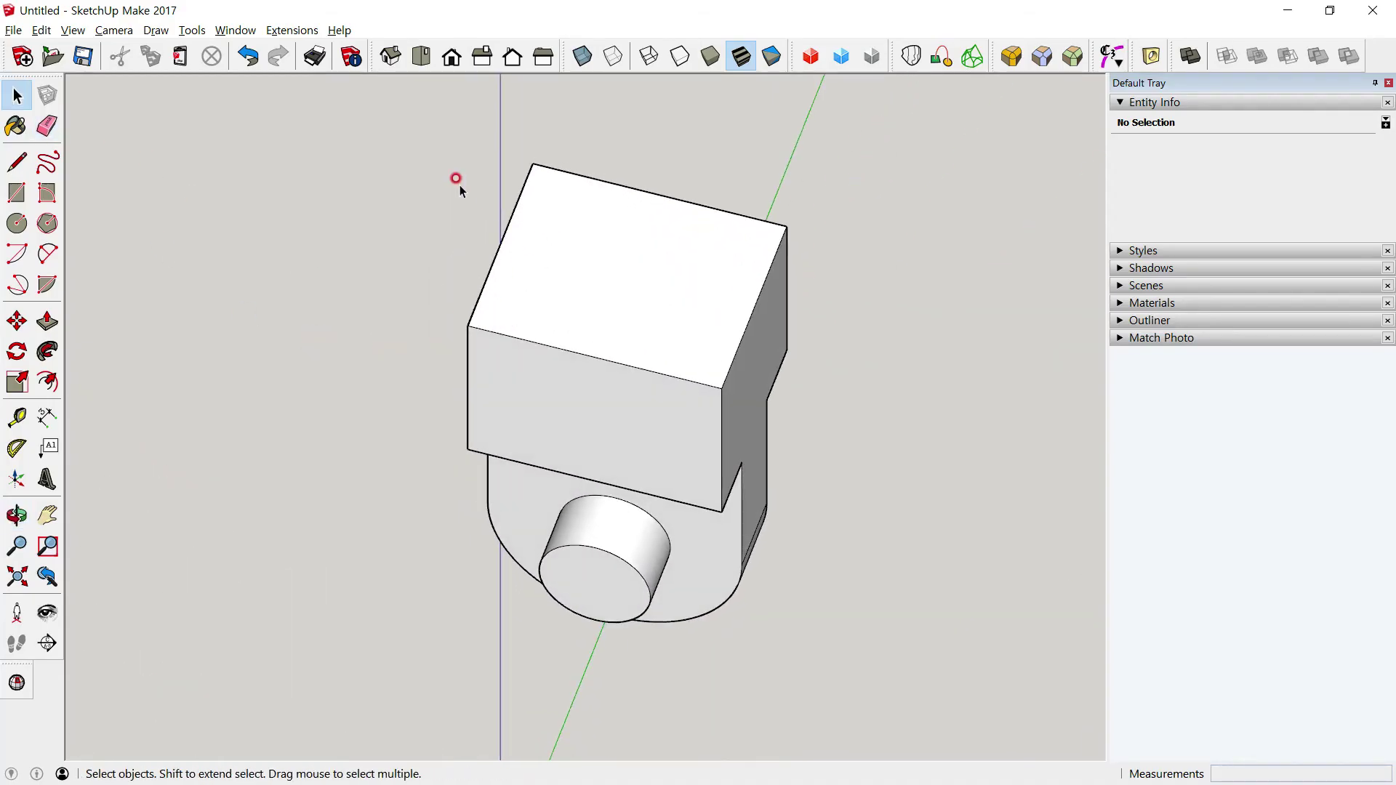
click(429, 65)
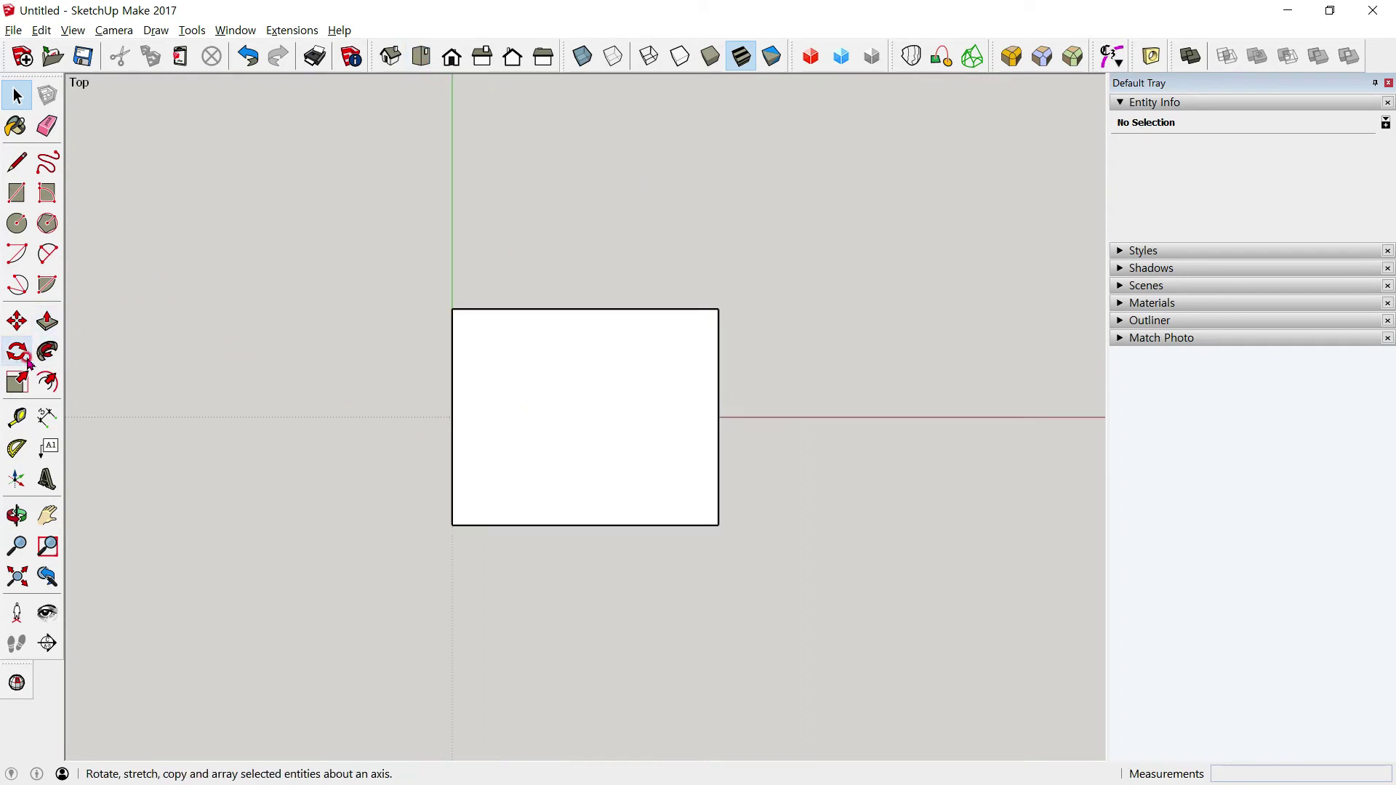
Place Tape Measure guides 2 cm inside the left, right, top and bottom edges
click(17, 417)
click(452, 338)
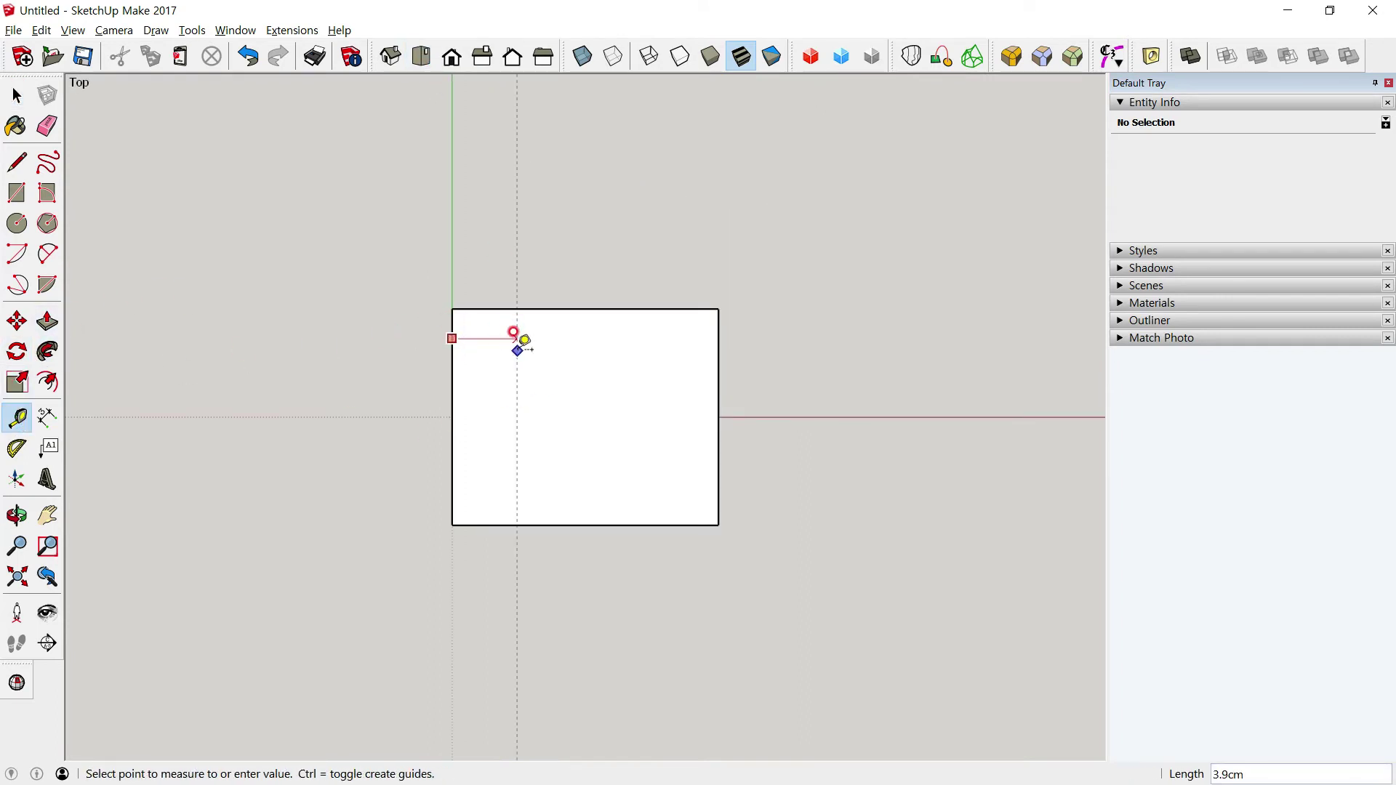
text(2)
key(Return)
click(719, 343)
text(2)
key(Return)
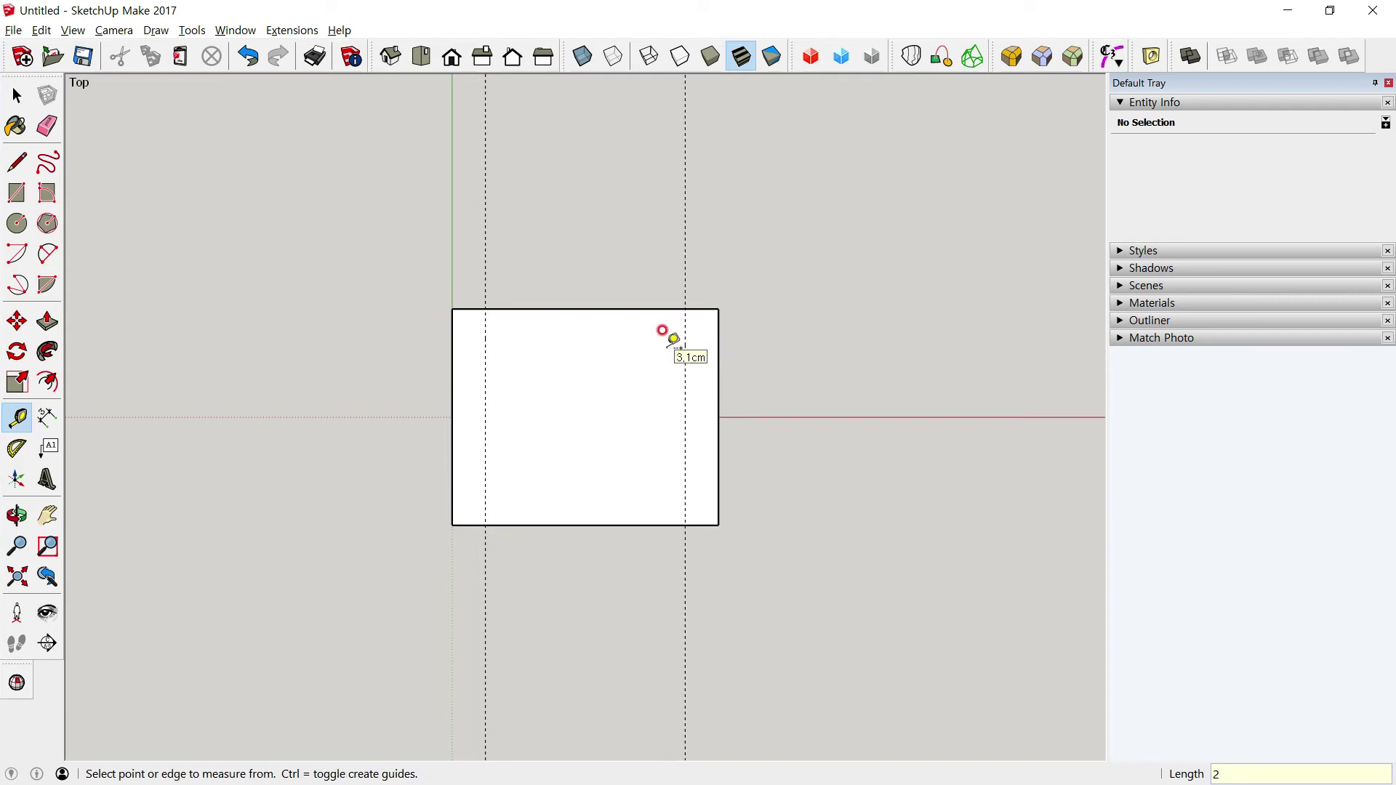
click(648, 308)
text(2)
key(Return)
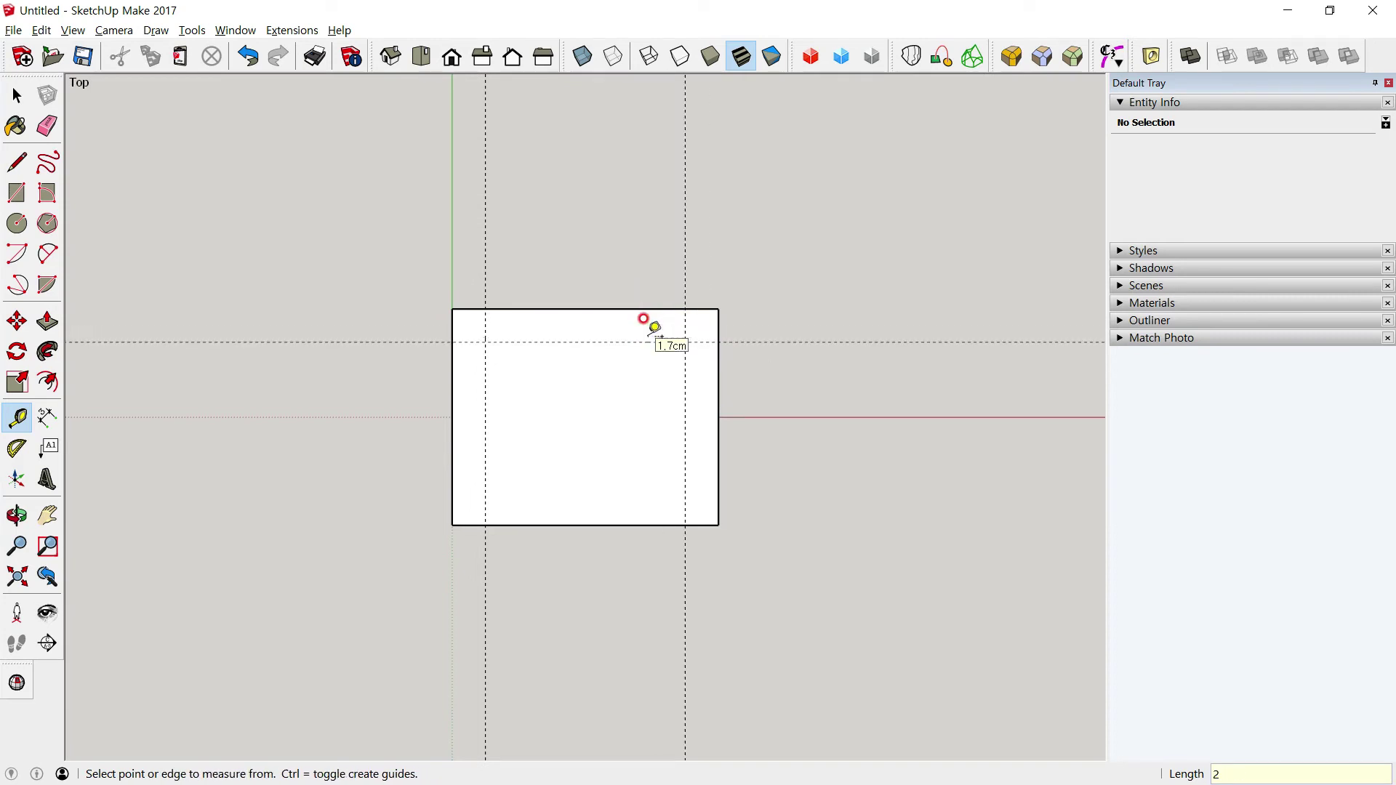
click(622, 524)
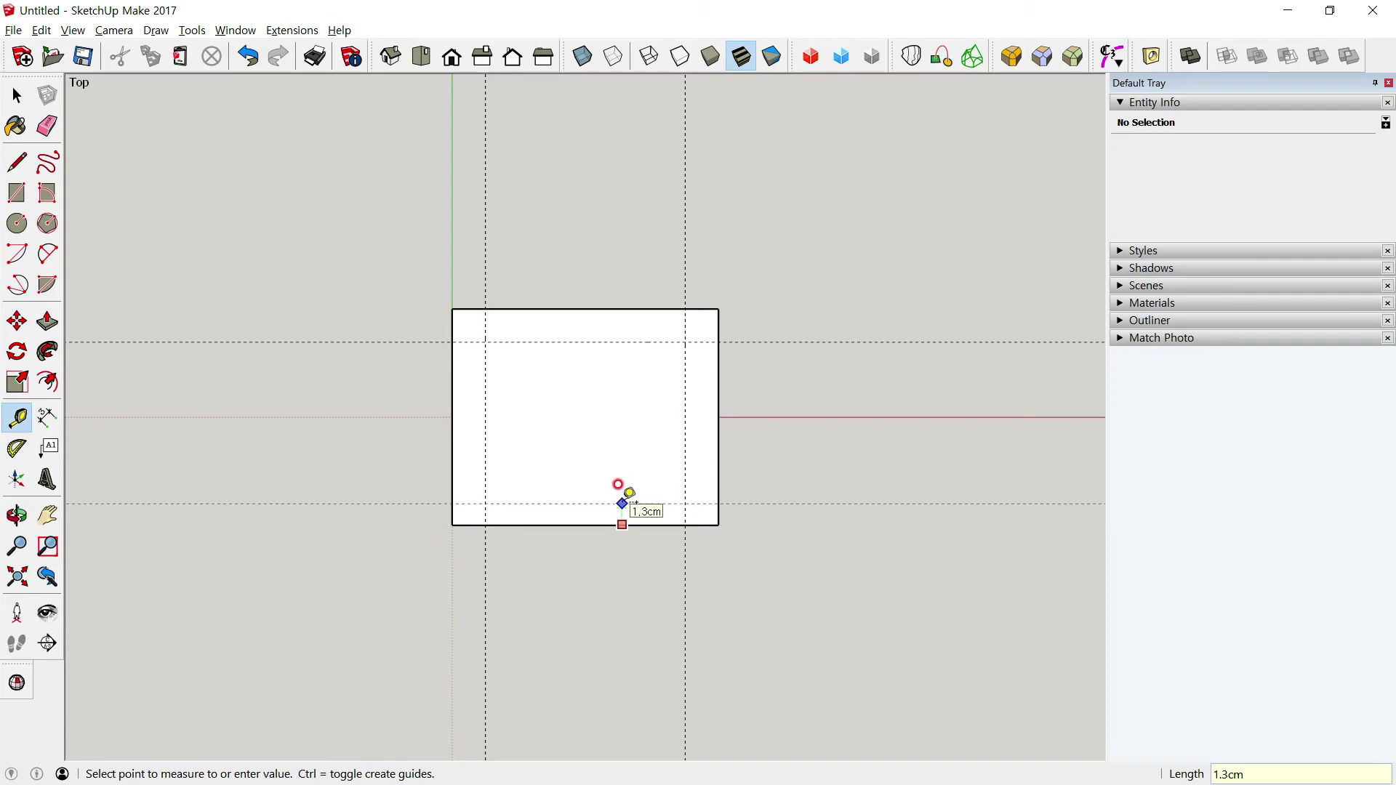
text(2)
key(Return)
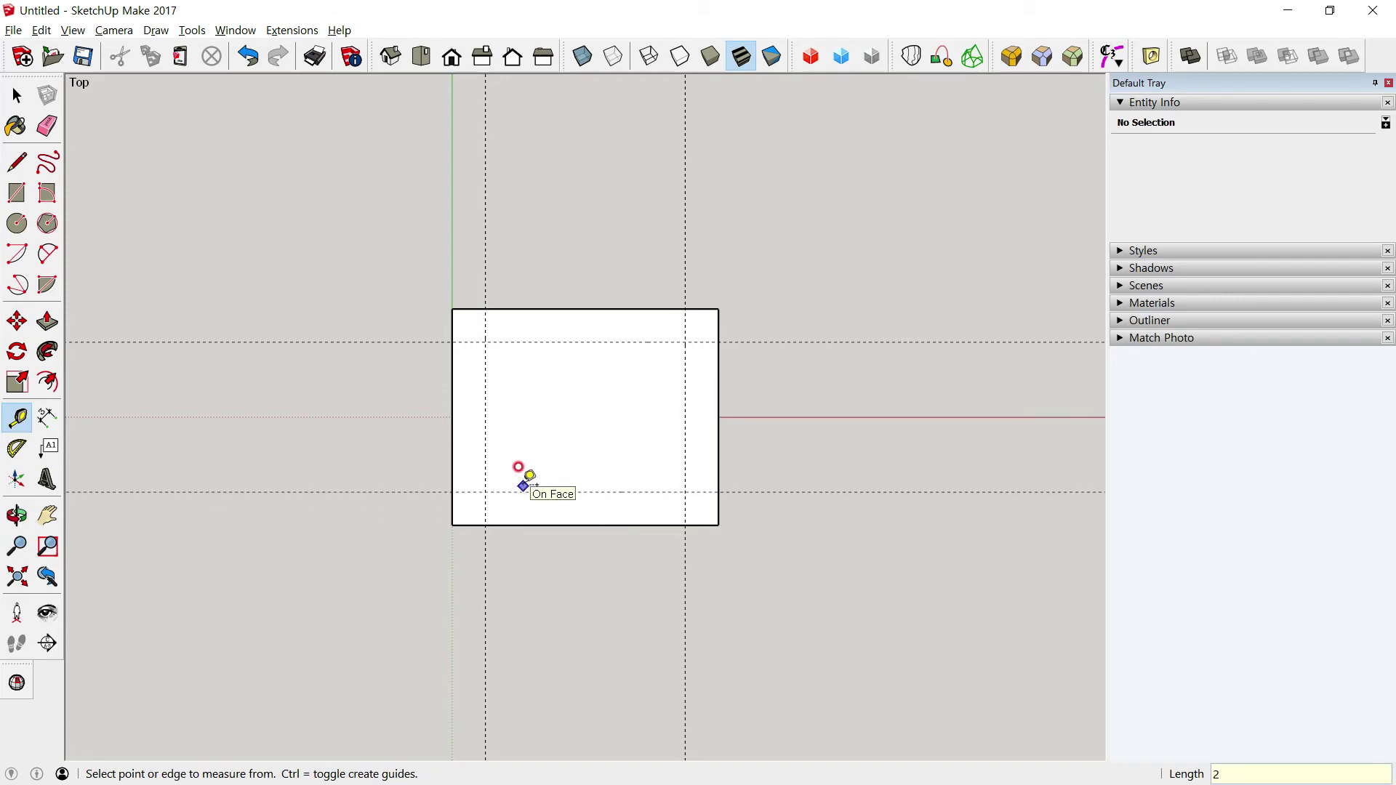
Draw a diagonal line chamfering the block's top-left corner between the guides
key(l)
click(451, 341)
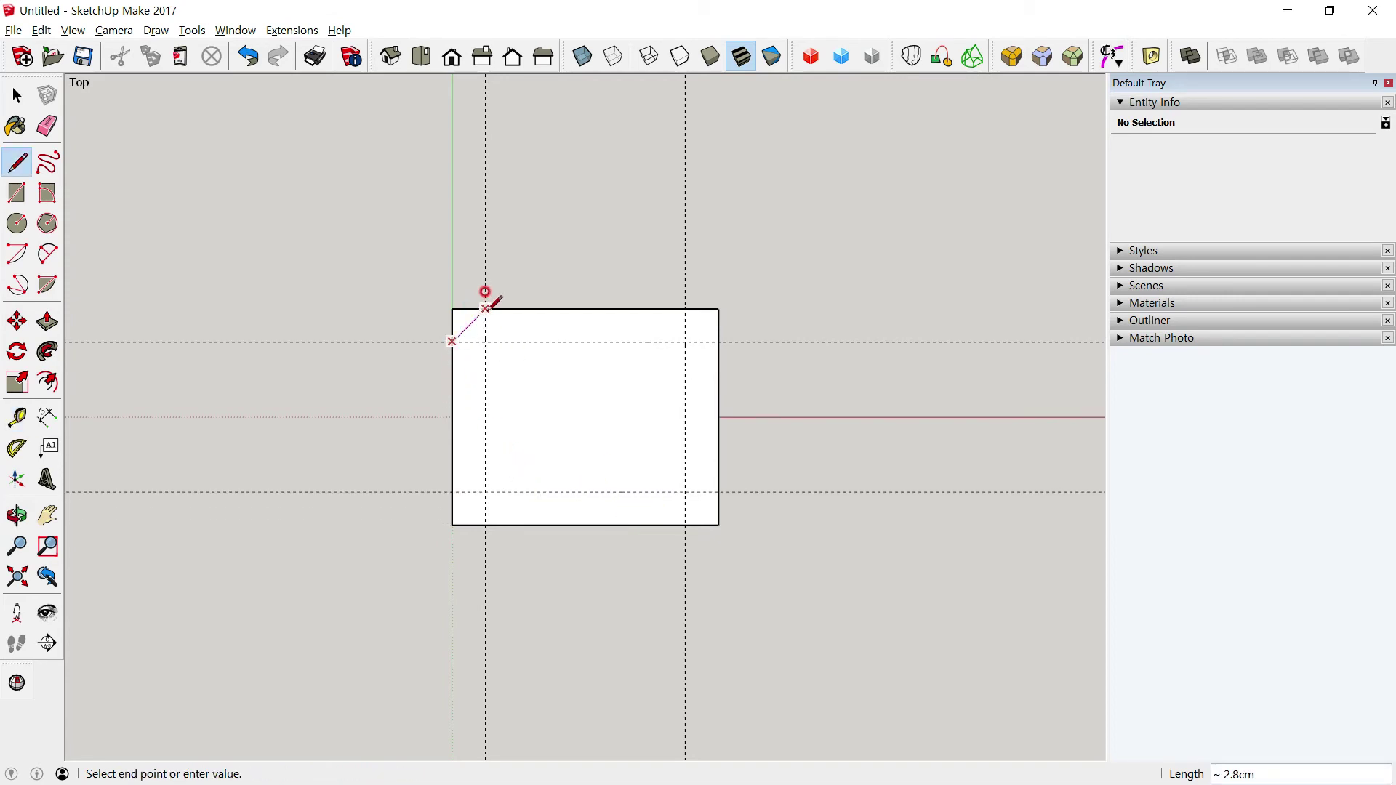
click(686, 309)
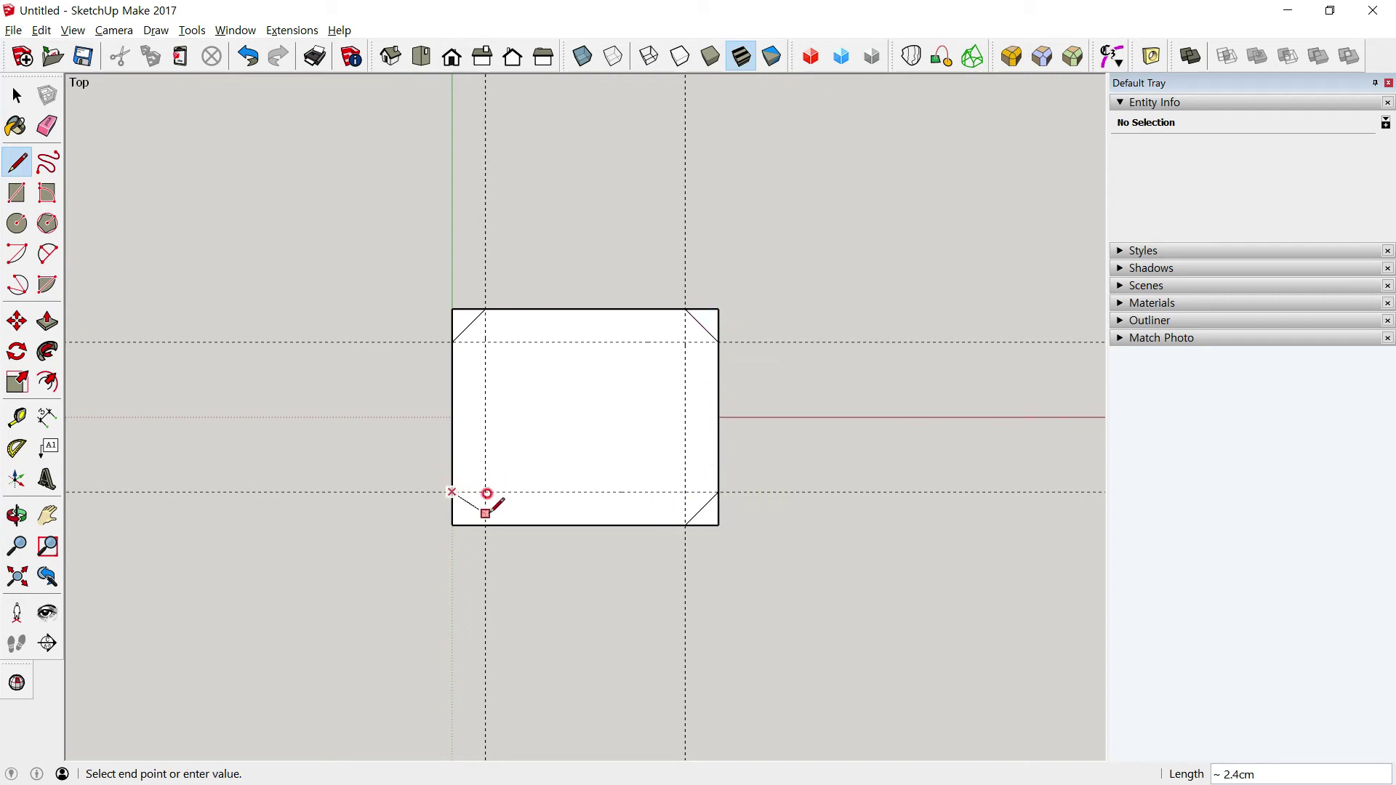
Push the small notch face inward on the head block
key(space)
mouse_move(487, 518)
middle_down()
mouse_move(518, 391)
mouse_move(716, 413)
middle_up()
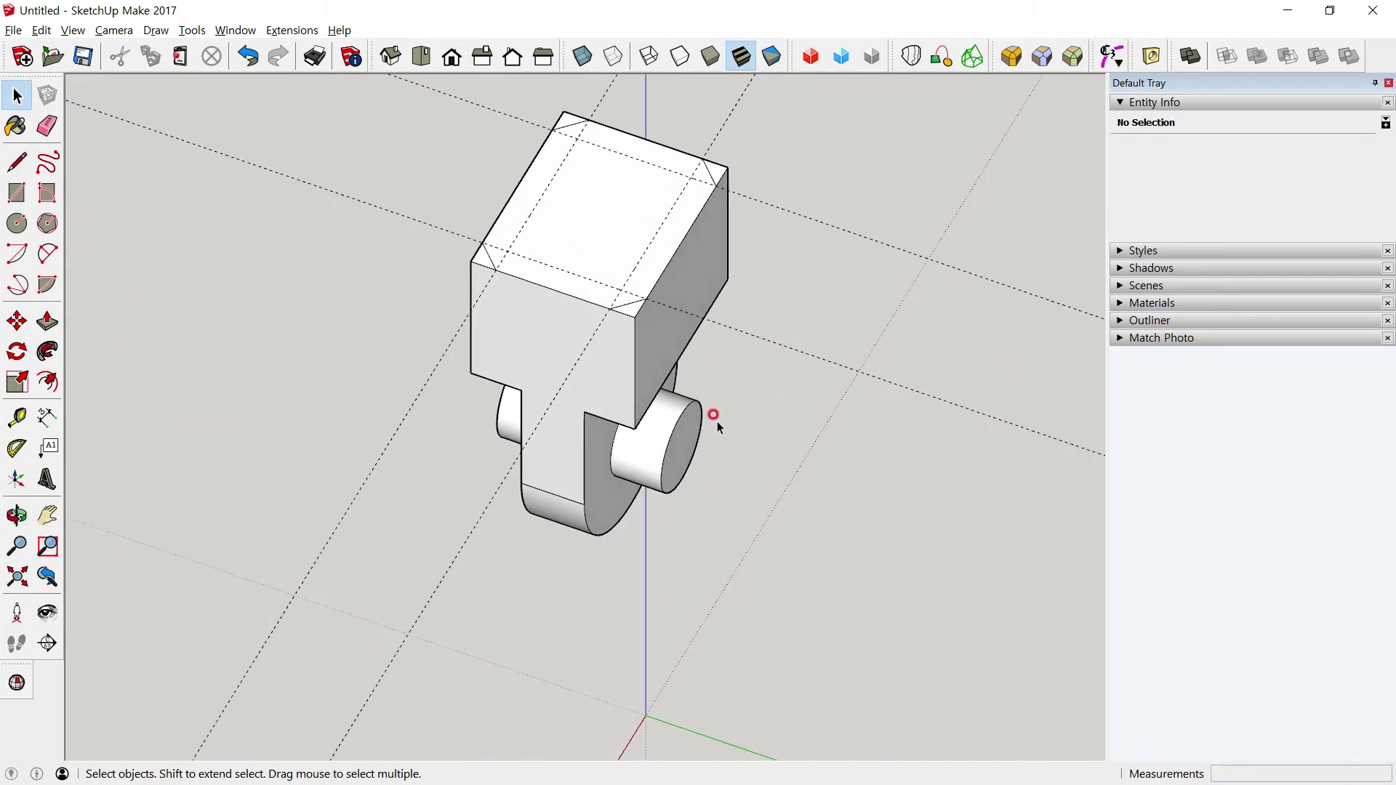
key(p)
click(627, 304)
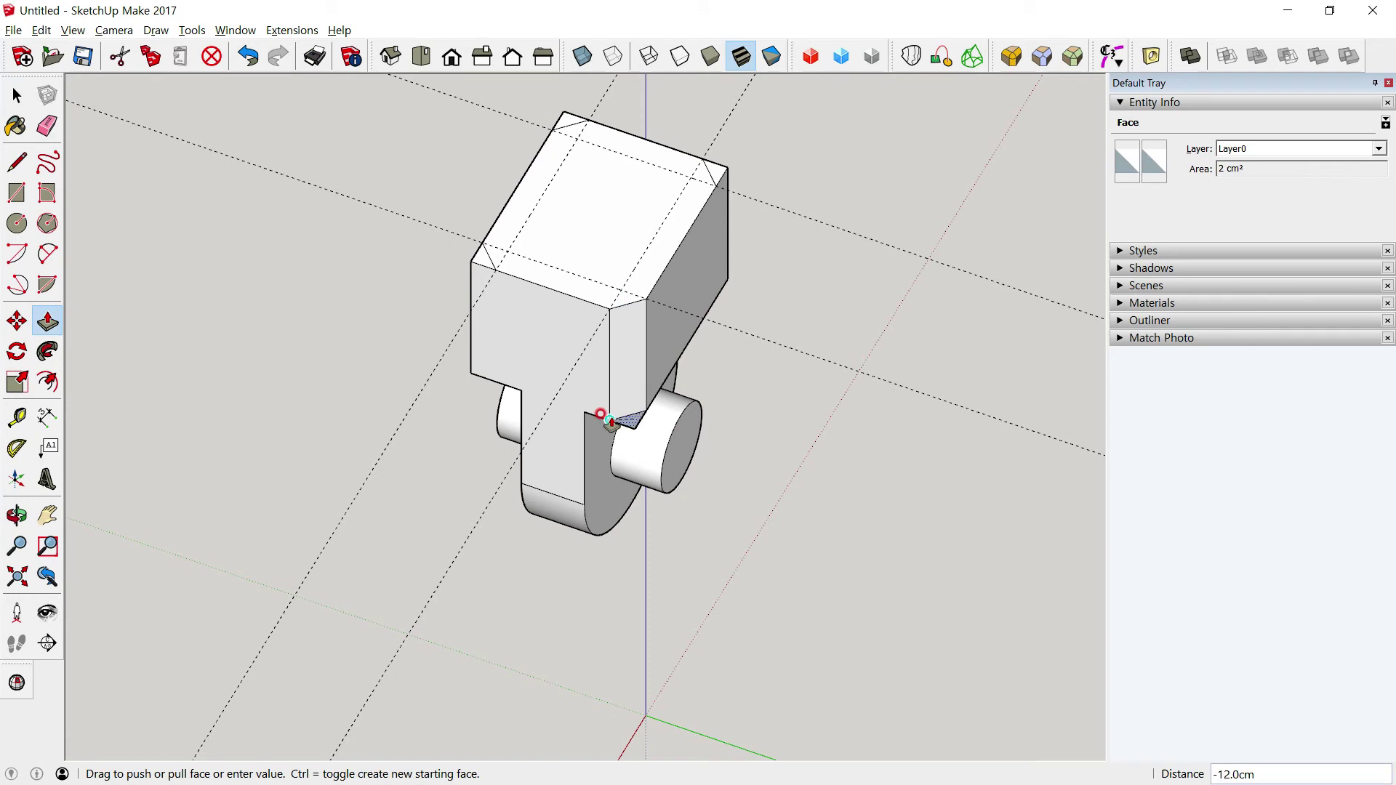
click(609, 422)
Push away the top-corner triangles to chamfer the block's vertical corners
click(714, 173)
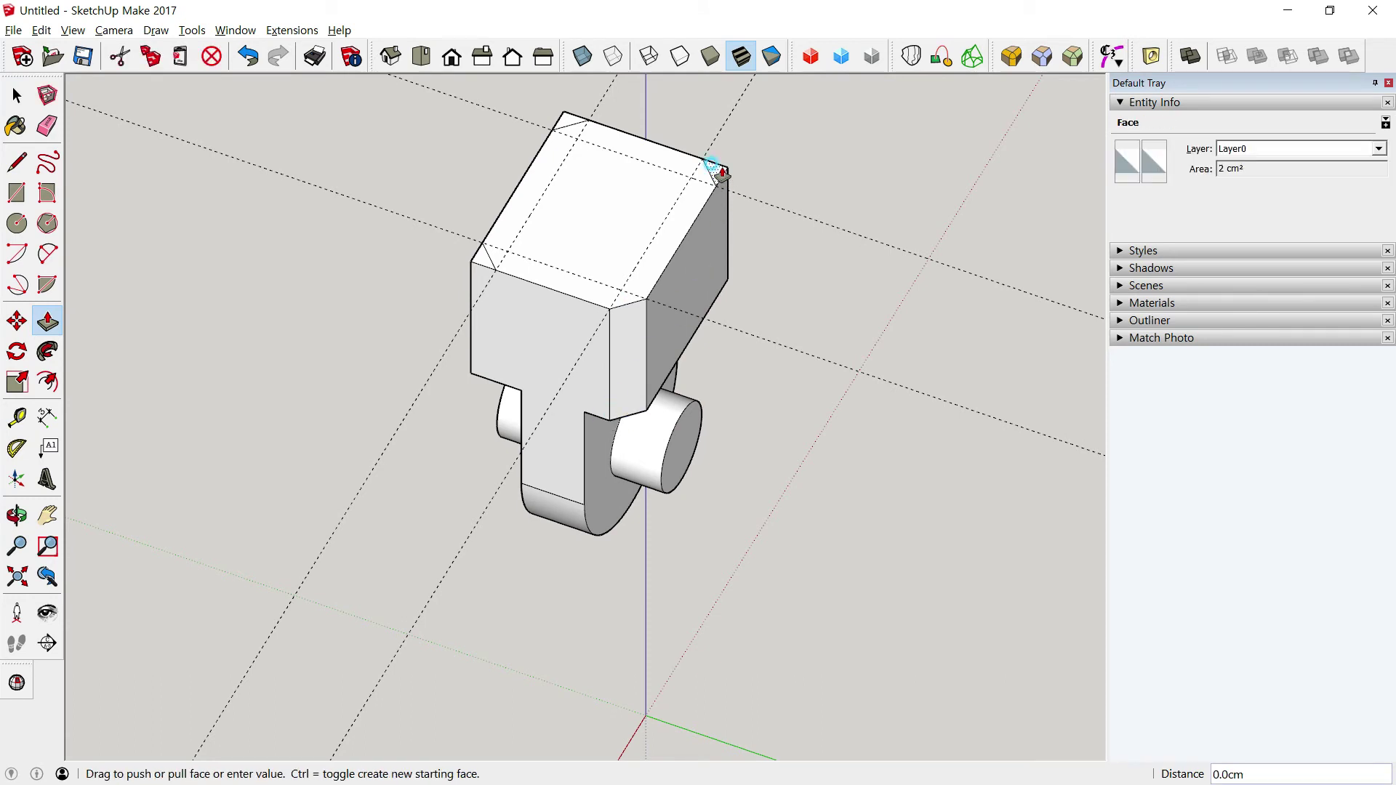
click(562, 116)
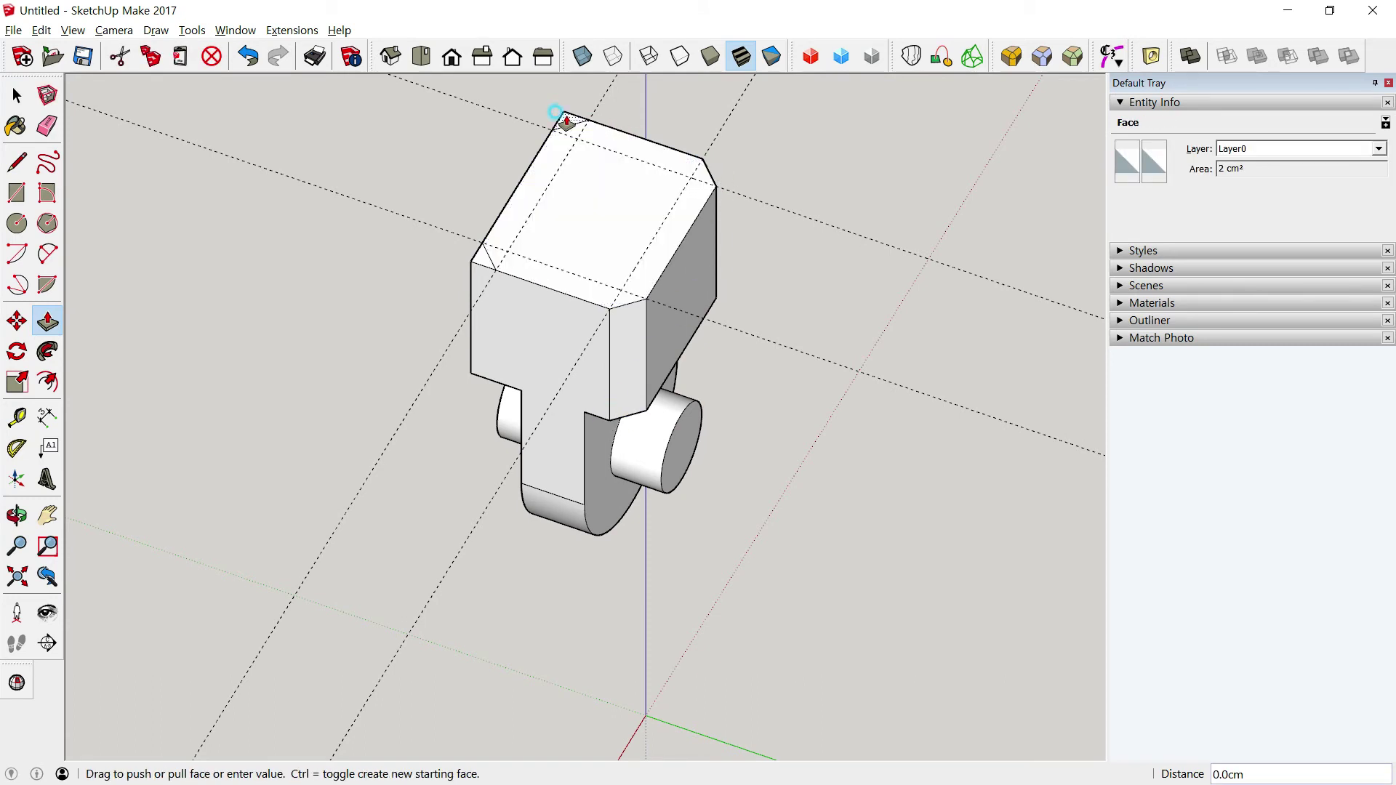
double_click(479, 261)
middle_drag(414, 311, 421, 261)
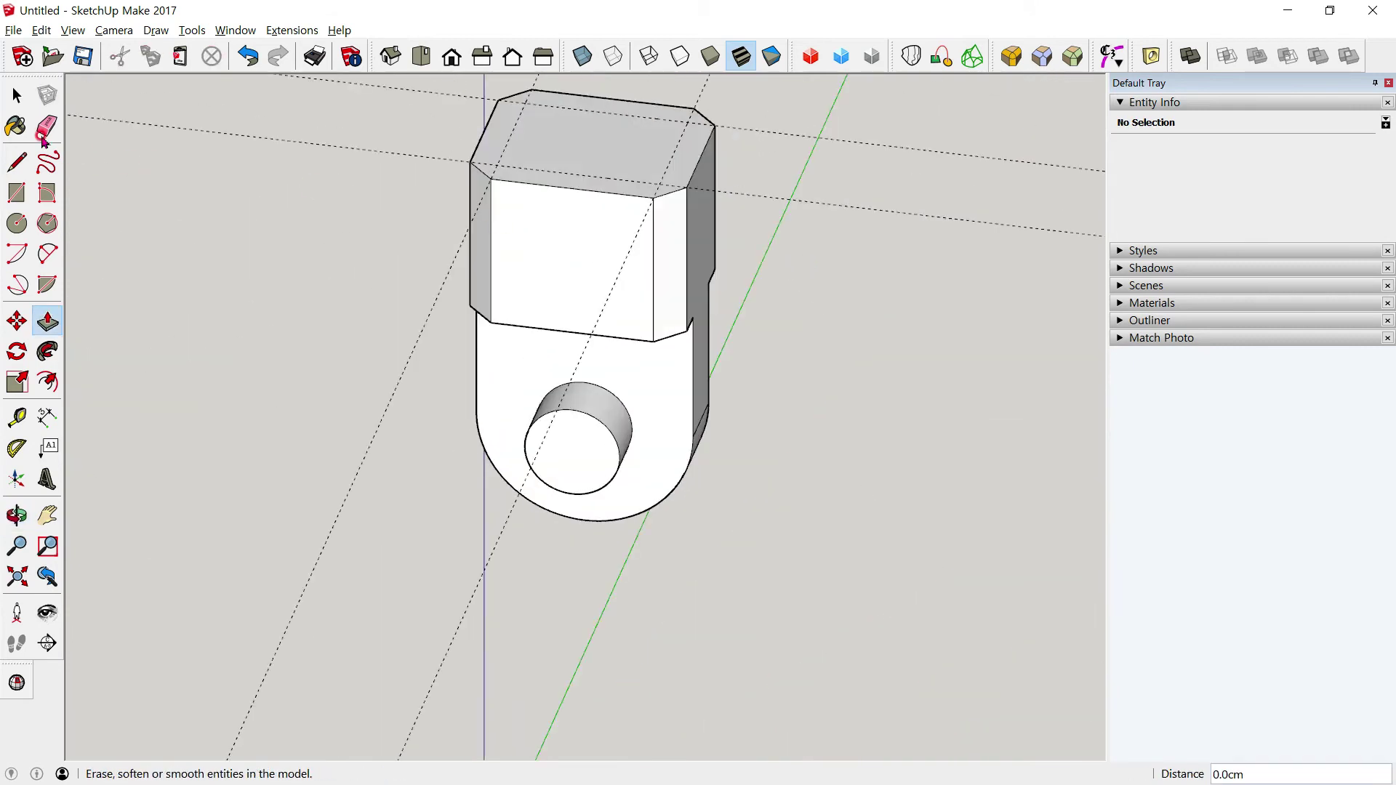
Group the whole chamfered block and rounded base into one group
click(17, 95)
middle_drag(824, 368, 665, 363)
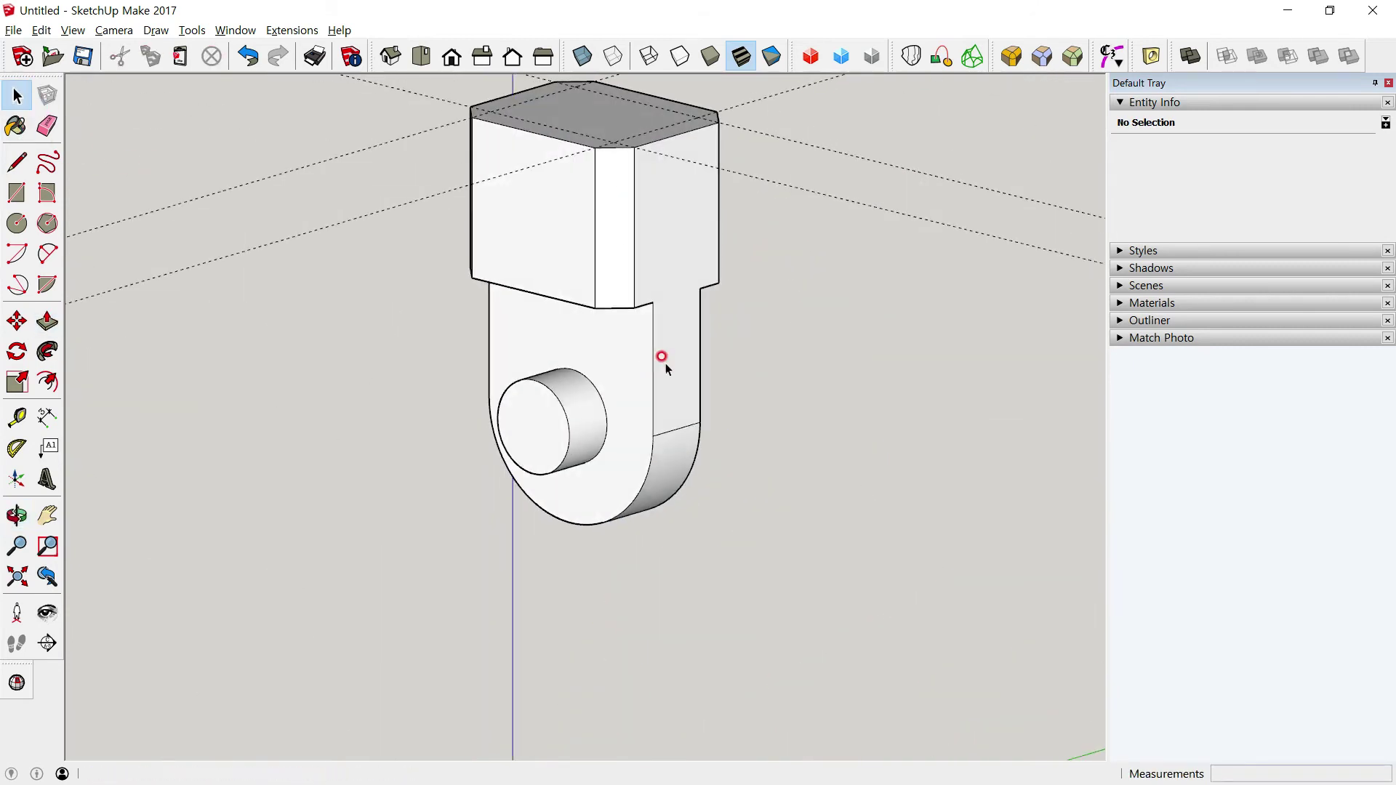
triple_click(671, 231)
right_click(671, 231)
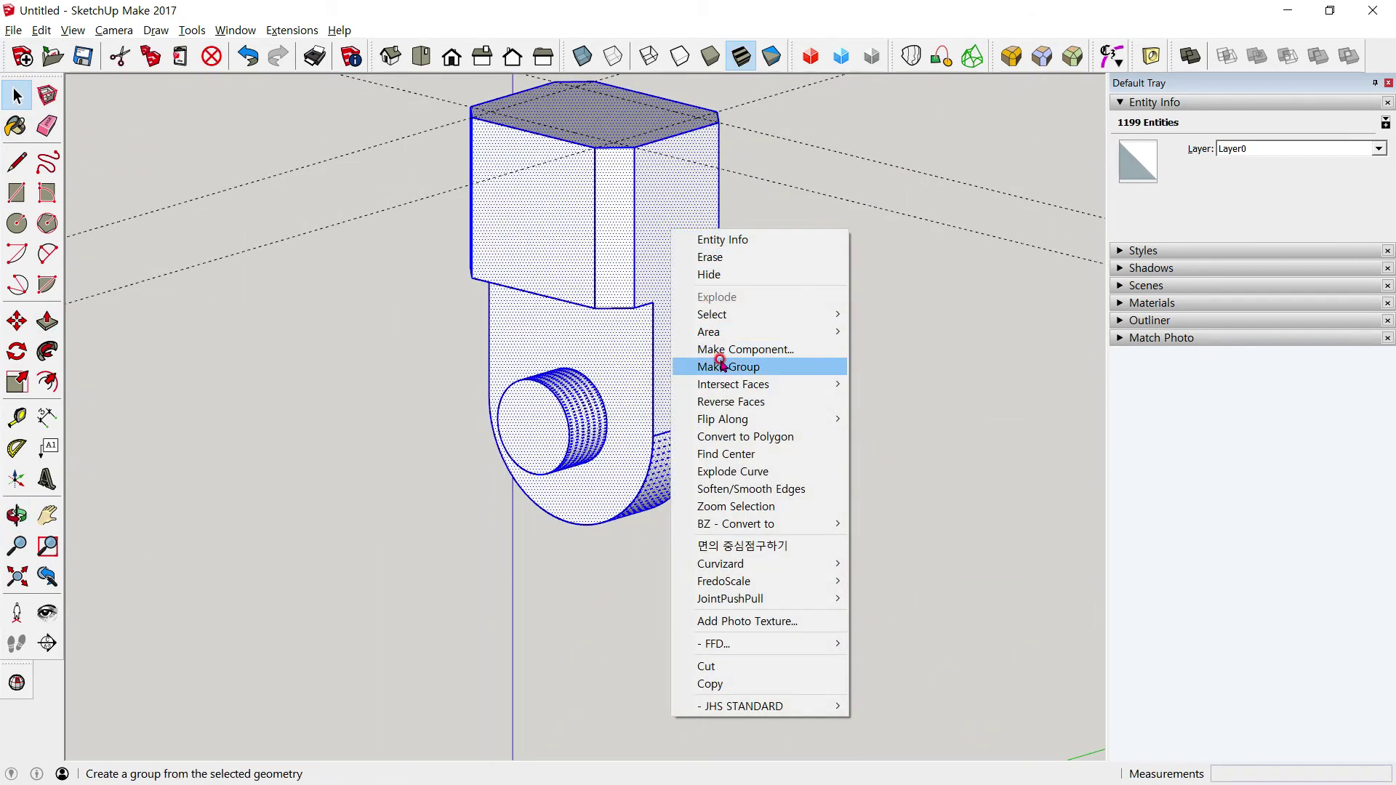
click(729, 367)
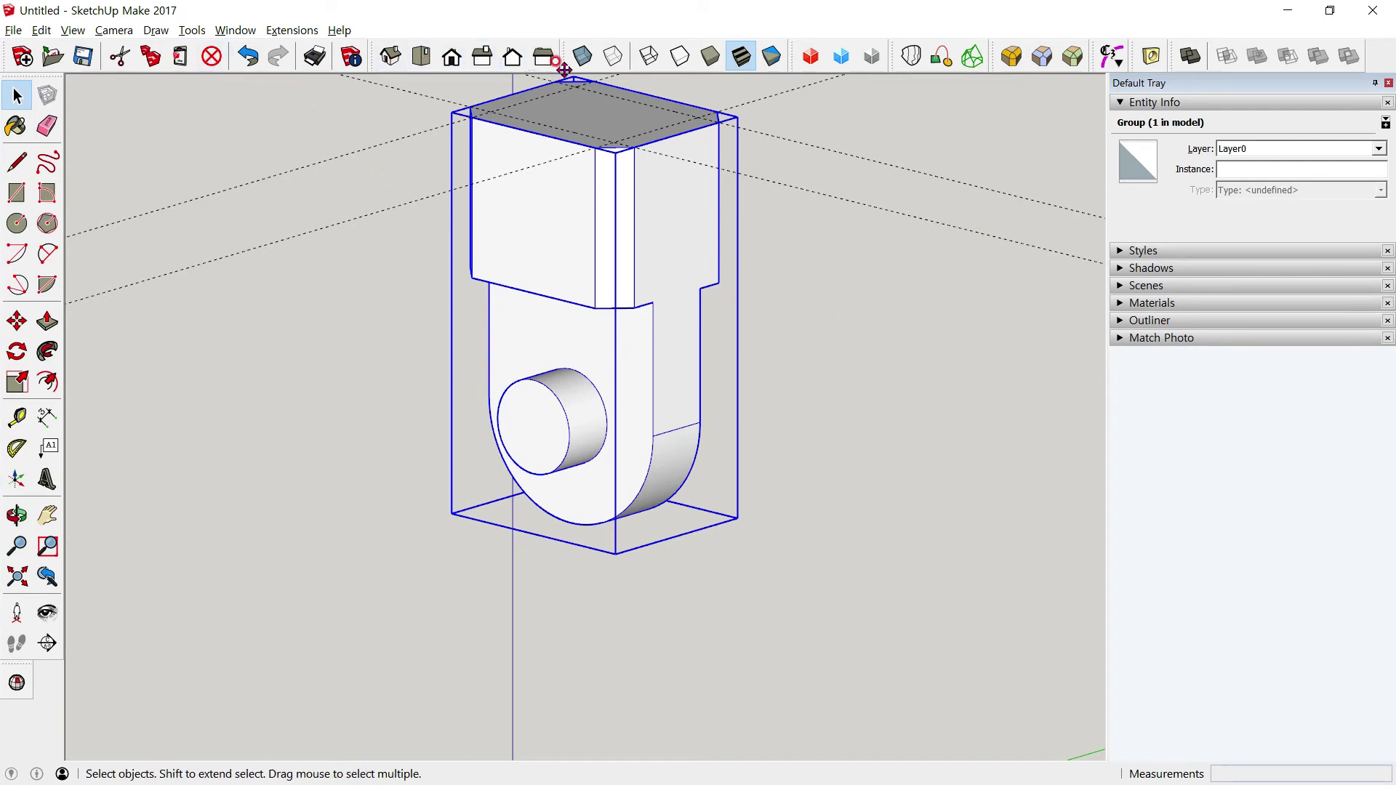
Turn on X-ray face style, view from lower front-right, and select the group
click(583, 56)
mouse_move(555, 138)
middle_down()
mouse_move(355, 383)
mouse_move(502, 396)
mouse_move(455, 321)
mouse_move(756, 488)
mouse_move(397, 403)
mouse_move(804, 489)
mouse_move(546, 233)
middle_up()
click(170, 166)
Explode the group and hide the front plate face
right_click(435, 205)
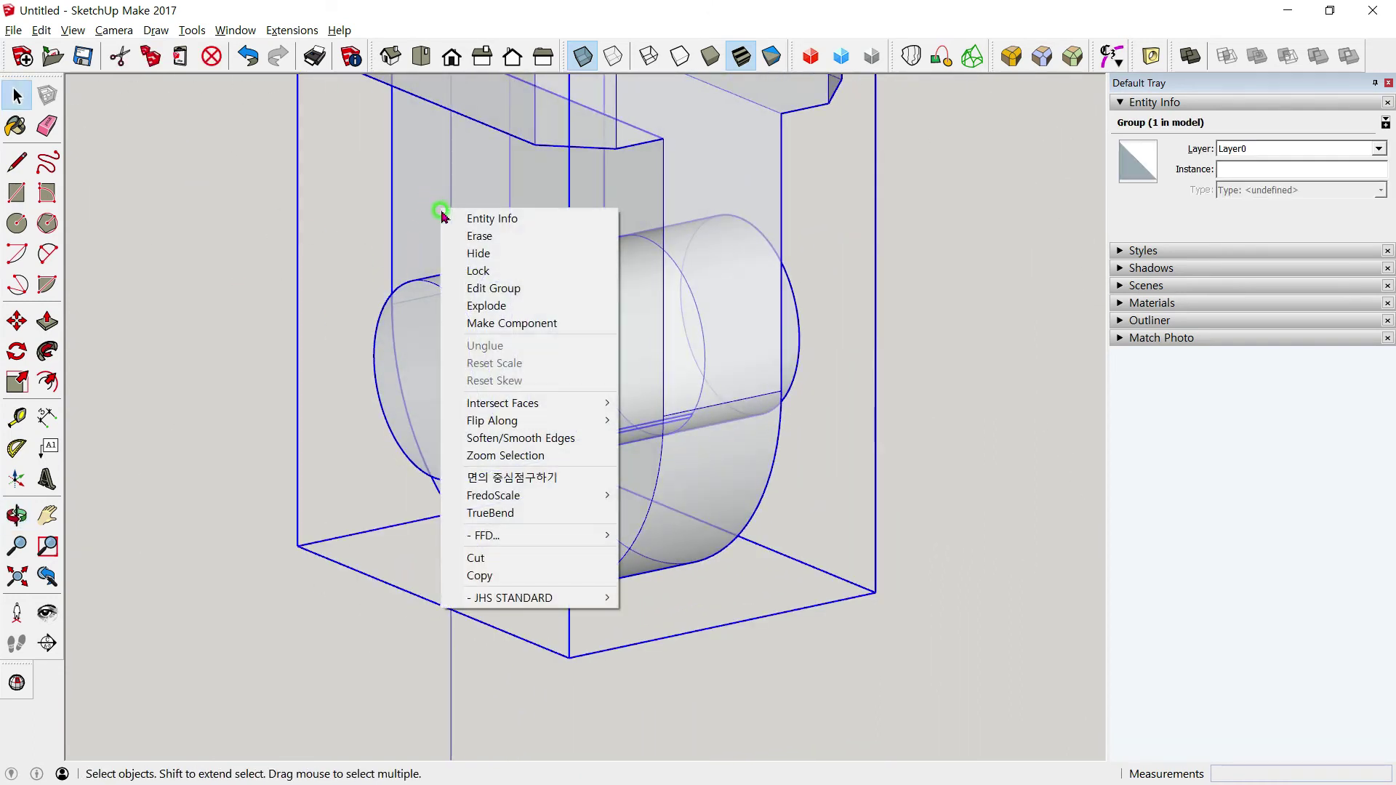
click(476, 305)
click(259, 306)
click(570, 220)
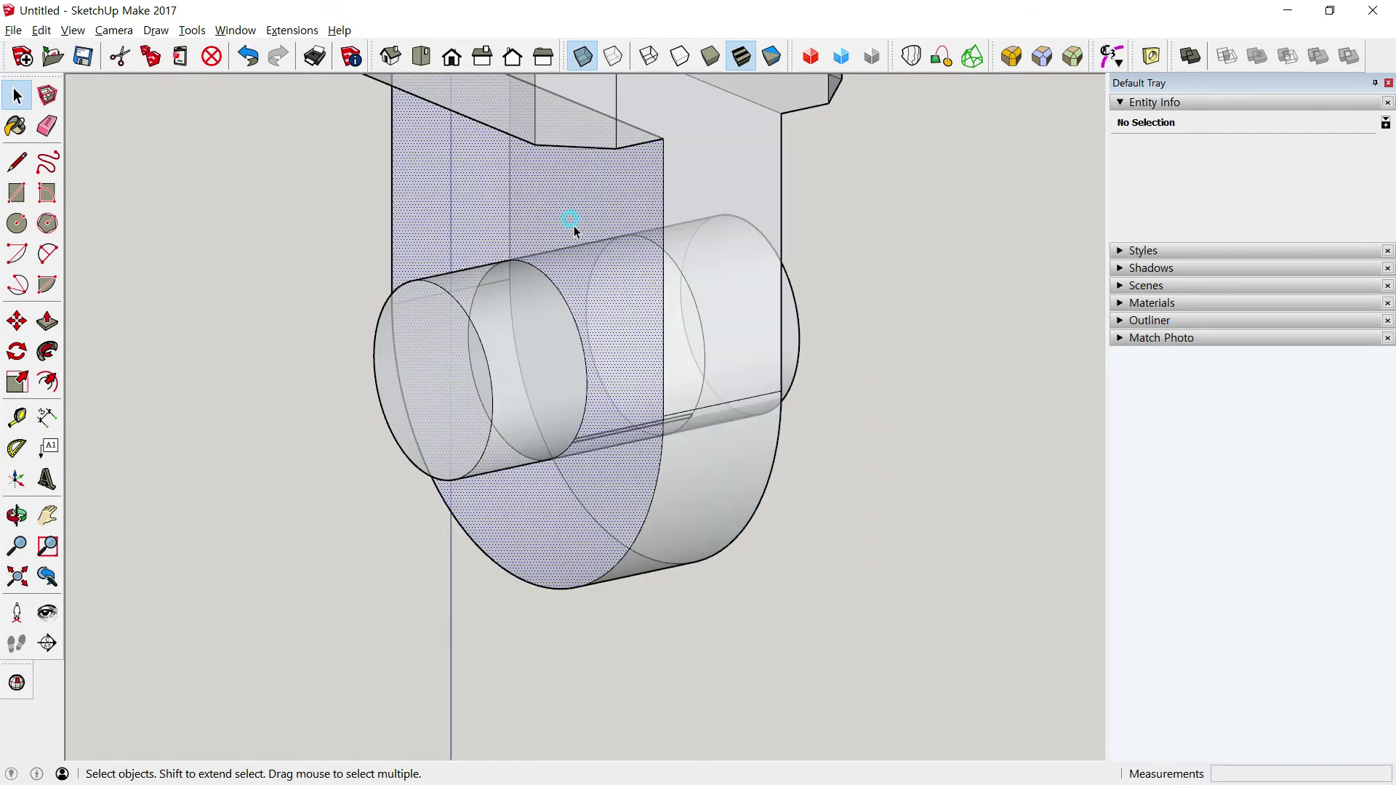
right_click(575, 231)
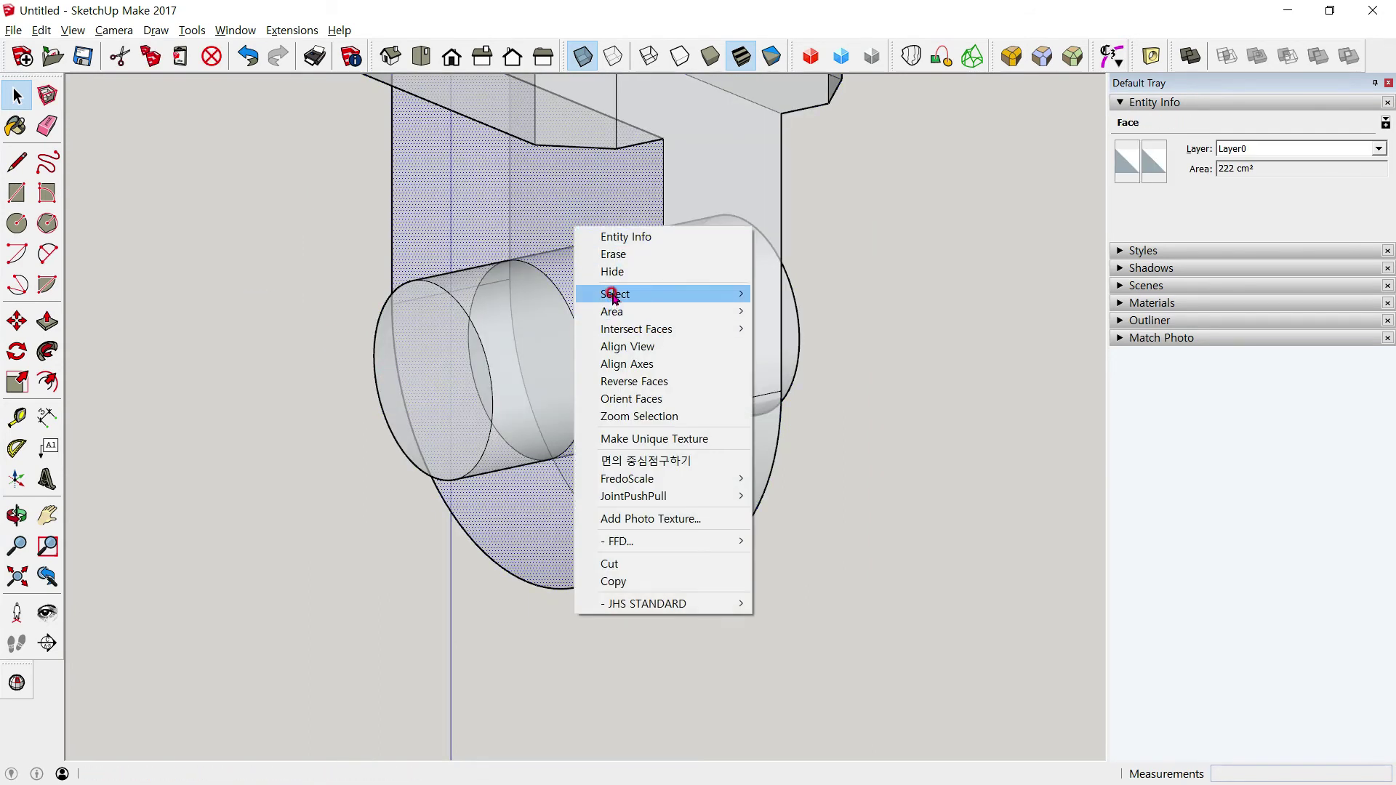
click(612, 271)
Turn off X-ray and delete the inner cylinder section
click(582, 56)
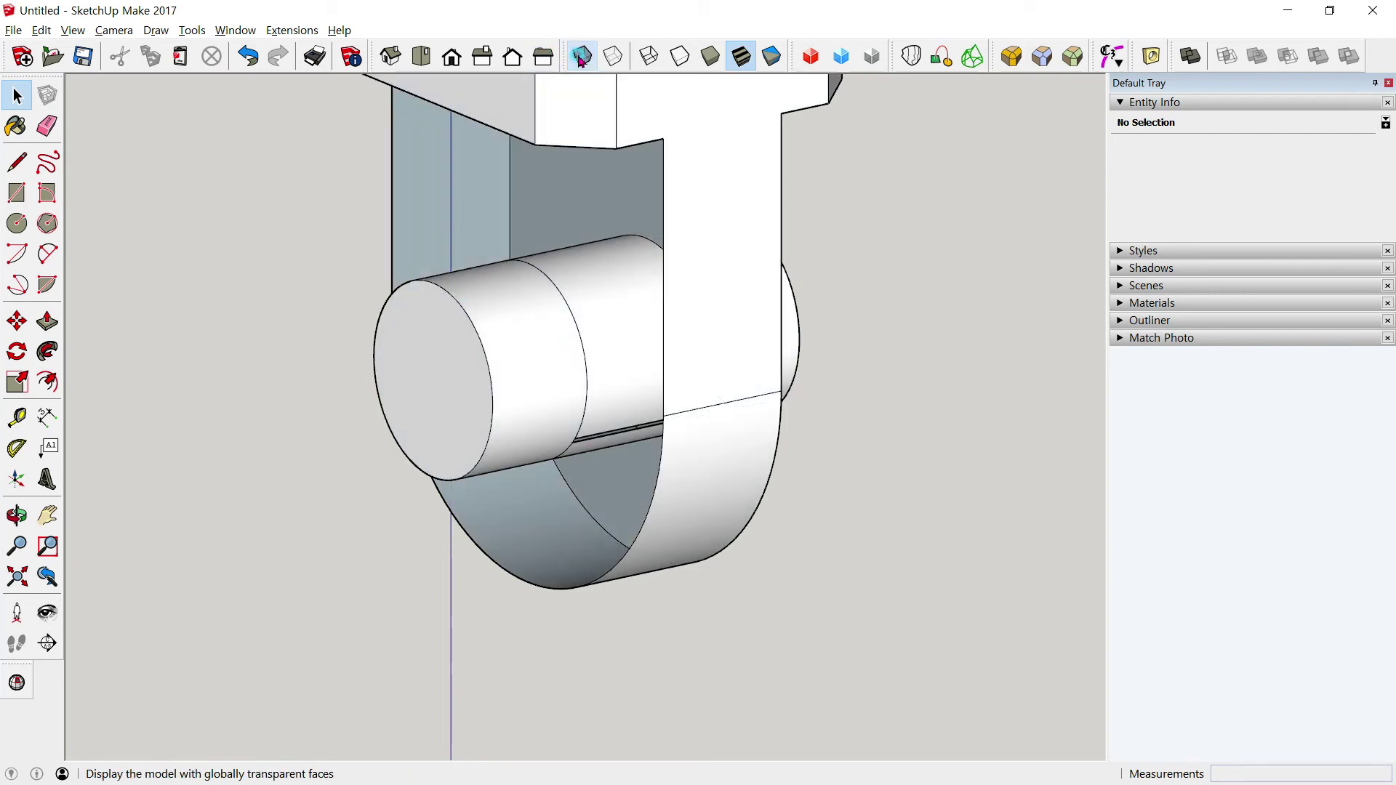
mouse_move(580, 374)
middle_down()
mouse_move(630, 383)
mouse_move(623, 373)
middle_up()
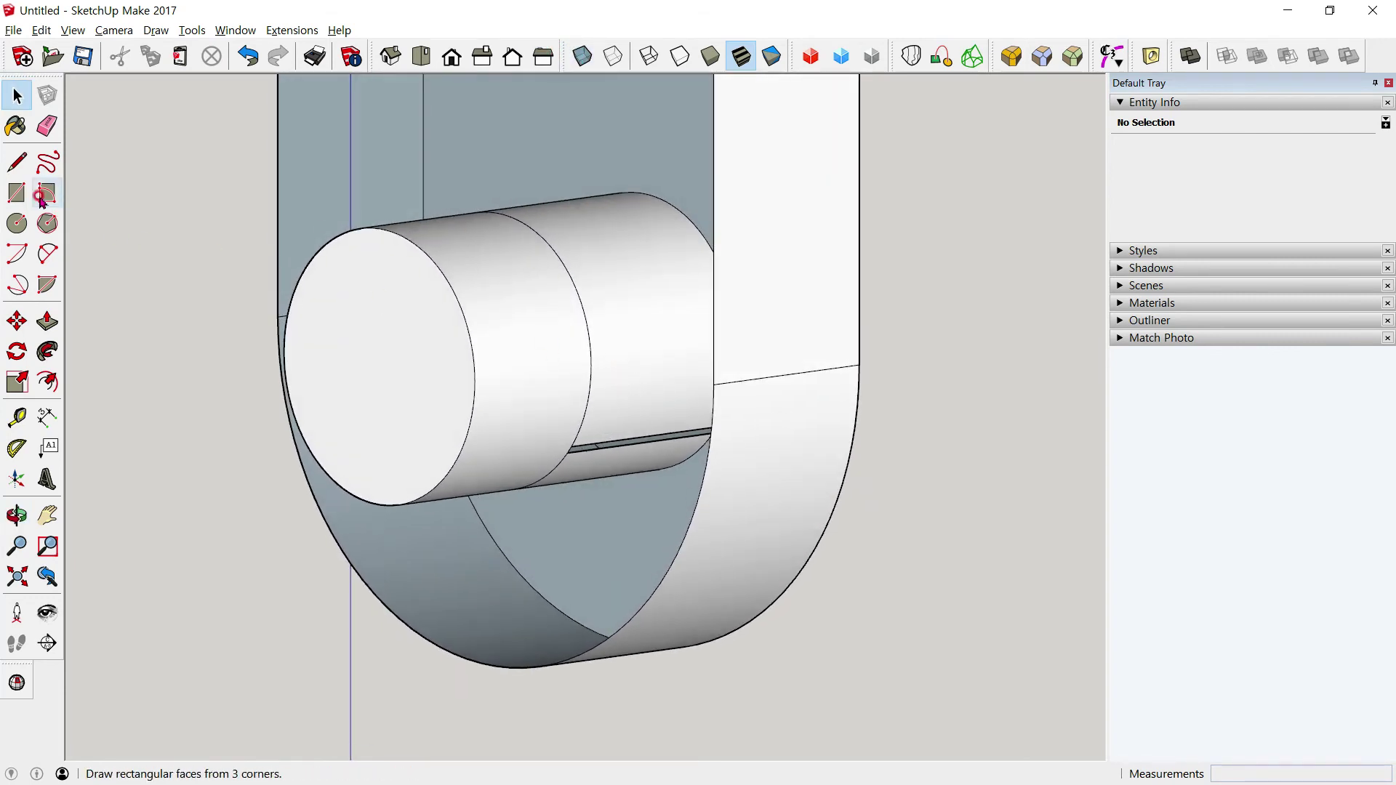
click(584, 247)
key(Delete)
middle_drag(640, 382, 485, 450)
Unhide the last hidden face and regroup all geometry as a 4010 cm³ solid
click(56, 32)
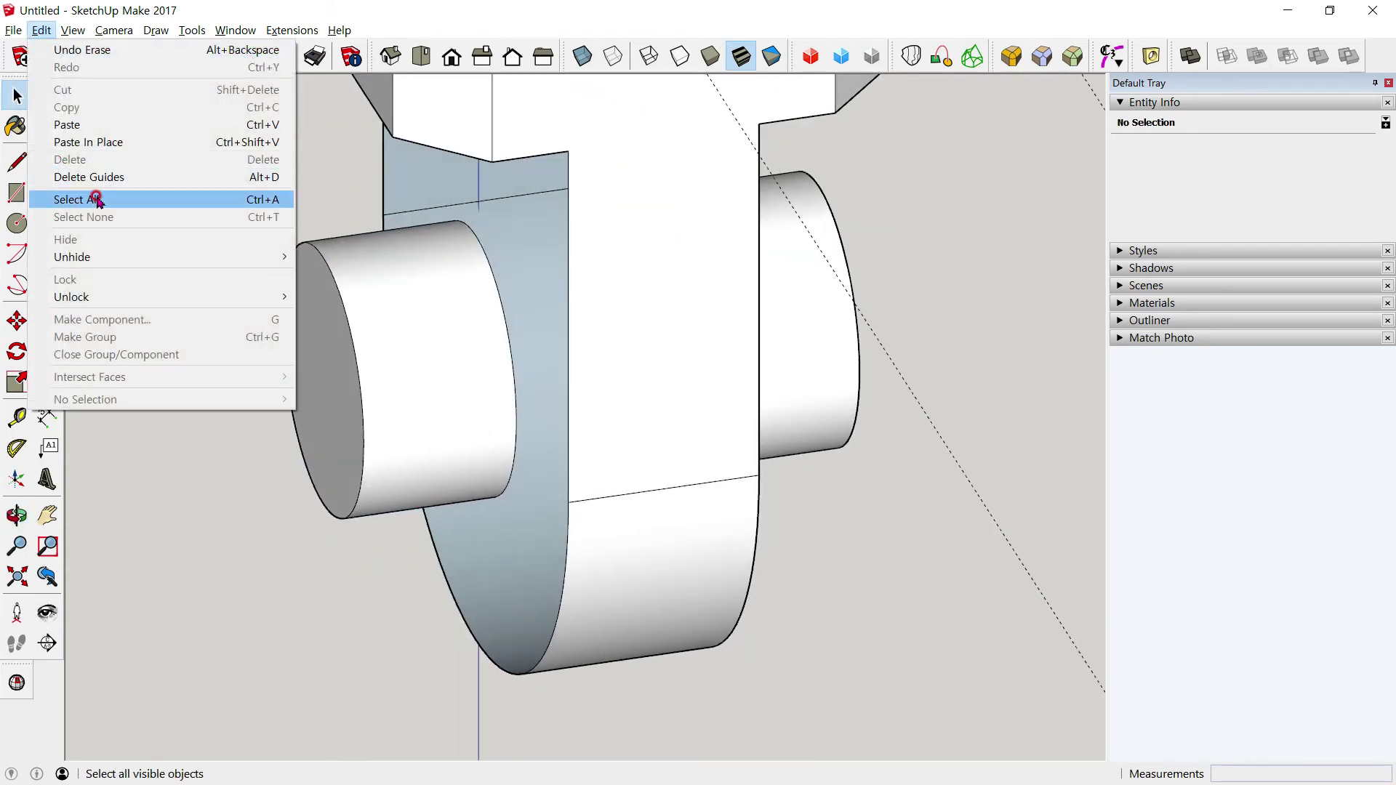
mouse_move(72, 256)
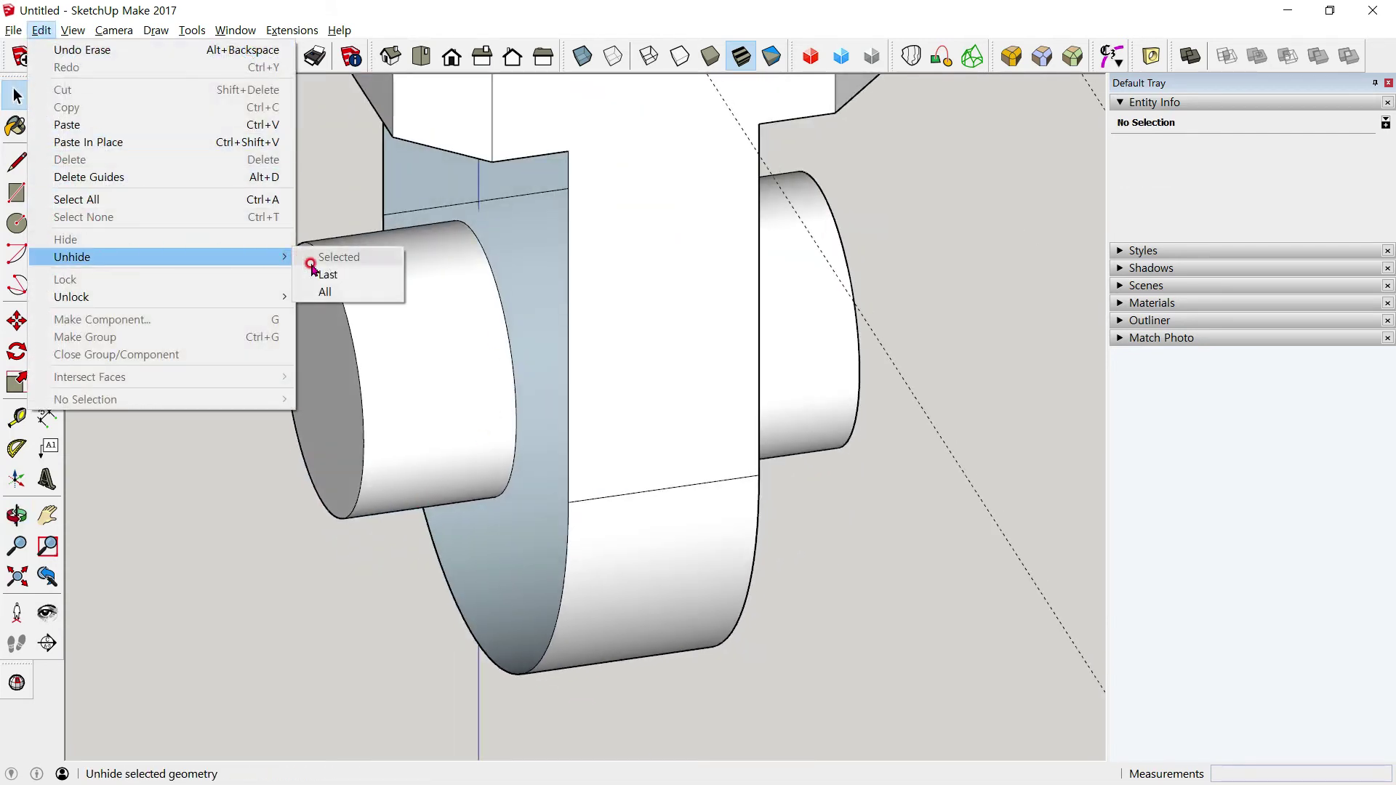
click(319, 271)
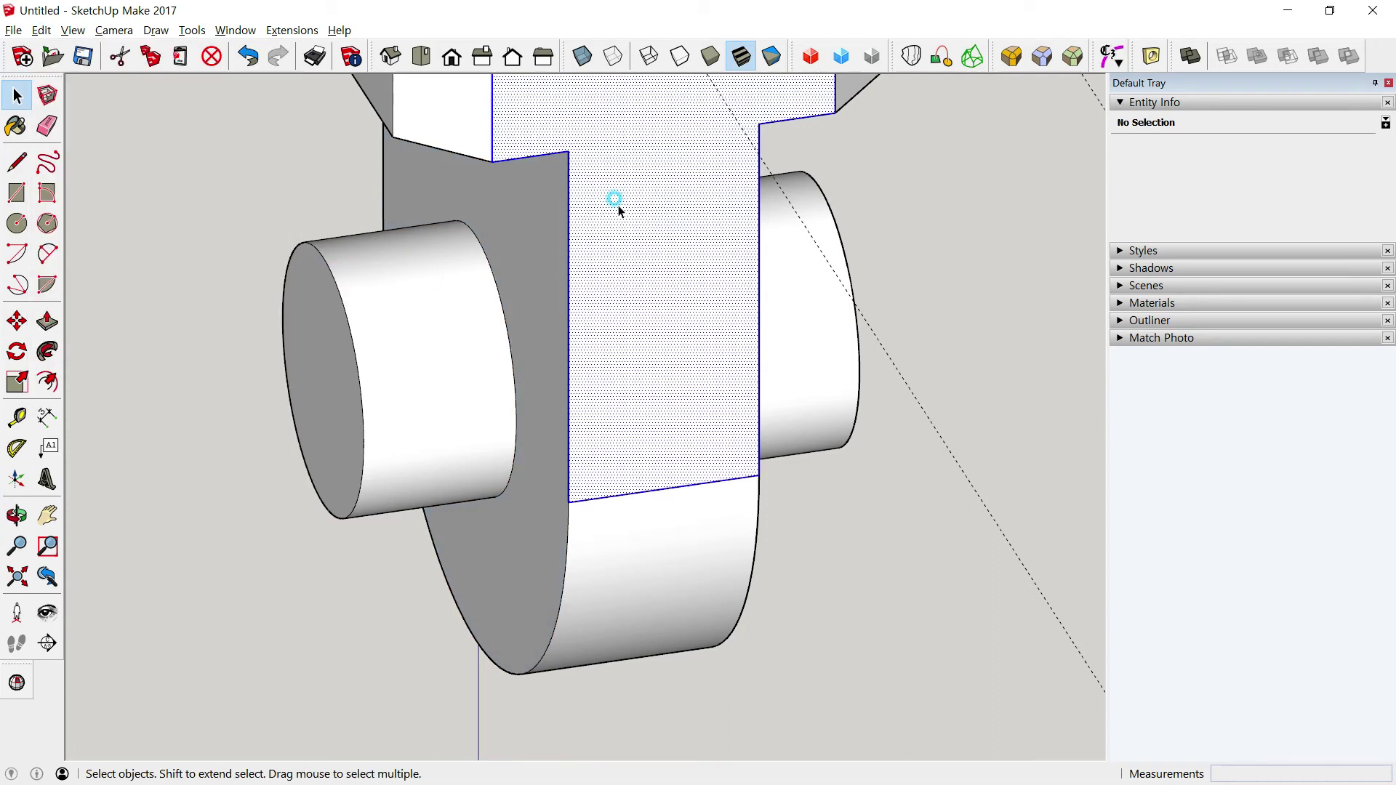
triple_click(619, 211)
right_click(636, 210)
click(691, 348)
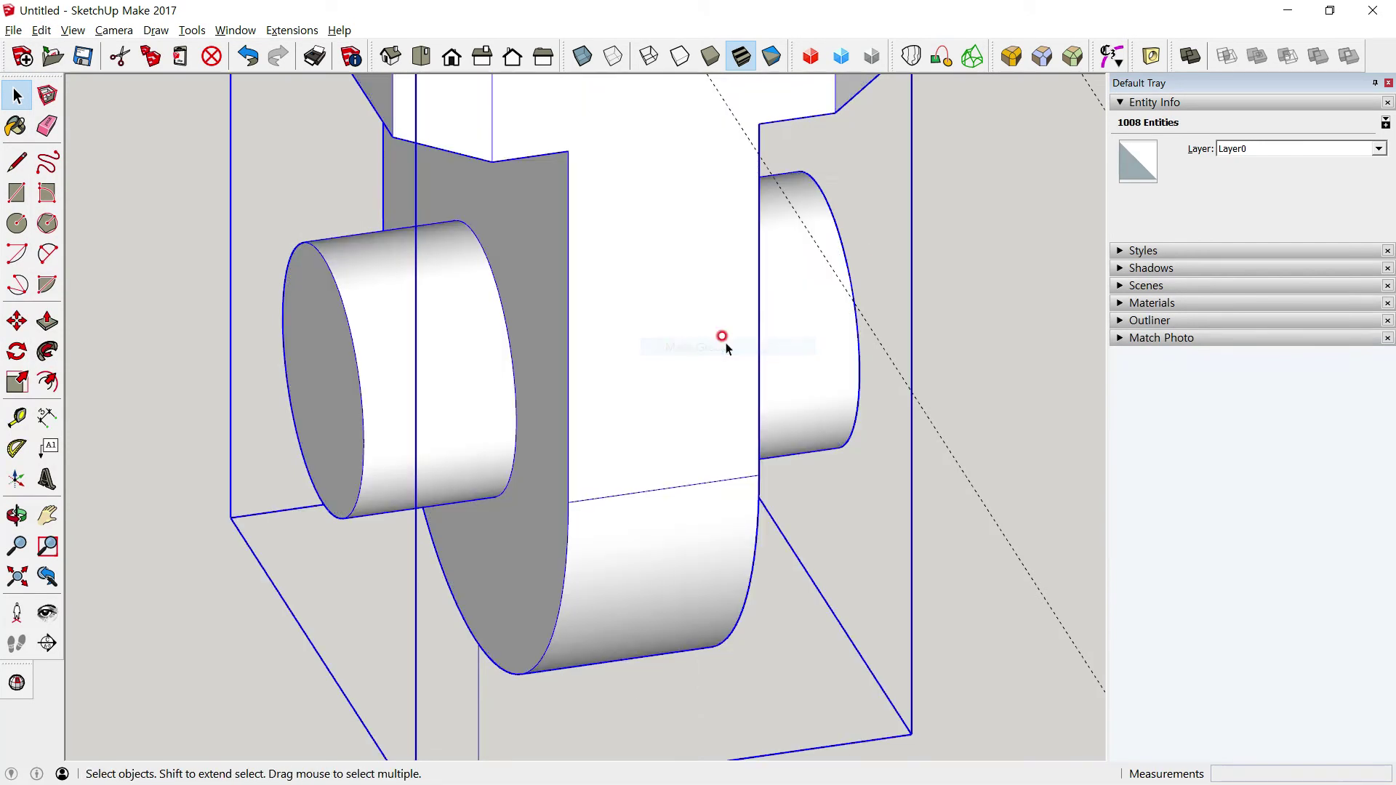
scroll(1018, 403, up, 3)
mouse_move(815, 428)
middle_down()
mouse_move(795, 483)
mouse_move(822, 468)
mouse_move(816, 389)
mouse_move(798, 457)
middle_up()
key(alt+Tab)
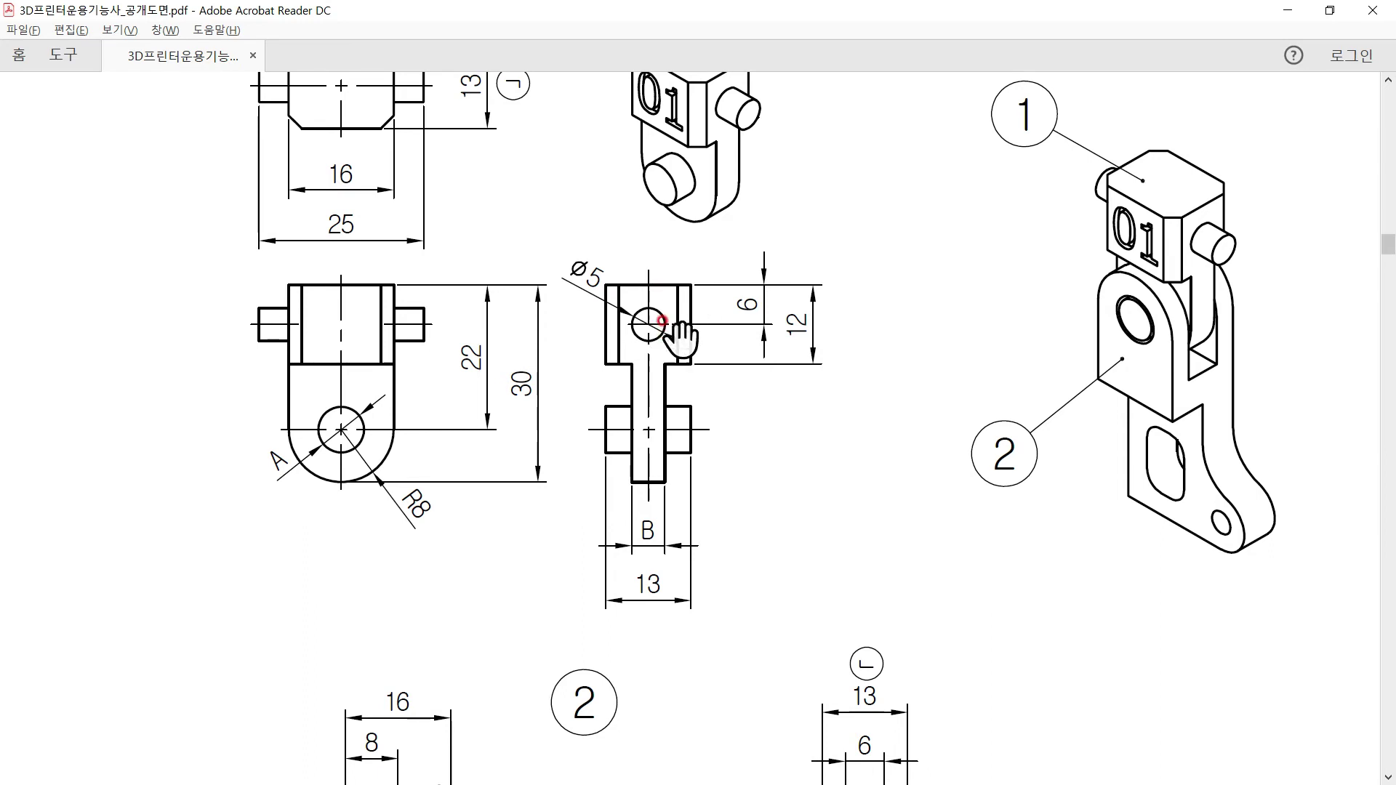
scroll(462, 371, up, 3)
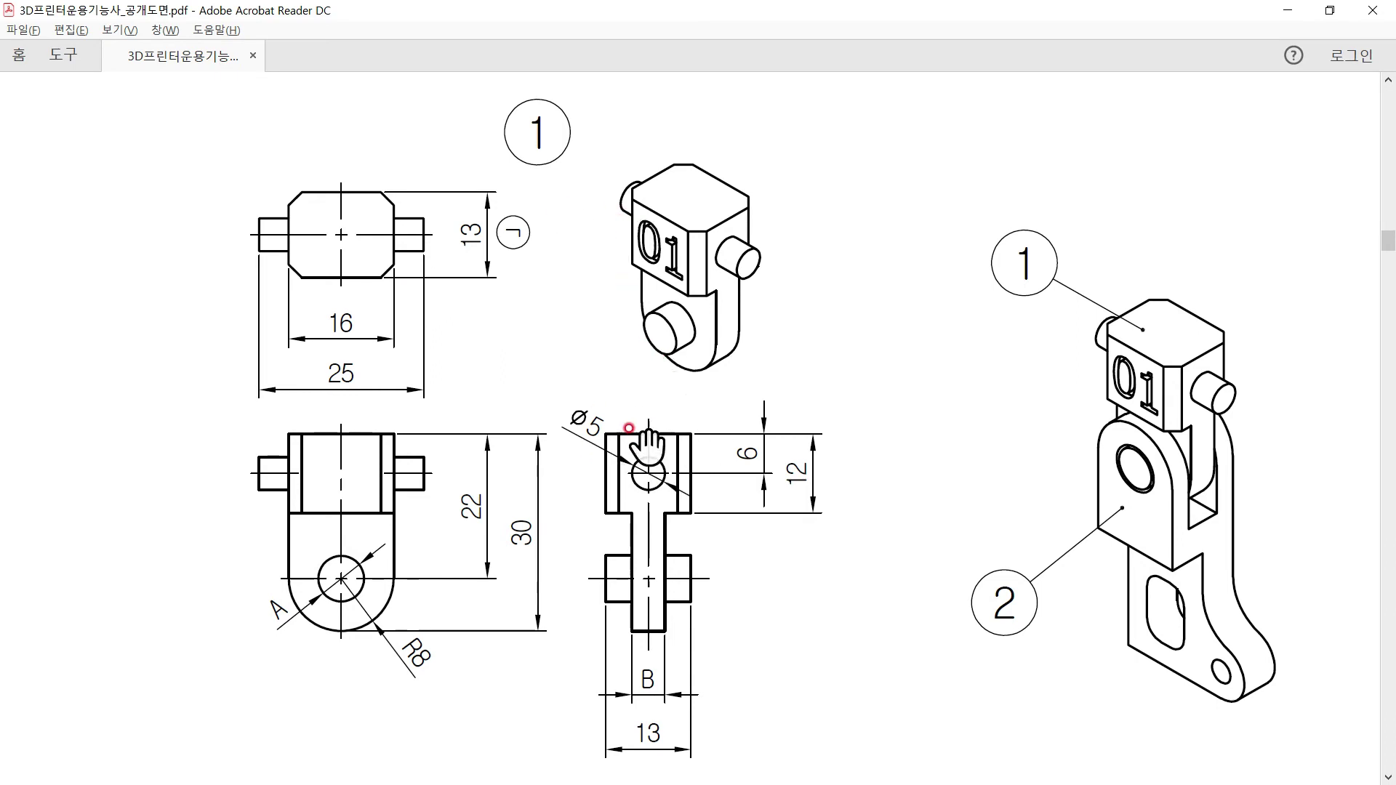
key(alt+Tab)
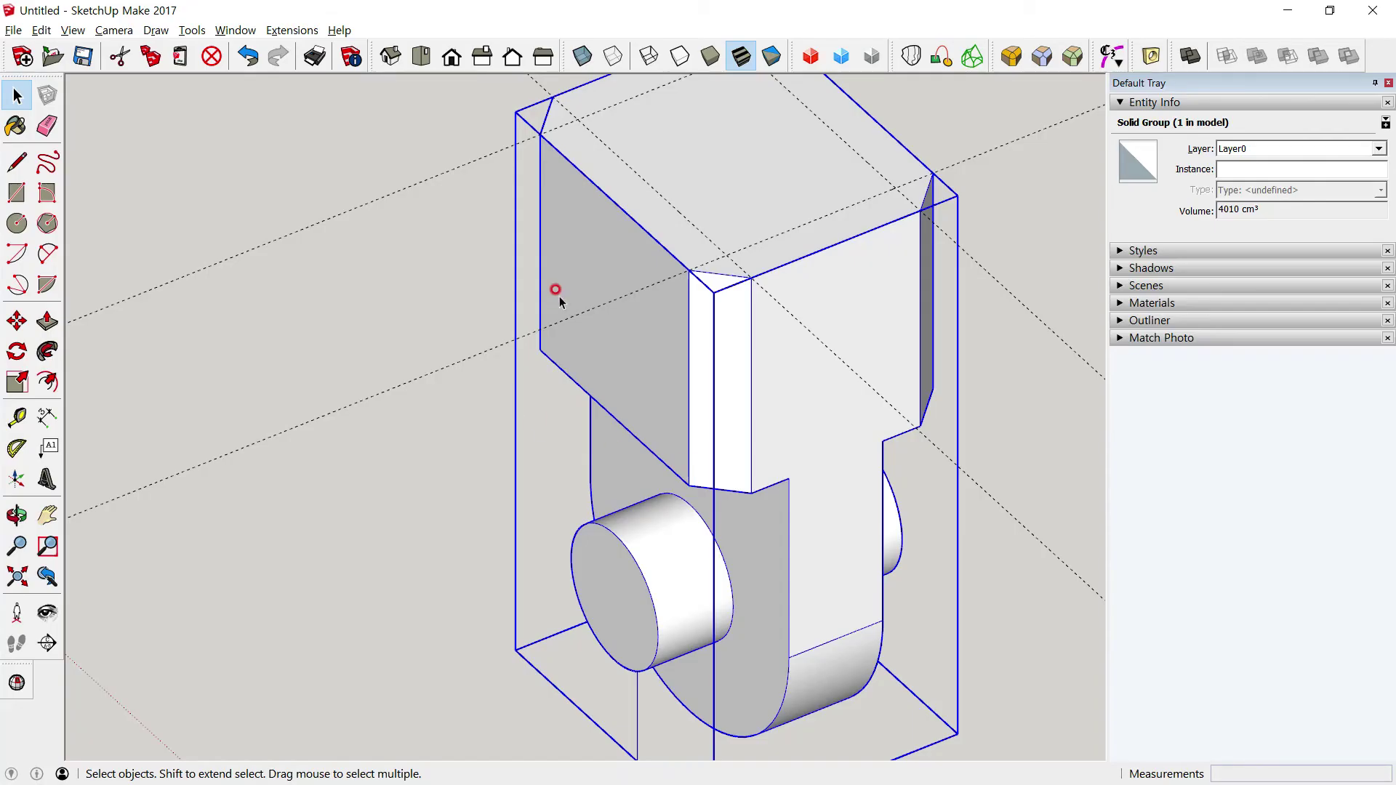
Open the solid group for editing and delete all existing guides
click(325, 244)
right_click(829, 292)
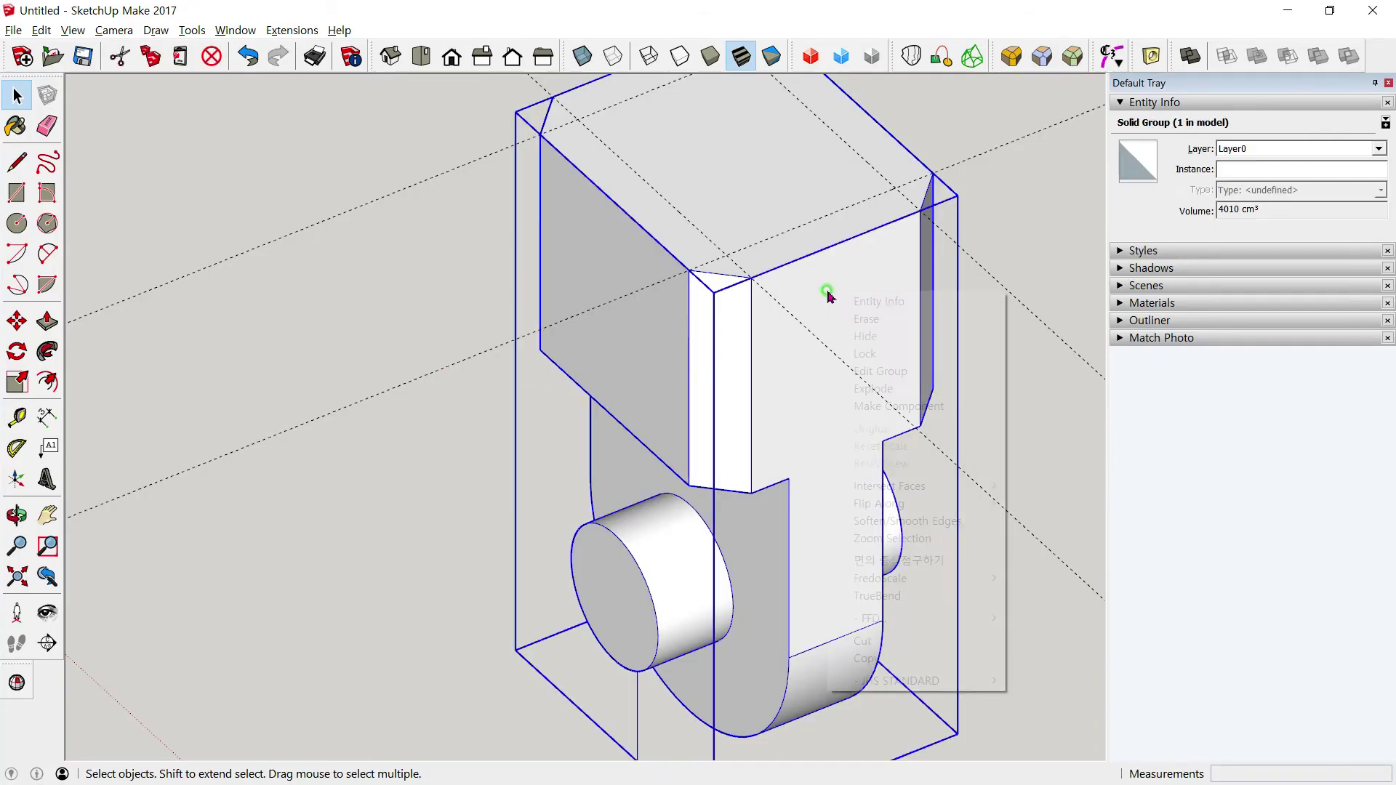
click(844, 370)
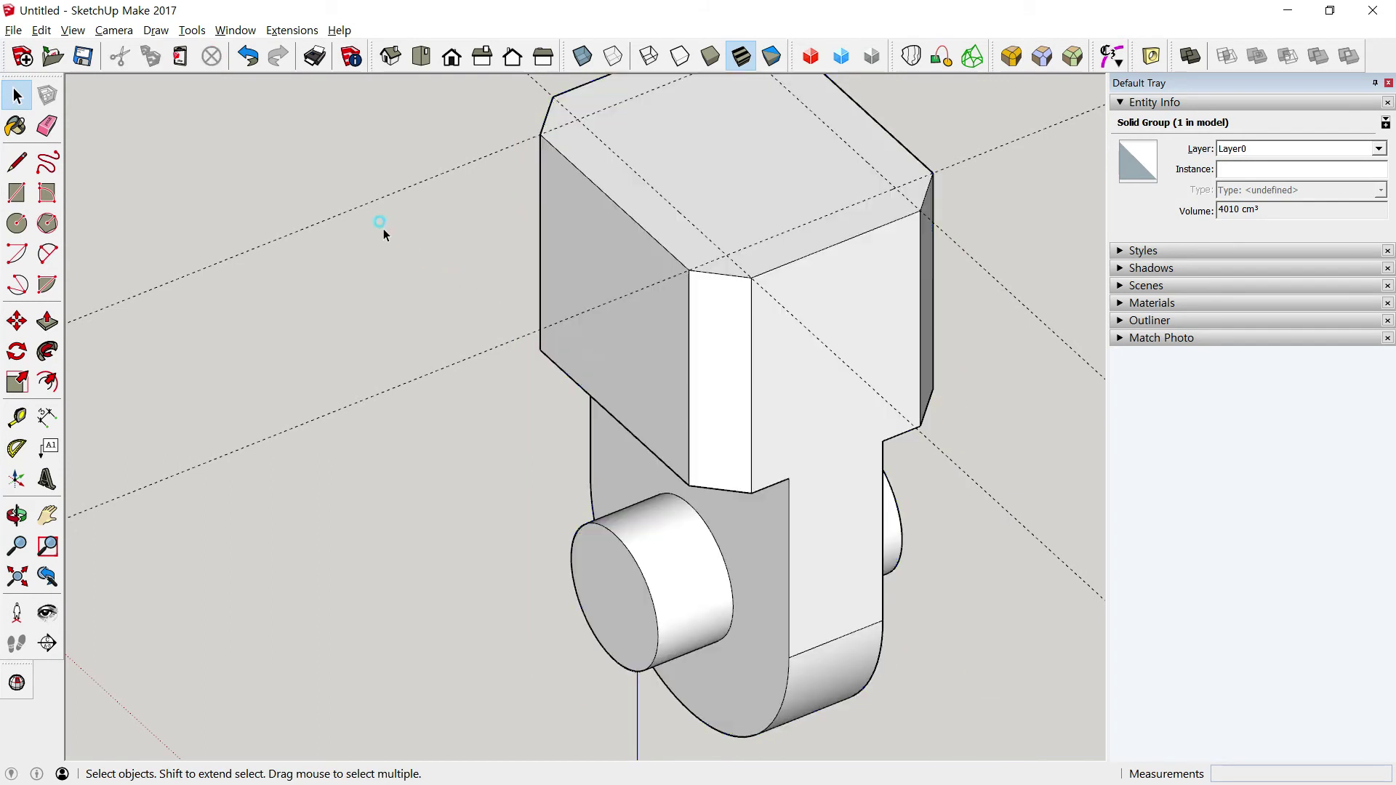
click(17, 417)
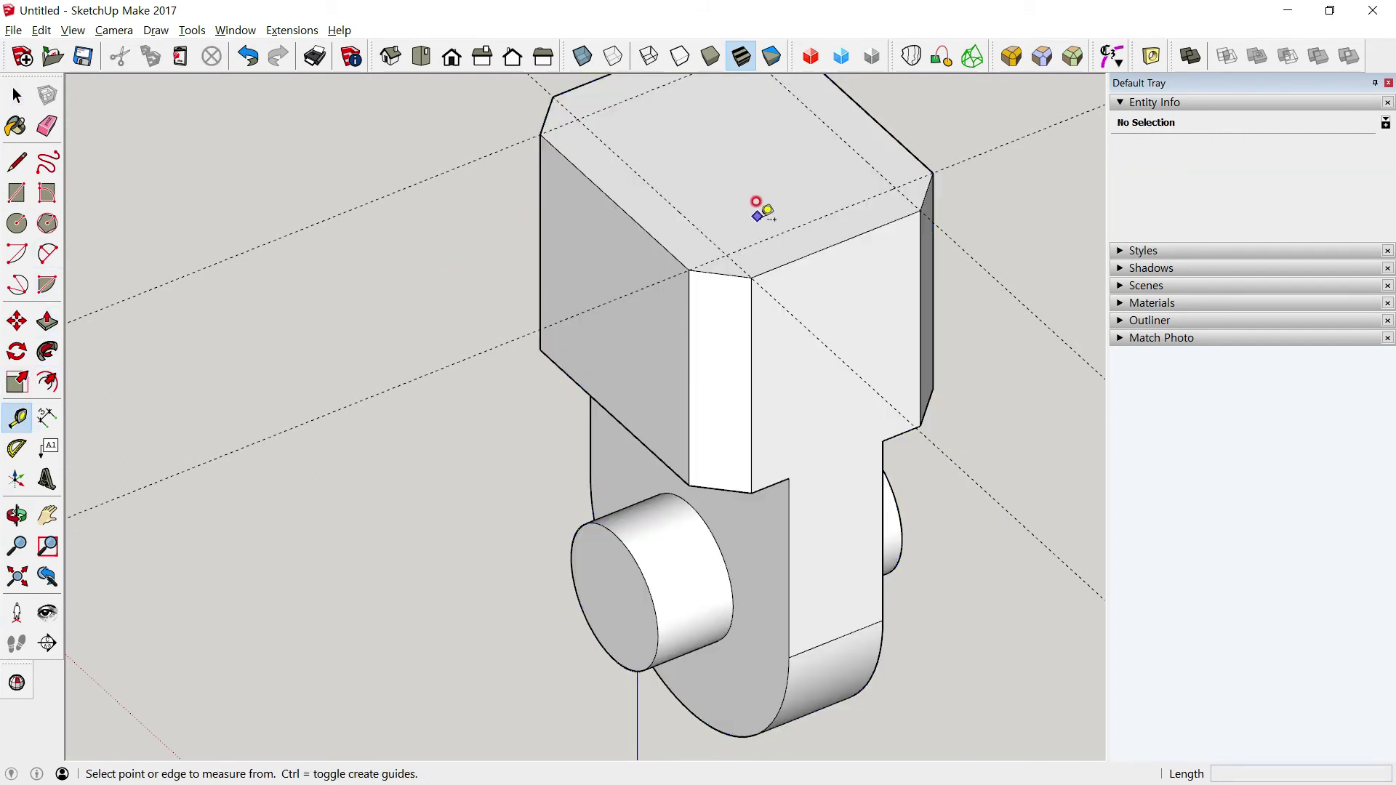
click(17, 95)
click(41, 30)
click(95, 177)
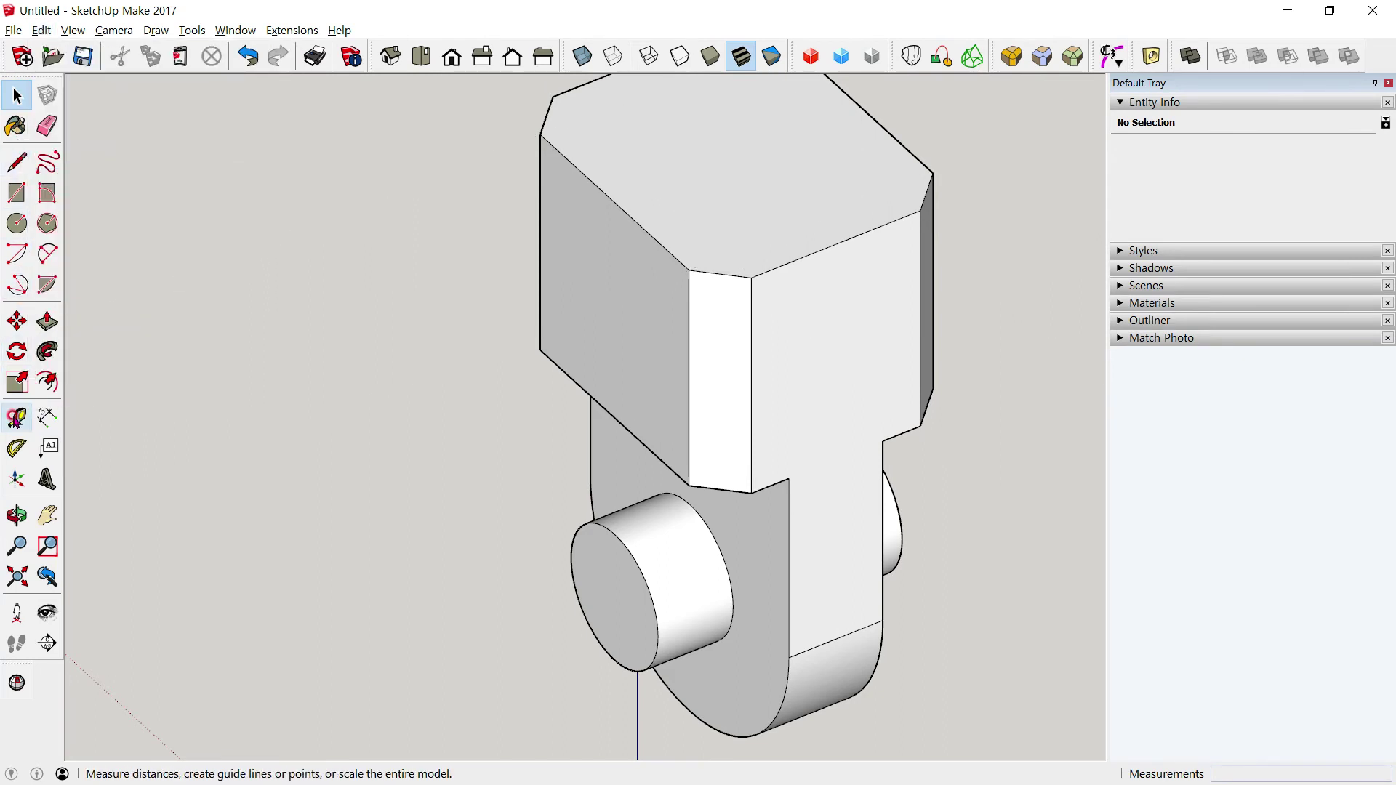
Place two guides 6 cm from the head's edges and start a circle at their crossing
click(16, 416)
click(809, 254)
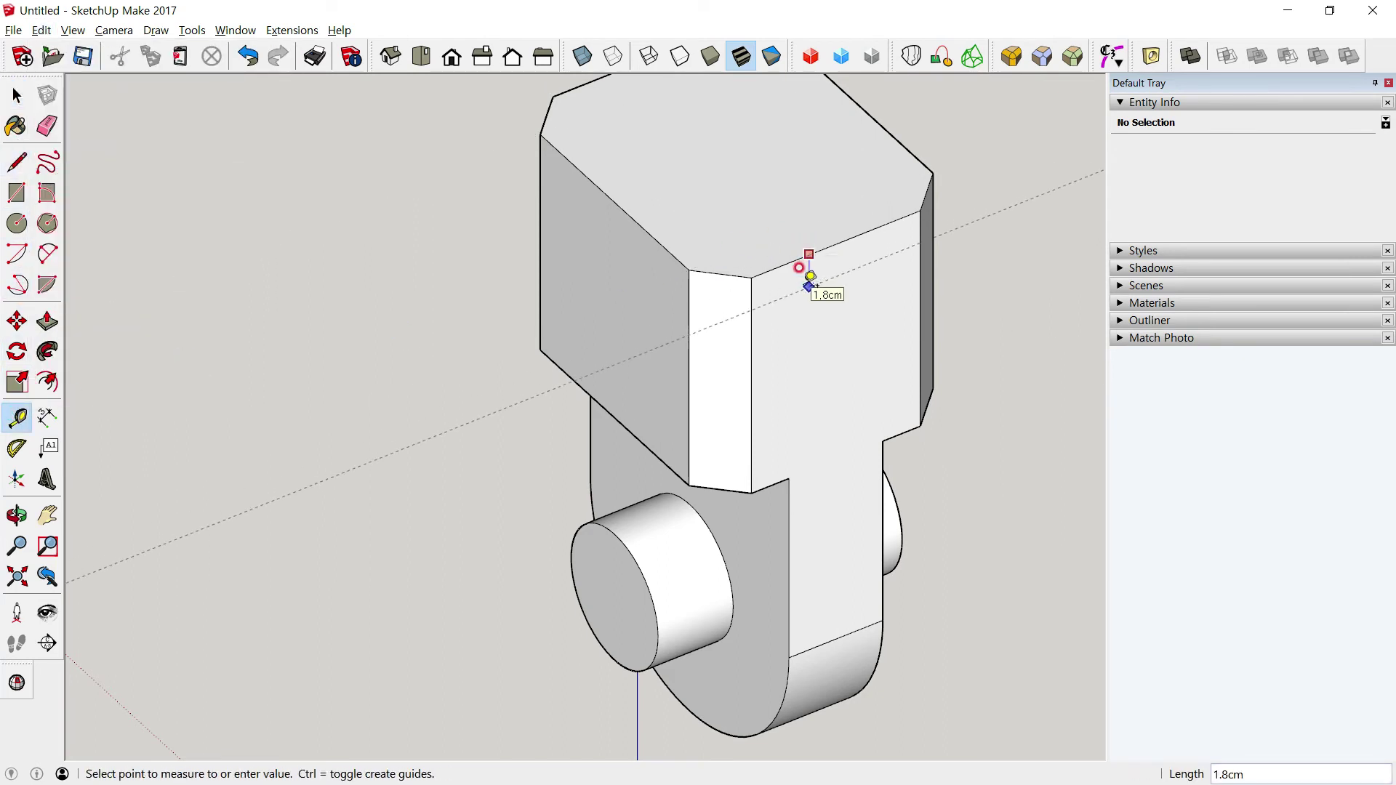
key(Return)
click(750, 320)
click(837, 240)
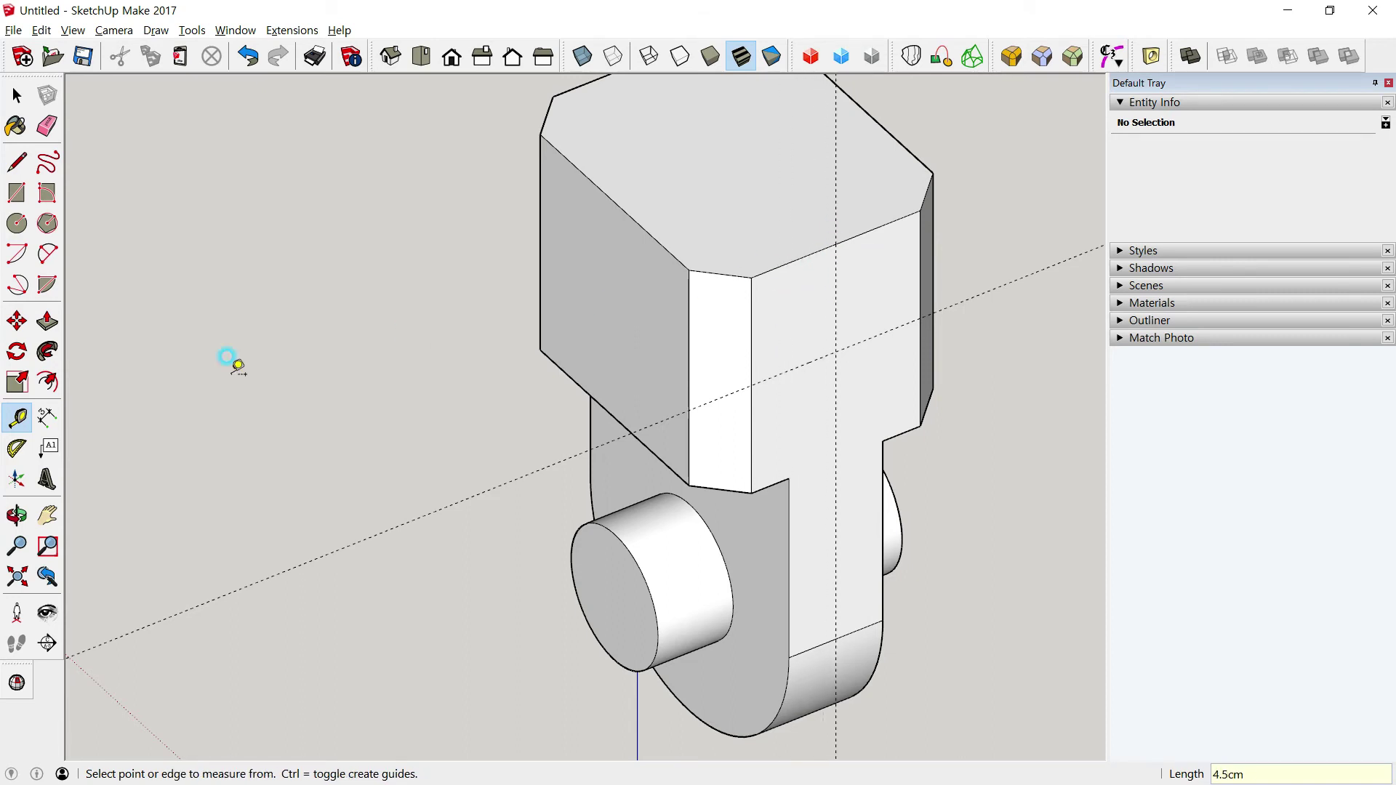
click(17, 223)
click(836, 351)
Finish the 2.5 cm-radius circle at the guide crossing and extrude it into a cylinder
key(alt+Tab)
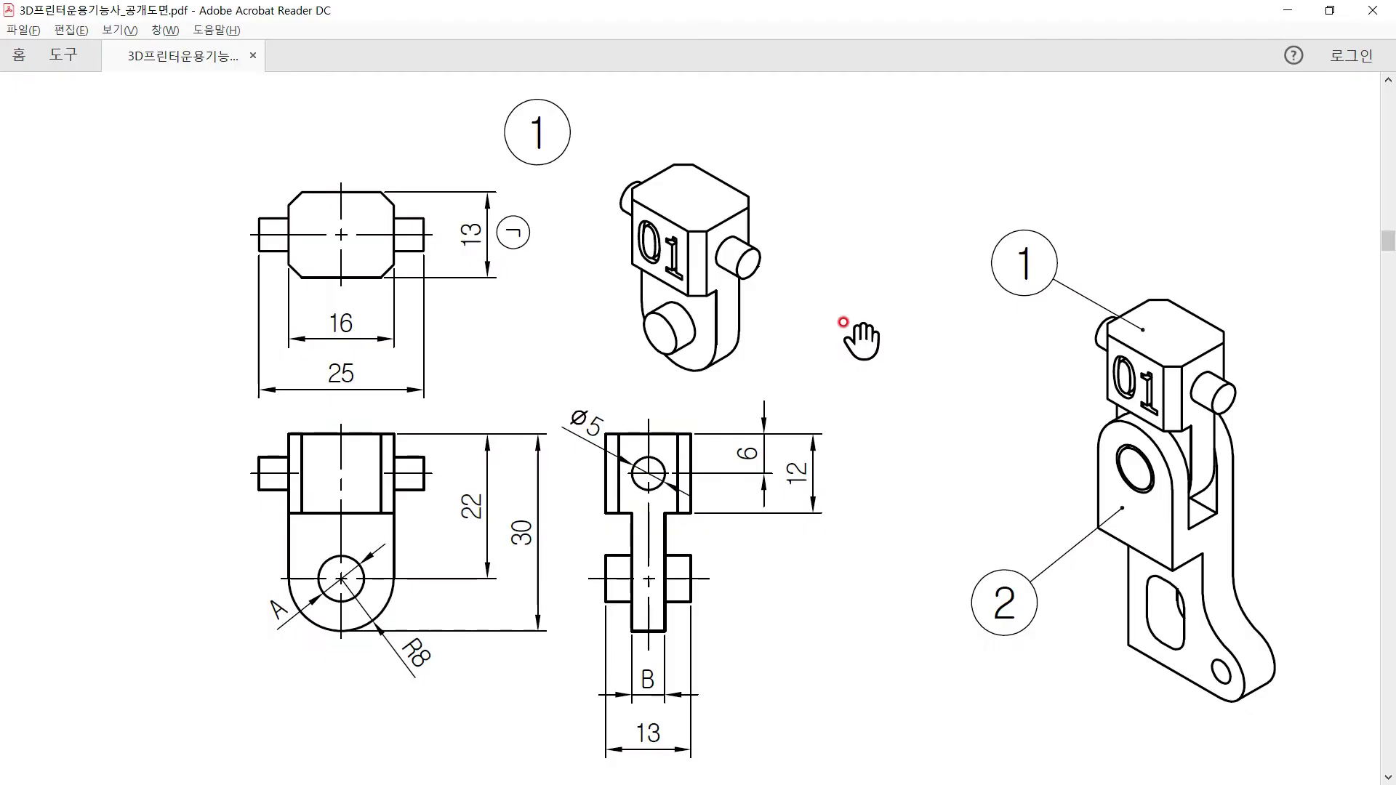
key(alt+Tab)
text(5)
key(Return)
key(p)
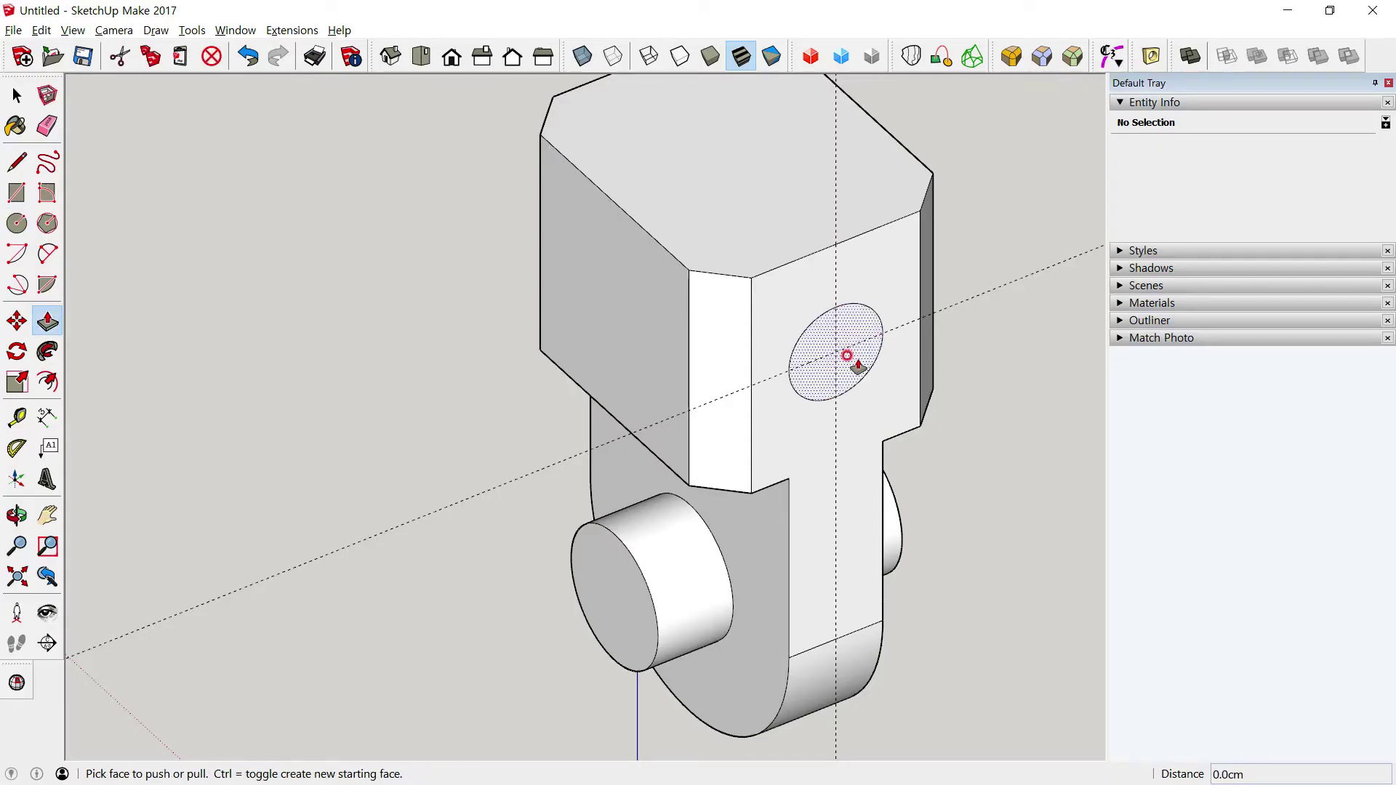
click(852, 360)
key(Return)
mouse_move(624, 400)
middle_down()
mouse_move(942, 396)
mouse_move(859, 336)
mouse_move(564, 353)
mouse_move(436, 509)
middle_up()
mouse_move(523, 375)
middle_down()
mouse_move(529, 420)
mouse_move(436, 436)
mouse_move(498, 442)
mouse_move(688, 411)
middle_up()
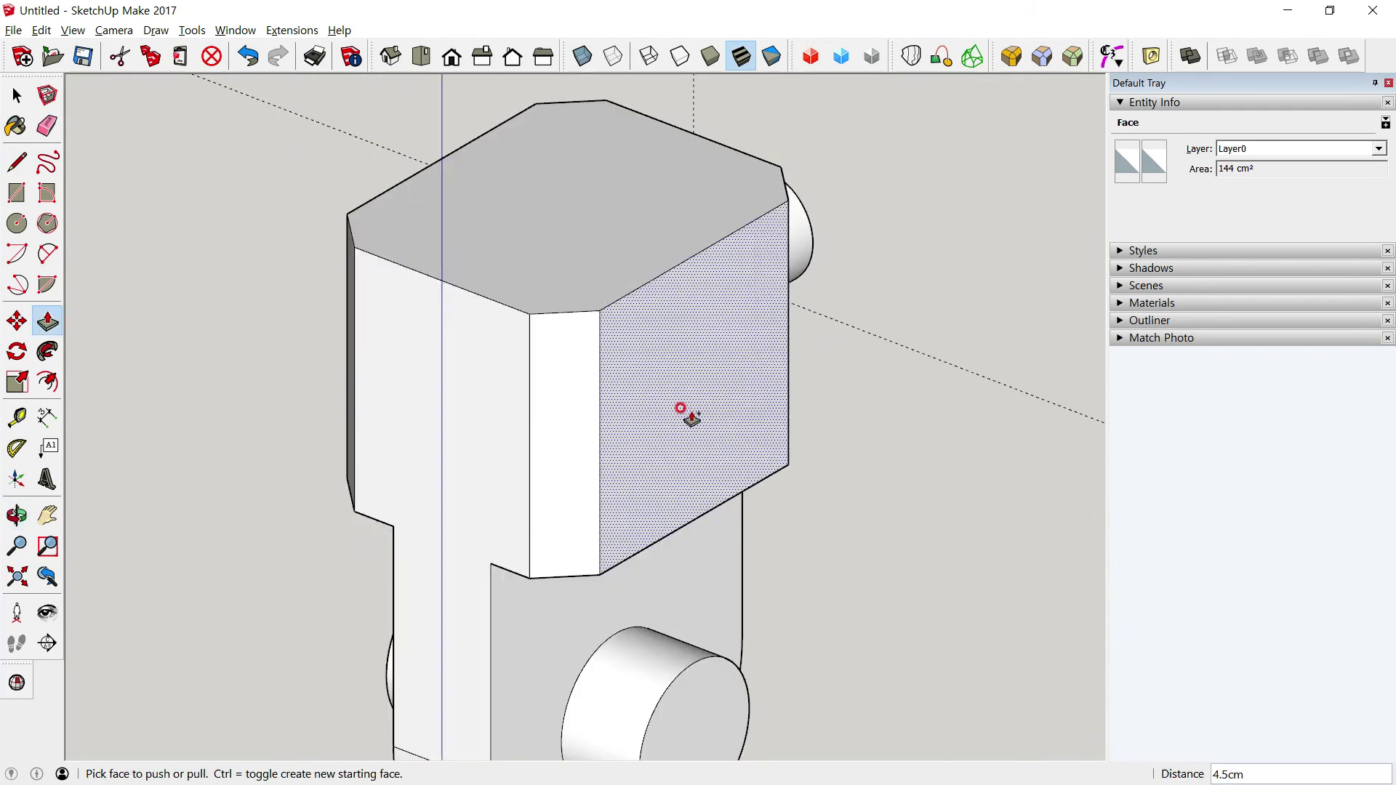
Add guides 6 cm in on the left side and draw a 2.5 cm circle at their crossing
click(29, 414)
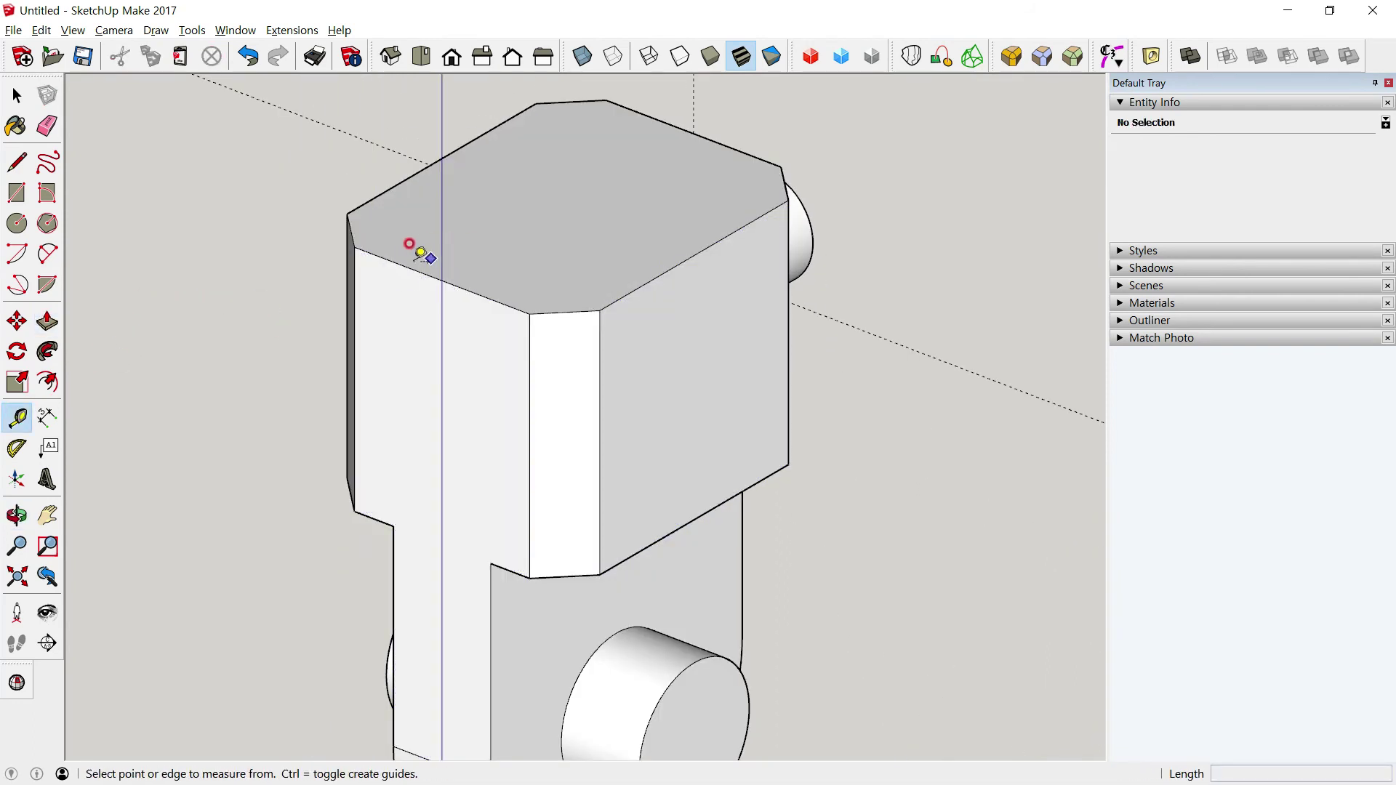
click(408, 267)
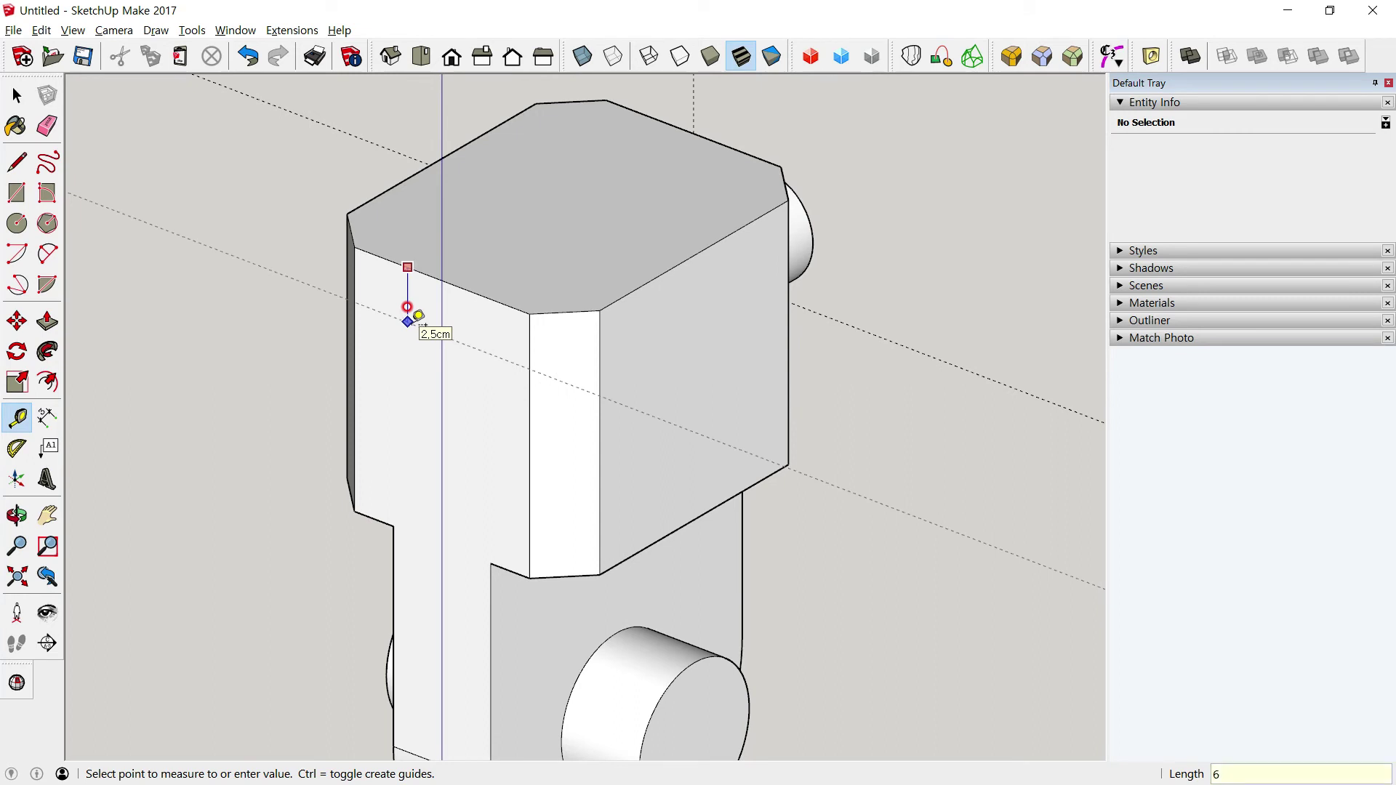
key(Return)
click(354, 263)
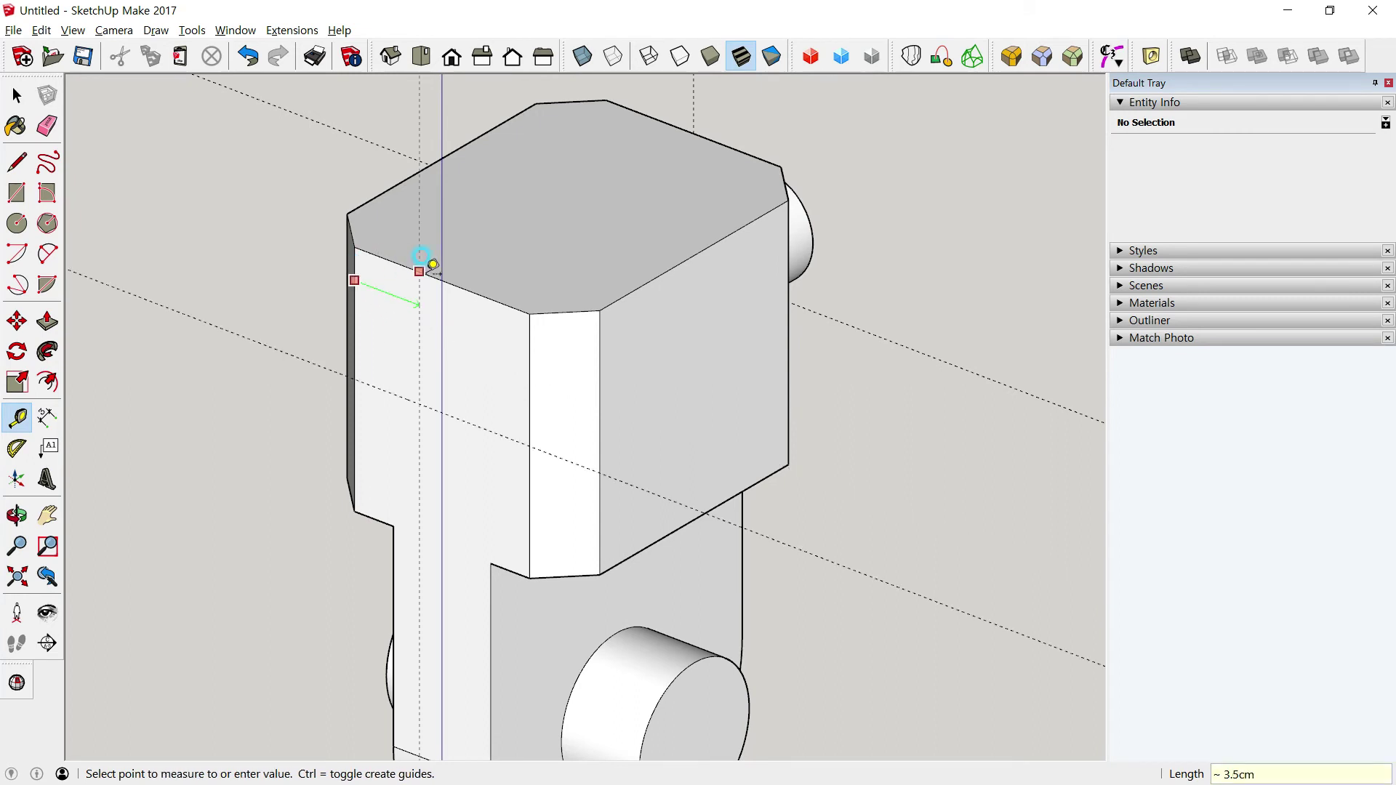
click(439, 263)
click(22, 226)
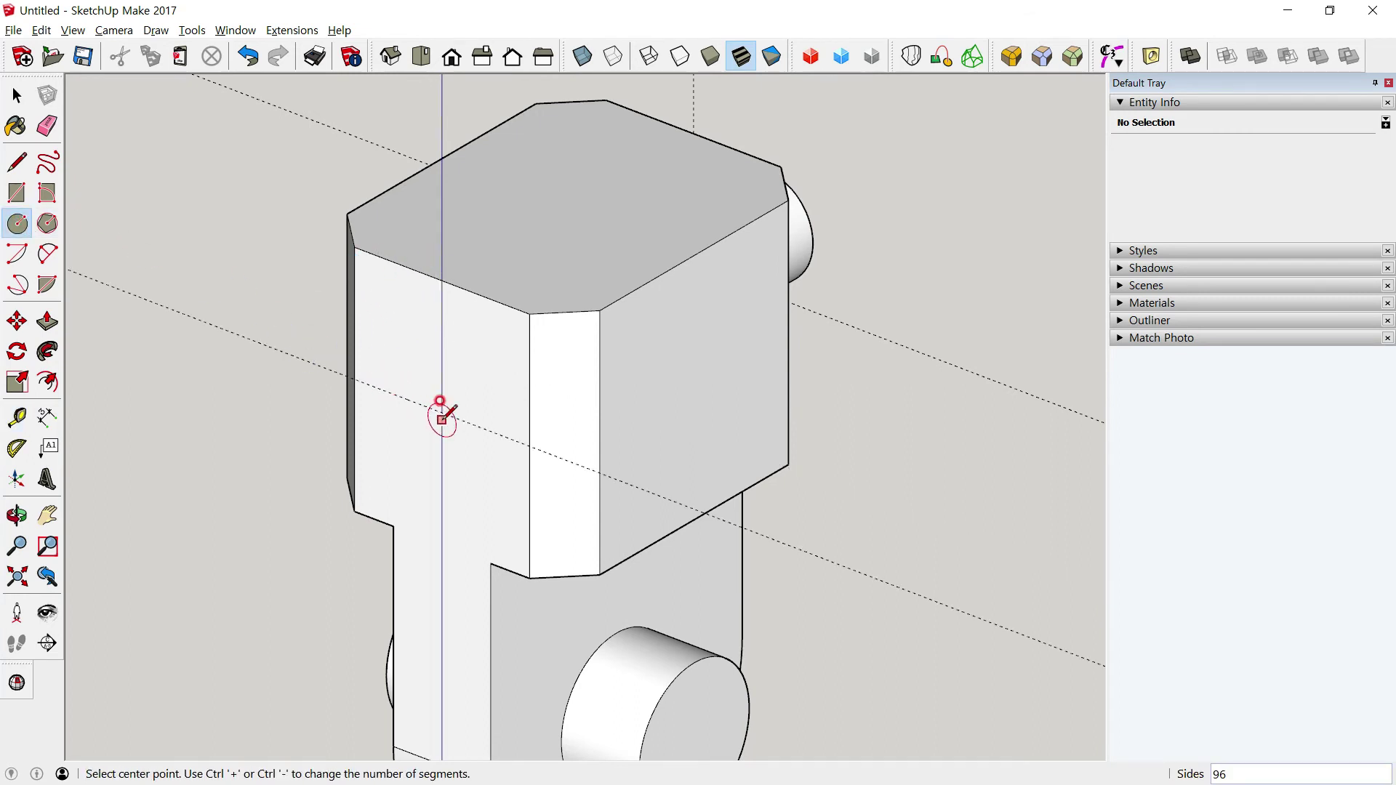
click(442, 412)
text(5)
key(Return)
Pull the left circle out 4.5 cm into a cylinder
key(p)
click(463, 416)
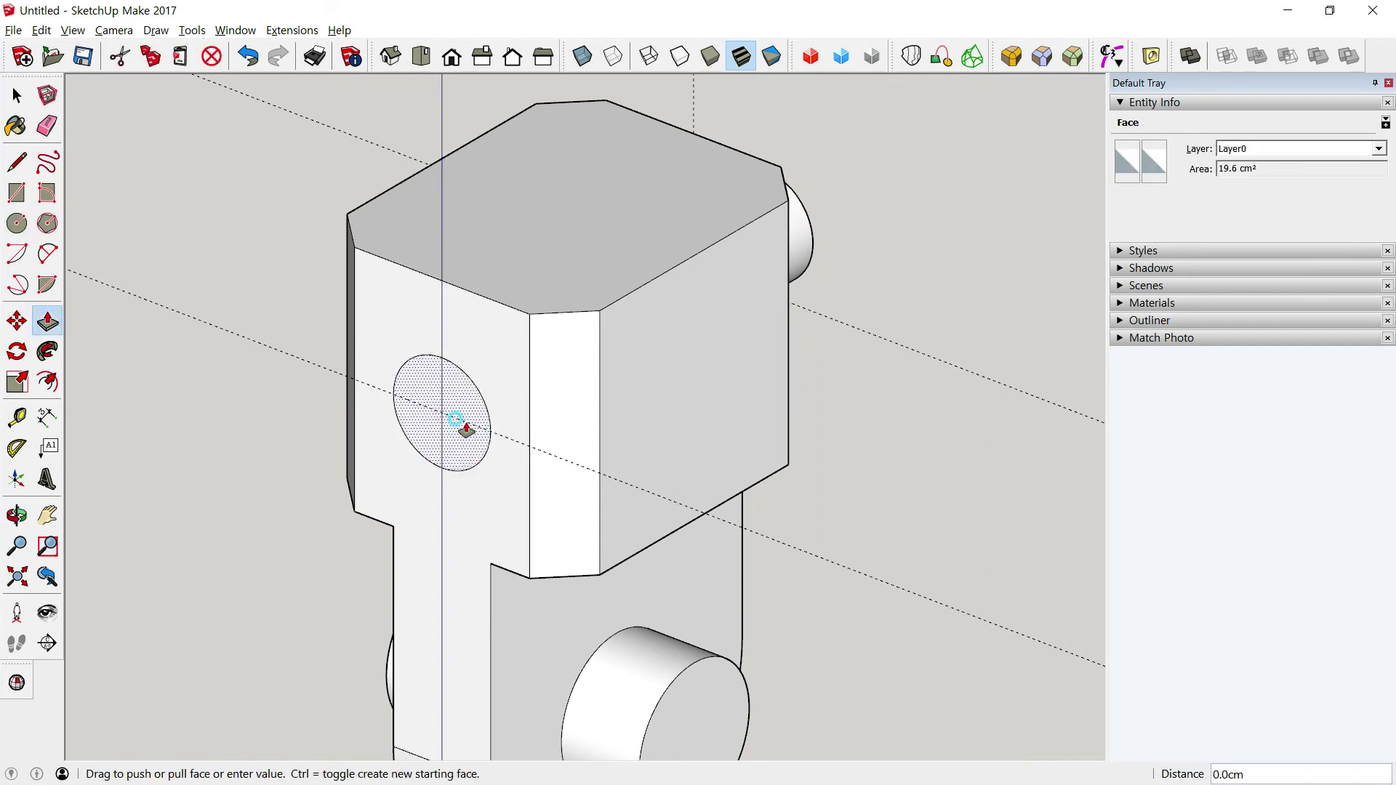
click(404, 440)
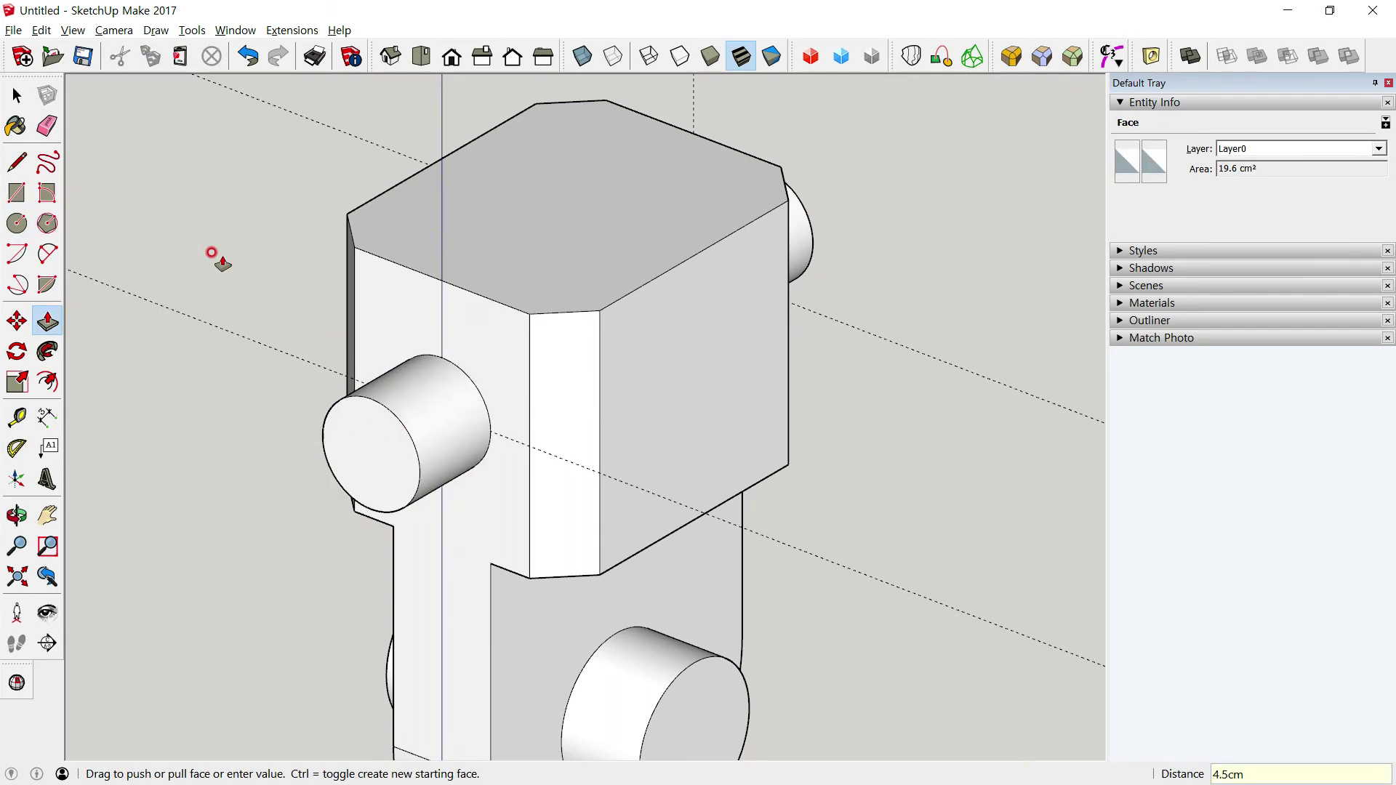
click(18, 95)
Group all the hinge geometry into a single 4186.5 cm³ solid and reselect it
triple_click(642, 320)
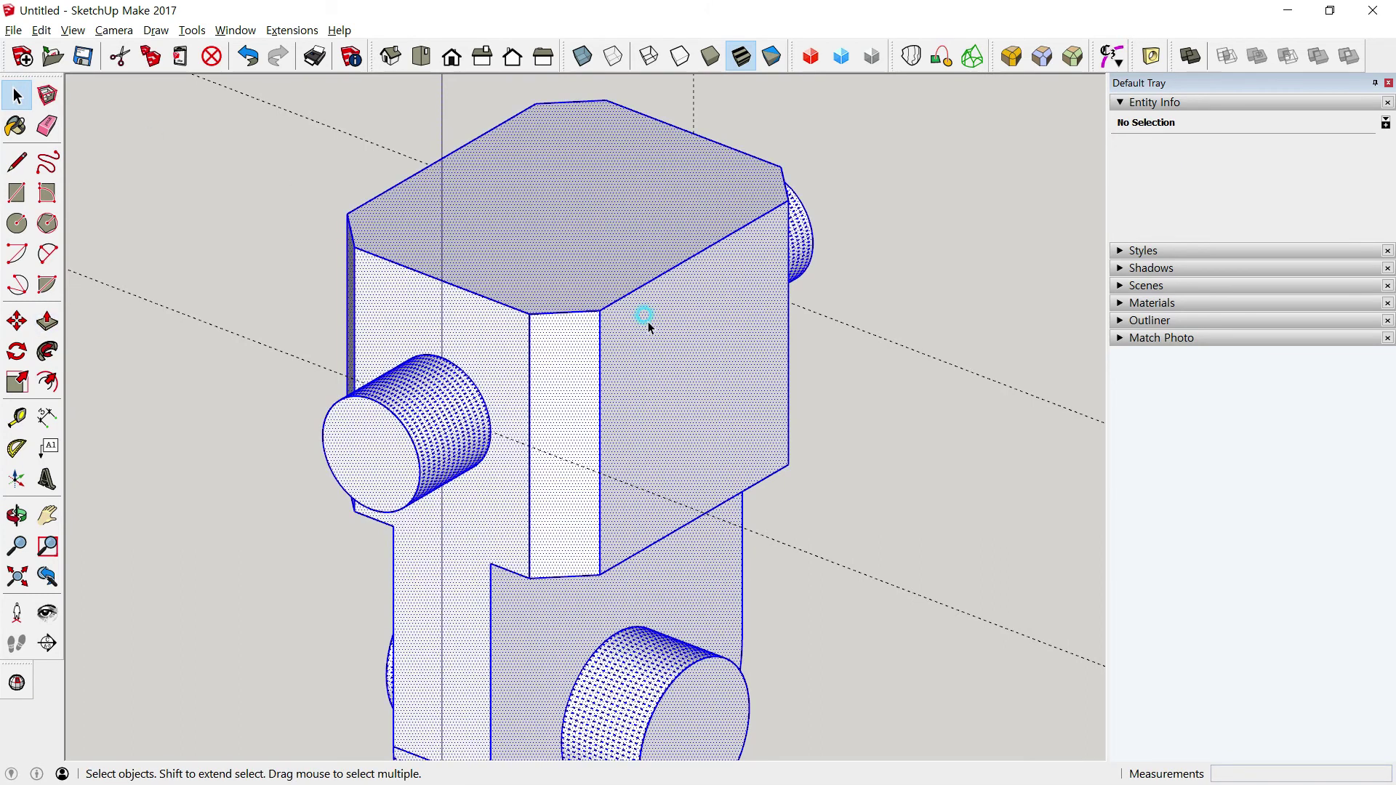
right_click(648, 322)
click(701, 434)
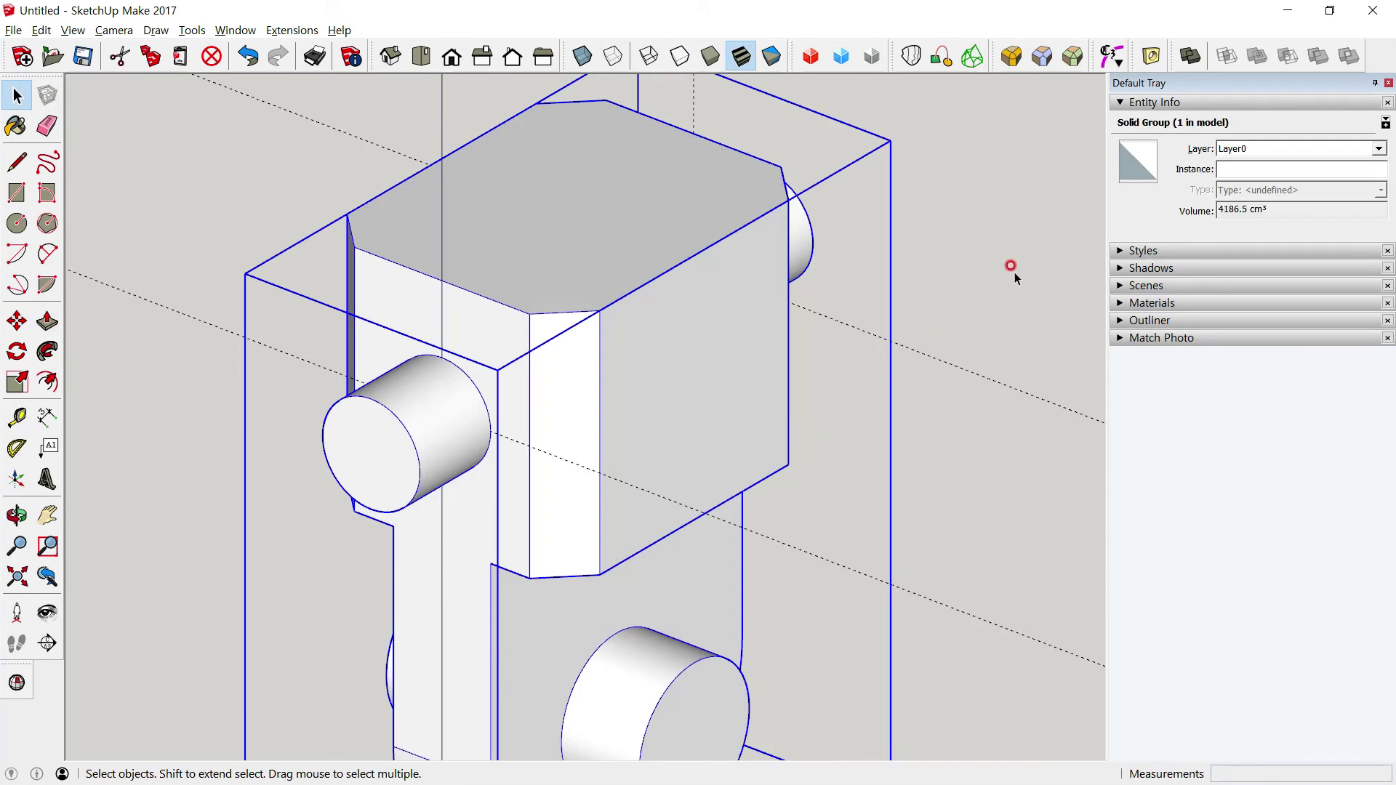
mouse_move(449, 348)
middle_down()
mouse_move(747, 427)
mouse_move(578, 410)
middle_up()
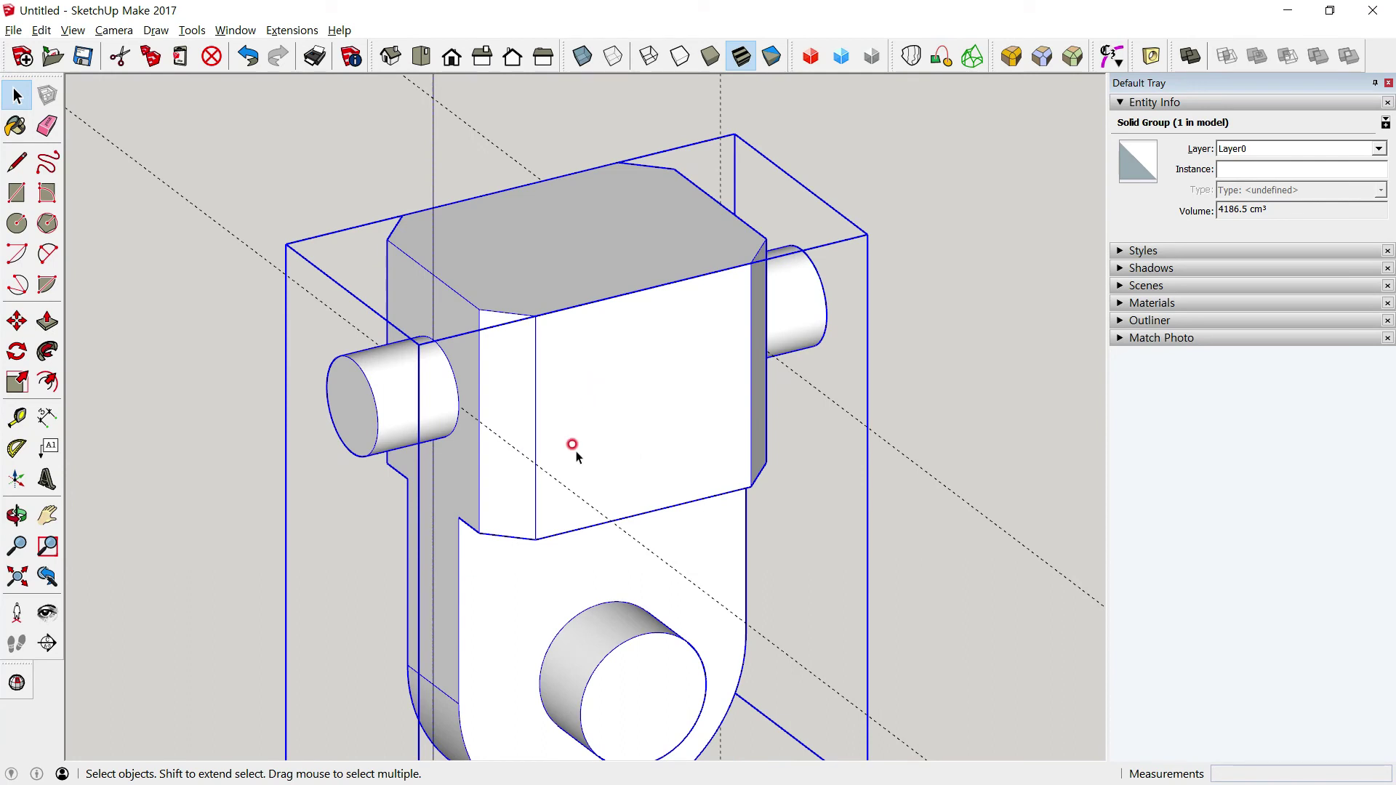
click(141, 458)
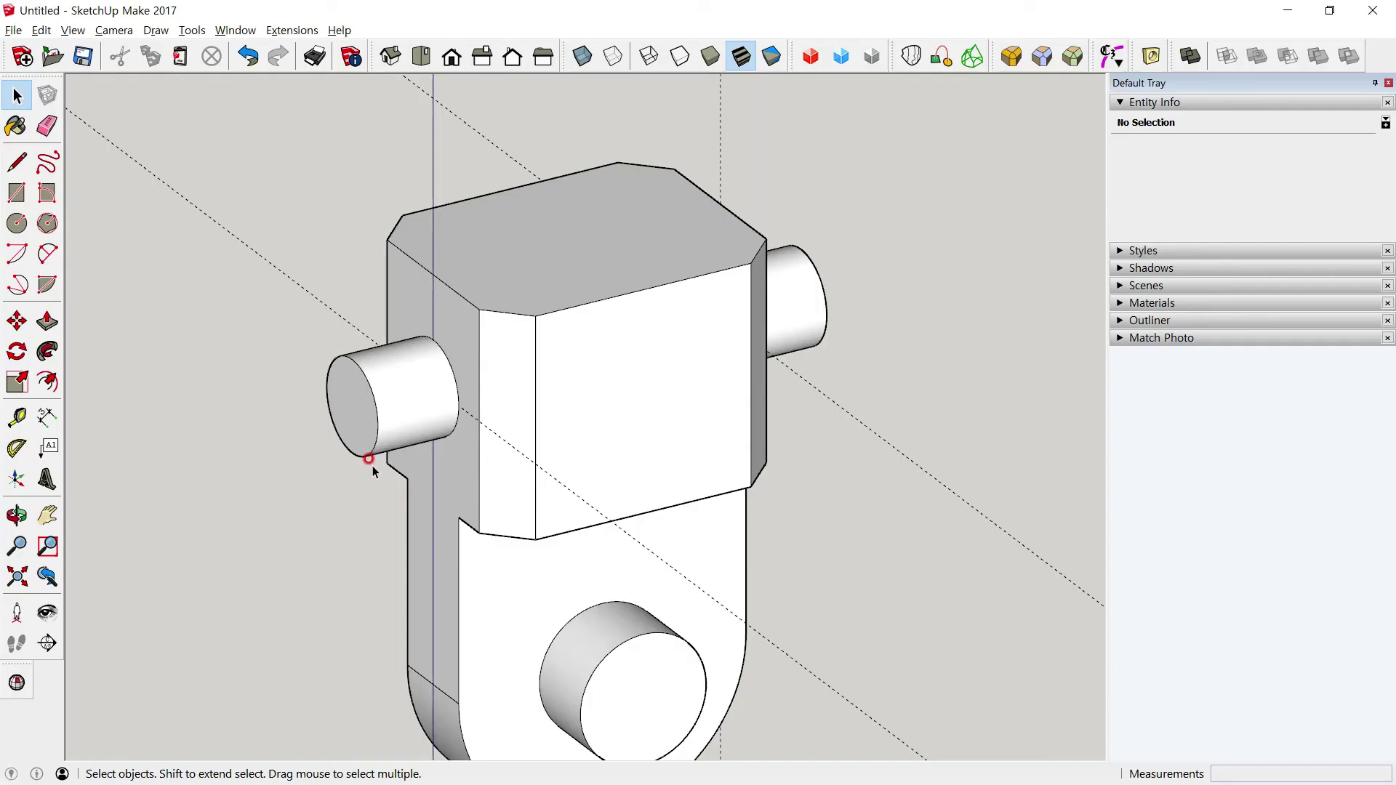
click(623, 384)
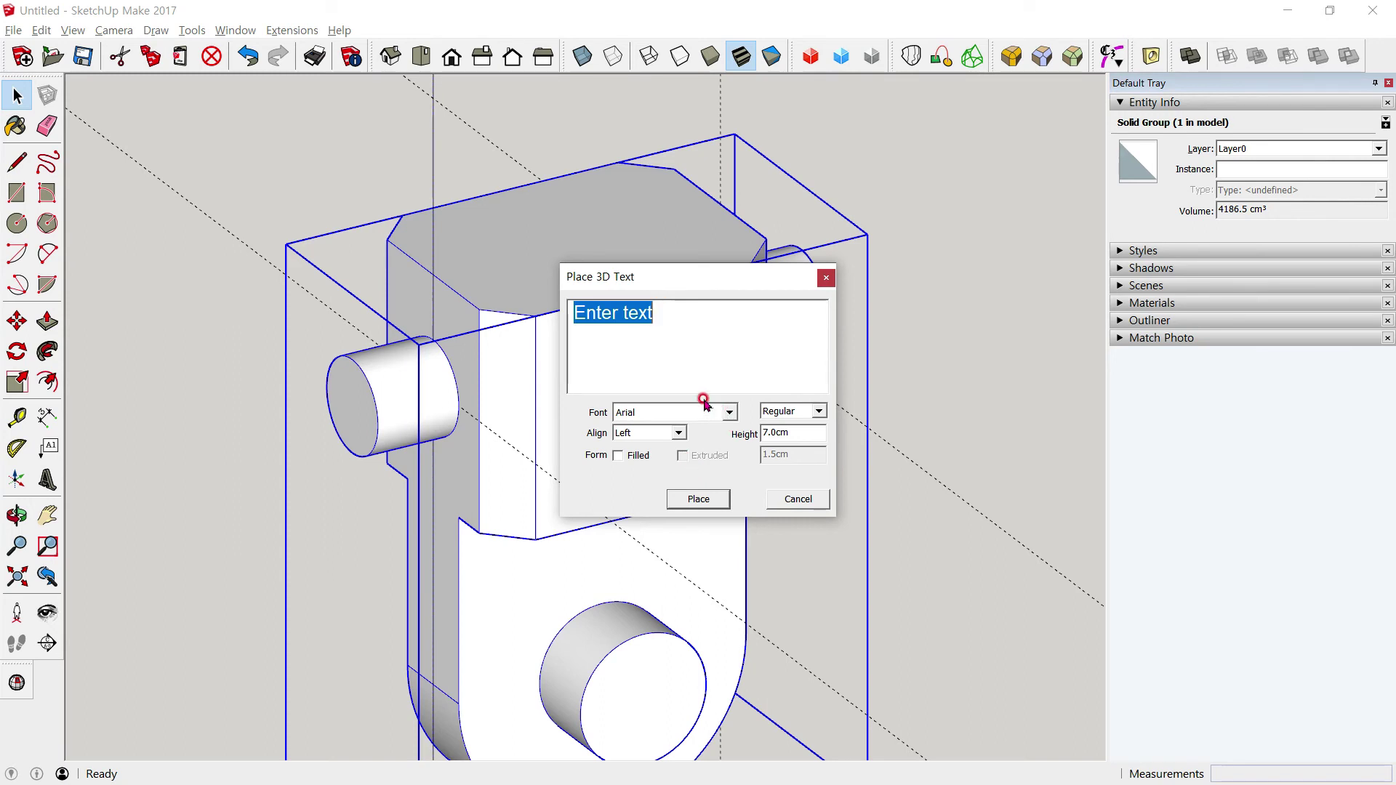
Place filled 3D text '01' on the head block from the Back view
text(01)
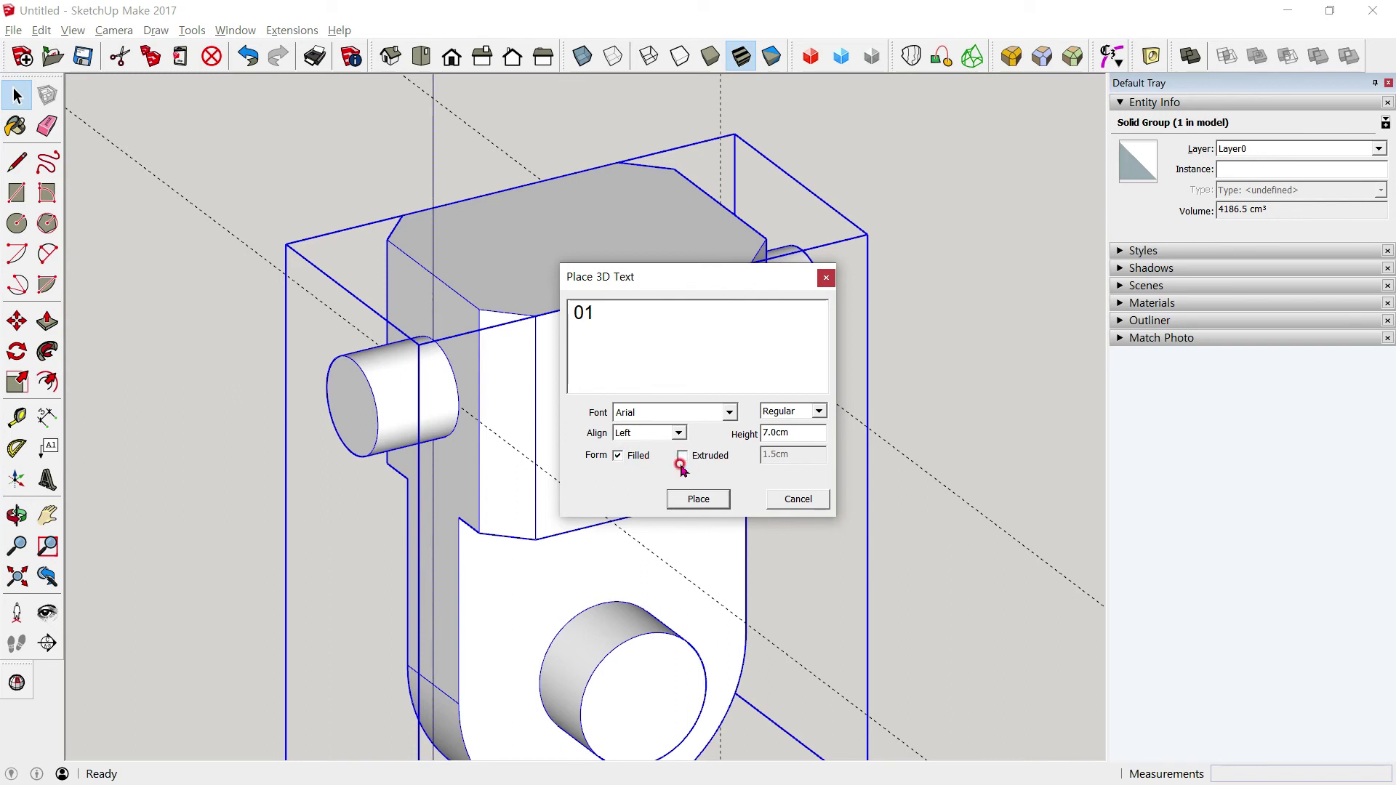
click(700, 499)
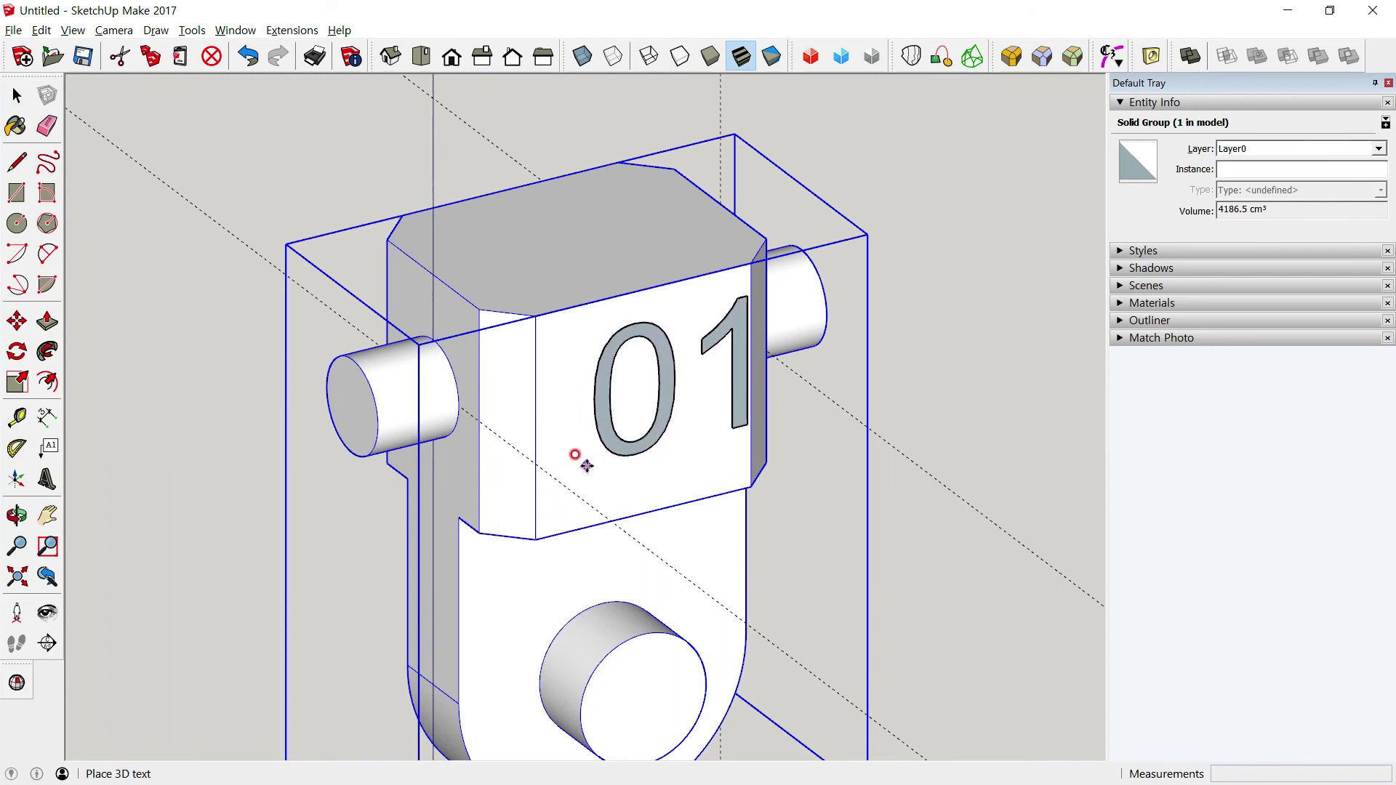
click(476, 65)
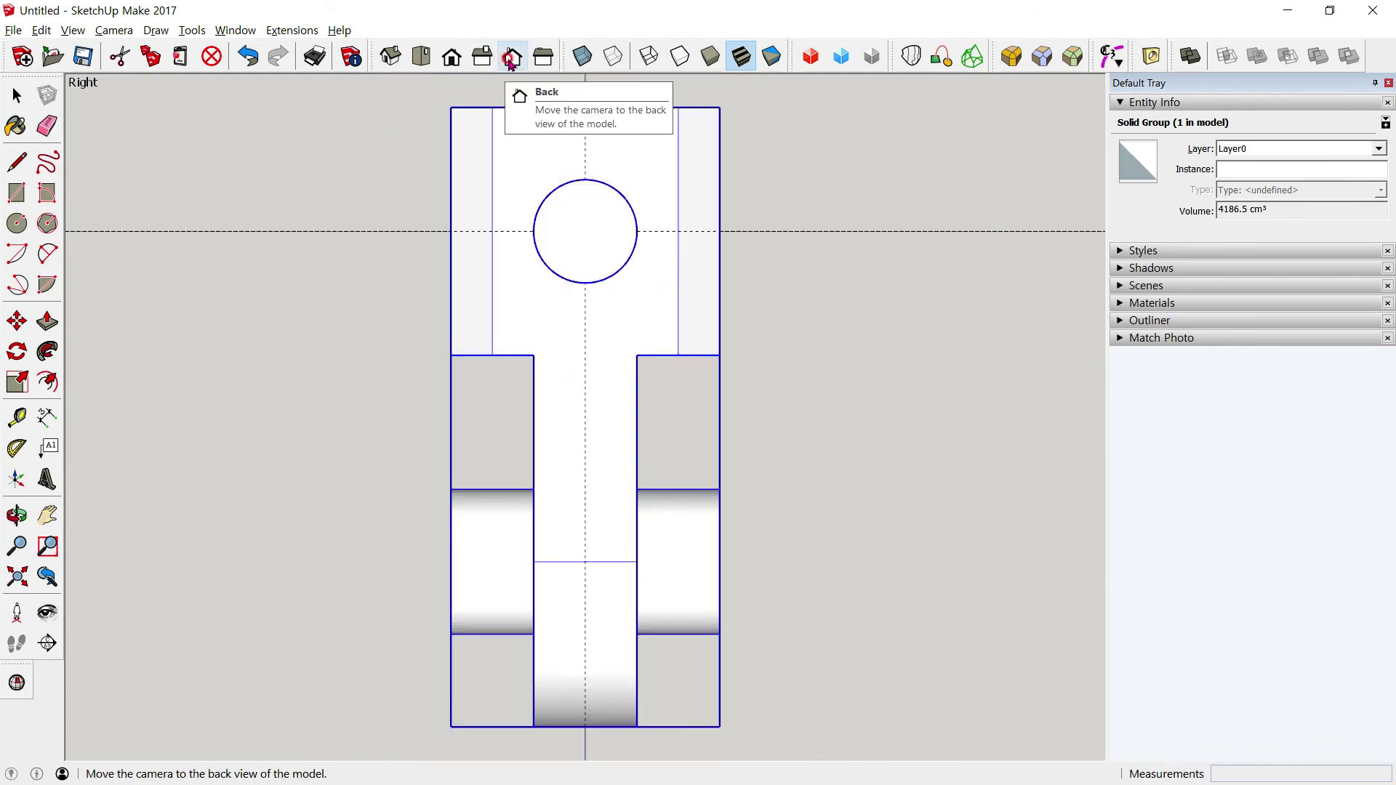
click(512, 57)
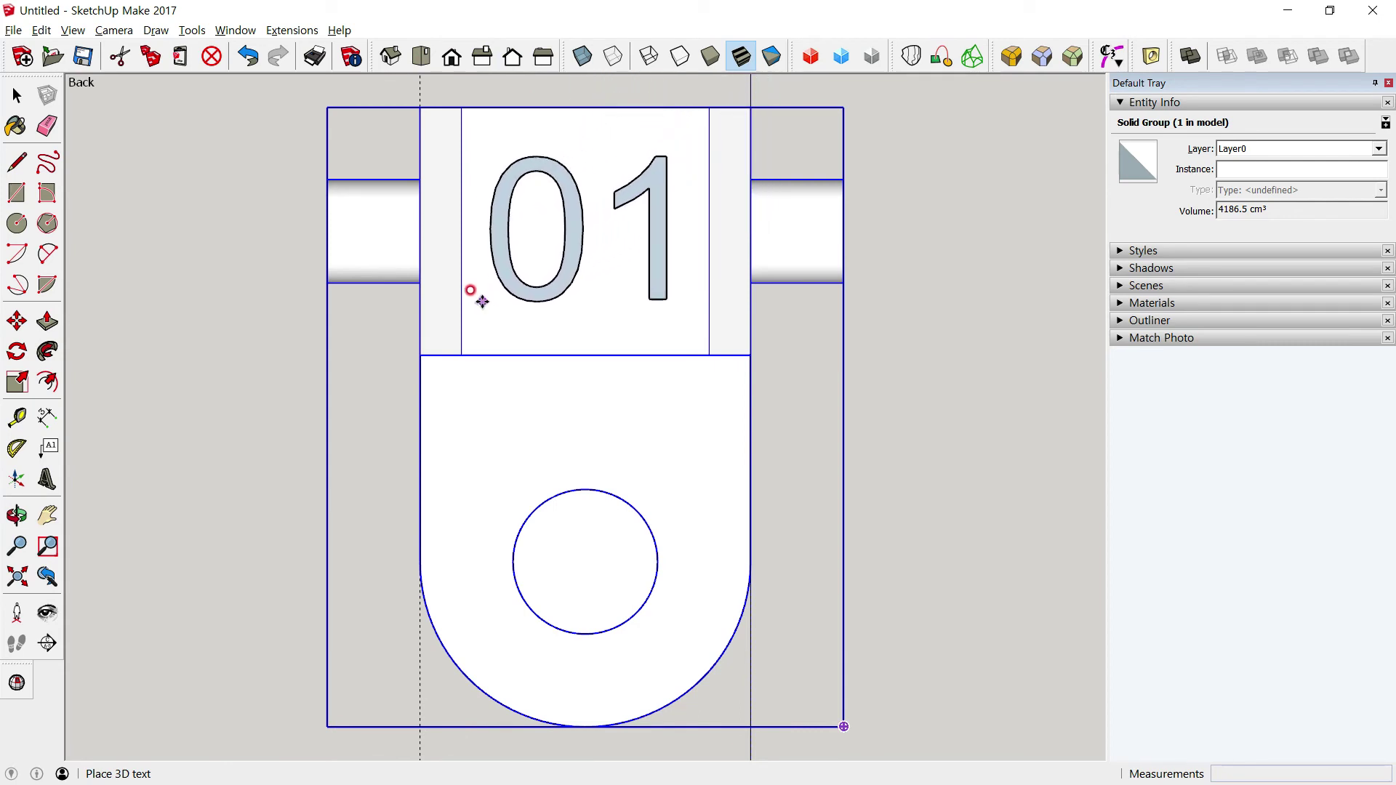
click(477, 295)
click(16, 96)
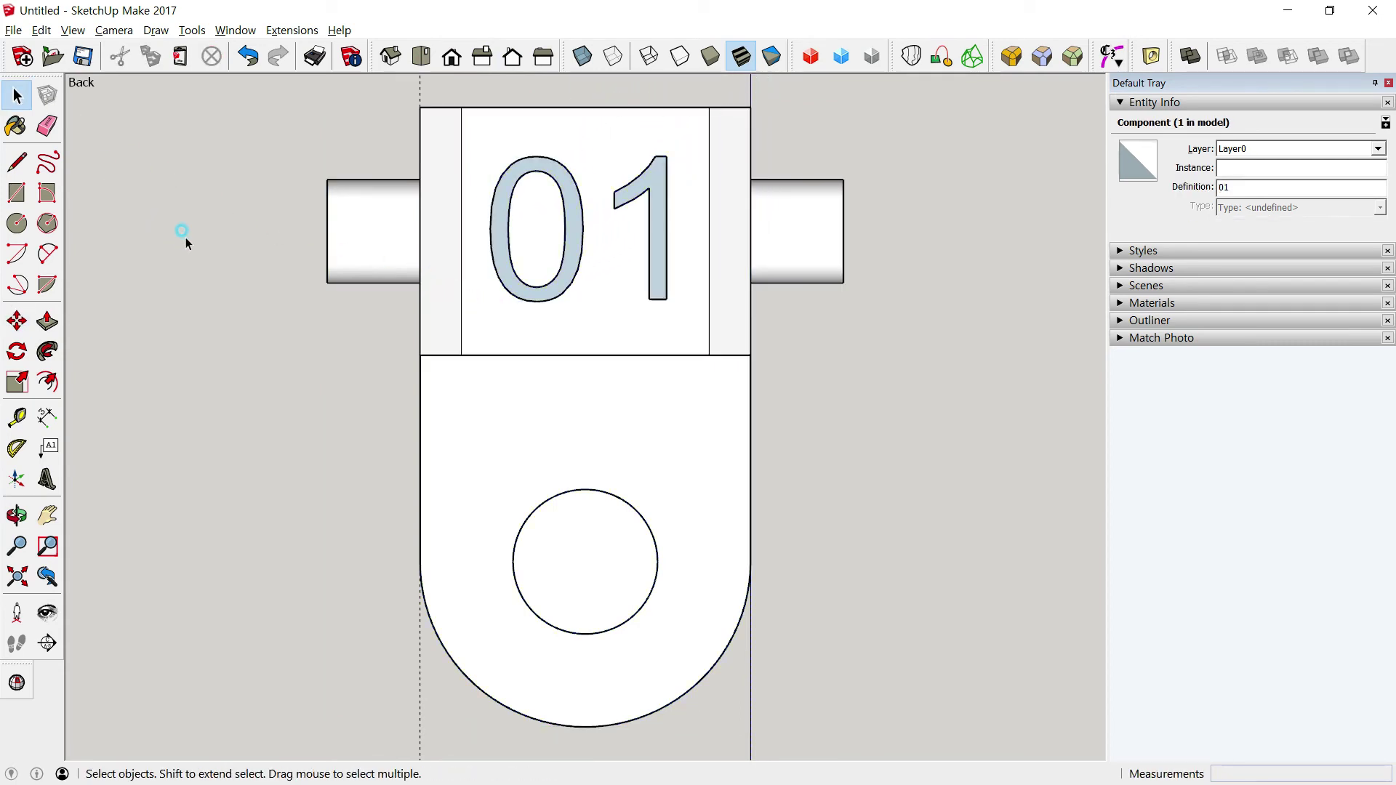
Explode the solid group into loose geometry
middle_drag(177, 231, 423, 395)
click(650, 165)
right_click(649, 165)
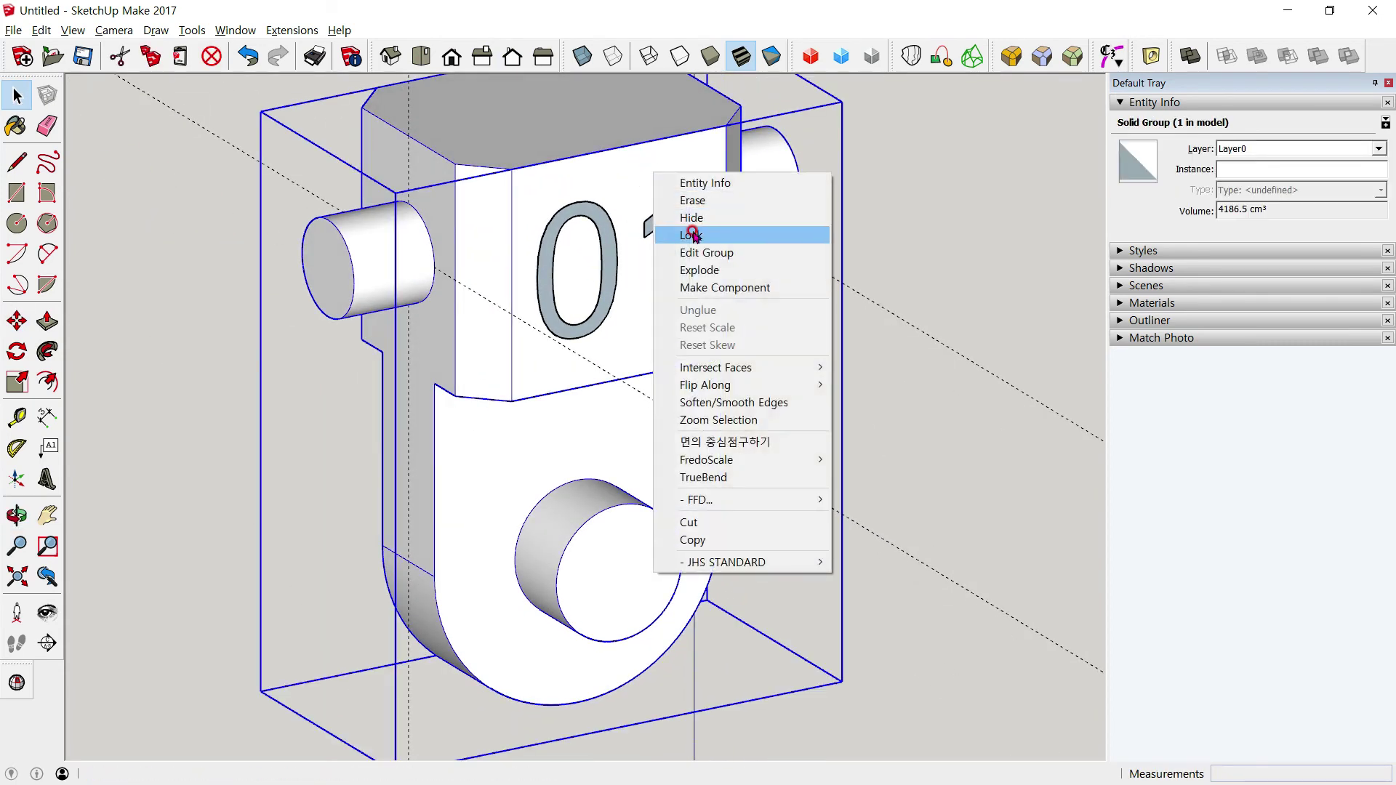
click(698, 269)
click(899, 229)
Explode the 01 text component into loose faces and select the 0 face
click(601, 242)
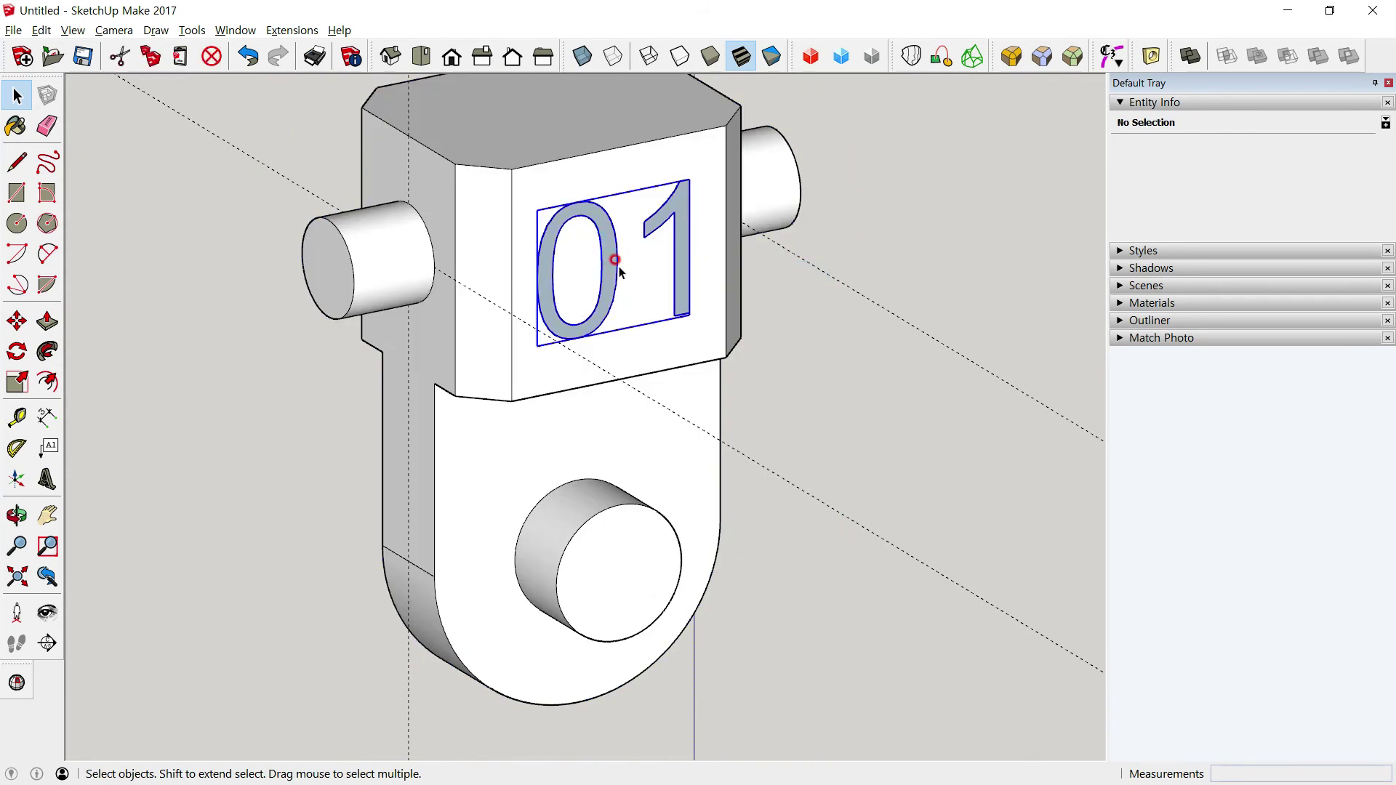
scroll(600, 242, up, 2)
right_click(604, 233)
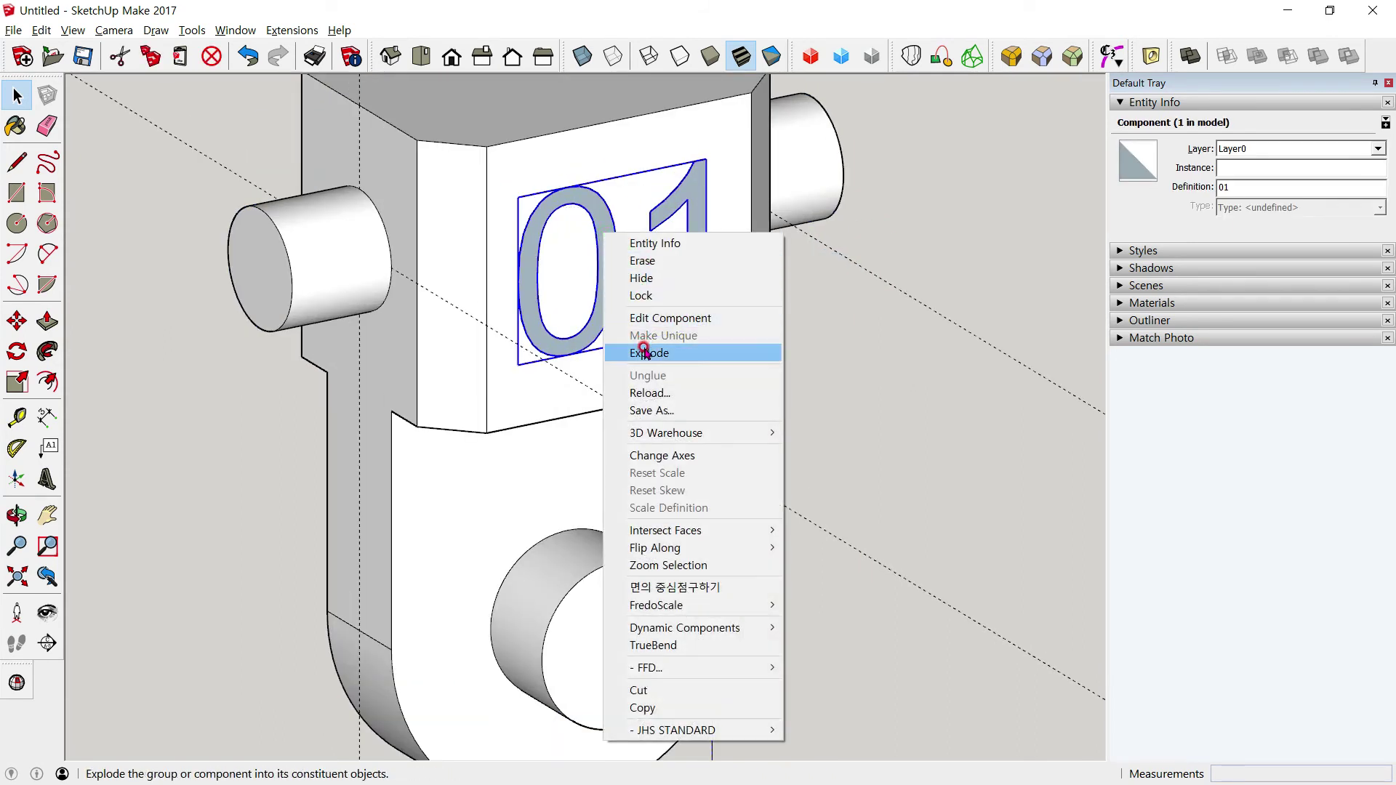
click(649, 352)
click(841, 312)
scroll(576, 224, up, 2)
scroll(608, 204, up, 2)
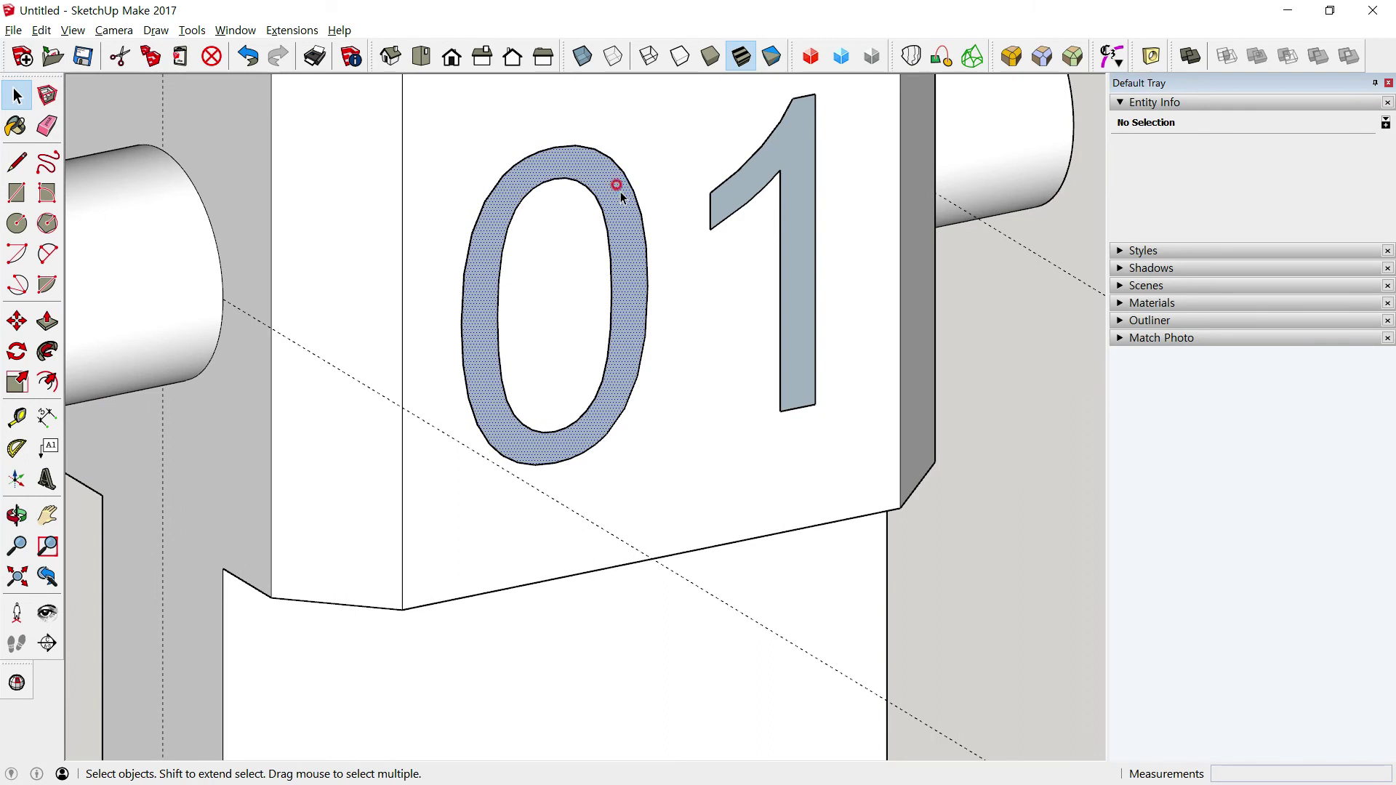
click(620, 230)
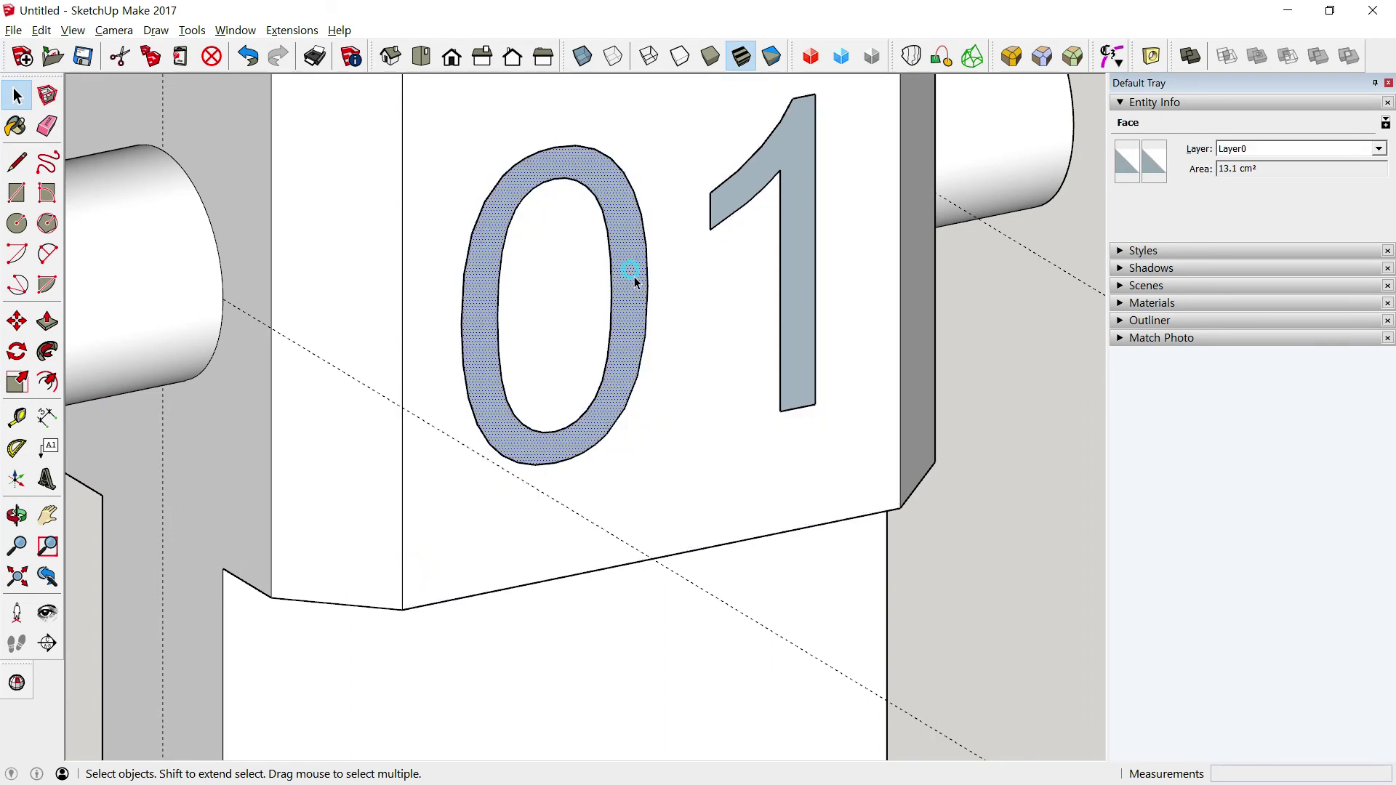
Try extruding the 0 face about 0.2 cm, then cancel the extrusion
mouse_move(673, 269)
middle_down()
mouse_move(807, 327)
mouse_move(805, 279)
middle_up()
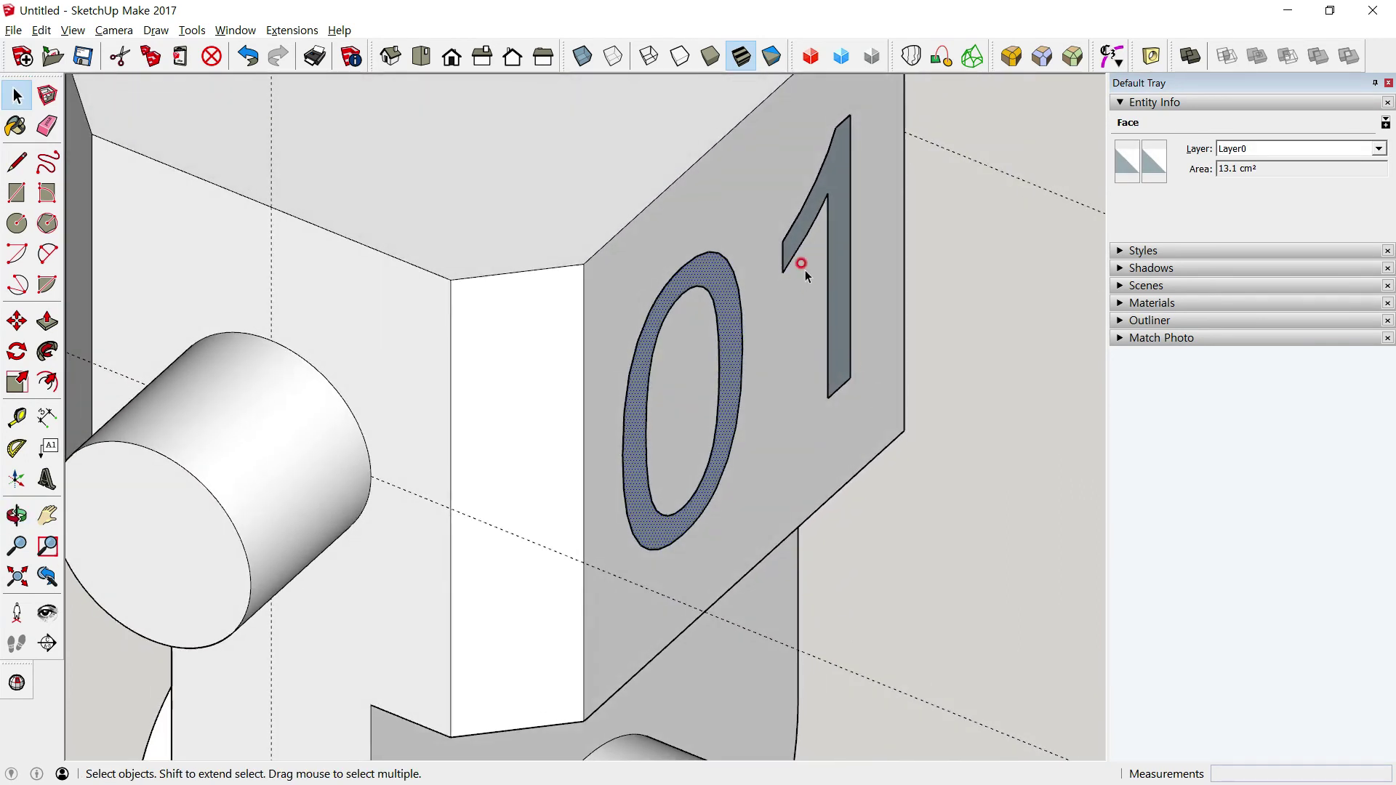
click(944, 230)
click(841, 248)
middle_drag(845, 253, 495, 265)
click(496, 265)
scroll(549, 243, up, 3)
scroll(613, 245, up, 2)
scroll(674, 264, down, 2)
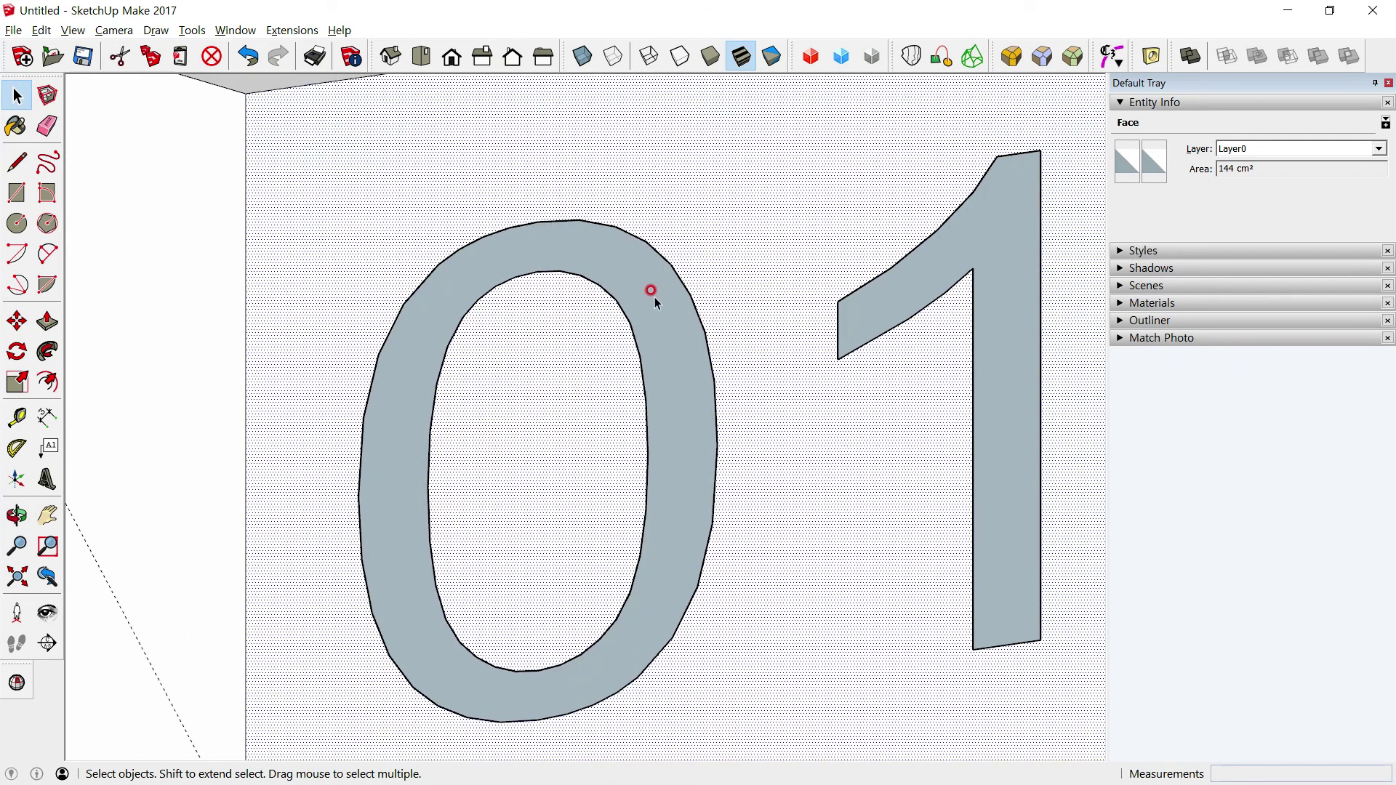
click(654, 290)
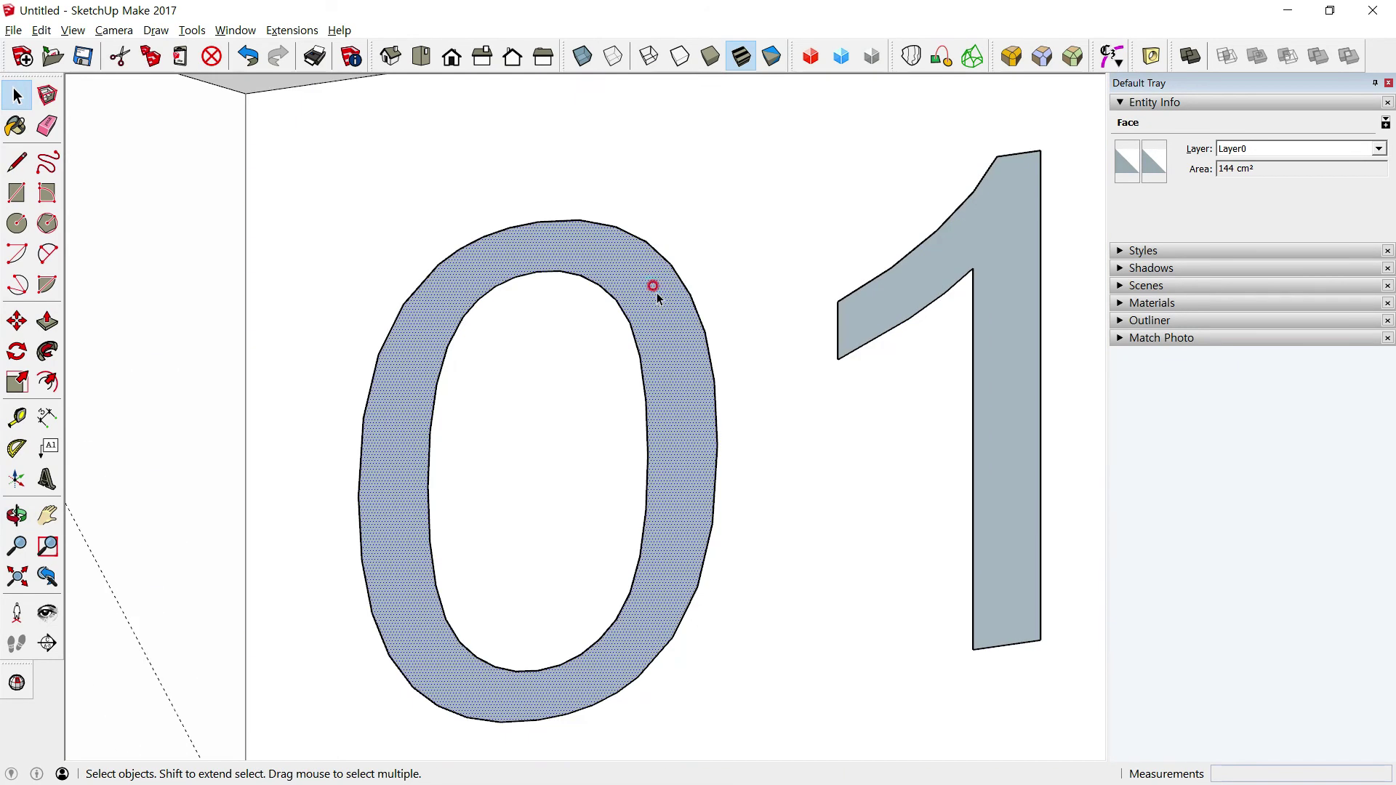
click(47, 320)
drag(454, 305, 522, 285)
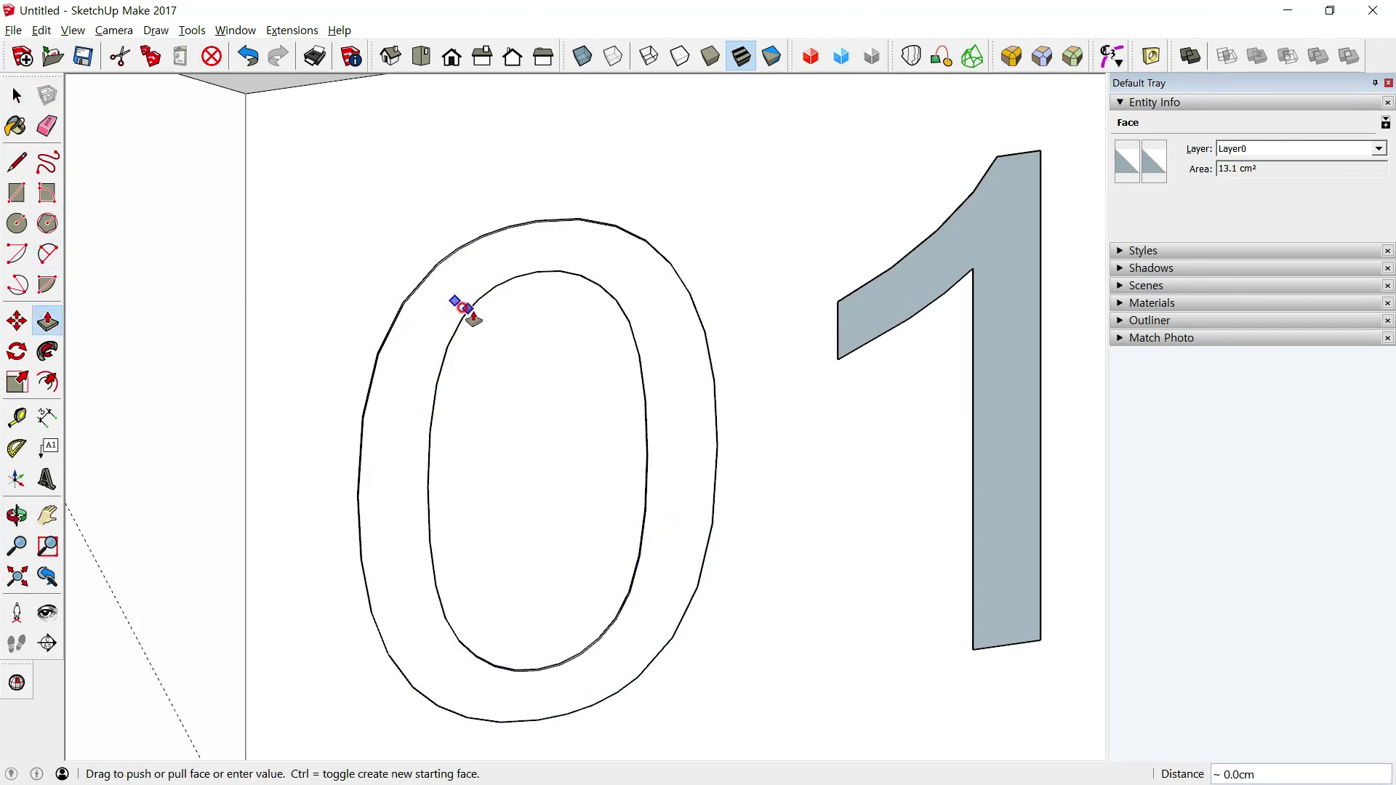
key(Escape)
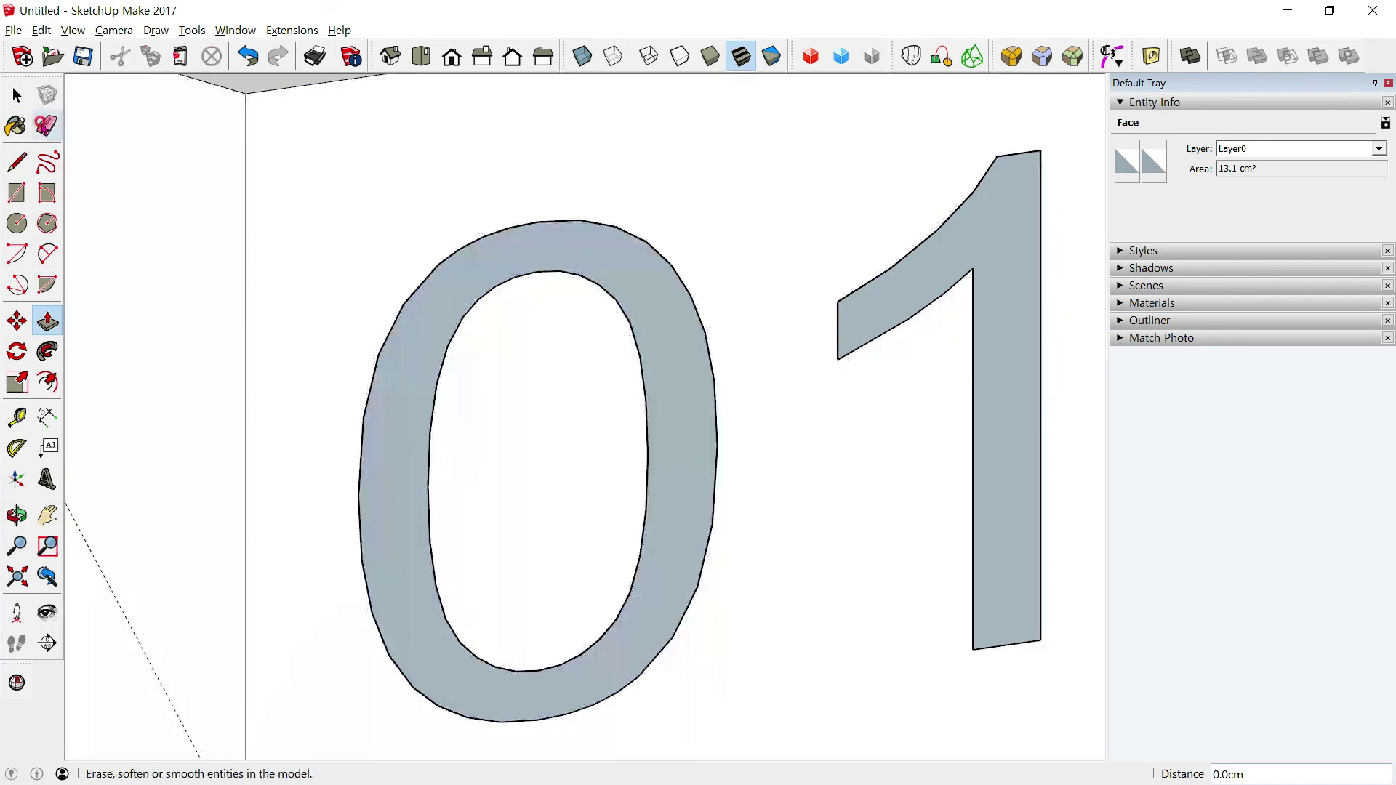
Delete the filled faces of the 0 and the 1, keeping their outlines
key(space)
click(520, 295)
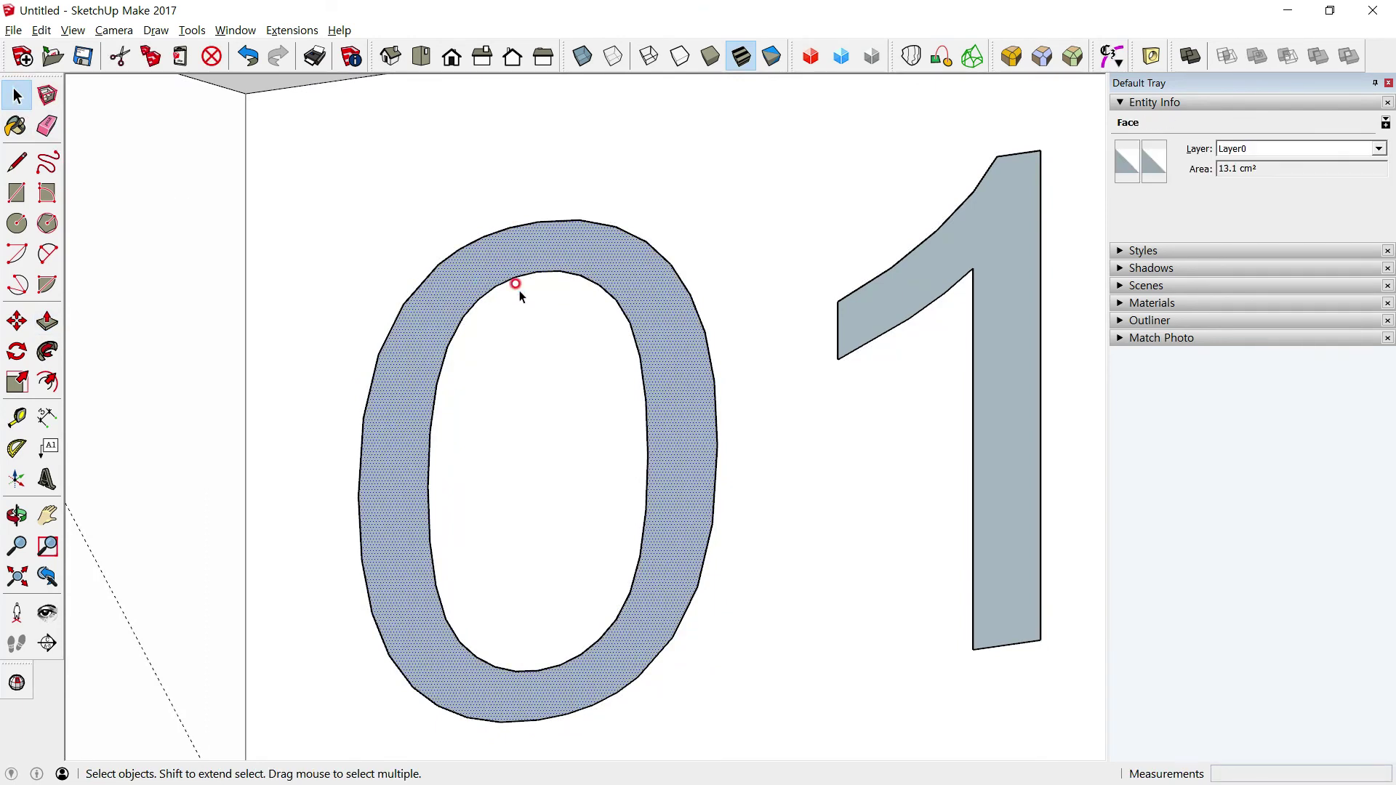
key(Delete)
middle_drag(473, 329, 575, 309)
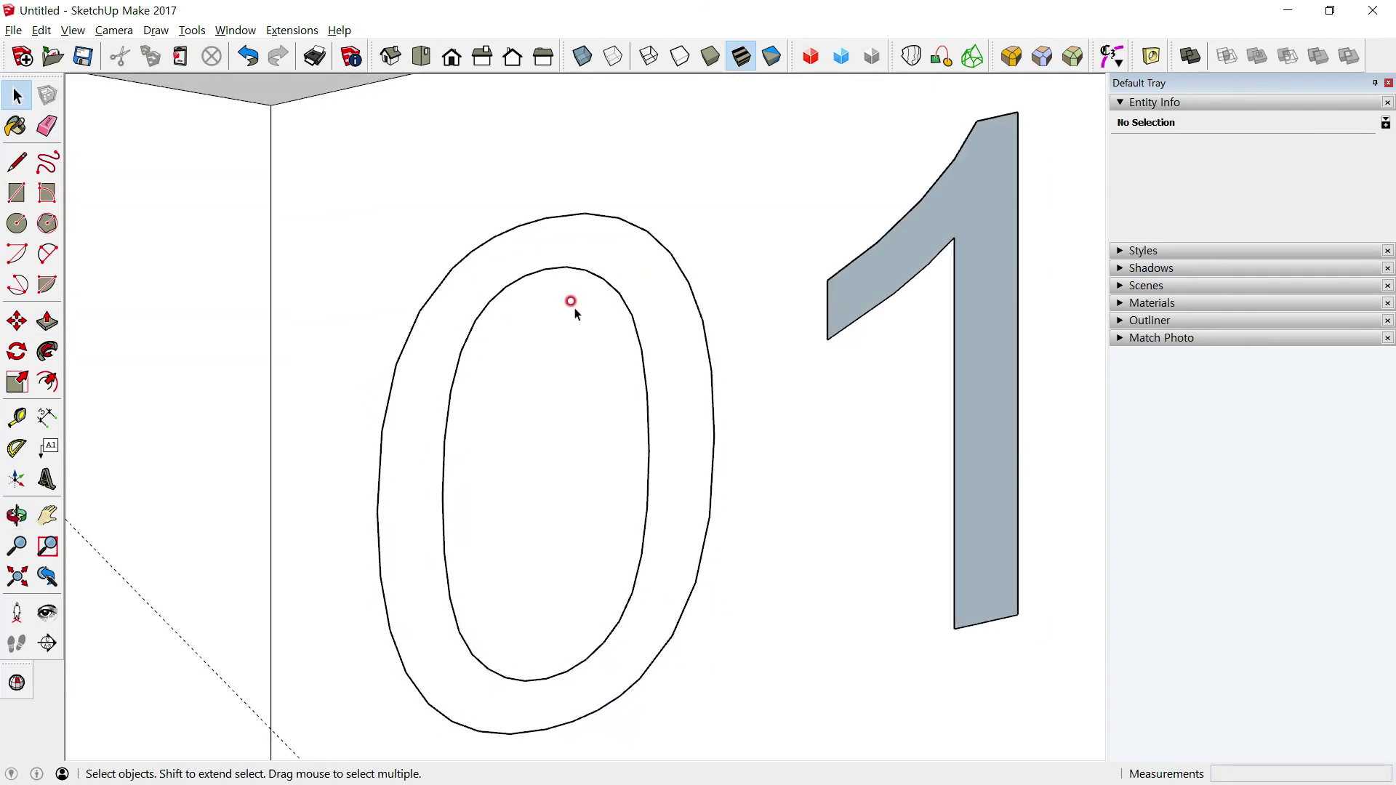
click(954, 217)
key(Delete)
scroll(567, 346, up, 2)
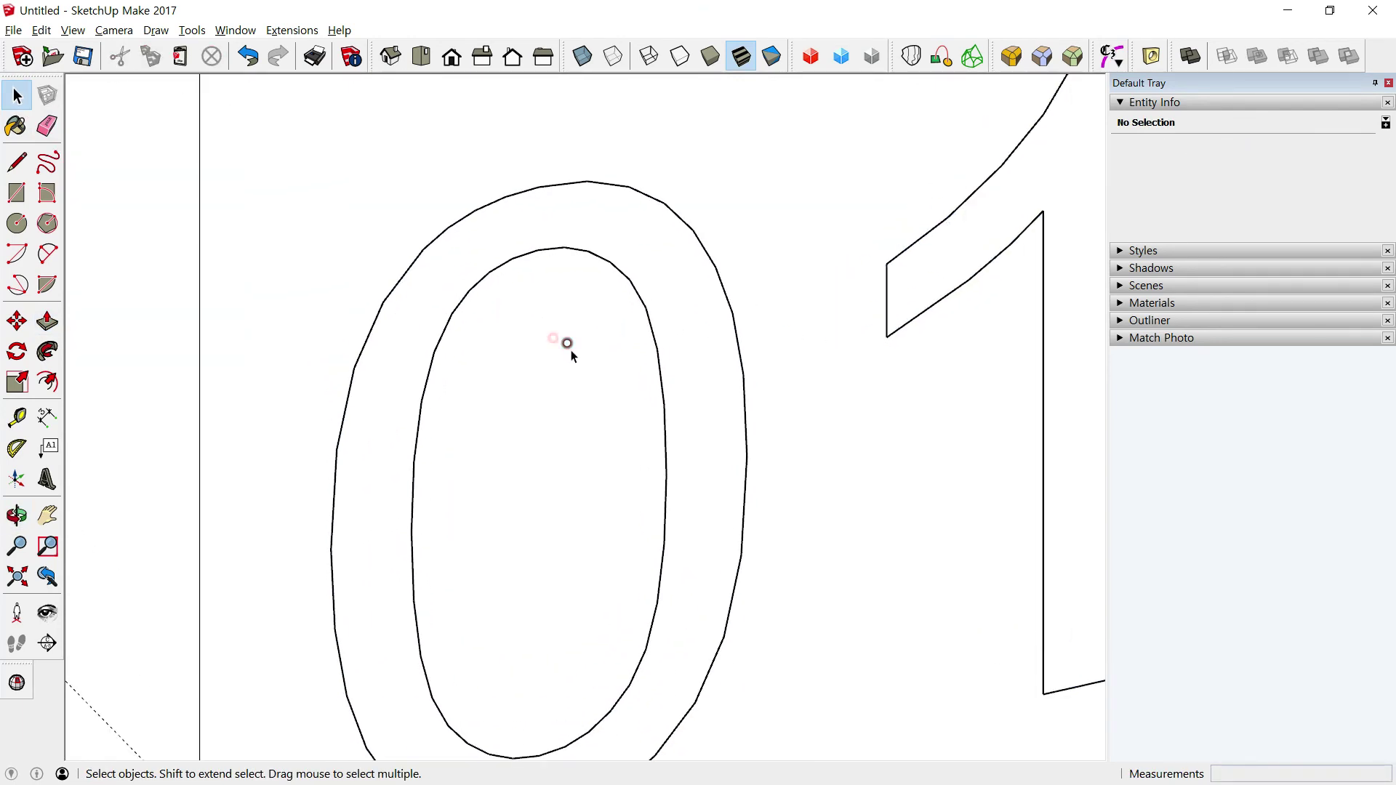
Retrace lines on the 0's outer and inner loops and the 1 outline to refill faces
click(16, 164)
click(384, 300)
click(424, 249)
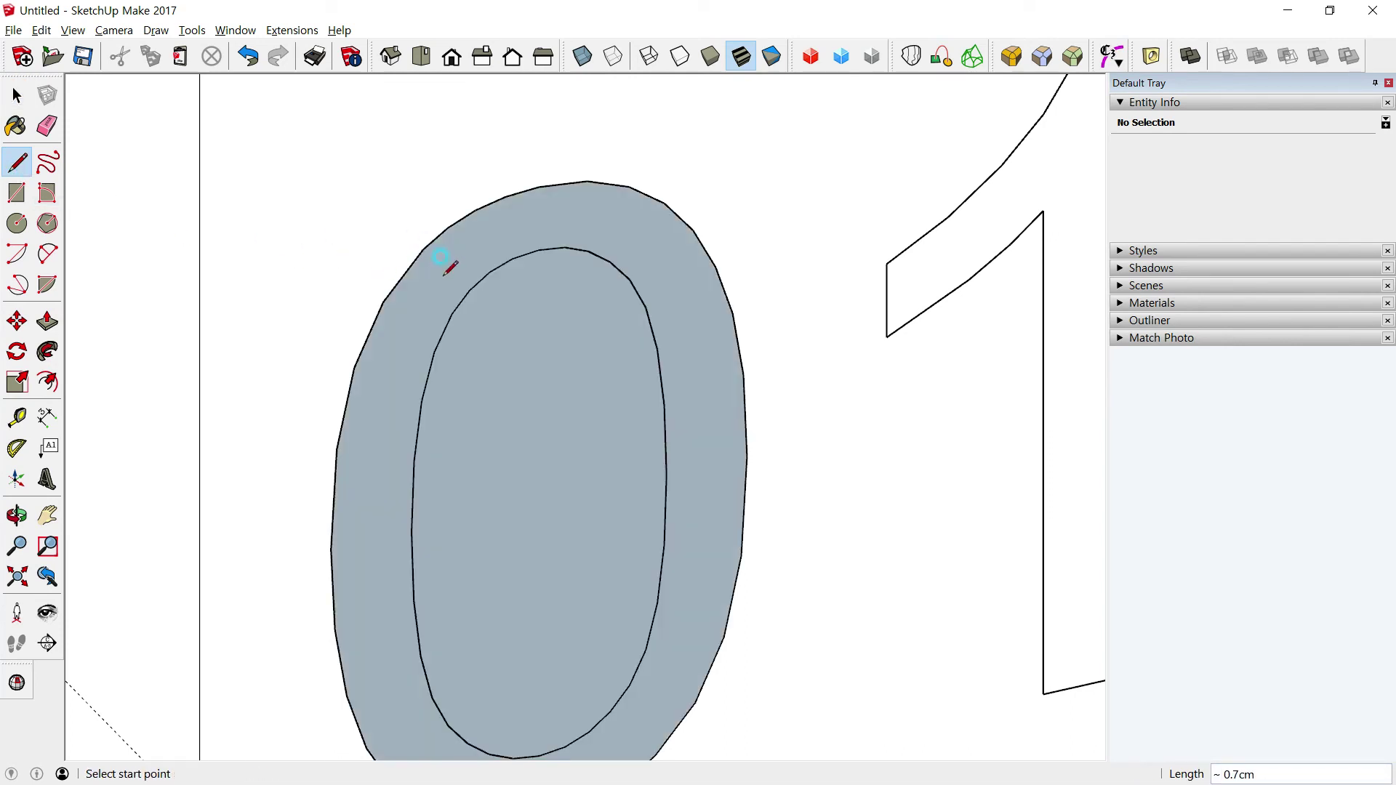
click(462, 301)
click(469, 289)
click(886, 263)
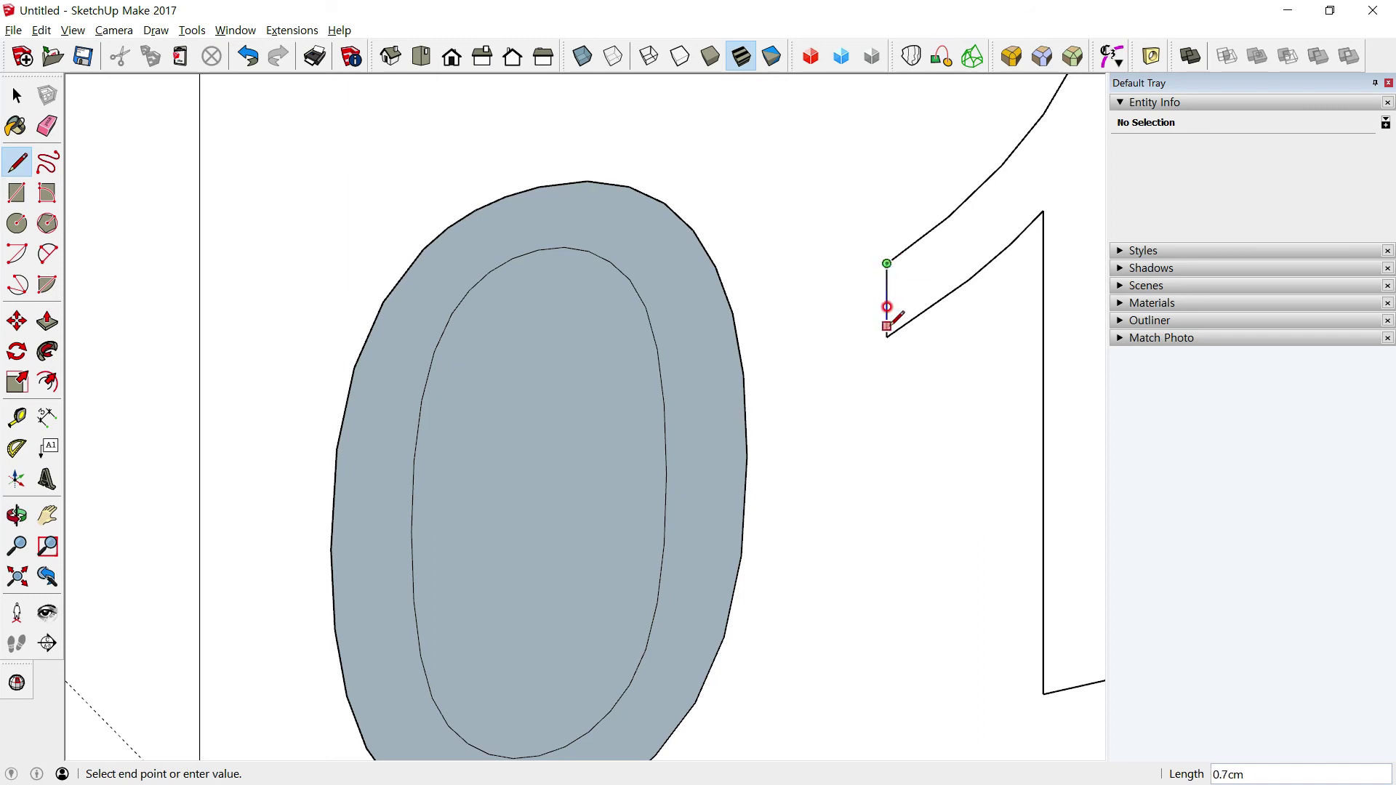
click(887, 336)
scroll(840, 331, down, 3)
click(17, 95)
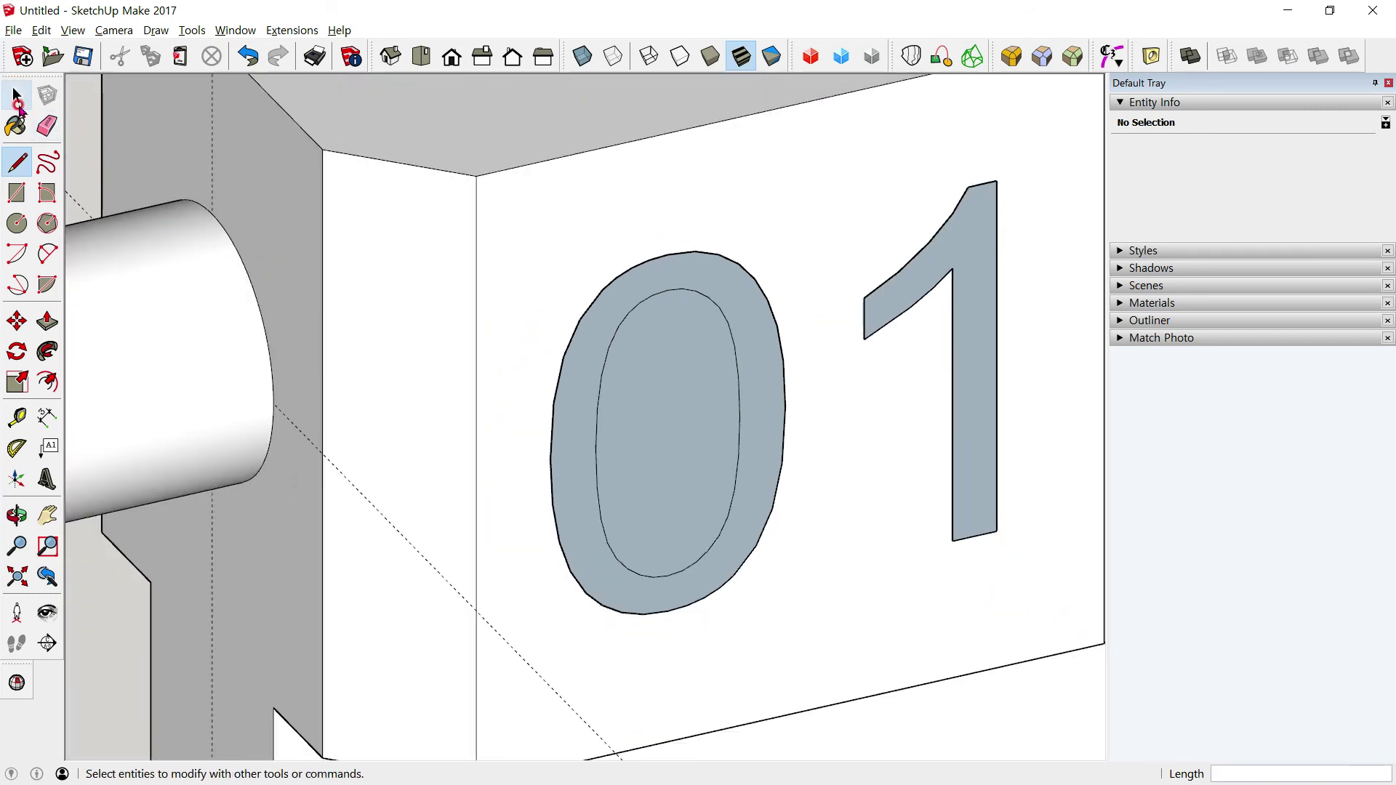
scroll(582, 305, up, 2)
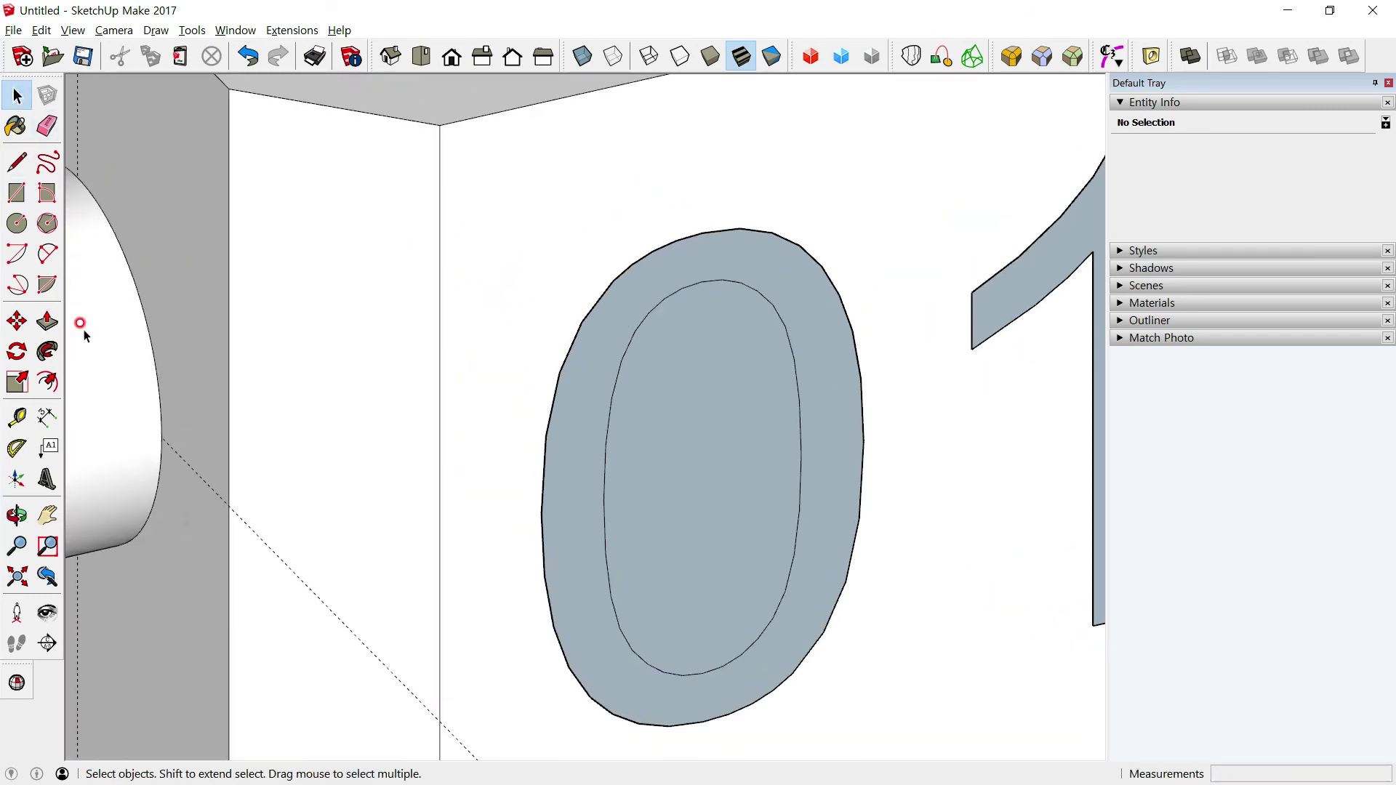
Redraw a short edge on the 0, undo a curve deletion, and select its 13.1 cm² ring face
key(l)
click(582, 322)
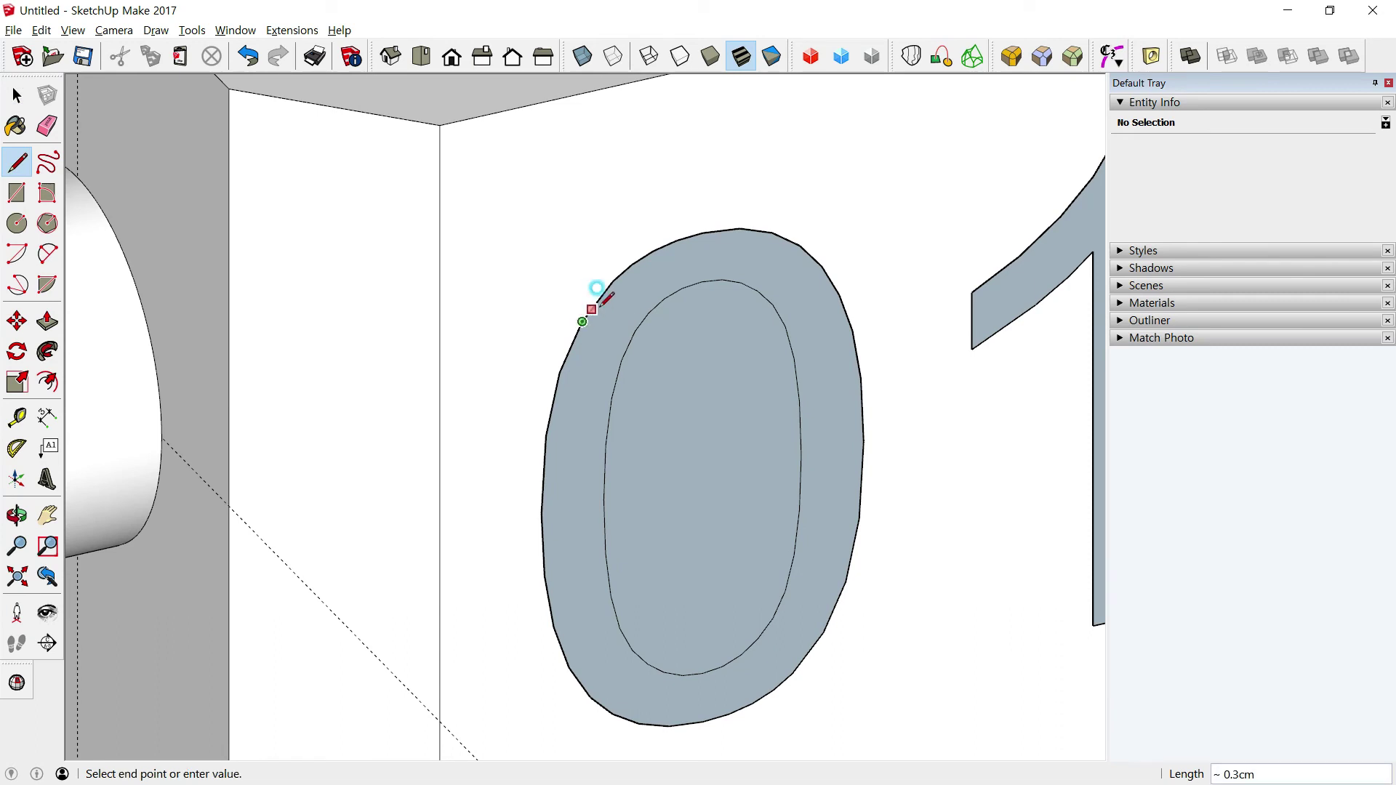
click(610, 265)
key(space)
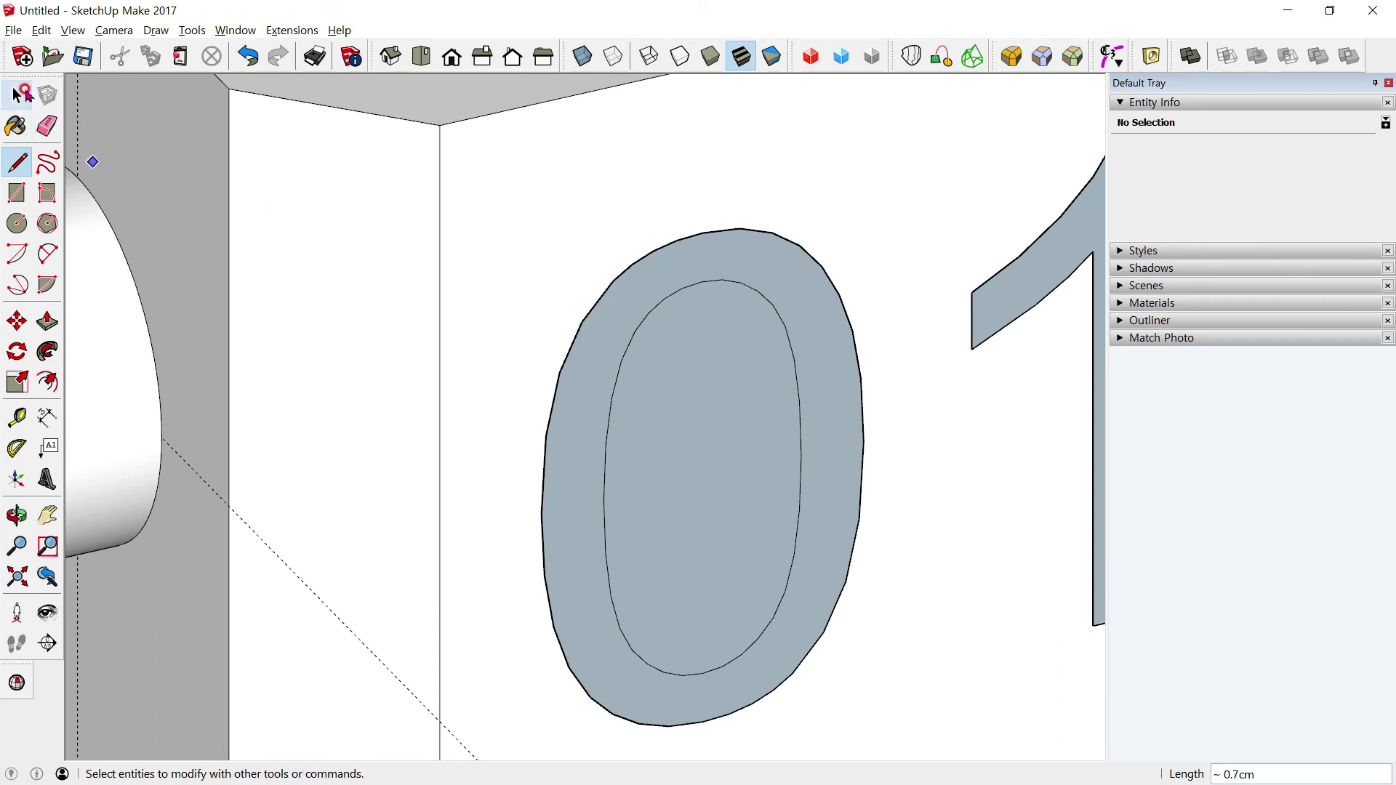
click(611, 284)
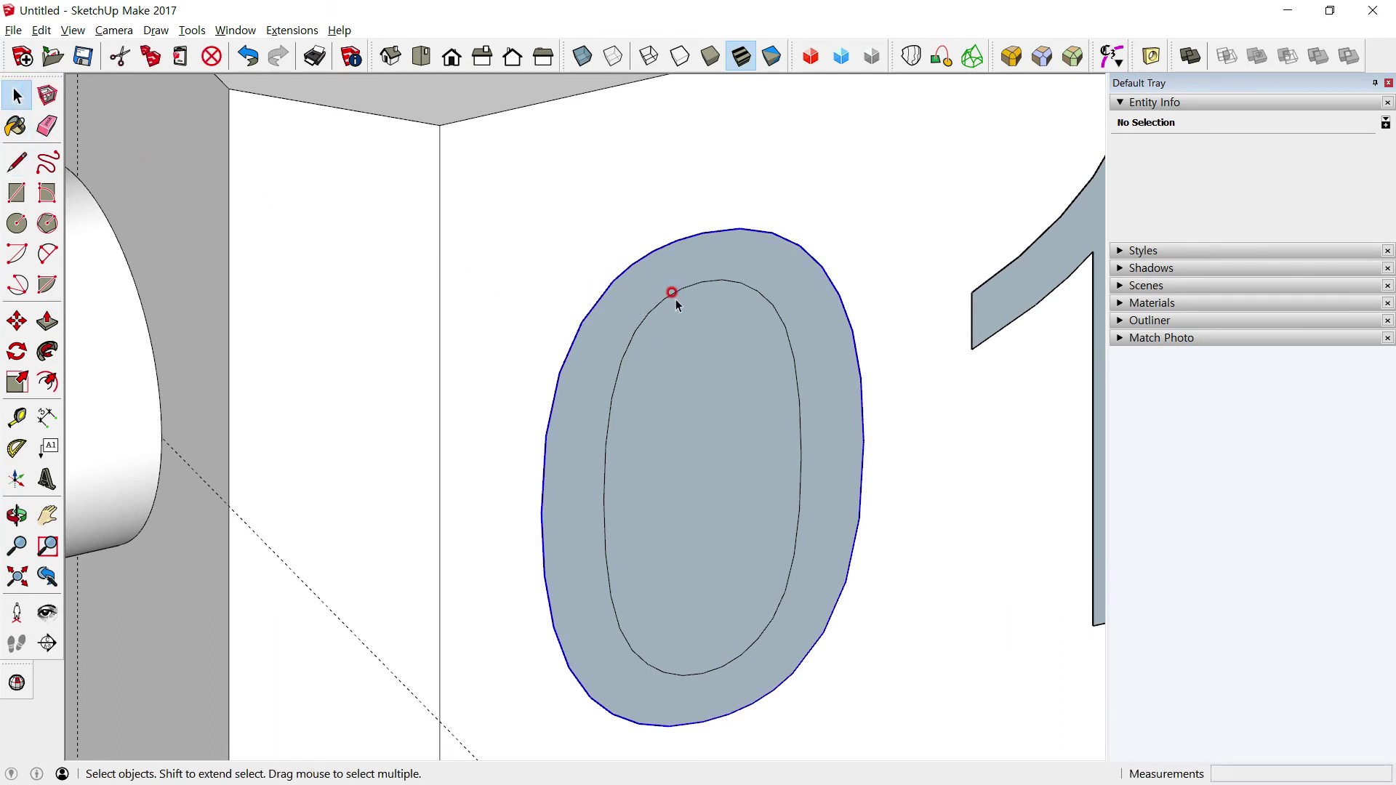
key(Delete)
key(ctrl+z)
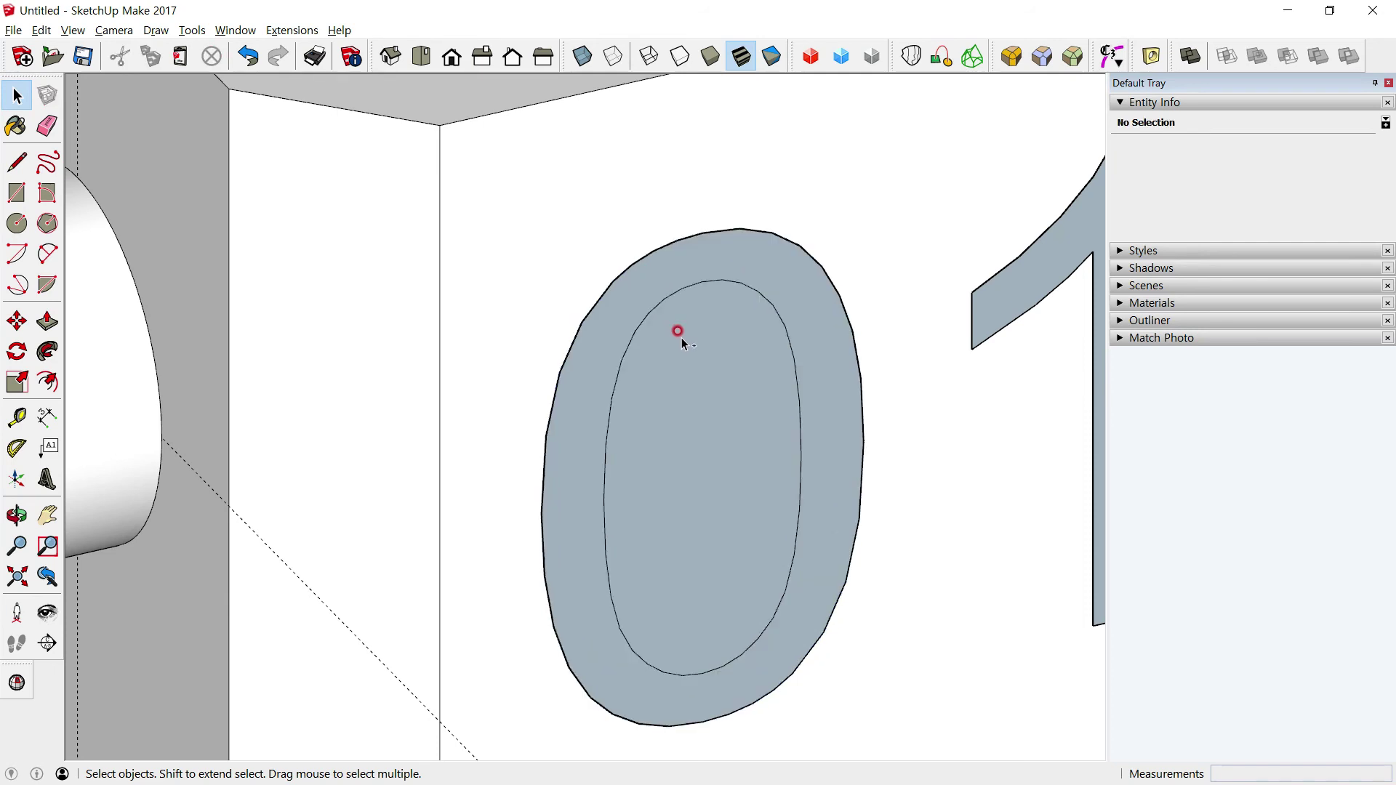
click(654, 304)
scroll(657, 330, down, 1)
scroll(657, 330, down, 2)
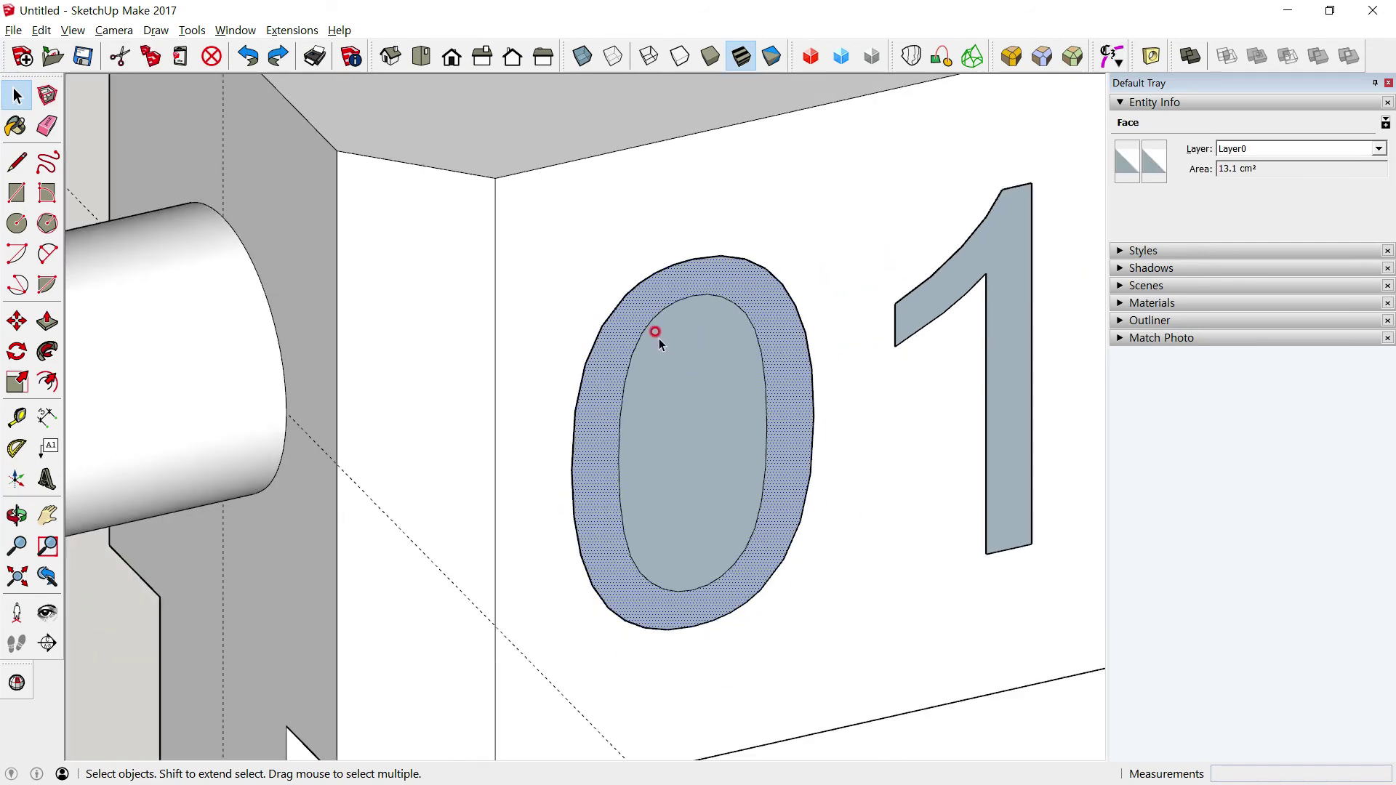
key(p)
click(596, 369)
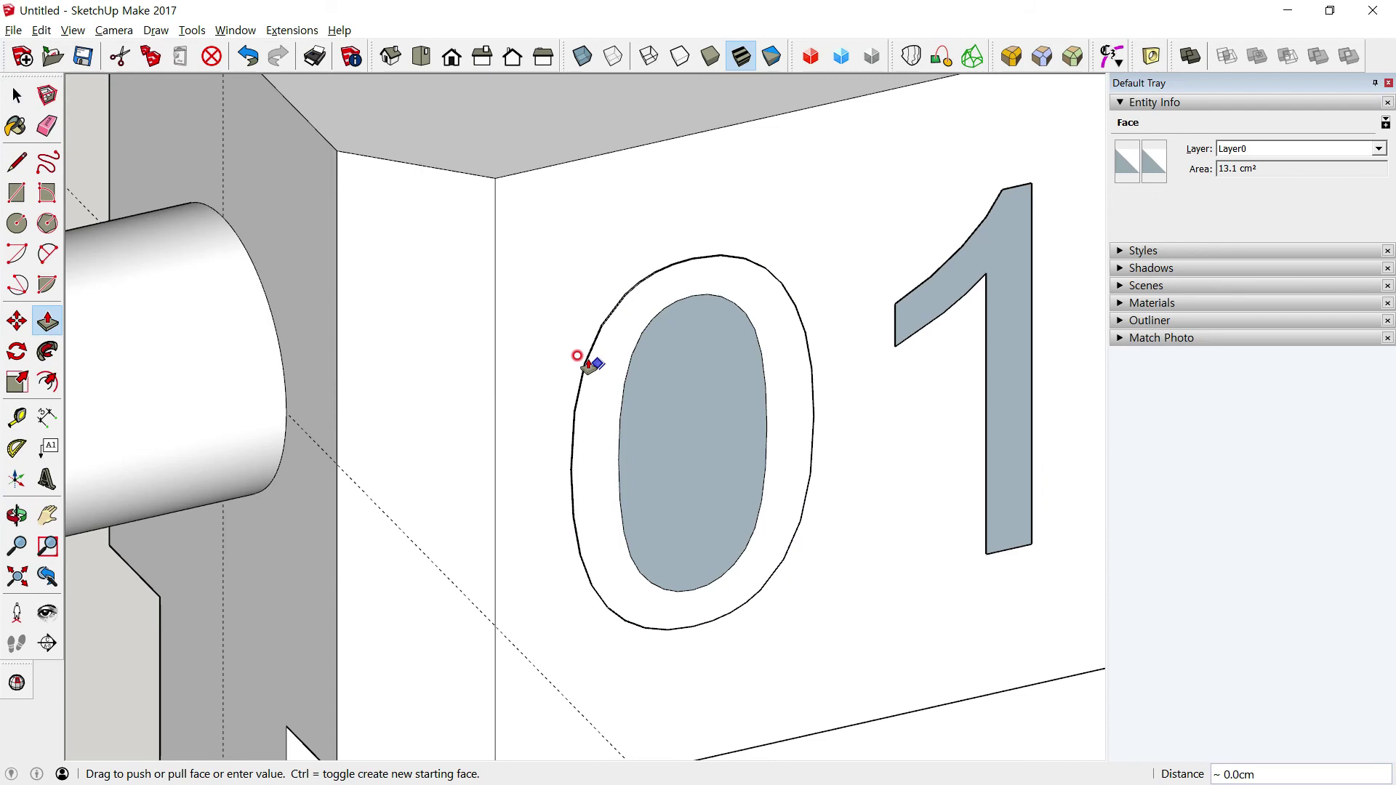
mouse_move(540, 346)
middle_down()
mouse_move(711, 377)
mouse_move(156, 193)
middle_up()
key(space)
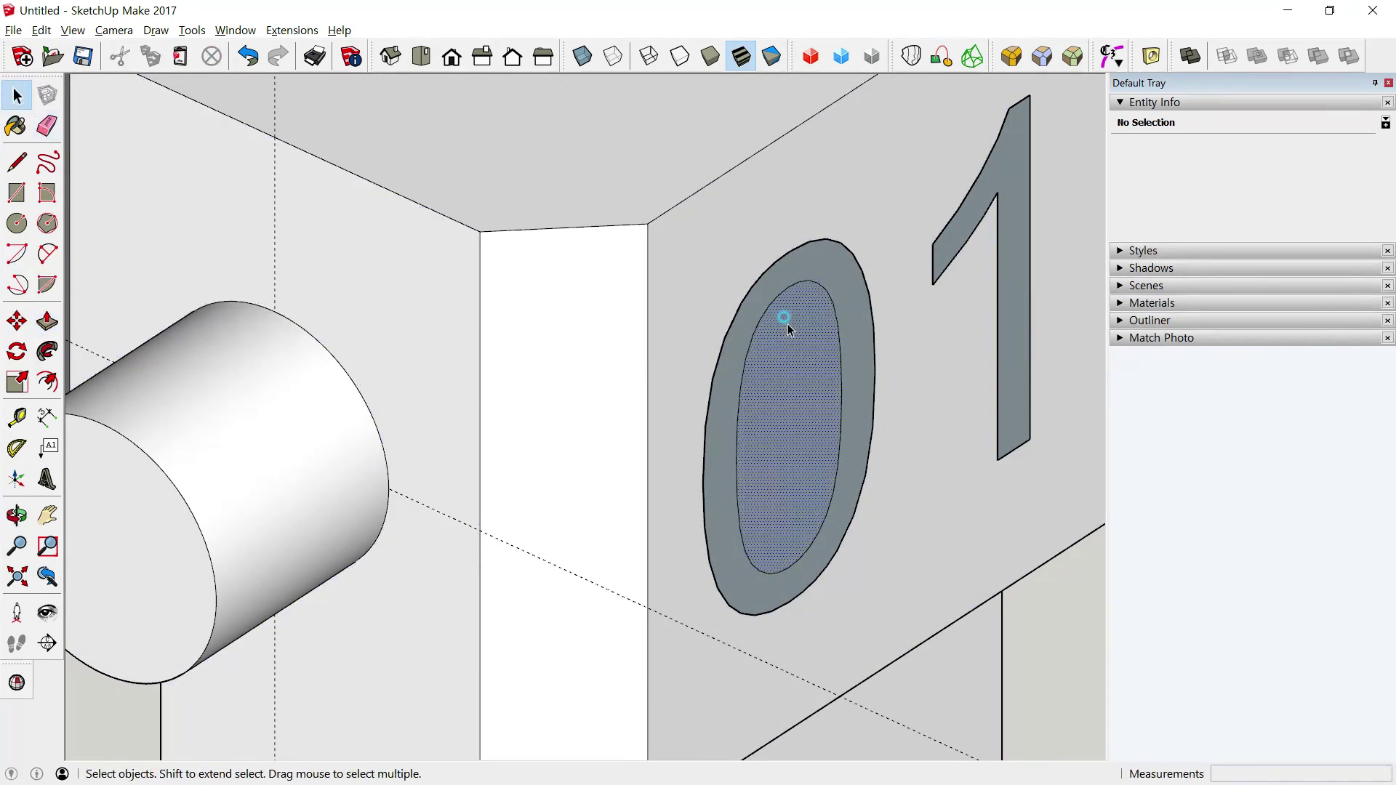
click(788, 326)
scroll(789, 342, up, 2)
scroll(735, 300, up, 2)
scroll(734, 300, up, 2)
scroll(734, 301, down, 1)
scroll(722, 325, down, 3)
scroll(733, 358, down, 1)
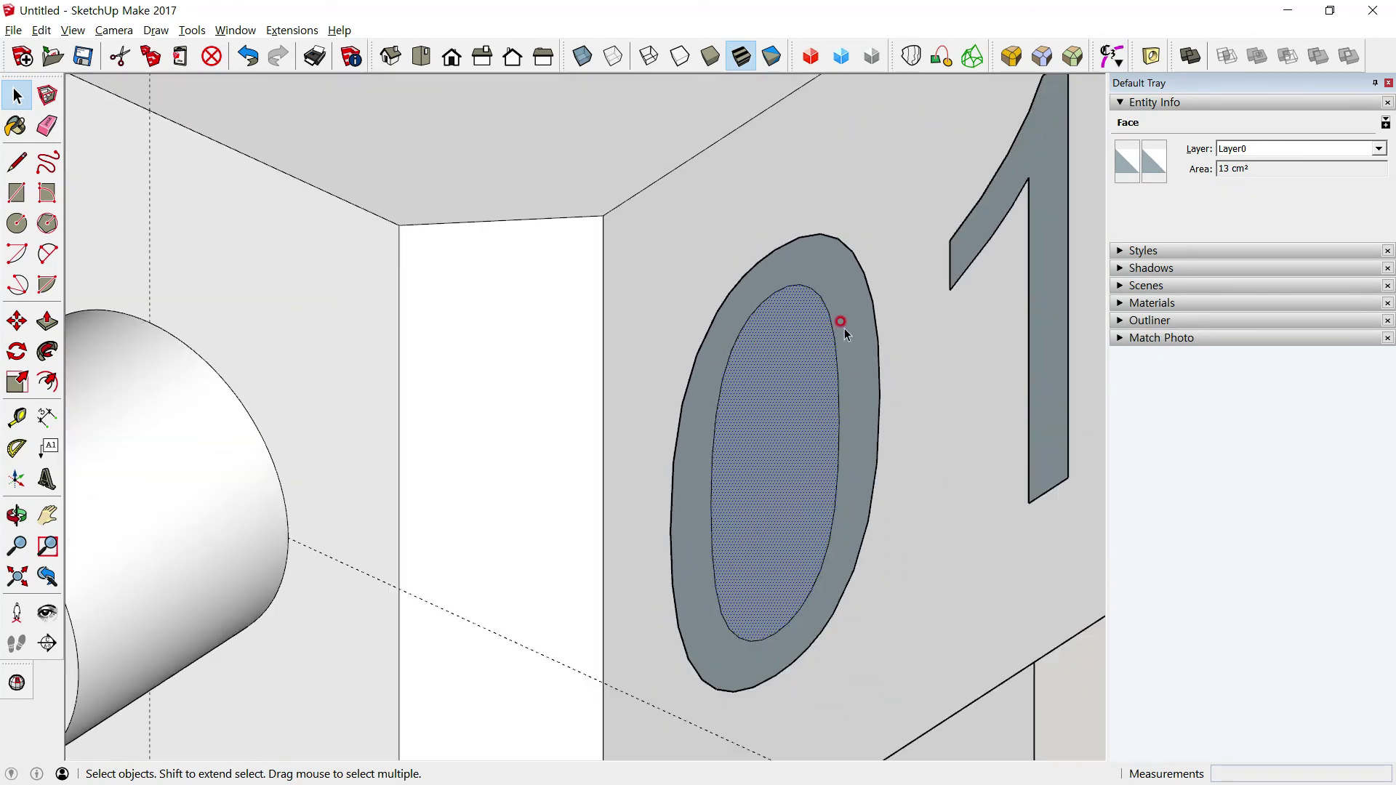
middle_drag(843, 328, 640, 401)
scroll(645, 347, up, 2)
scroll(633, 290, up, 2)
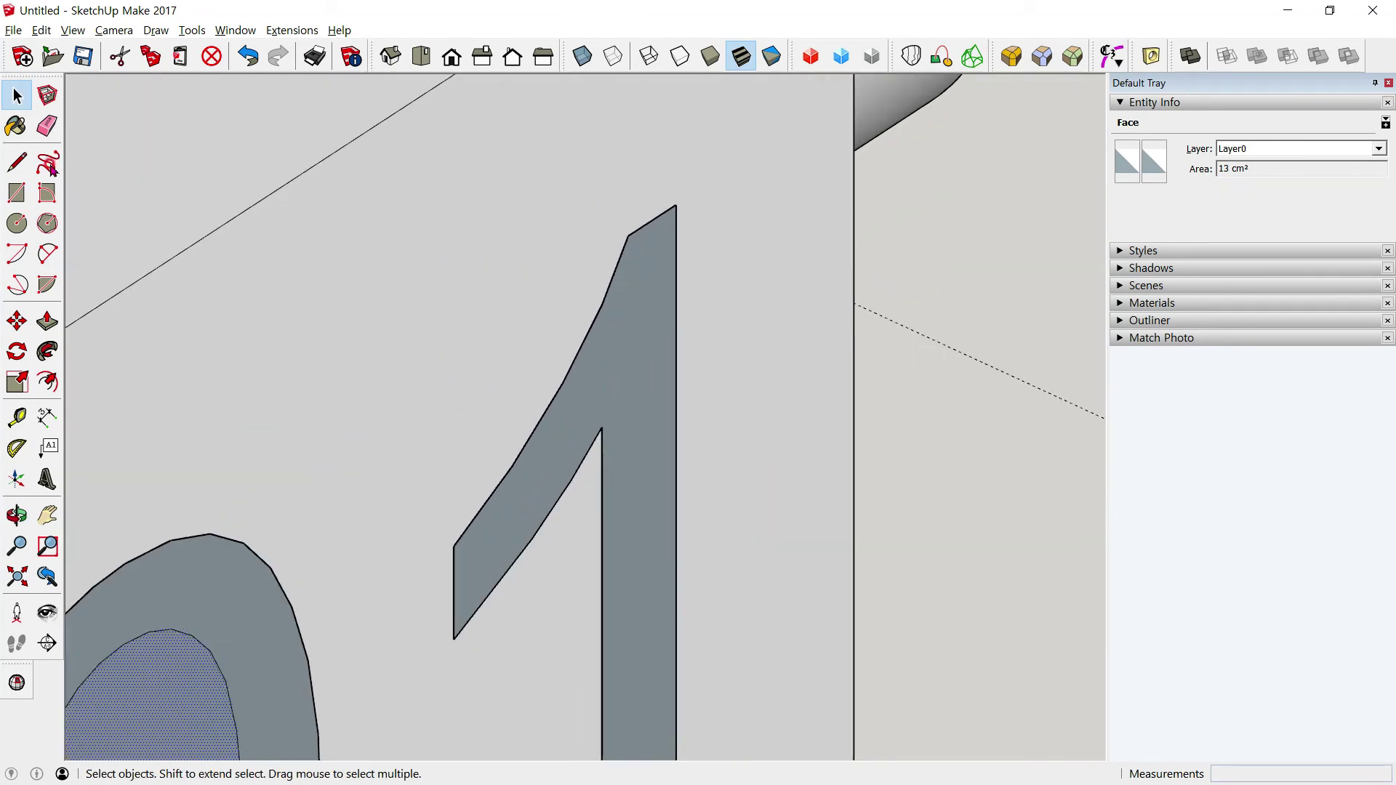
Delete the face of the 1 digit, keeping its edges
click(17, 162)
click(629, 235)
key(Escape)
click(17, 95)
click(647, 327)
key(Delete)
Draw a line across the top of the 1 to close its outline into a new face
scroll(622, 278, up, 1)
click(17, 162)
click(623, 222)
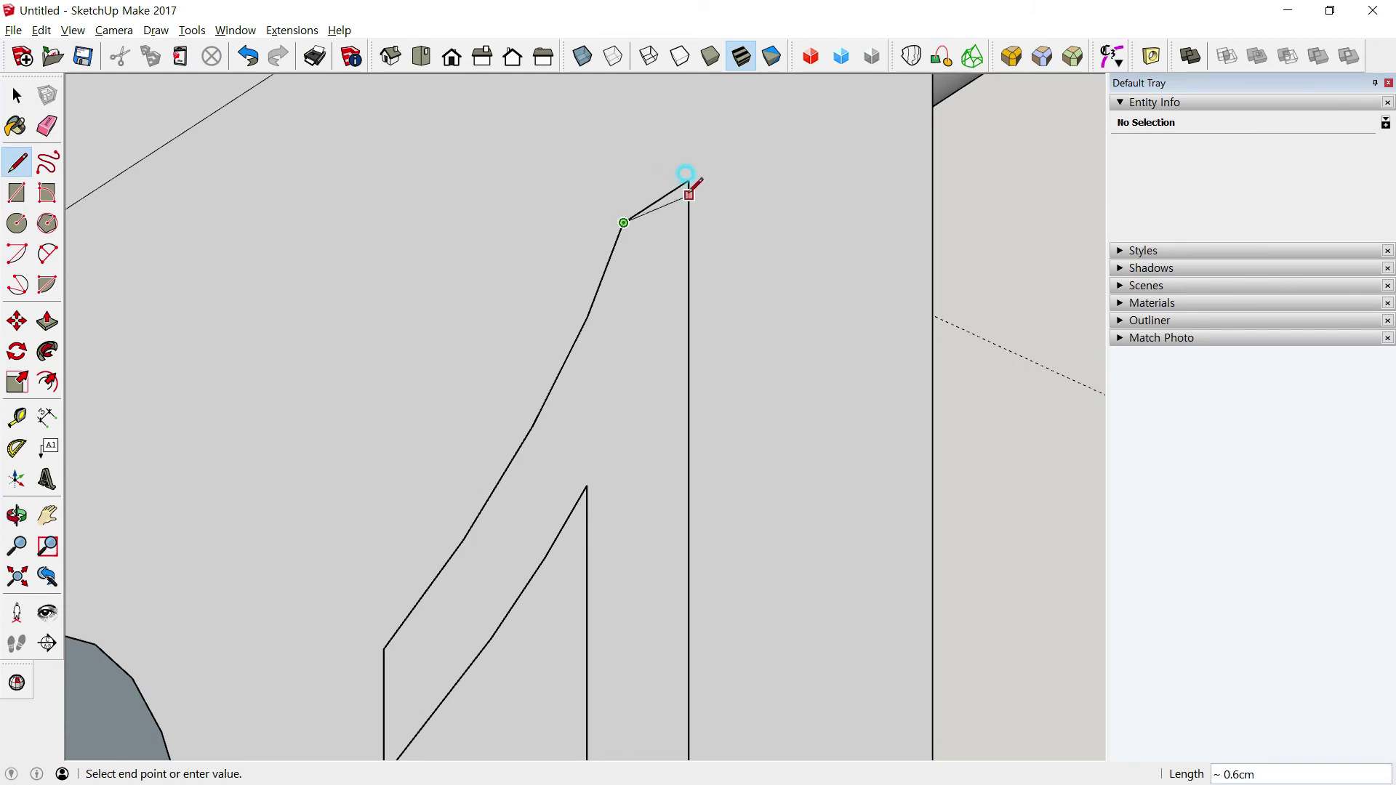
click(688, 180)
scroll(577, 327, down, 2)
scroll(577, 320, down, 3)
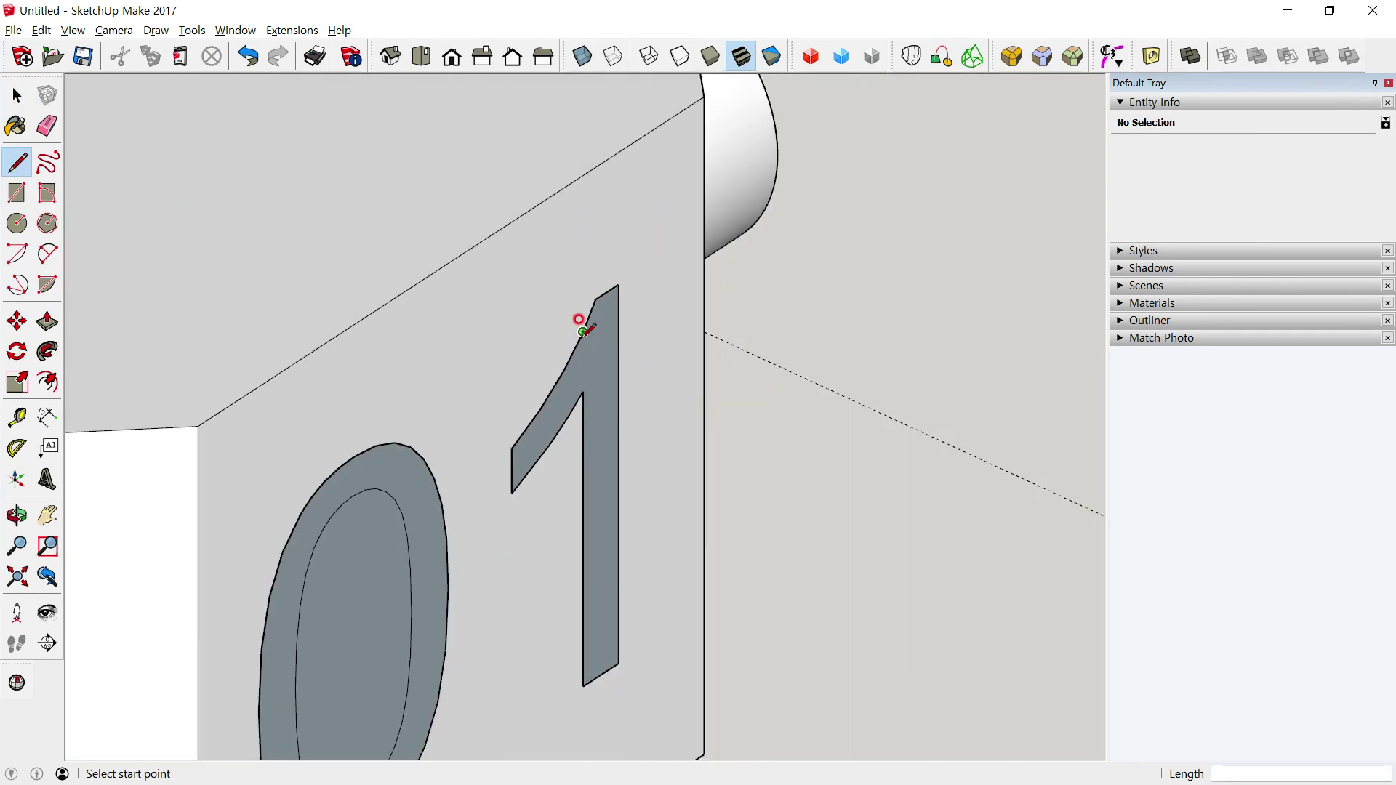
scroll(577, 319, down, 1)
click(17, 95)
Explode the head block group into loose geometry and start the 3D Text tool
middle_drag(630, 390, 685, 394)
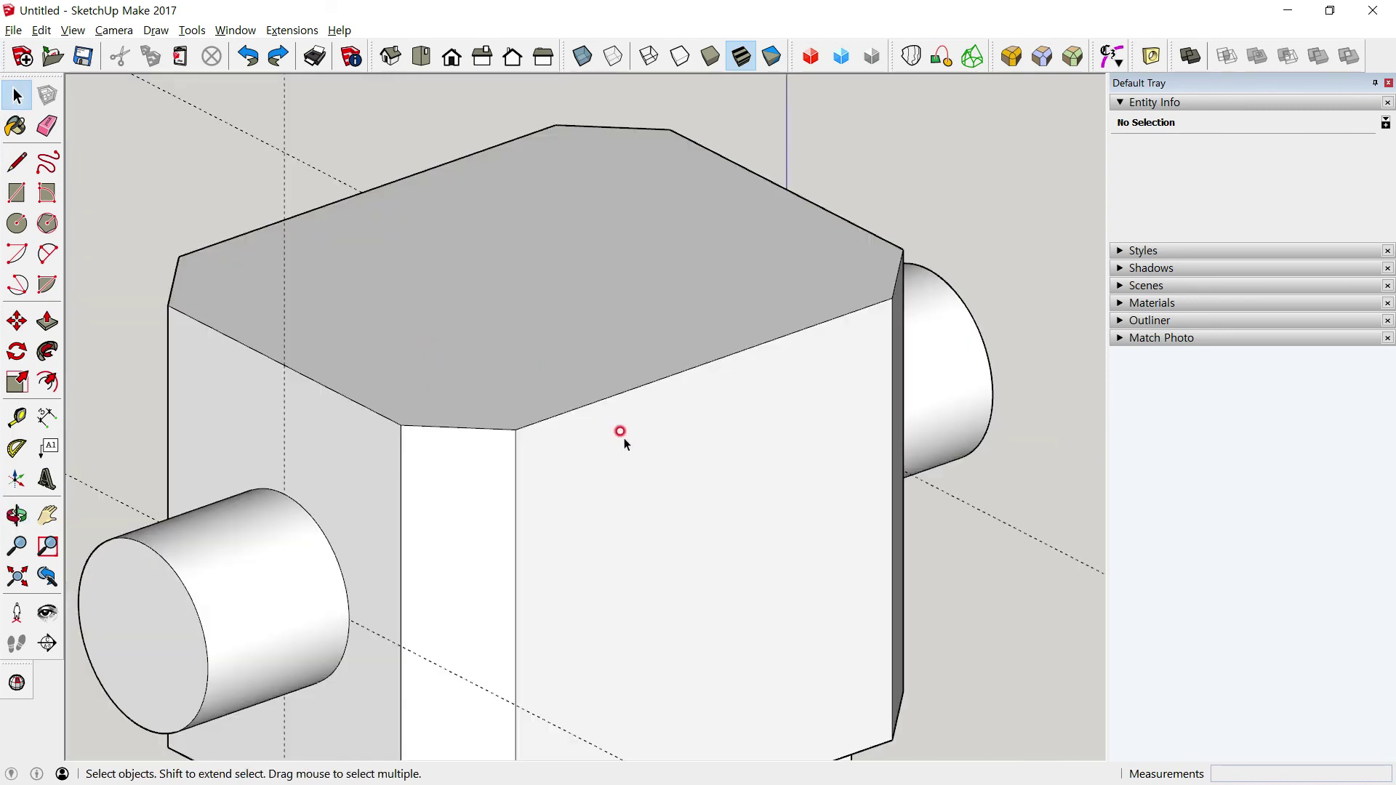
click(622, 439)
scroll(754, 473, down, 2)
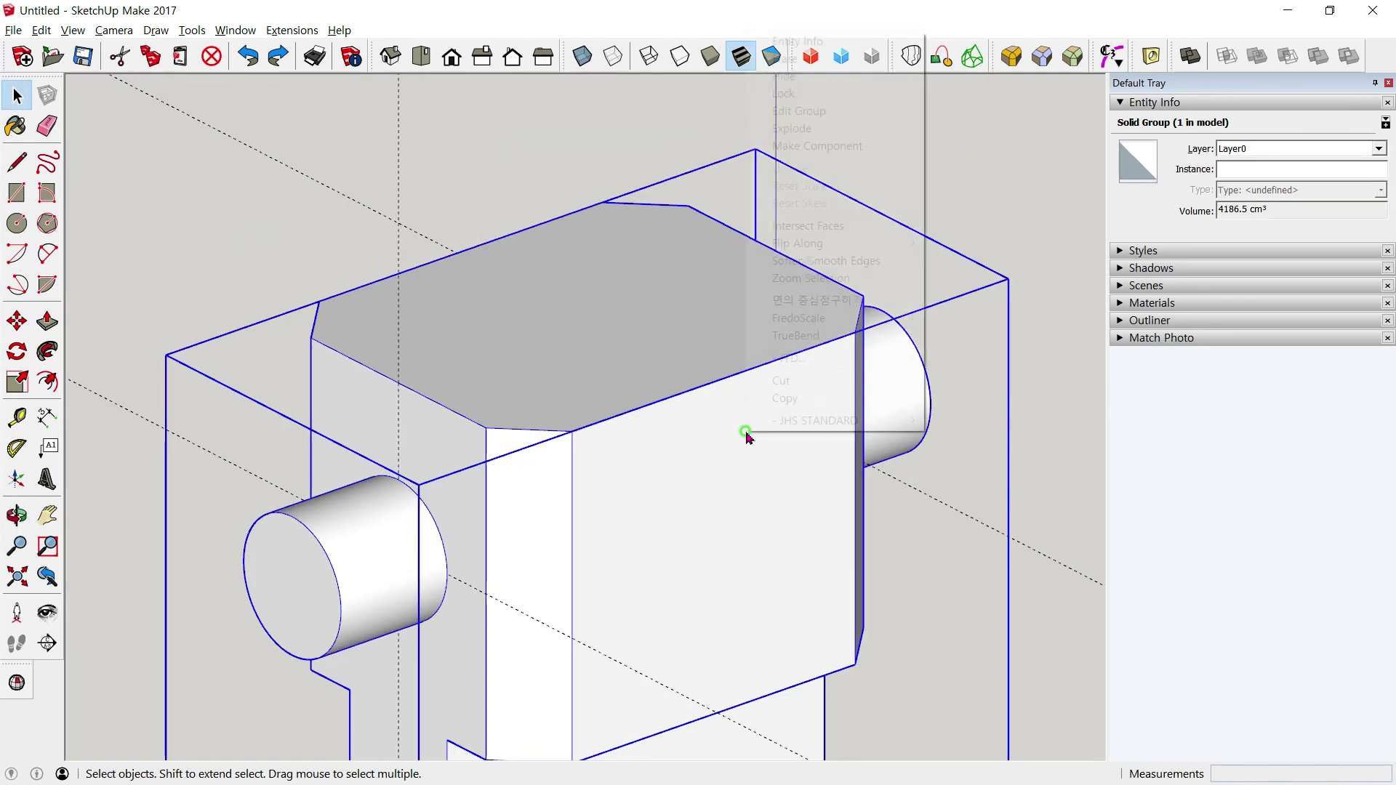
right_click(744, 430)
click(826, 128)
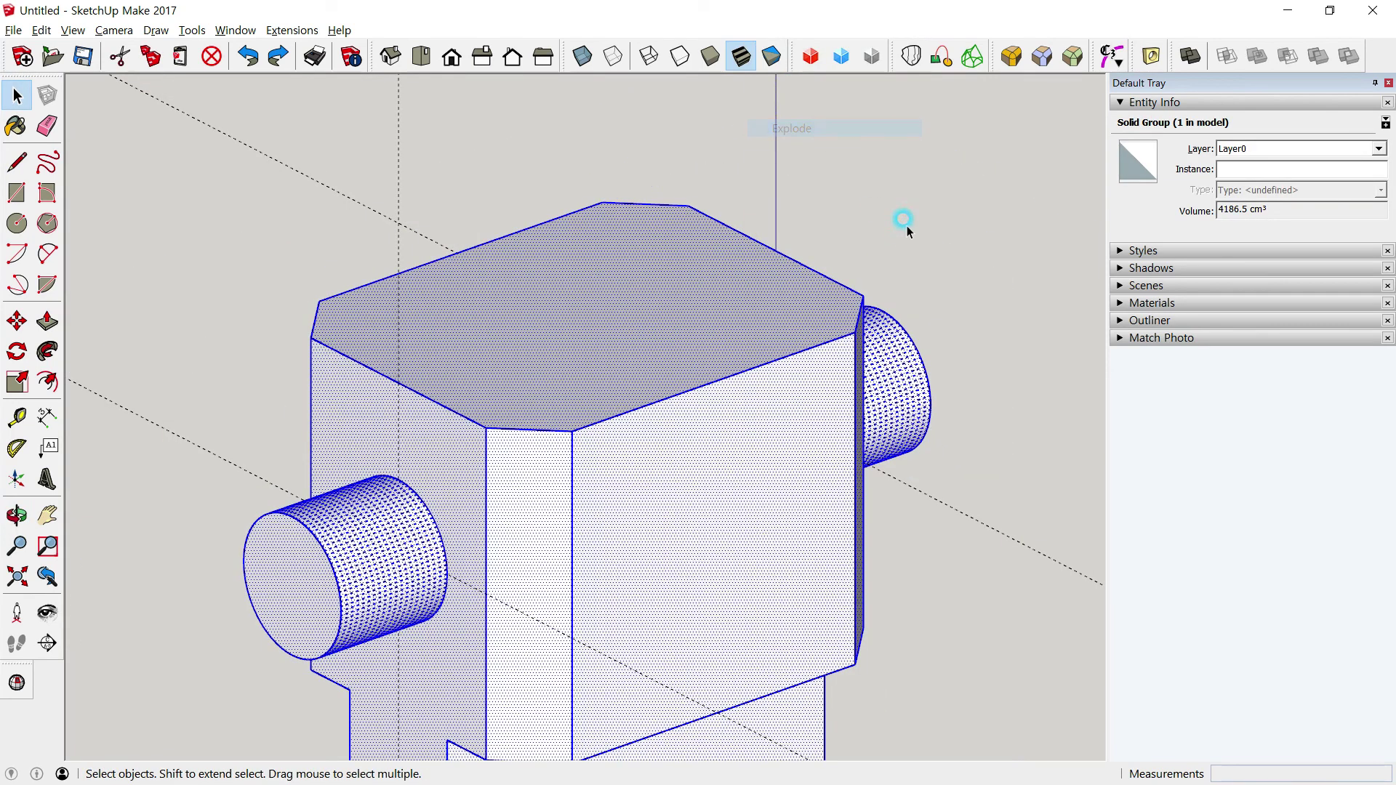
click(204, 385)
click(48, 477)
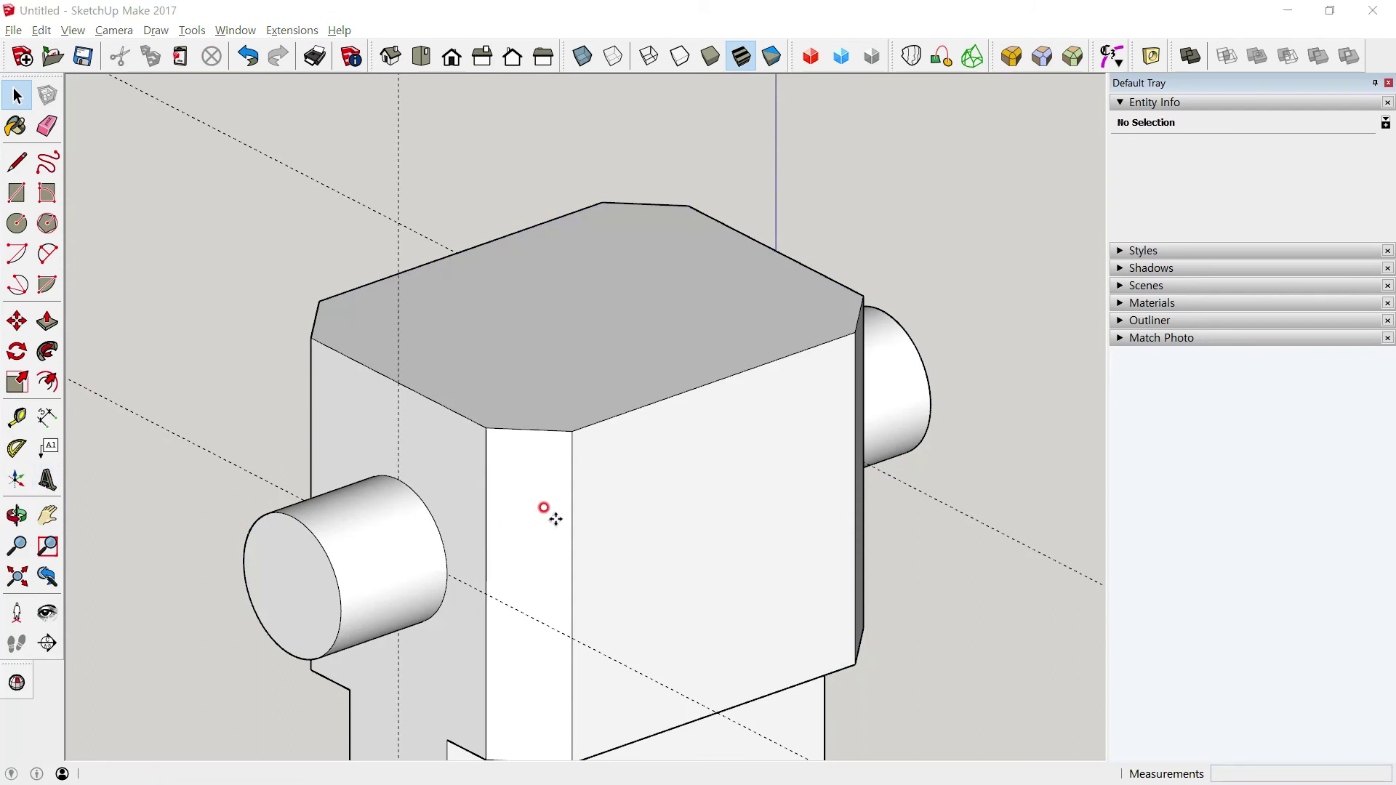
Place outline-only (unfilled) 3D text '01' on the block's front face
click(618, 456)
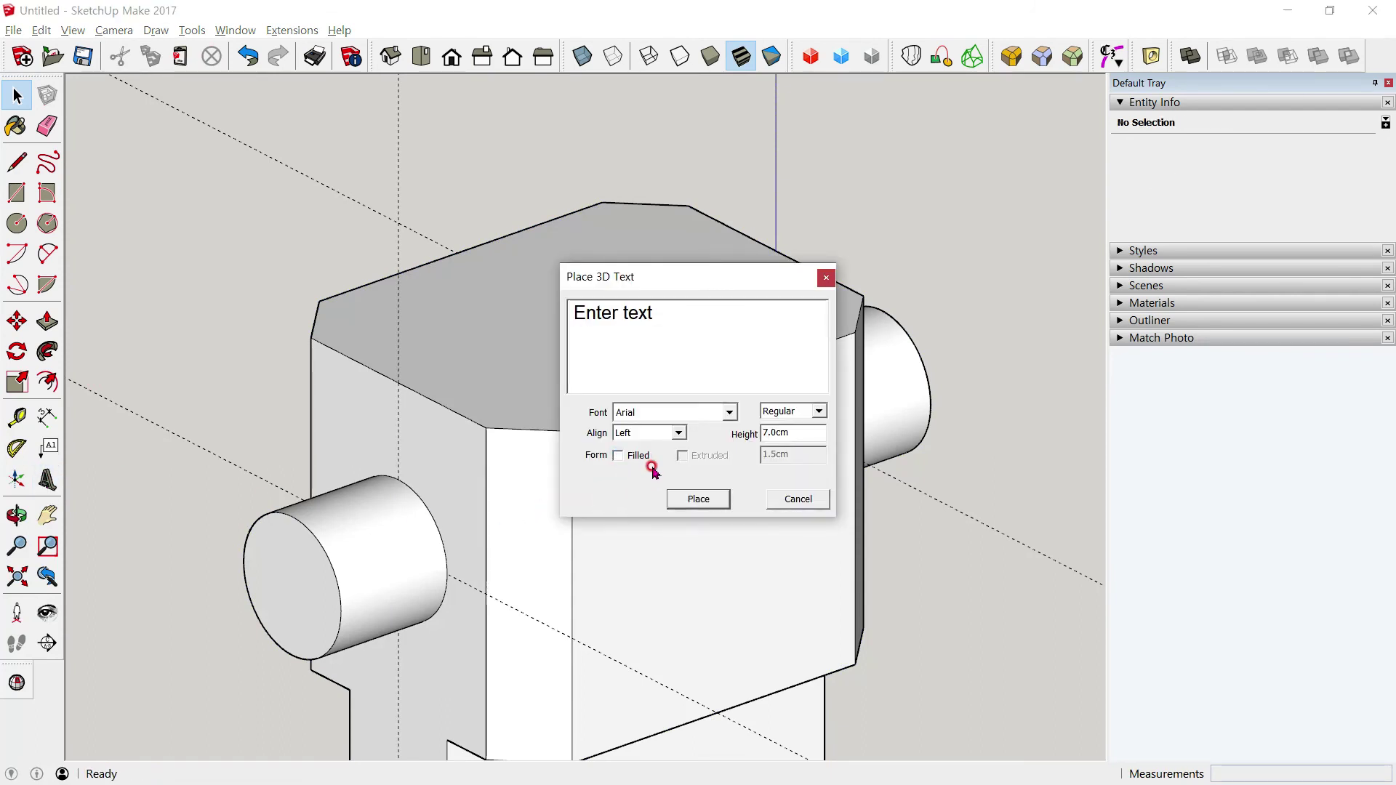
drag(649, 346, 475, 299)
text(01)
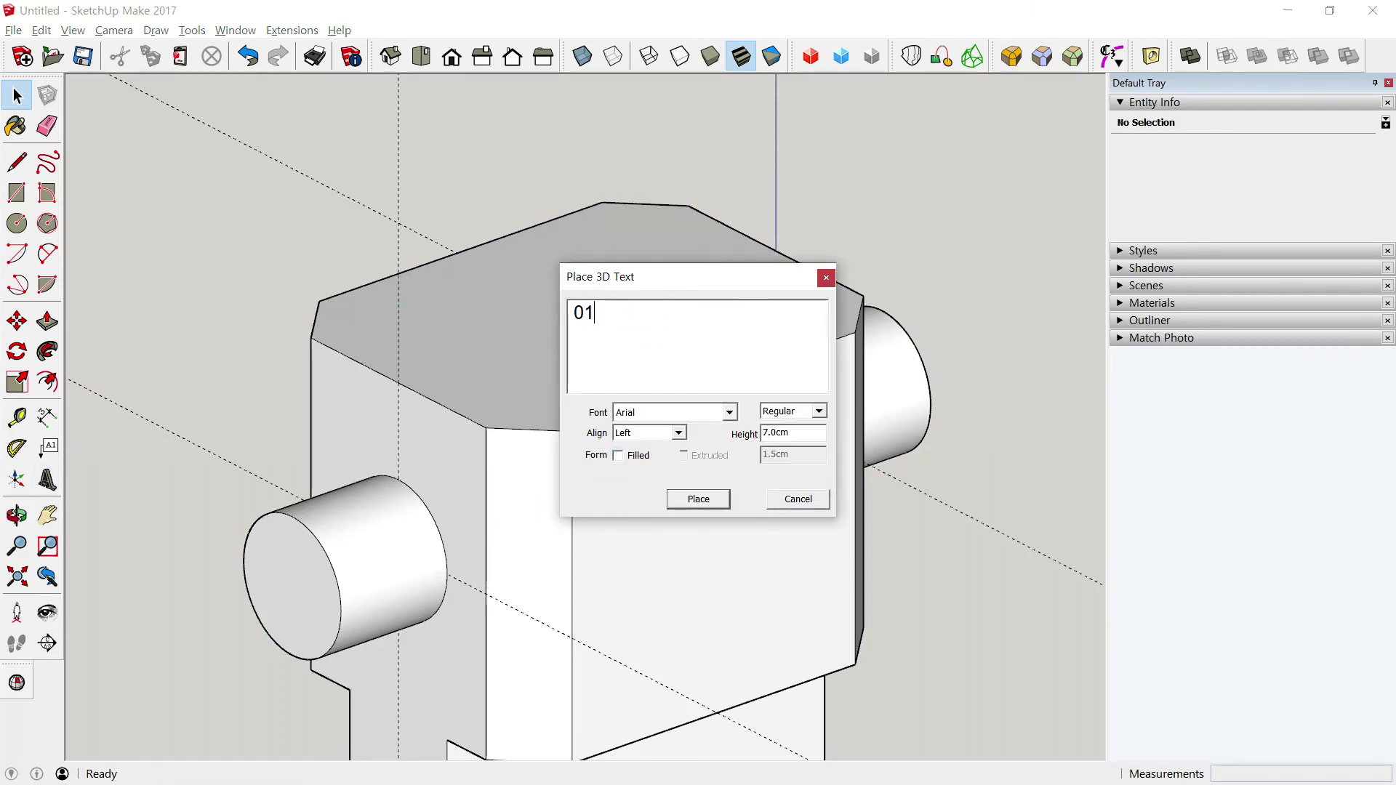
click(696, 500)
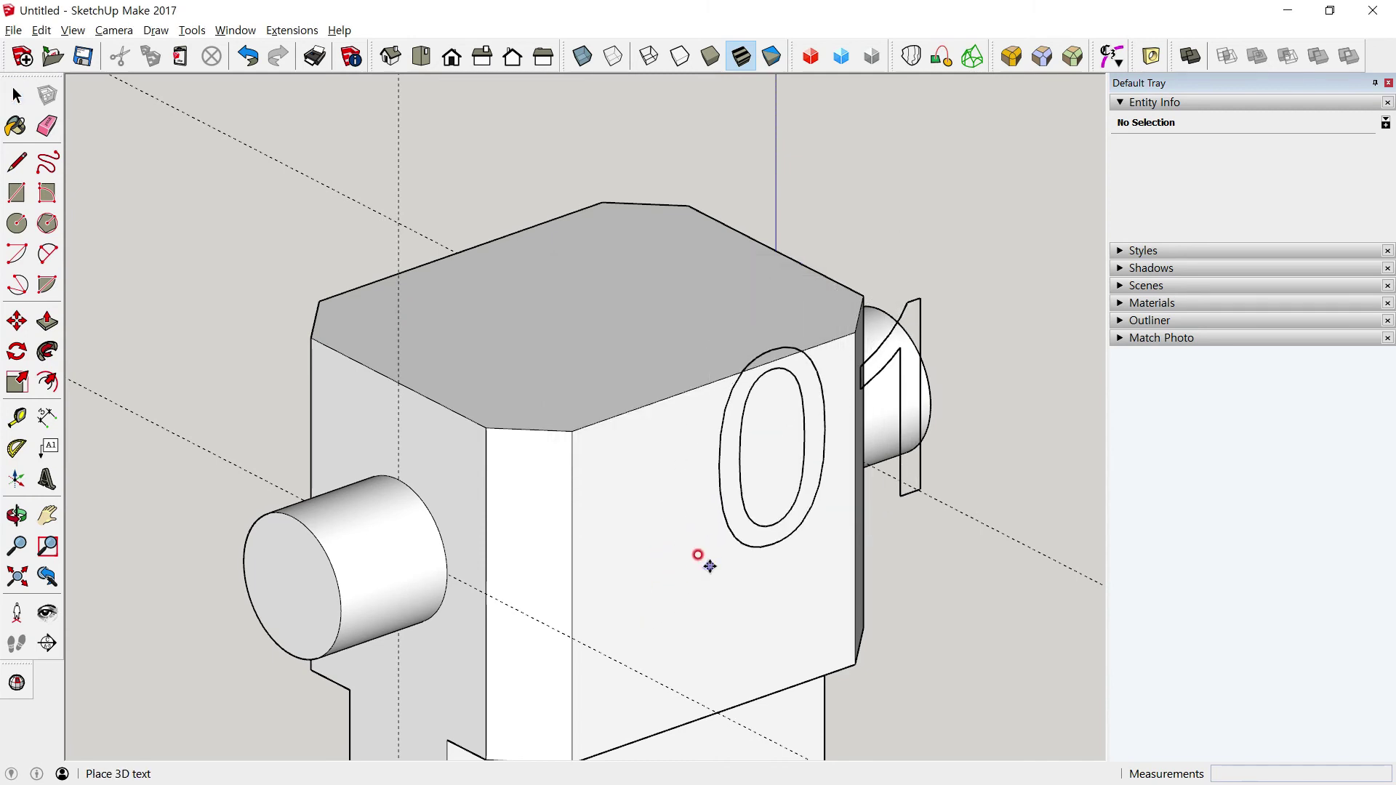
click(619, 647)
Explode the 01 text component into loose edges
key(space)
right_click(670, 444)
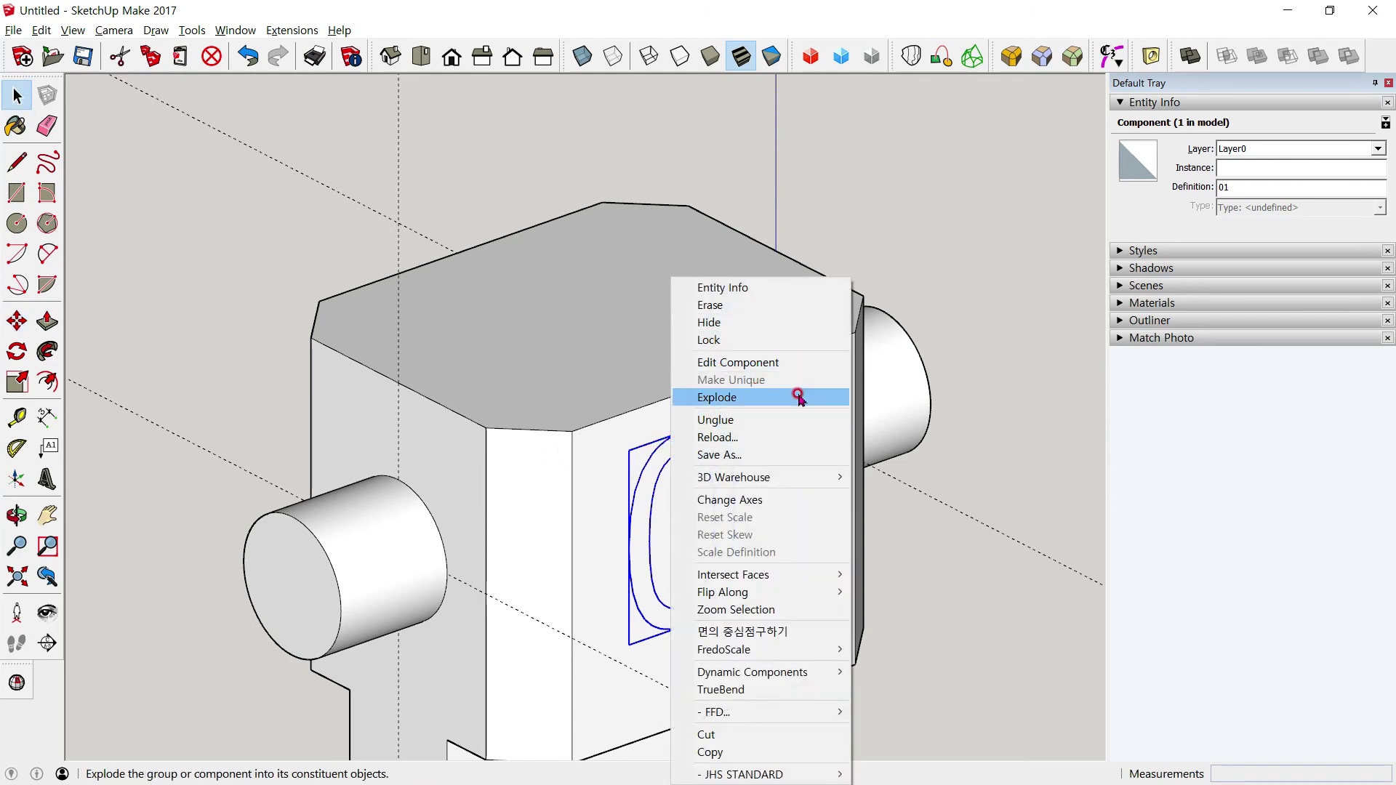
click(754, 399)
scroll(852, 579, up, 3)
scroll(733, 554, up, 2)
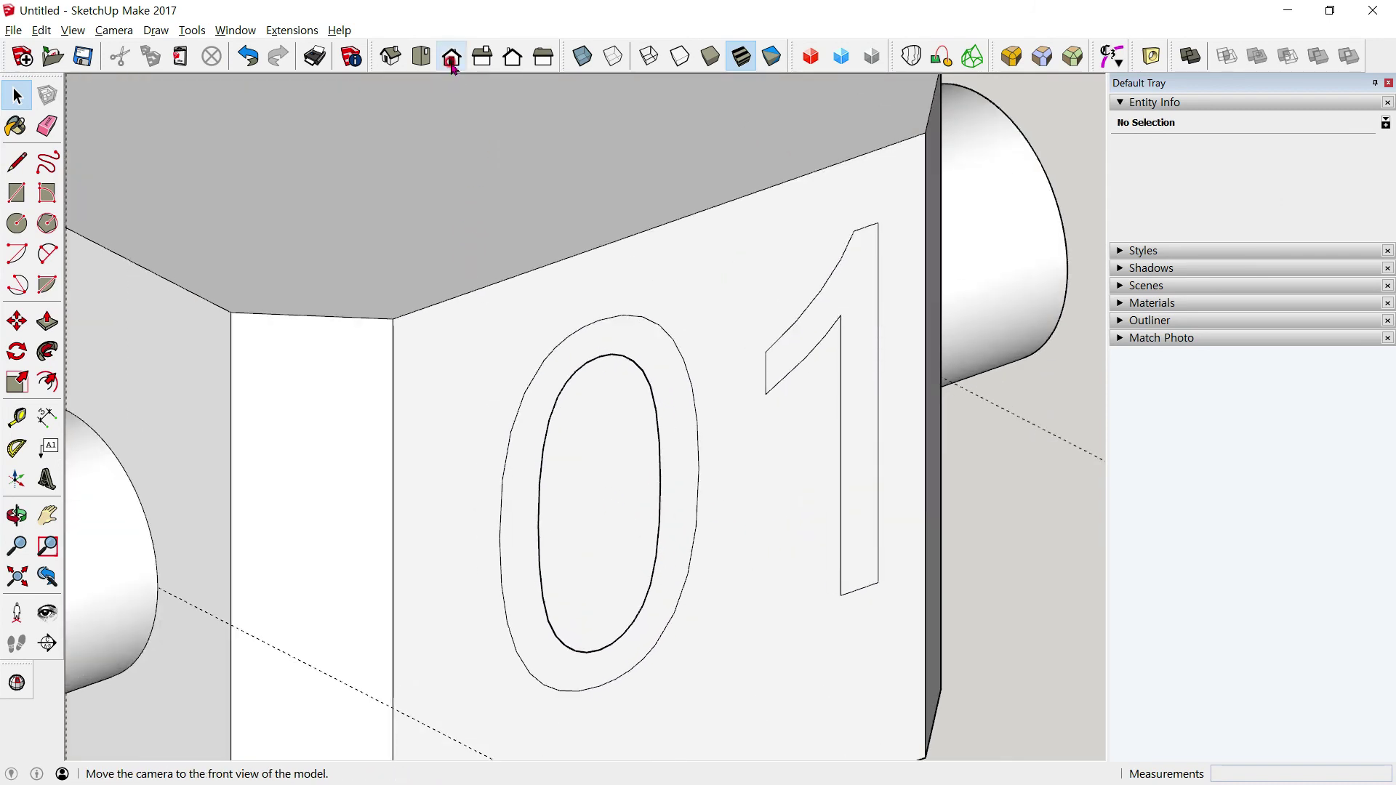
In Back view, move the 01 text outlines about 1.2 cm down and to the left
click(482, 56)
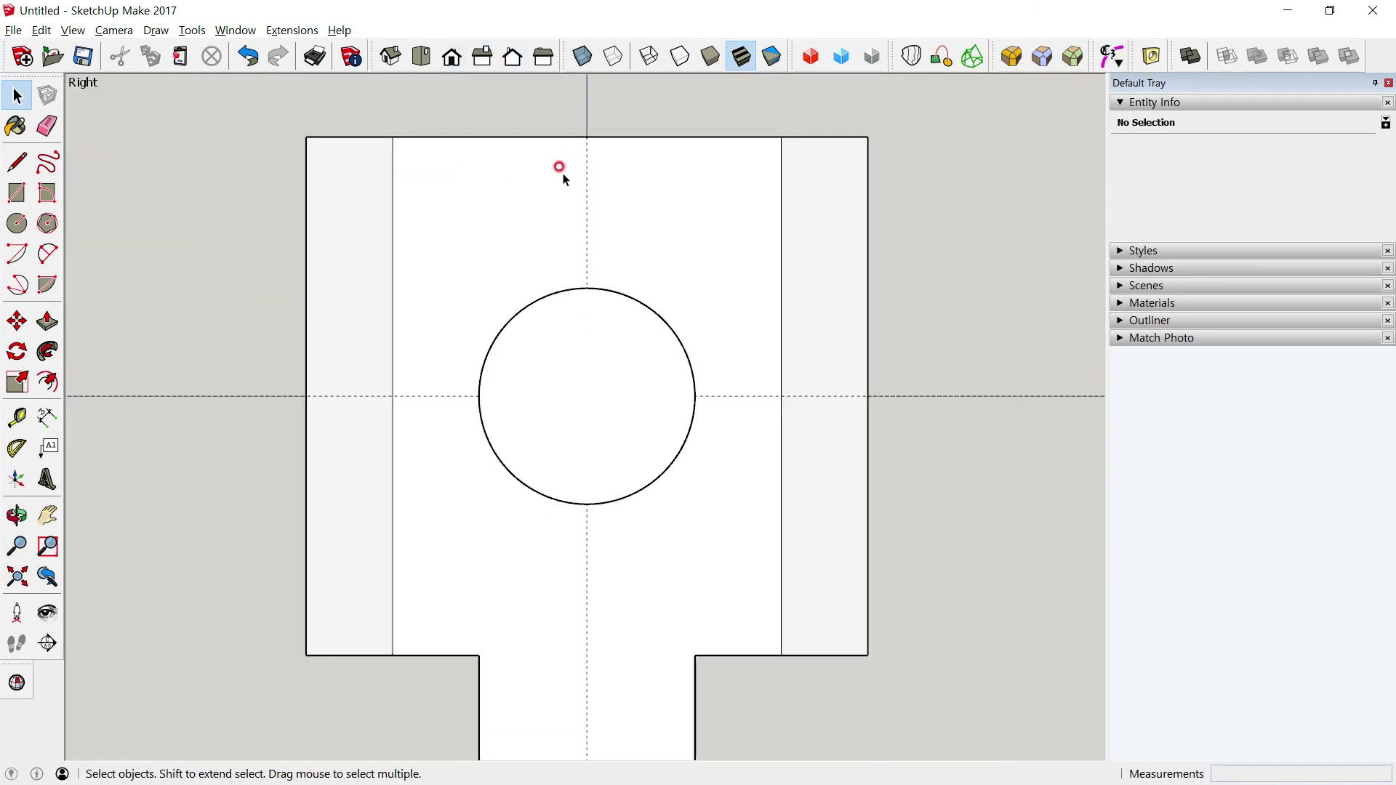
click(451, 56)
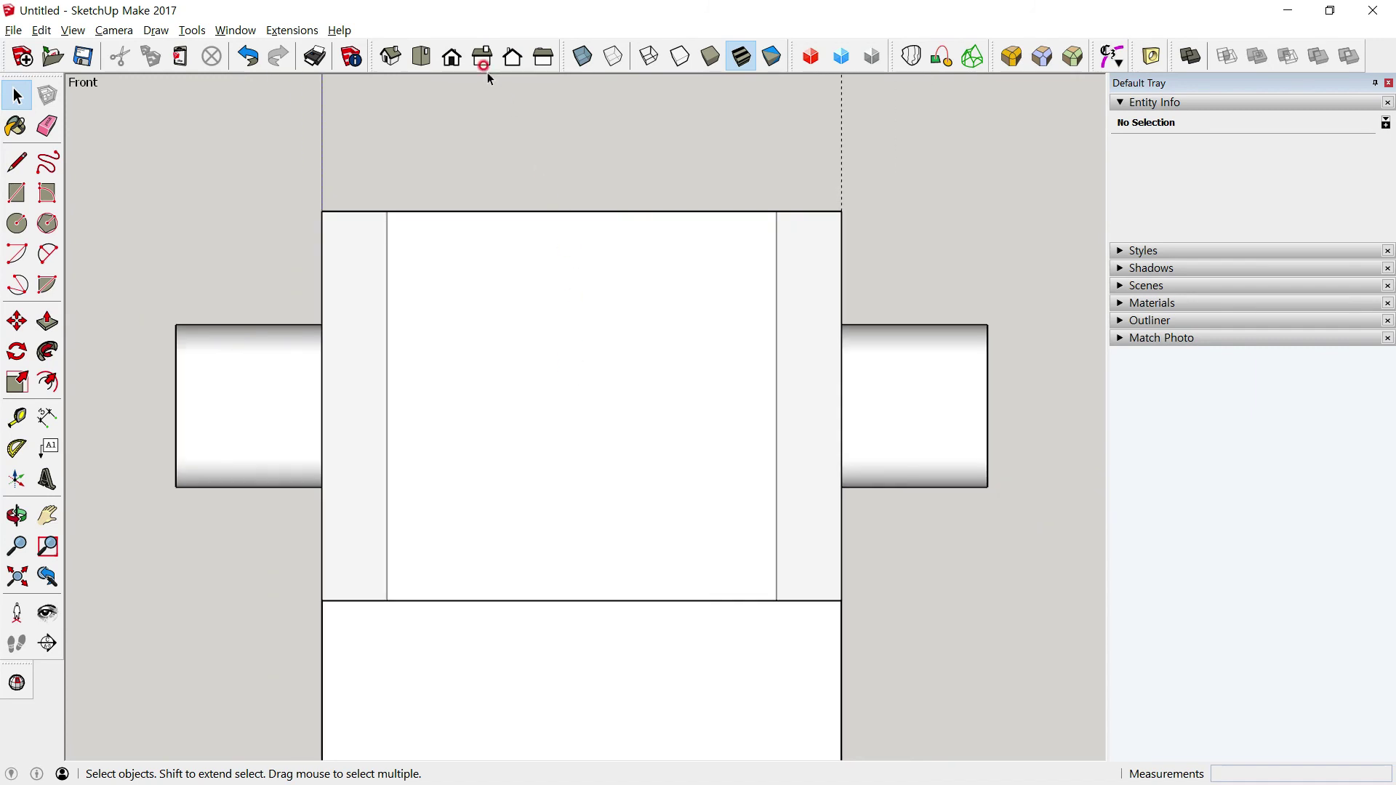
click(514, 57)
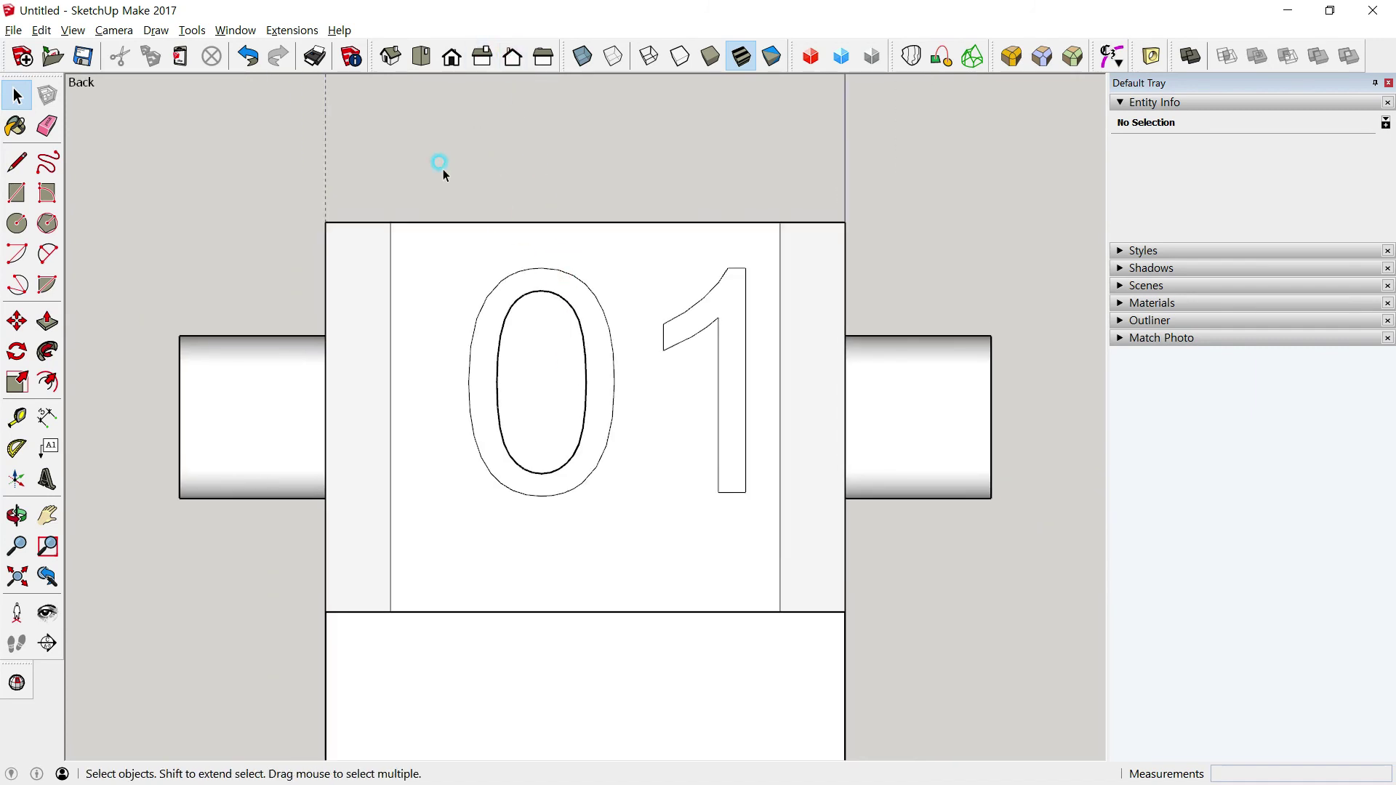
drag(450, 253, 752, 529)
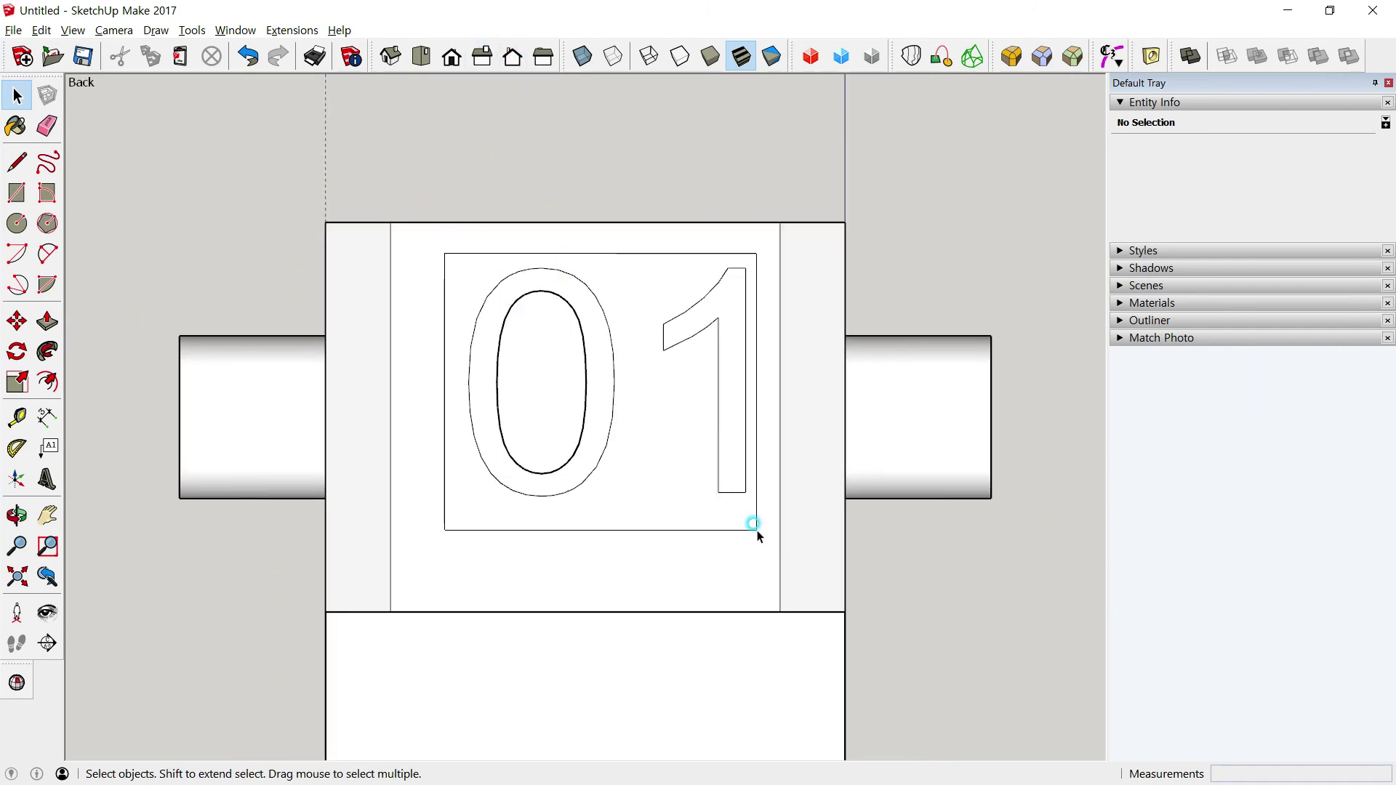
key(m)
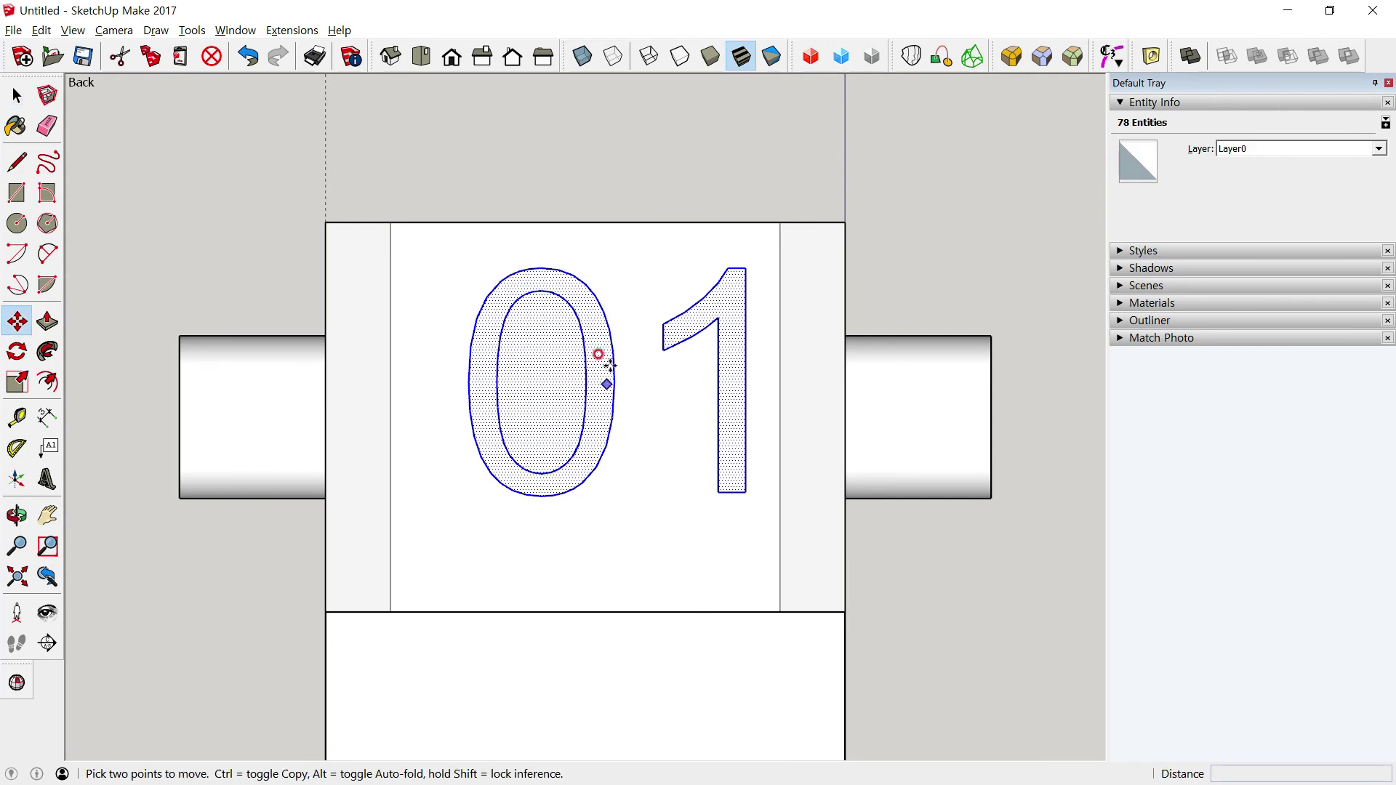
click(627, 116)
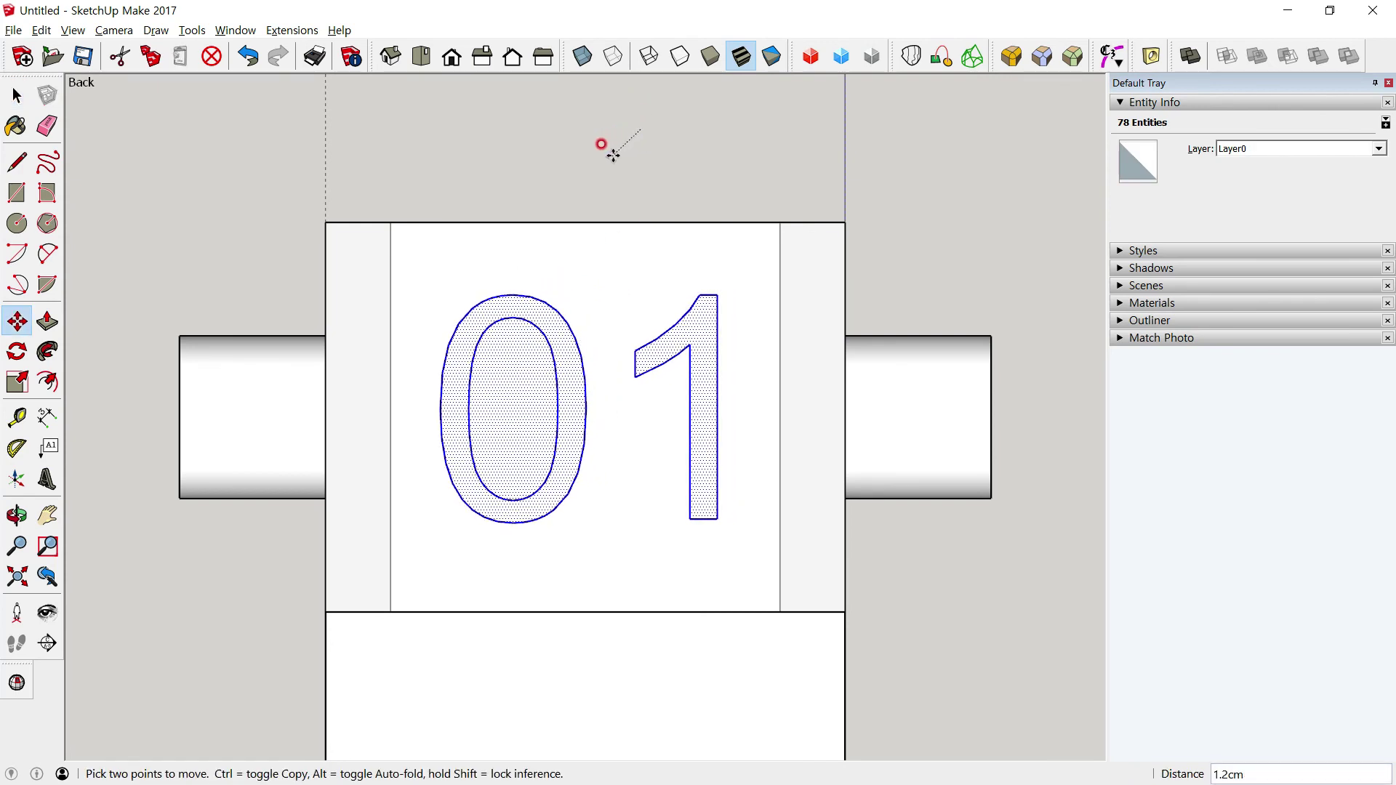
key(space)
click(564, 168)
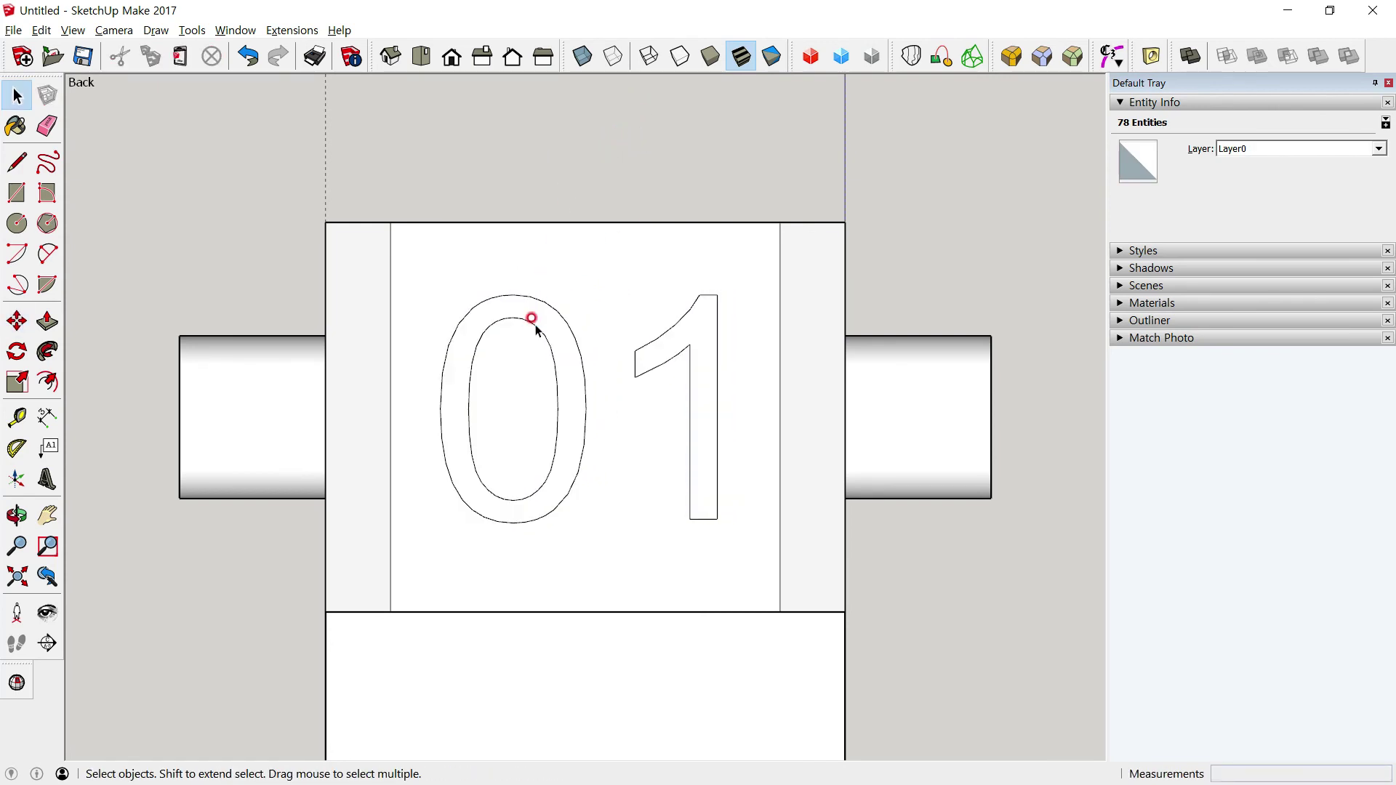
scroll(545, 331, up, 2)
middle_drag(587, 363, 352, 468)
Push the 0 digit 1 cm into the block, then recess the 1 digit the same way
click(460, 387)
middle_drag(460, 387, 202, 163)
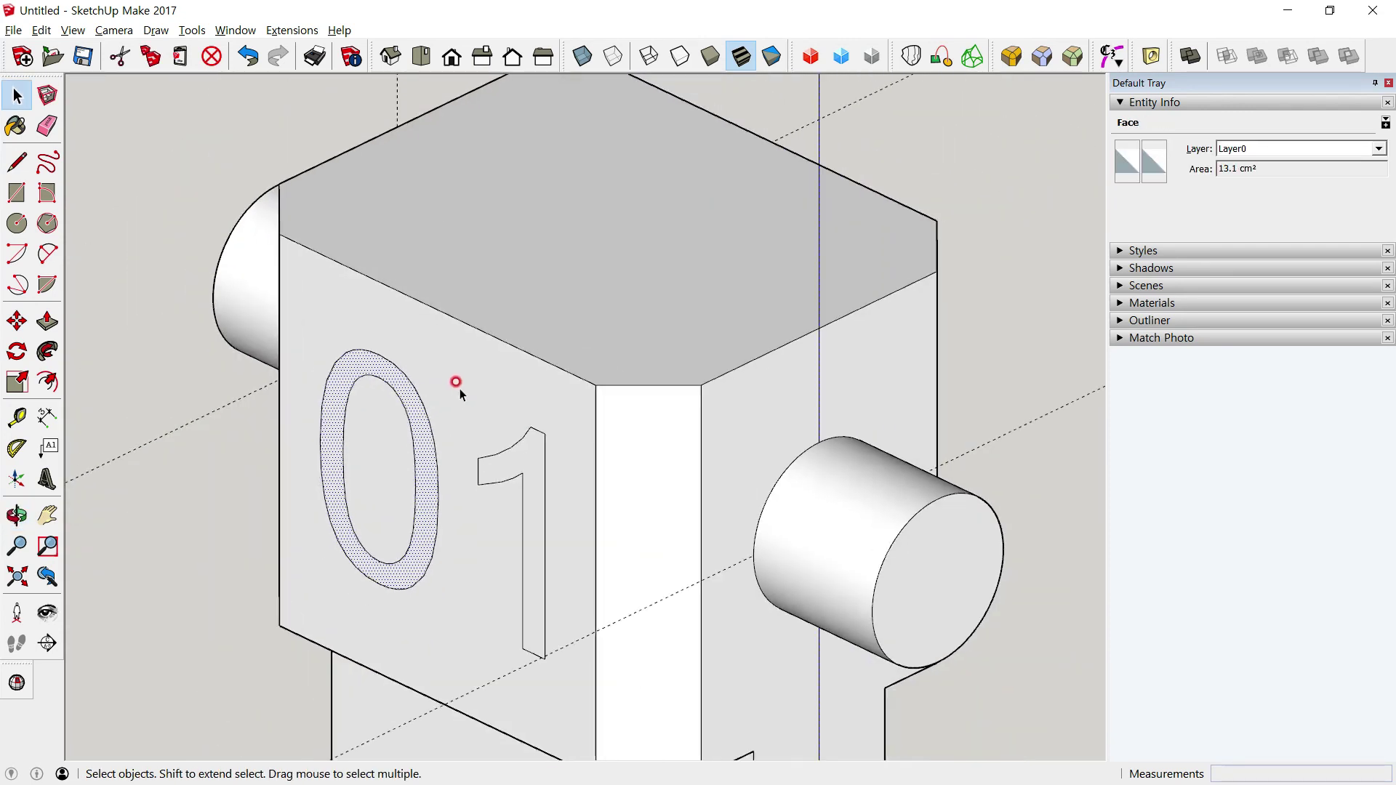
click(46, 322)
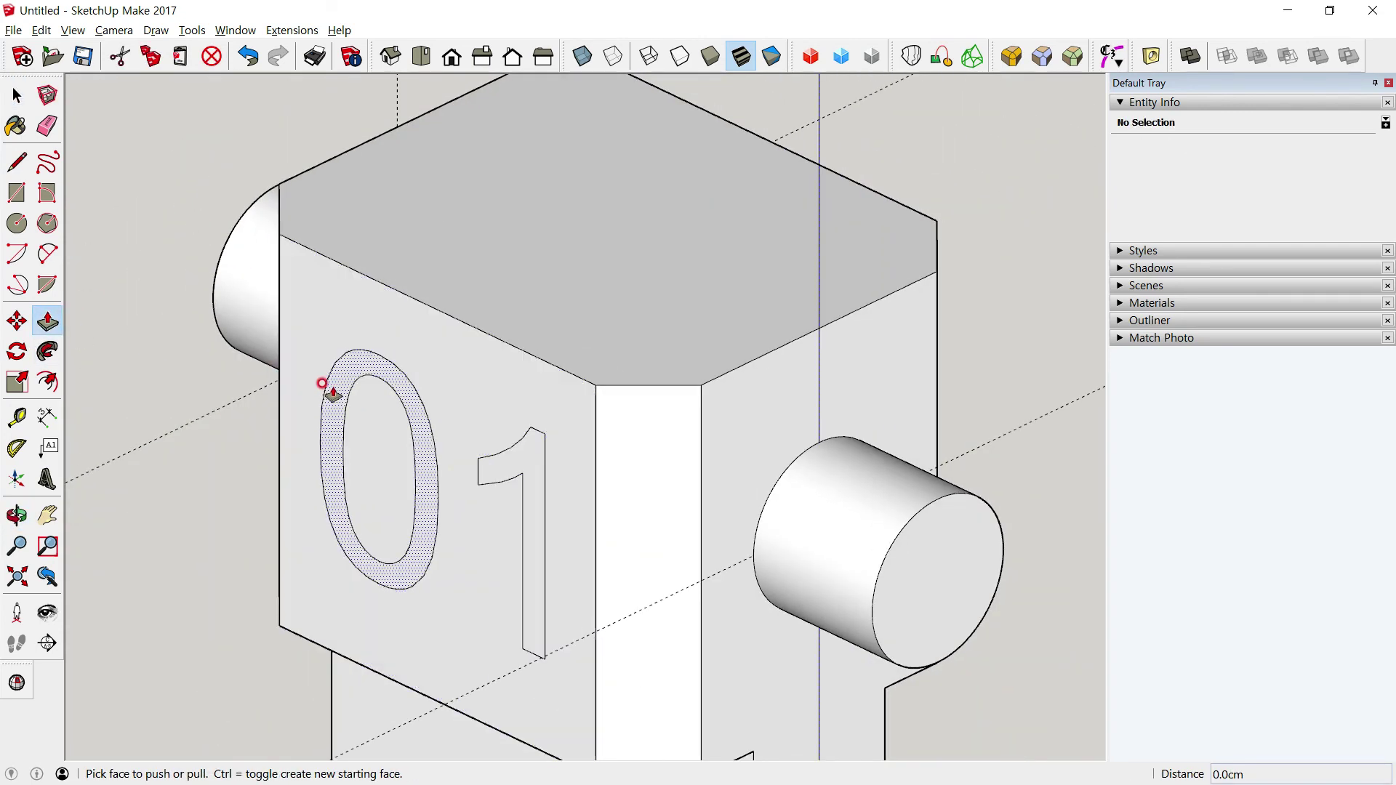
drag(326, 387, 338, 384)
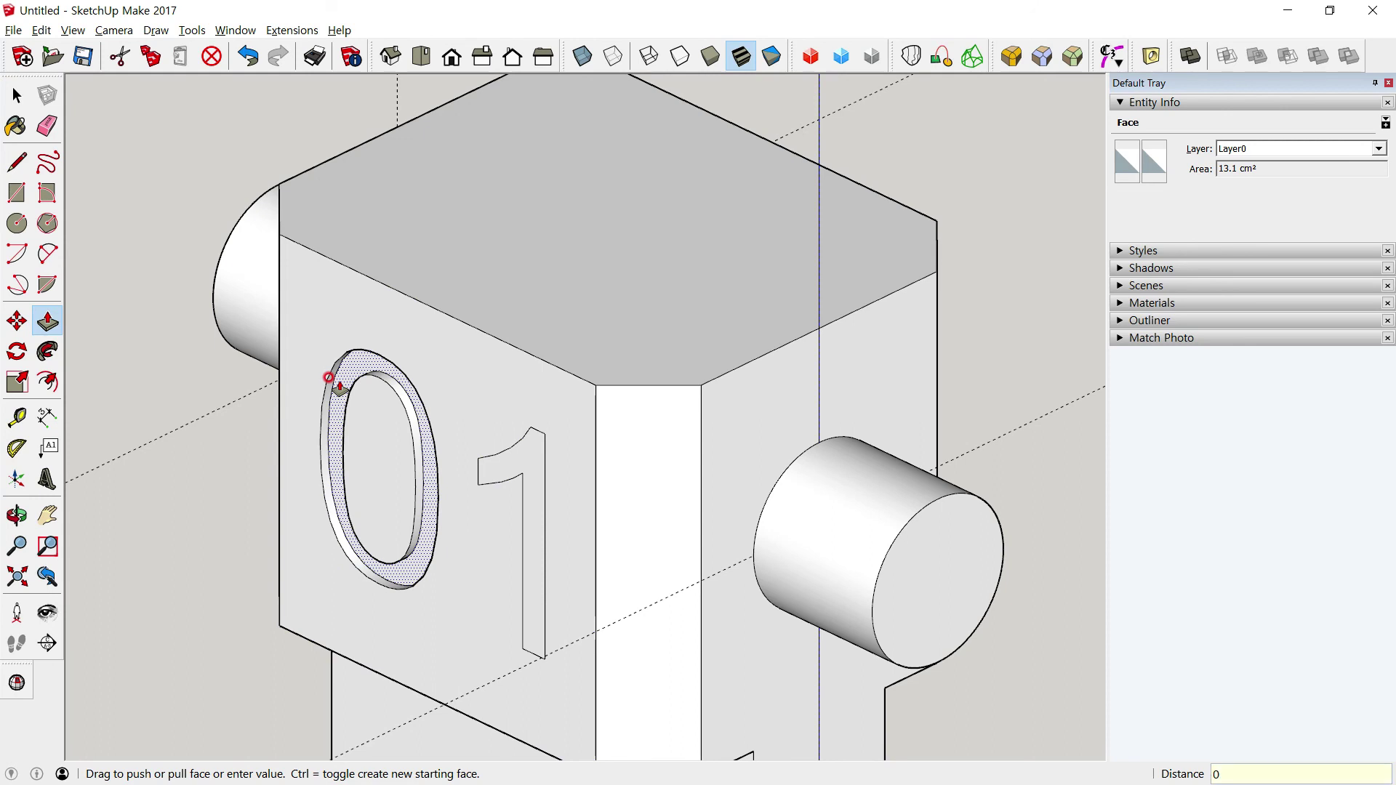
key(ctrl+z)
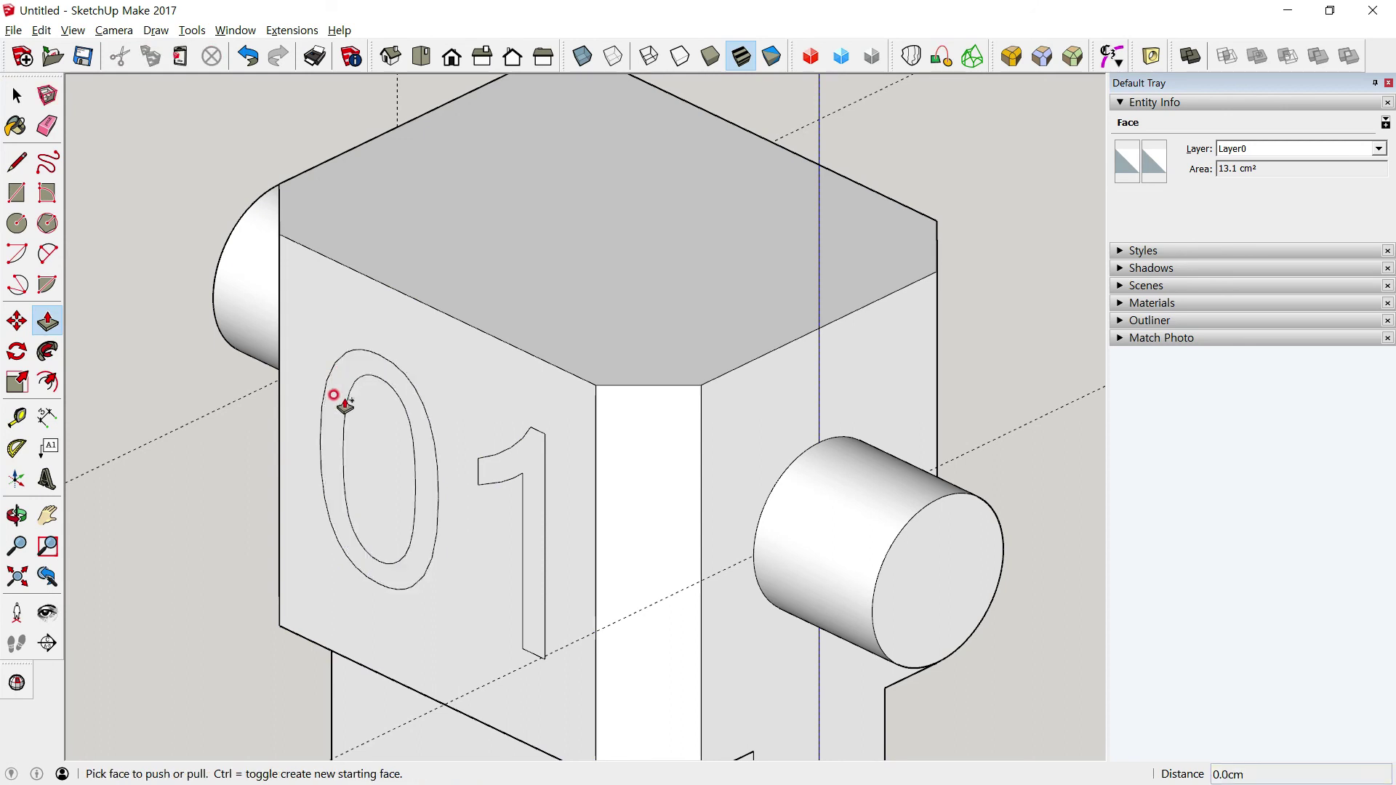
drag(329, 383, 326, 401)
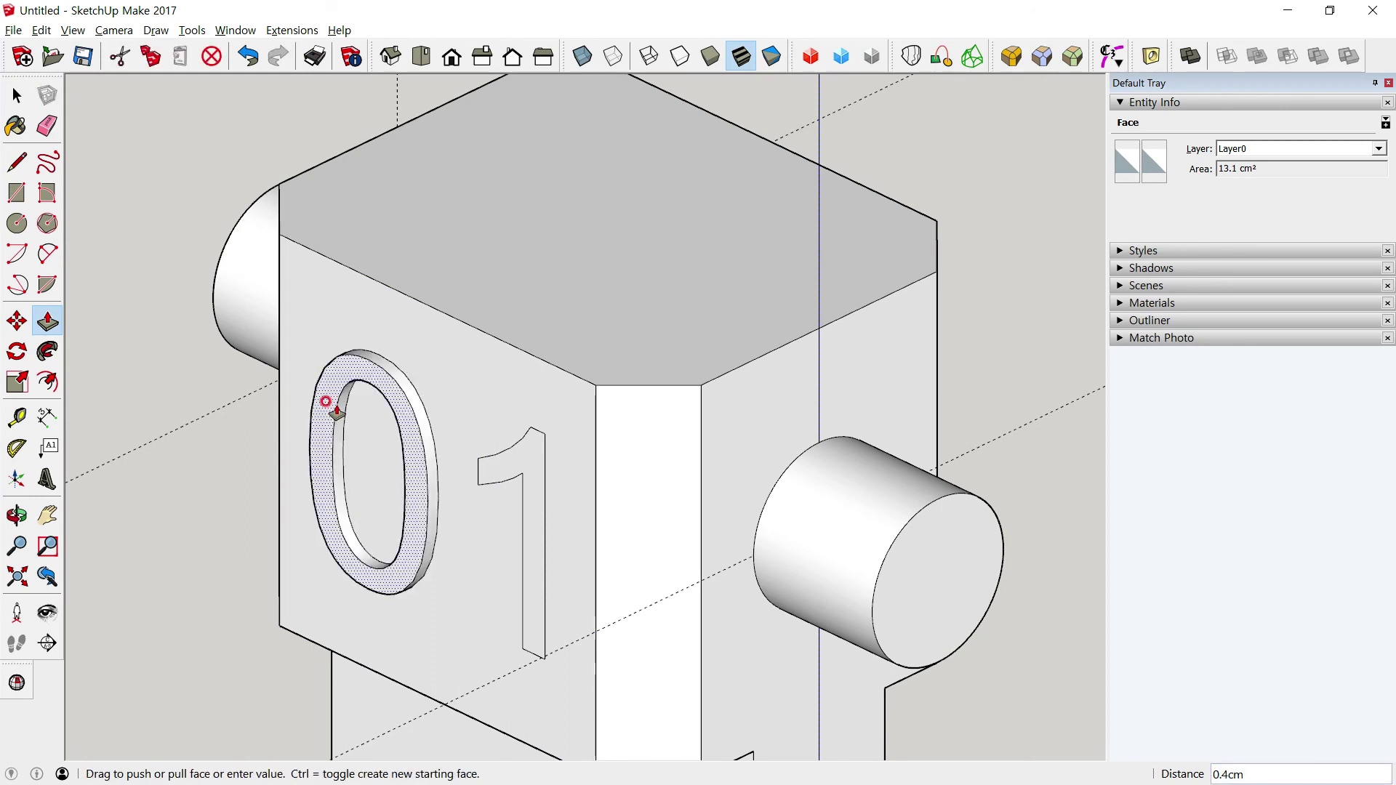
key(Escape)
drag(334, 410, 340, 400)
key(Return)
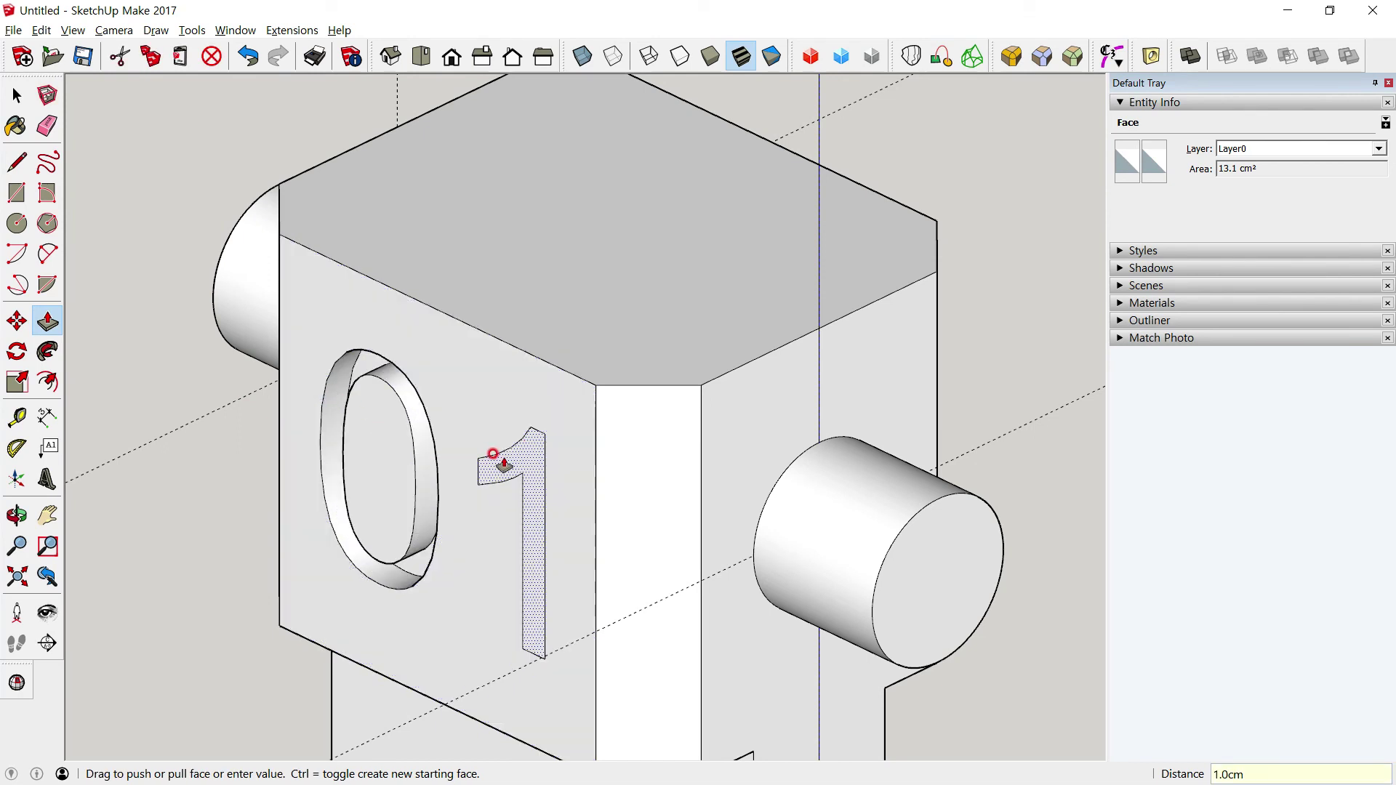
click(486, 462)
scroll(480, 429, down, 3)
Select all the head block geometry and group it into one solid
click(16, 95)
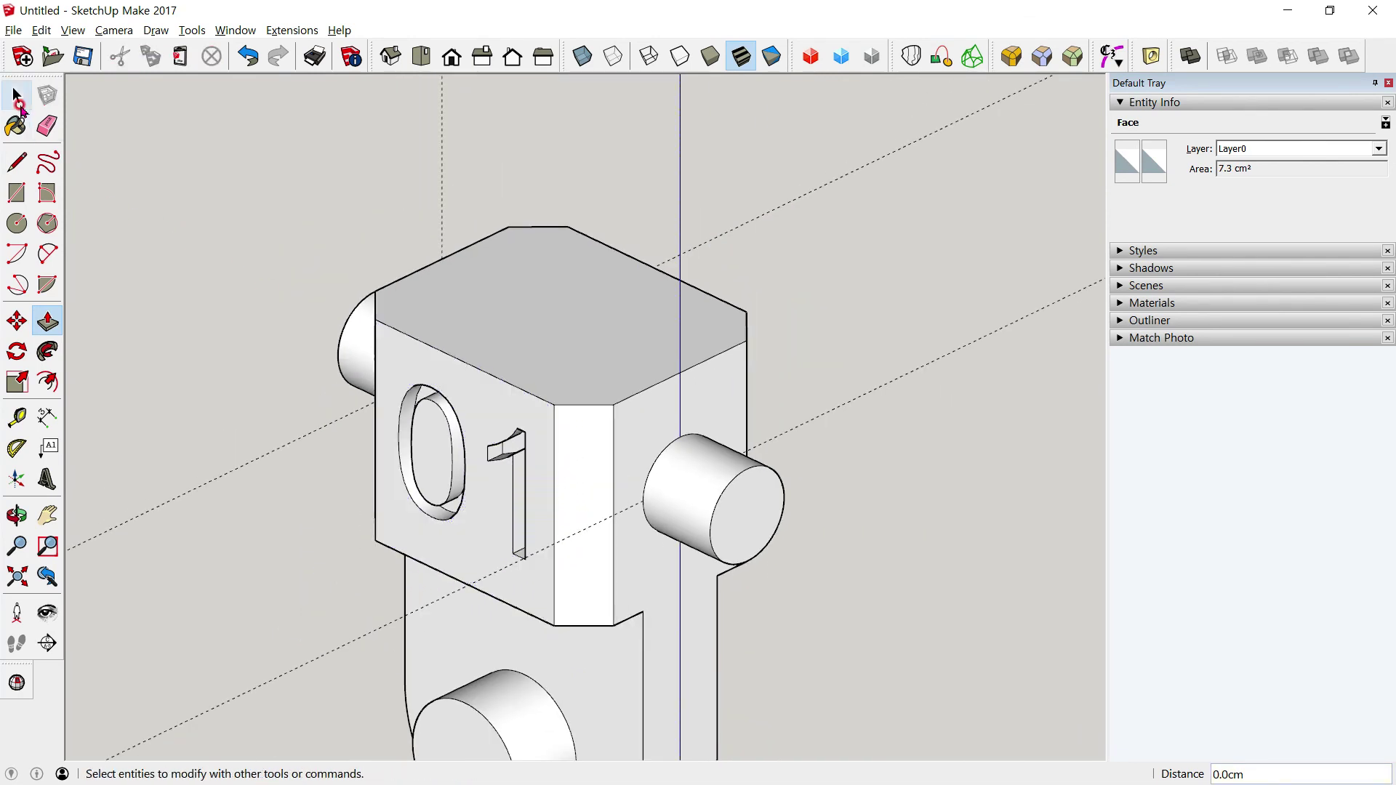
triple_click(480, 265)
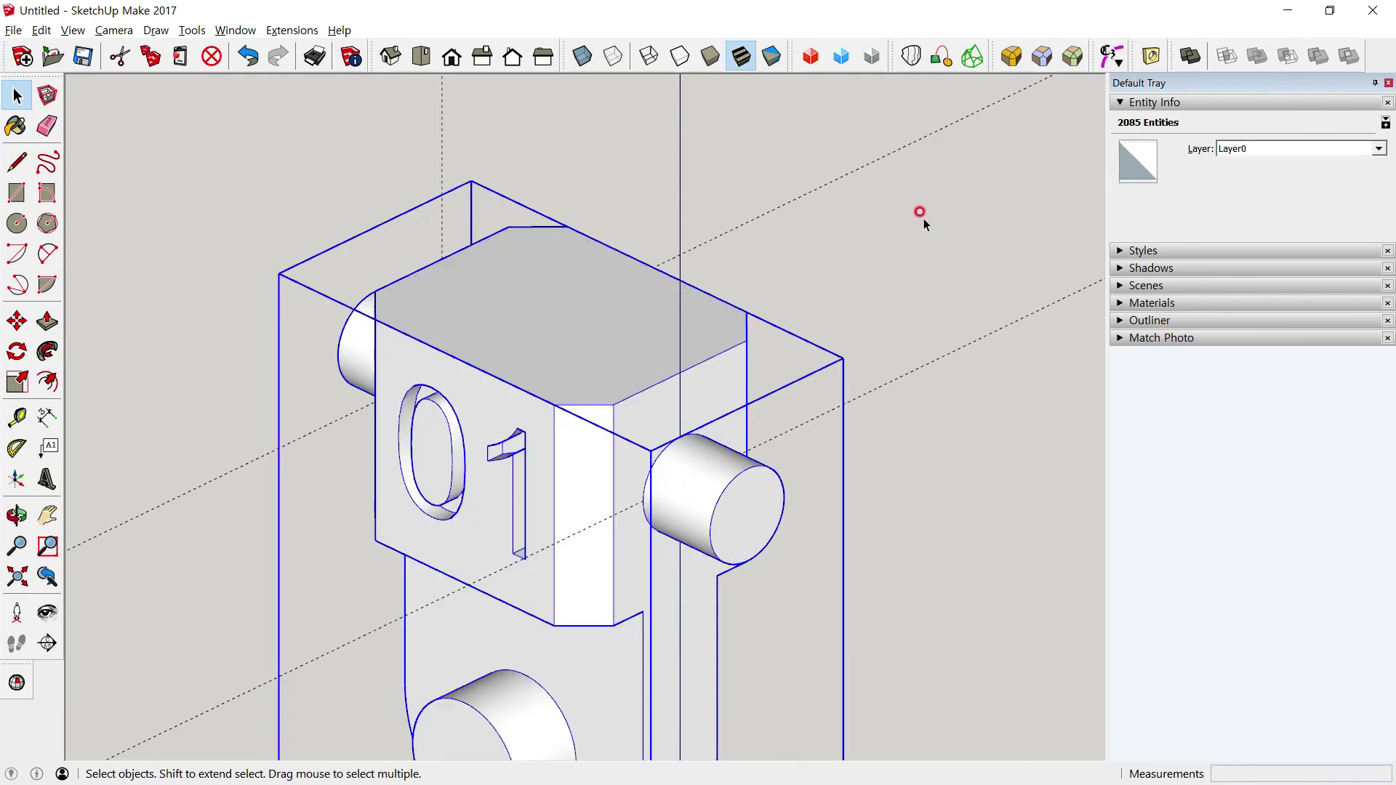
key(ctrl+g)
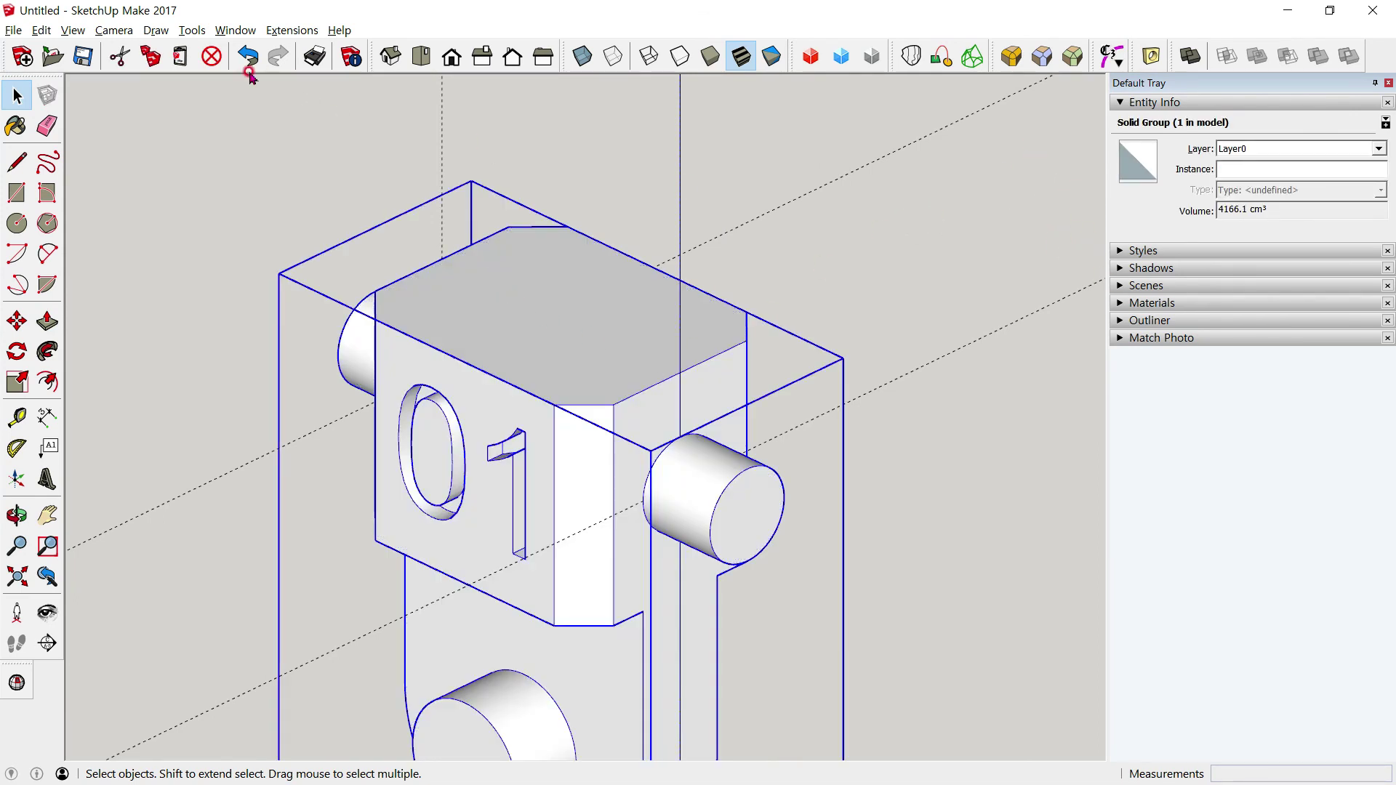
Unhide all hidden geometry so the bracket shows below the head
click(41, 30)
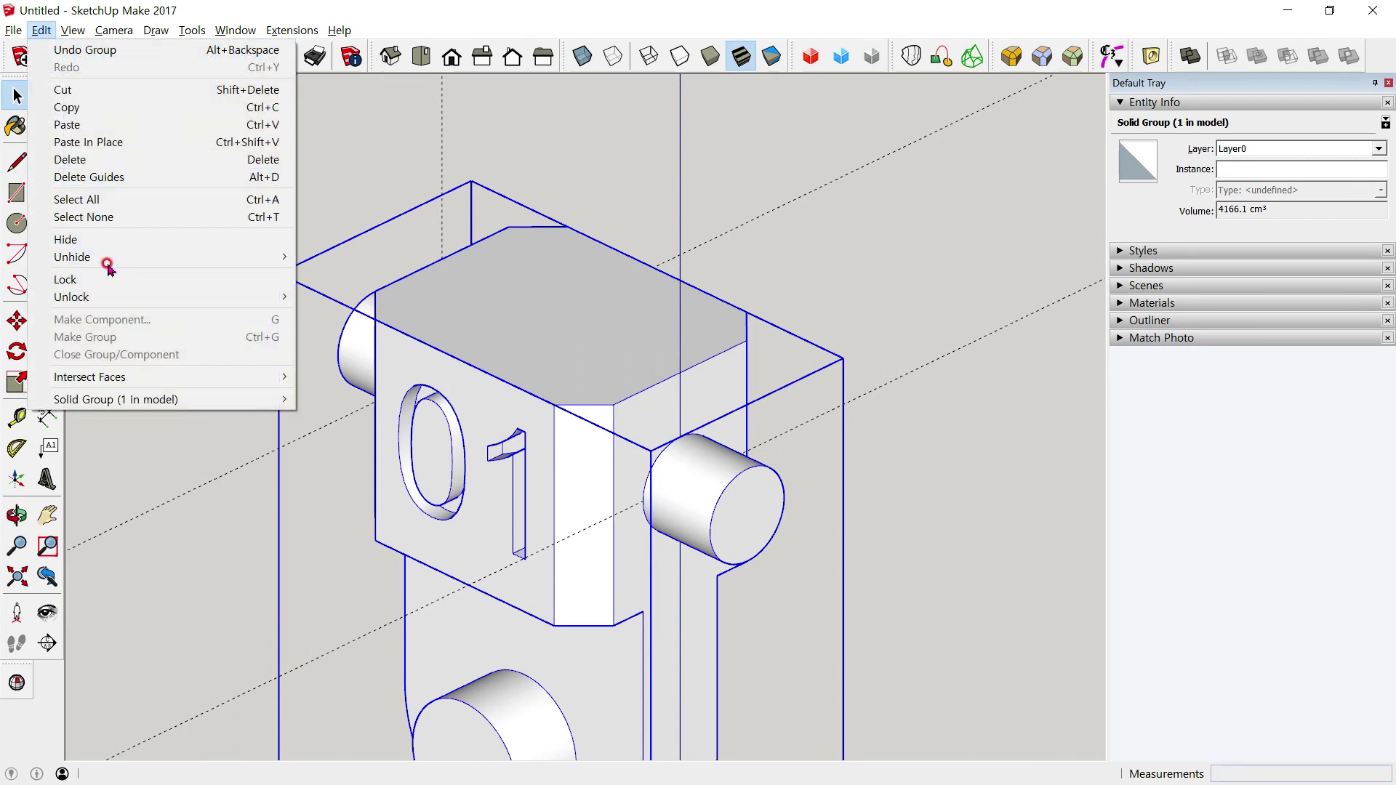
mouse_move(72, 257)
click(399, 293)
mouse_move(824, 230)
middle_down()
mouse_move(632, 305)
mouse_move(919, 302)
mouse_move(399, 221)
mouse_move(707, 285)
mouse_move(346, 181)
middle_up()
scroll(622, 302, down, 5)
key(alt+Tab)
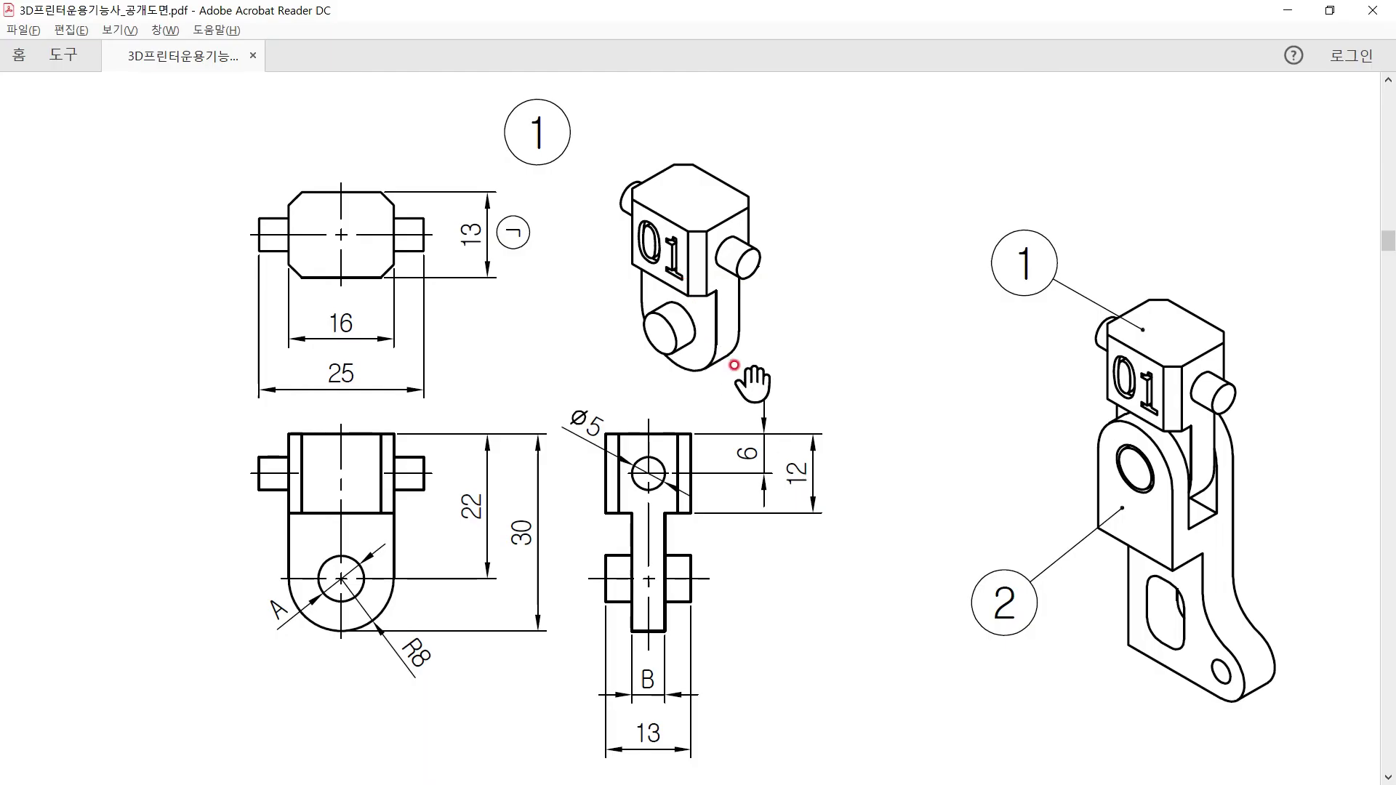
key(alt+Tab)
mouse_move(789, 380)
middle_down()
mouse_move(490, 322)
mouse_move(701, 333)
mouse_move(739, 354)
mouse_move(446, 312)
mouse_move(483, 268)
mouse_move(577, 234)
mouse_move(386, 295)
mouse_move(284, 249)
mouse_move(609, 302)
mouse_move(639, 280)
middle_up()
Undo the bracket reveal, head grouping, digit recess and 01 text move
scroll(579, 286, up, 2)
scroll(639, 280, up, 3)
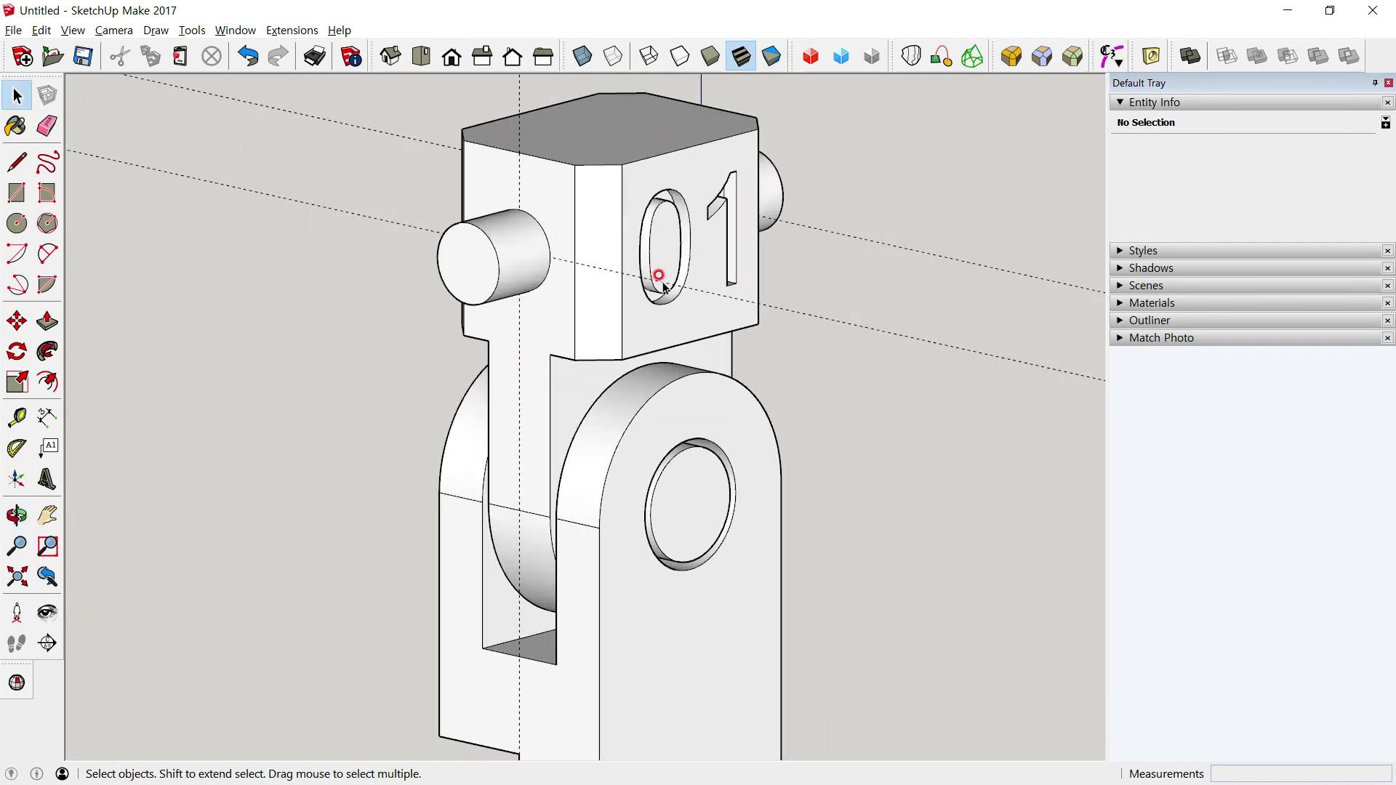
click(700, 307)
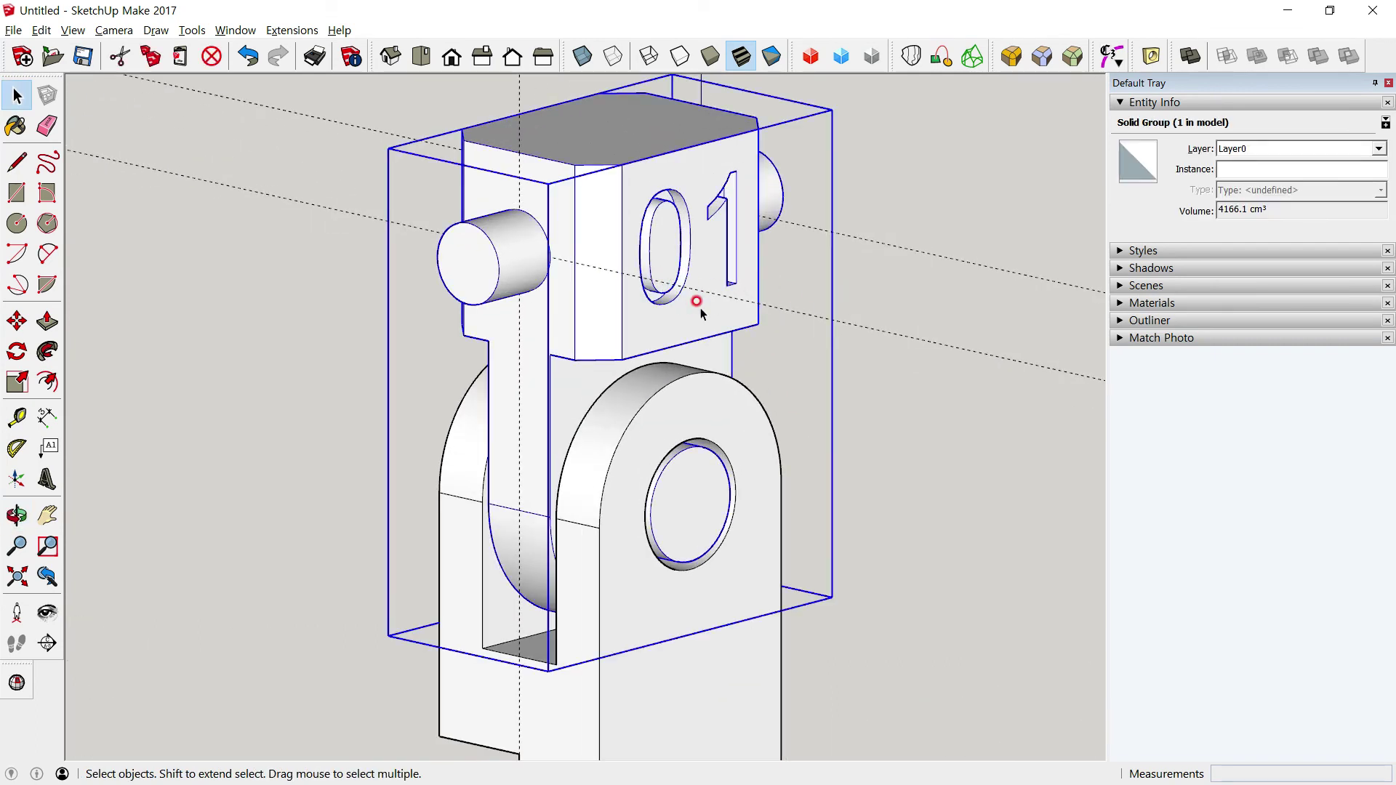
key(ctrl+z)
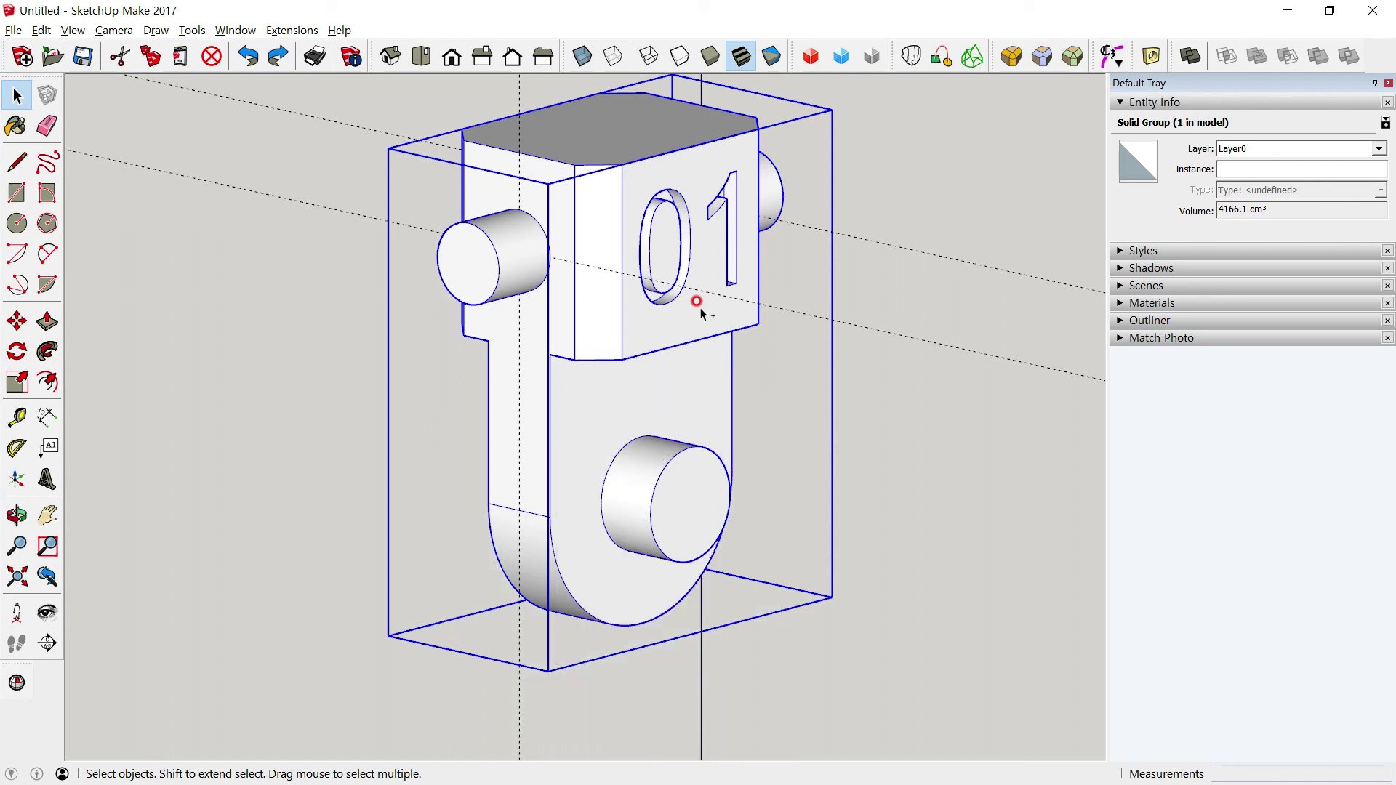
key(ctrl+z)
key(ctrl+z)
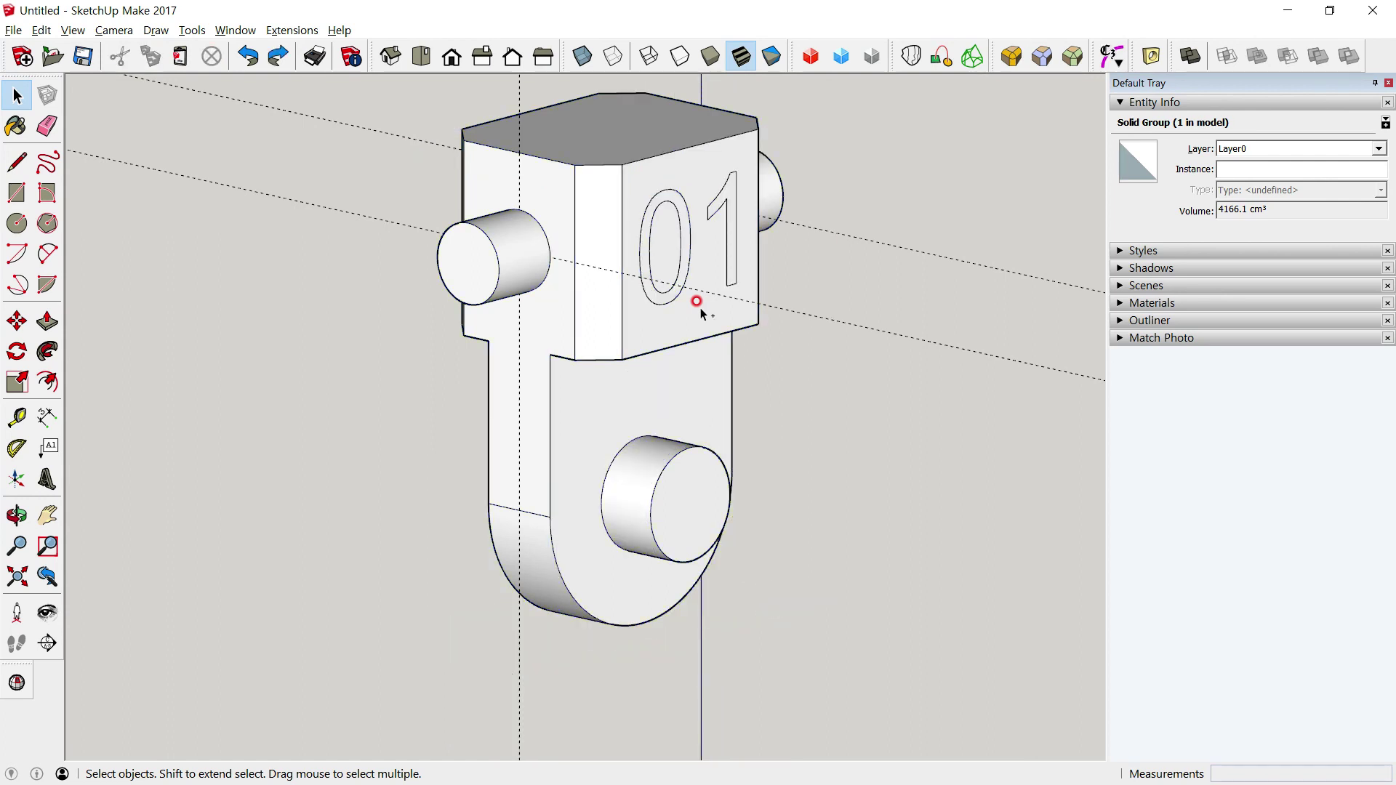
key(ctrl+z)
key(ctrl+z)
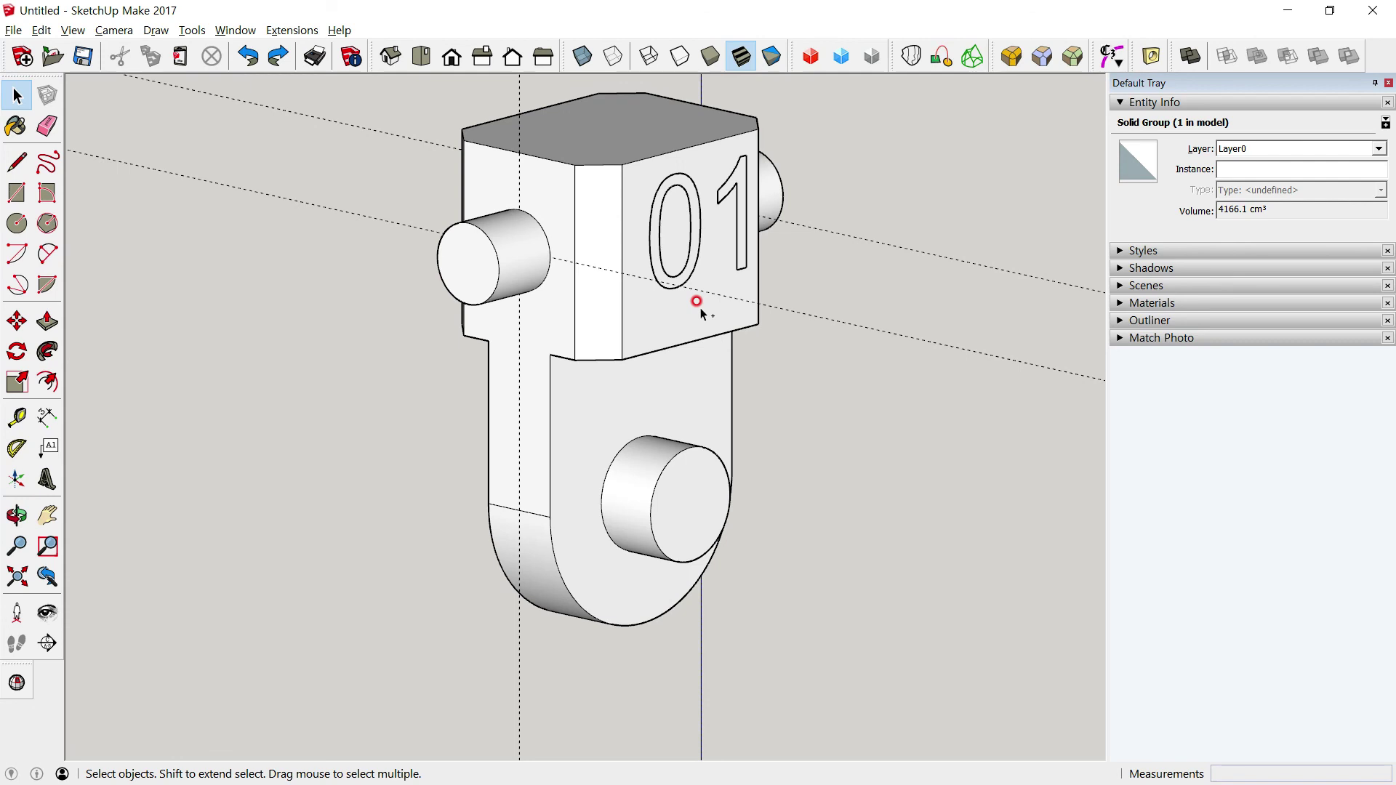
key(ctrl+z)
Explode the head block group and view its blank front face
middle_drag(965, 352, 493, 247)
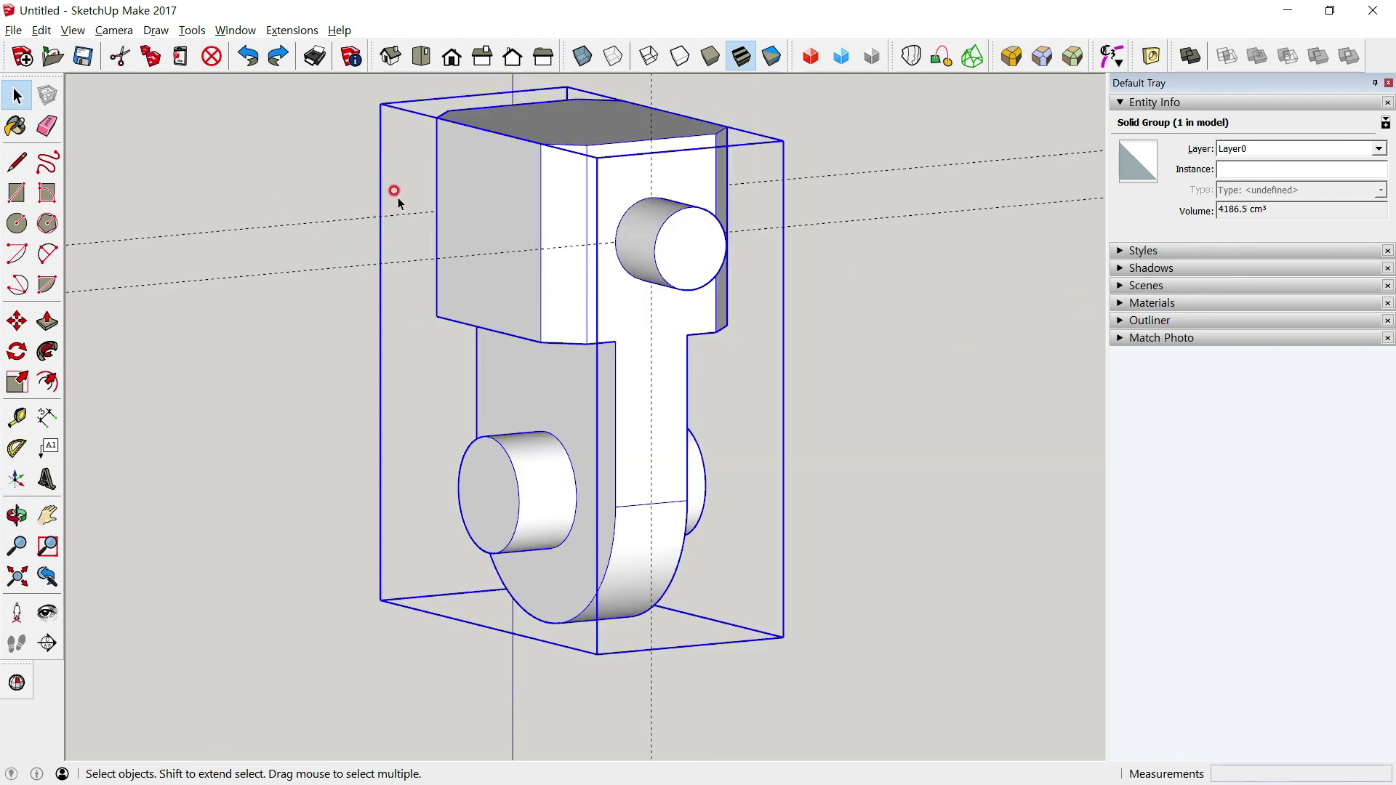
right_click(492, 191)
click(509, 293)
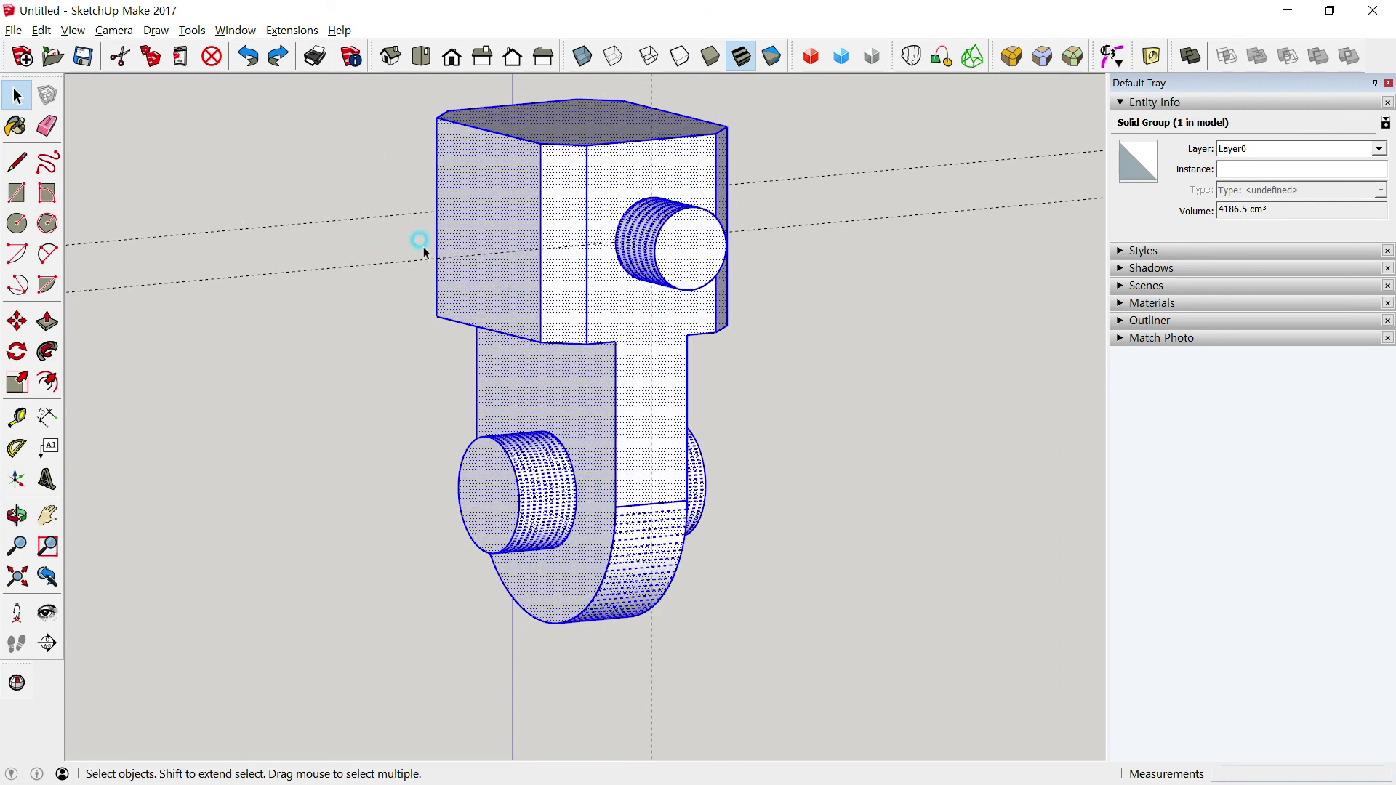
mouse_move(596, 286)
middle_down()
mouse_move(741, 296)
mouse_move(804, 318)
mouse_move(595, 238)
mouse_move(585, 251)
middle_up()
click(794, 308)
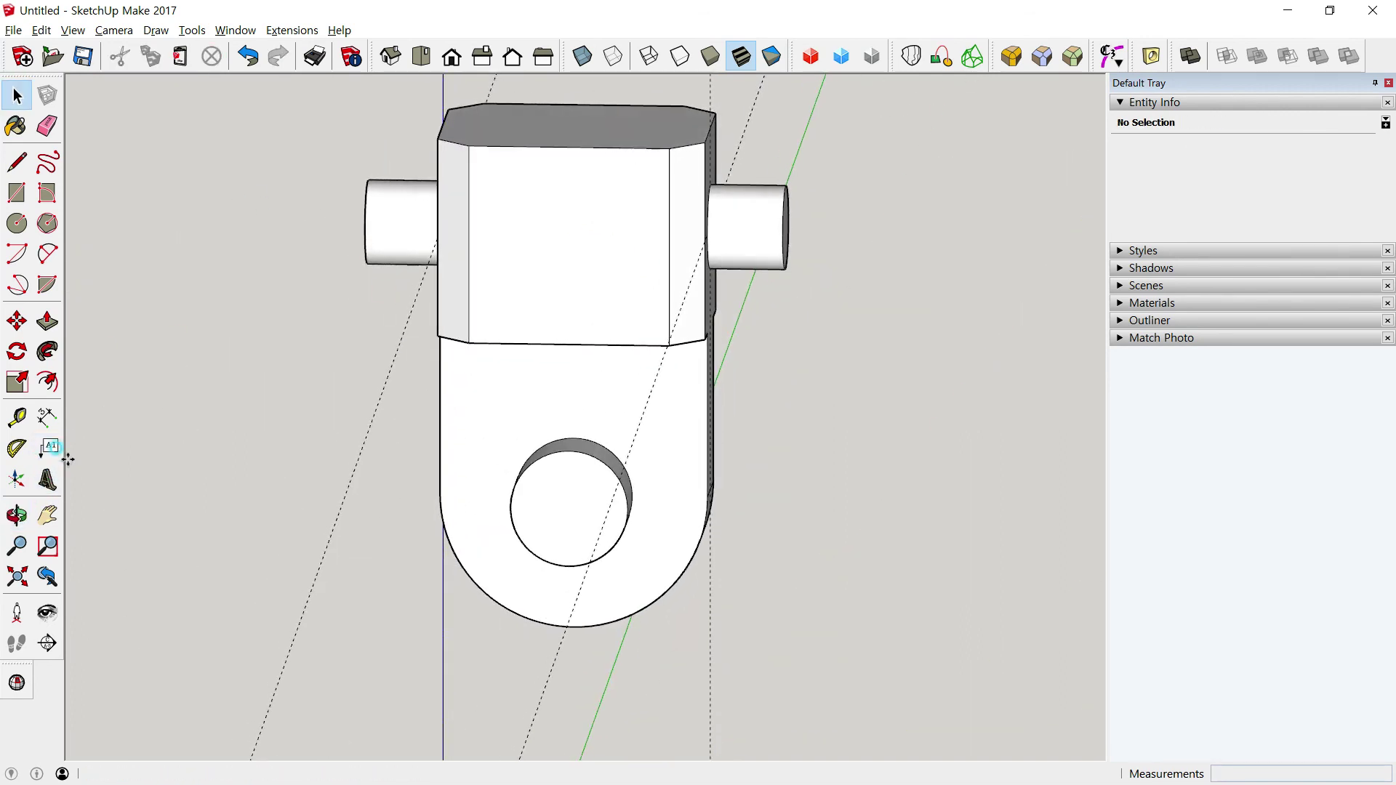
Create 3D text '01' and place it on the head block face
key(shift+t)
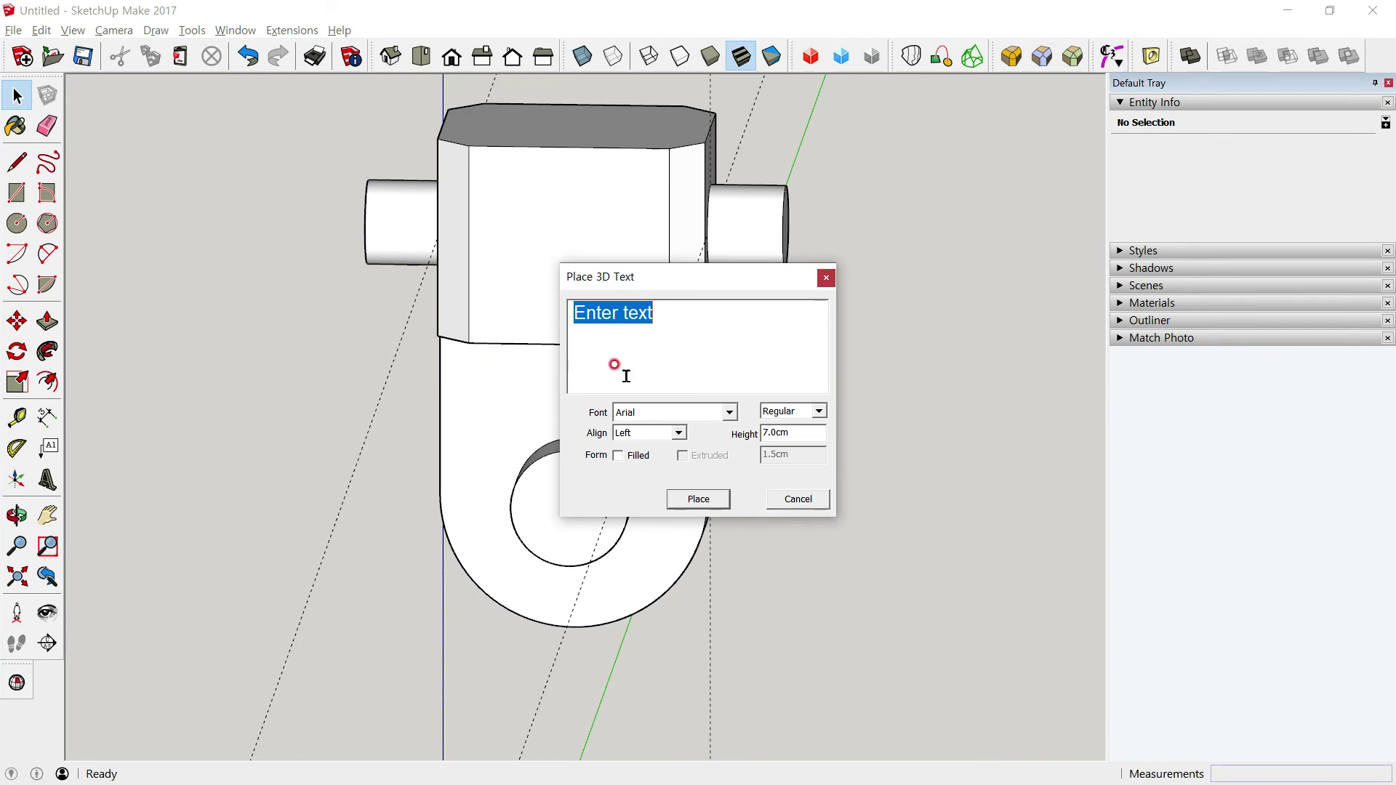
text(01)
click(708, 508)
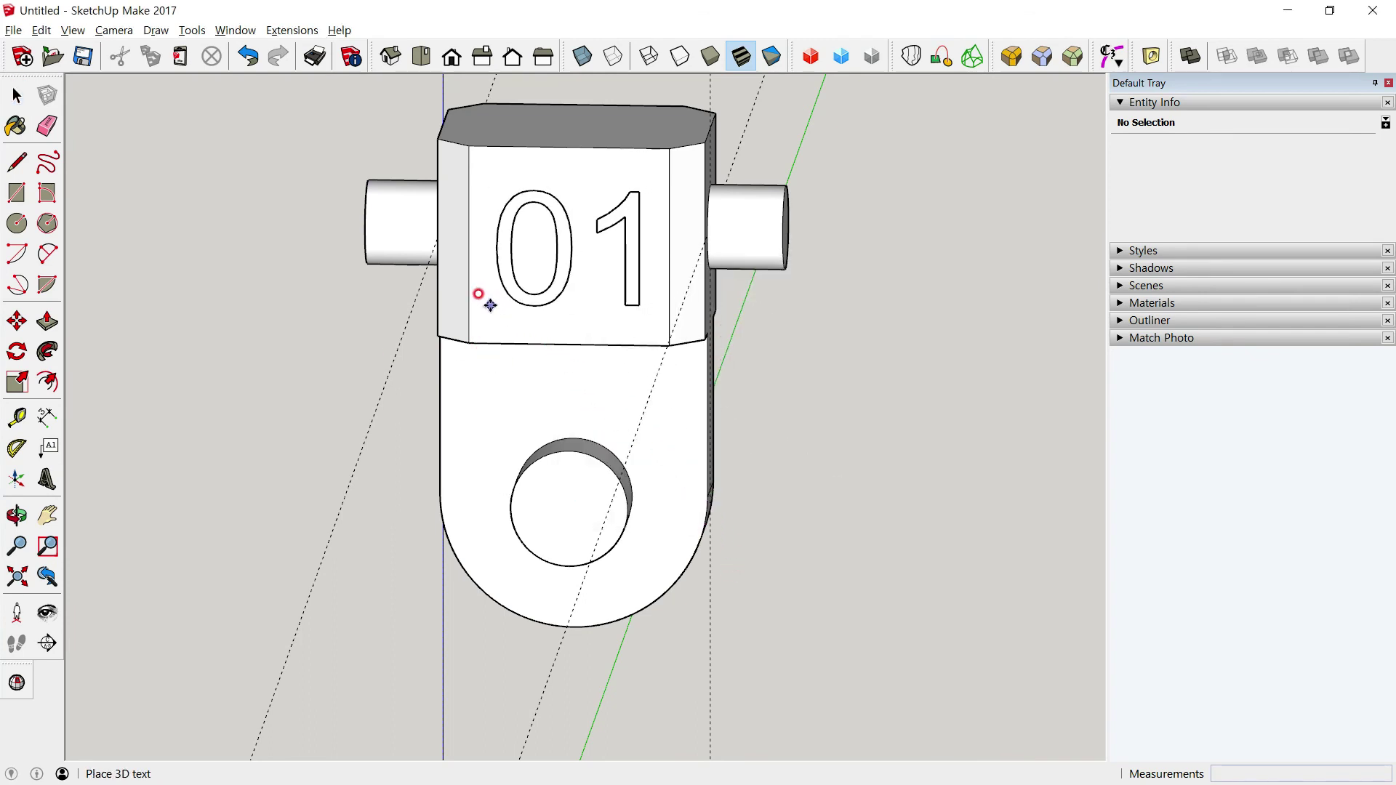
click(487, 304)
Explode the 01 text into loose edges and show the Right side view
click(16, 96)
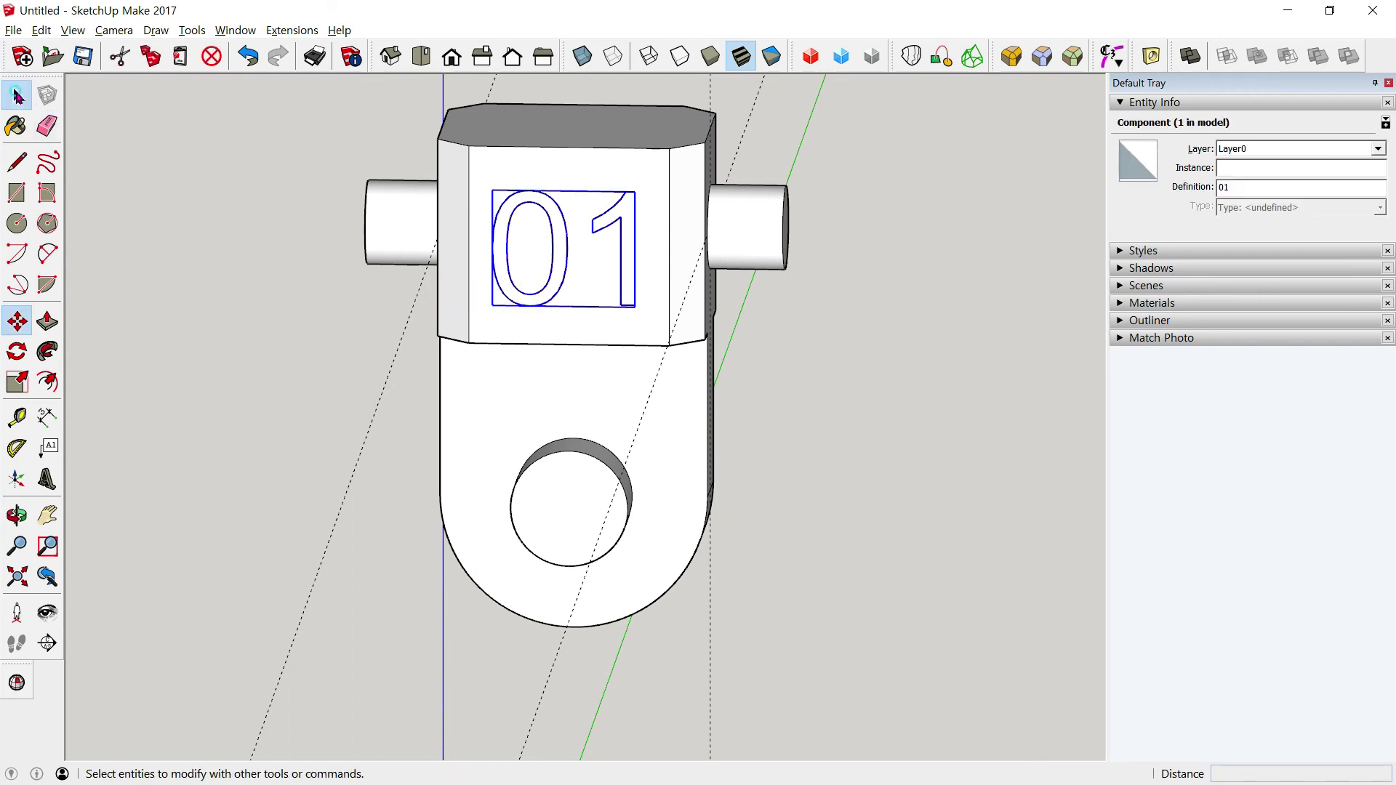
right_click(492, 220)
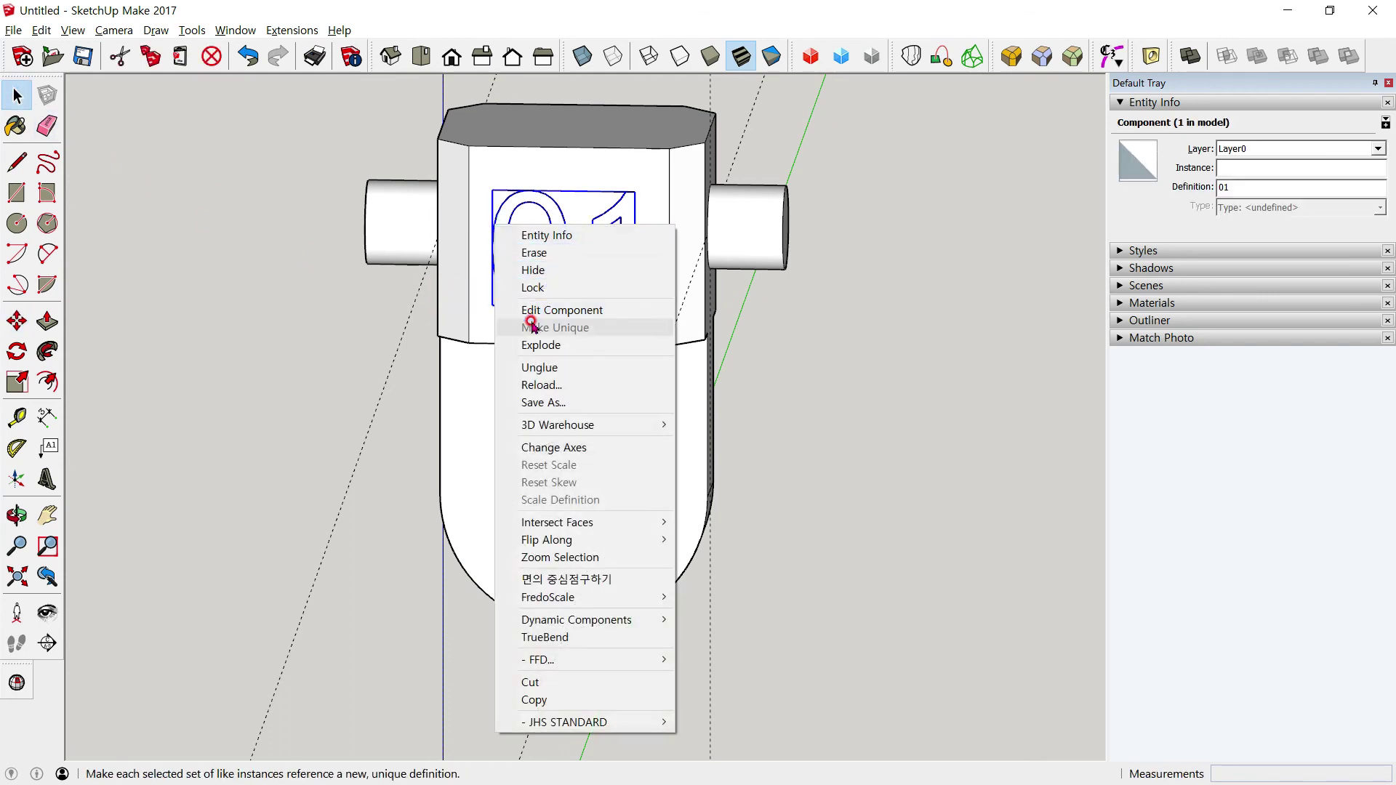
click(553, 343)
click(753, 336)
scroll(586, 249, up, 2)
scroll(521, 225, up, 2)
scroll(525, 231, up, 2)
scroll(526, 221, down, 3)
scroll(509, 211, down, 1)
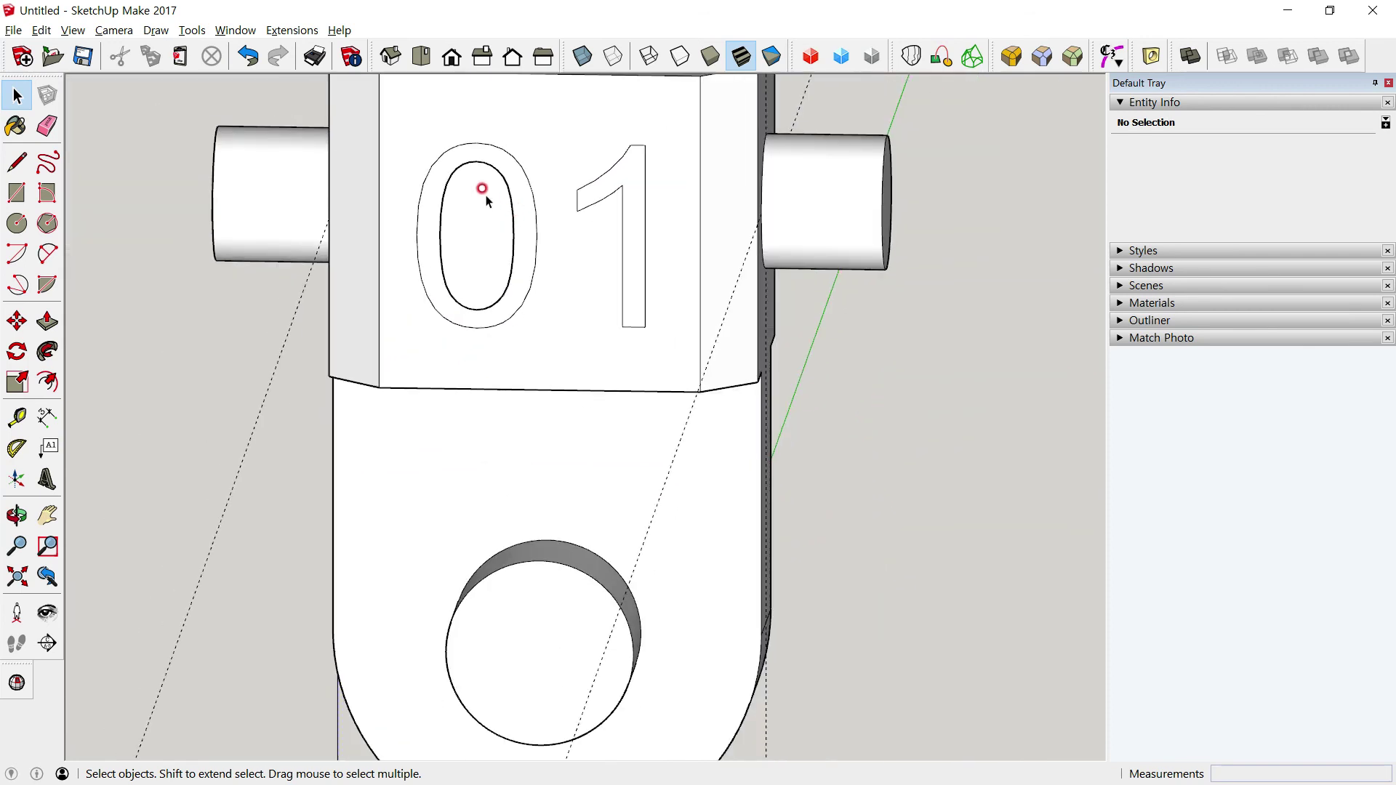
click(482, 56)
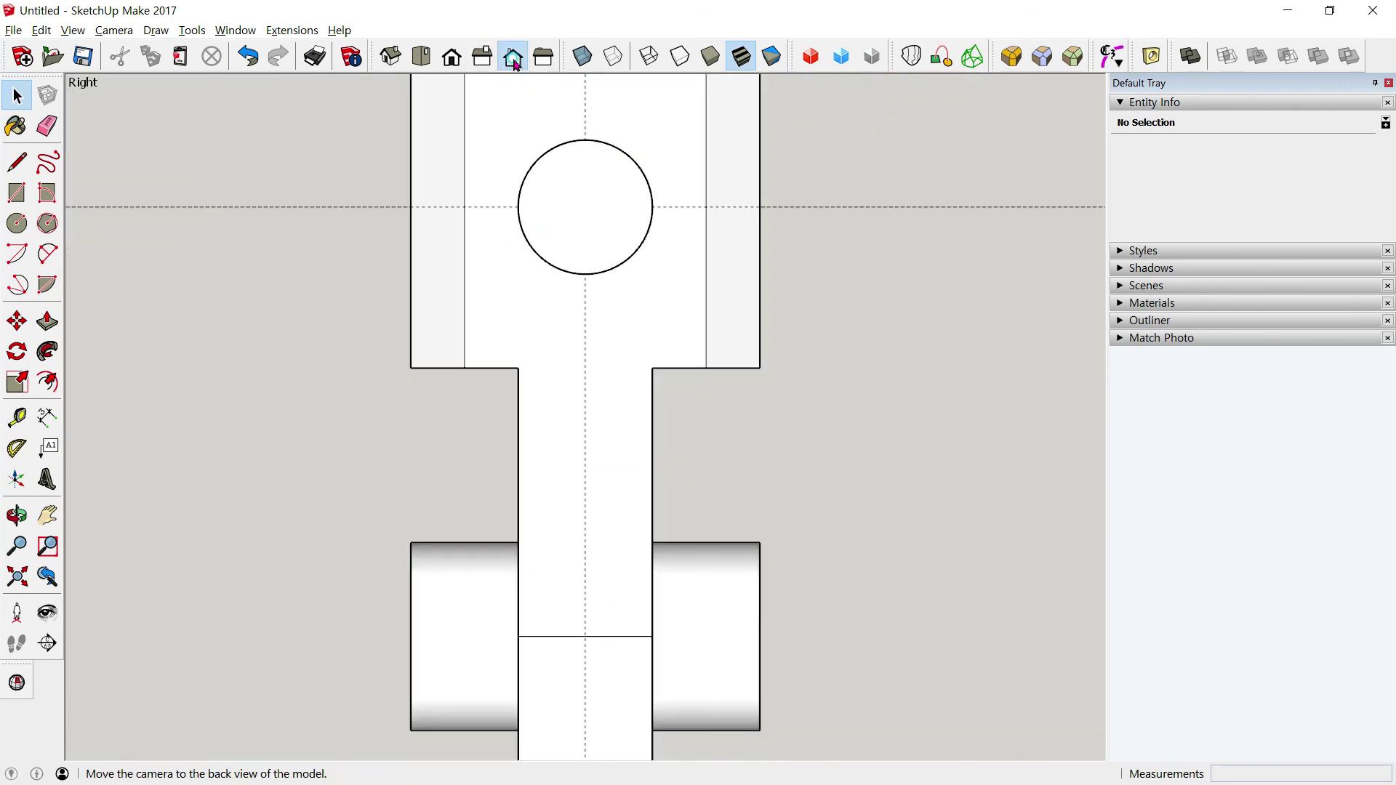
In Front view, move the 0 and 1 lettering outlines 0.1 cm sideways
click(513, 56)
click(452, 56)
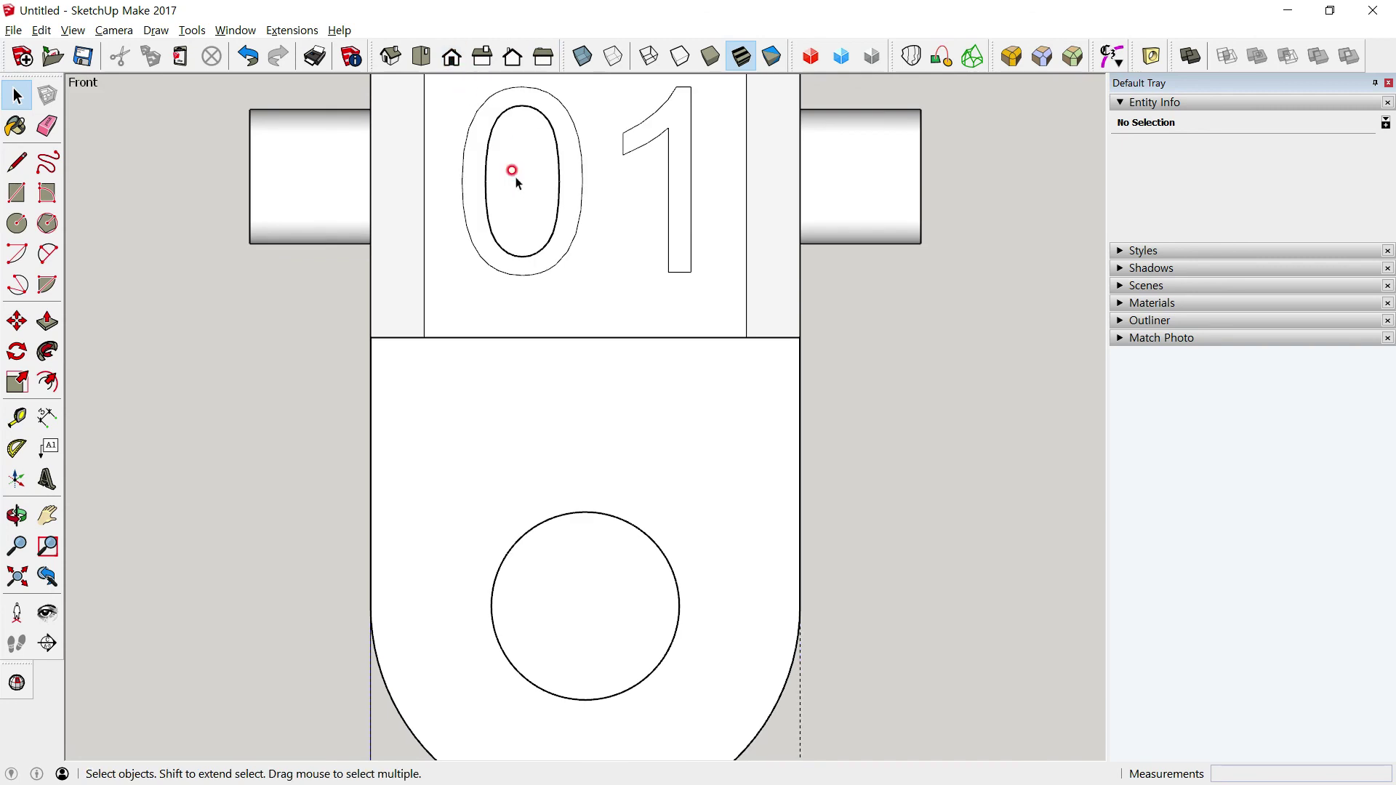
shift+middle_drag(517, 182, 528, 321)
drag(468, 196, 733, 457)
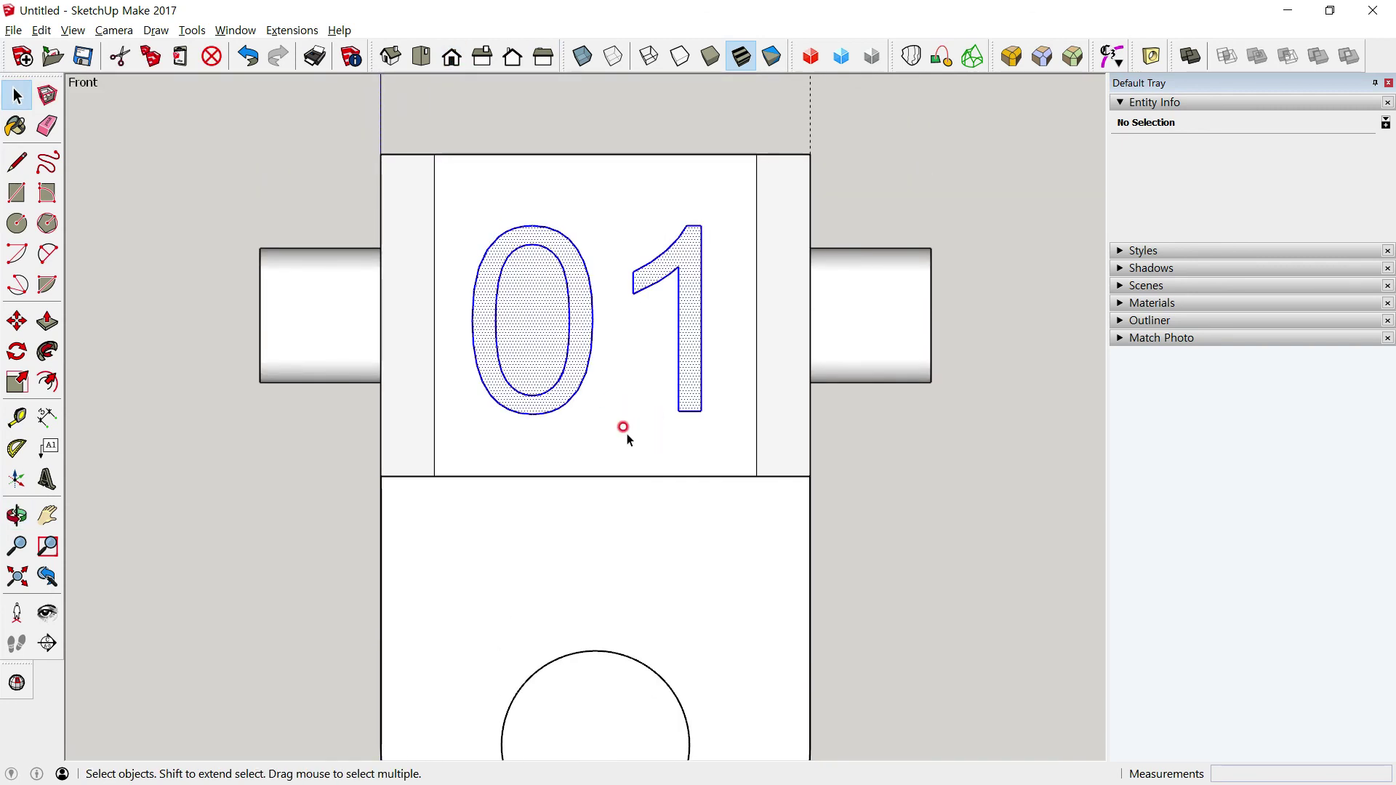
key(m)
click(629, 429)
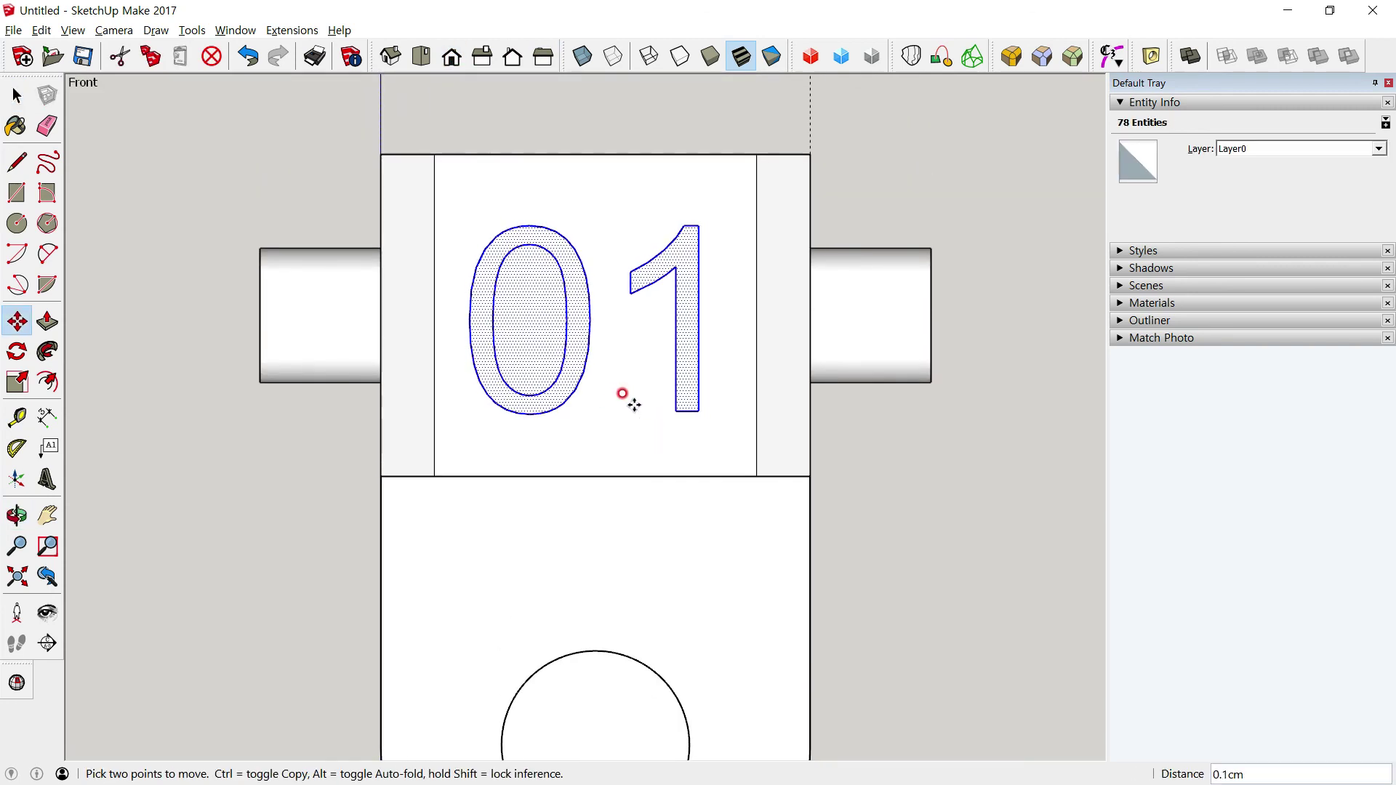
click(17, 95)
click(168, 171)
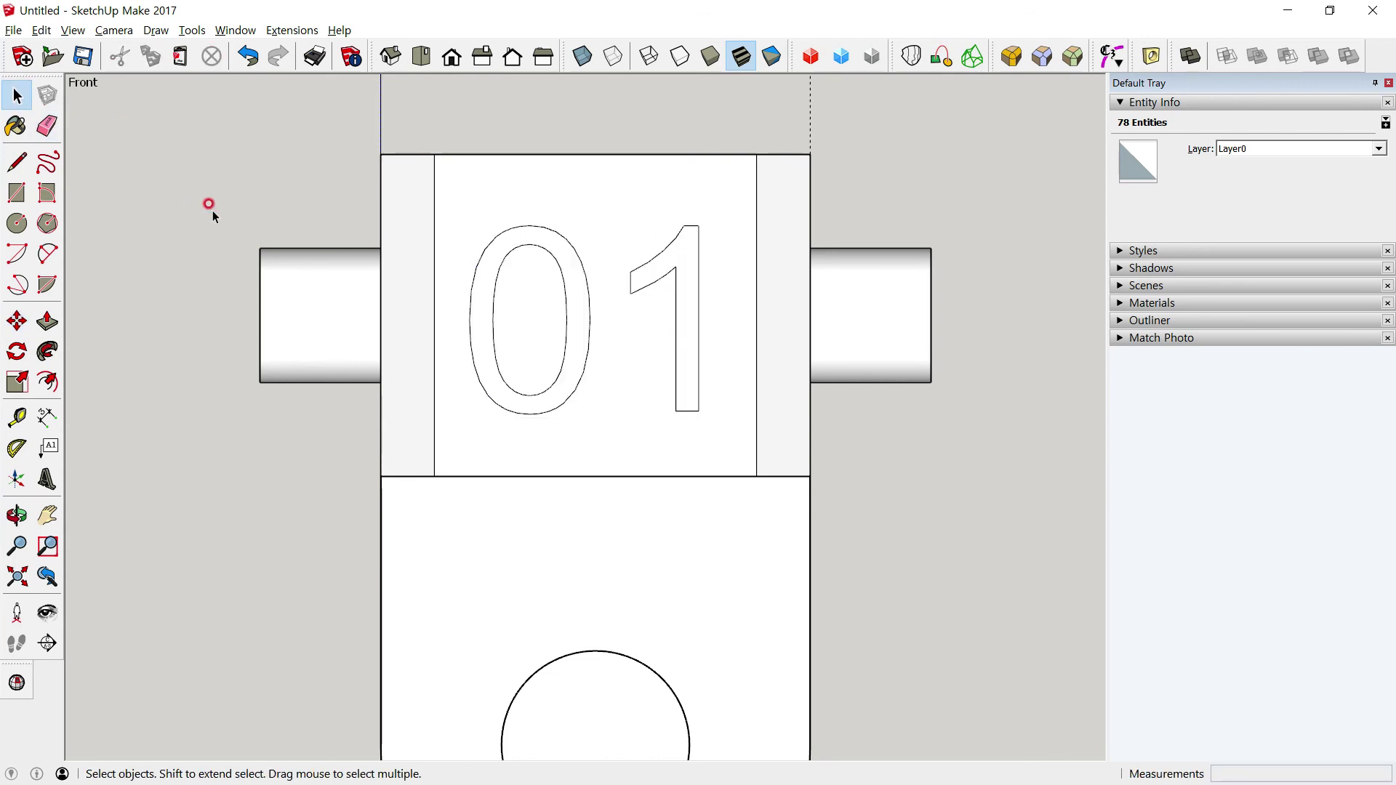
mouse_move(511, 308)
middle_down()
mouse_move(321, 461)
mouse_move(480, 424)
middle_up()
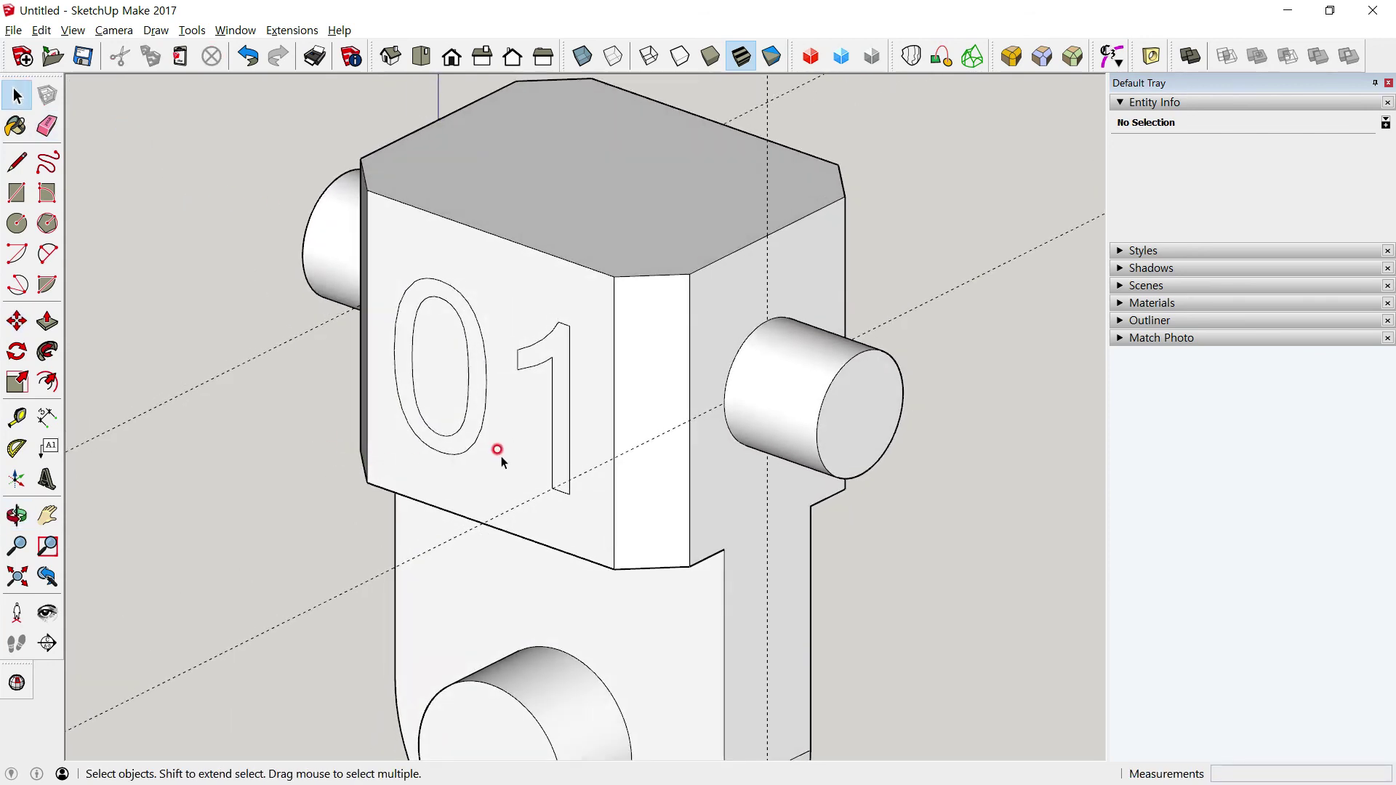
Push the 0 face in 1.0 cm, then double-click the 1 to recess it equally
key(p)
click(471, 405)
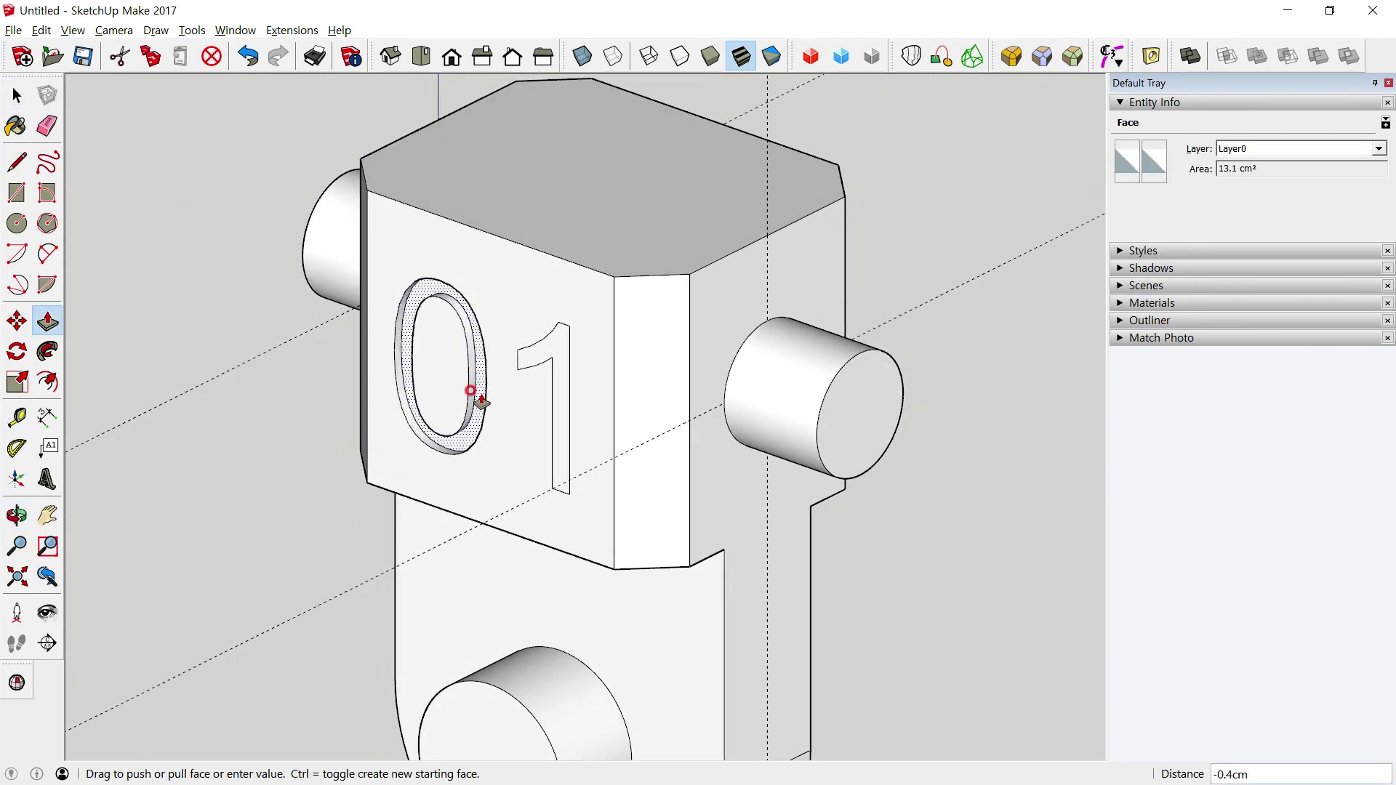
key(Return)
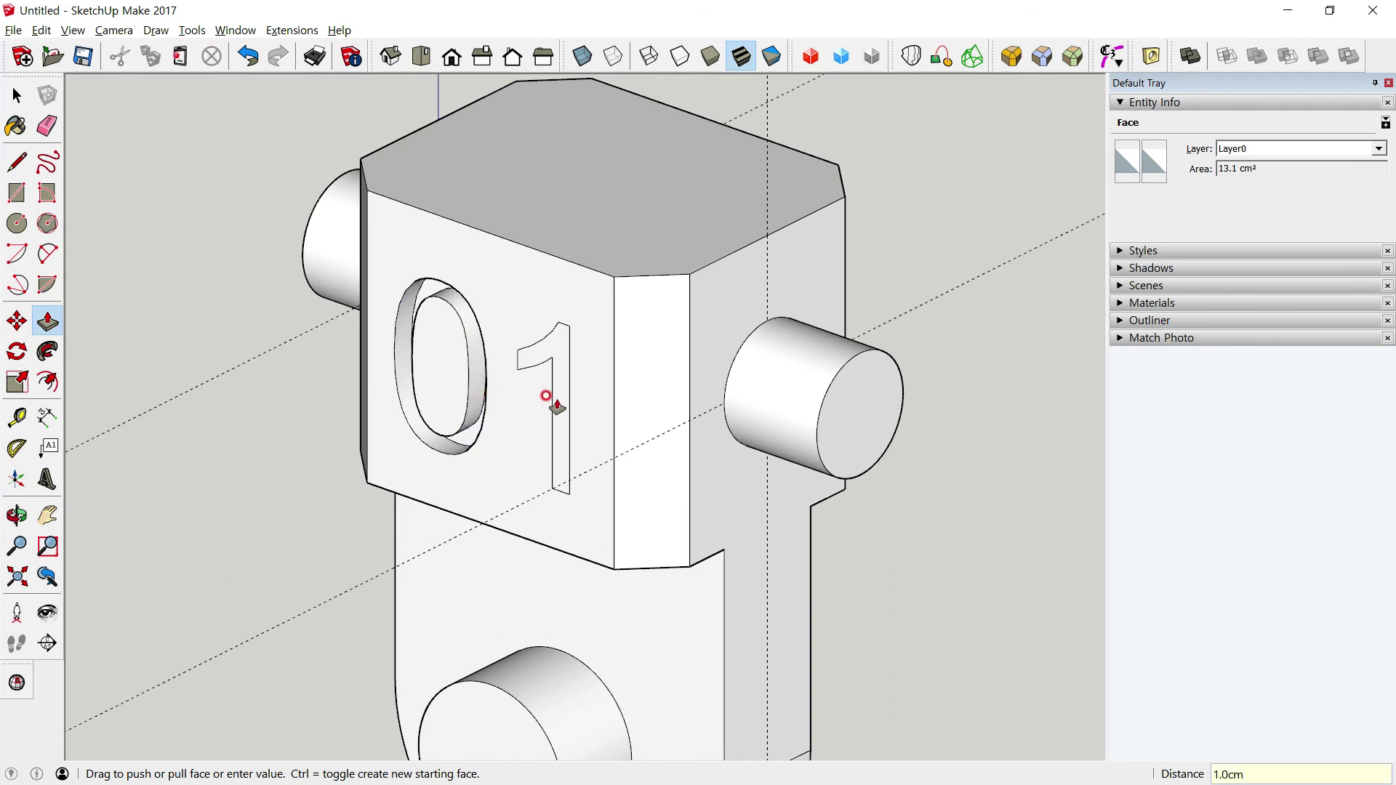
double_click(552, 403)
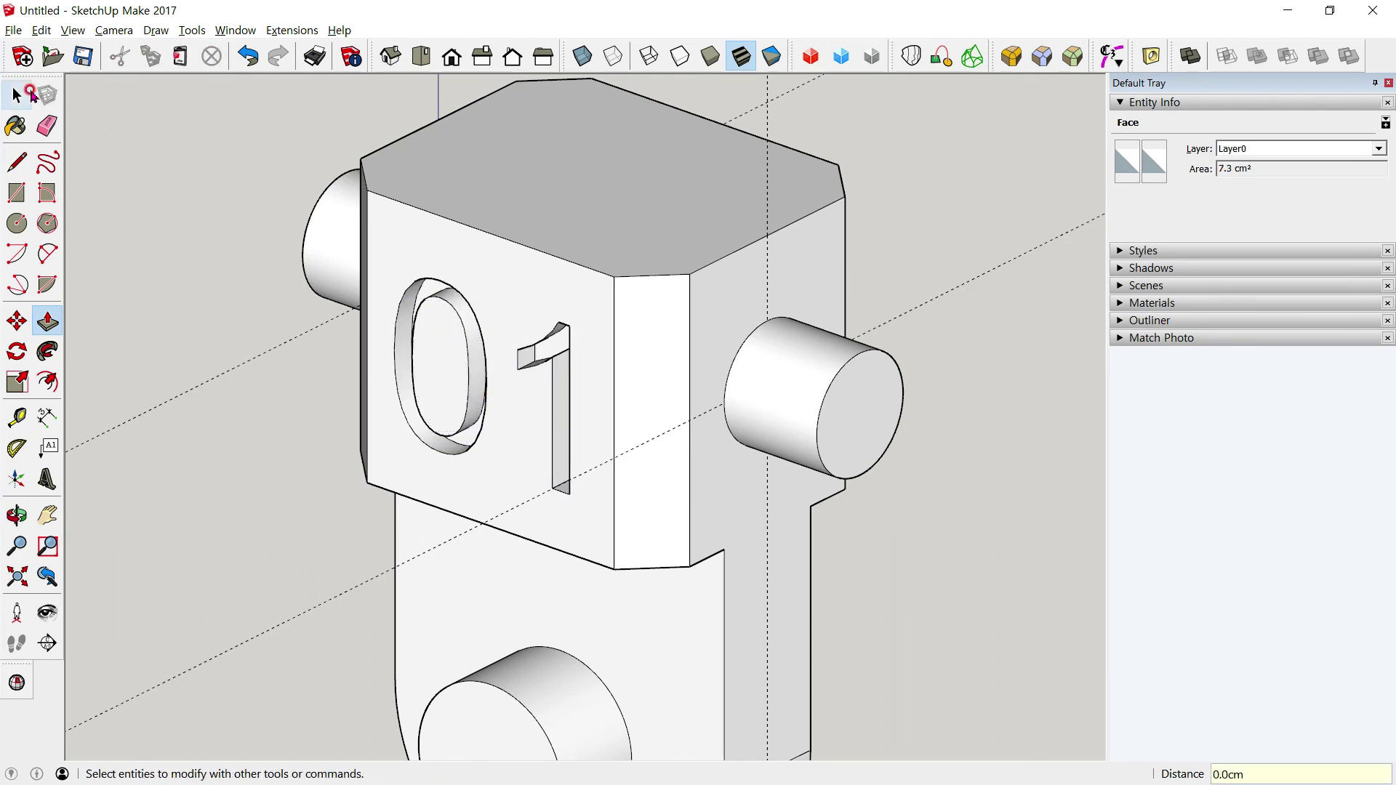
click(17, 96)
scroll(259, 289, down, 2)
Group the whole head as a solid and unhide all to reveal the bracket
triple_click(461, 206)
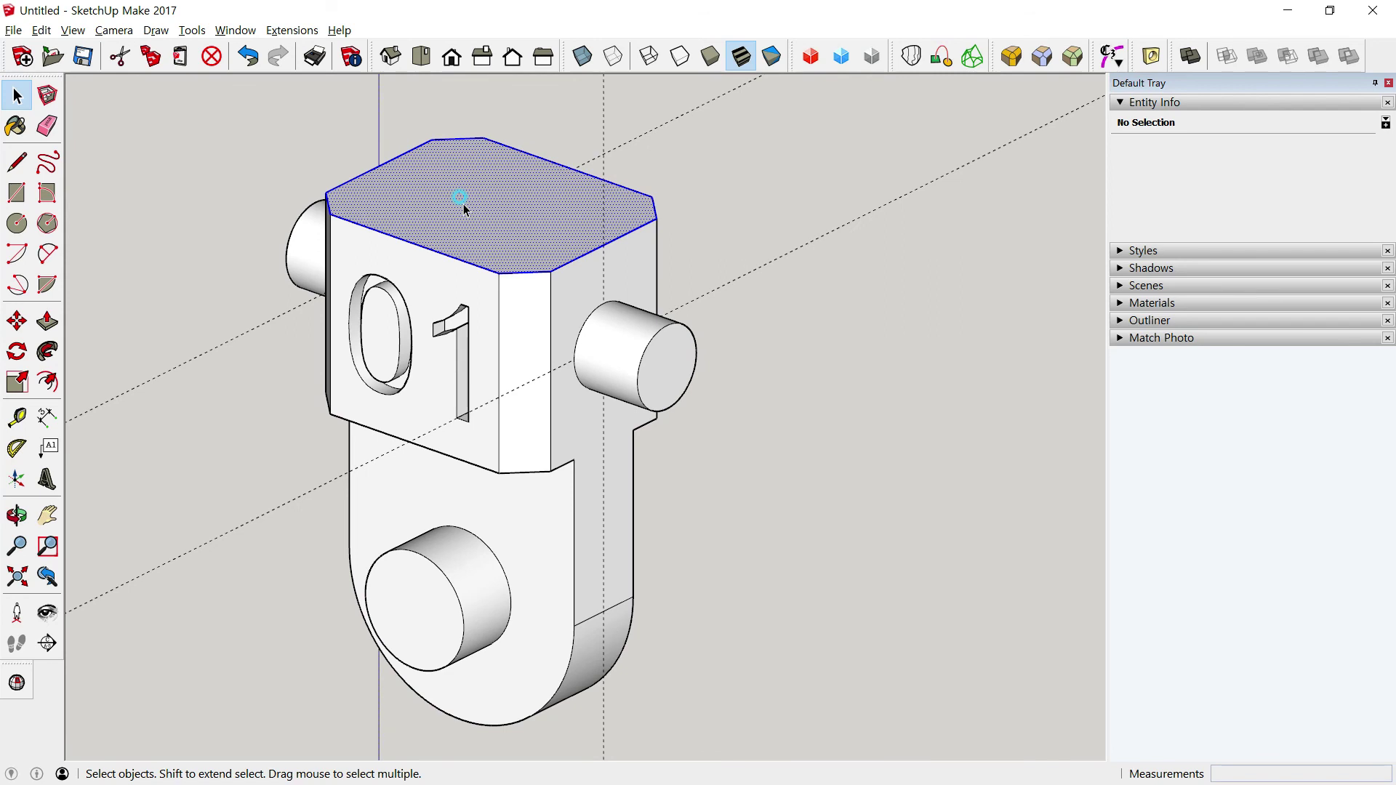
click(1118, 110)
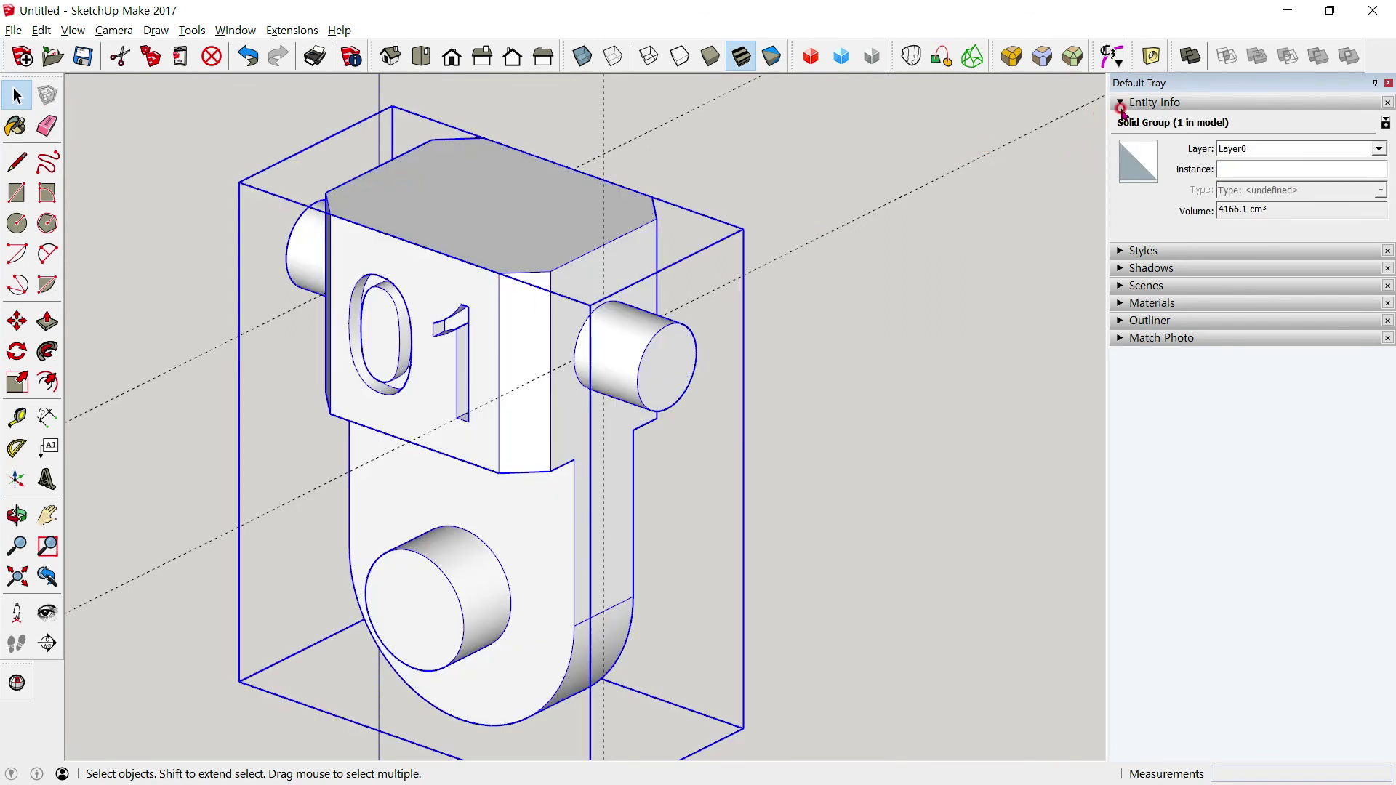
click(42, 32)
mouse_move(72, 256)
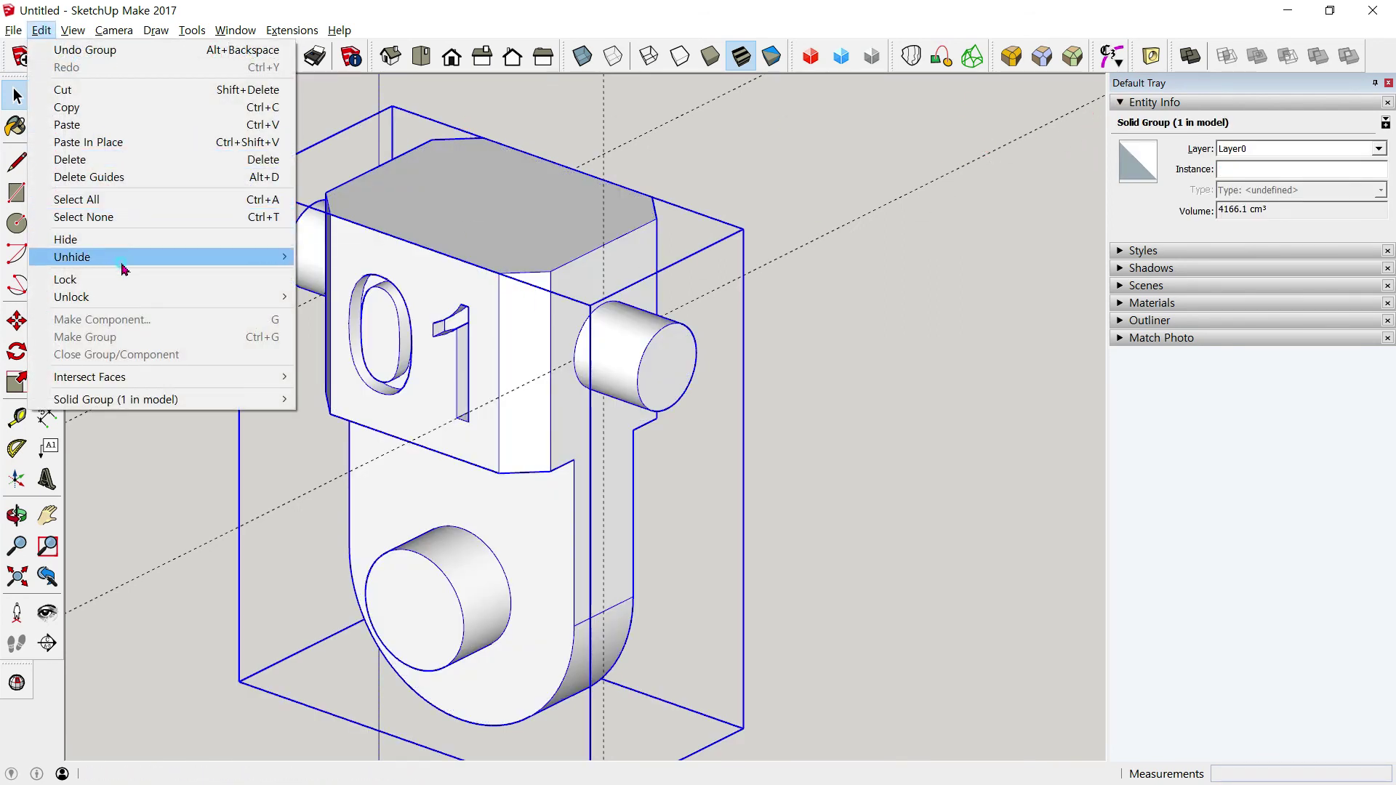
click(325, 291)
middle_drag(794, 281, 861, 325)
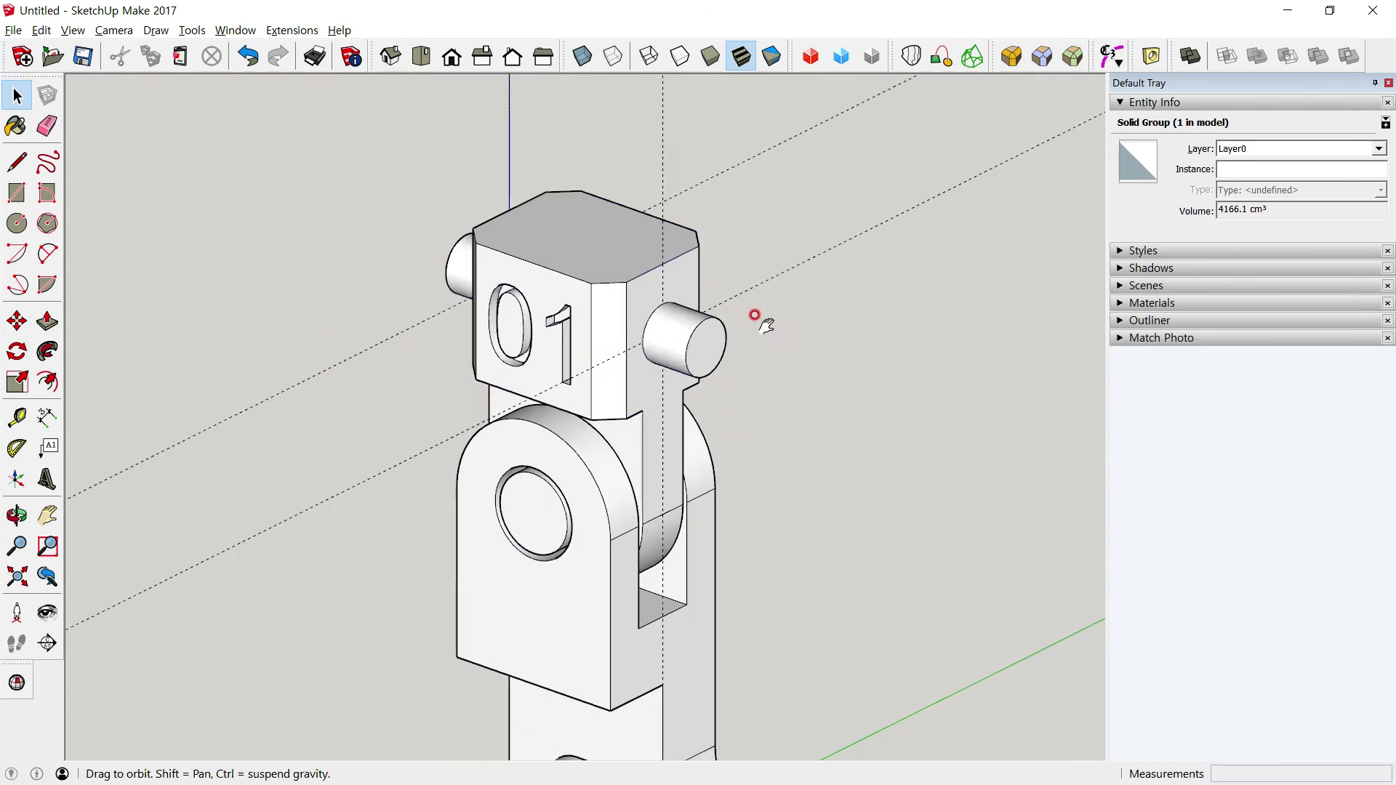
Delete all dashed guide lines and collapse the Entity Info panel
click(43, 32)
click(112, 177)
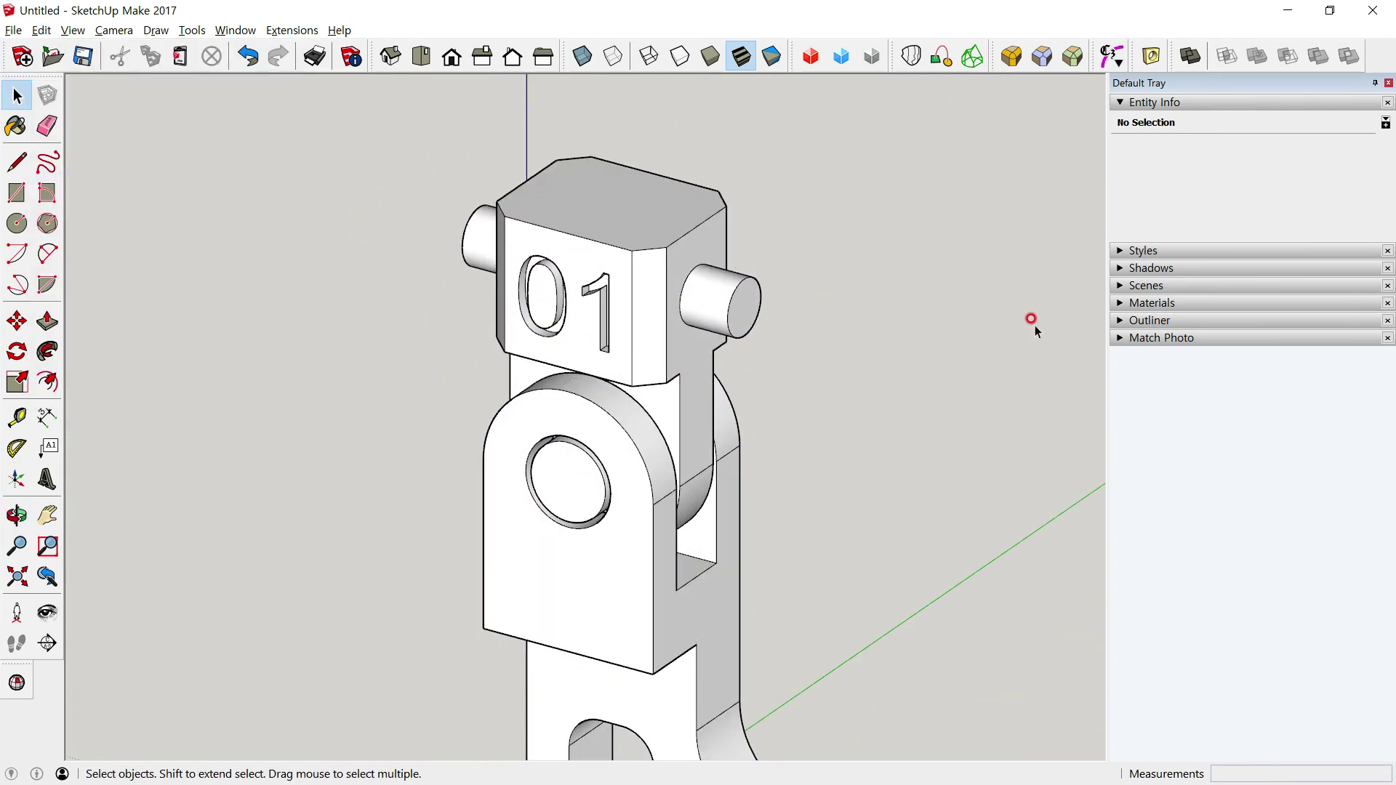
click(1118, 108)
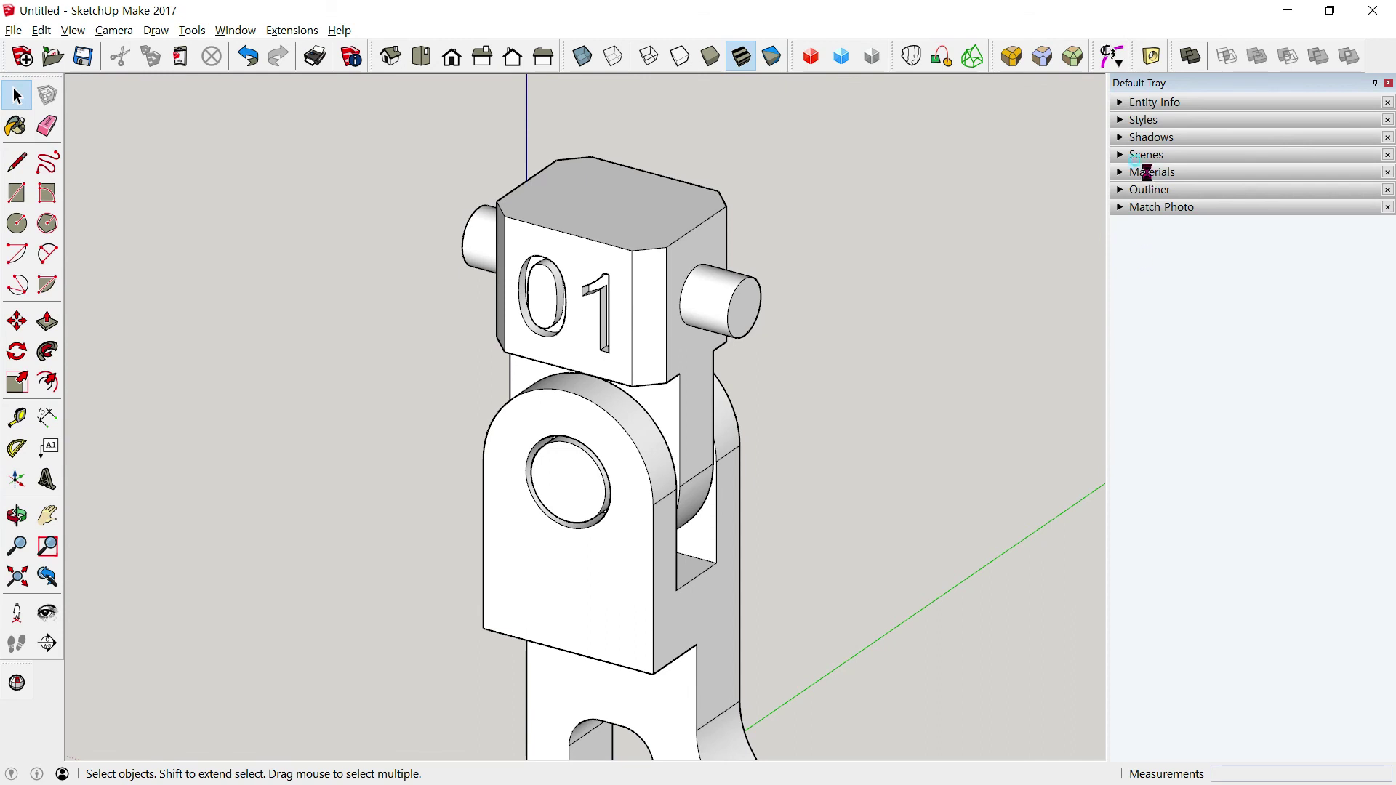
Paint the head block with the green Color G03 material
scroll(1277, 377, down, 2)
scroll(1276, 377, down, 1)
scroll(1276, 378, down, 2)
scroll(1279, 398, up, 1)
scroll(1204, 360, down, 1)
scroll(1207, 363, up, 1)
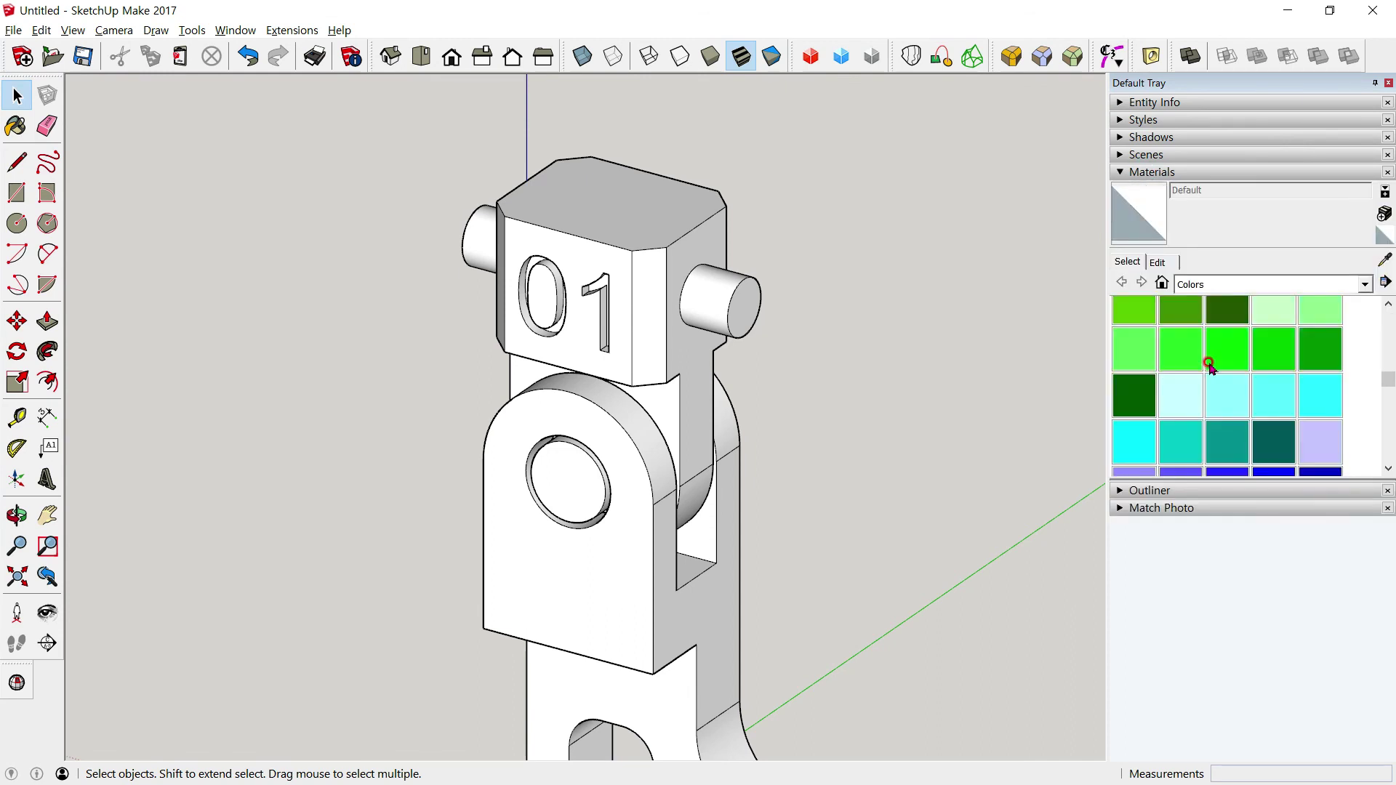
click(1128, 349)
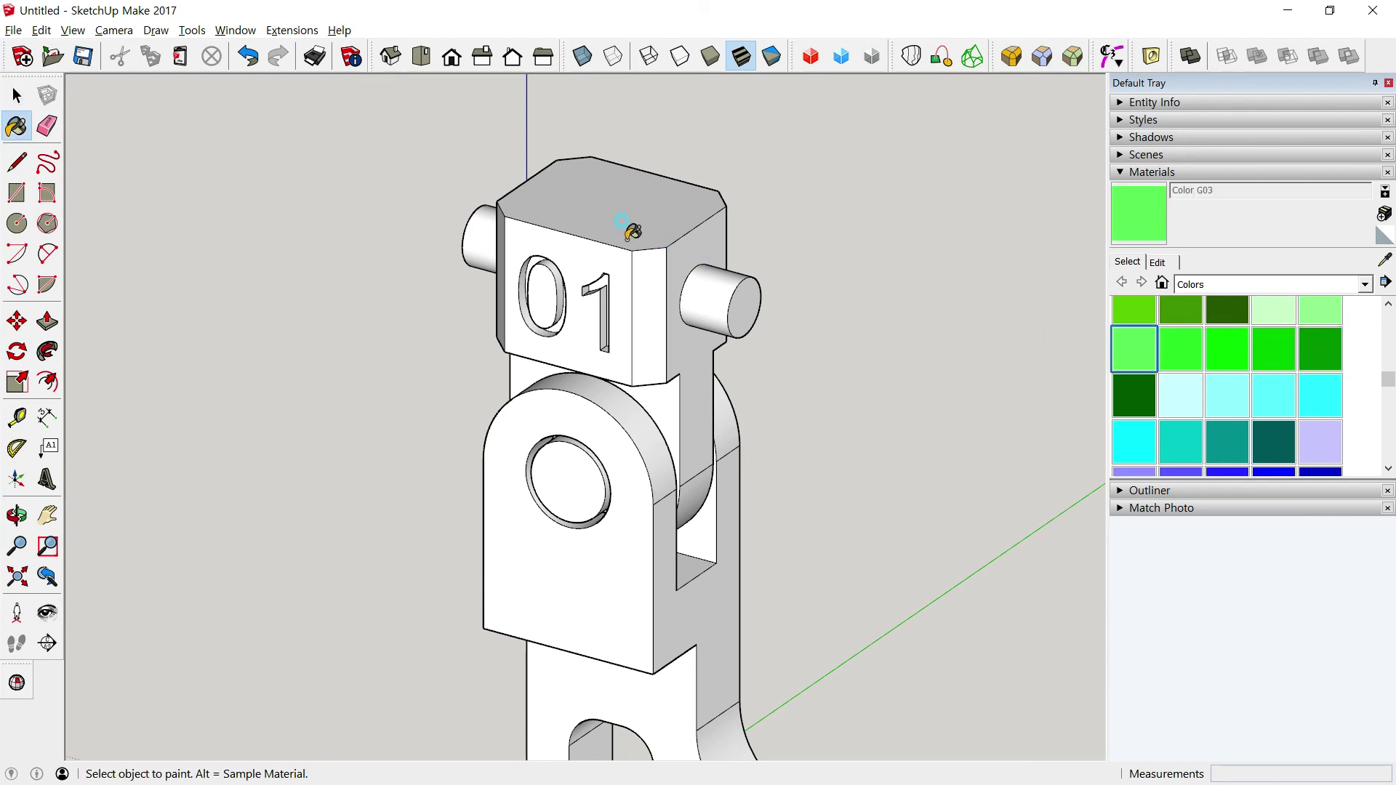
click(585, 202)
Paint the bracket salmon orange with Color B03, then orbit out to view it whole
scroll(1274, 383, down, 2)
scroll(1275, 385, down, 3)
scroll(1274, 386, up, 3)
scroll(1275, 390, up, 5)
scroll(1276, 391, up, 2)
click(1145, 395)
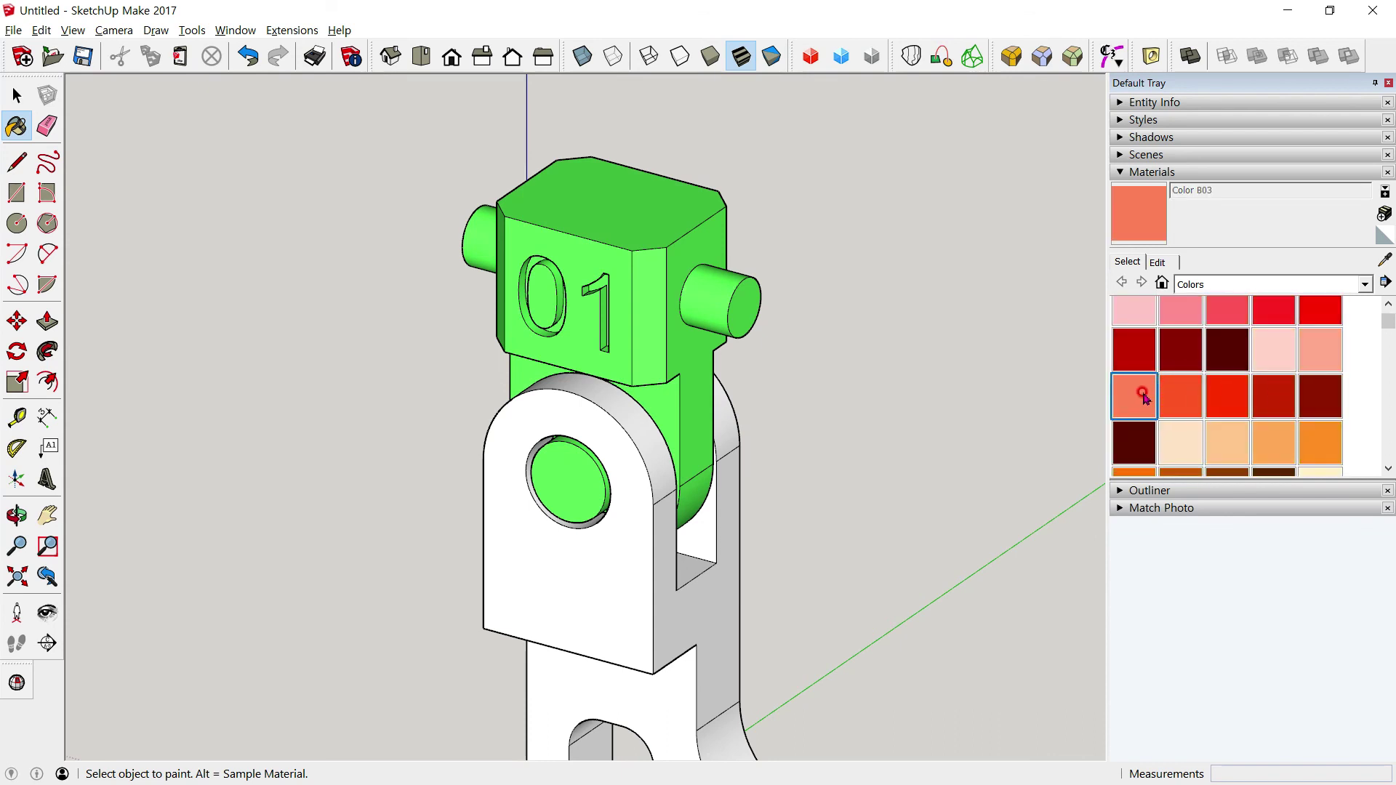
click(663, 489)
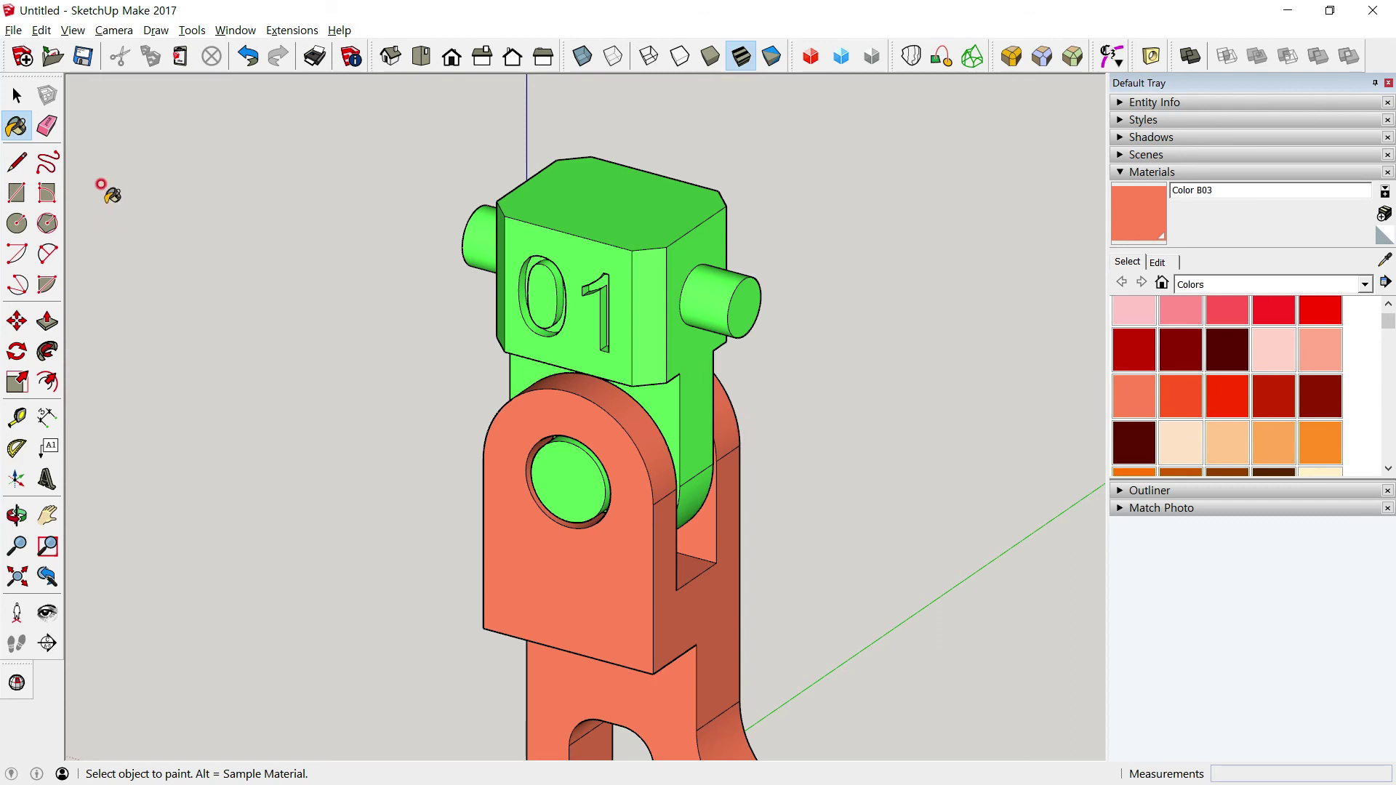
click(17, 94)
scroll(324, 424, down, 2)
mouse_move(324, 423)
middle_down()
mouse_move(346, 400)
mouse_move(697, 368)
mouse_move(377, 399)
middle_up()
scroll(381, 395, down, 5)
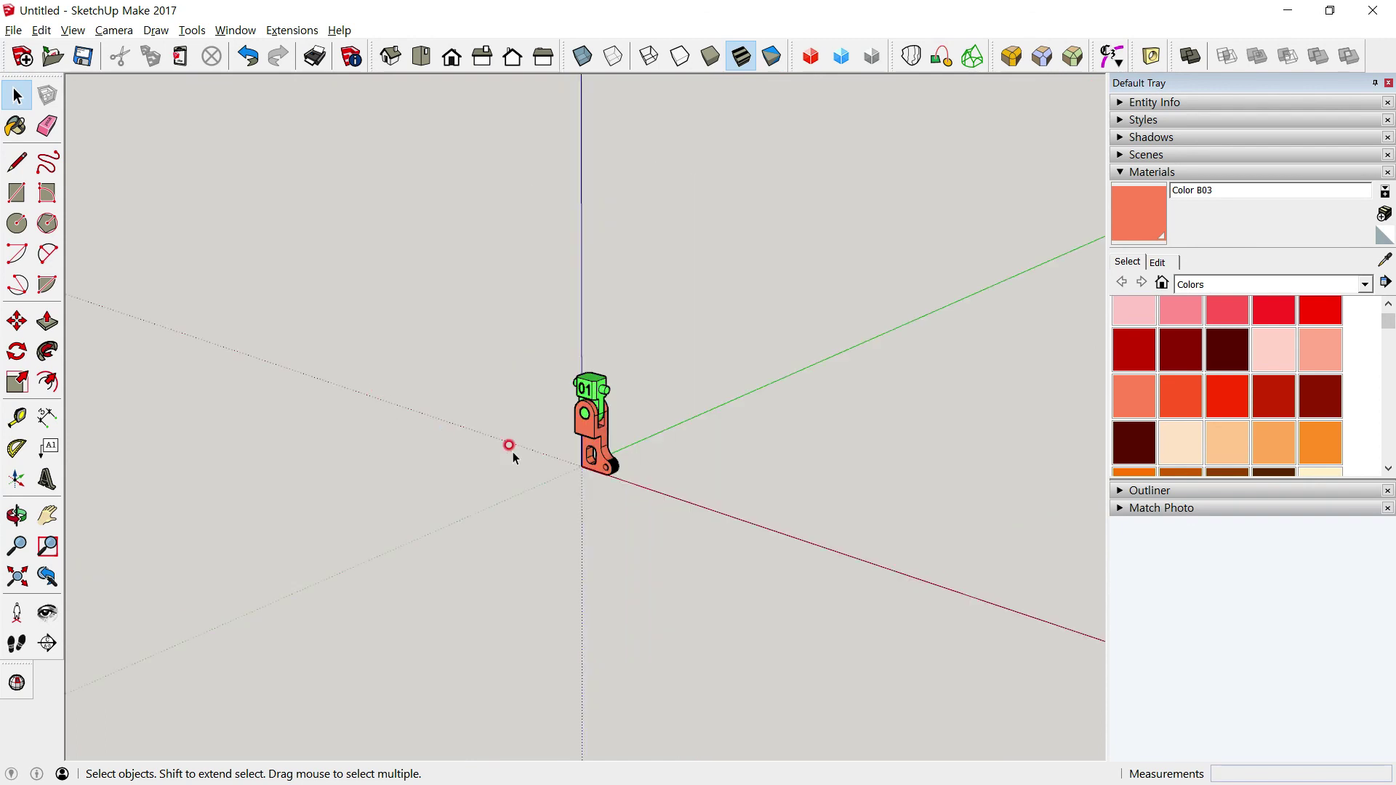
Zoom and orbit the hinge to a straight-on front view
scroll(628, 472, up, 2)
scroll(630, 471, up, 4)
scroll(625, 471, up, 1)
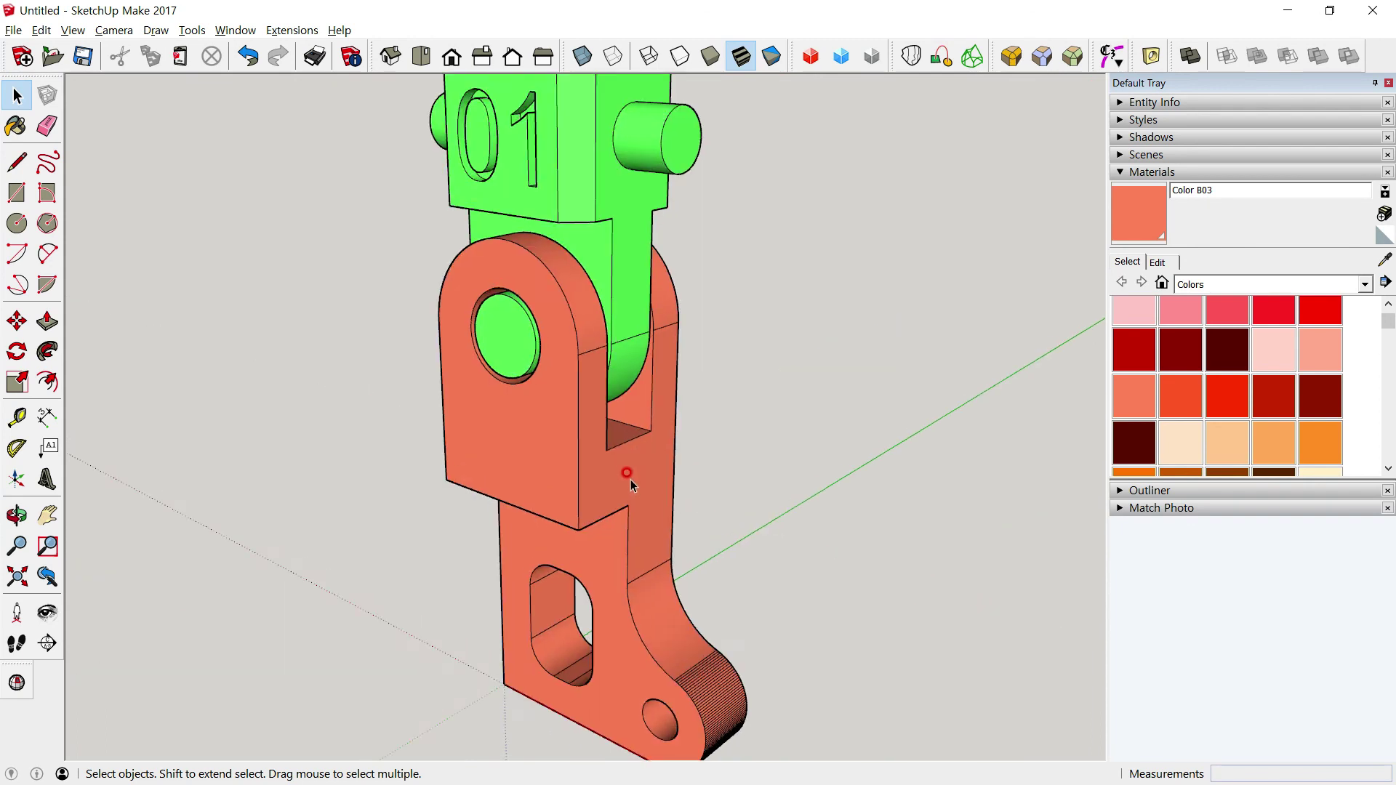
scroll(622, 471, up, 1)
scroll(616, 471, up, 1)
scroll(617, 473, down, 2)
scroll(647, 588, up, 2)
mouse_move(647, 589)
middle_down()
mouse_move(663, 596)
mouse_move(626, 529)
middle_up()
scroll(624, 524, down, 2)
scroll(606, 480, down, 1)
mouse_move(592, 446)
middle_down()
mouse_move(268, 458)
mouse_move(290, 433)
mouse_move(452, 461)
mouse_move(424, 465)
mouse_move(436, 430)
mouse_move(488, 483)
mouse_move(558, 476)
middle_up()
Check Entity Info for the green head and the salmon bracket, confirming both are solid groups
click(627, 276)
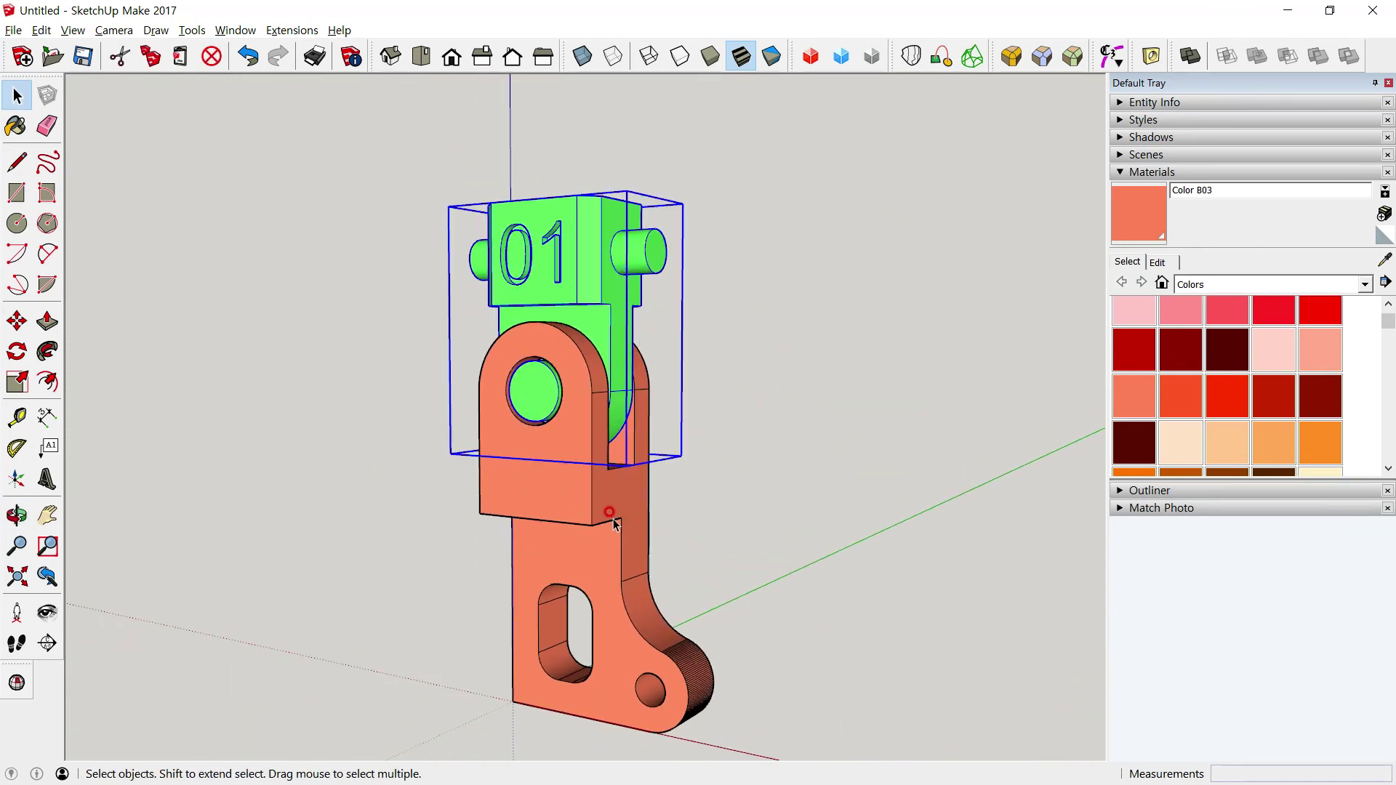
click(1122, 105)
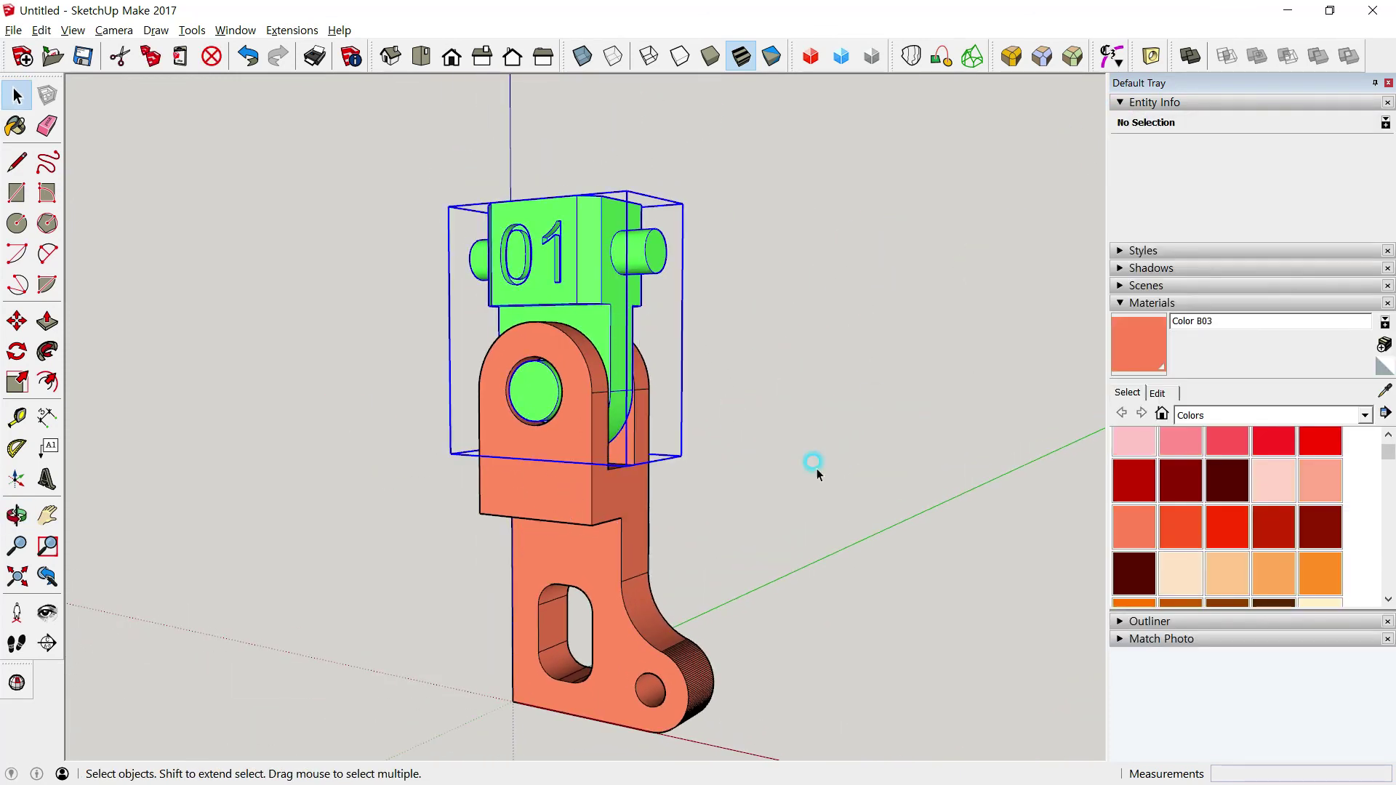
click(616, 553)
click(858, 416)
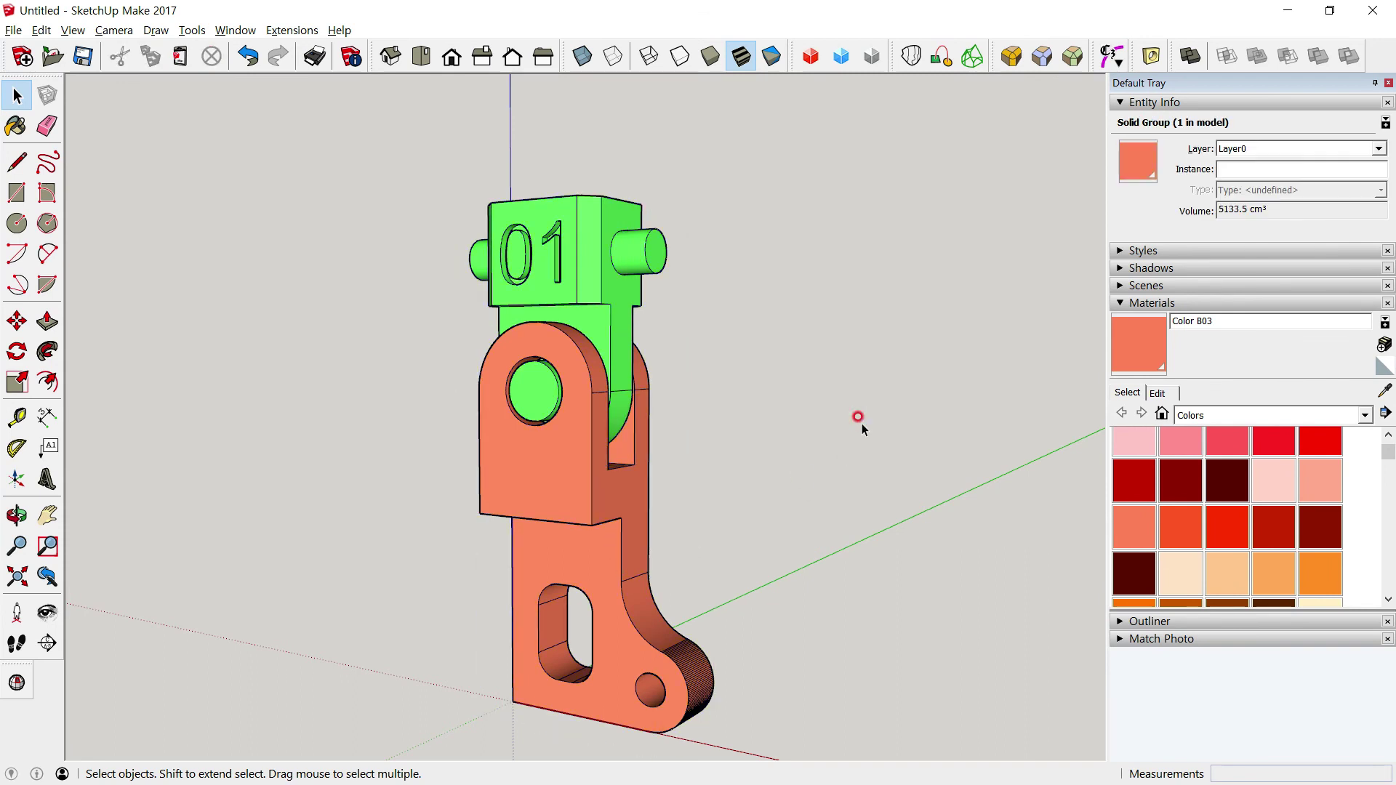